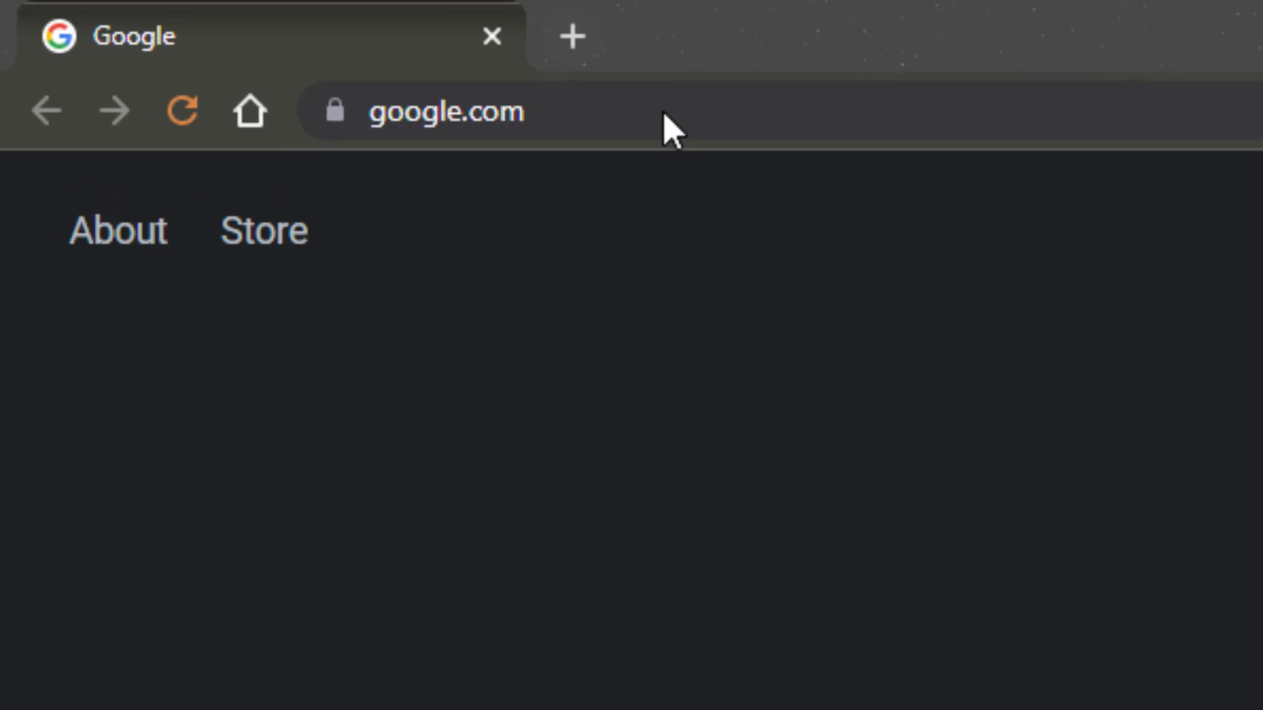
Step: Switch to the web browser, open mepguy.com and look through the page
{"action": "left_click", "coordinate": [684, 115]}
{"action": "type", "text": "mepgu"}
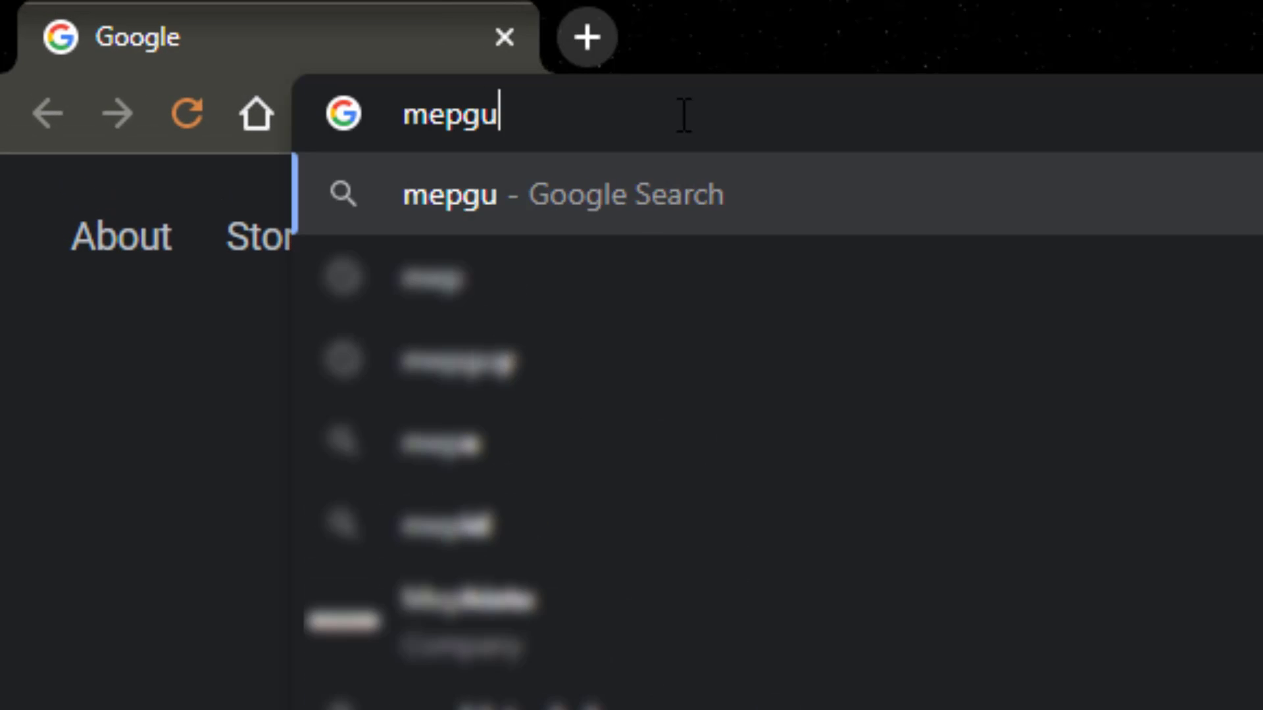
{"action": "type", "text": "y.com"}
{"action": "key", "text": "Return"}
{"action": "scroll", "coordinate": [650, 351], "scroll_direction": "down", "scroll_amount": 10}
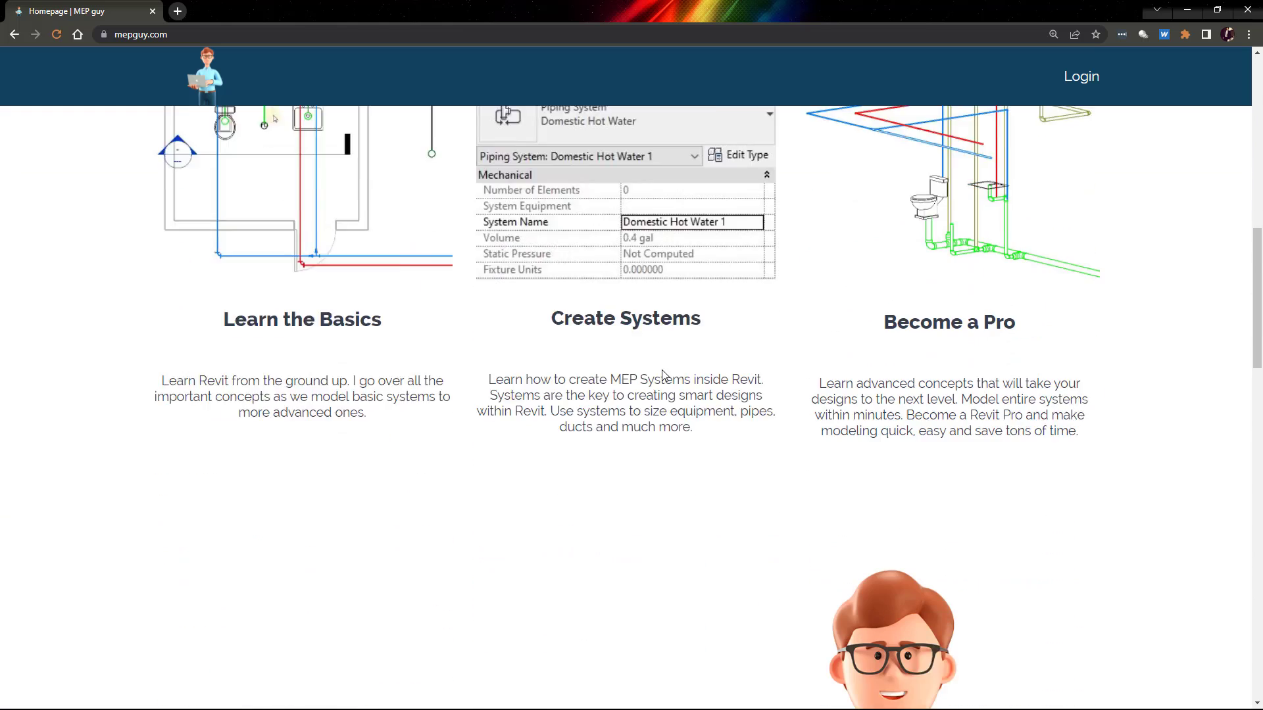
{"action": "scroll", "coordinate": [665, 375], "scroll_direction": "down", "scroll_amount": 15}
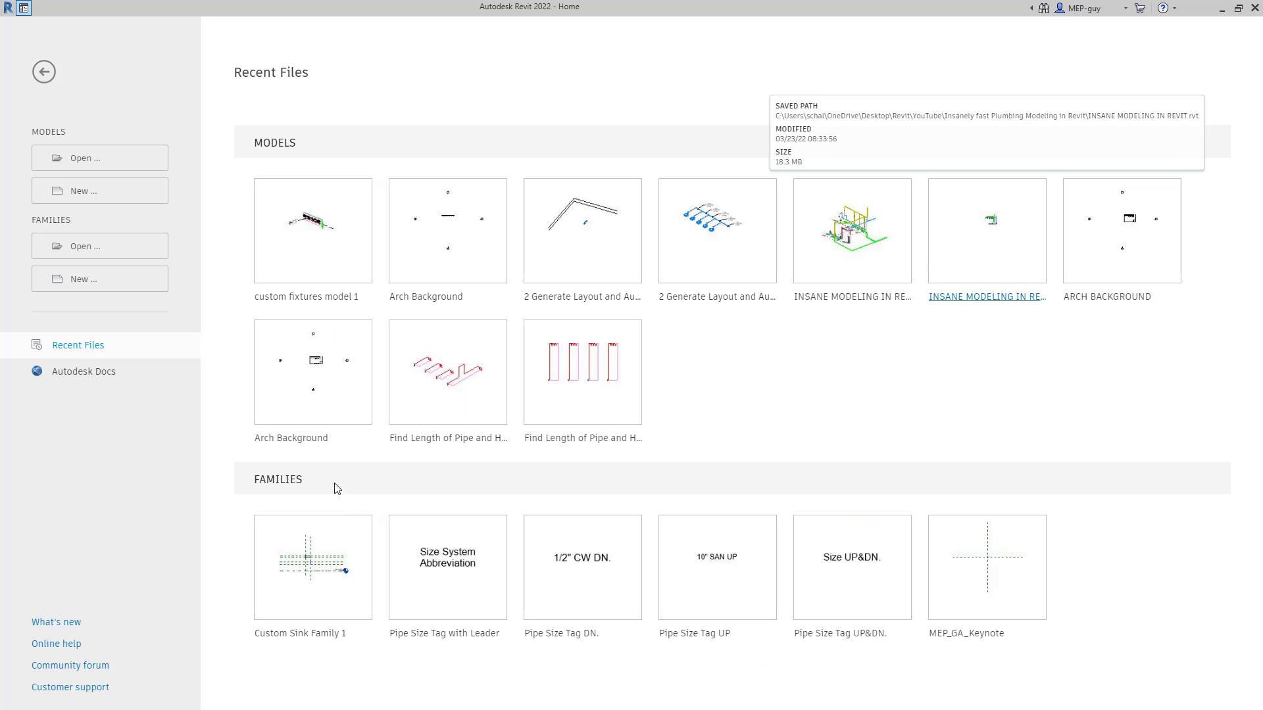
Step: Create a new Revit project from a plumbing template file browsed for on disk
{"action": "left_click", "coordinate": [118, 199]}
{"action": "left_click", "coordinate": [710, 336]}
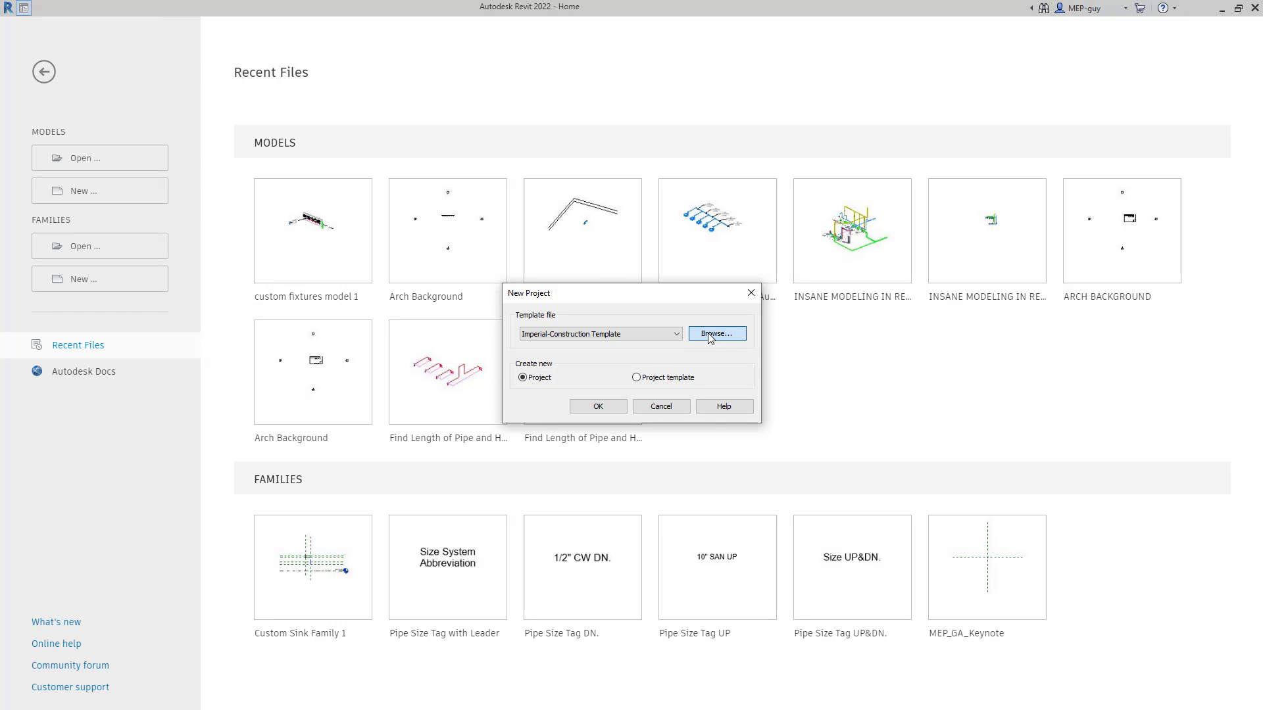
{"action": "left_click", "coordinate": [651, 296]}
{"action": "left_click", "coordinate": [776, 500]}
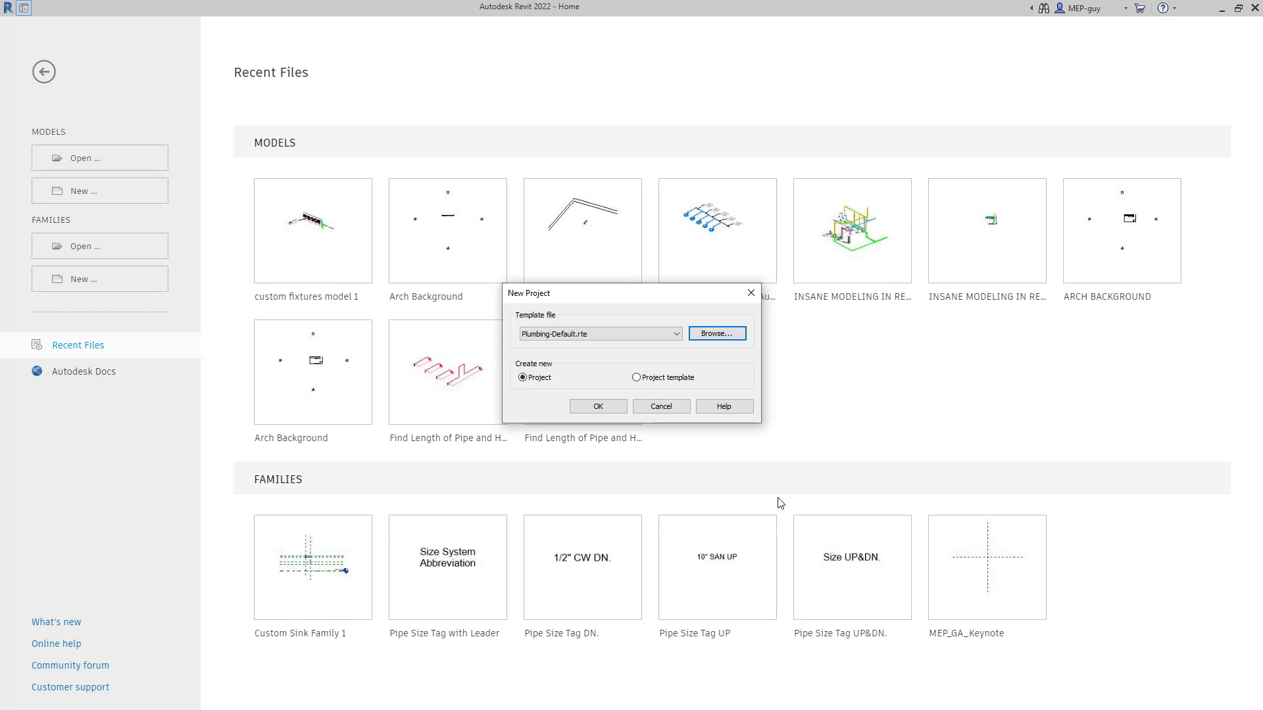
{"action": "left_click", "coordinate": [604, 409]}
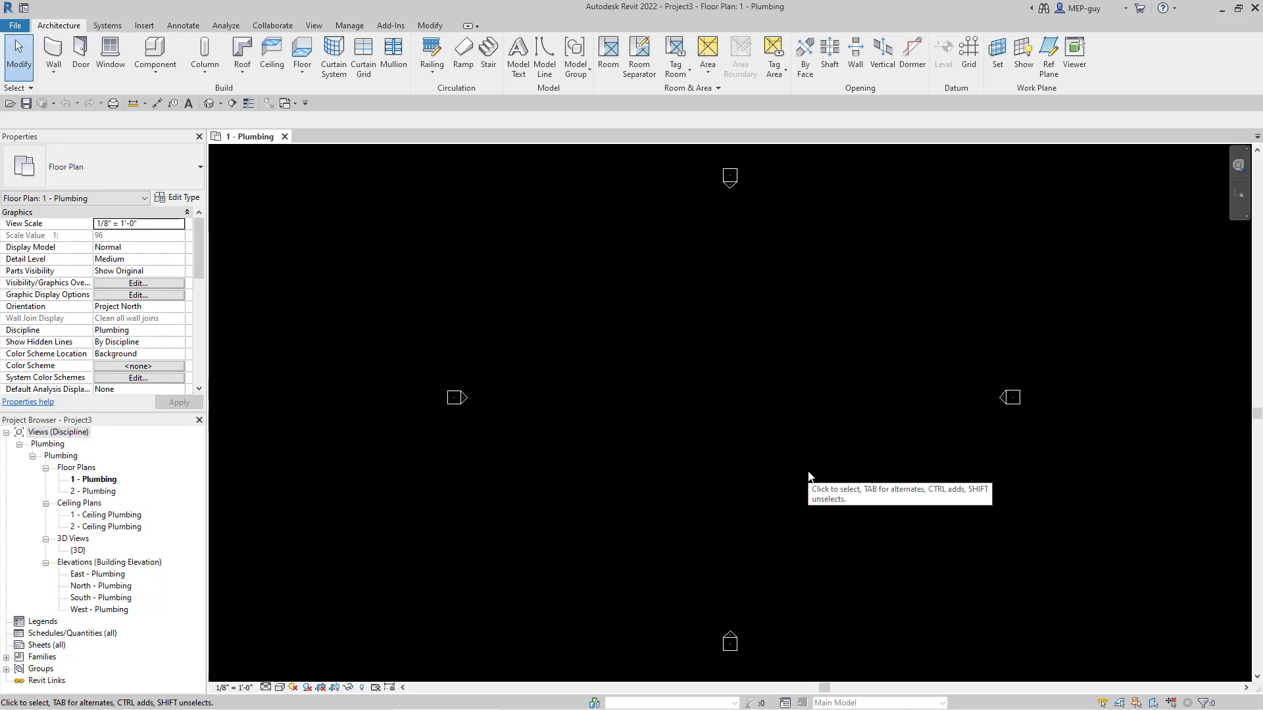
Step: Link the Revit model Arch Background.rvt with Auto - Internal Origin to Internal Origin positioning
{"action": "left_click", "coordinate": [148, 25]}
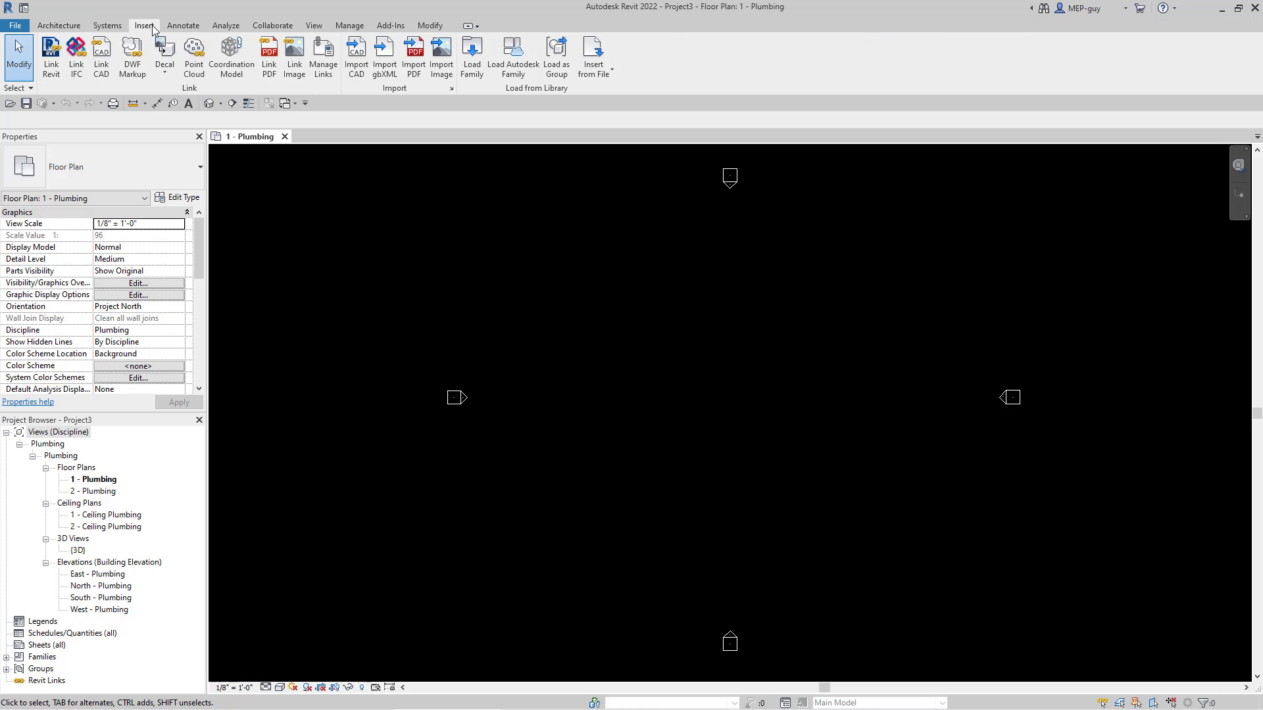
{"action": "left_click", "coordinate": [52, 59]}
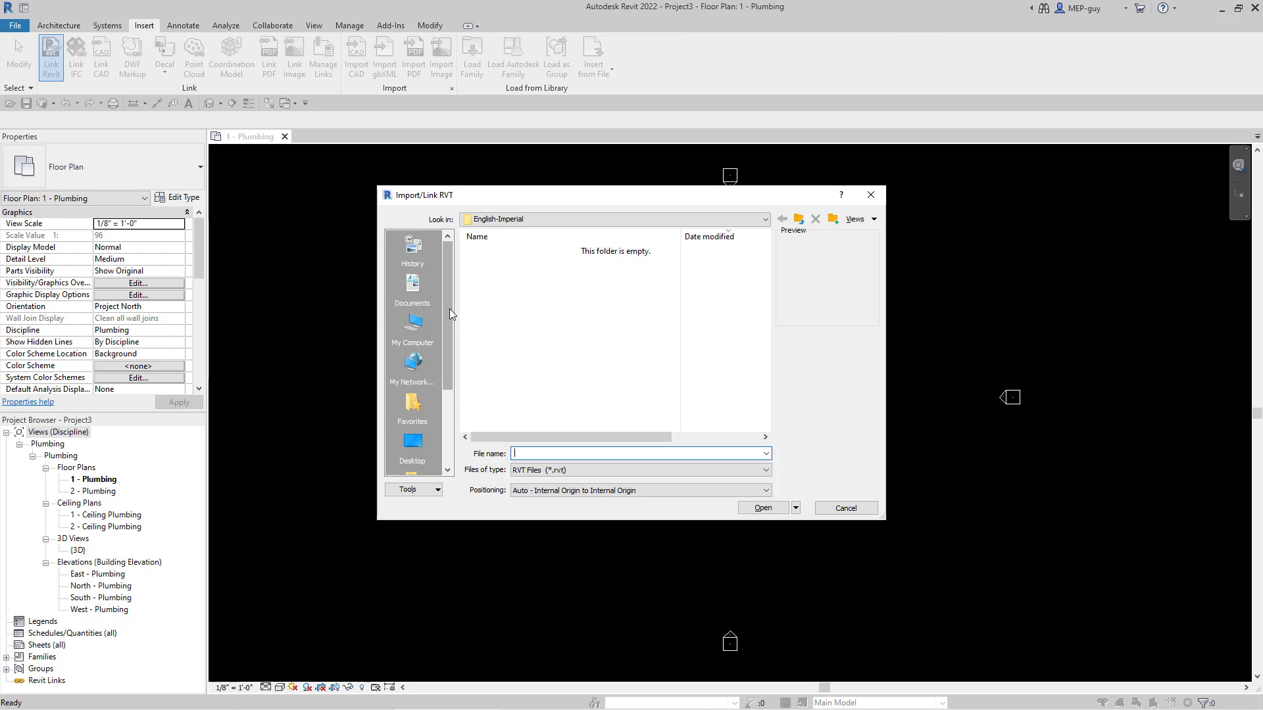
{"action": "left_click", "coordinate": [537, 265]}
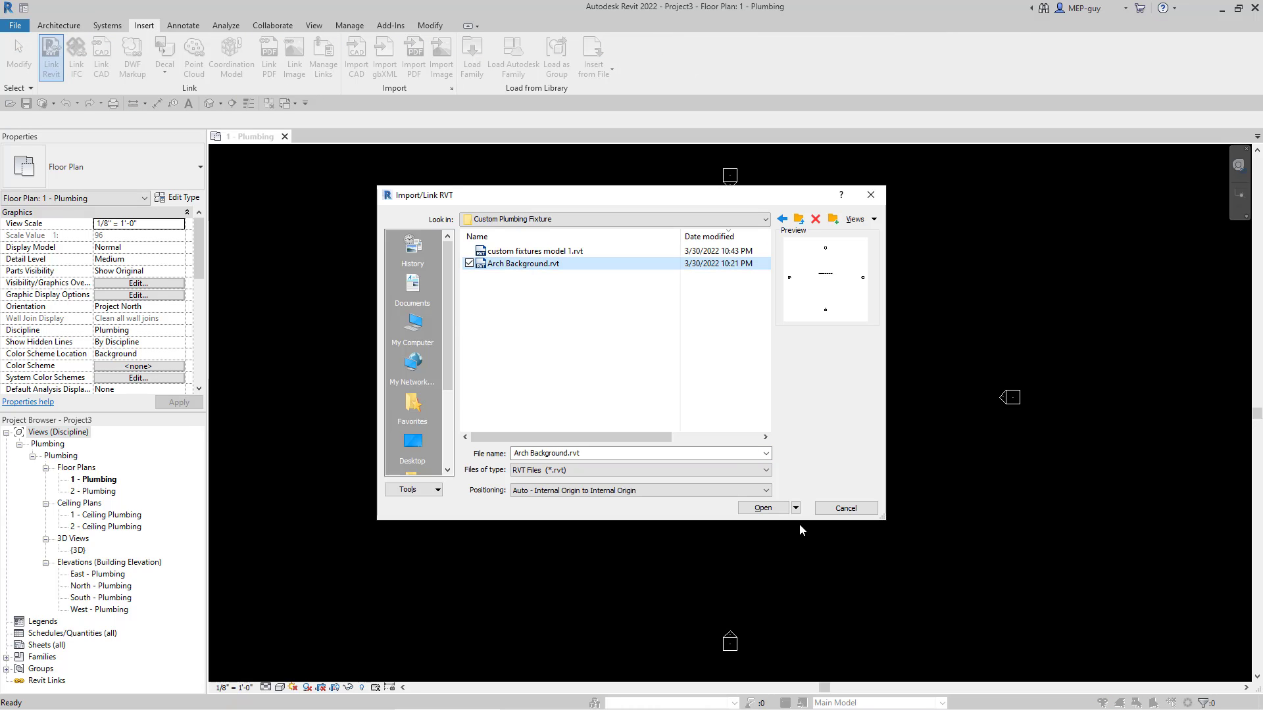
{"action": "left_click", "coordinate": [762, 508]}
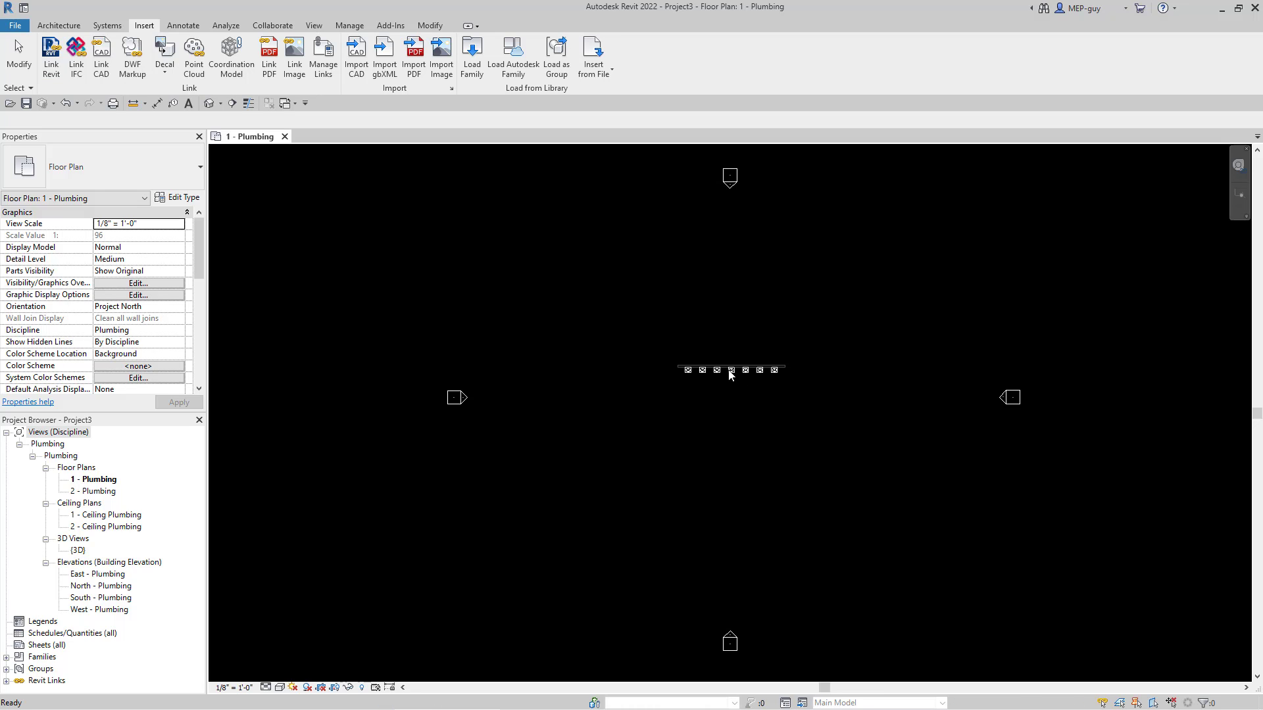
Step: Pin the linked architectural background and turn off the selection of pinned elements
{"action": "scroll", "coordinate": [731, 375], "scroll_direction": "up", "scroll_amount": 5}
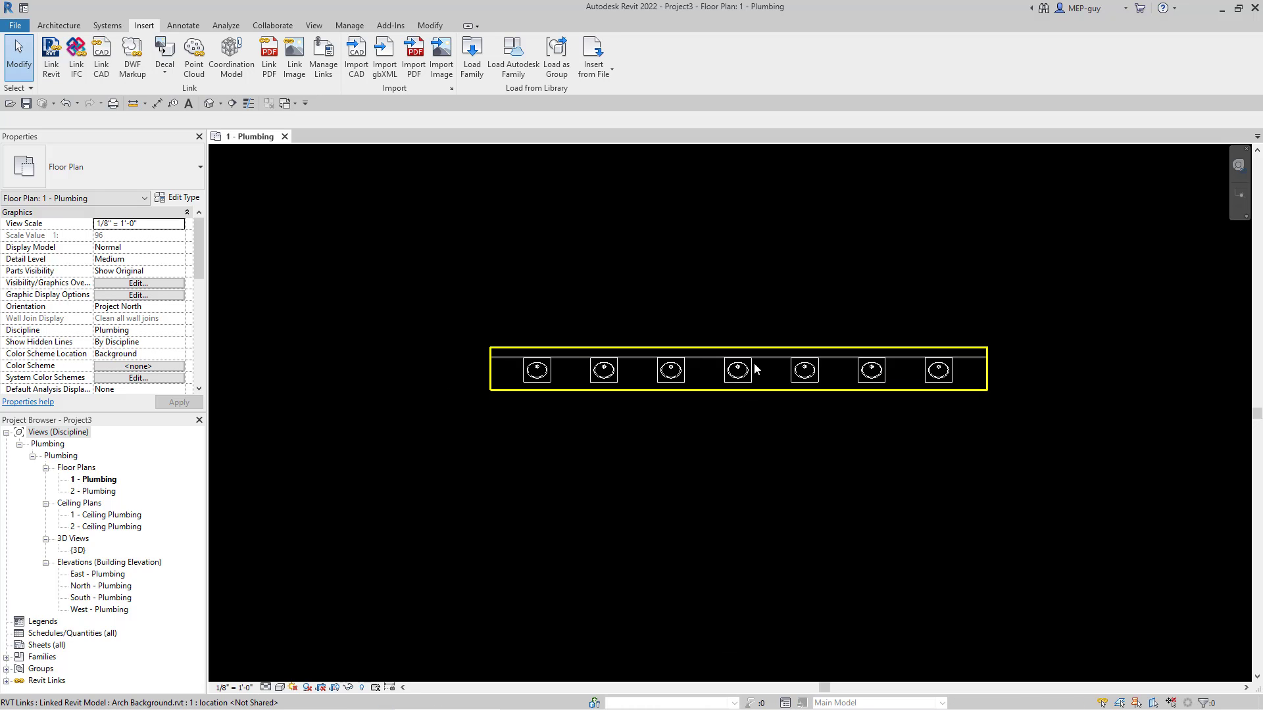
{"action": "left_click", "coordinate": [803, 398]}
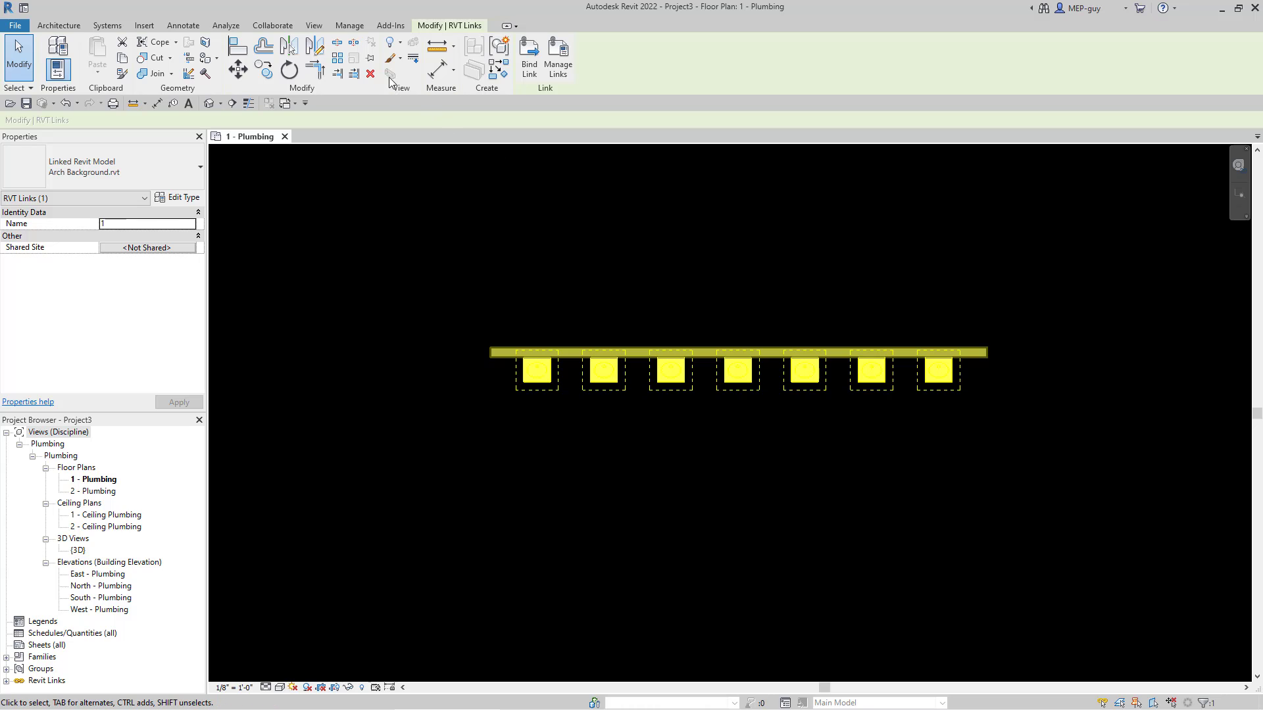
{"action": "left_click", "coordinate": [371, 60]}
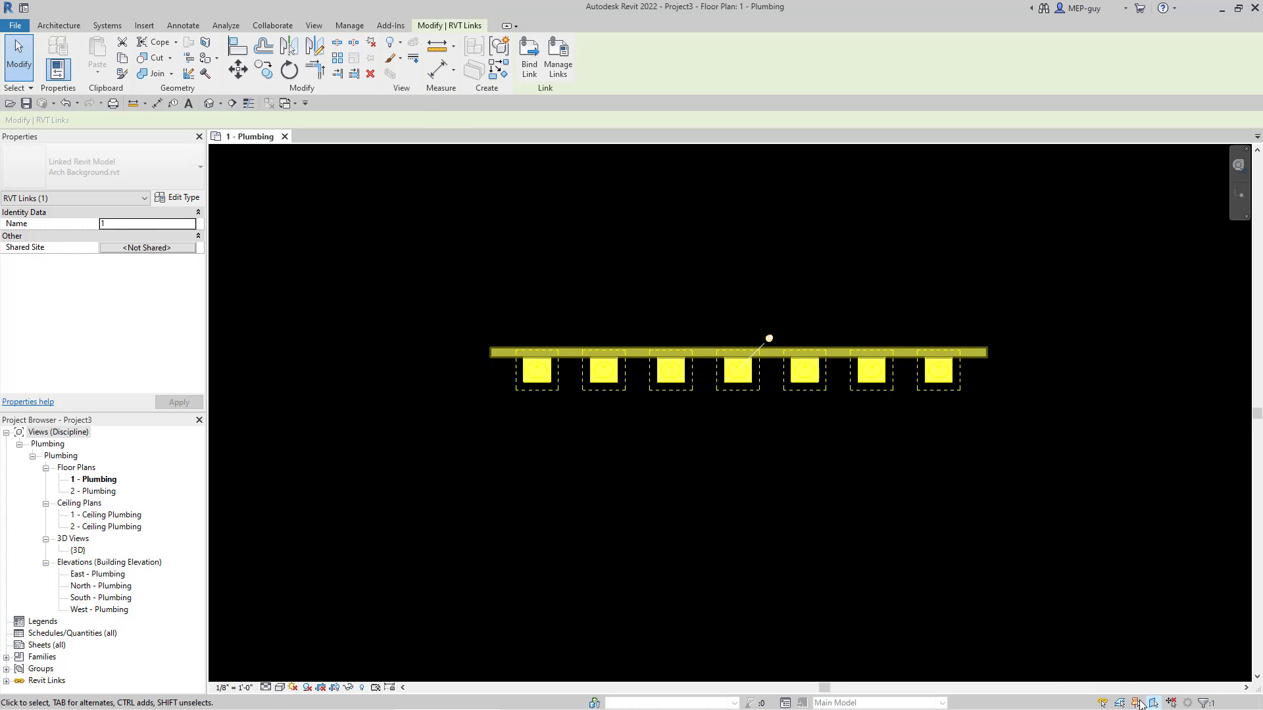
{"action": "left_click", "coordinate": [1136, 705]}
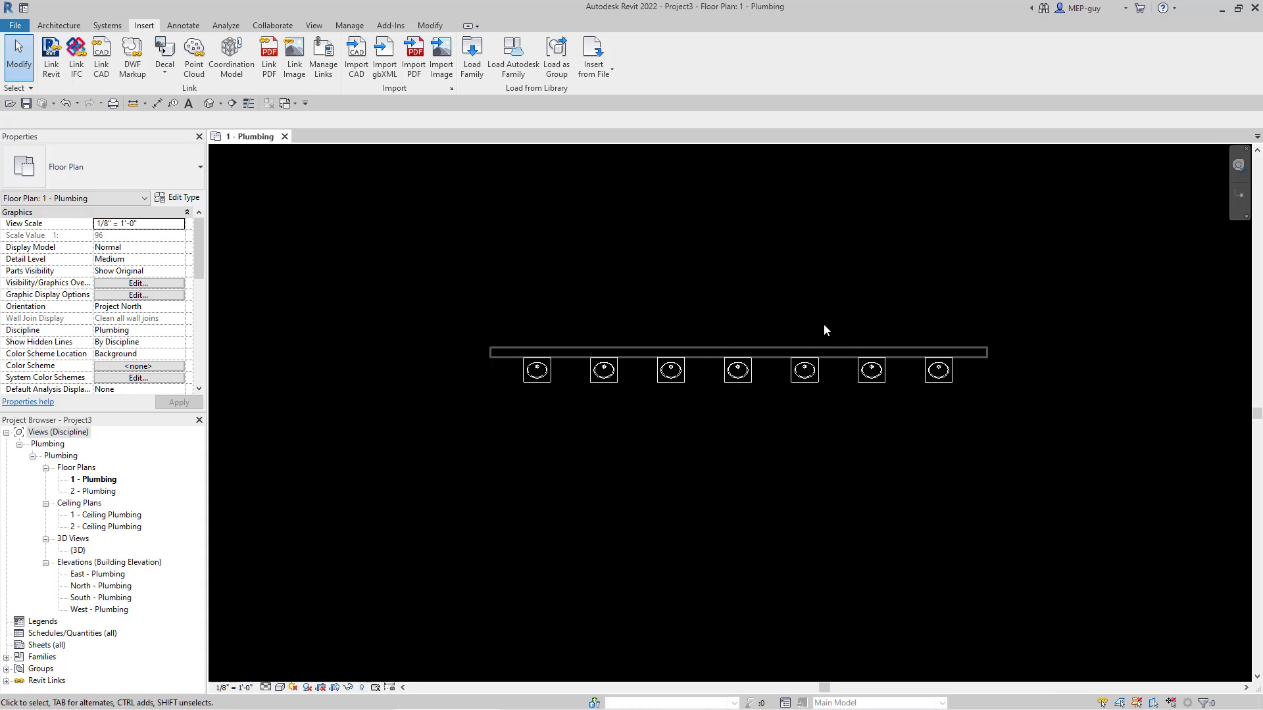
{"action": "scroll", "coordinate": [825, 326], "scroll_direction": "up", "scroll_amount": 2}
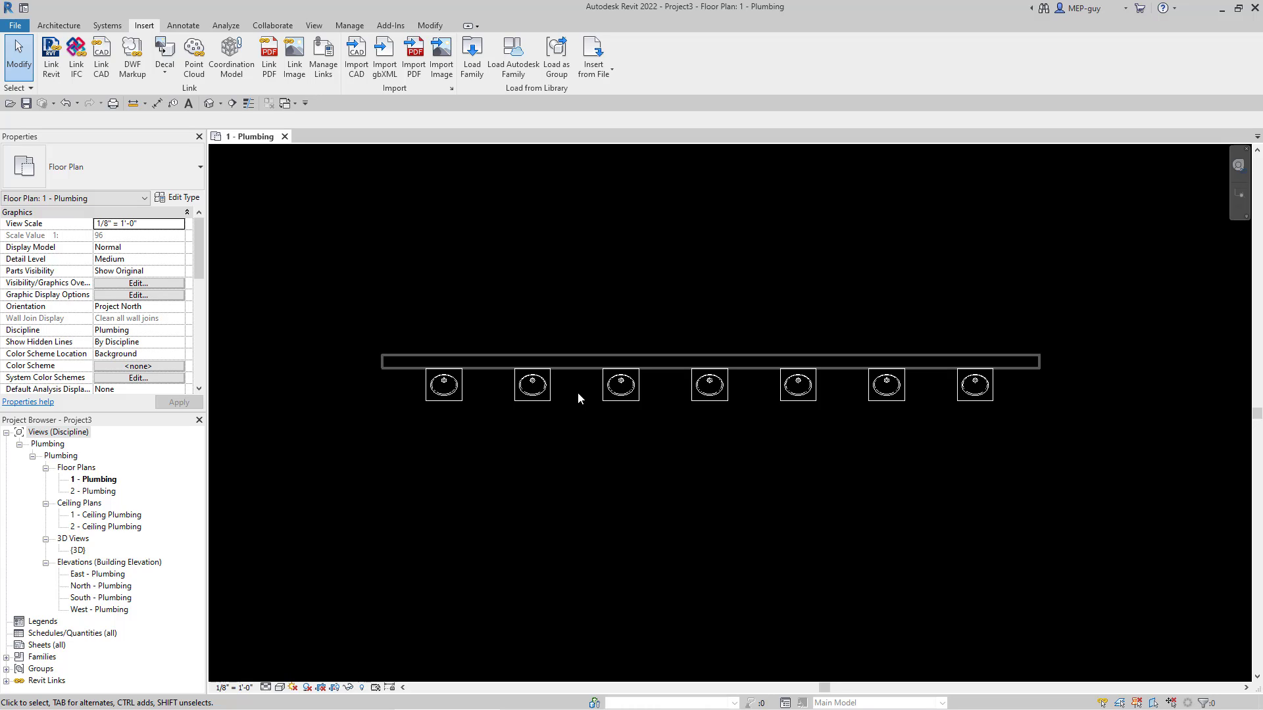
Step: Create a new family from the Plumbing Fixture.rft template in the English-Imperial folder
{"action": "left_click", "coordinate": [15, 27]}
{"action": "mouse_move", "coordinate": [50, 86]}
{"action": "left_click", "coordinate": [164, 119]}
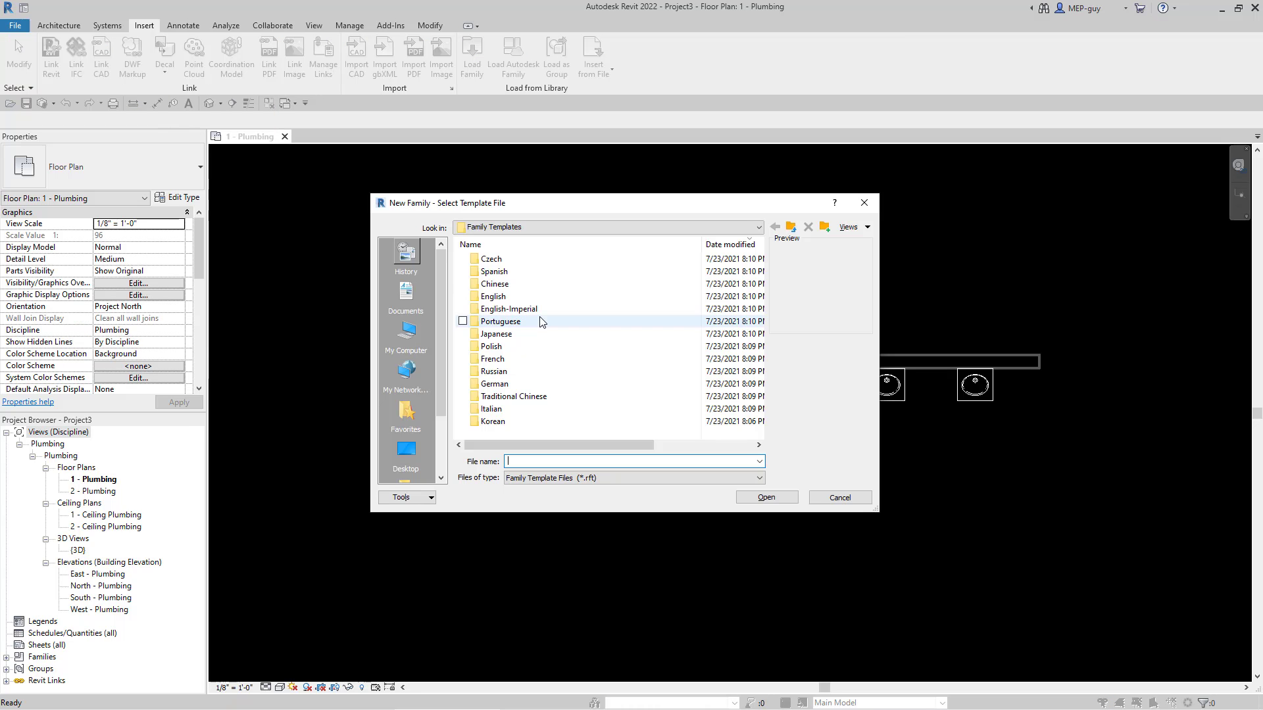
{"action": "double_click", "coordinate": [526, 310]}
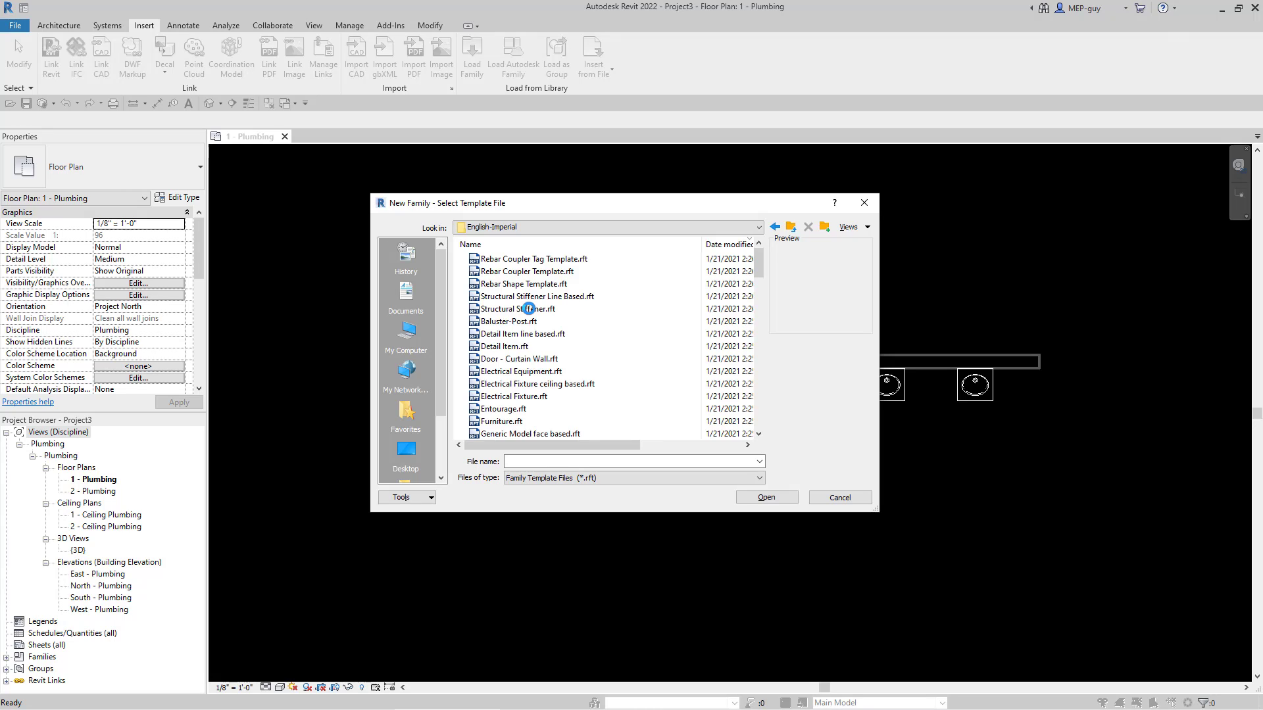
{"action": "scroll", "coordinate": [552, 329], "scroll_direction": "down", "scroll_amount": 2}
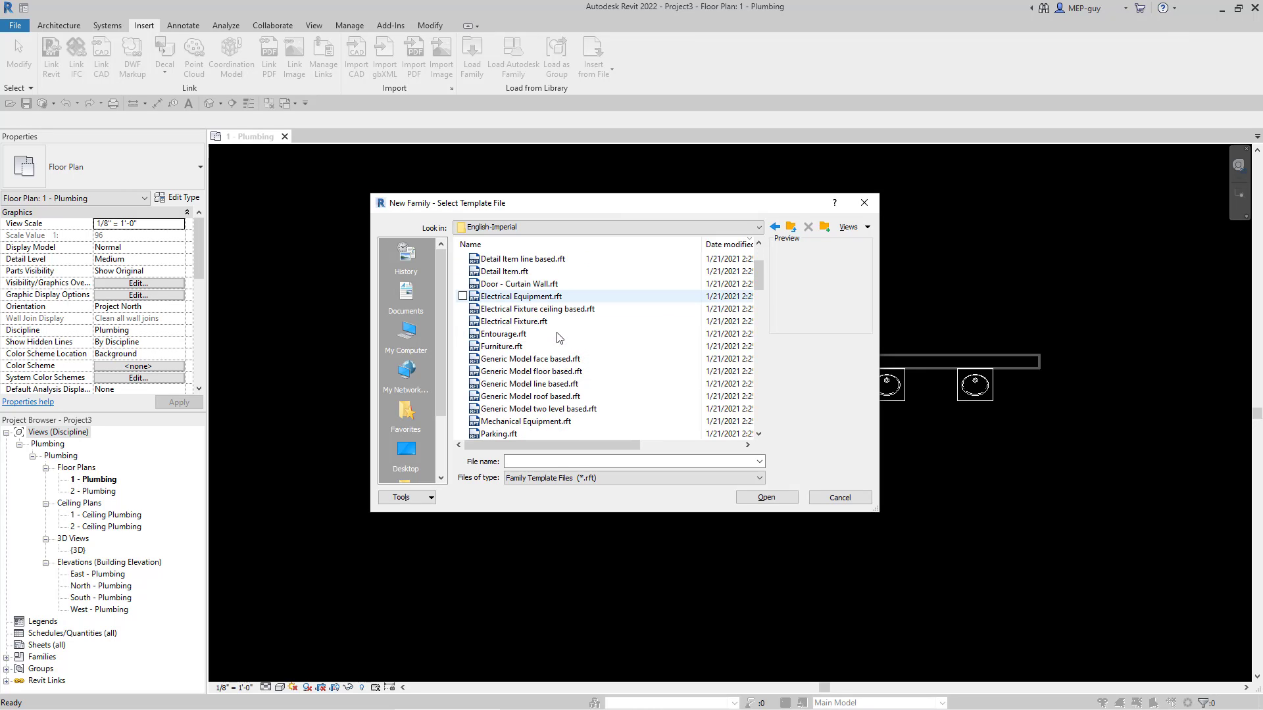
{"action": "scroll", "coordinate": [559, 337], "scroll_direction": "down", "scroll_amount": 3}
{"action": "left_click", "coordinate": [558, 346]}
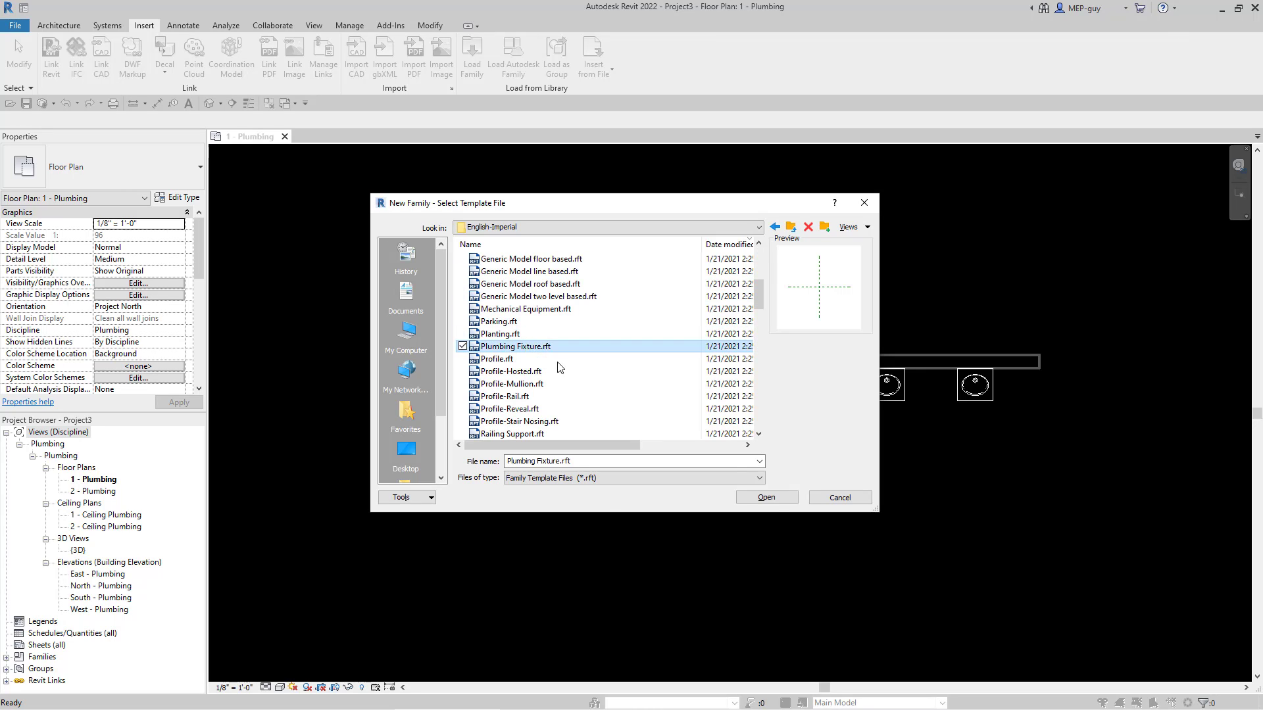
{"action": "left_click", "coordinate": [770, 498]}
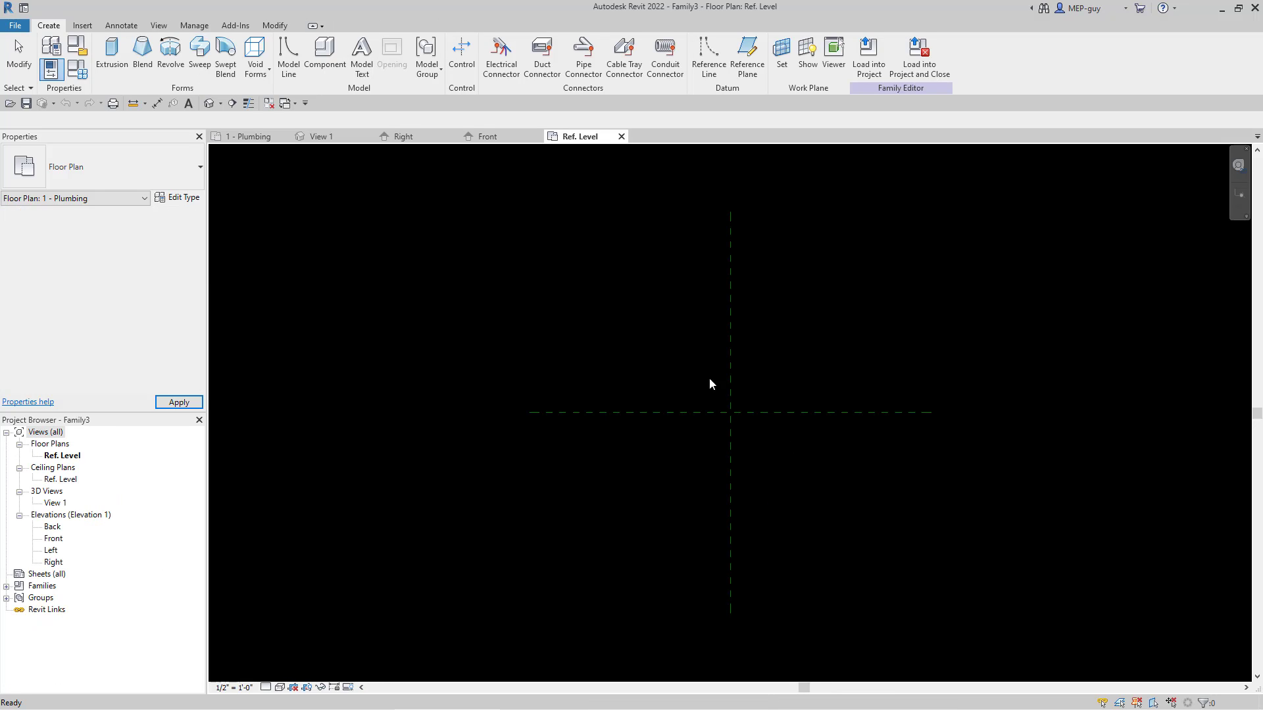
Step: Check the family category and parameters, keeping Plumbing Fixtures as the category
{"action": "left_click", "coordinate": [776, 464]}
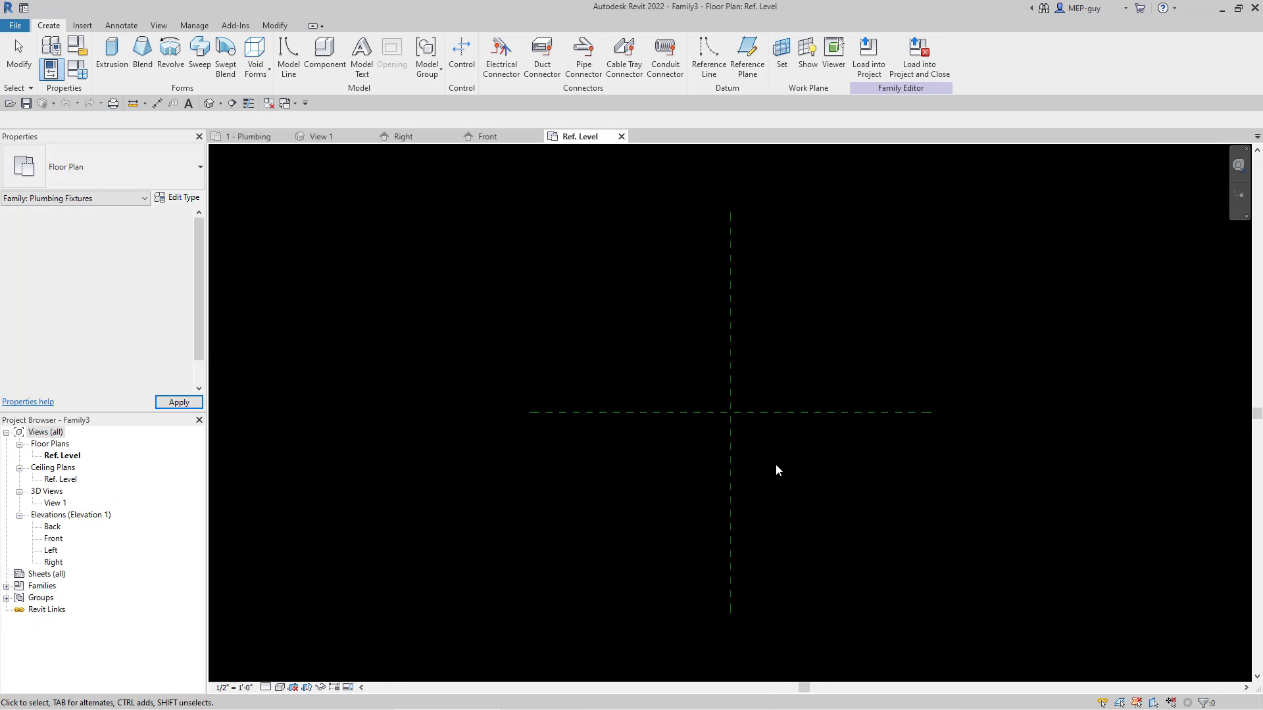
{"action": "left_click", "coordinate": [78, 50]}
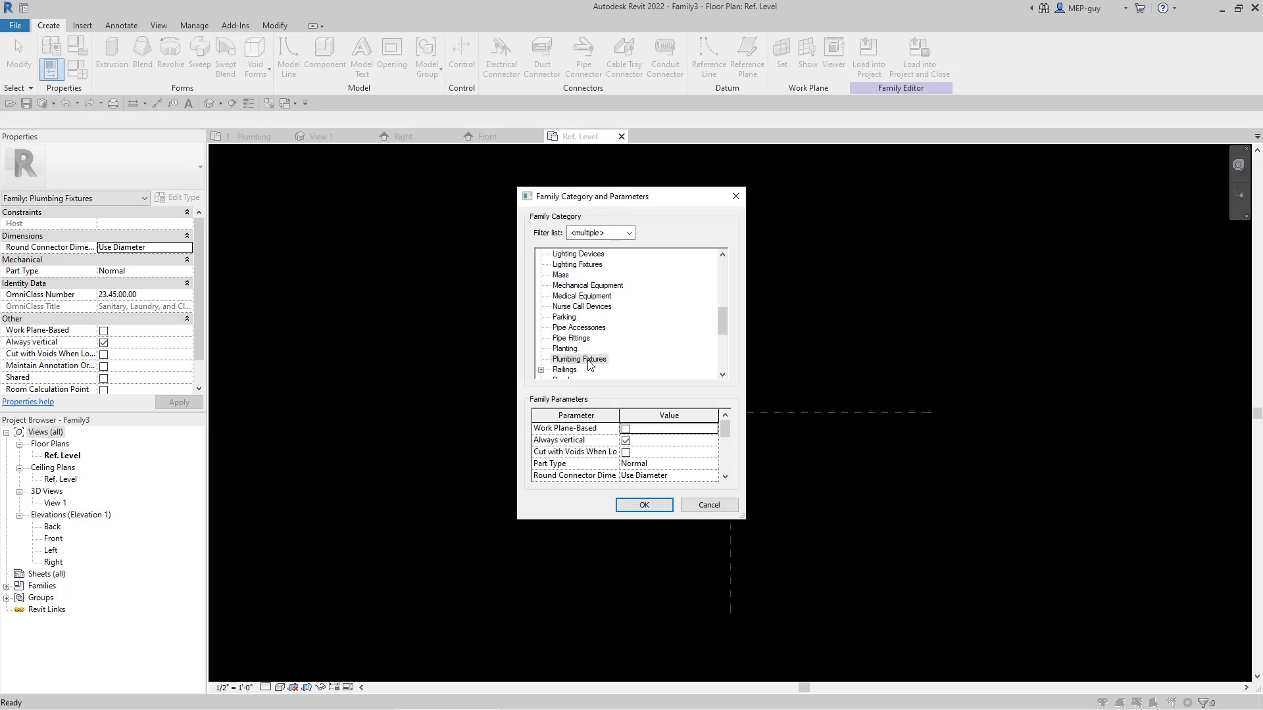
{"action": "left_click", "coordinate": [645, 505]}
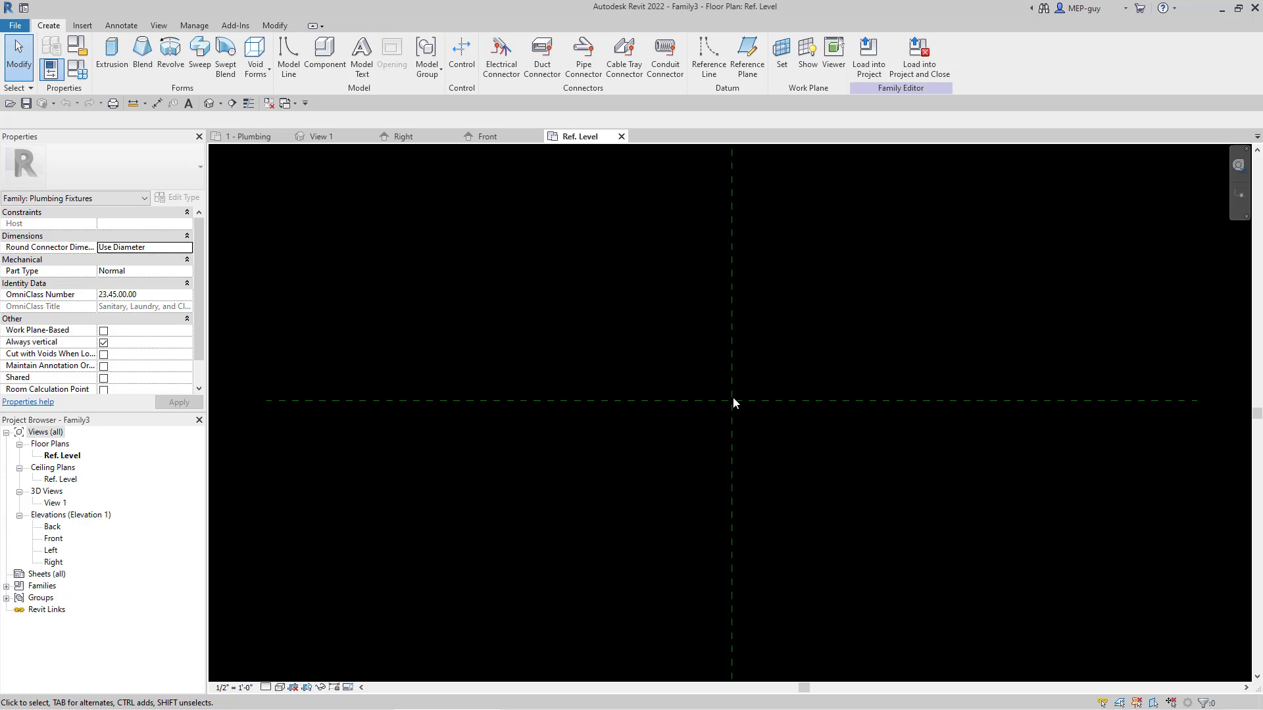
Step: Create an extrusion from a rectangle about 11" by 7", its upper edge on the horizontal reference plane and straddling the vertical one
{"action": "left_click", "coordinate": [114, 50]}
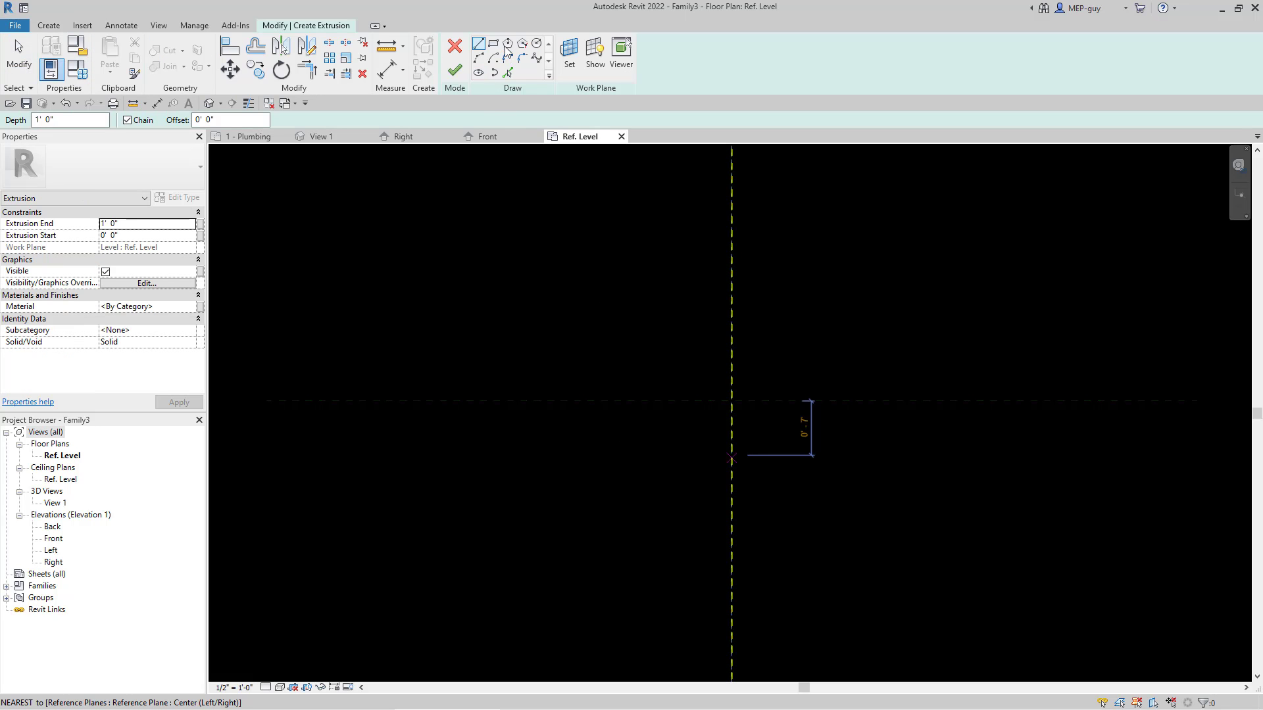
{"action": "left_click", "coordinate": [494, 44]}
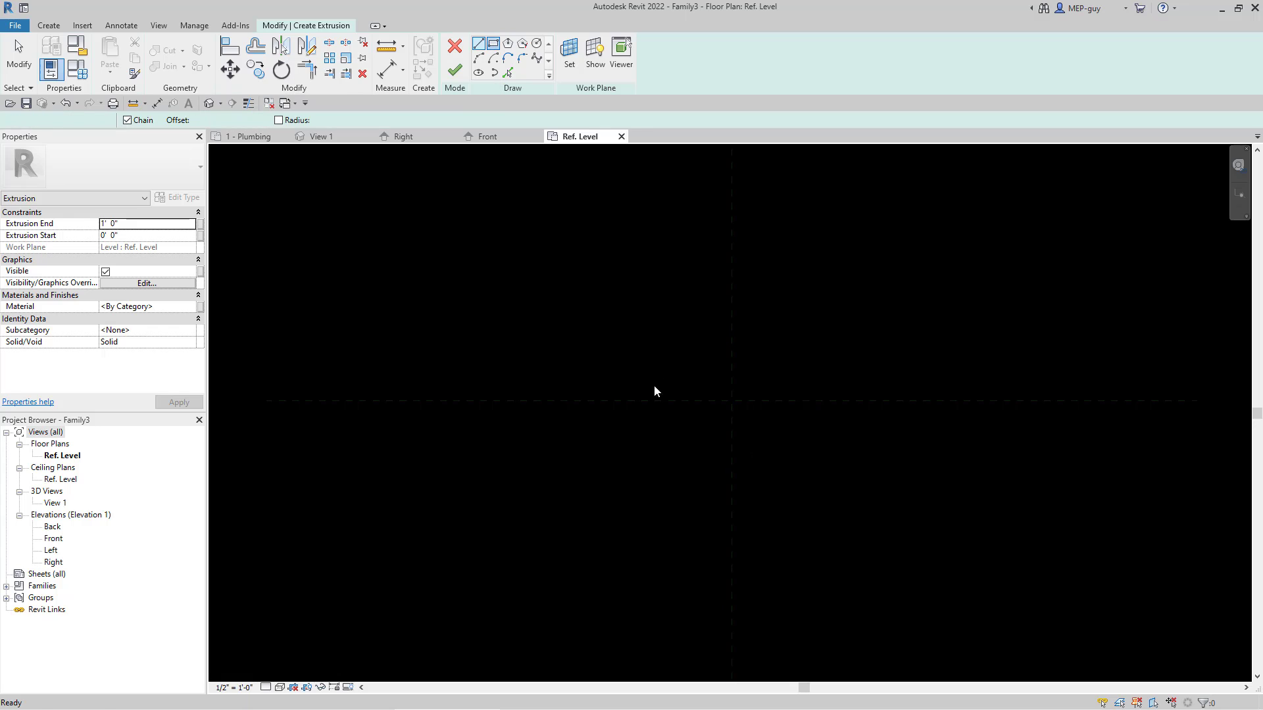
{"action": "left_click", "coordinate": [693, 401]}
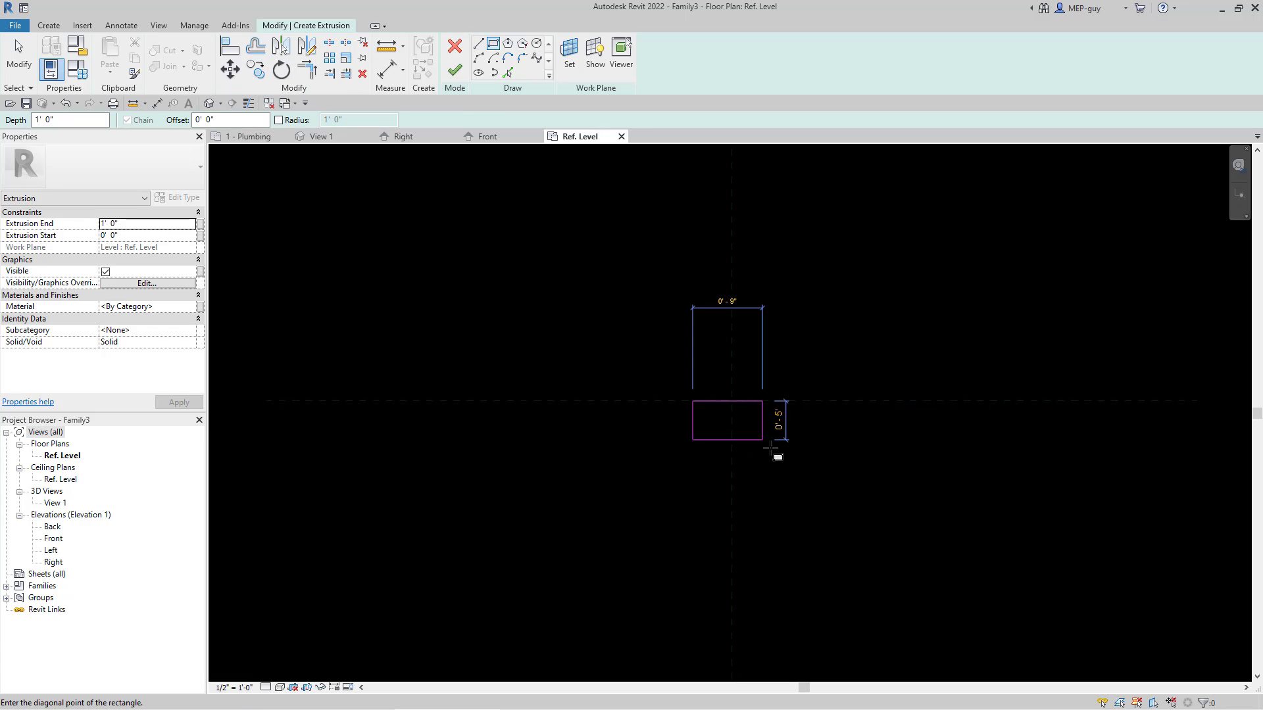
{"action": "left_click", "coordinate": [778, 455]}
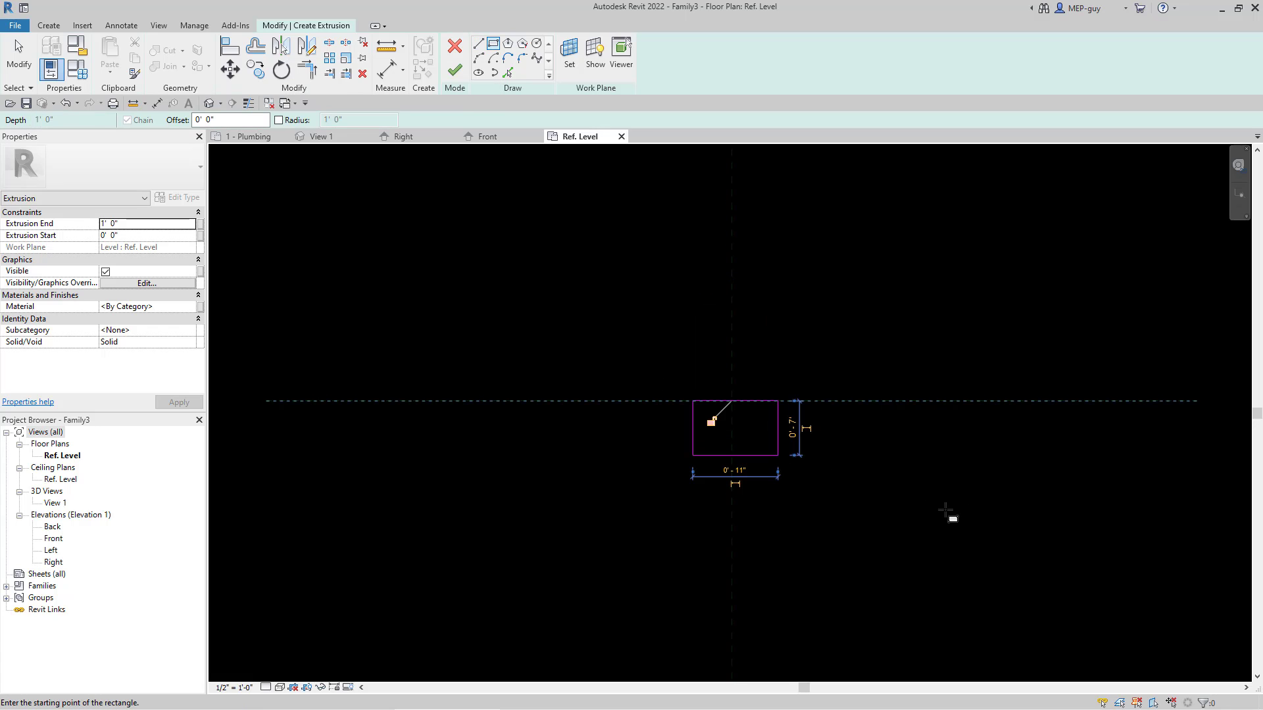
{"action": "key", "text": "Escape"}
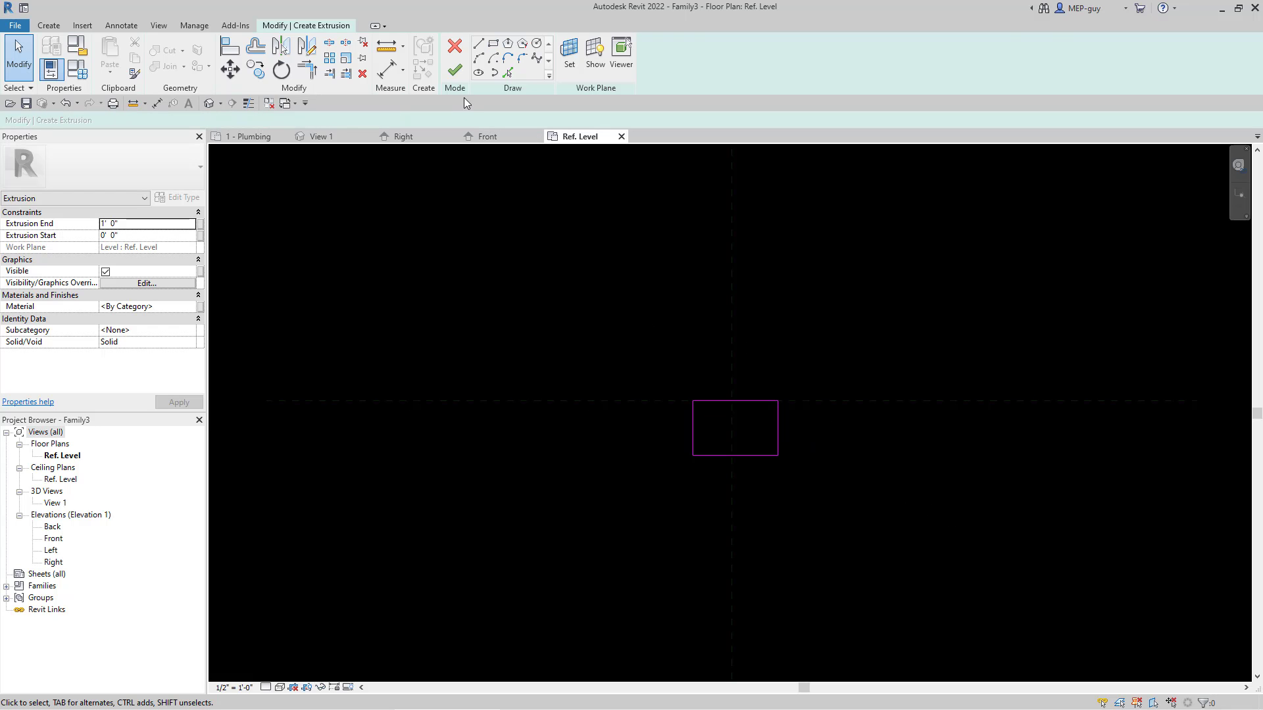
{"action": "left_click", "coordinate": [454, 71]}
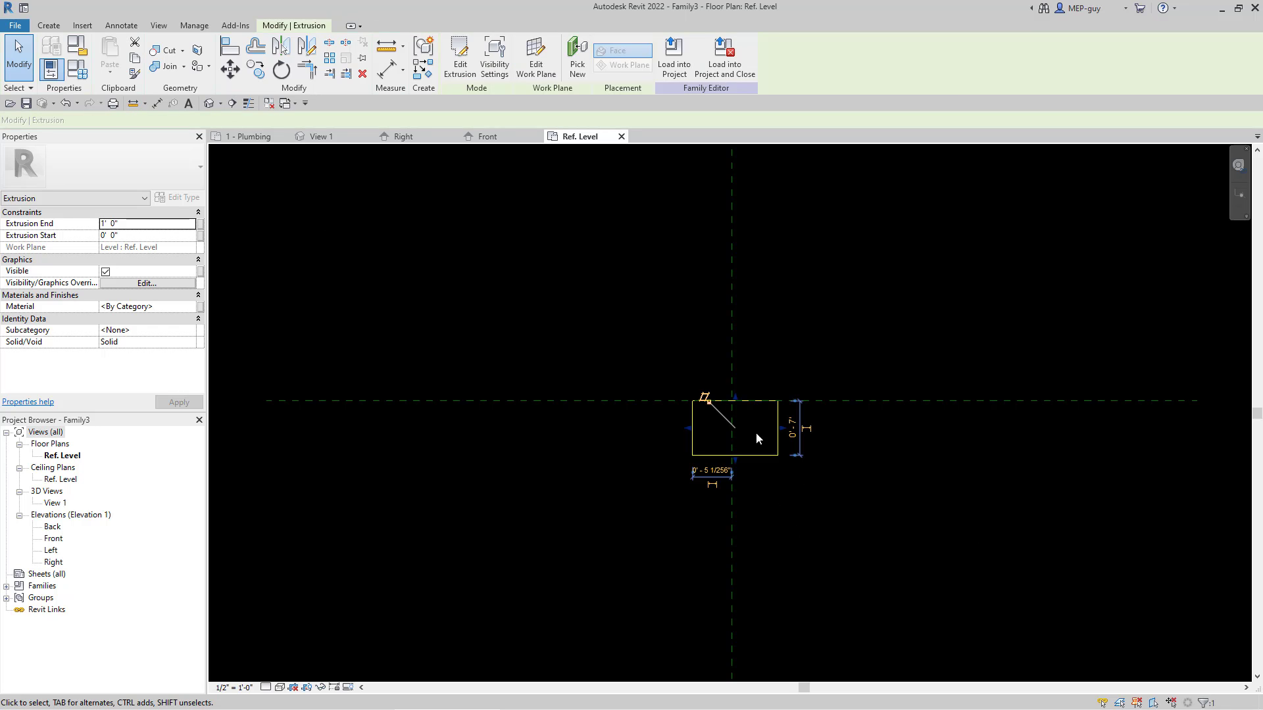
Step: In the 3D view View 1, set the box extrusion's end to 4"
{"action": "left_click", "coordinate": [335, 141]}
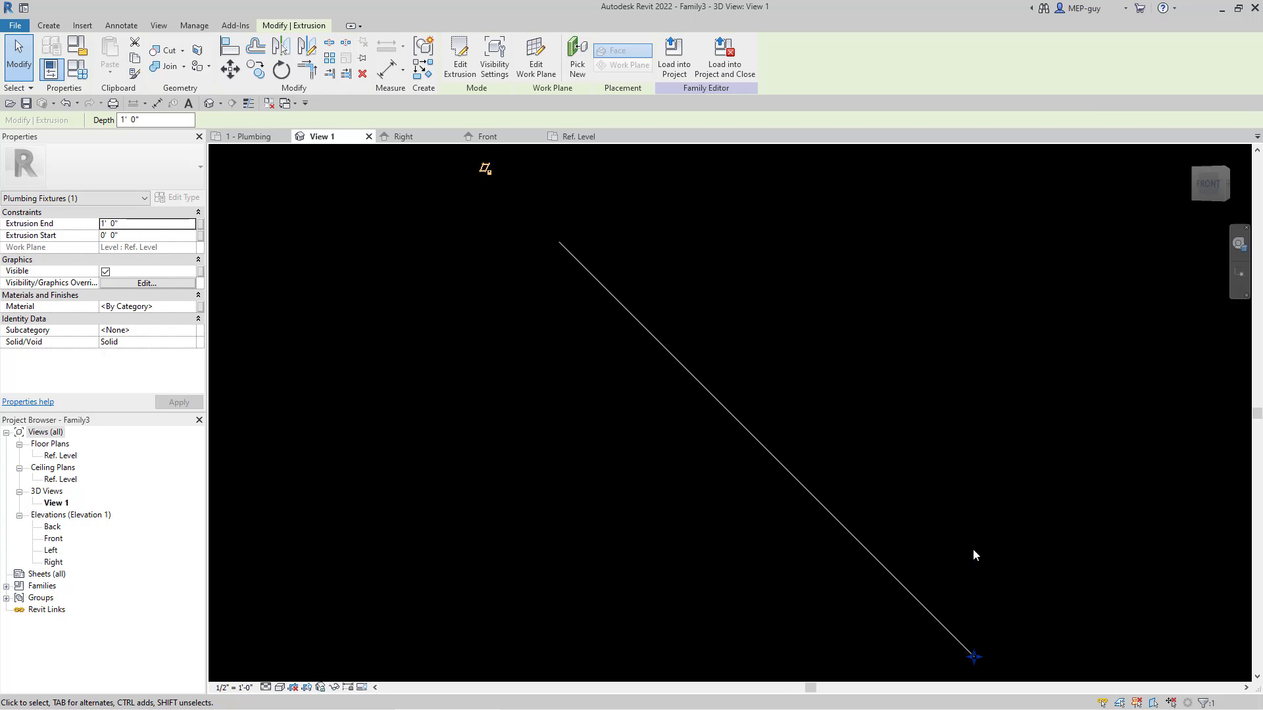
{"action": "key", "text": "Delete"}
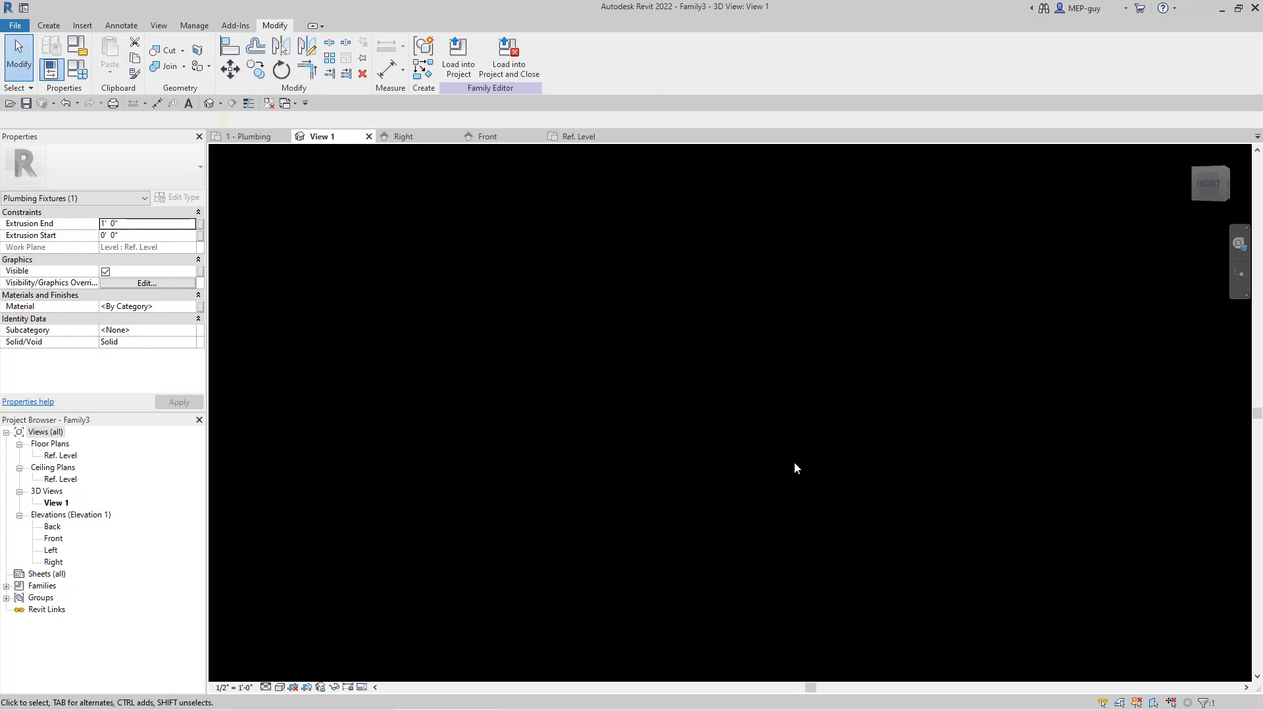
{"action": "scroll", "coordinate": [980, 476], "scroll_direction": "down", "scroll_amount": 3}
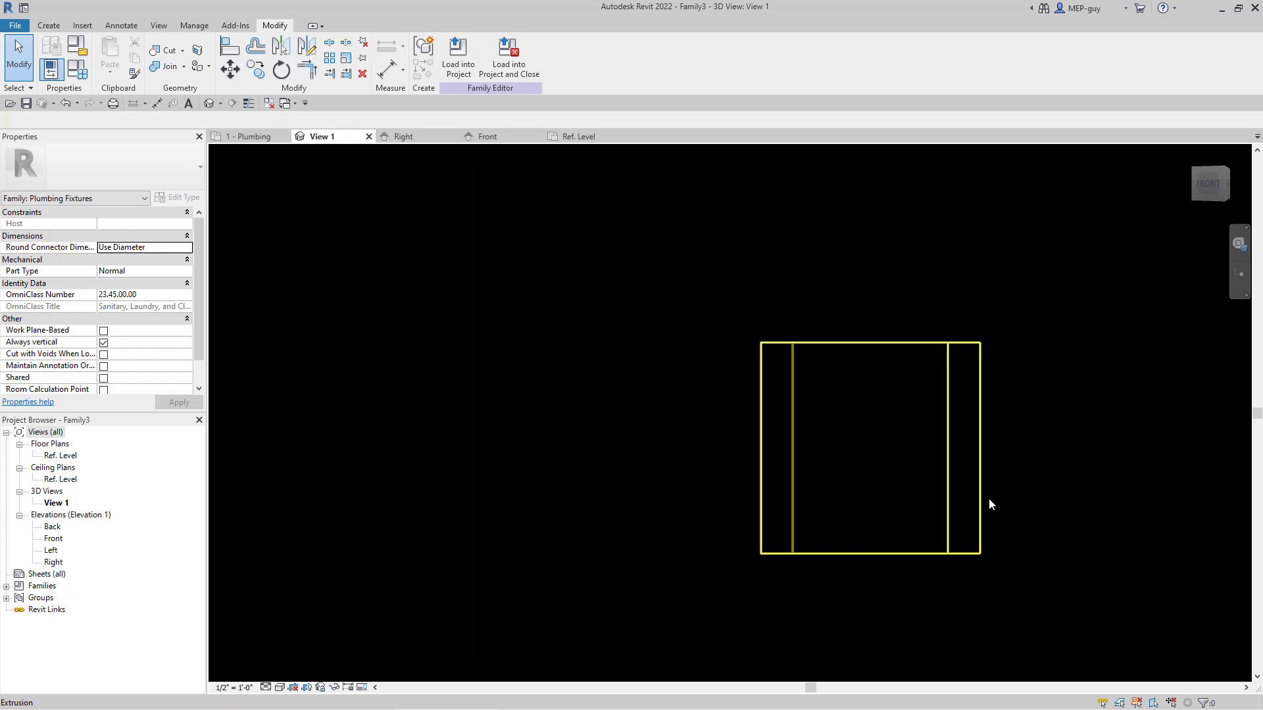
{"action": "left_click", "coordinate": [1223, 170]}
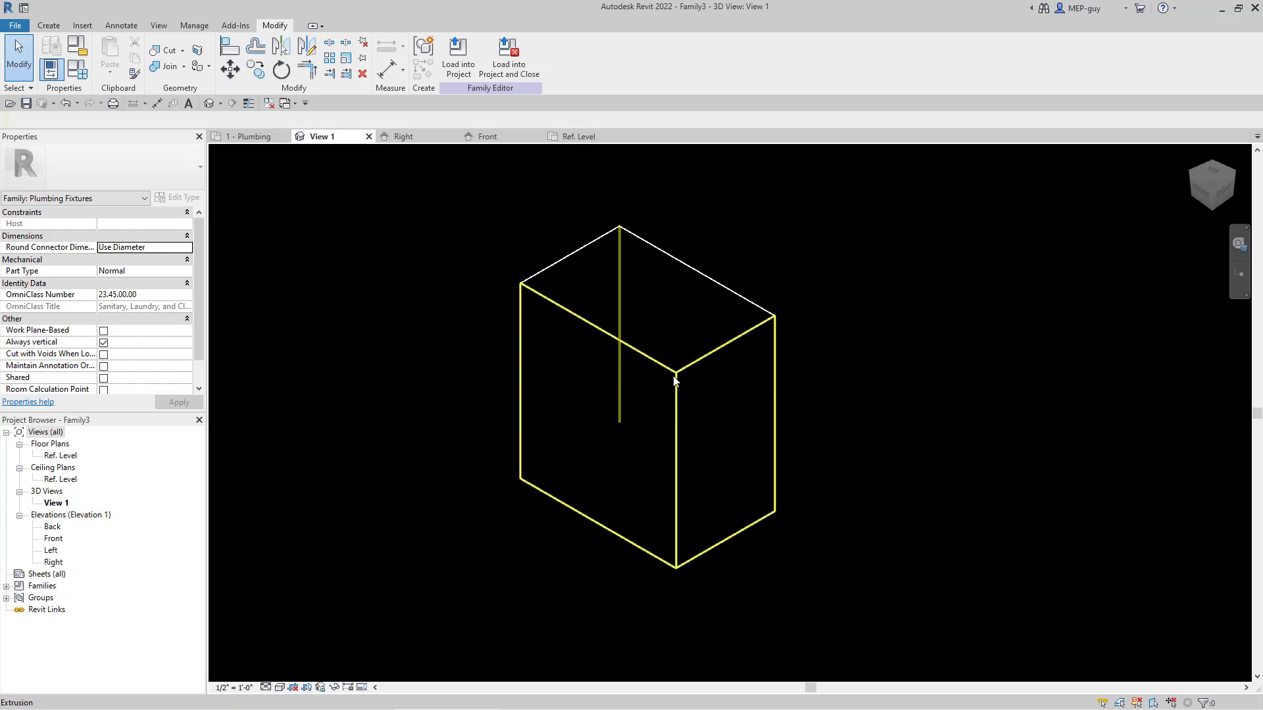
{"action": "left_click", "coordinate": [874, 449]}
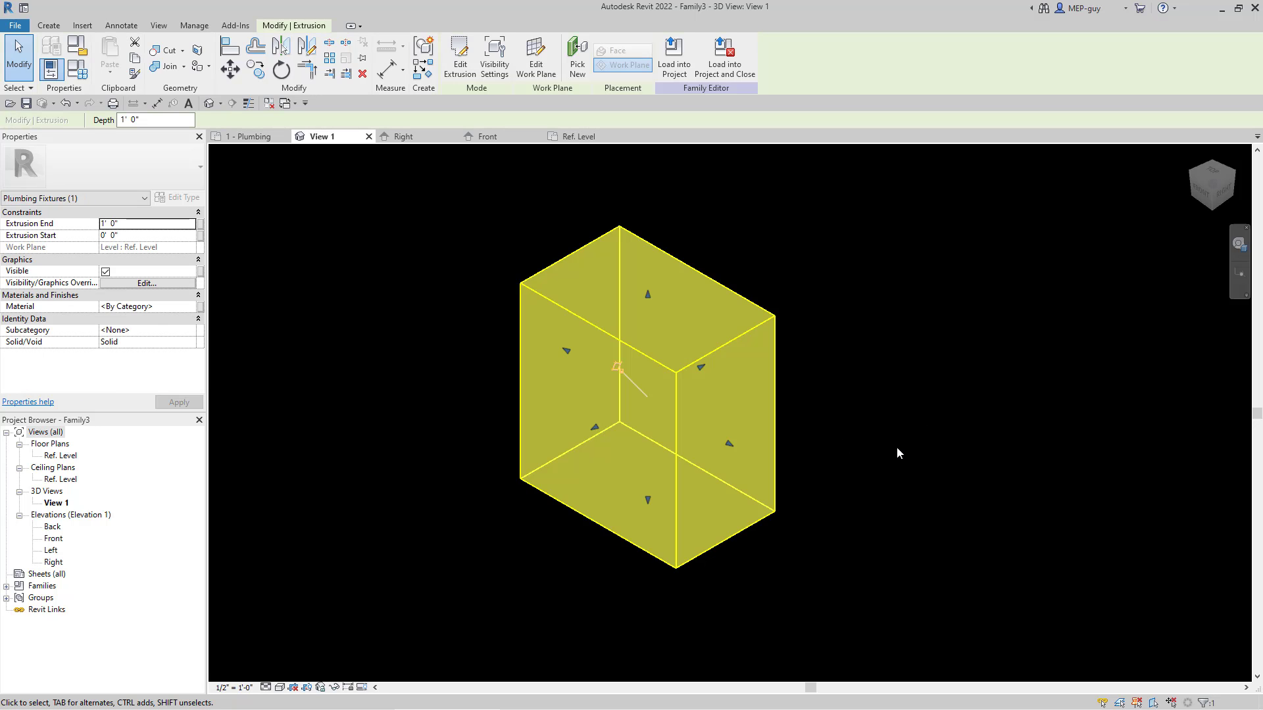
{"action": "left_click", "coordinate": [133, 226]}
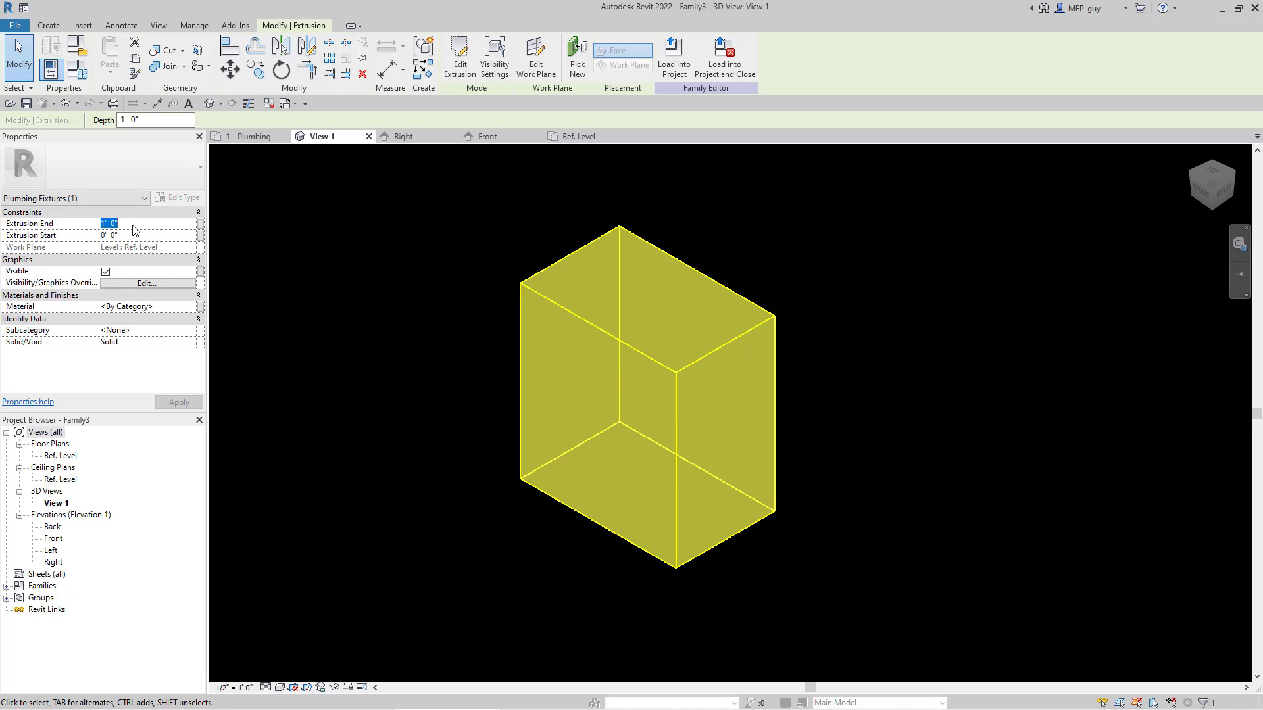
{"action": "type", "text": "4"}
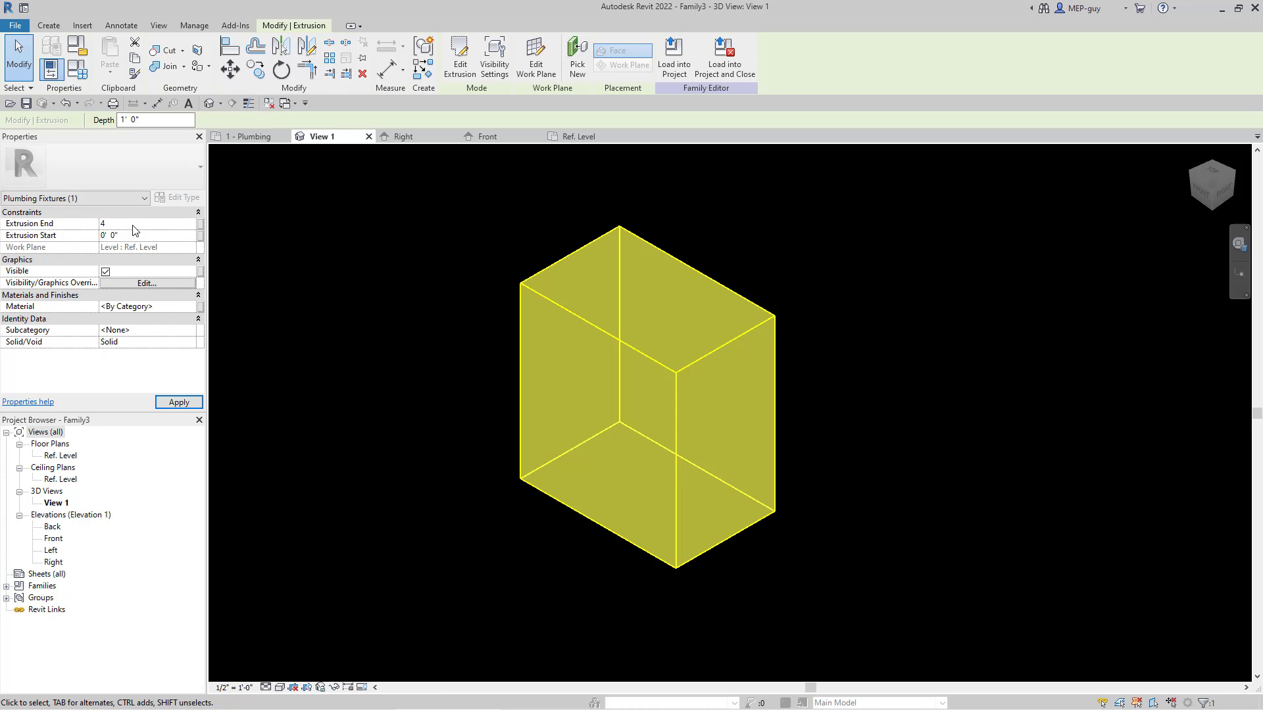
{"action": "left_click", "coordinate": [999, 426]}
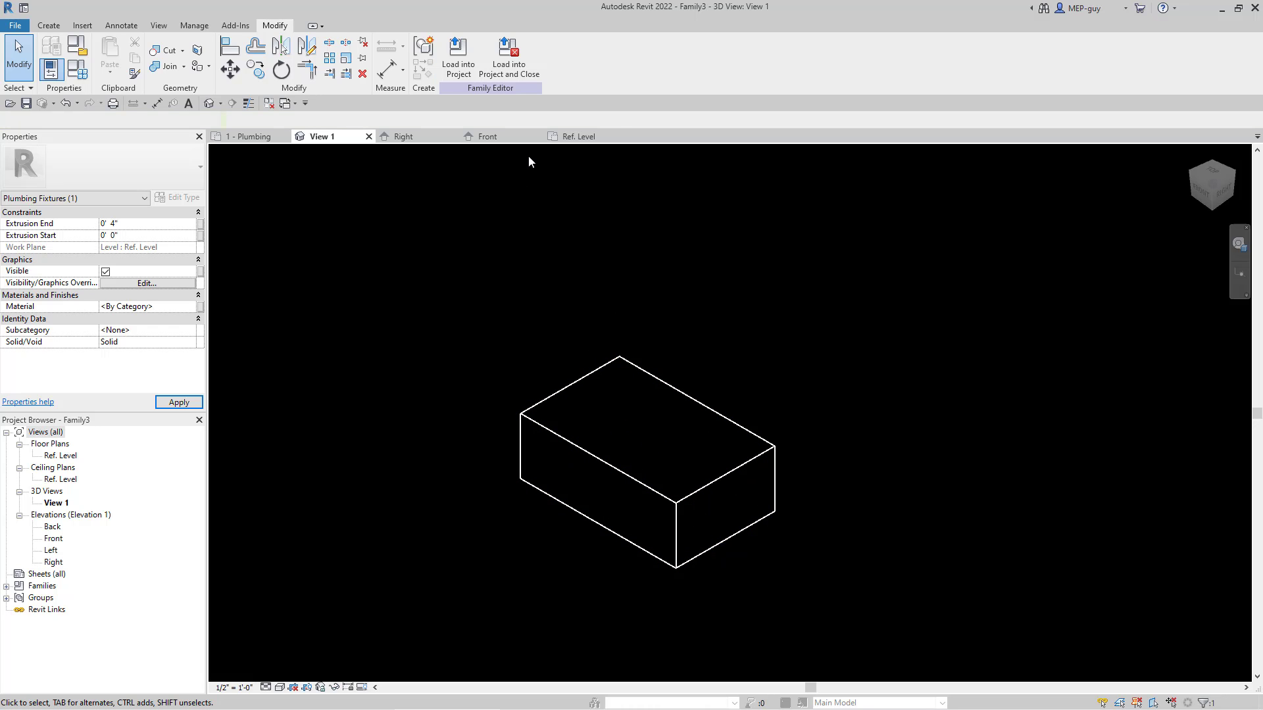
Step: In the Ref. Level plan, draw a horizontal reference plane about 3" below the box, extending past both of its sides
{"action": "left_click", "coordinate": [578, 136]}
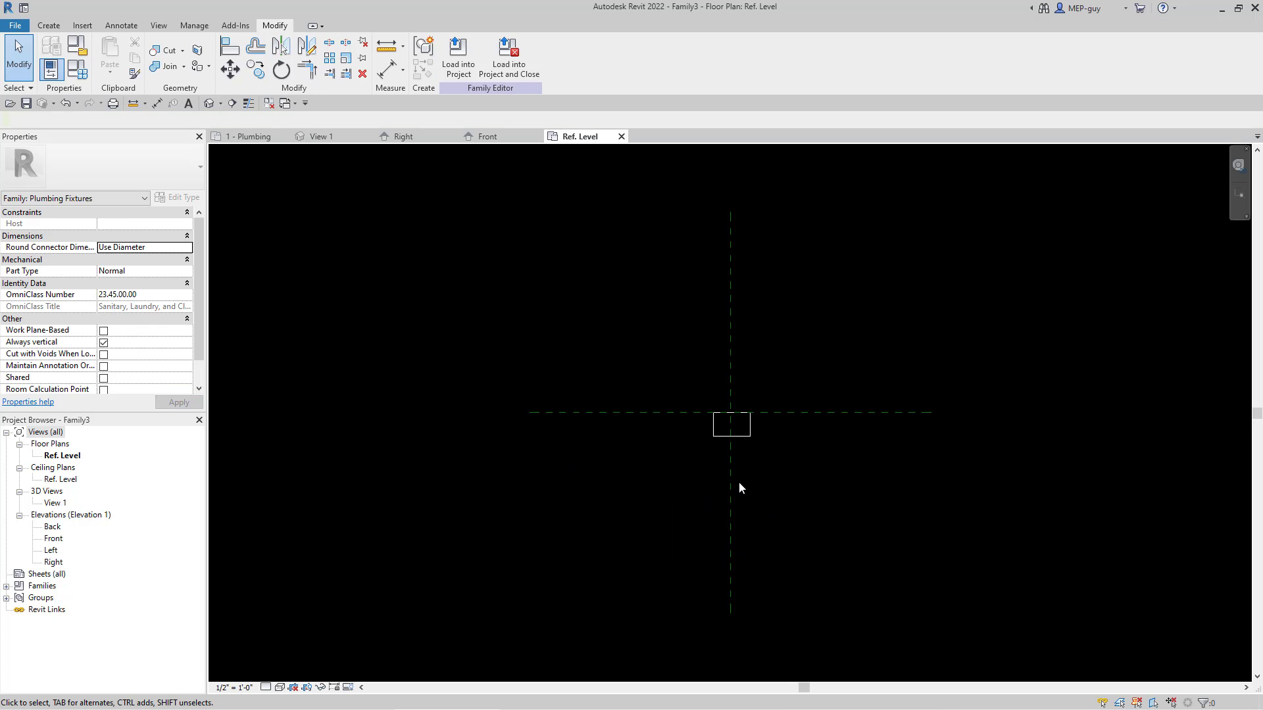
{"action": "scroll", "coordinate": [743, 438], "scroll_direction": "up", "scroll_amount": 5}
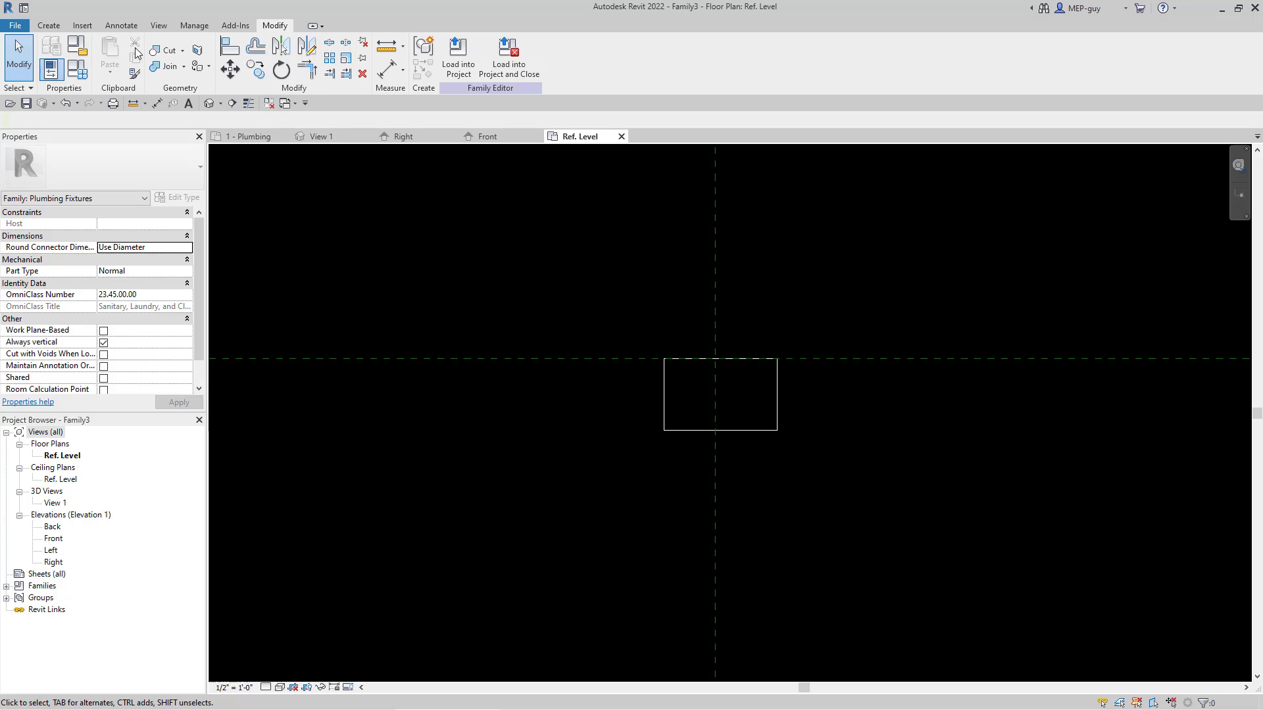
{"action": "left_click", "coordinate": [51, 25]}
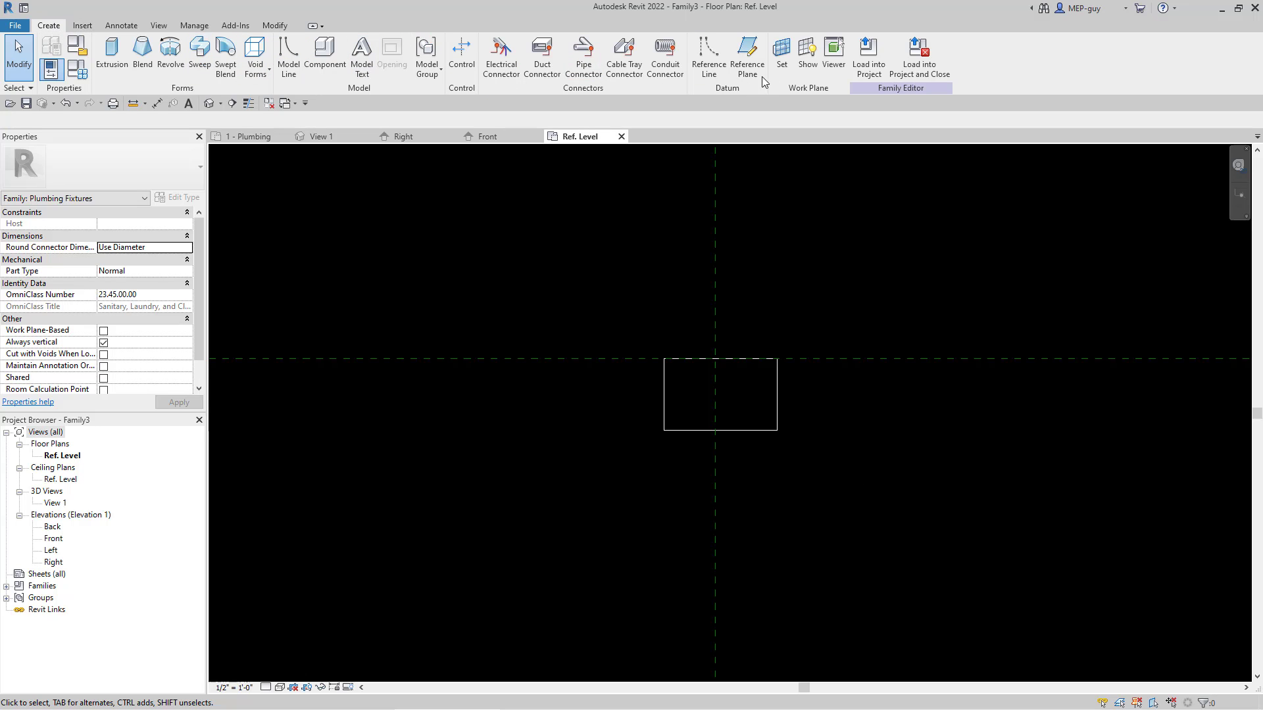
{"action": "left_click", "coordinate": [747, 58]}
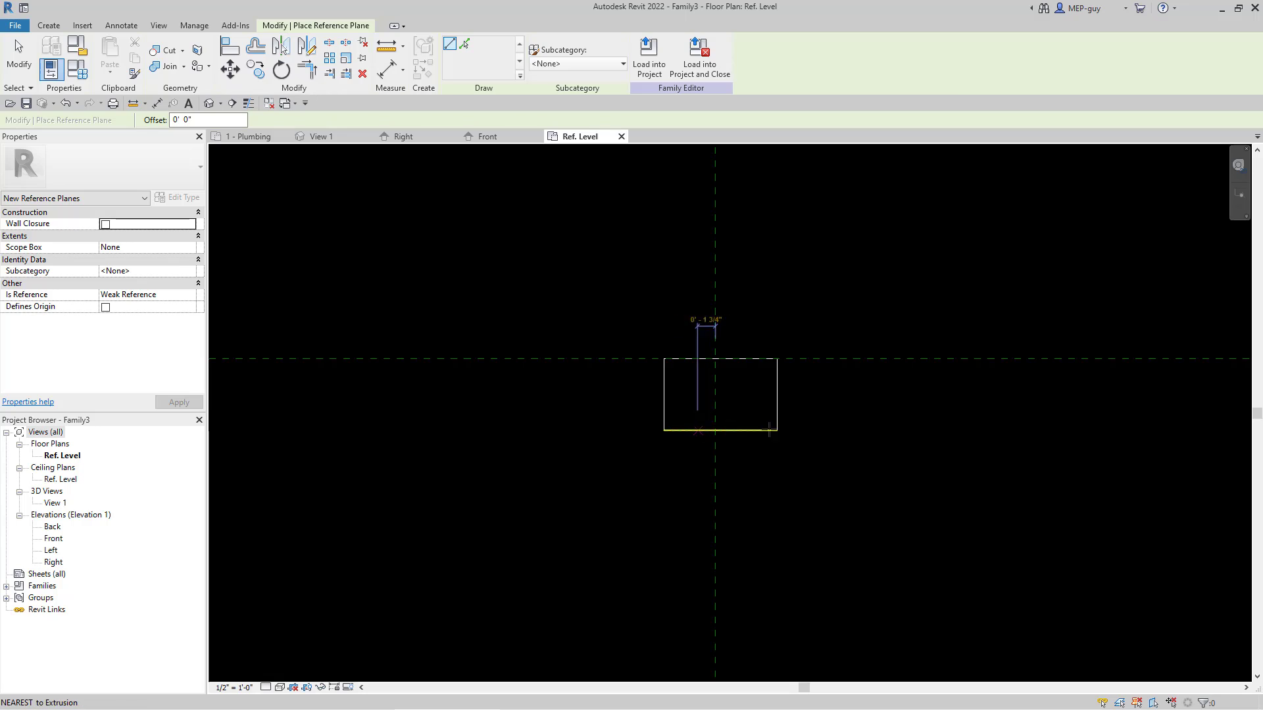
{"action": "left_click", "coordinate": [573, 463]}
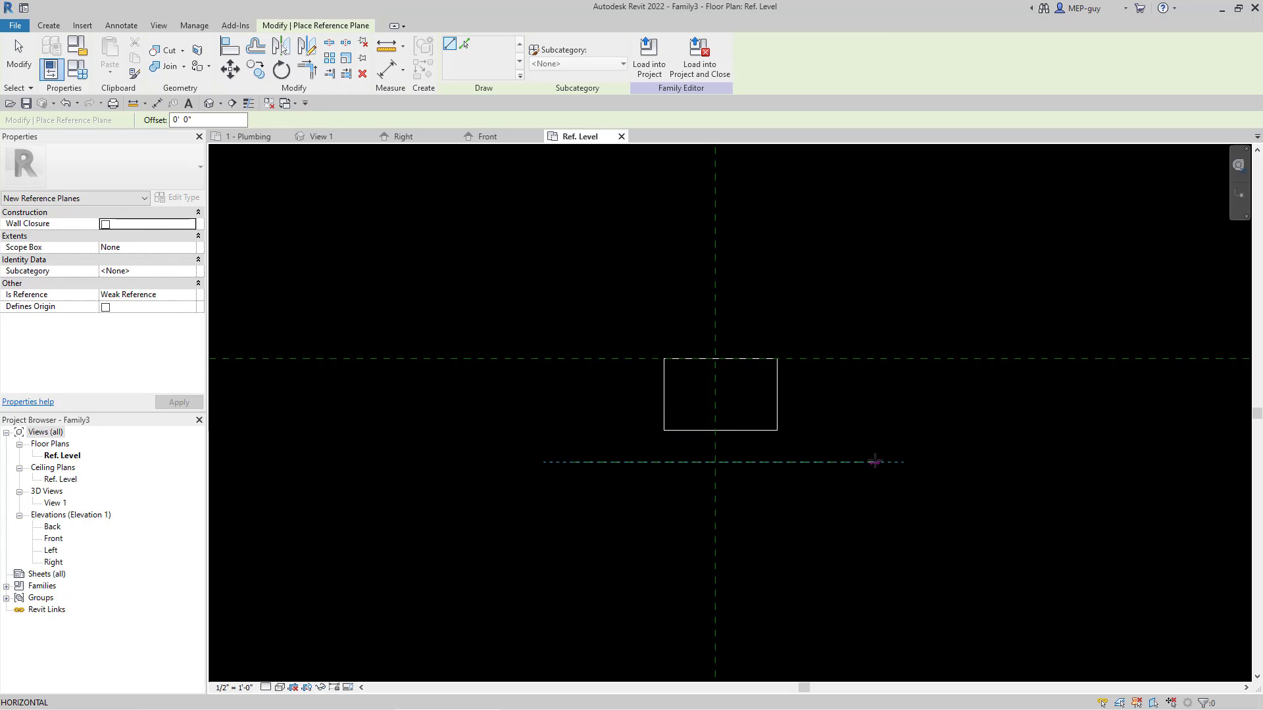
{"action": "left_click", "coordinate": [875, 462]}
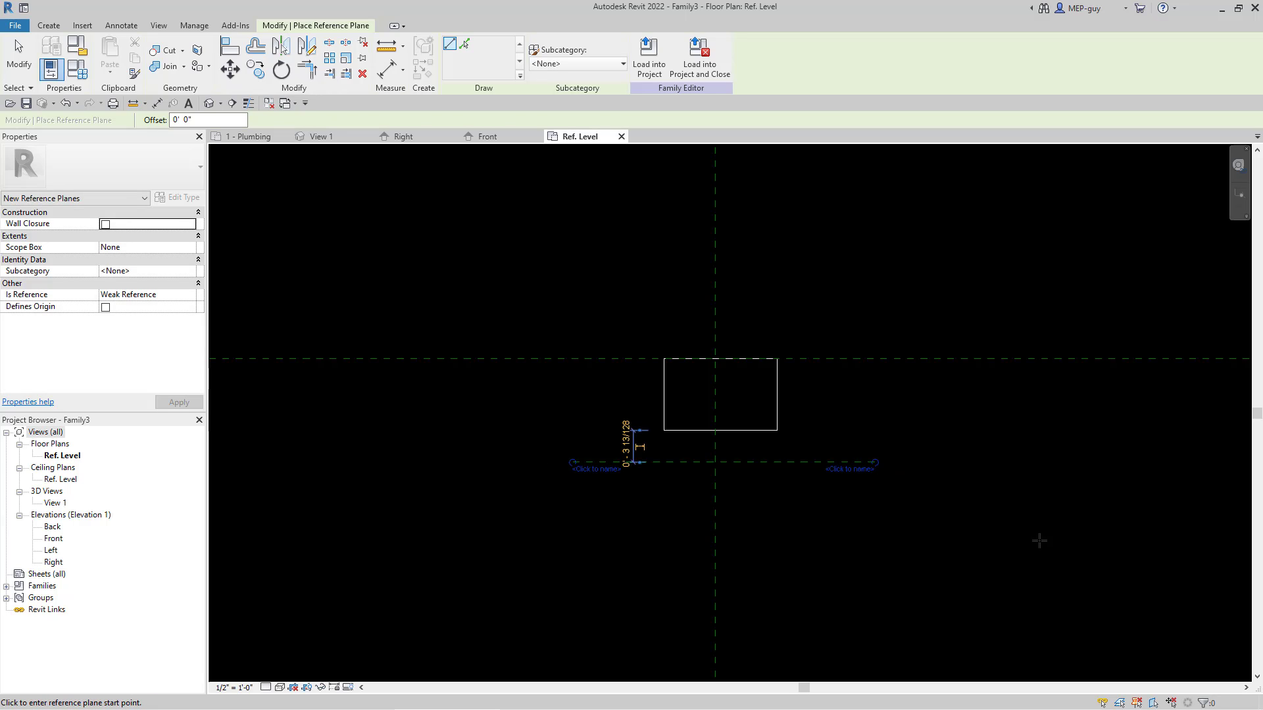
{"action": "key", "text": "Escape"}
{"action": "key", "text": "Escape"}
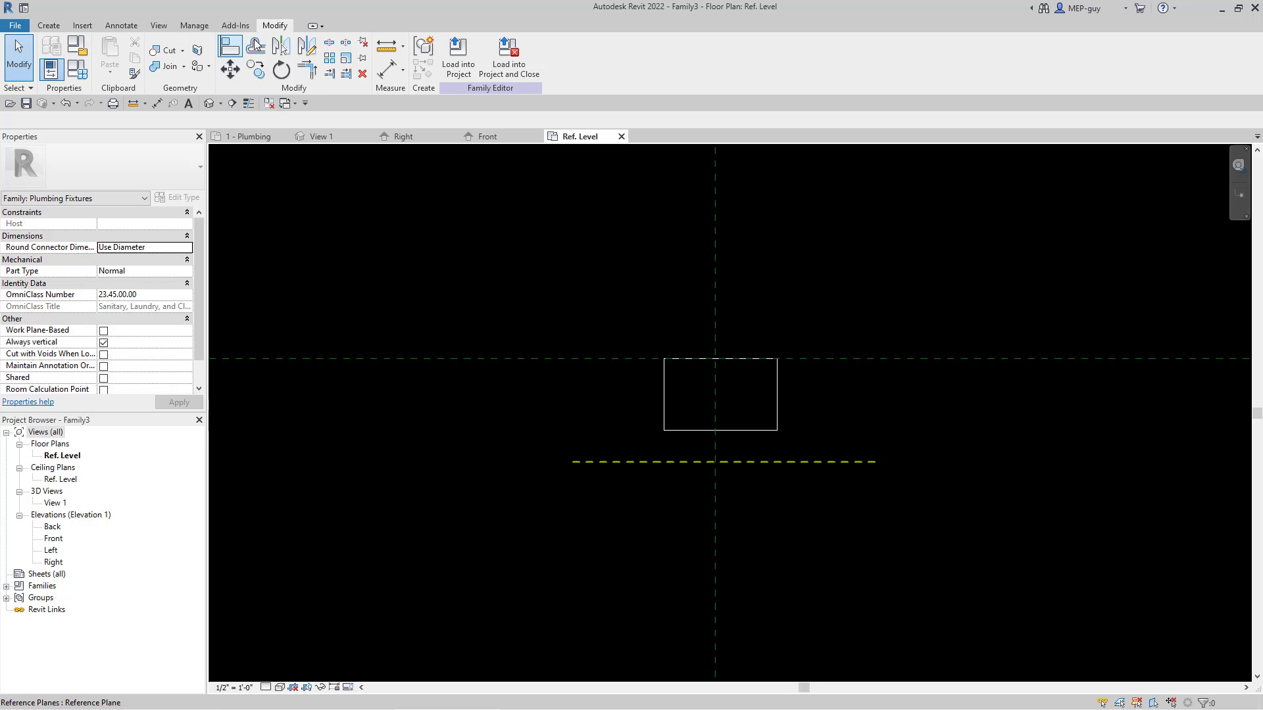
Step: Align the box's lower edge to the new horizontal reference plane and lock the alignment
{"action": "left_click", "coordinate": [234, 53]}
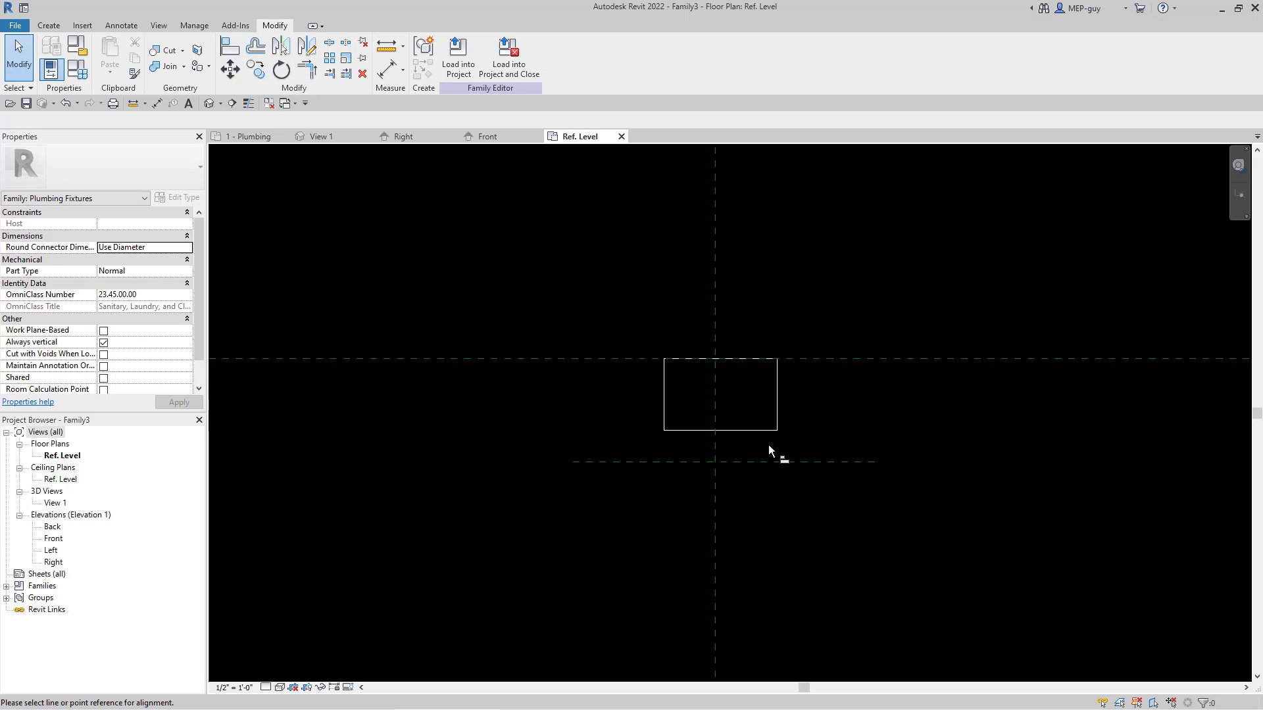
{"action": "left_click", "coordinate": [771, 462]}
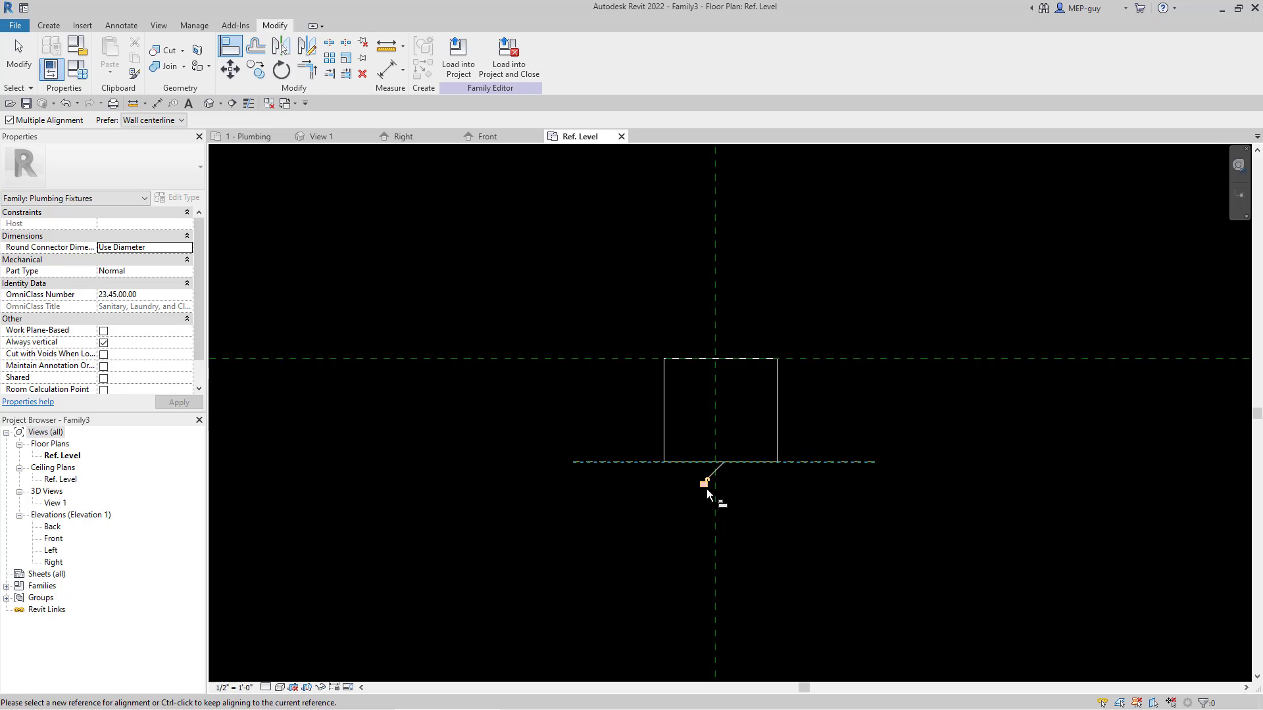
{"action": "key", "text": "Escape"}
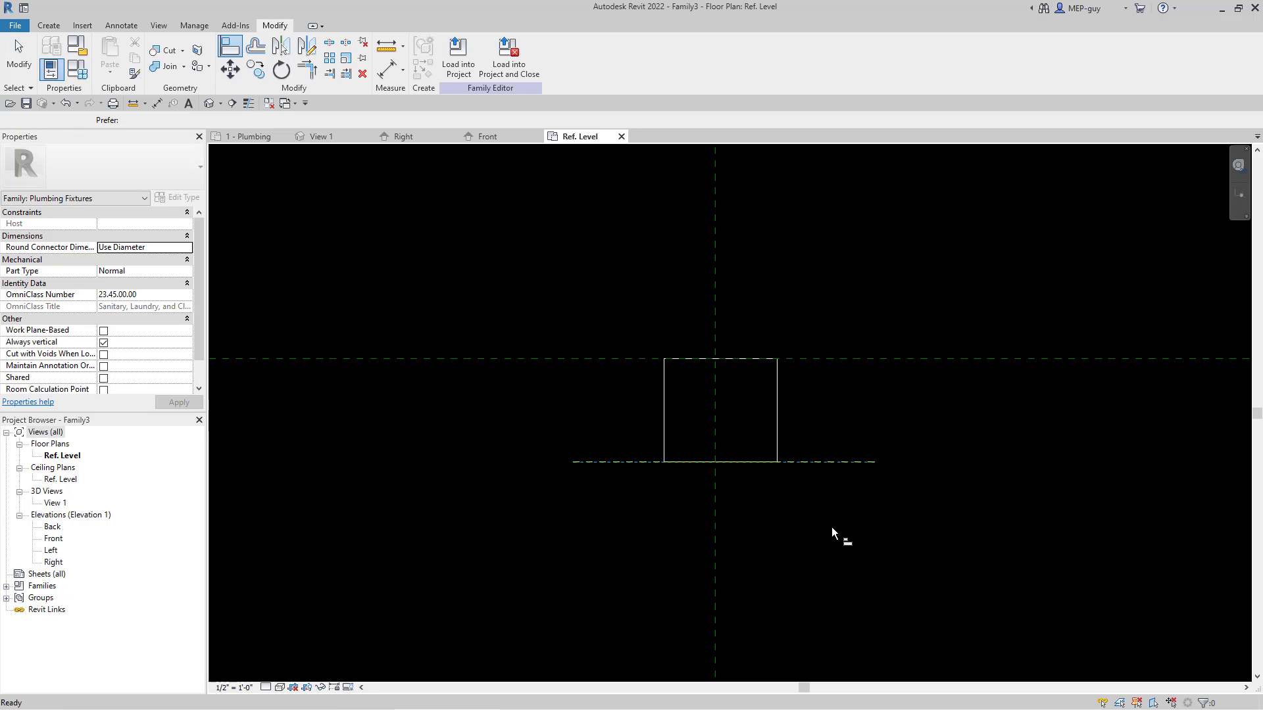
{"action": "key", "text": "Escape"}
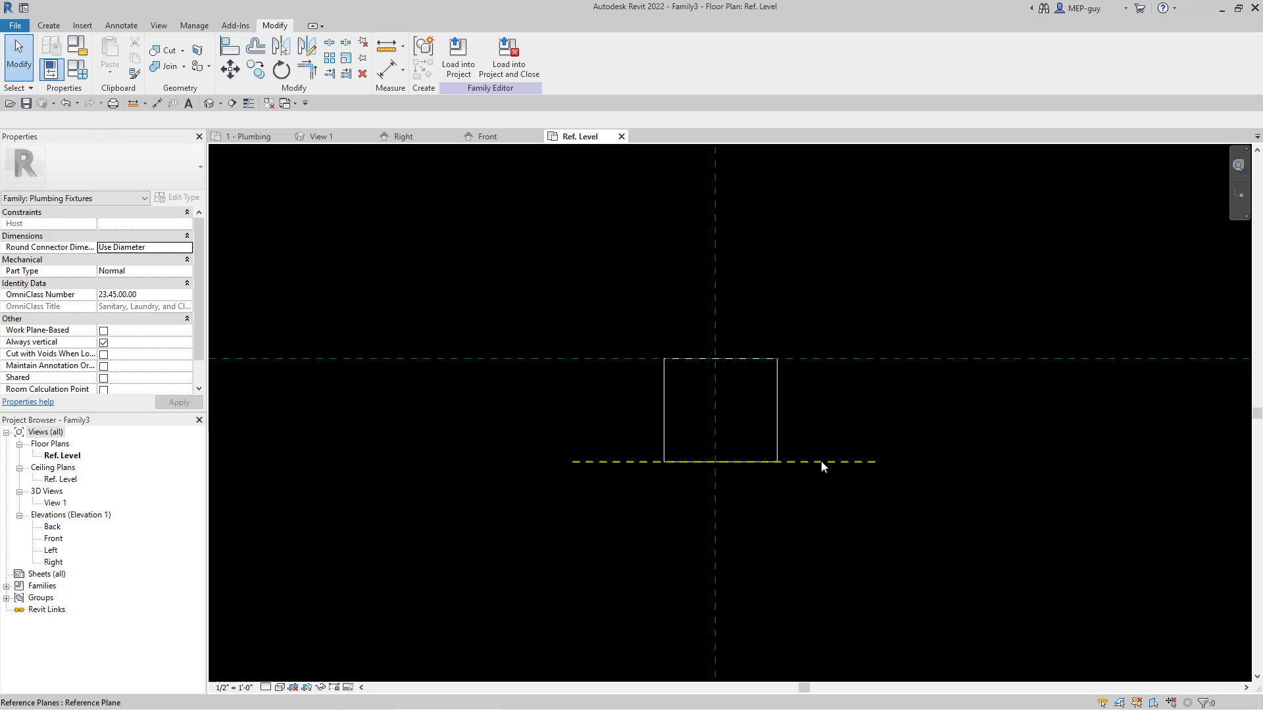
Step: Move the lower horizontal reference plane to about 8 1/2" from the upper one, flexing the box with it
{"action": "left_click", "coordinate": [826, 462]}
{"action": "mouse_move", "coordinate": [819, 463]}
{"action": "left_mouse_down"}
{"action": "mouse_move", "coordinate": [800, 554]}
{"action": "mouse_move", "coordinate": [804, 424]}
{"action": "mouse_move", "coordinate": [812, 445]}
{"action": "left_mouse_up"}
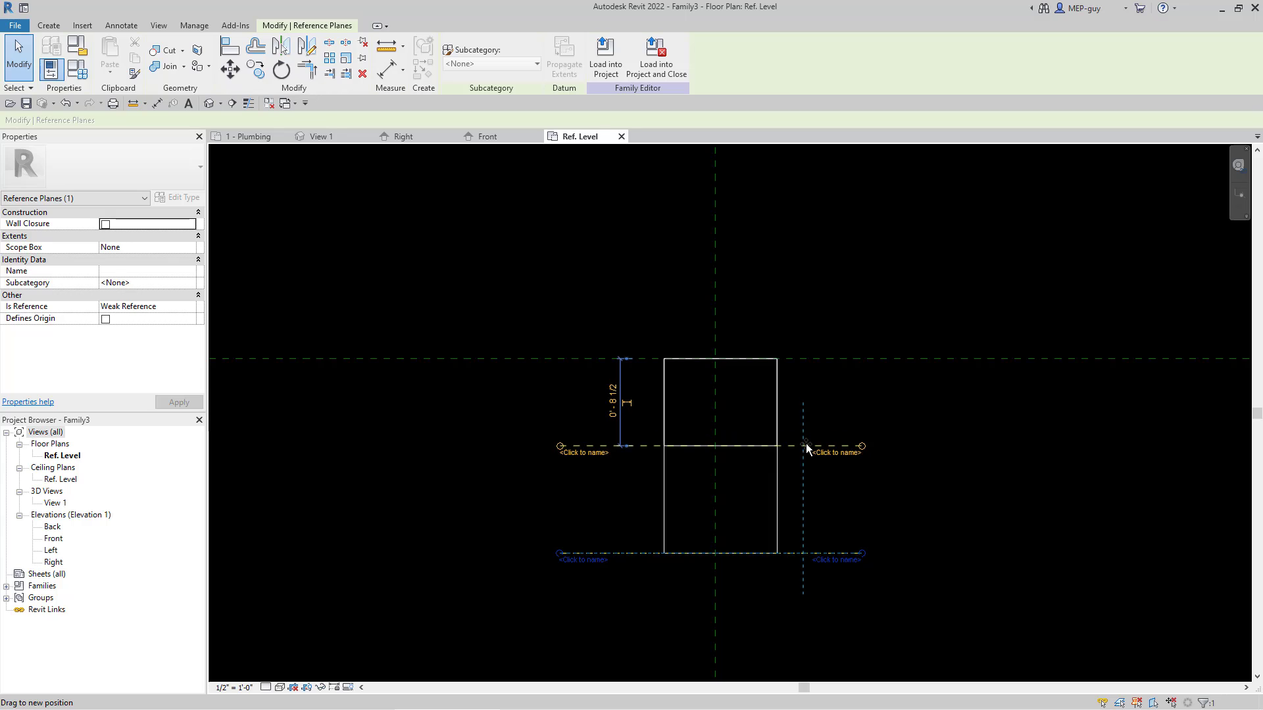
{"action": "left_click", "coordinate": [998, 491]}
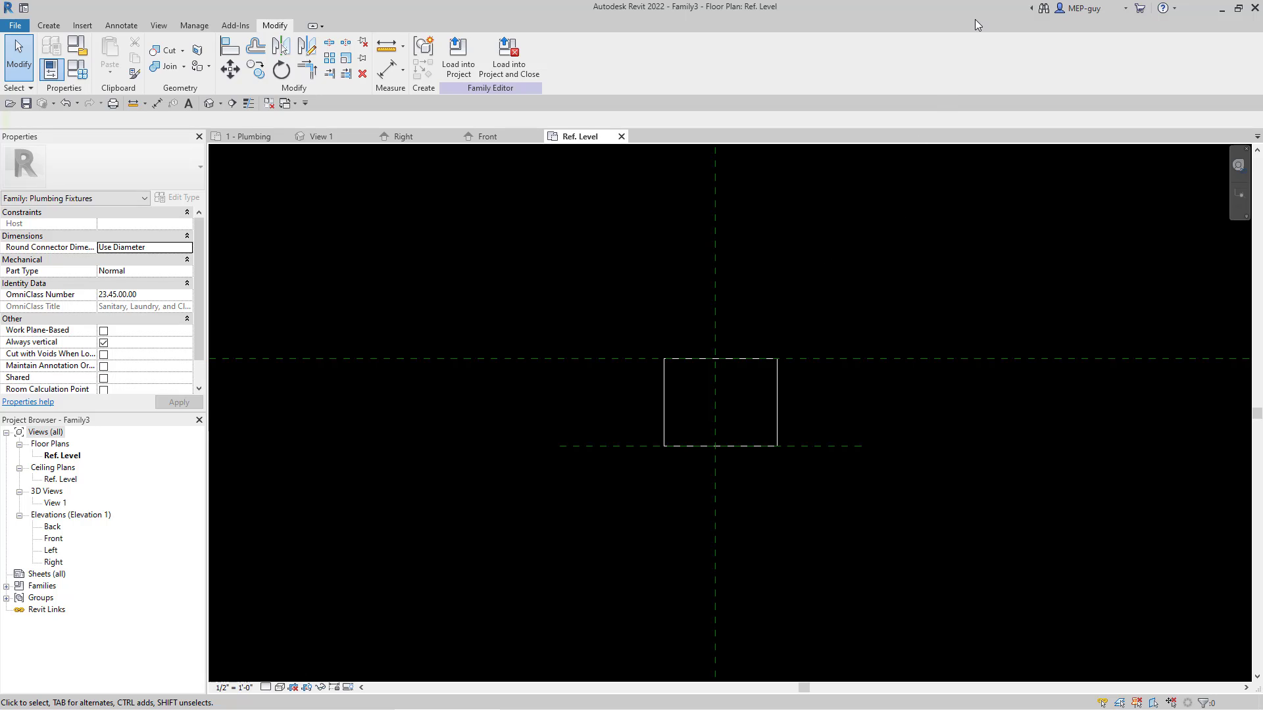
Step: Draw a vertical reference plane about 2 3/8" outside the box's left edge, running past its upper and lower edges
{"action": "left_click", "coordinate": [820, 448]}
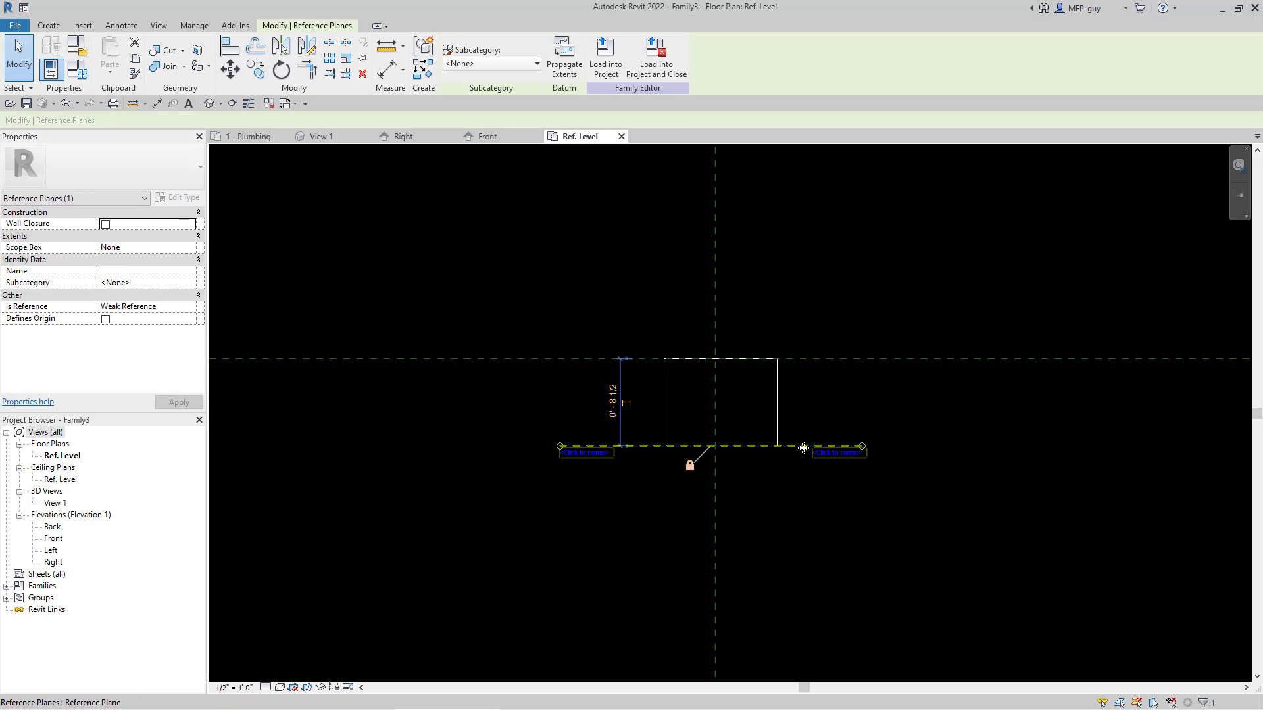
{"action": "right_click", "coordinate": [804, 448]}
{"action": "left_click", "coordinate": [846, 250]}
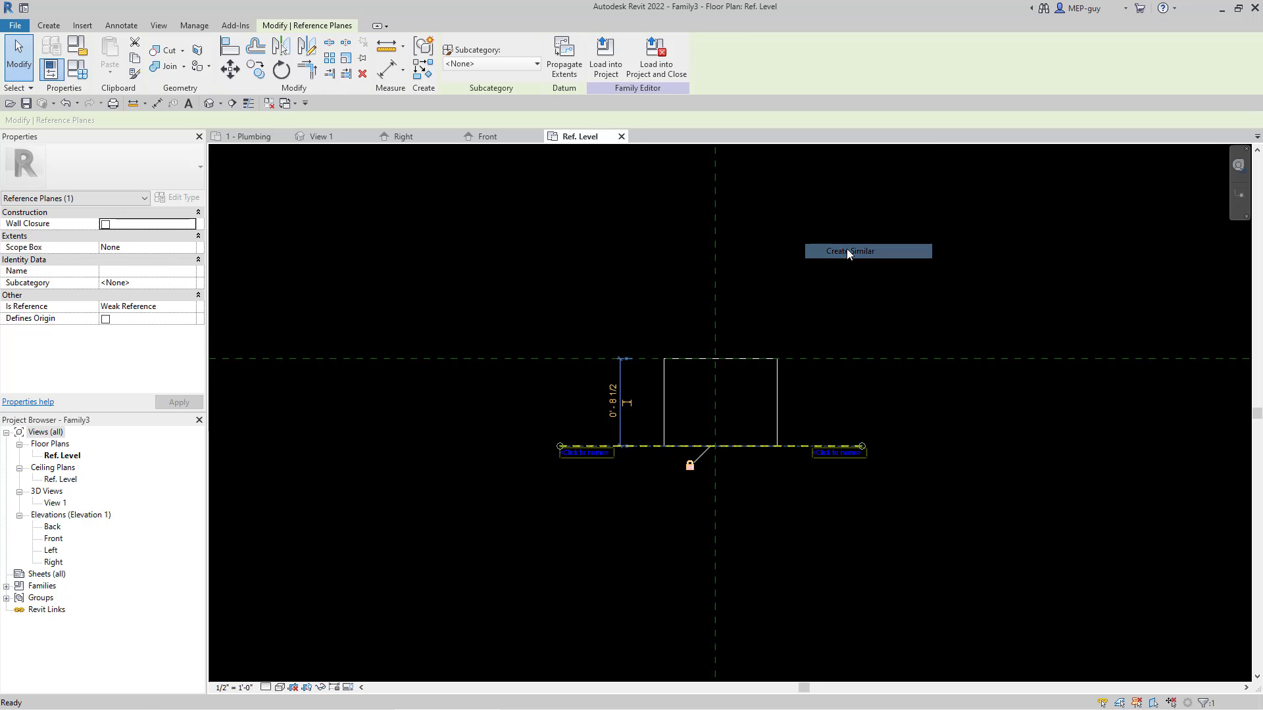
{"action": "left_click", "coordinate": [641, 306]}
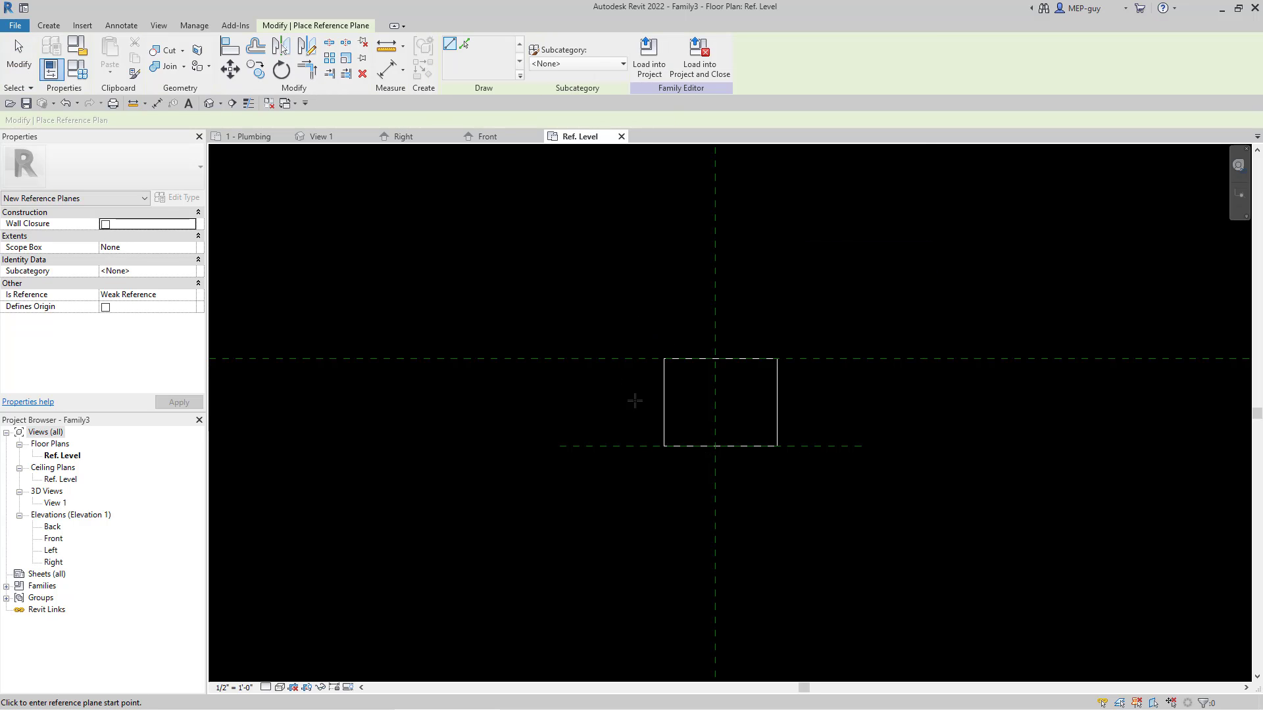
{"action": "left_click", "coordinate": [742, 546]}
{"action": "key", "text": "Escape"}
{"action": "key", "text": "Escape"}
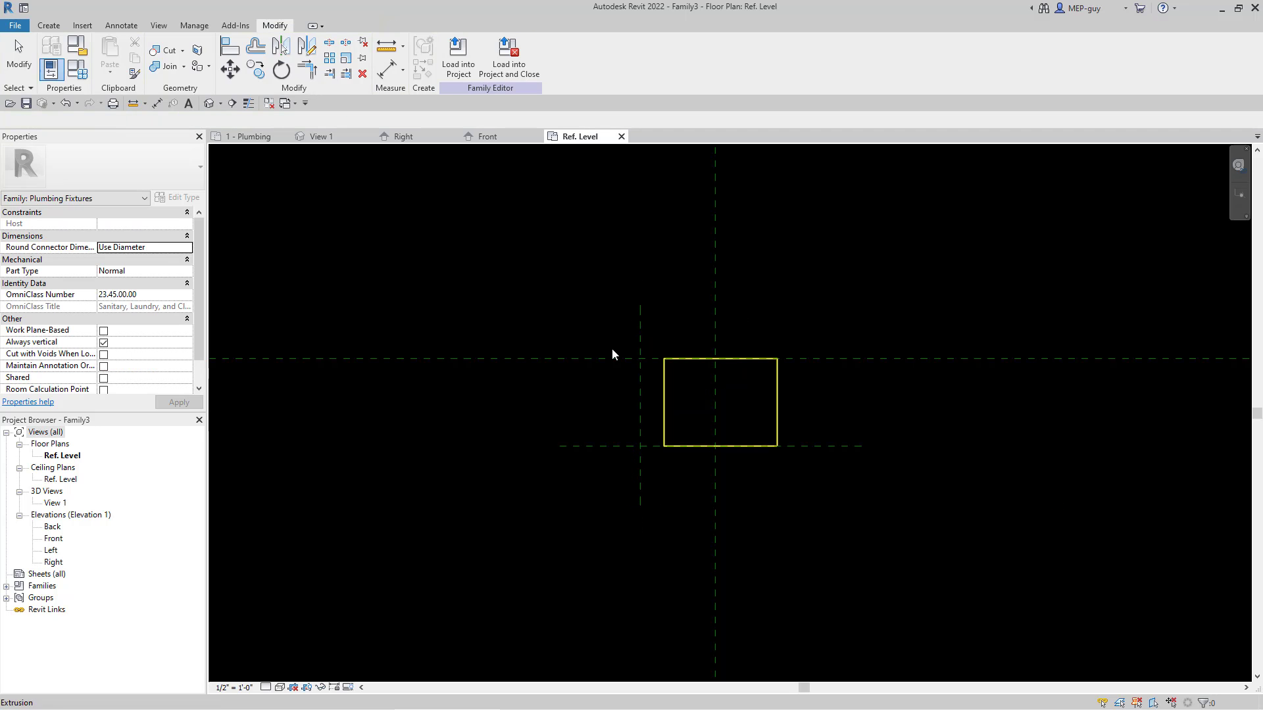
Step: Mirror the new vertical reference plane about the central vertical reference plane
{"action": "left_click", "coordinate": [641, 327]}
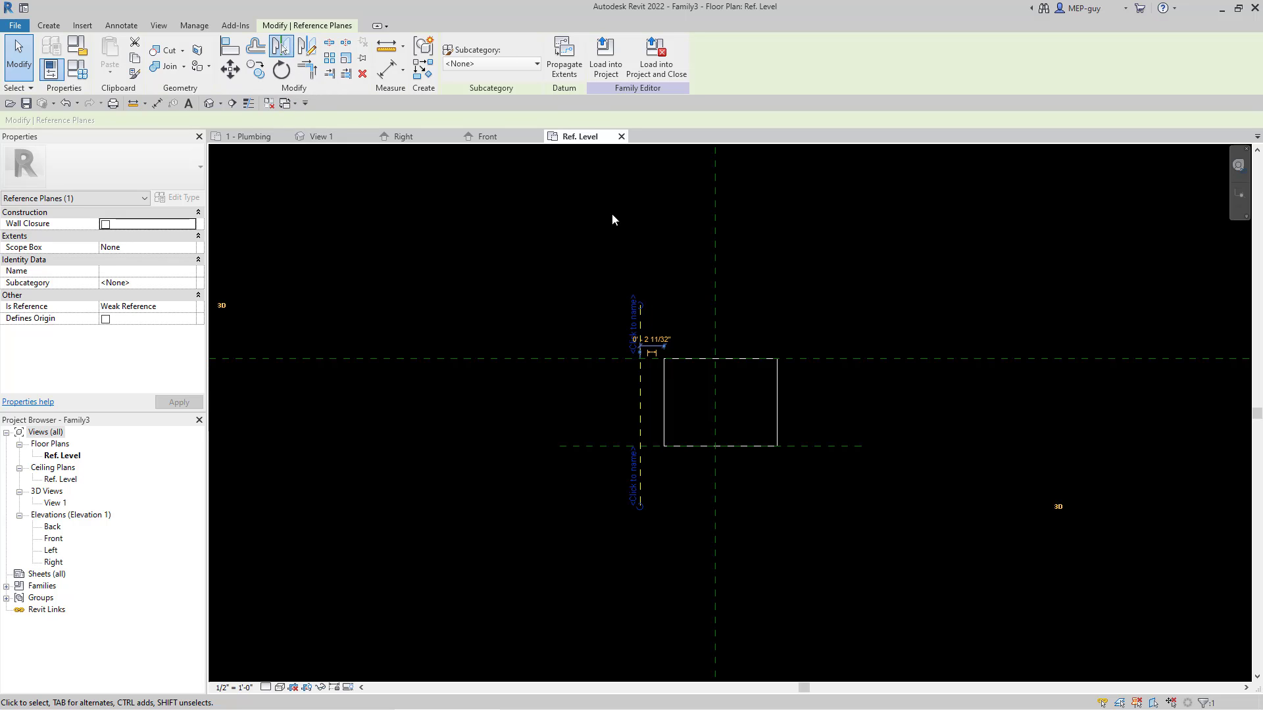
{"action": "left_click", "coordinate": [716, 271]}
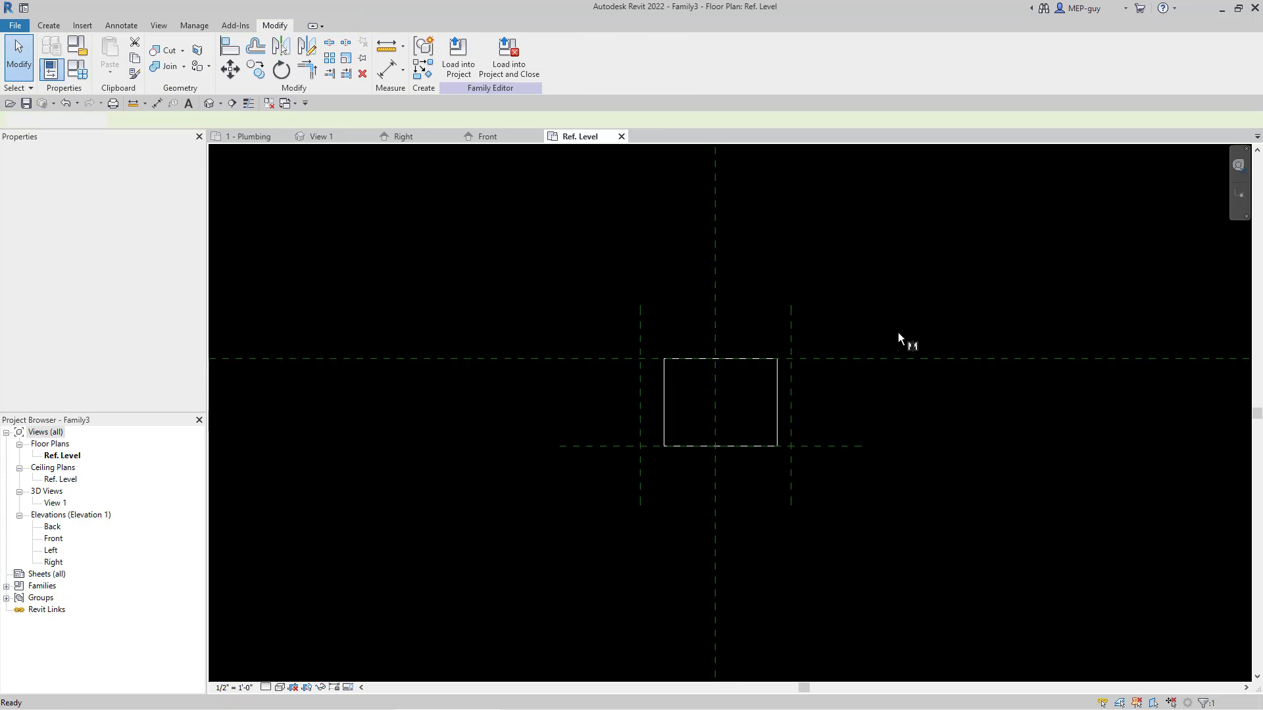
{"action": "left_click", "coordinate": [898, 333]}
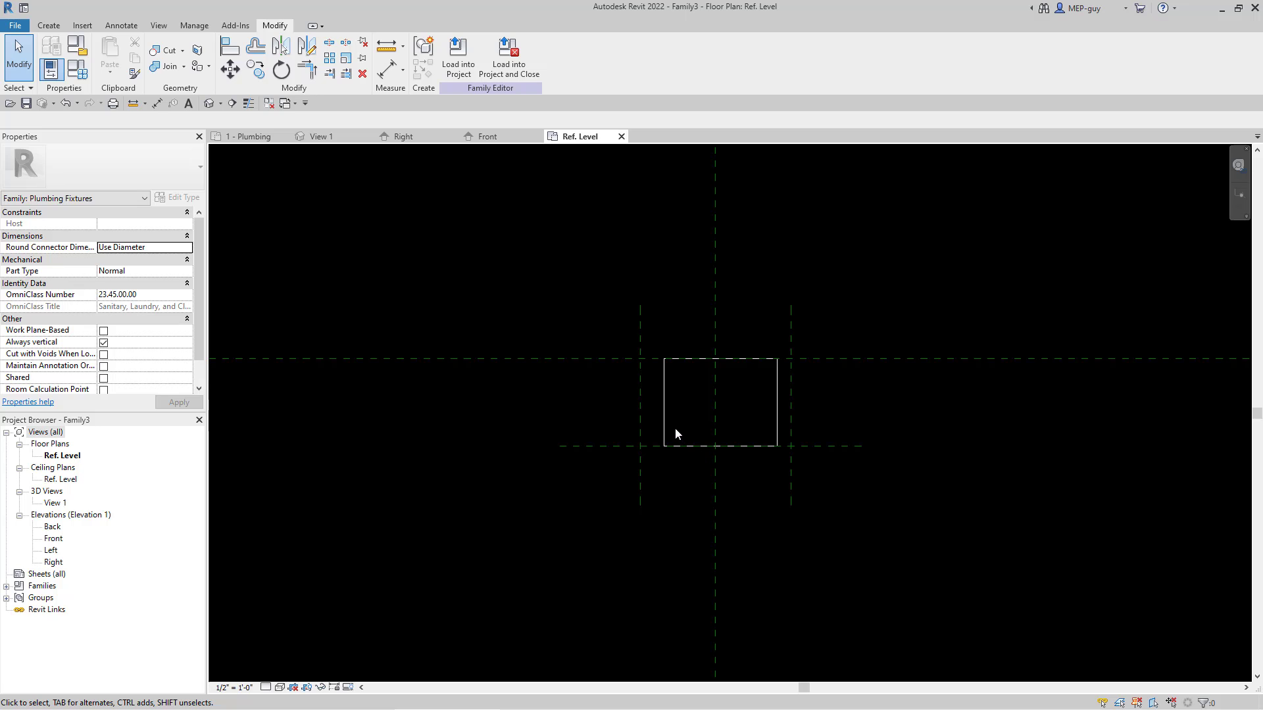
Step: Align the box's left edge to the left vertical reference plane and lock the alignment
{"action": "key", "text": "a"}
{"action": "key", "text": "l"}
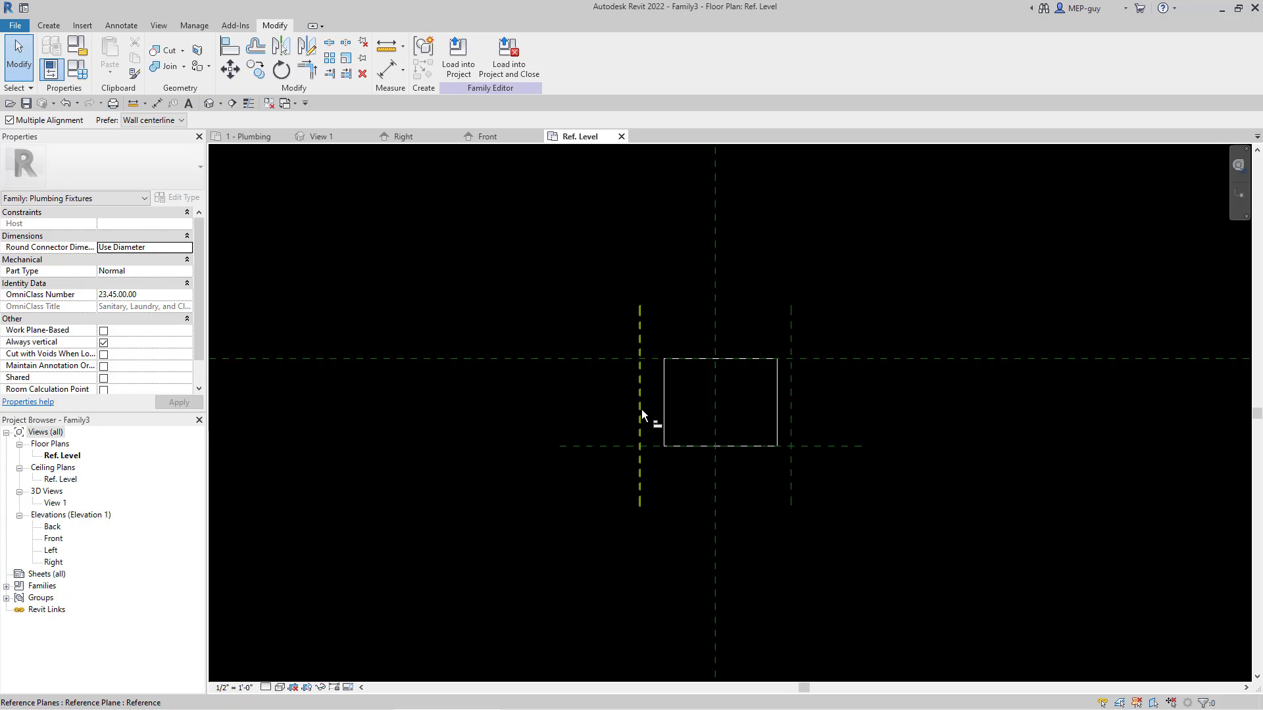
{"action": "left_click", "coordinate": [641, 410]}
{"action": "left_click", "coordinate": [663, 412]}
{"action": "left_click", "coordinate": [619, 390]}
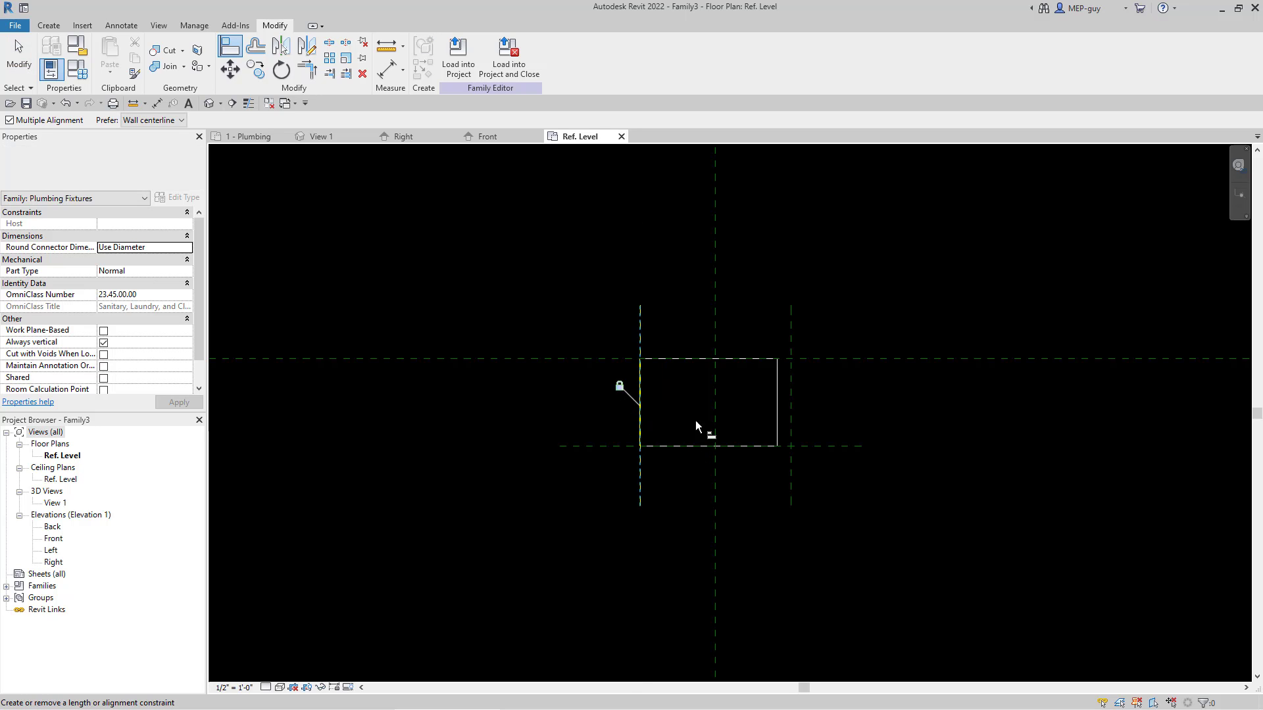
Step: Align the box's right edge to the mirrored vertical reference plane and lock the alignment
{"action": "key", "text": "a"}
{"action": "key", "text": "l"}
{"action": "left_click", "coordinate": [791, 397]}
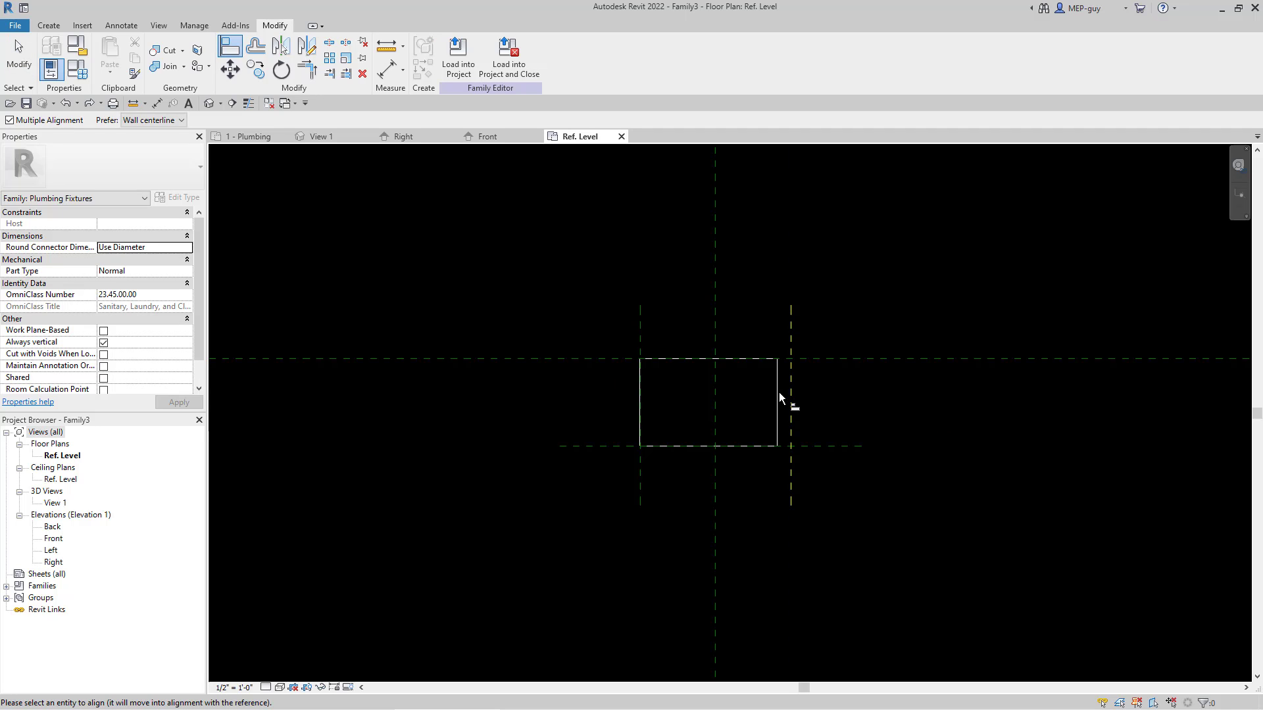
{"action": "left_click", "coordinate": [776, 393]}
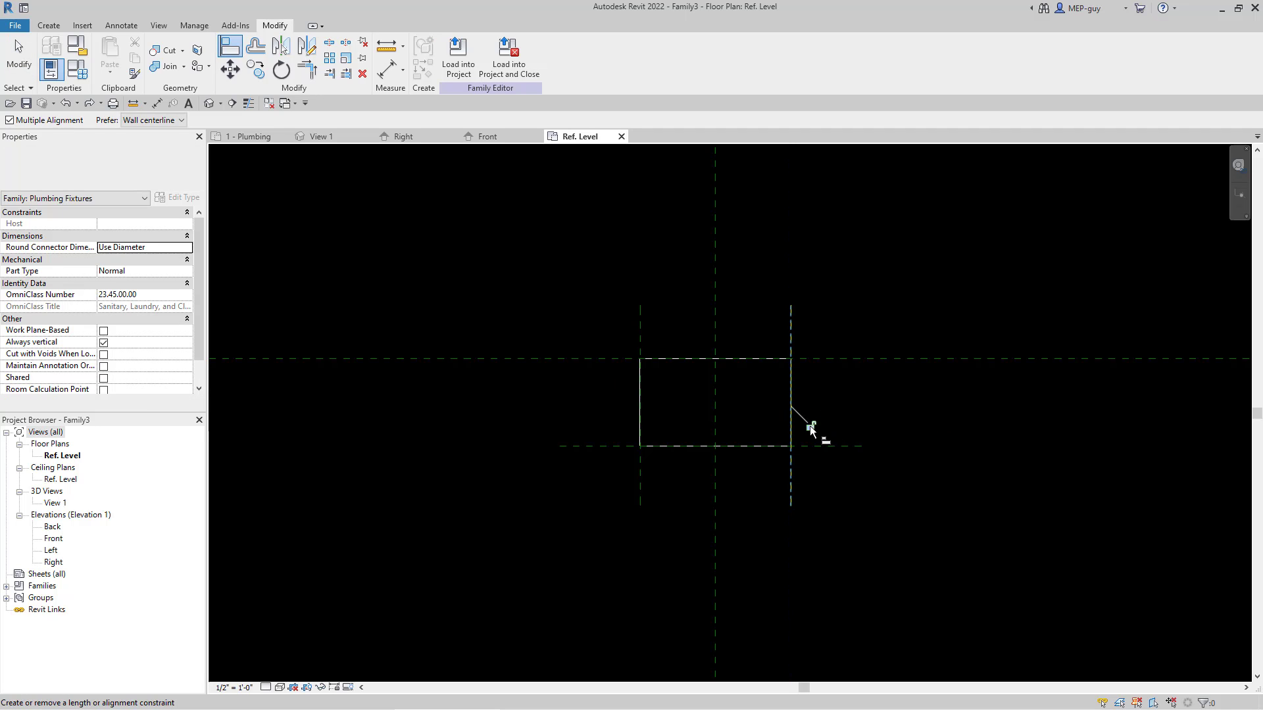
{"action": "key", "text": "Escape"}
{"action": "key", "text": "Escape"}
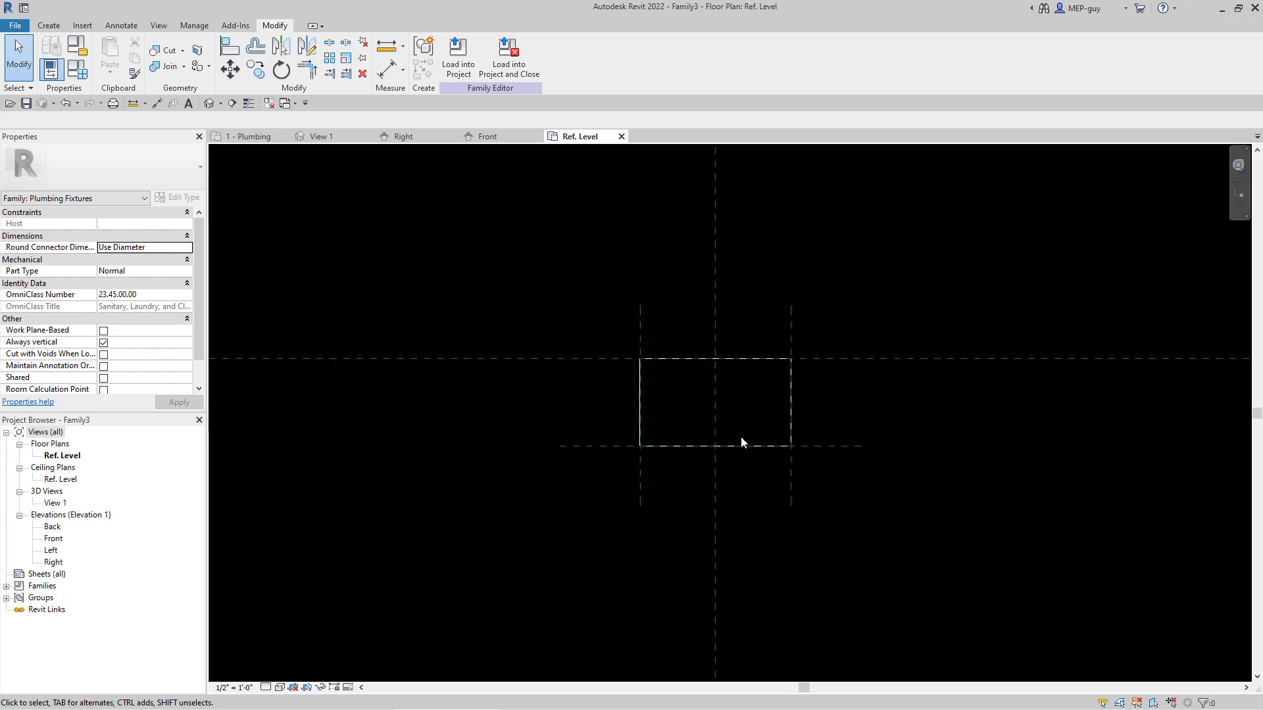
Step: Place an aligned dimension string across the left, central and right vertical reference planes above the box and make its segments equal (EQ)
{"action": "left_click", "coordinate": [115, 26]}
{"action": "left_click", "coordinate": [54, 56]}
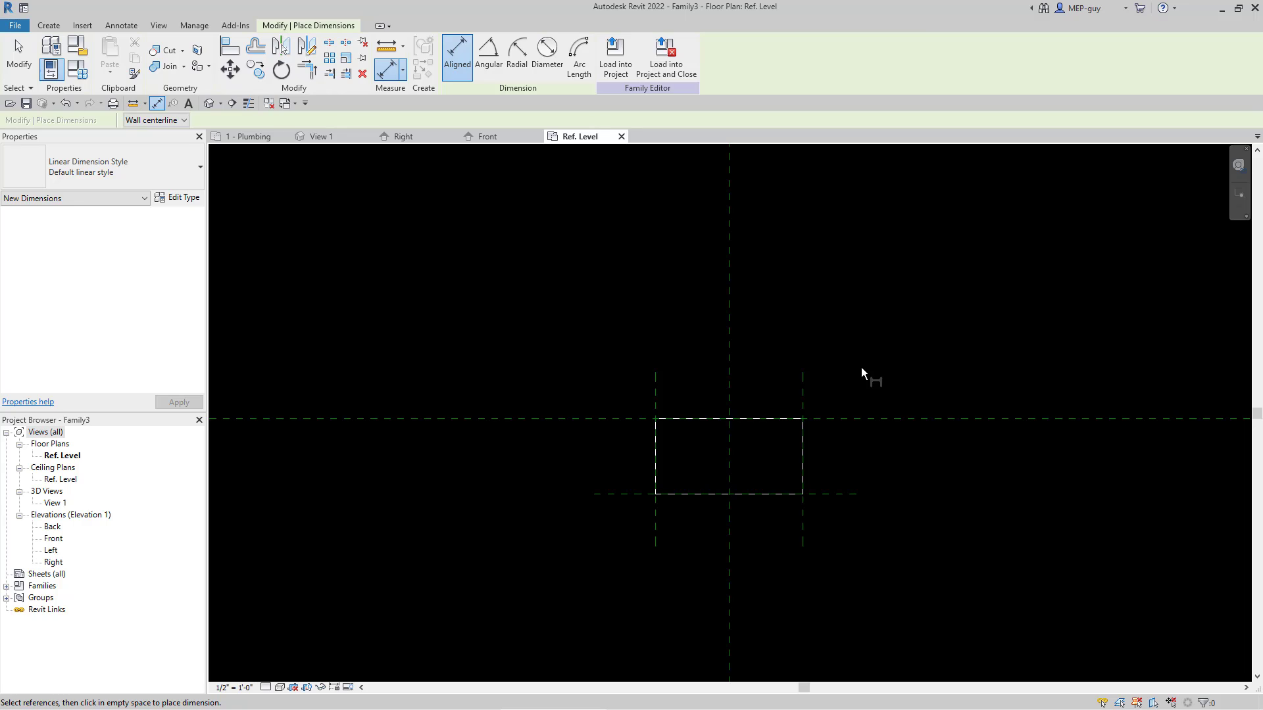
{"action": "left_click", "coordinate": [730, 358]}
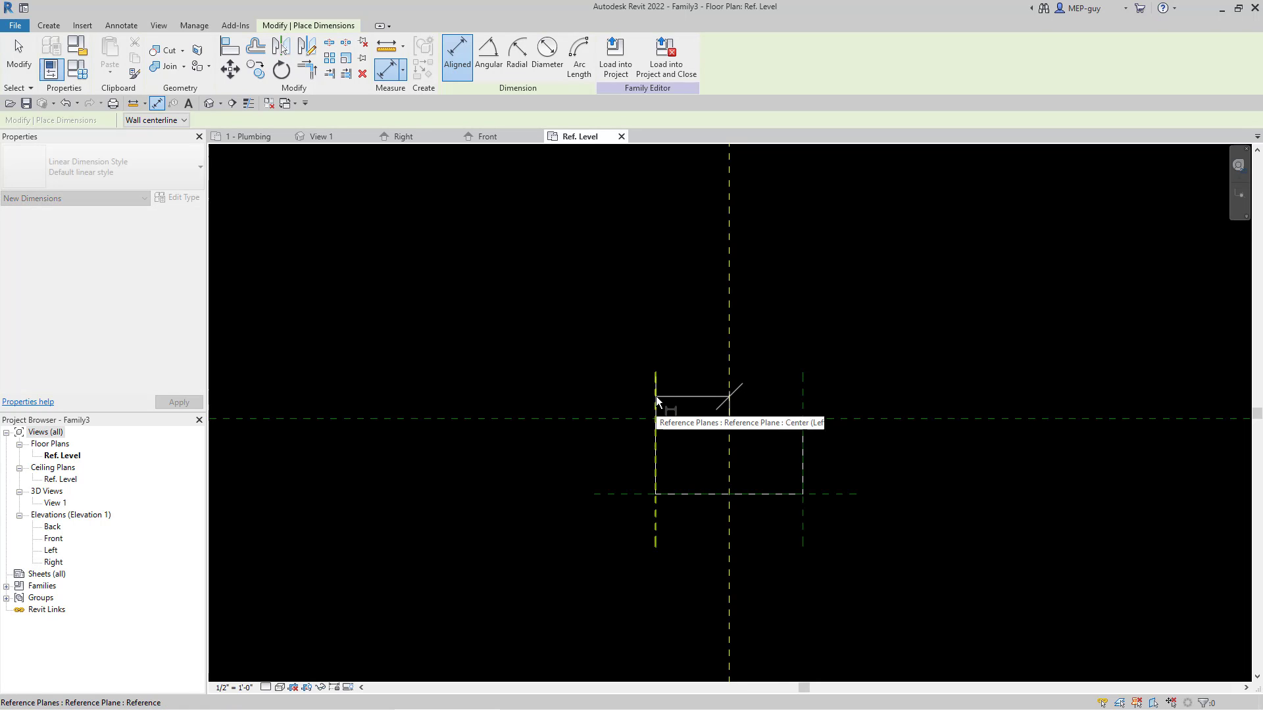
{"action": "left_click", "coordinate": [656, 396]}
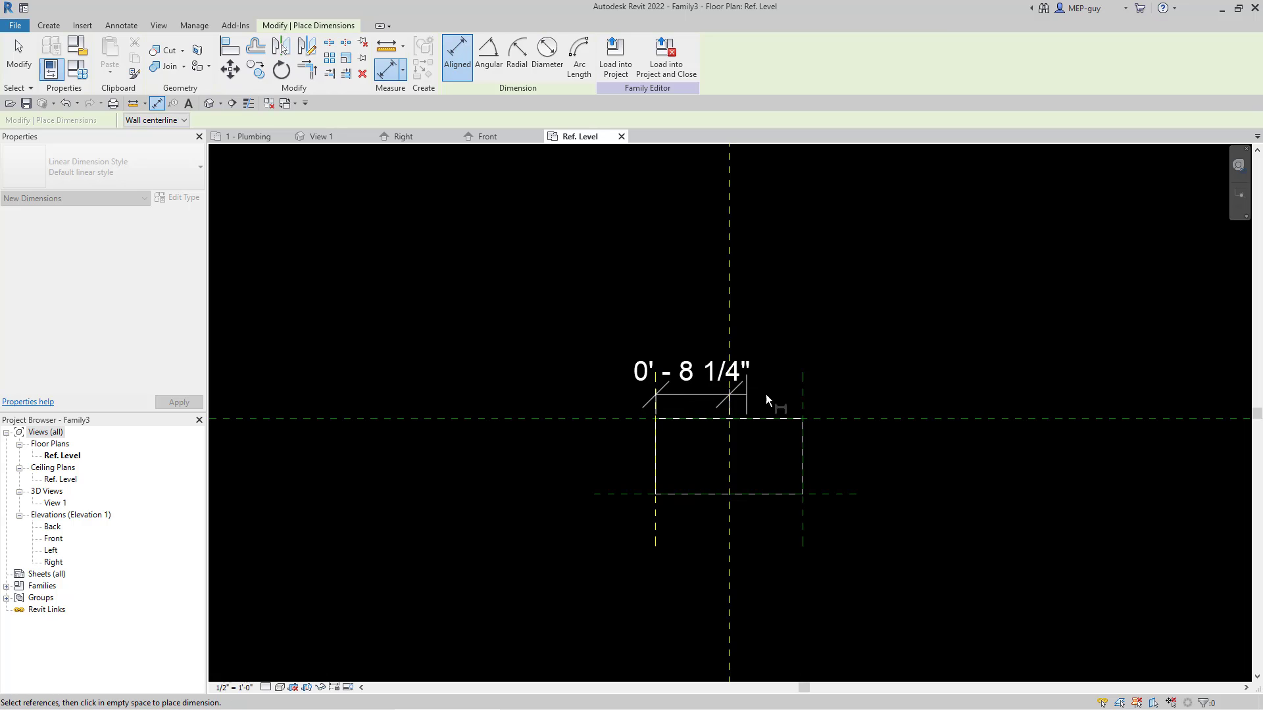
{"action": "left_click", "coordinate": [802, 395]}
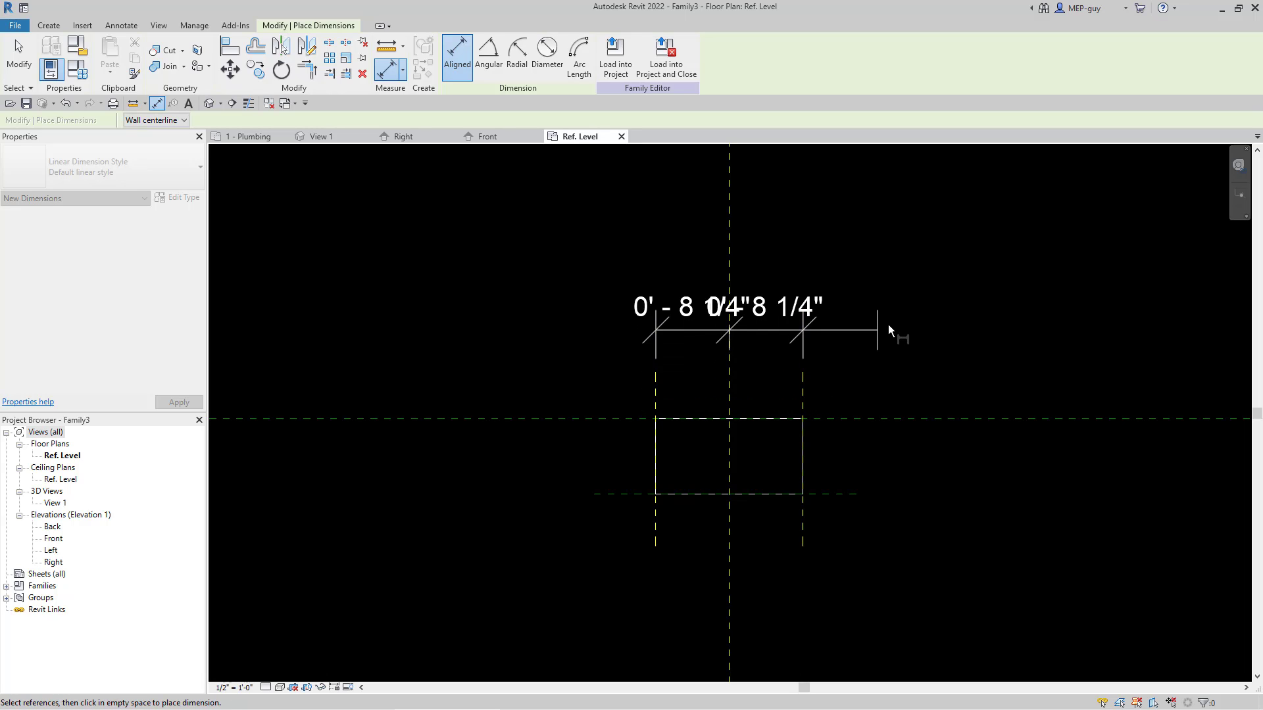
{"action": "left_click", "coordinate": [905, 323]}
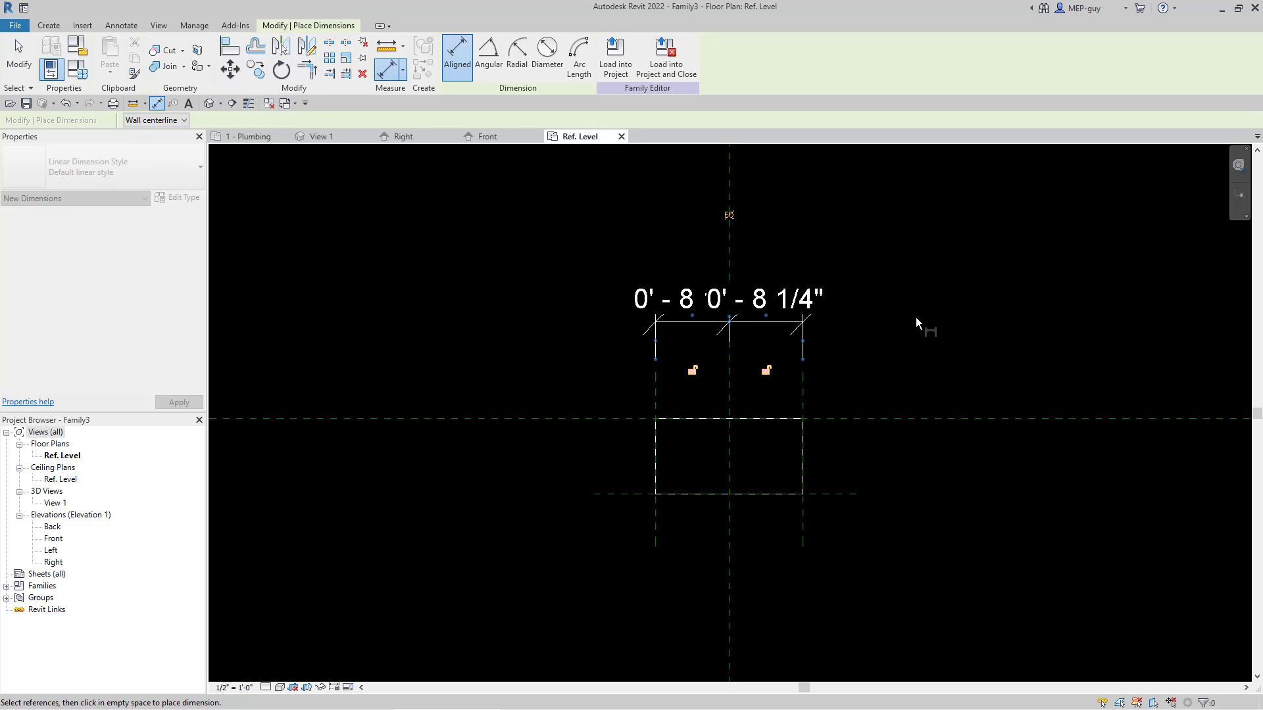
{"action": "left_click", "coordinate": [730, 215]}
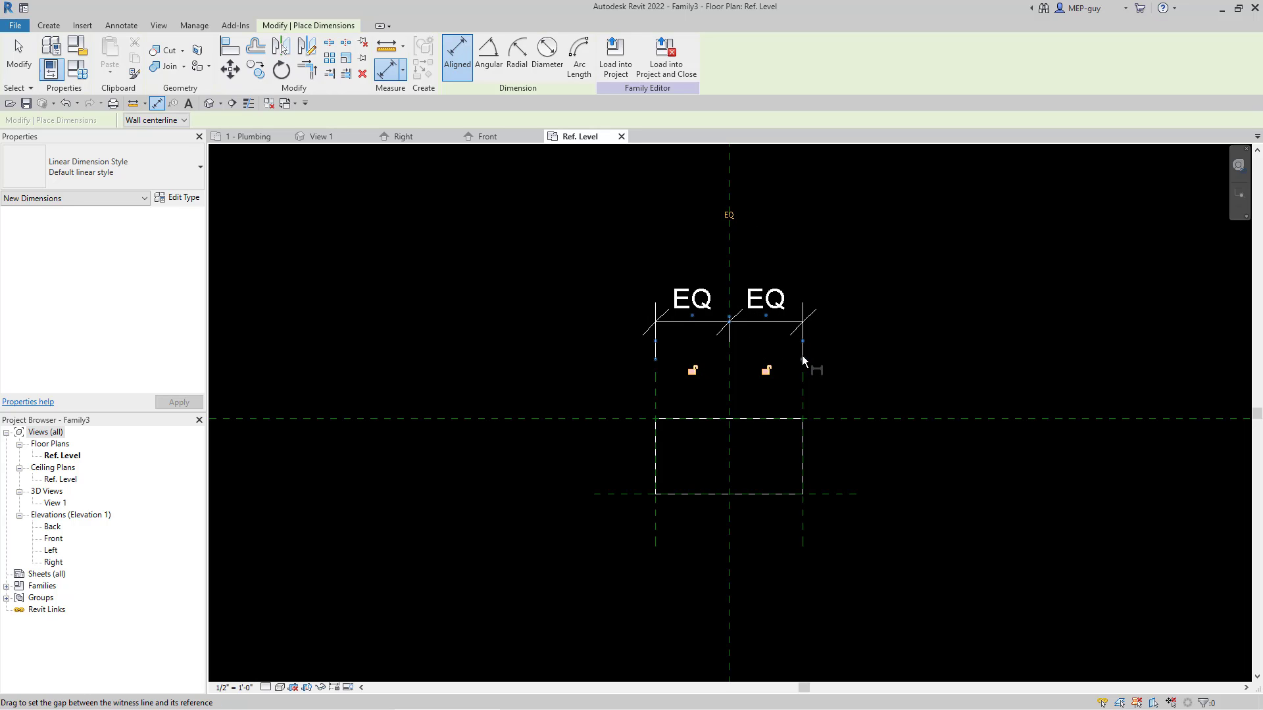
{"action": "left_click", "coordinate": [834, 361]}
{"action": "key", "text": "Escape"}
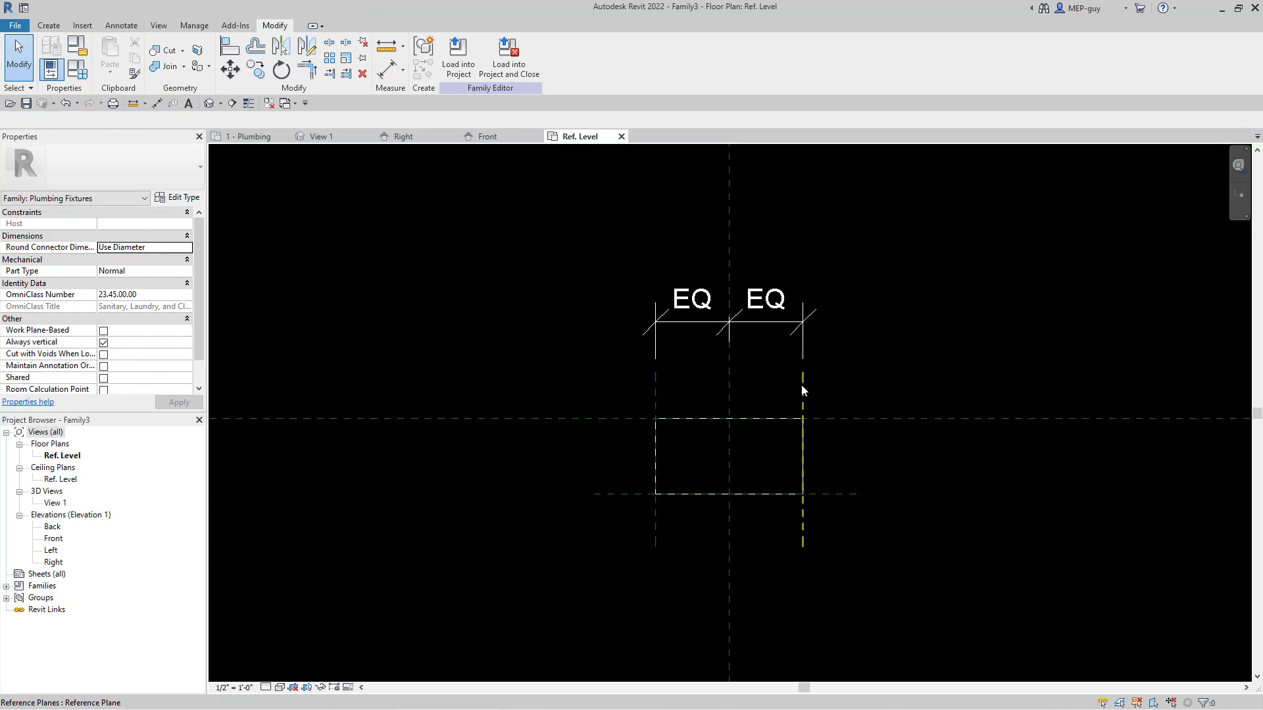
Step: Flex the box's width by moving the right vertical reference plane to about 1' 3 1/4" from the central plane
{"action": "left_click", "coordinate": [803, 391]}
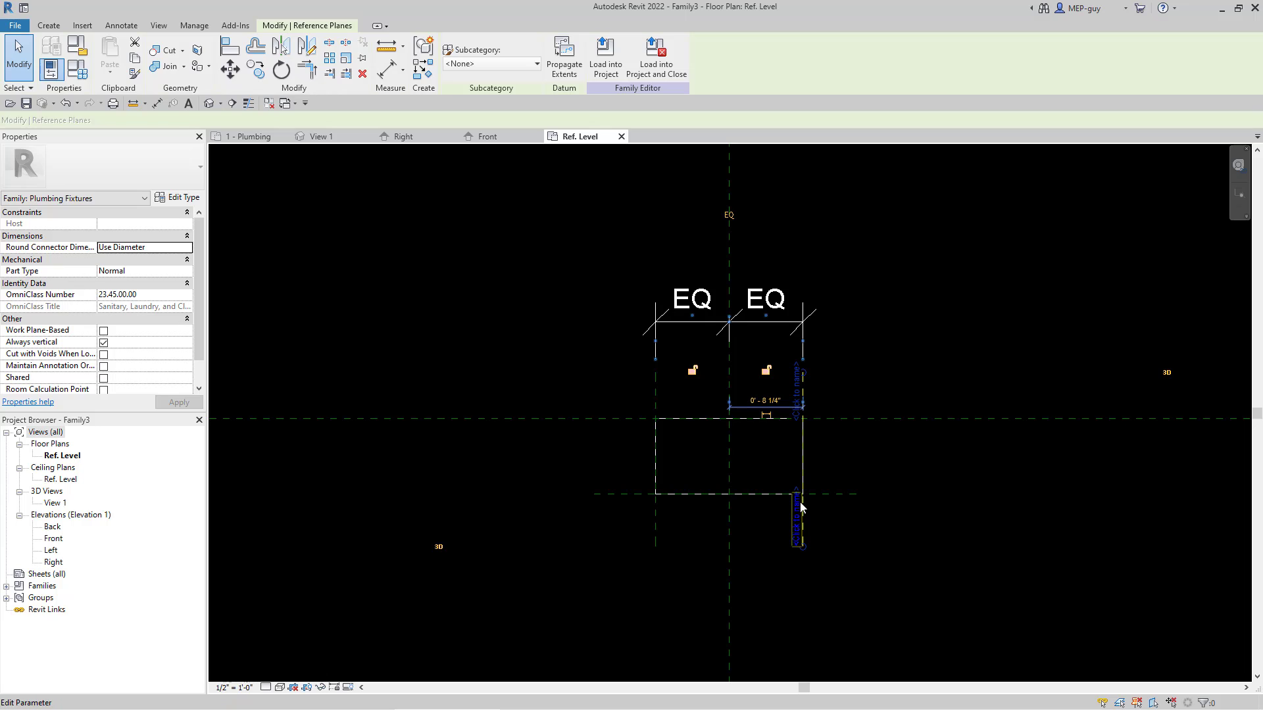
{"action": "left_click", "coordinate": [803, 466]}
{"action": "scroll", "coordinate": [804, 466], "scroll_direction": "up", "scroll_amount": 2}
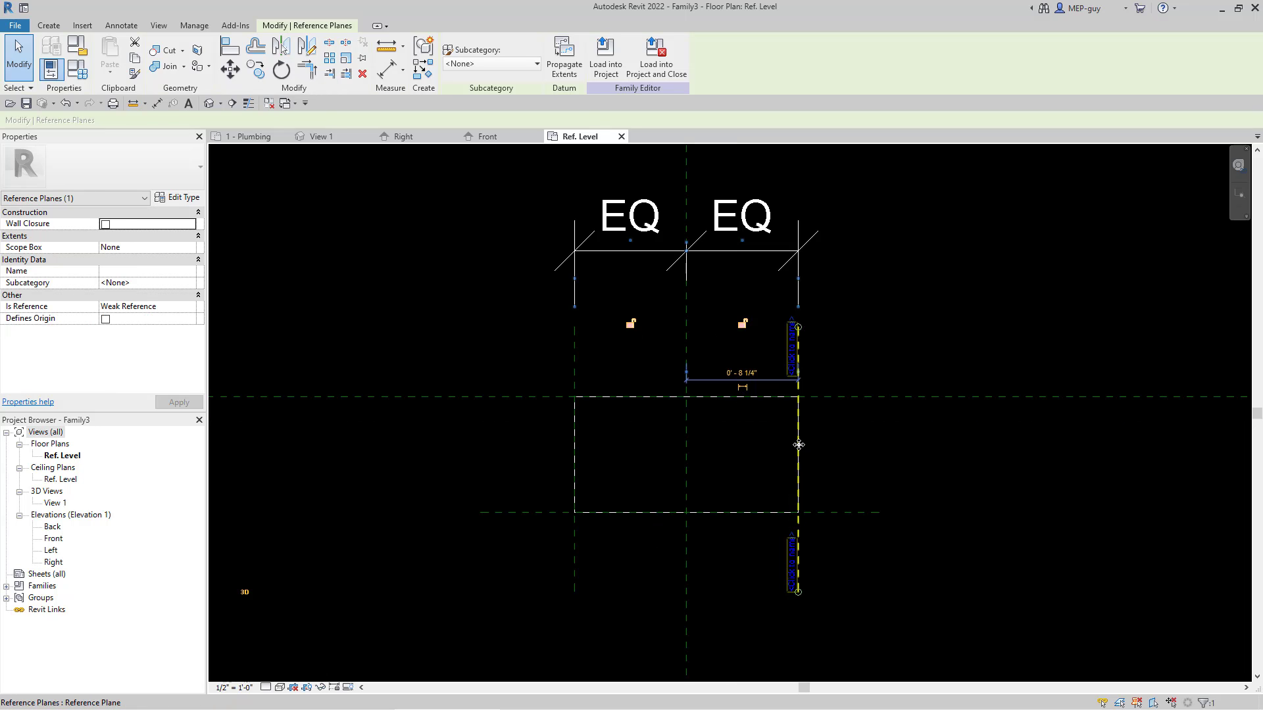
{"action": "left_click_drag", "start_coordinate": [822, 443], "coordinate": [893, 443], "text": "ctrl"}
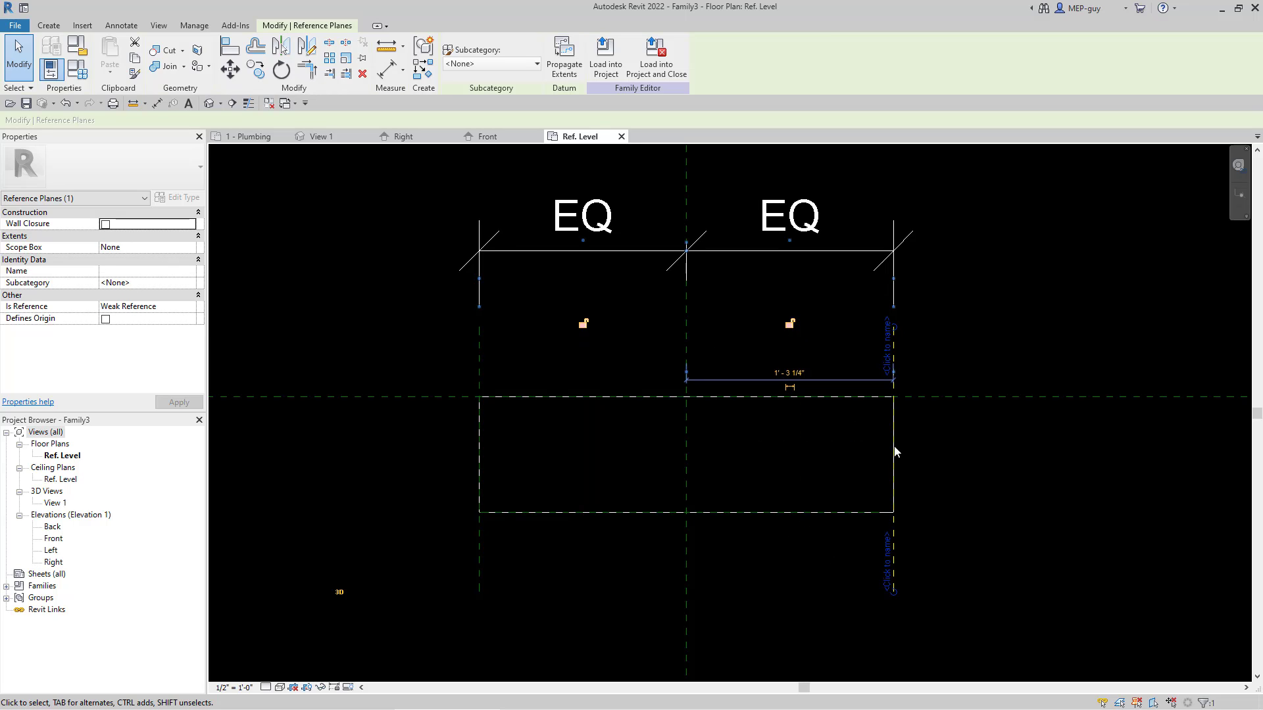
Step: Flex the box's width by moving the right vertical reference plane to about 0' 11 3/4" from the central plane
{"action": "left_click_drag", "start_coordinate": [814, 439], "coordinate": [769, 435]}
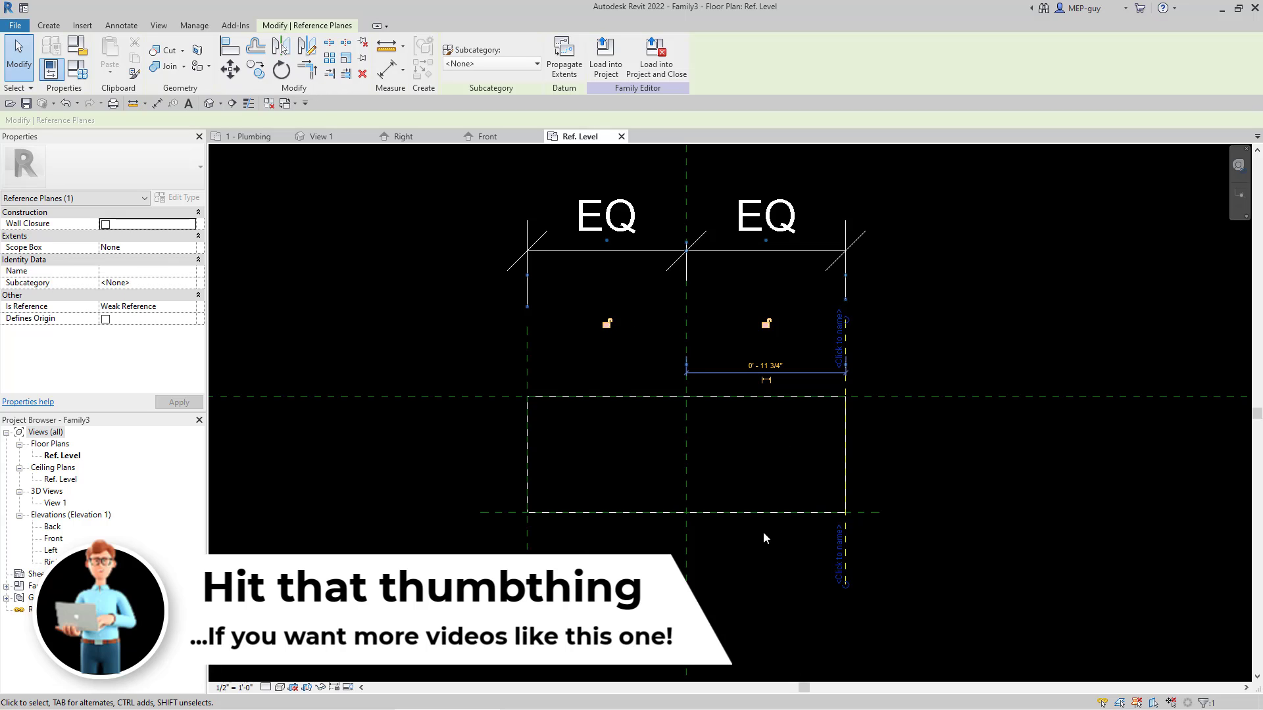
Step: Place an aligned dimension between the two horizontal reference planes at the box's upper and lower edges, to the right of the box
{"action": "scroll", "coordinate": [643, 352], "scroll_direction": "down", "scroll_amount": 1}
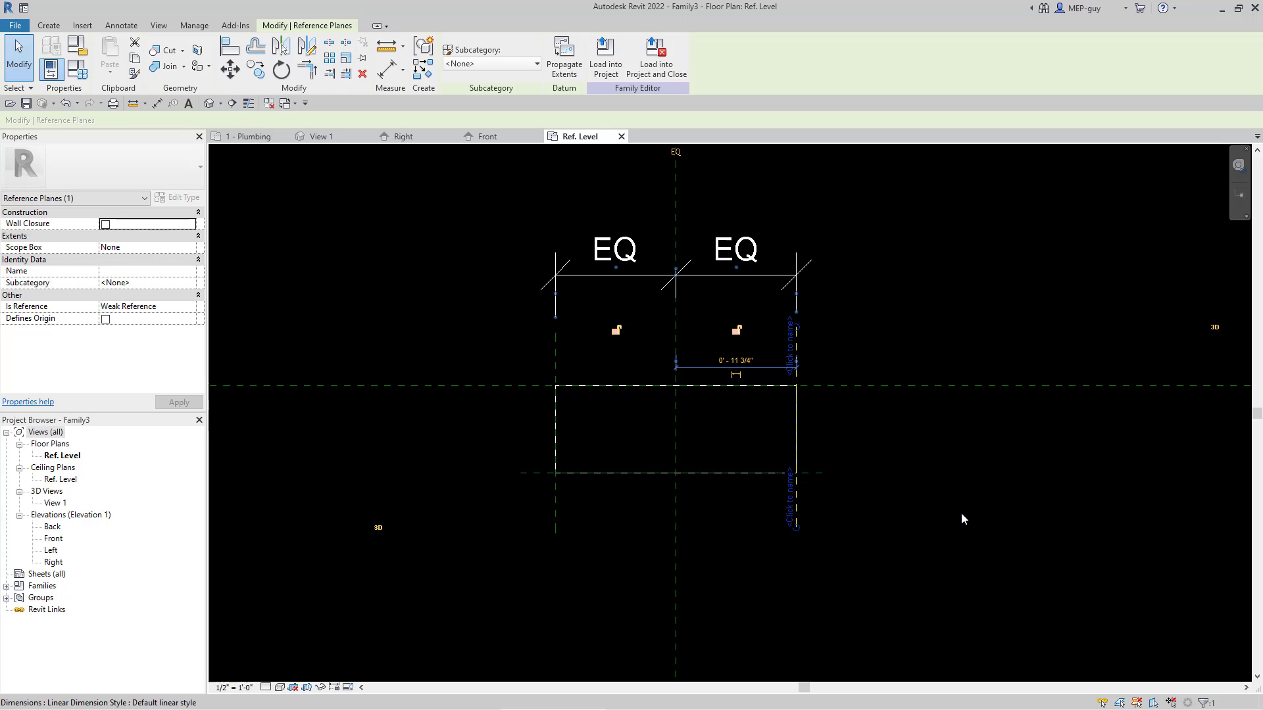
{"action": "left_click", "coordinate": [124, 27]}
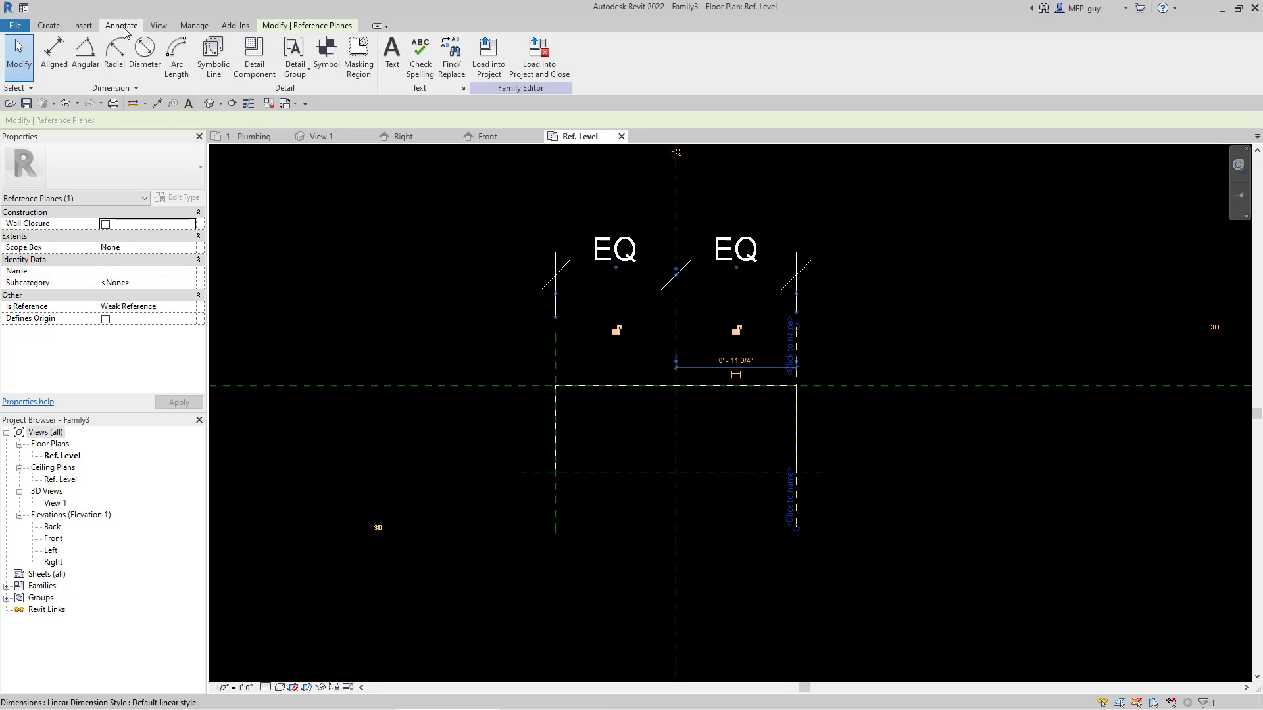
{"action": "left_click", "coordinate": [54, 56]}
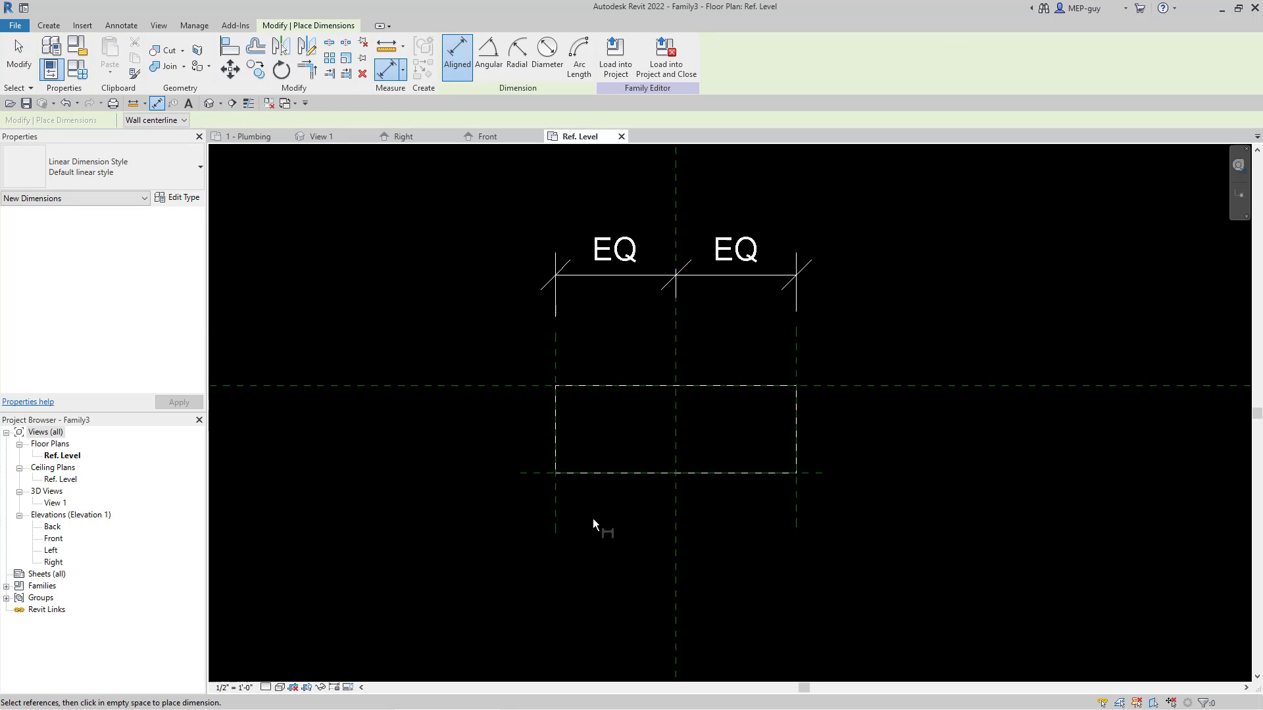
{"action": "left_click", "coordinate": [844, 385]}
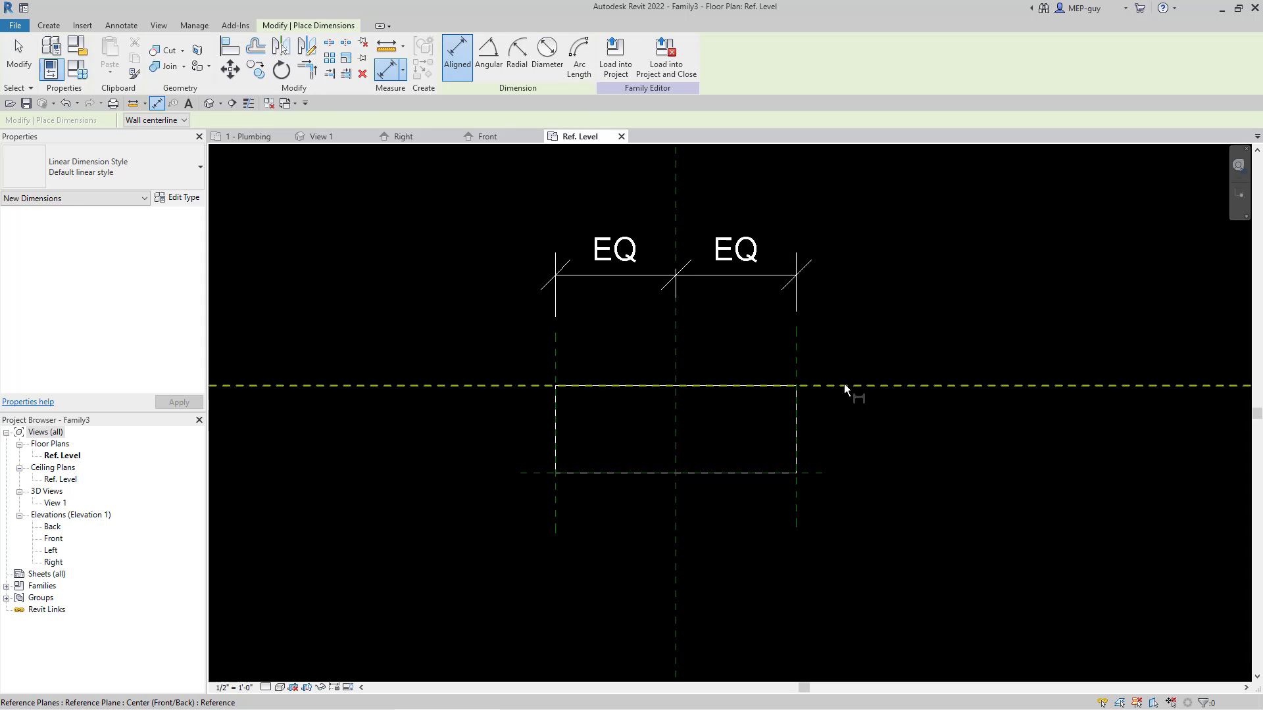
{"action": "left_click", "coordinate": [816, 472]}
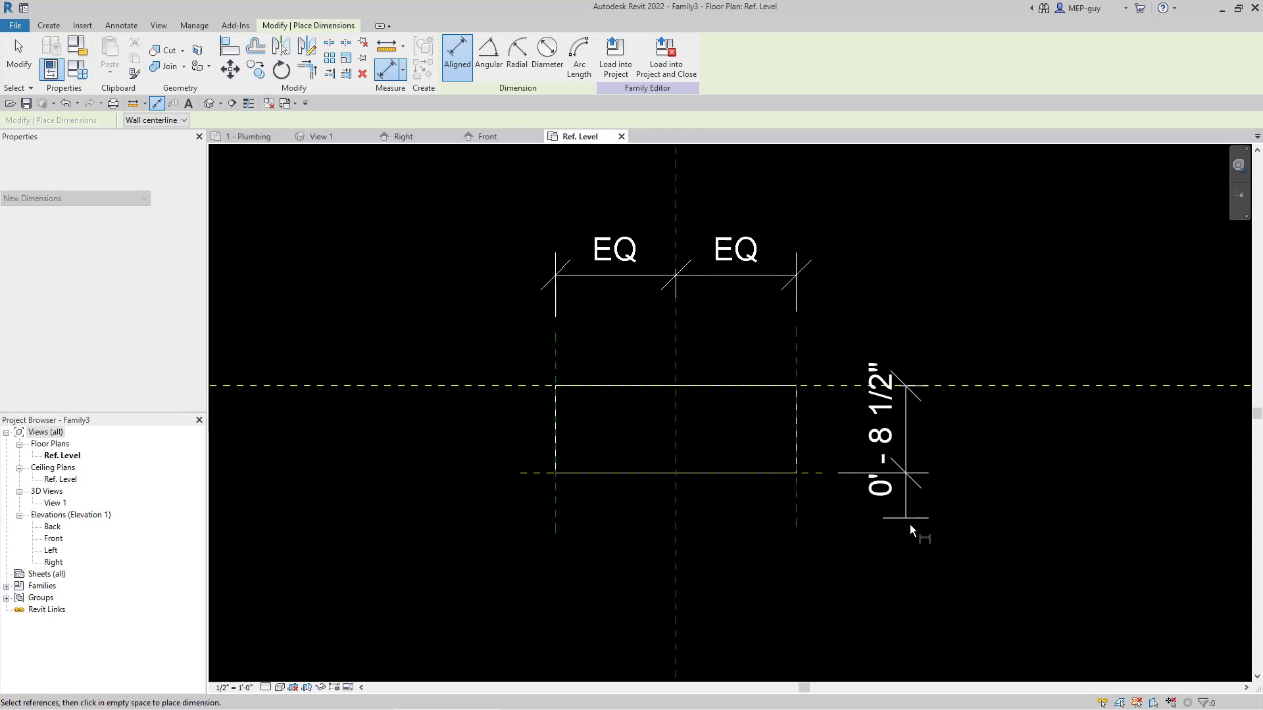
{"action": "left_click", "coordinate": [915, 546]}
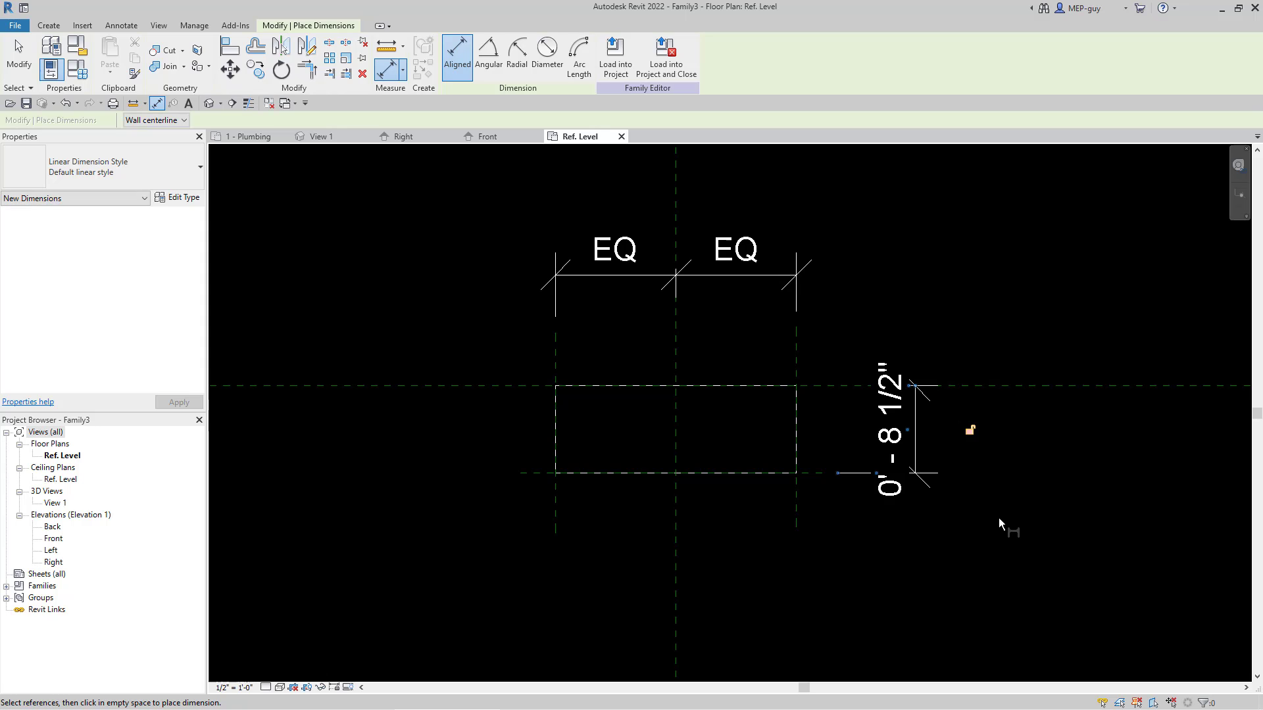
{"action": "key", "text": "Escape"}
{"action": "key", "text": "Escape"}
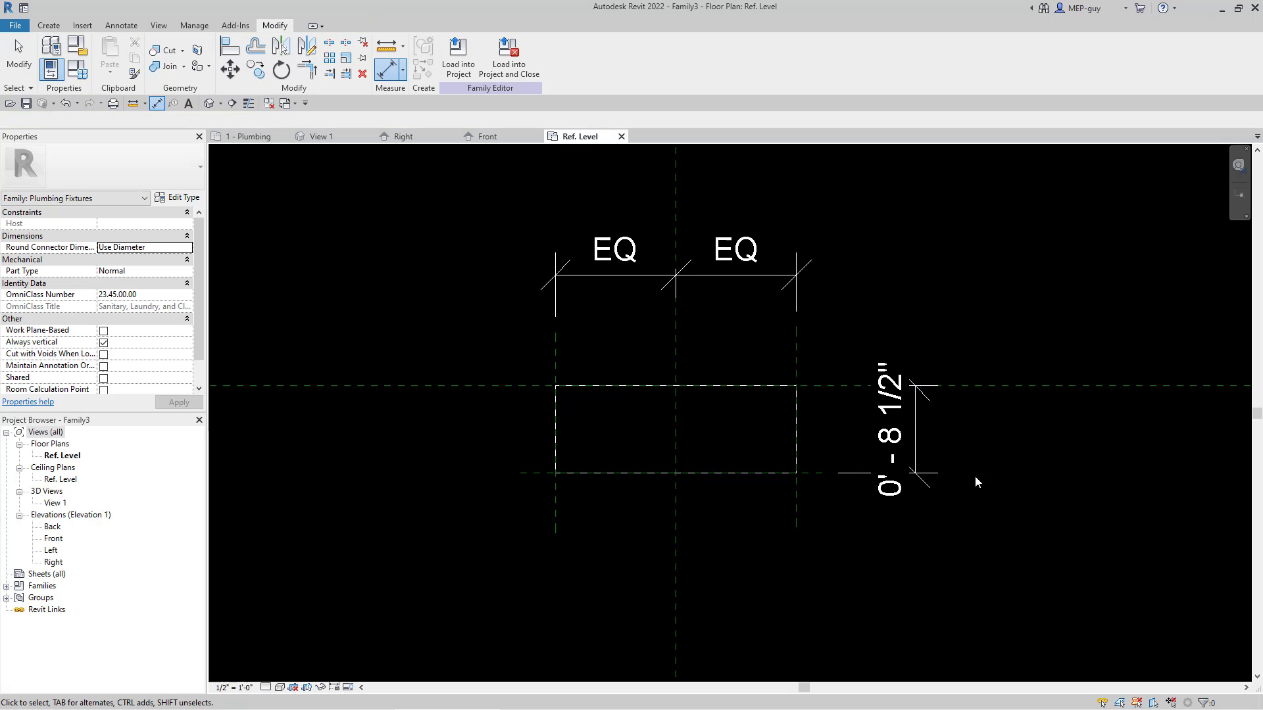
{"action": "key", "text": "Escape"}
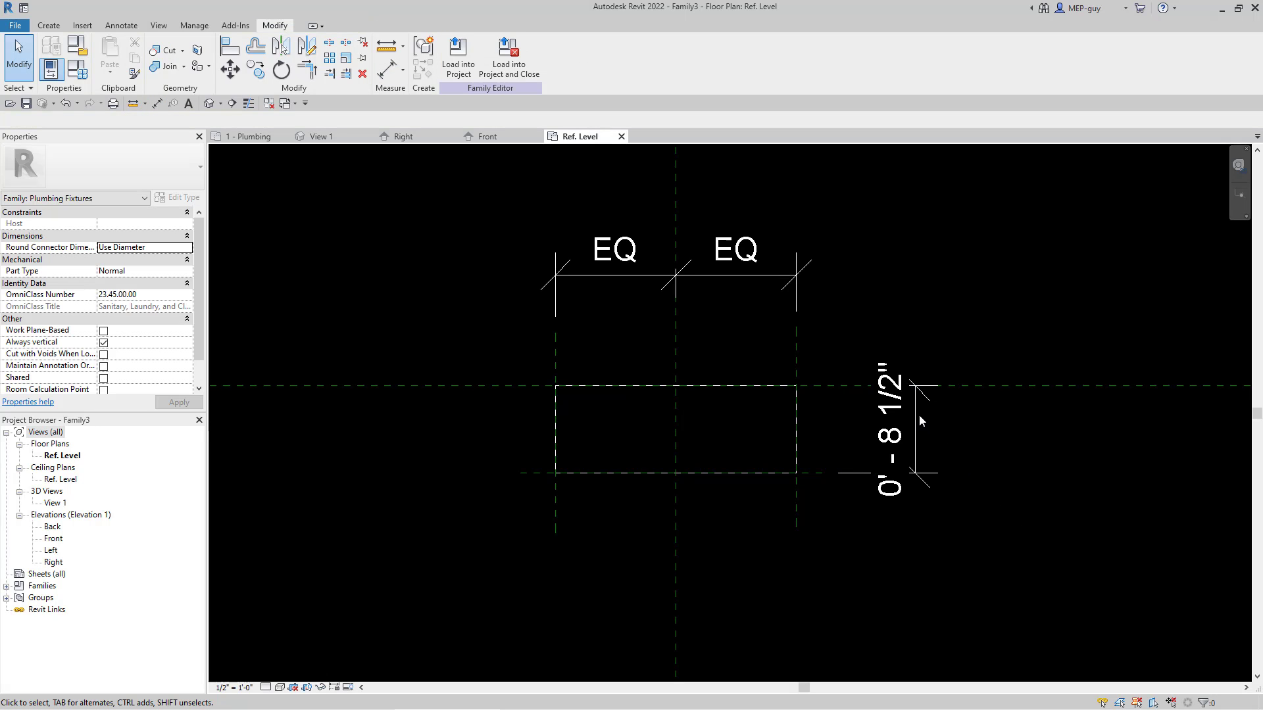
Step: Label the dimension between the horizontal reference planes with a new type-based family parameter named SINK DEPTH, grouped under Dimensions
{"action": "left_click", "coordinate": [957, 435]}
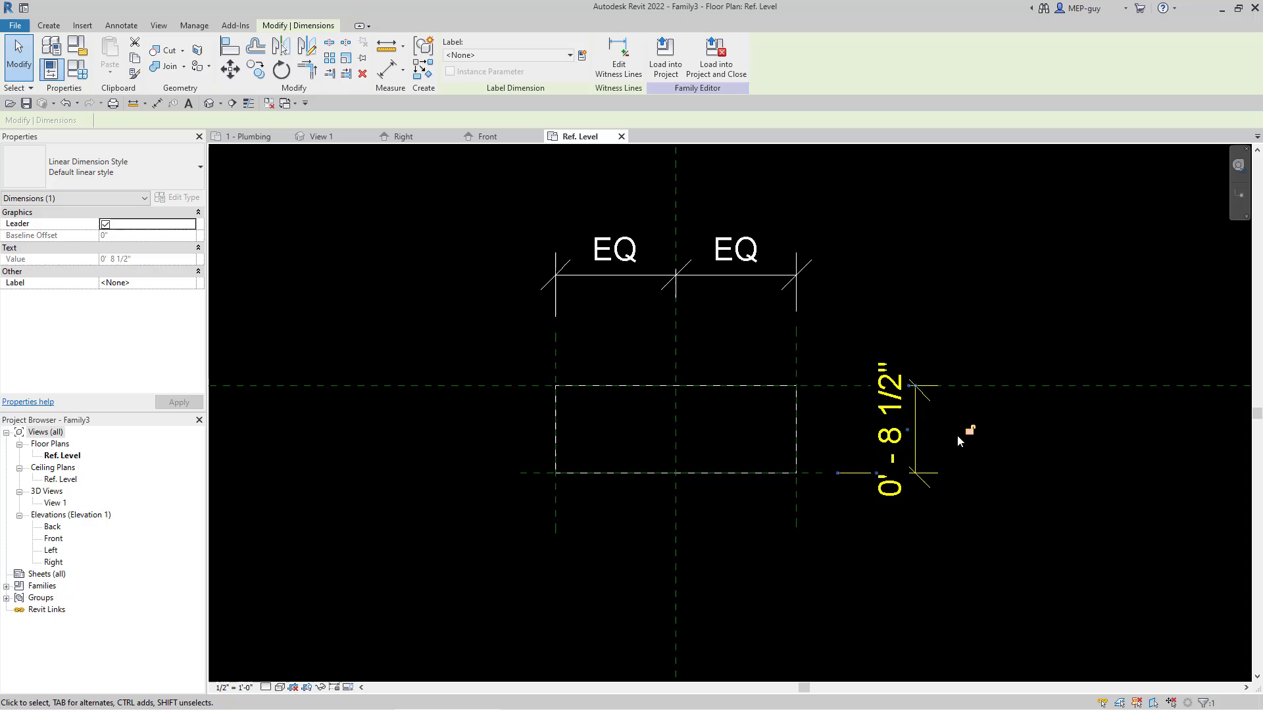
{"action": "left_click", "coordinate": [582, 57]}
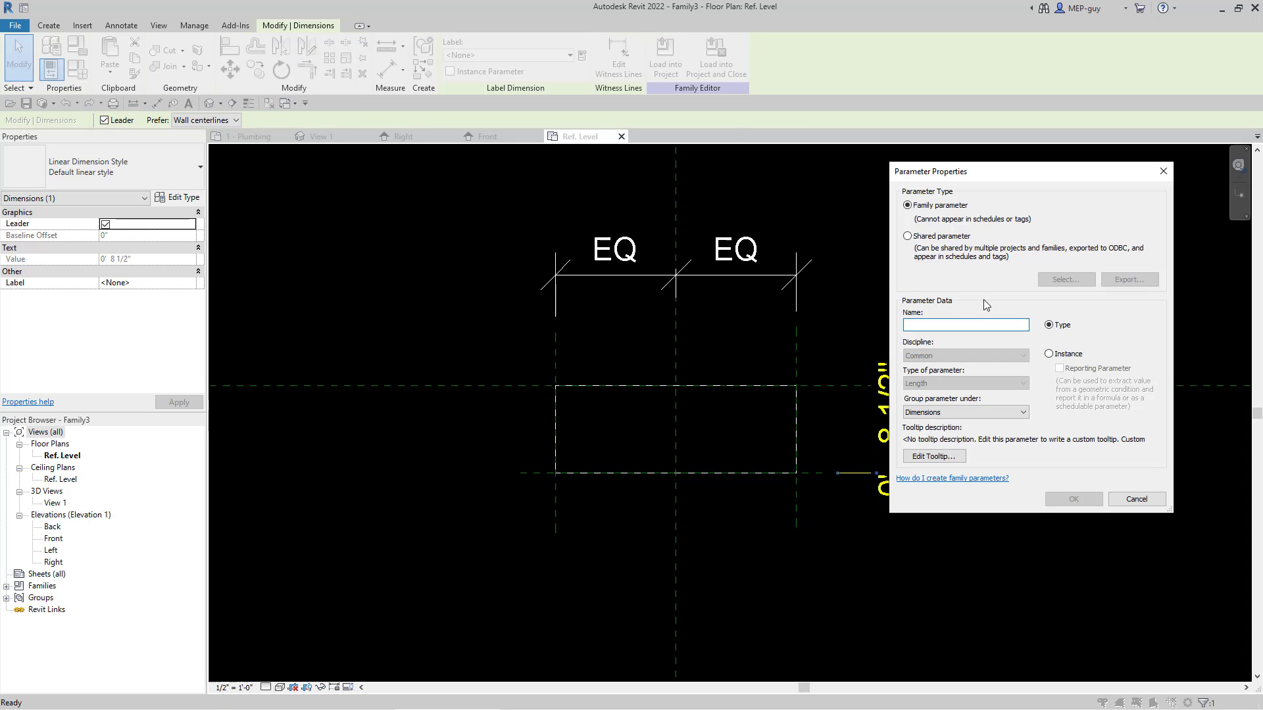
{"action": "type", "text": "dEP"}
{"action": "key", "text": "BackSpace"}
{"action": "key", "text": "BackSpace"}
{"action": "key", "text": "BackSpace"}
{"action": "key", "text": "Caps_Lock"}
{"action": "type", "text": "SINK D"}
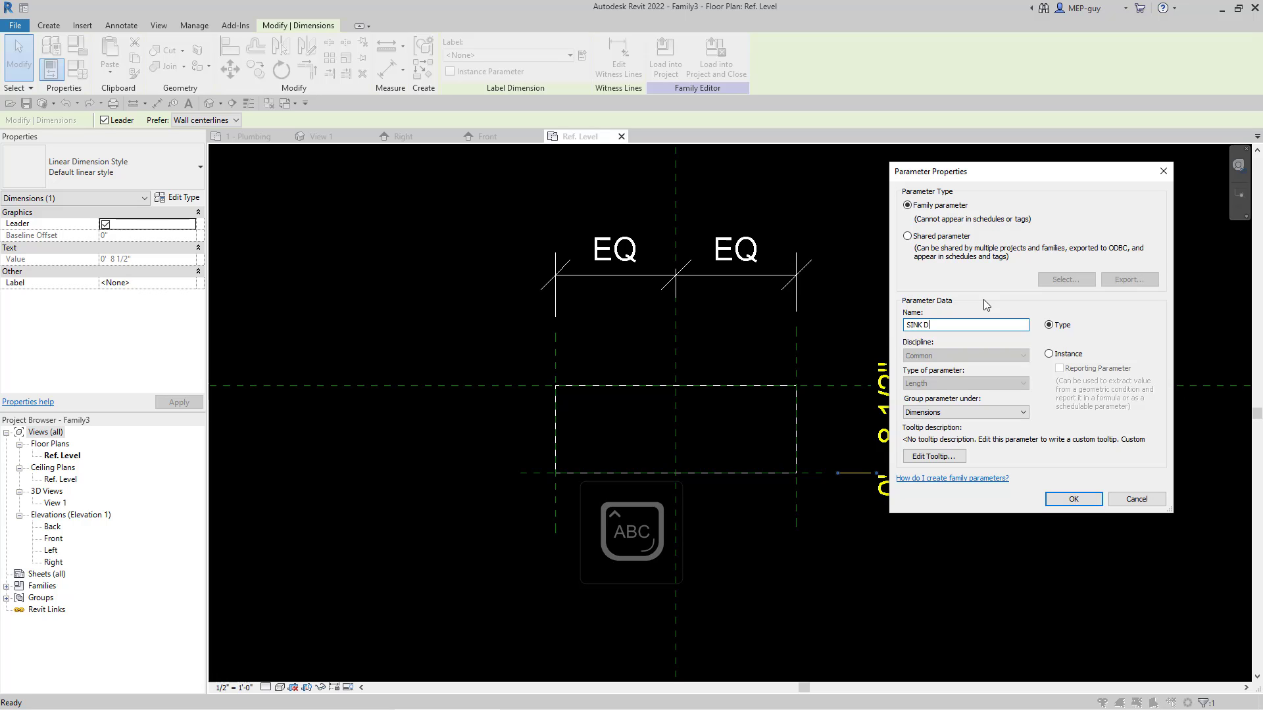
{"action": "type", "text": "EPTH"}
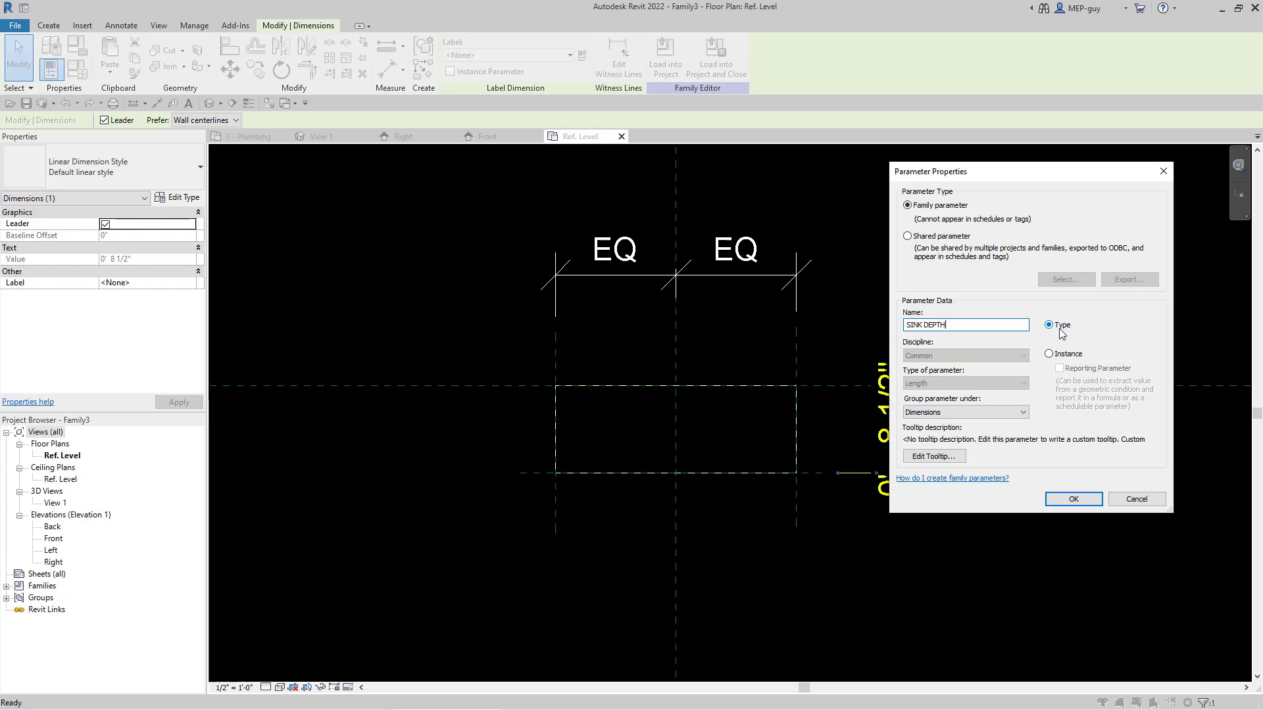
{"action": "left_click", "coordinate": [1073, 500]}
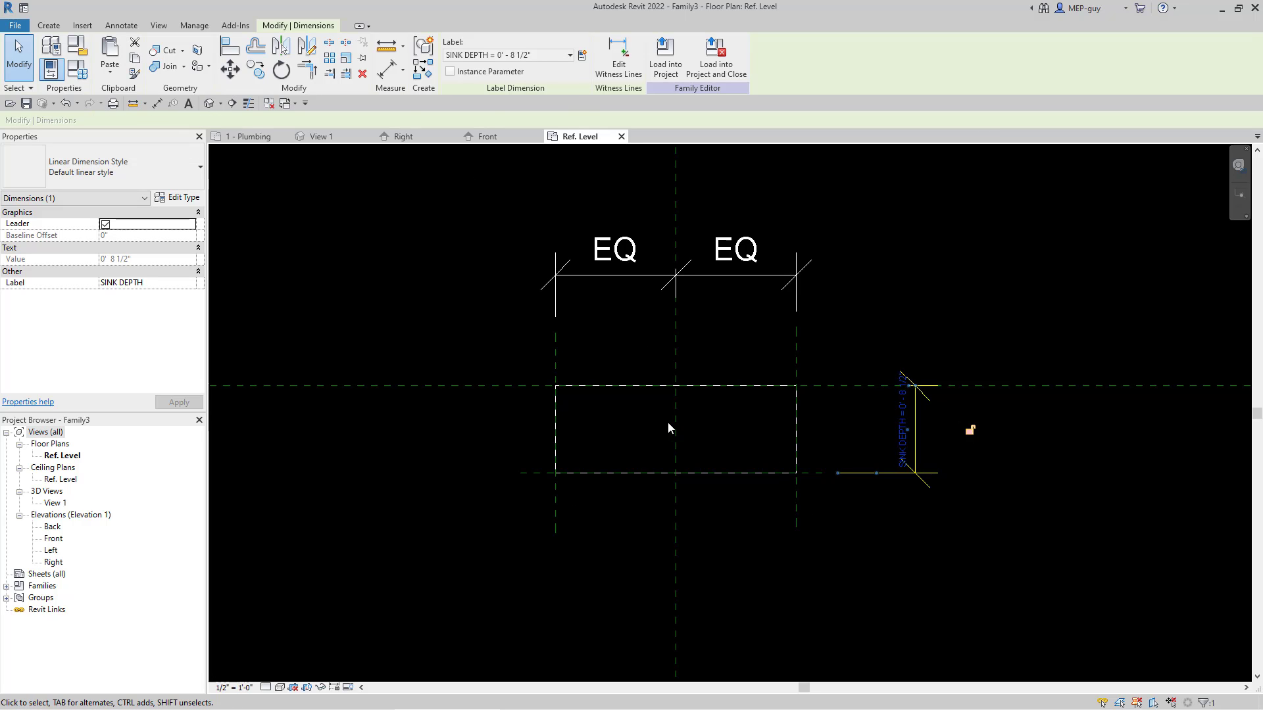
Step: Place an overall aligned dimension from the left to the right vertical reference plane, below the box
{"action": "left_click", "coordinate": [48, 25]}
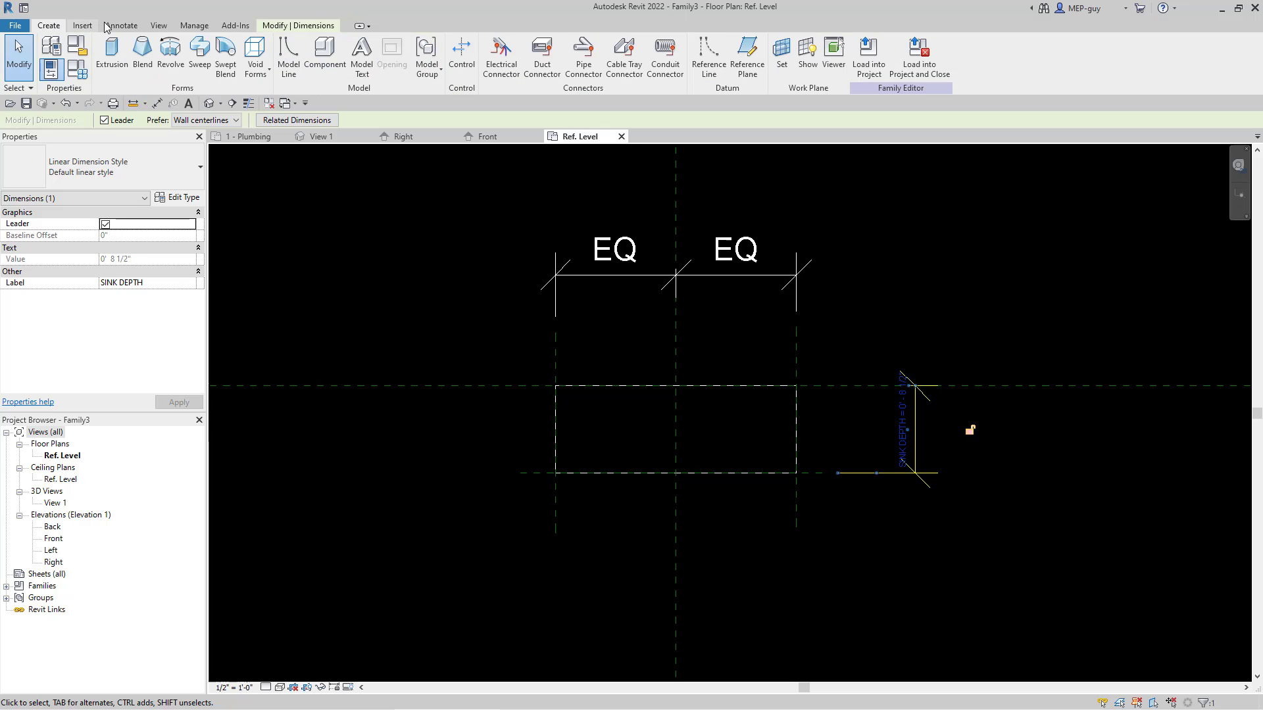
{"action": "left_click", "coordinate": [121, 25]}
{"action": "left_click", "coordinate": [54, 56]}
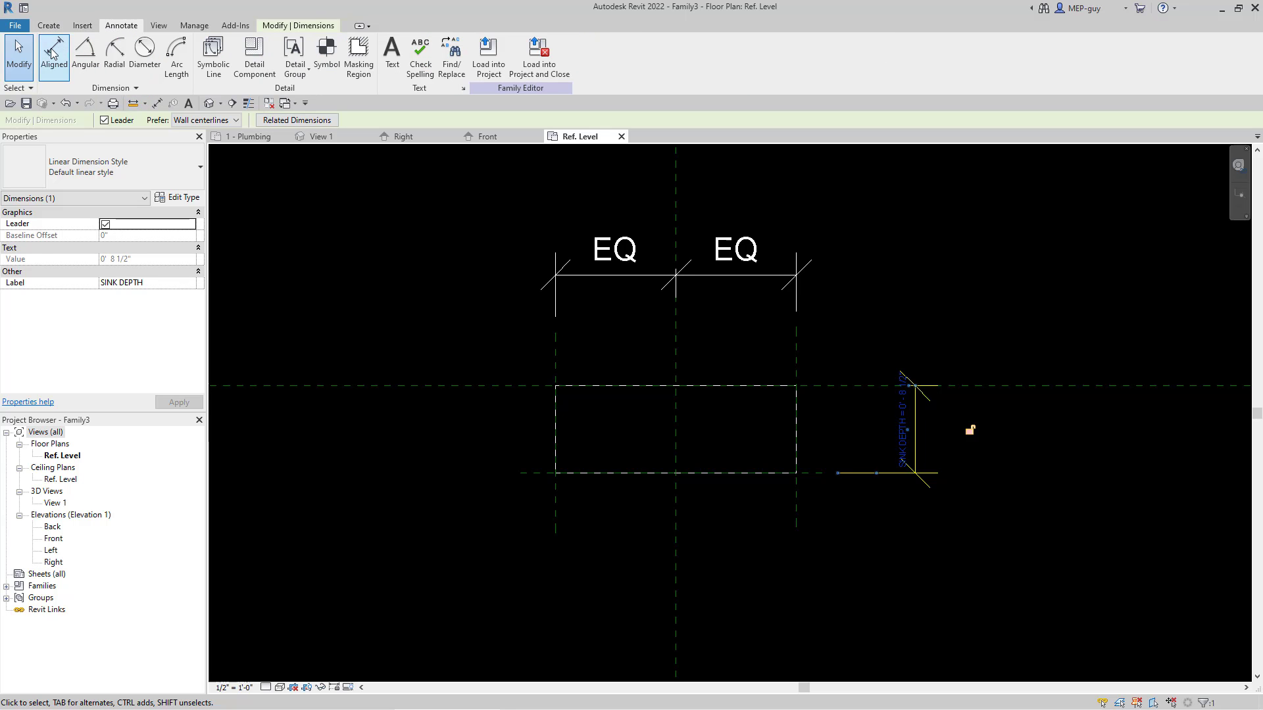
{"action": "left_click", "coordinate": [556, 508]}
{"action": "left_click", "coordinate": [798, 519]}
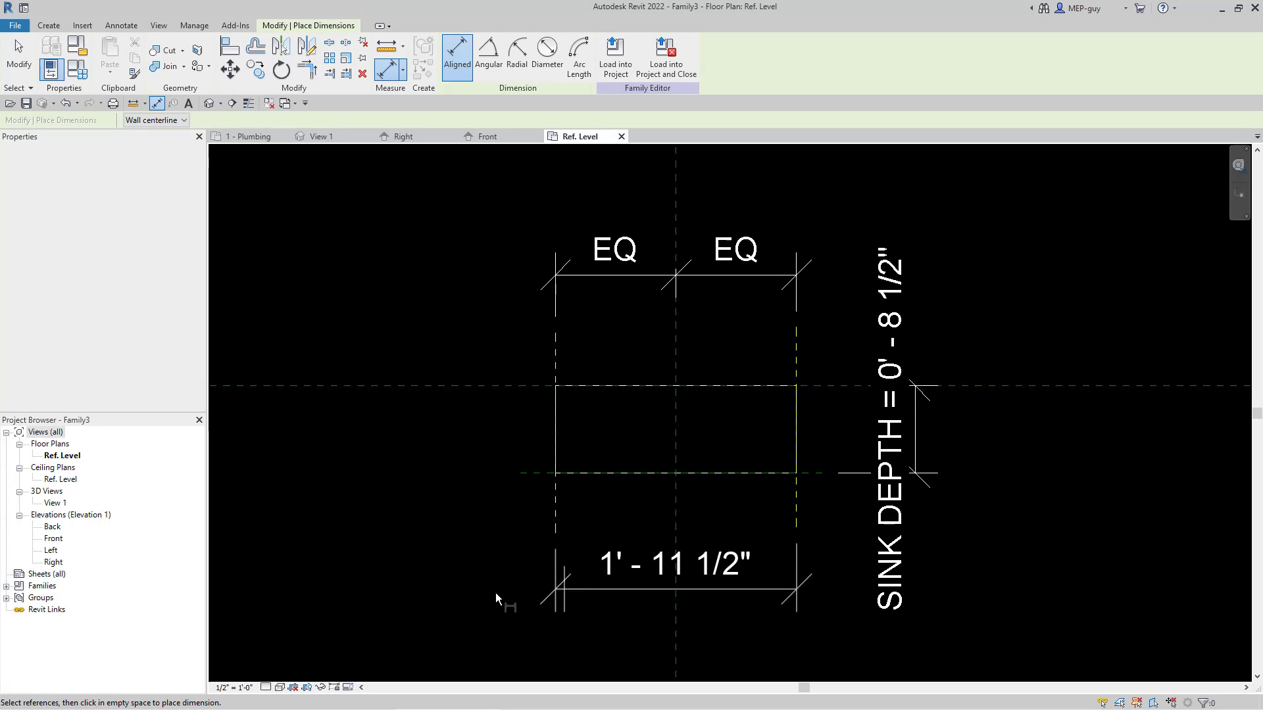
{"action": "left_click", "coordinate": [452, 586]}
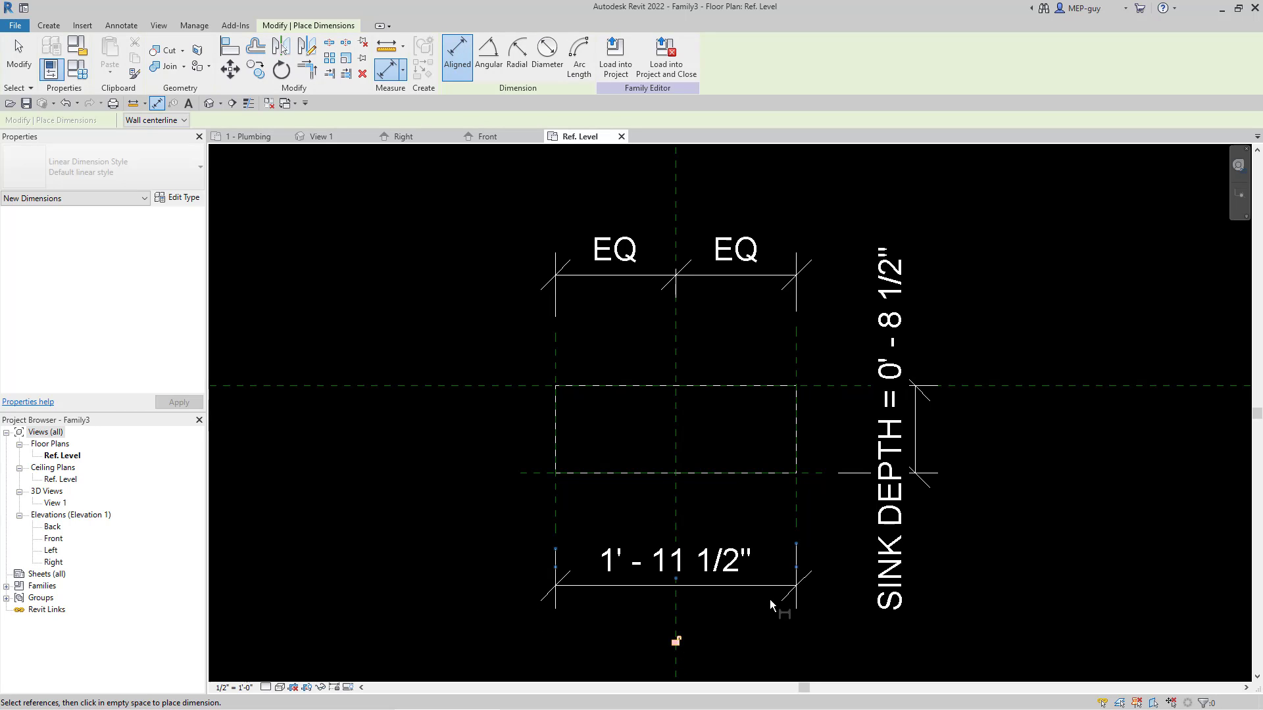
{"action": "key", "text": "Escape"}
{"action": "key", "text": "Escape"}
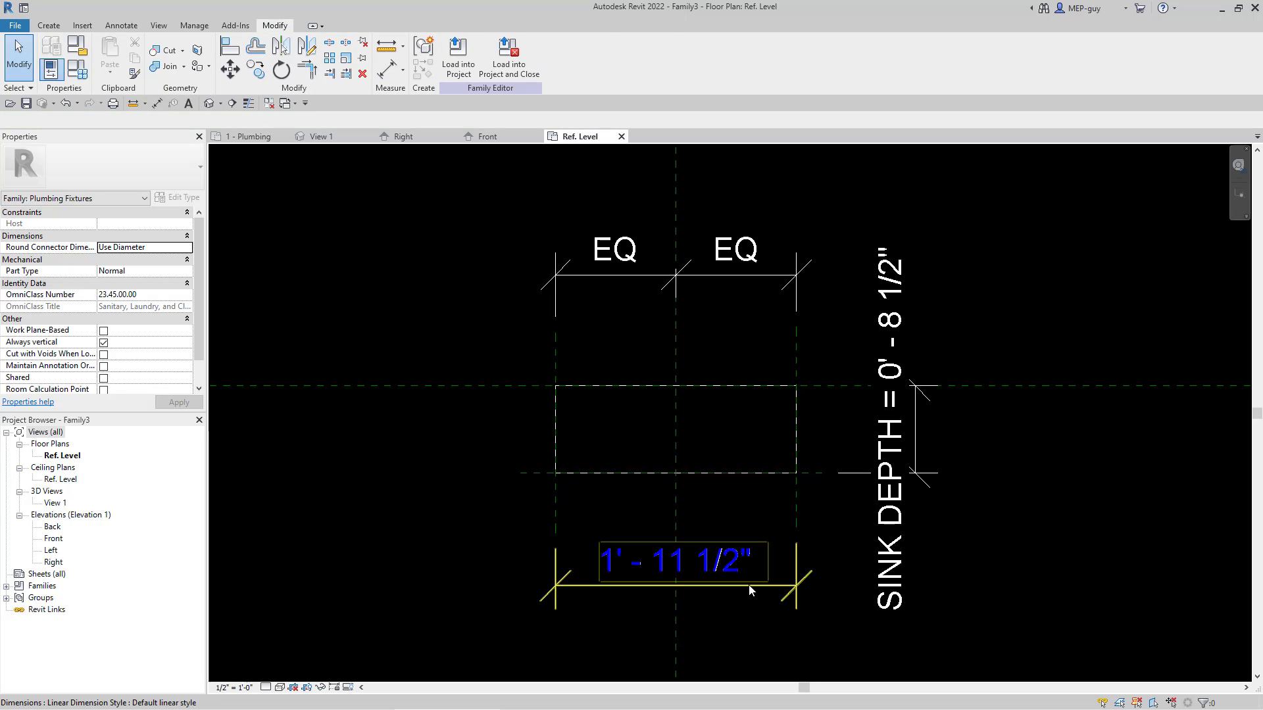
Step: Label the overall horizontal dimension with a new type-based family parameter named SINK WIDTH, grouped under Dimensions
{"action": "left_click", "coordinate": [751, 590]}
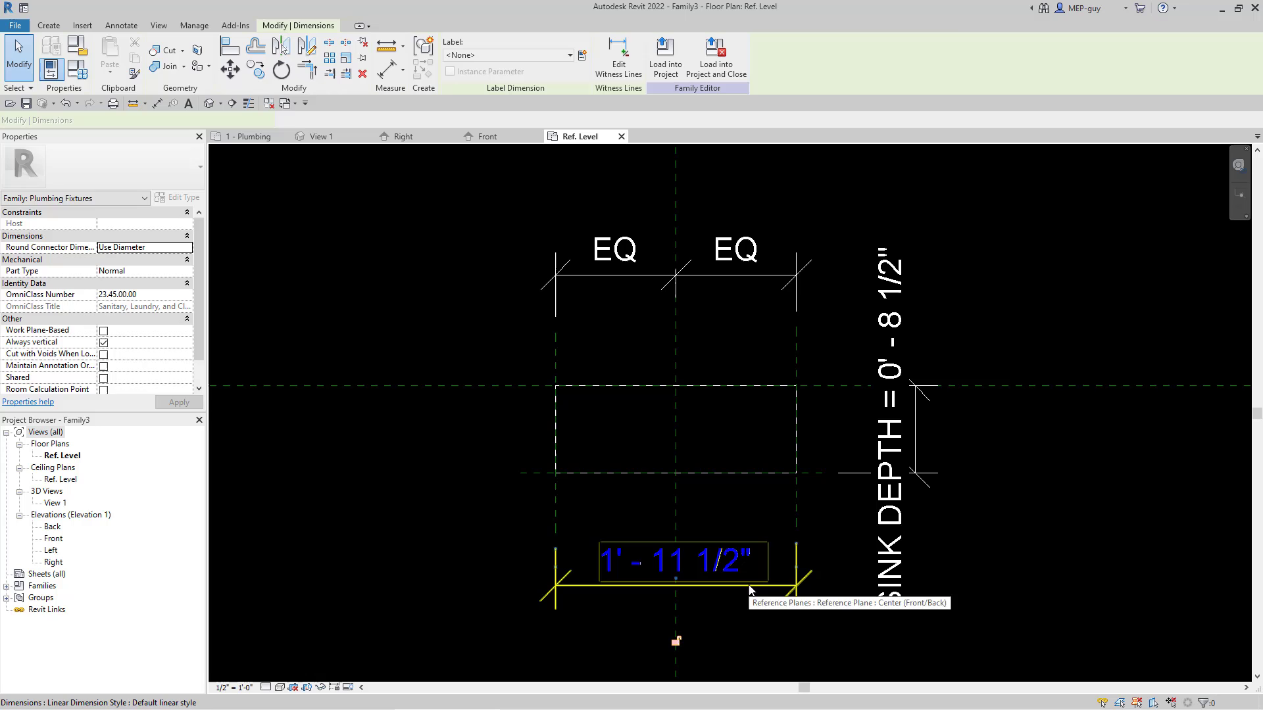
{"action": "left_click", "coordinate": [581, 56]}
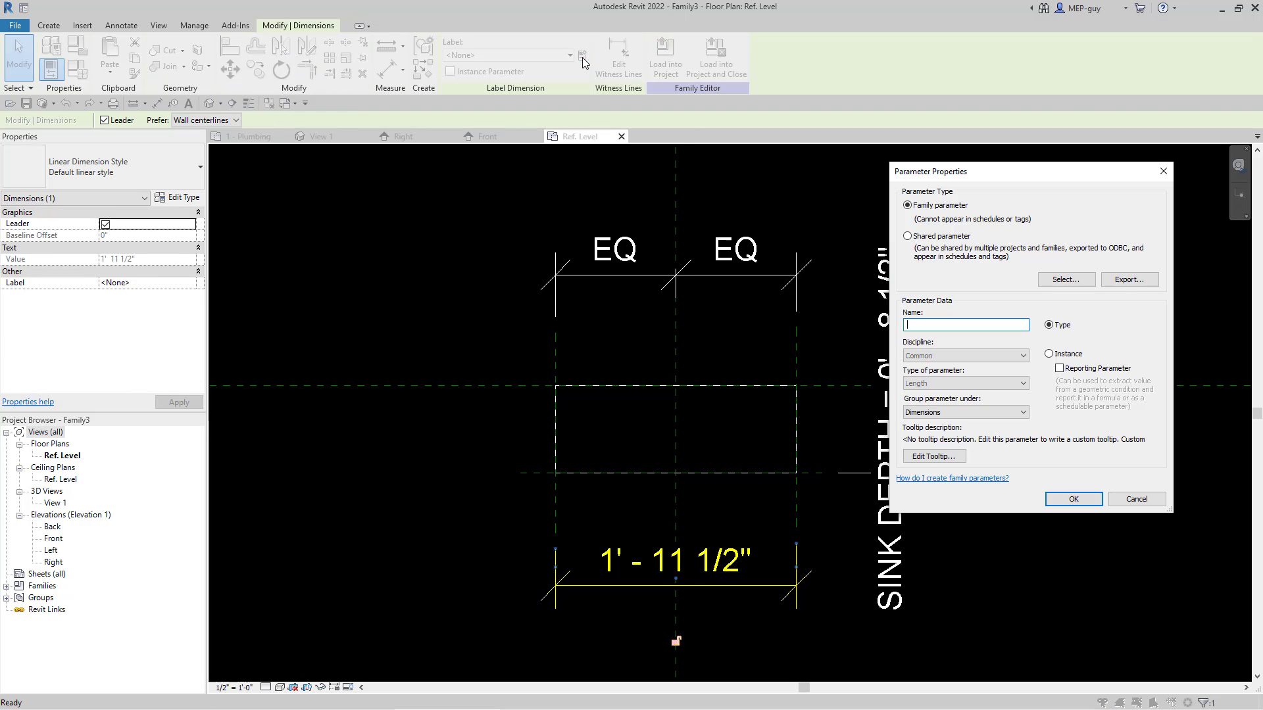
{"action": "type", "text": "SINK W"}
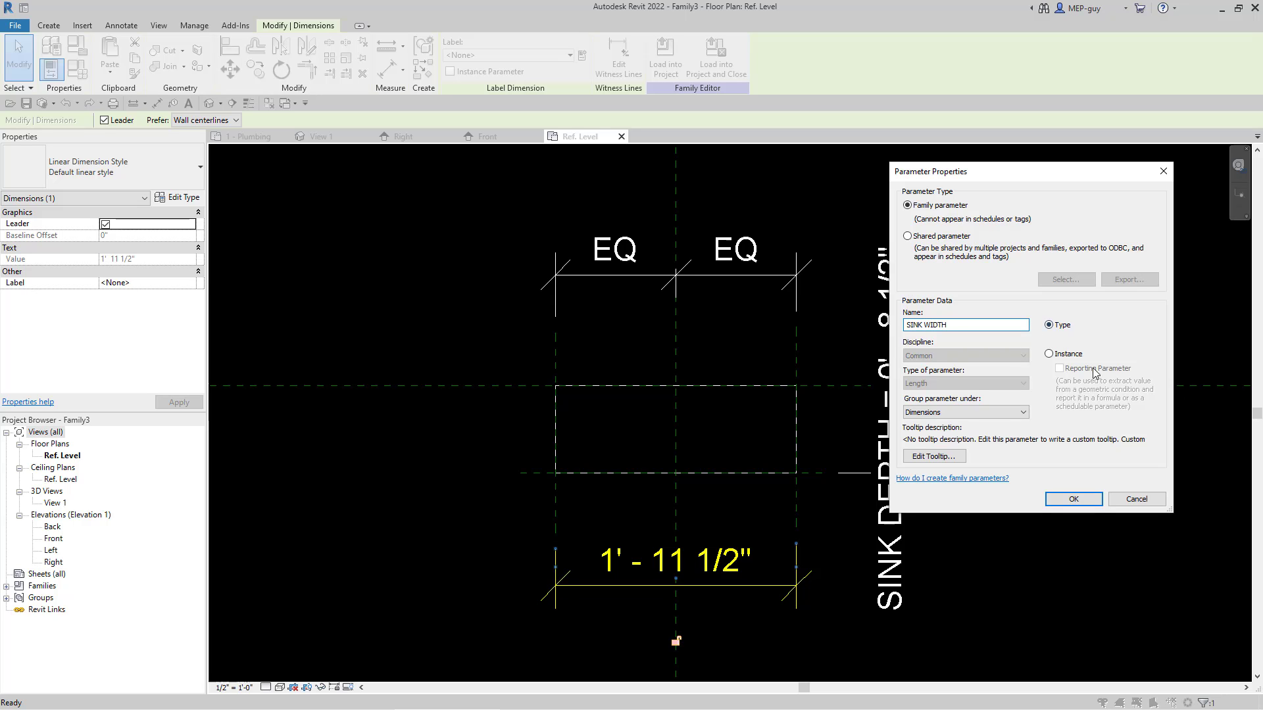
{"action": "type", "text": "IDTH"}
{"action": "left_click", "coordinate": [1069, 500]}
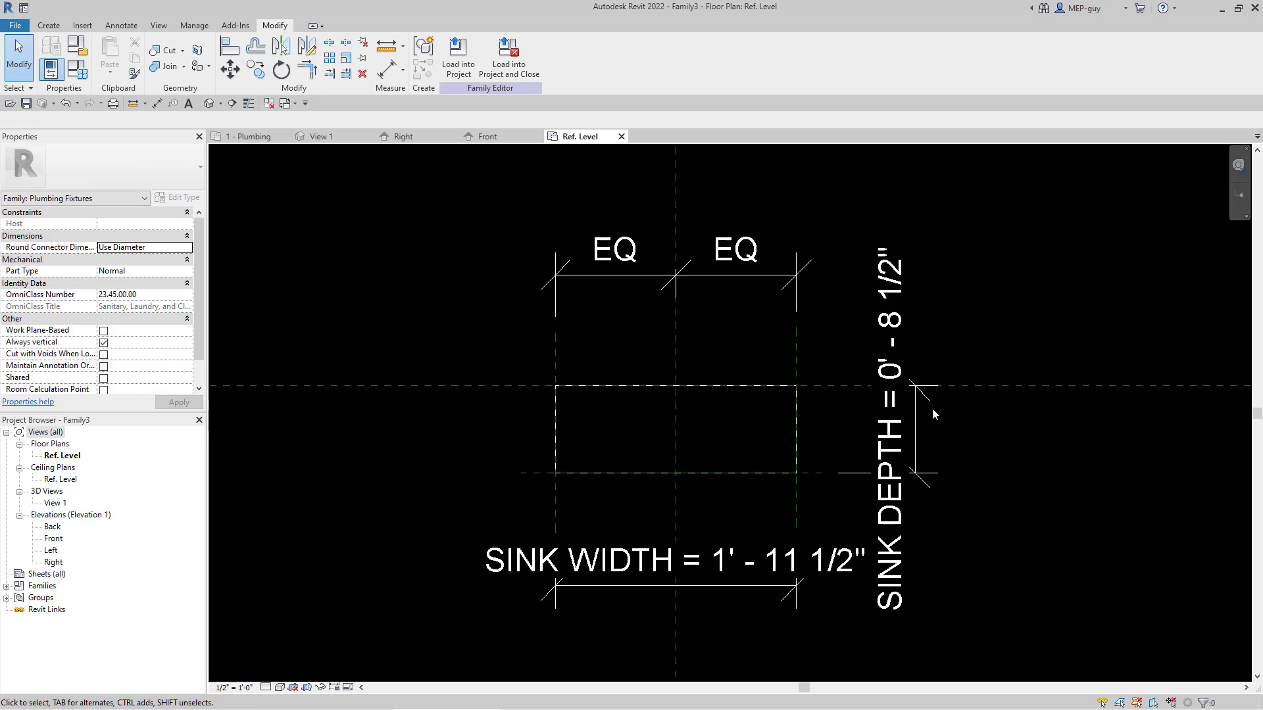
Step: Set the SINK DEPTH dimension to 1' 0"
{"action": "left_click", "coordinate": [894, 359]}
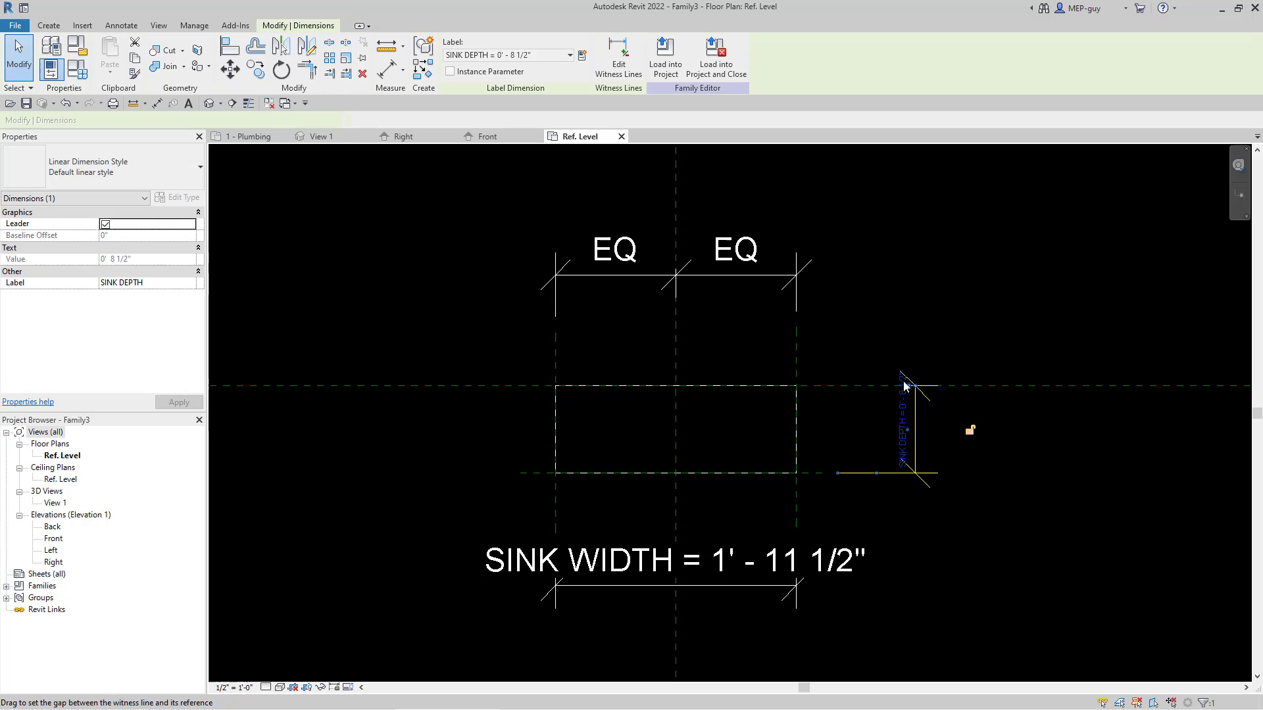
{"action": "left_click", "coordinate": [905, 414]}
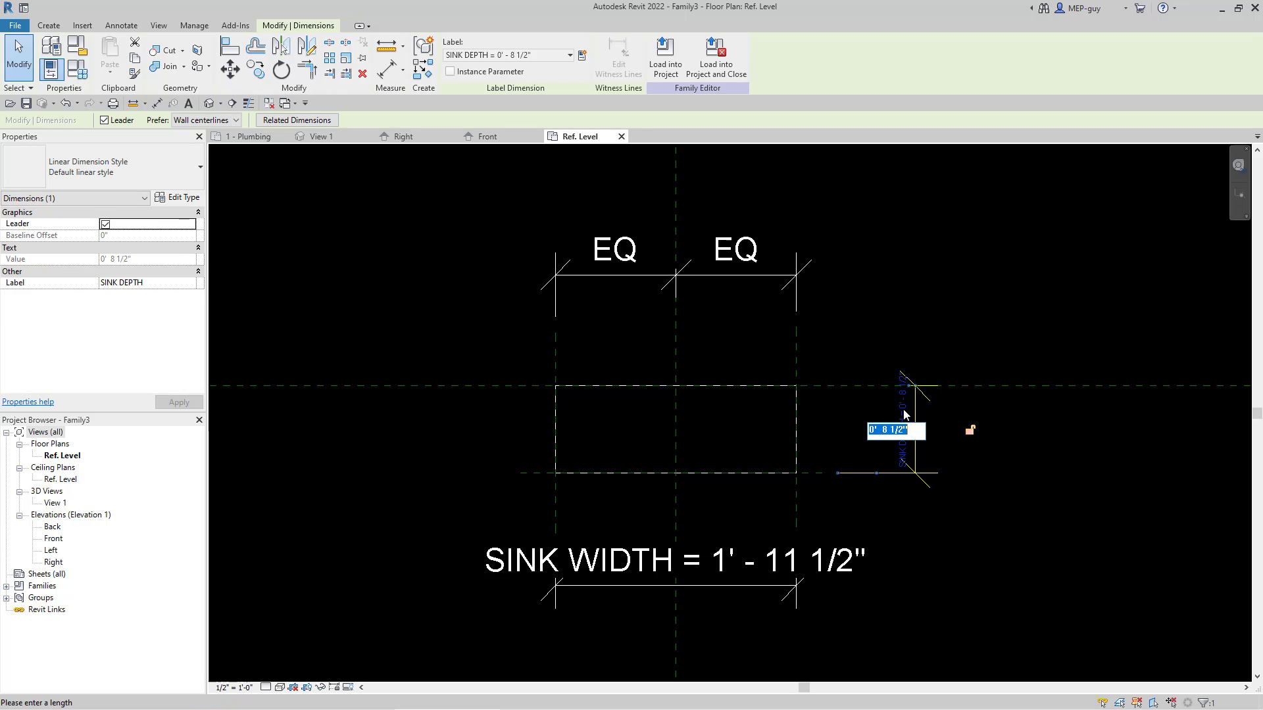
{"action": "type", "text": "1"}
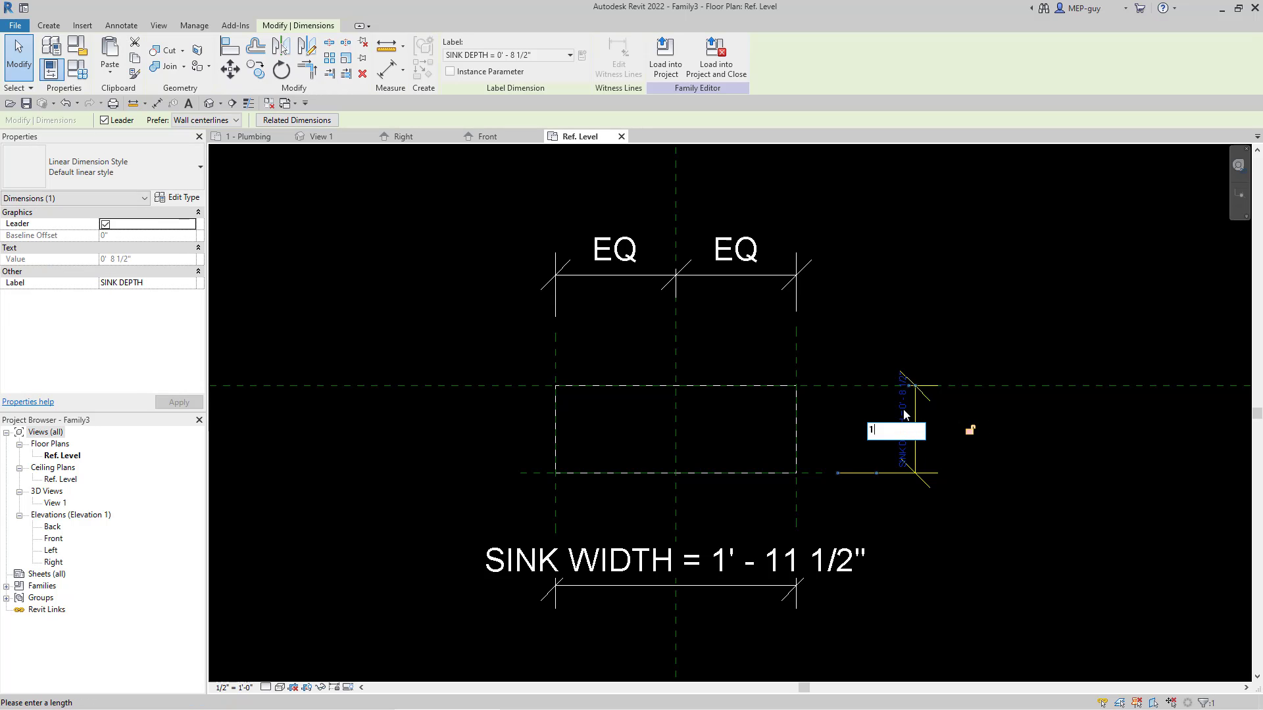
{"action": "key", "text": "Return"}
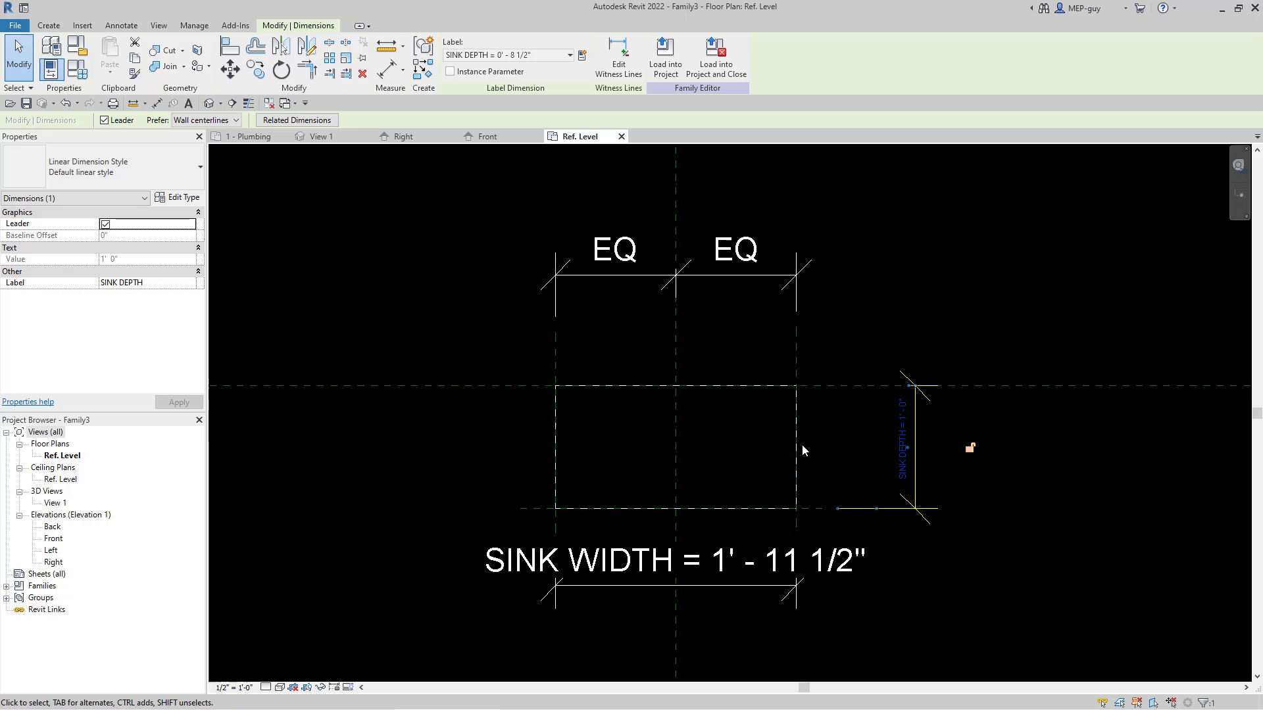
Step: Set the SINK WIDTH dimension to 2' 0"
{"action": "left_click", "coordinate": [766, 569]}
{"action": "left_click", "coordinate": [709, 575]}
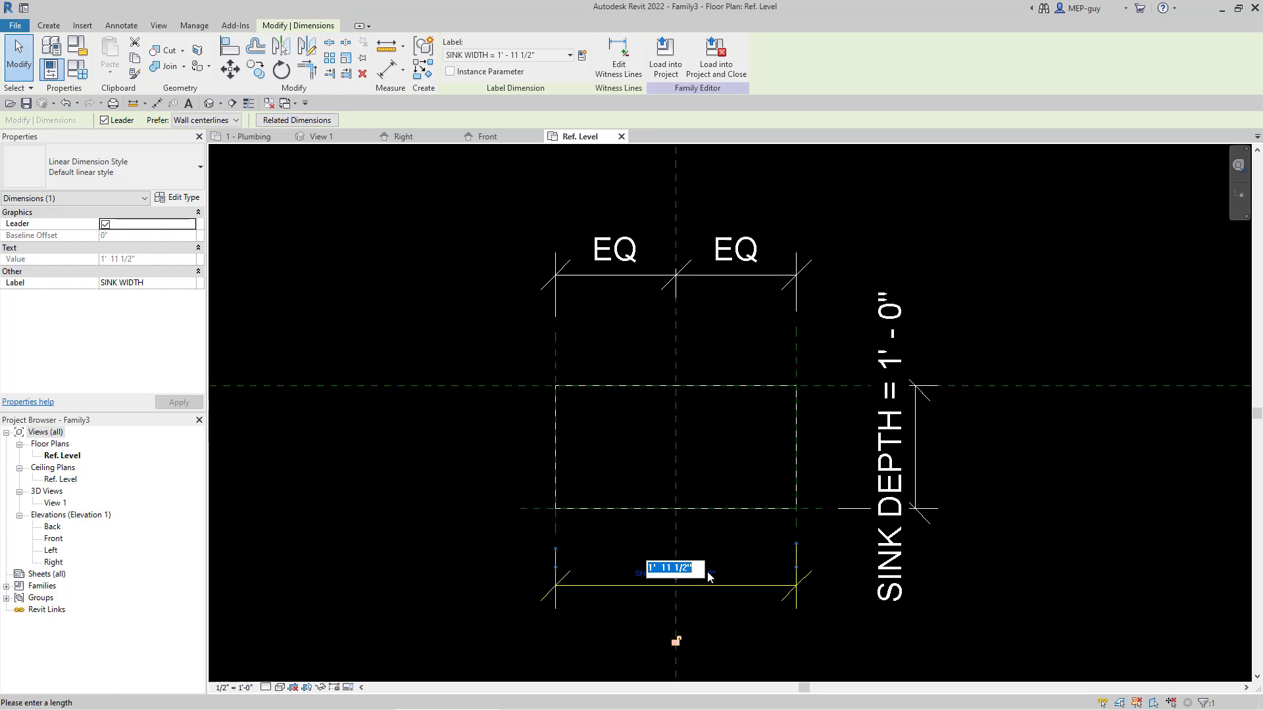
{"action": "type", "text": "2'"}
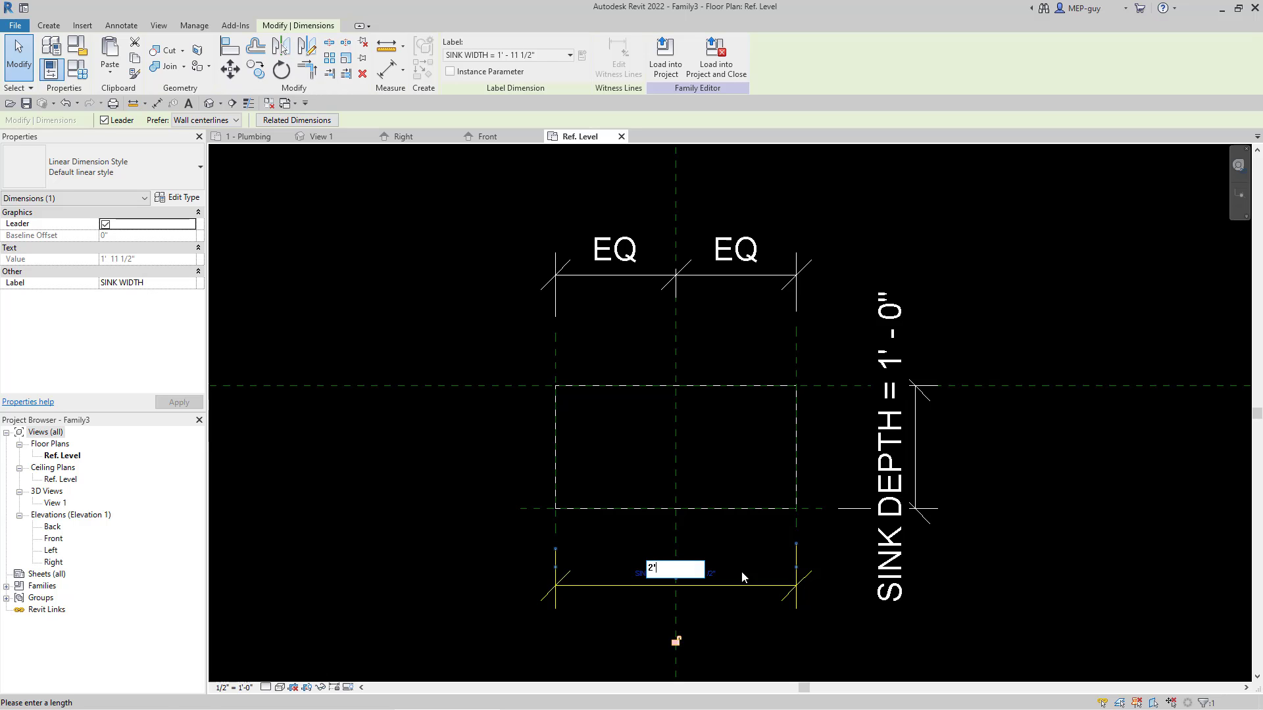
{"action": "key", "text": "Return"}
{"action": "left_click", "coordinate": [1140, 528]}
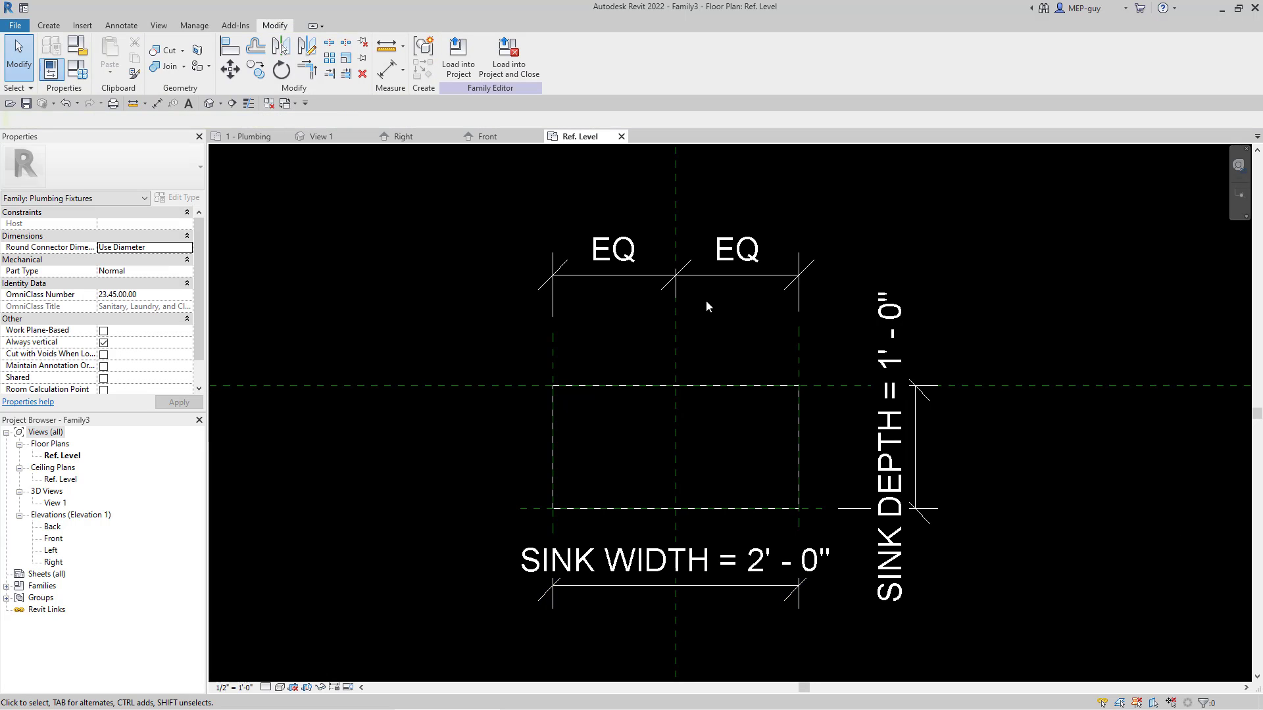
Step: Review the sink depth and width parameters in Family Types, and inspect the resized box in the 3D view
{"action": "left_click", "coordinate": [82, 77]}
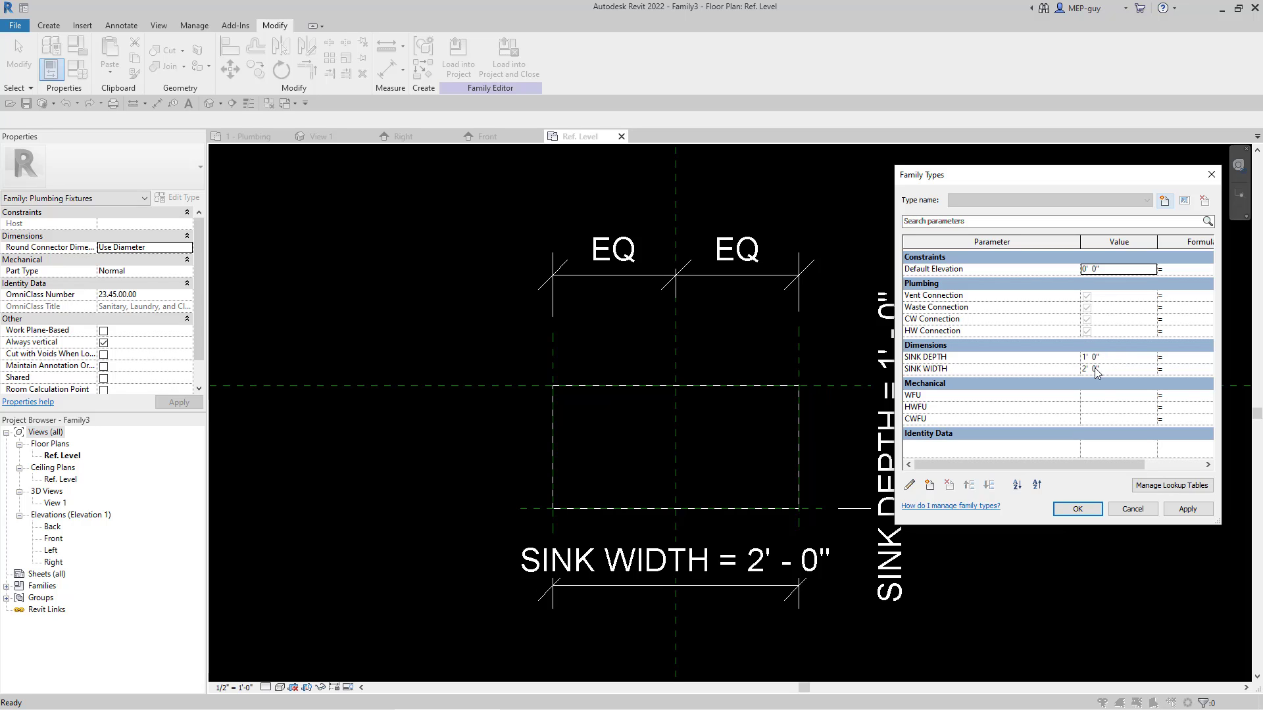
{"action": "left_click_drag", "start_coordinate": [1015, 185], "coordinate": [1041, 188]}
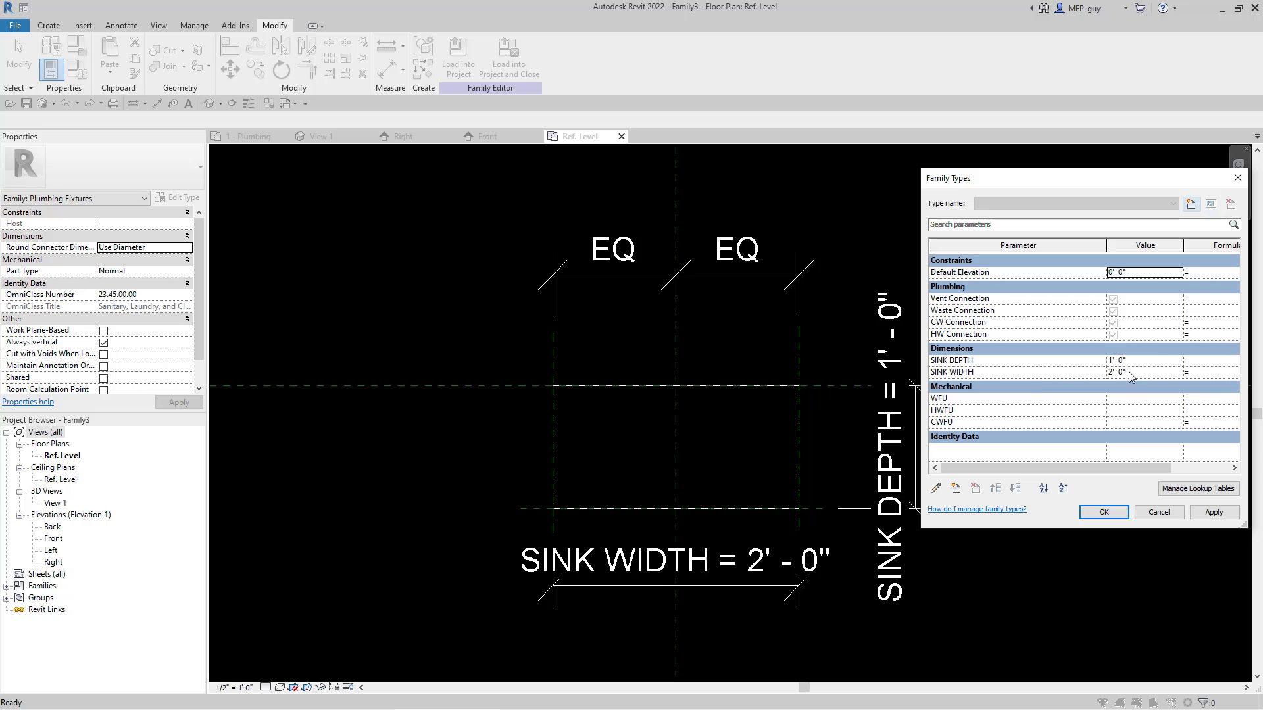
{"action": "left_click", "coordinate": [1107, 514]}
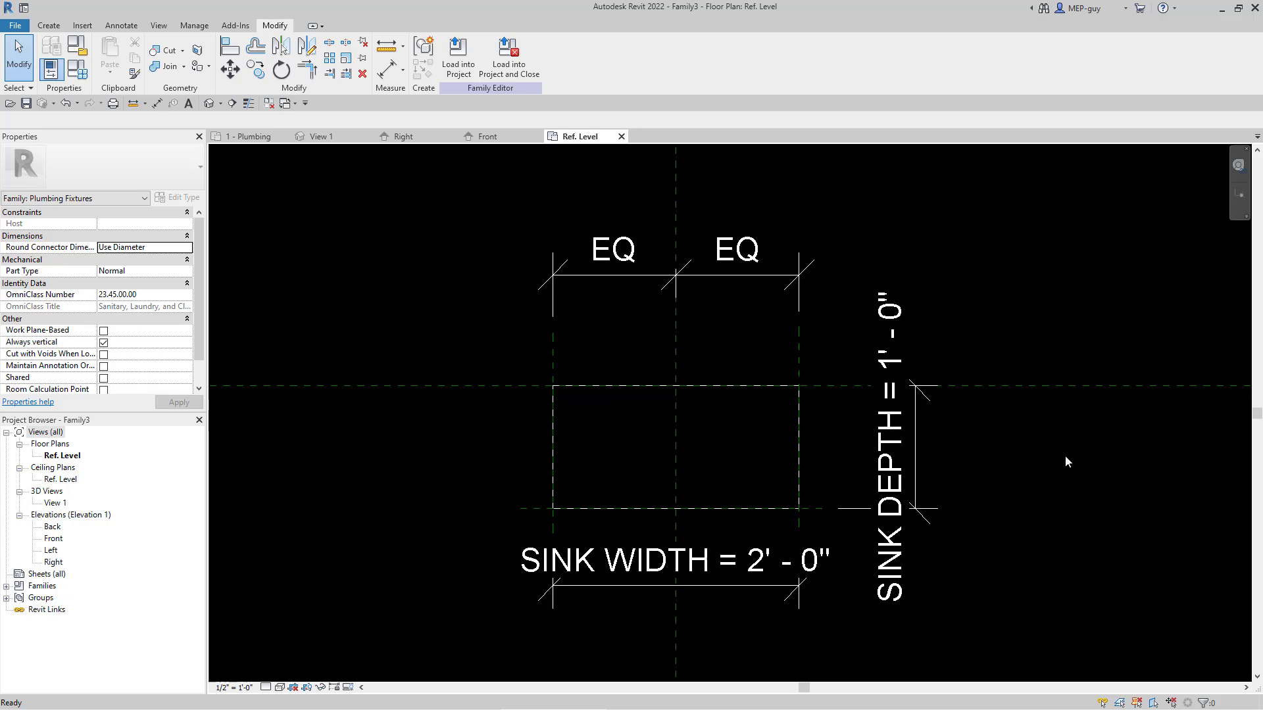
{"action": "left_click", "coordinate": [343, 137]}
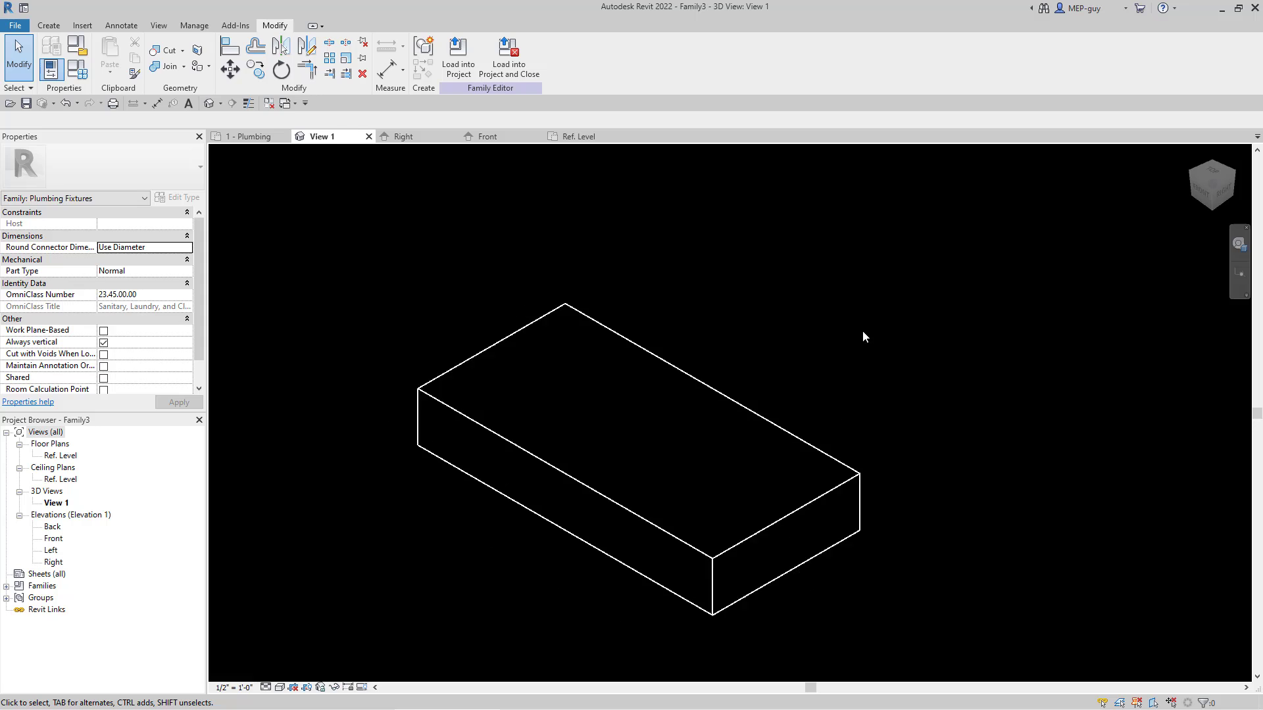
{"action": "middle_click_drag", "start_coordinate": [980, 586], "coordinate": [901, 494], "text": "shift"}
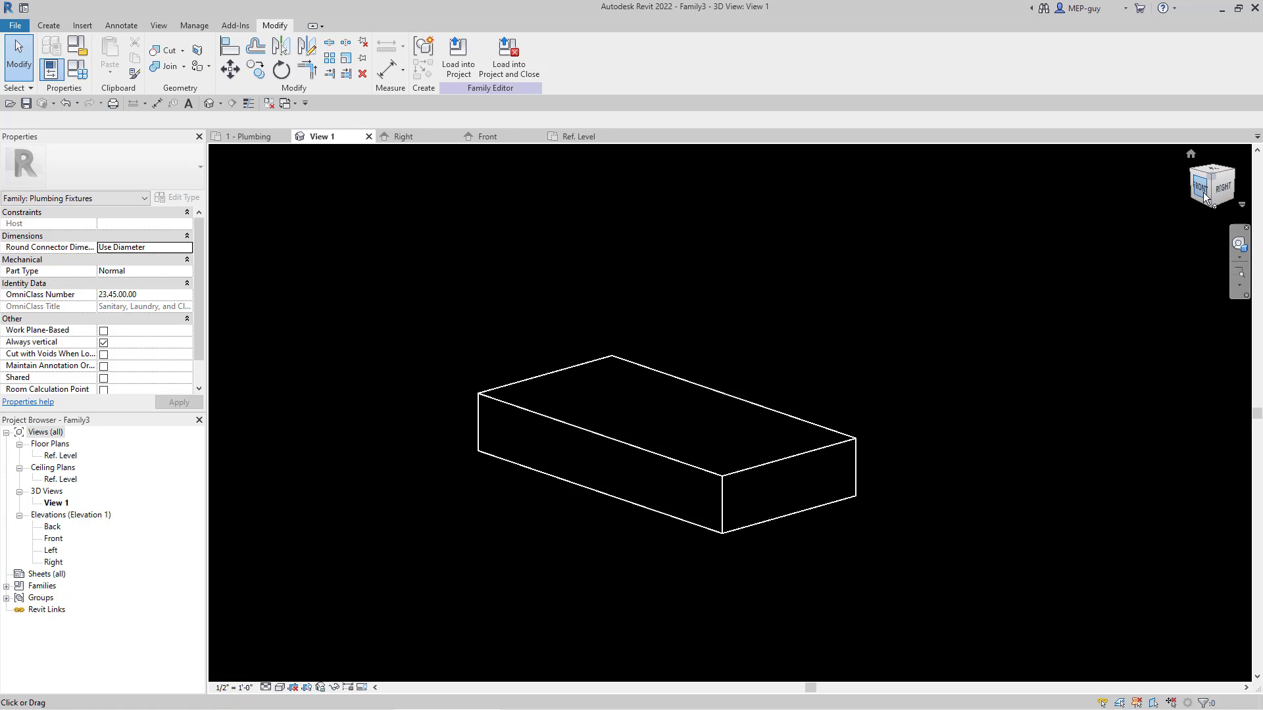
Step: In the Front elevation, raise the sink box off the Ref. Level, with its top at about 2' 5" and its bottom at about 2' 0"
{"action": "double_click", "coordinate": [54, 539]}
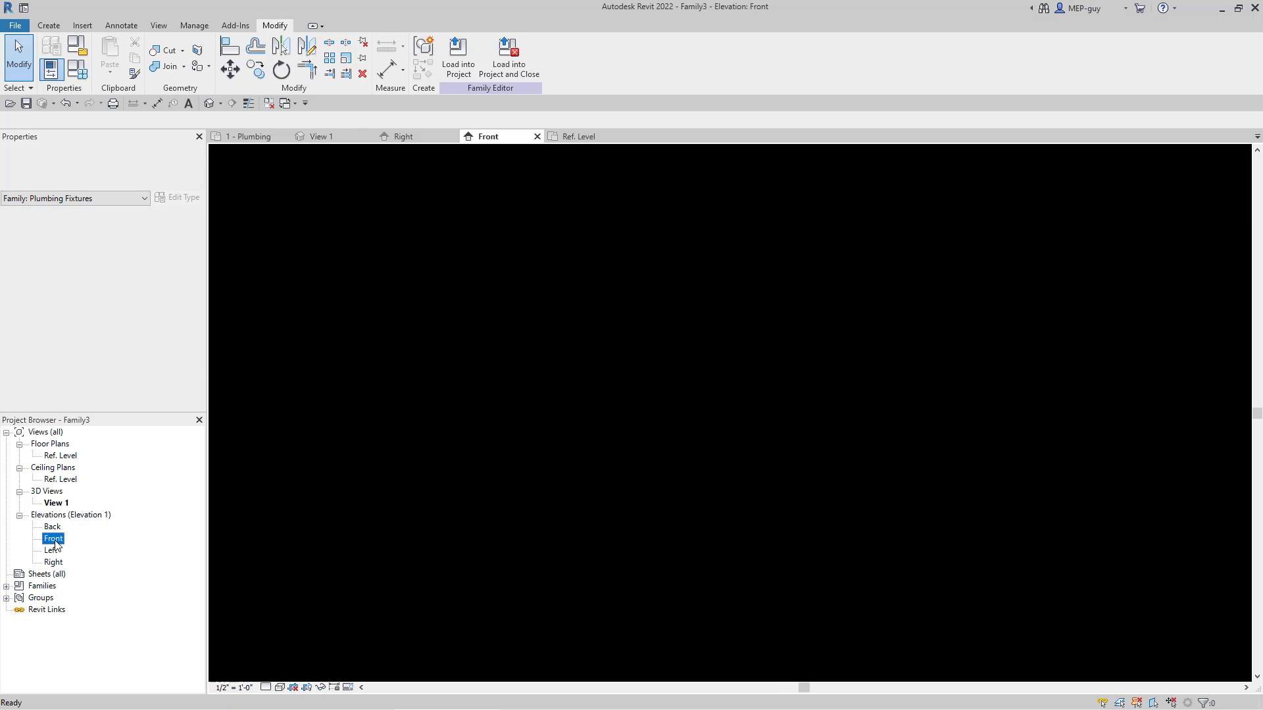
{"action": "scroll", "coordinate": [756, 497], "scroll_direction": "up", "scroll_amount": 3}
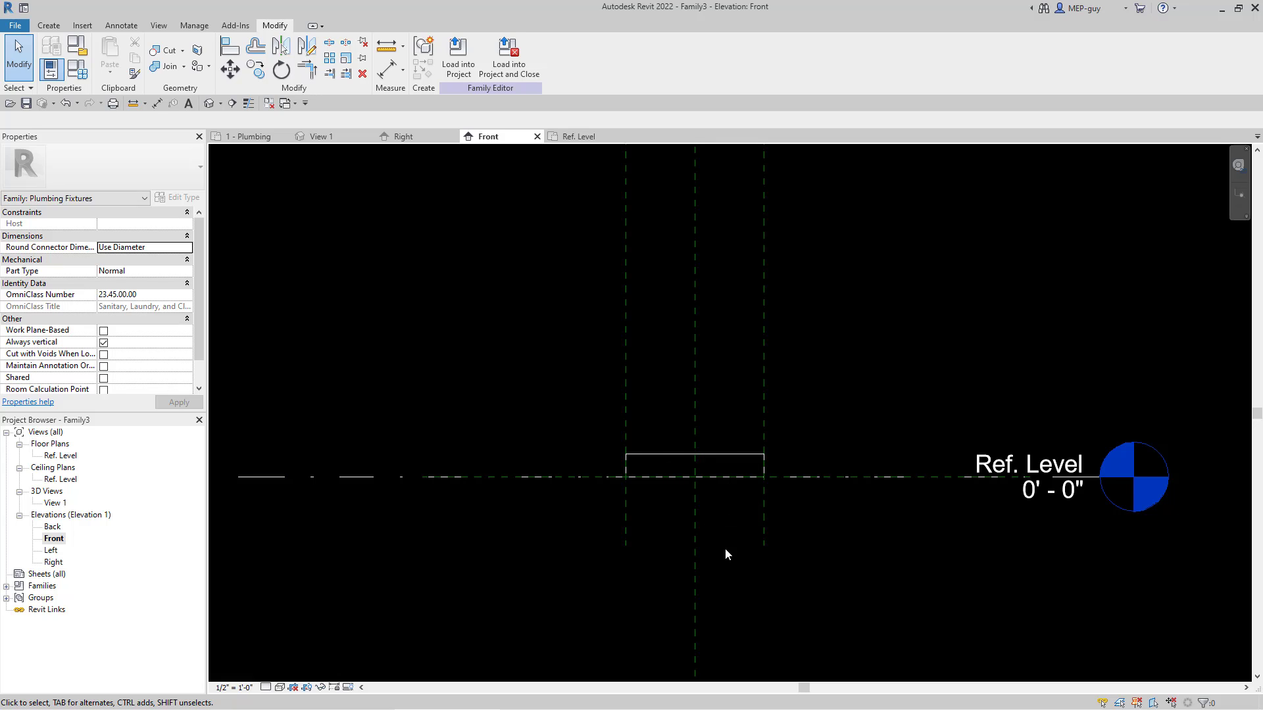
{"action": "scroll", "coordinate": [732, 554], "scroll_direction": "down", "scroll_amount": 1}
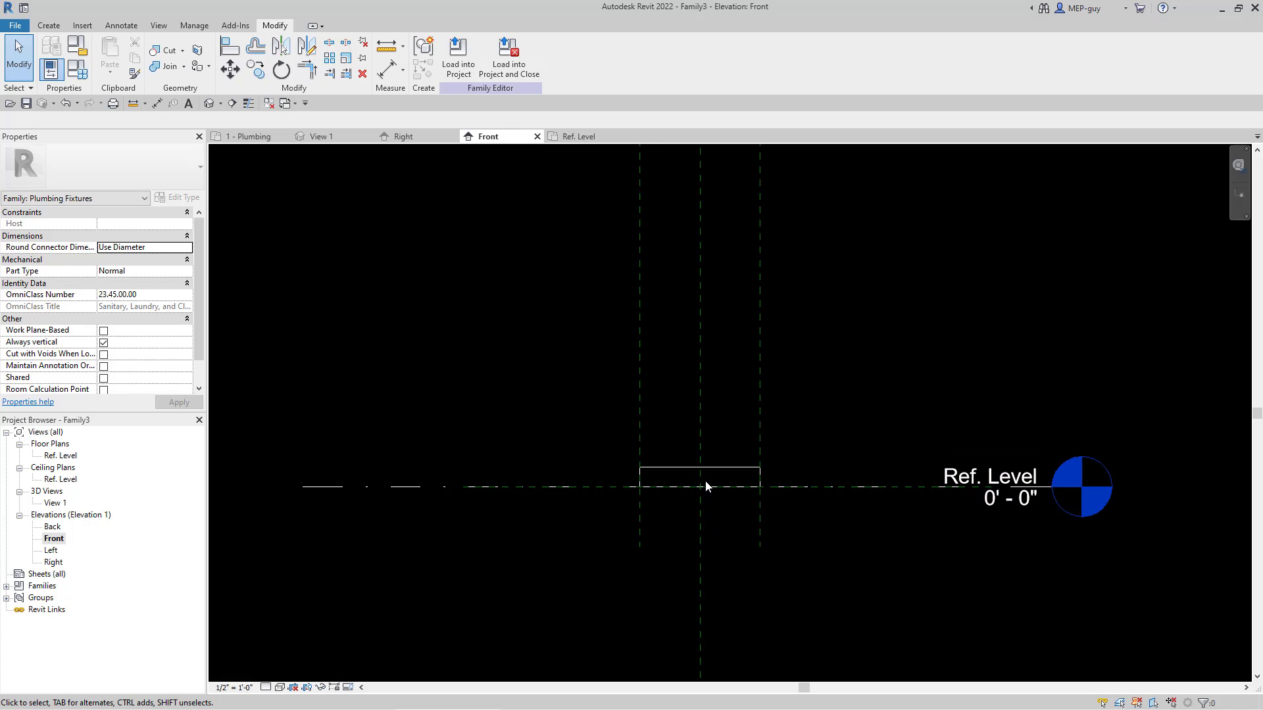
{"action": "left_click", "coordinate": [811, 512]}
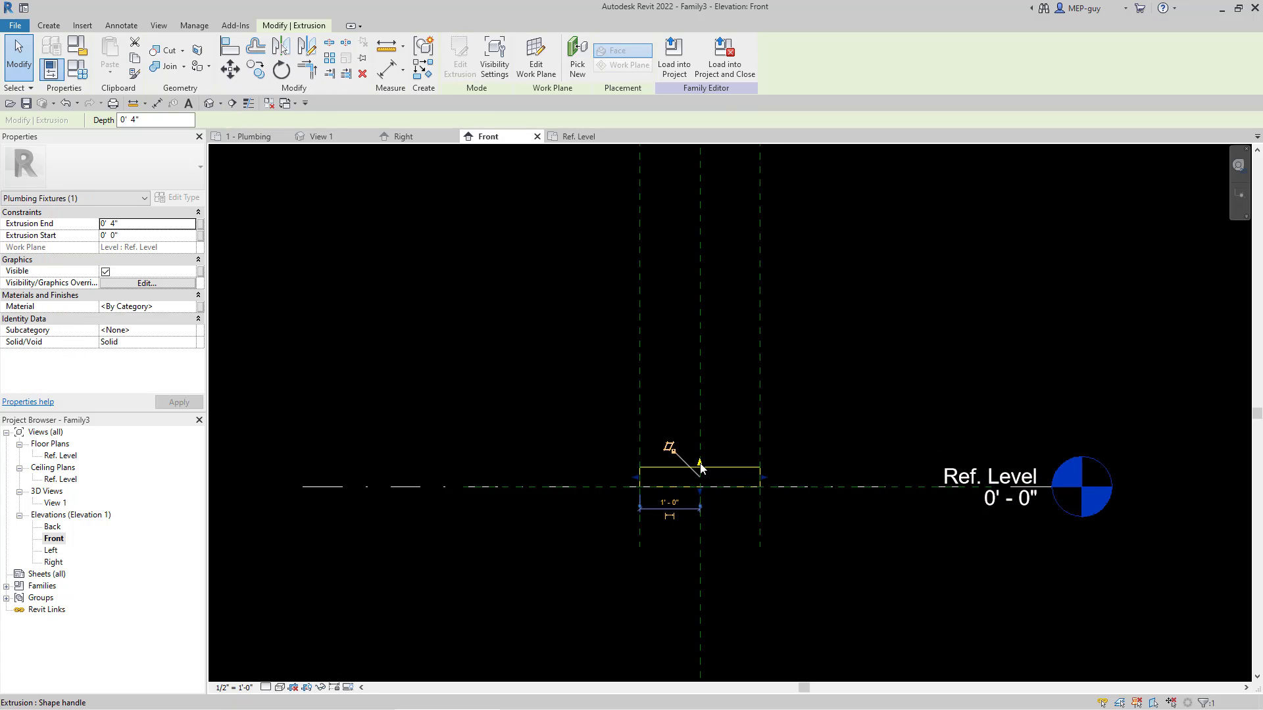
{"action": "left_click_drag", "start_coordinate": [700, 466], "coordinate": [700, 342]}
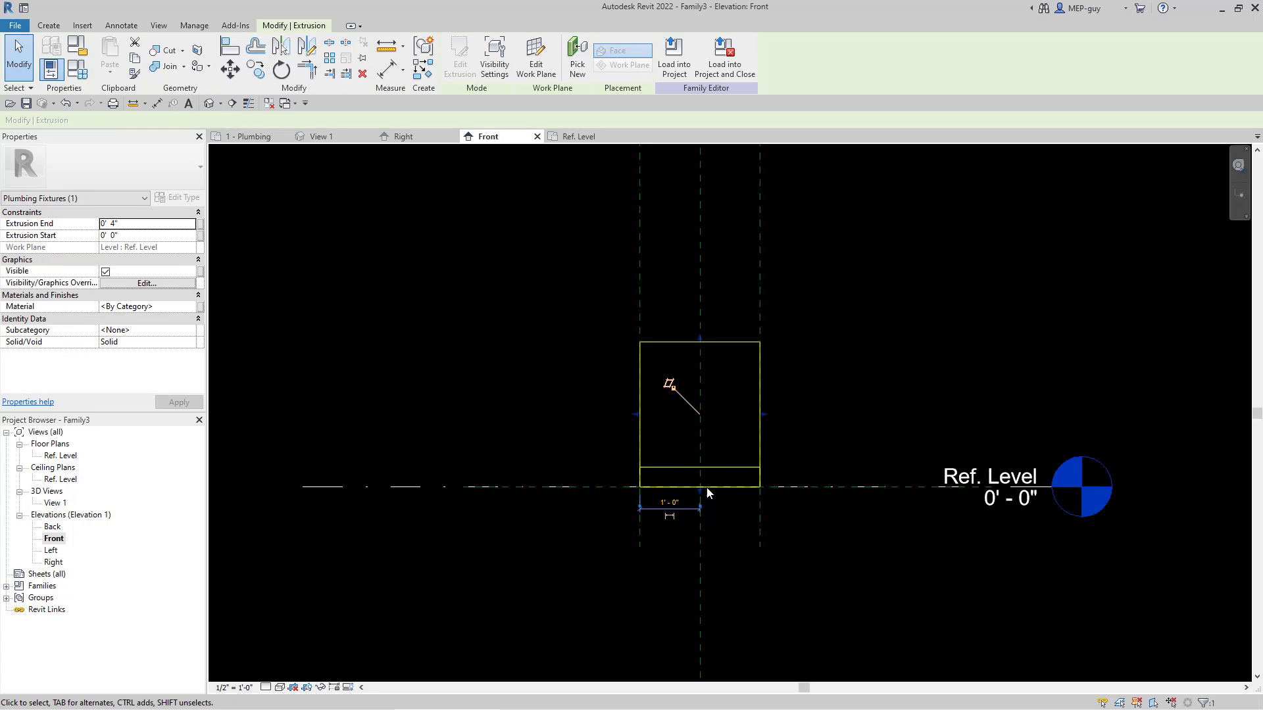
{"action": "left_click_drag", "start_coordinate": [700, 490], "coordinate": [704, 366]}
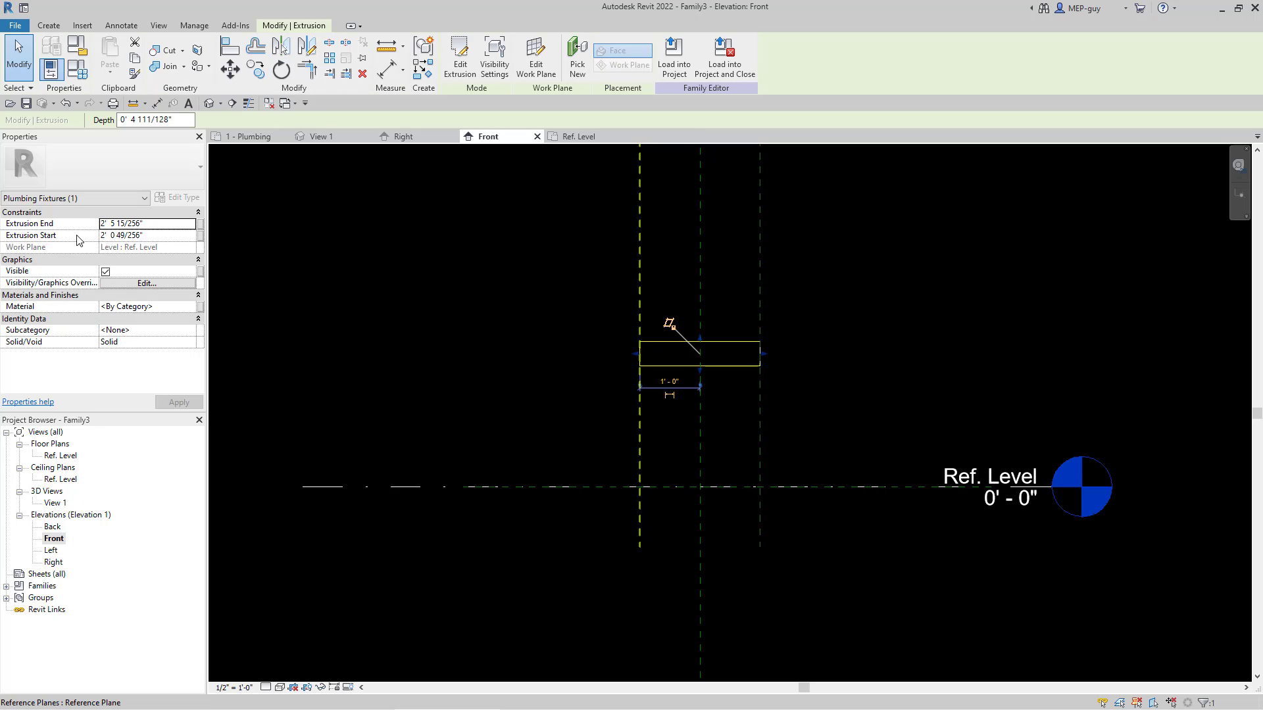
{"action": "left_click", "coordinate": [830, 352]}
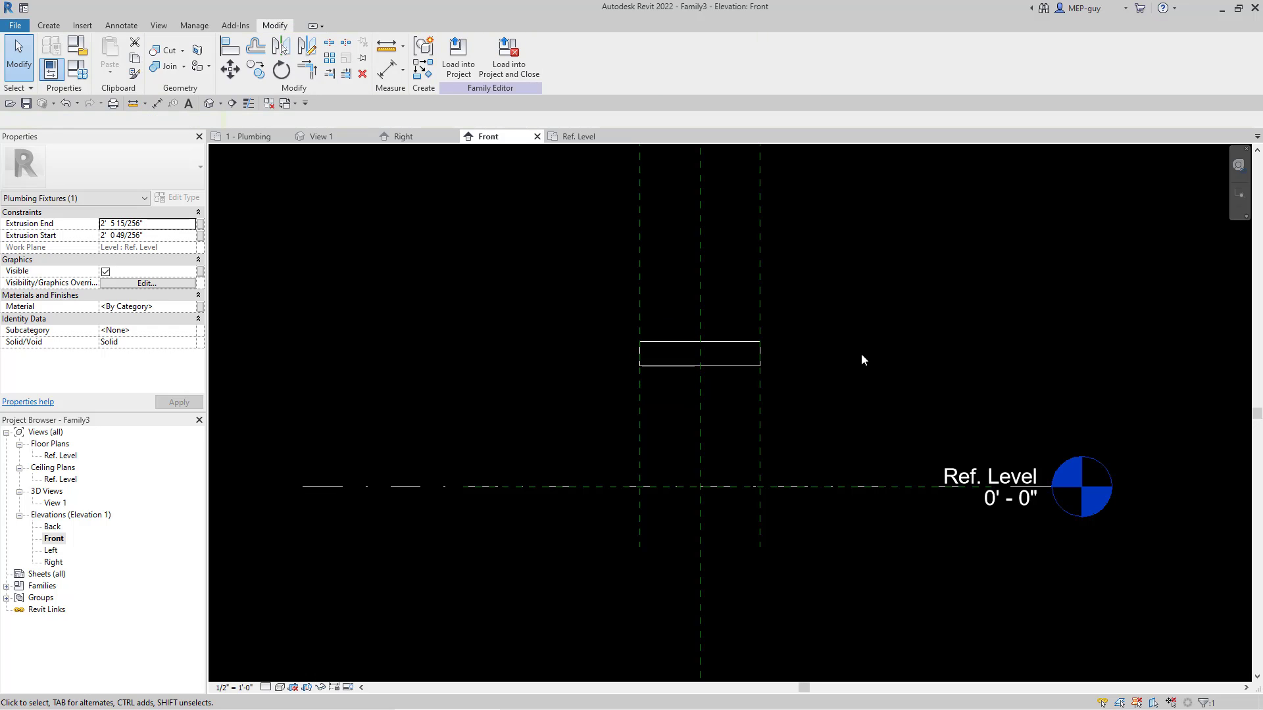
Step: Draw two horizontal reference planes across the box, one above it at about 2' 9 1/2" and one below at about 1' 8 1/2"
{"action": "left_click", "coordinate": [760, 314]}
{"action": "right_click", "coordinate": [759, 311]}
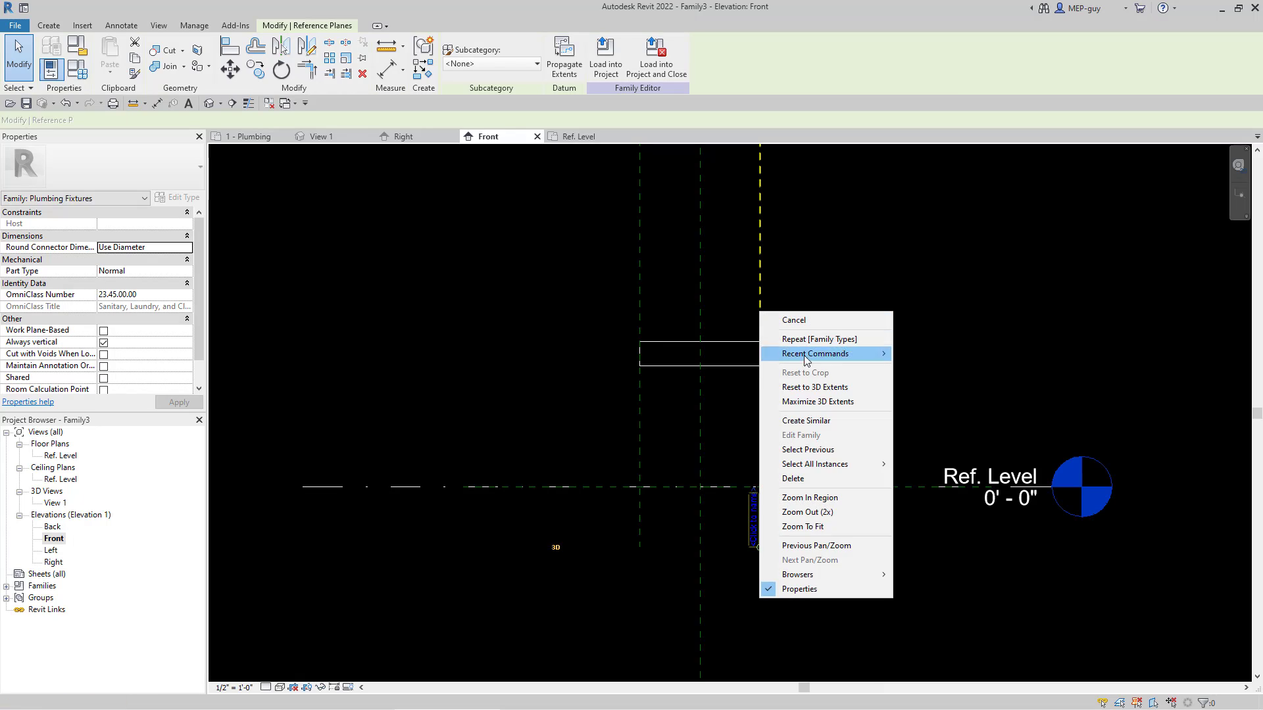
{"action": "left_click", "coordinate": [806, 421]}
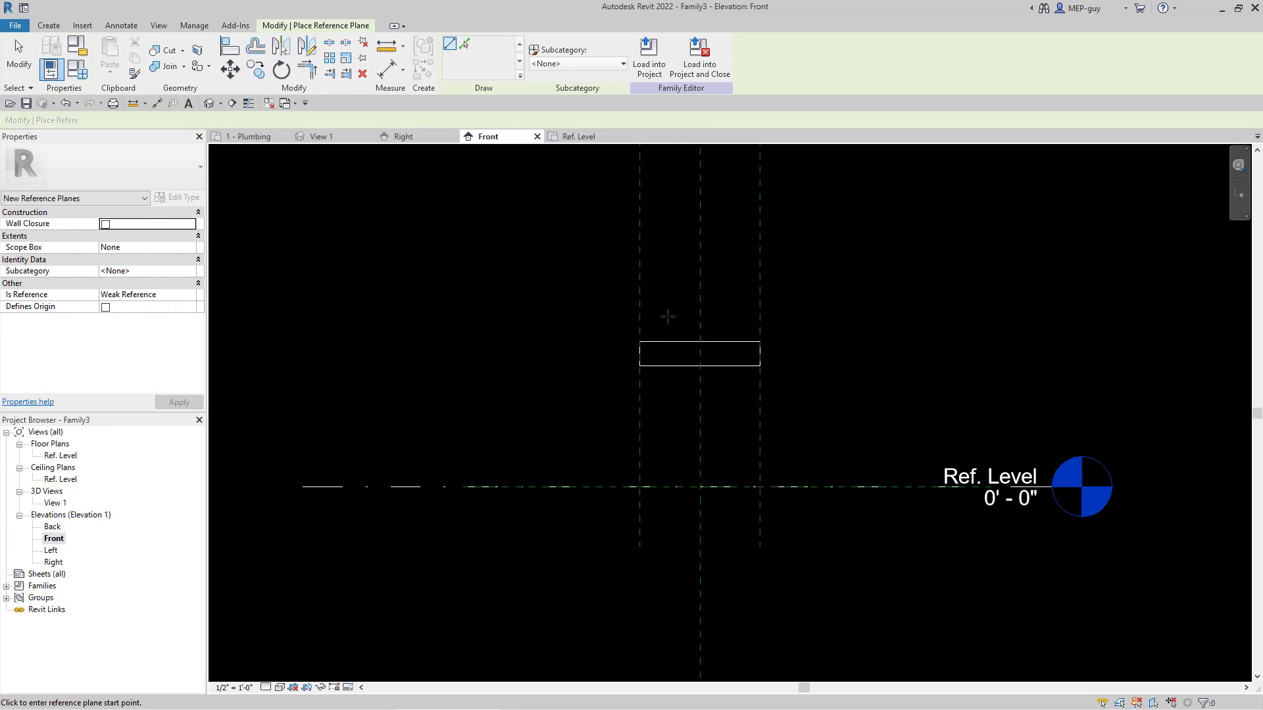
{"action": "left_click", "coordinate": [600, 320]}
{"action": "left_click", "coordinate": [795, 320]}
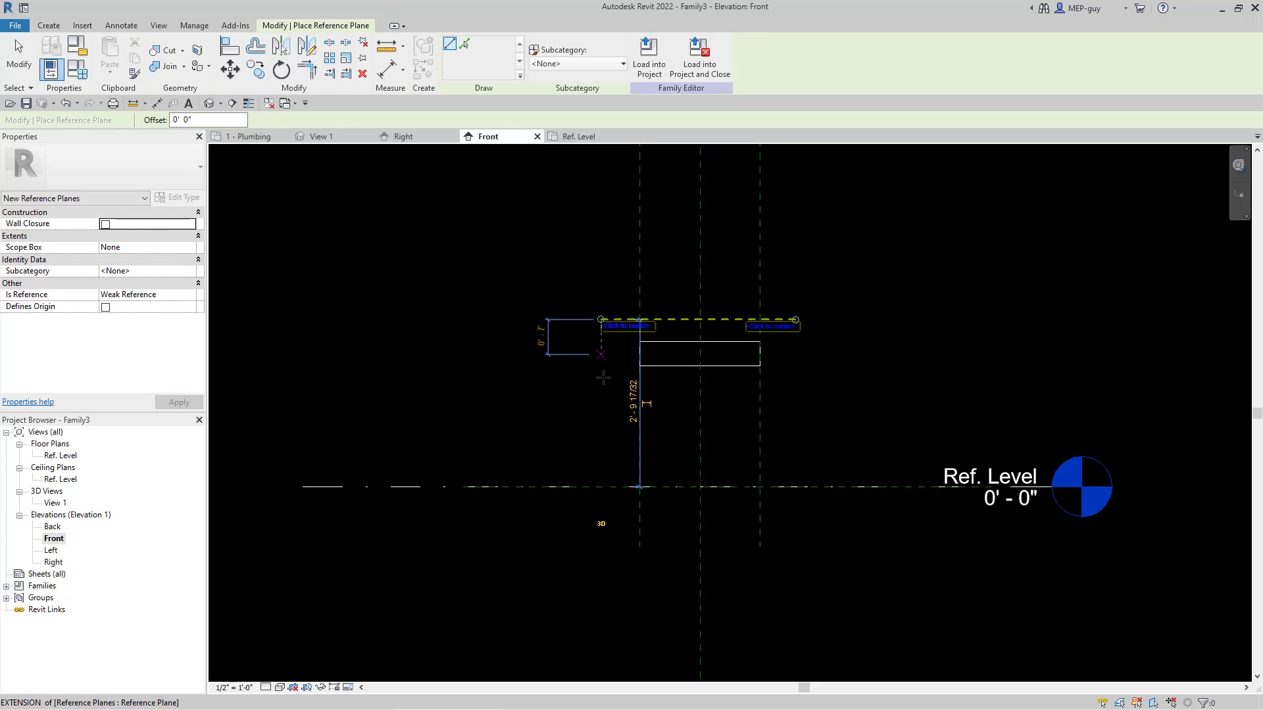
{"action": "left_click", "coordinate": [599, 384]}
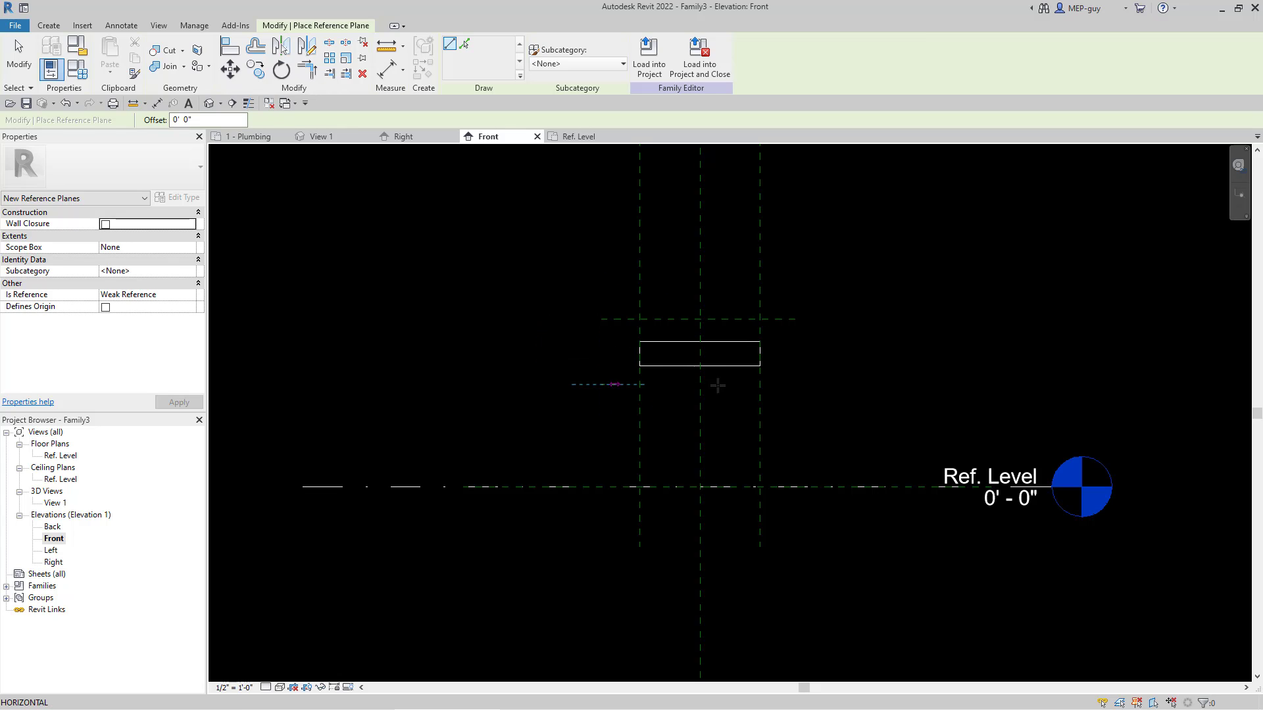
{"action": "left_click", "coordinate": [795, 385]}
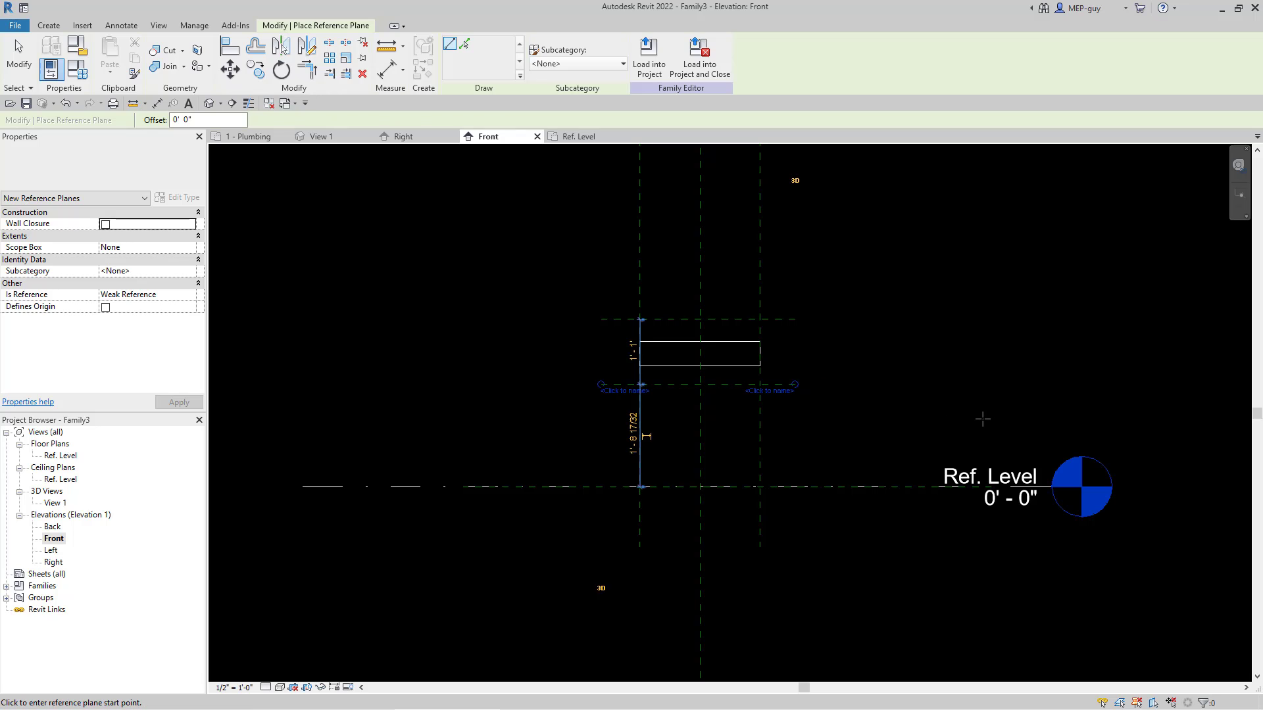
{"action": "key", "text": "Escape"}
{"action": "key", "text": "Escape"}
Step: Align the top edge of the box to the upper horizontal reference plane and lock the alignment
{"action": "scroll", "coordinate": [694, 400], "scroll_direction": "up", "scroll_amount": 2}
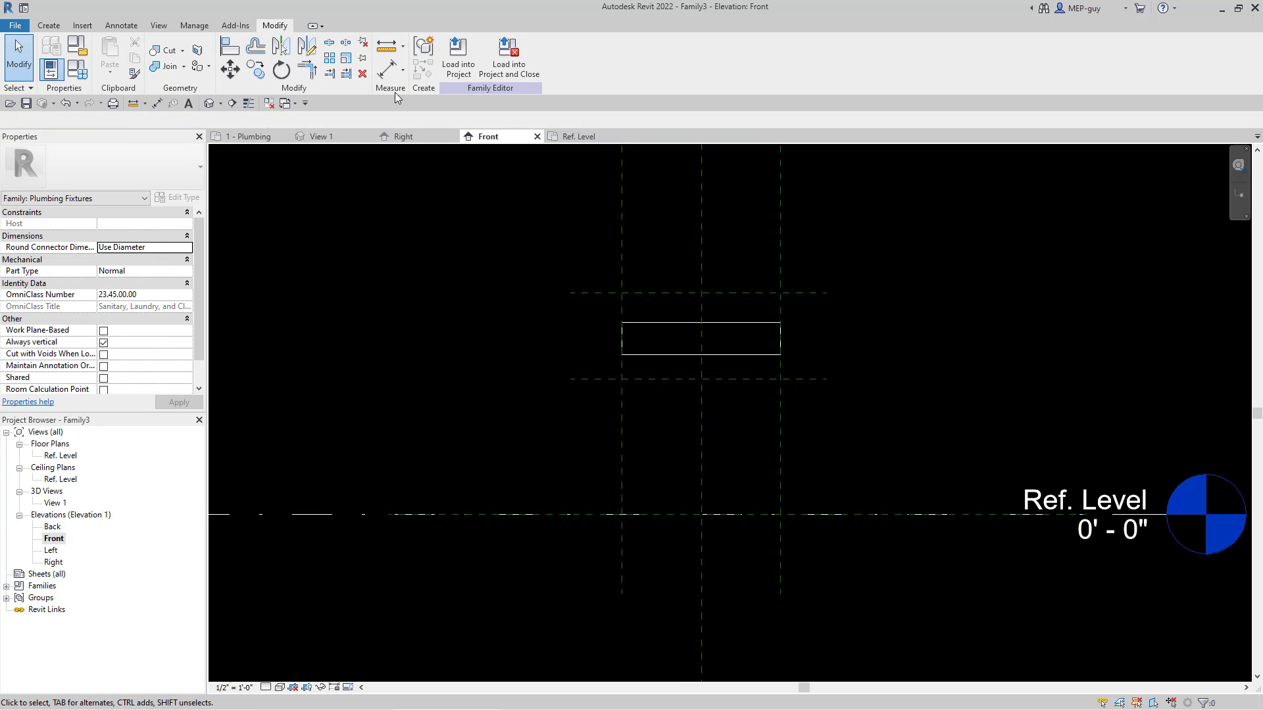
{"action": "key", "text": "a"}
{"action": "key", "text": "l"}
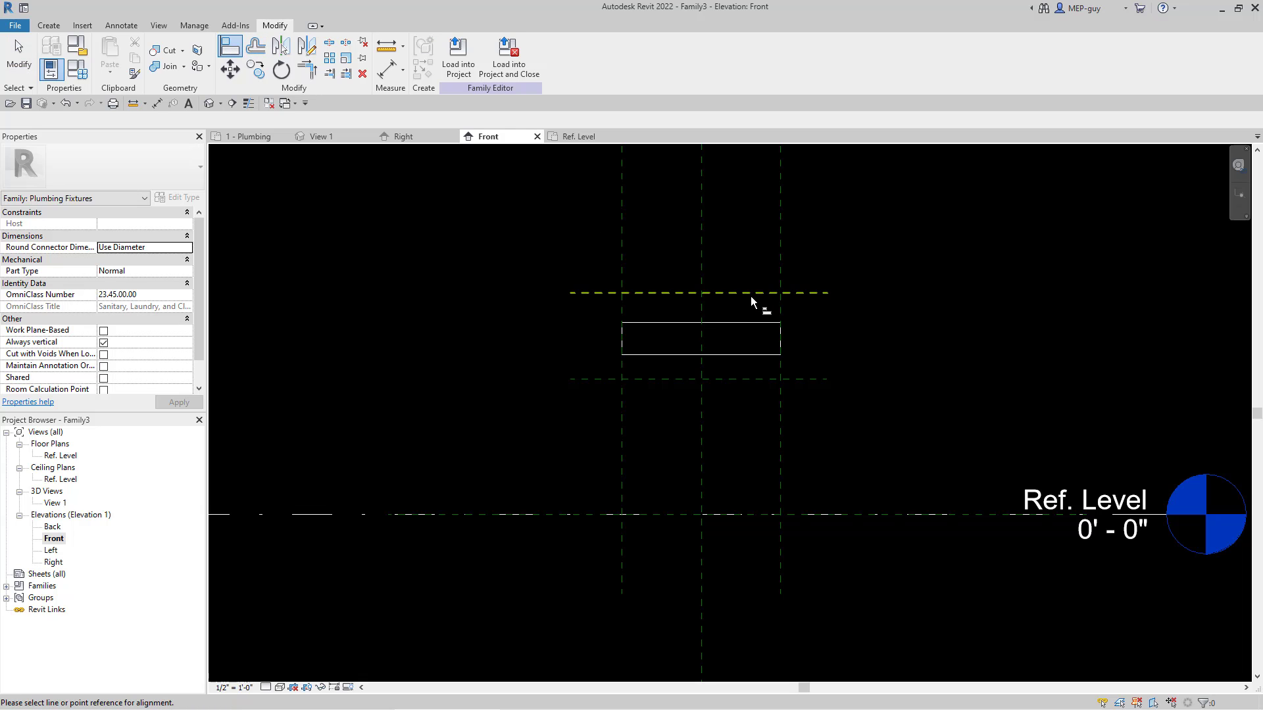
{"action": "left_click", "coordinate": [750, 294]}
{"action": "left_click", "coordinate": [741, 323]}
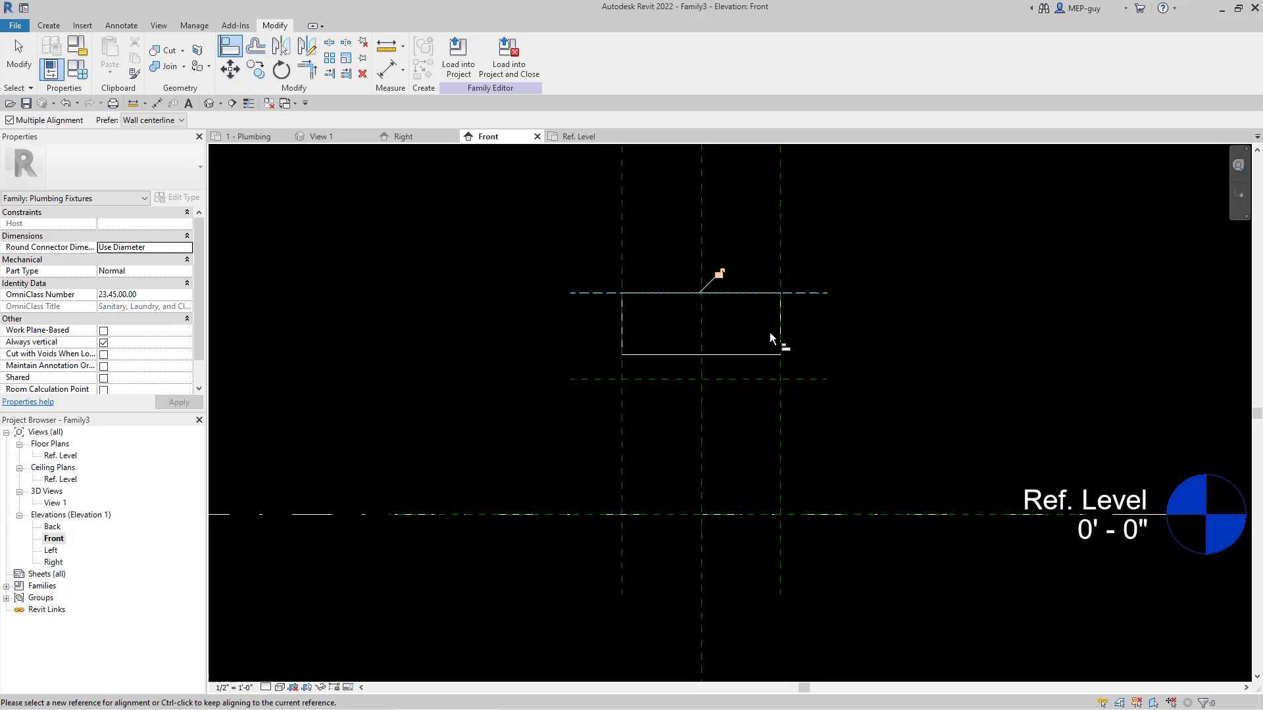
{"action": "left_click", "coordinate": [718, 275]}
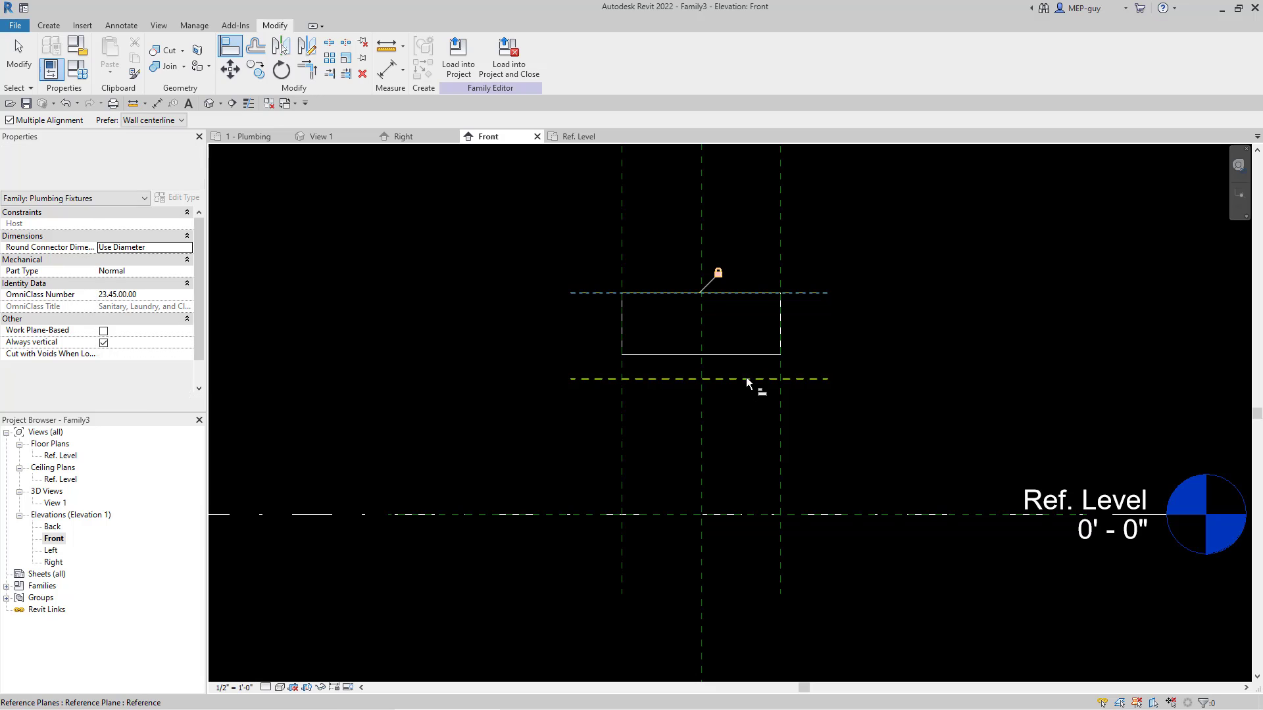
{"action": "key", "text": "Escape"}
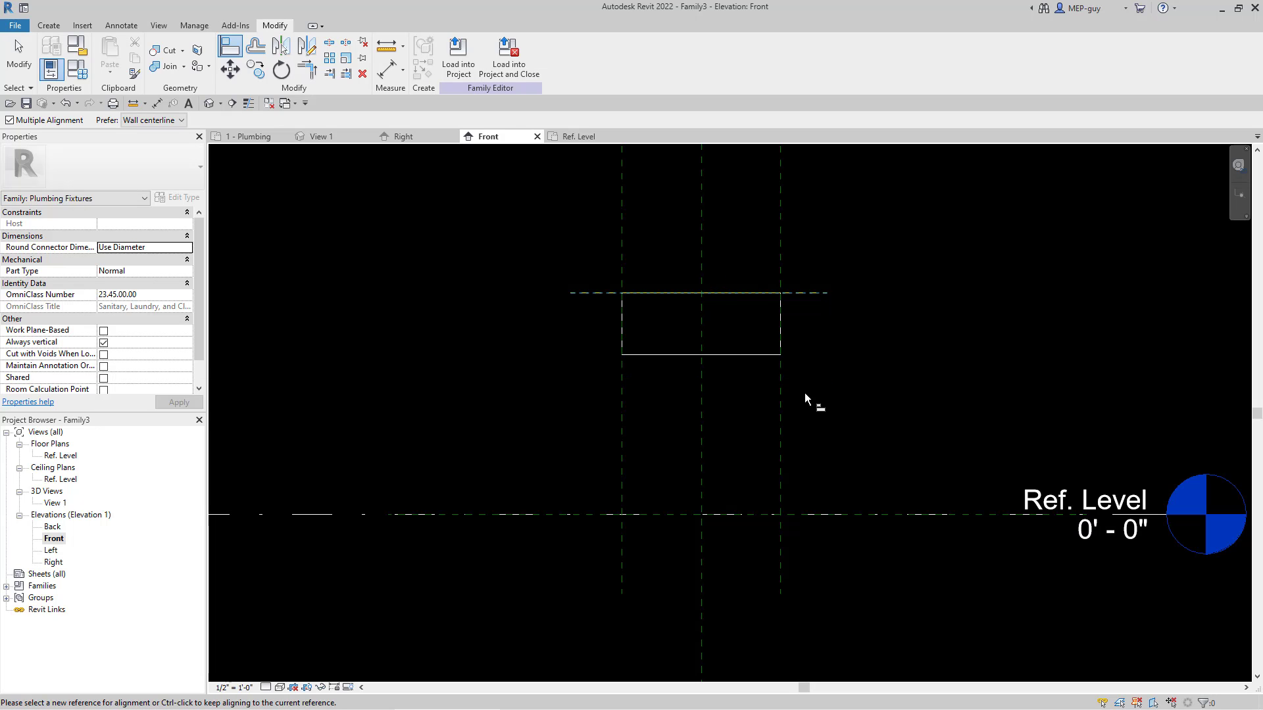
{"action": "key", "text": "Escape"}
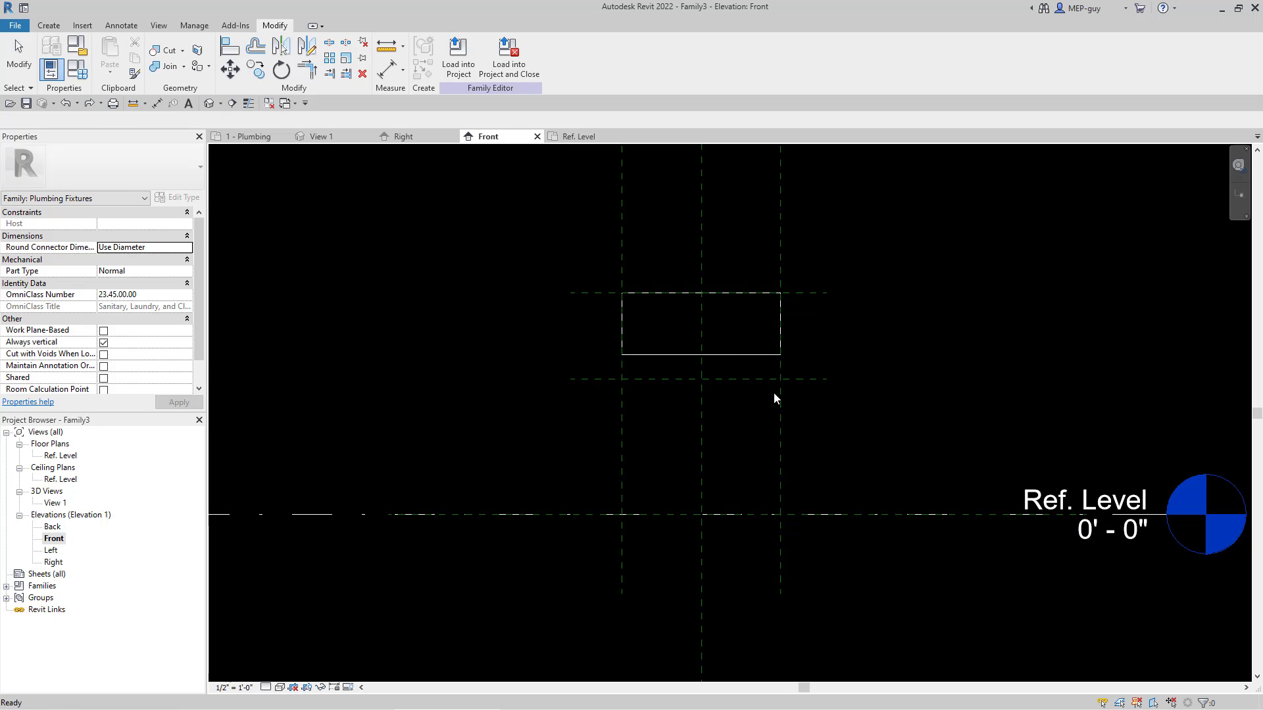
Step: Align the bottom edge of the box to the lower horizontal reference plane and lock it there
{"action": "key", "text": "a"}
{"action": "key", "text": "l"}
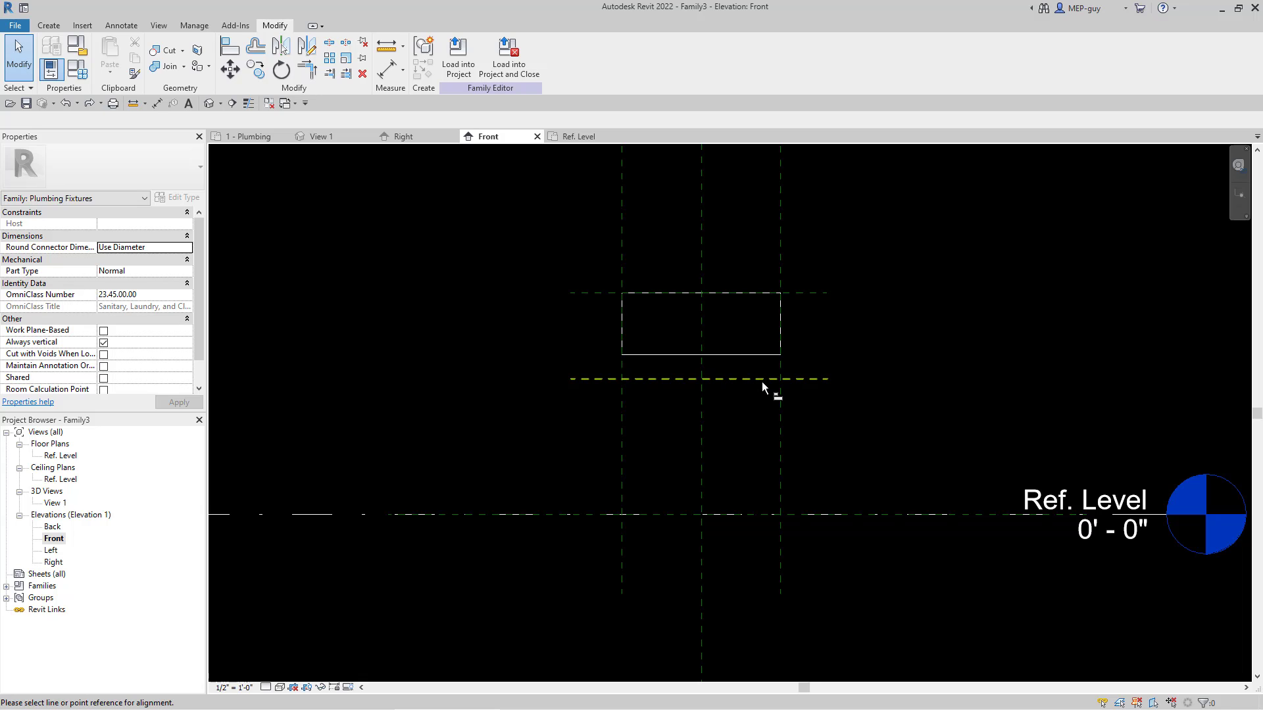
{"action": "left_click", "coordinate": [757, 381]}
{"action": "left_click", "coordinate": [760, 355]}
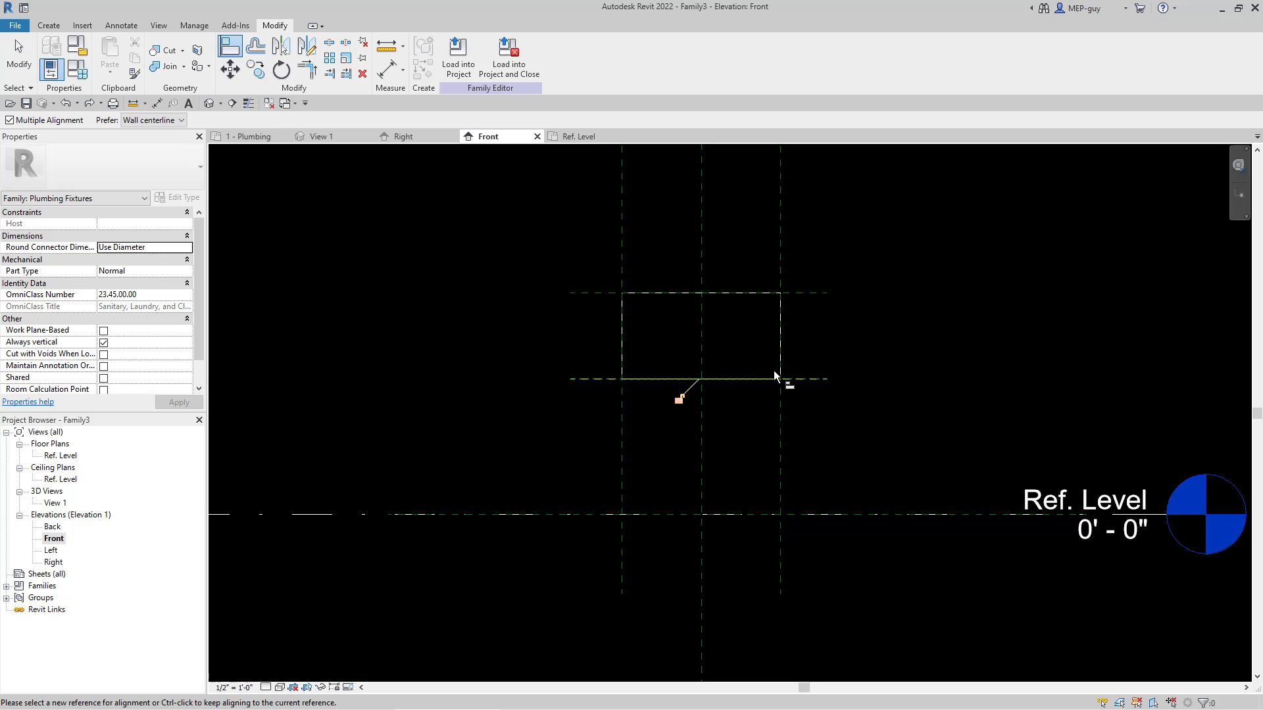
{"action": "left_click", "coordinate": [678, 400]}
{"action": "key", "text": "Escape"}
Step: Move both horizontal reference planes down, placing the lower one about 1' 3 1/2" above the Ref. Level and the upper one 1' 0" above it
{"action": "left_click", "coordinate": [814, 294]}
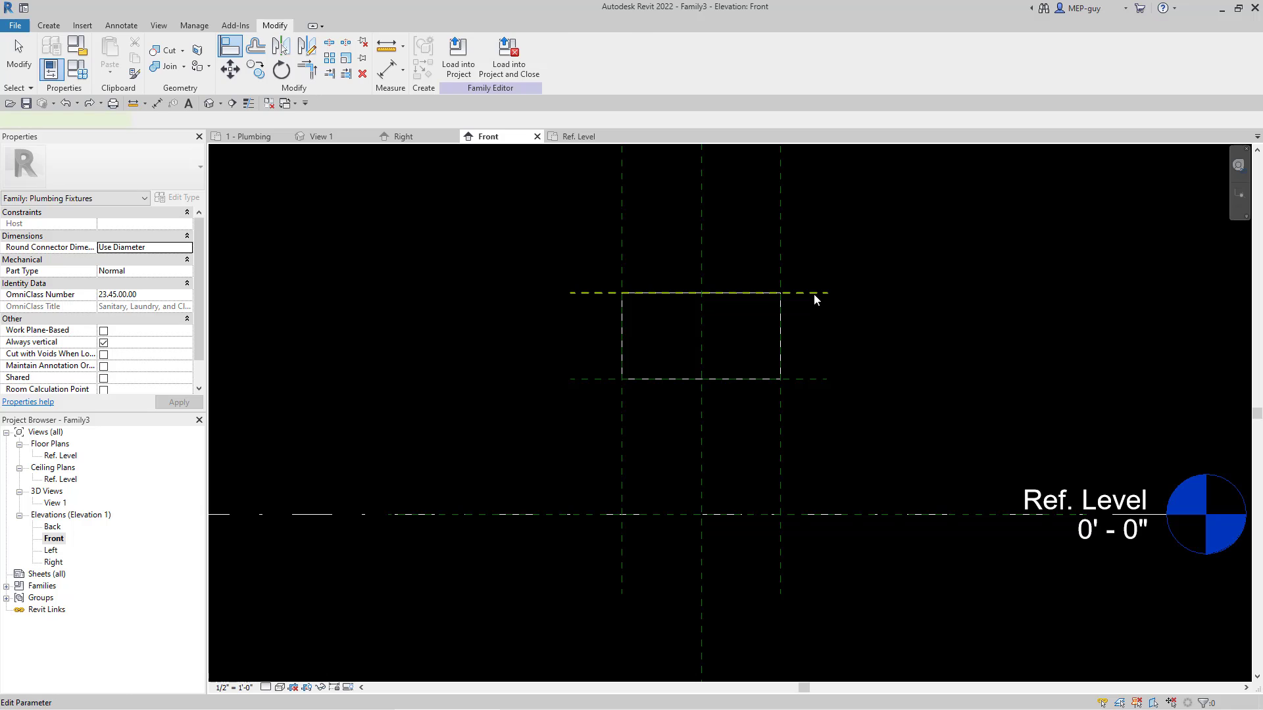
{"action": "left_click_drag", "start_coordinate": [806, 292], "coordinate": [807, 333]}
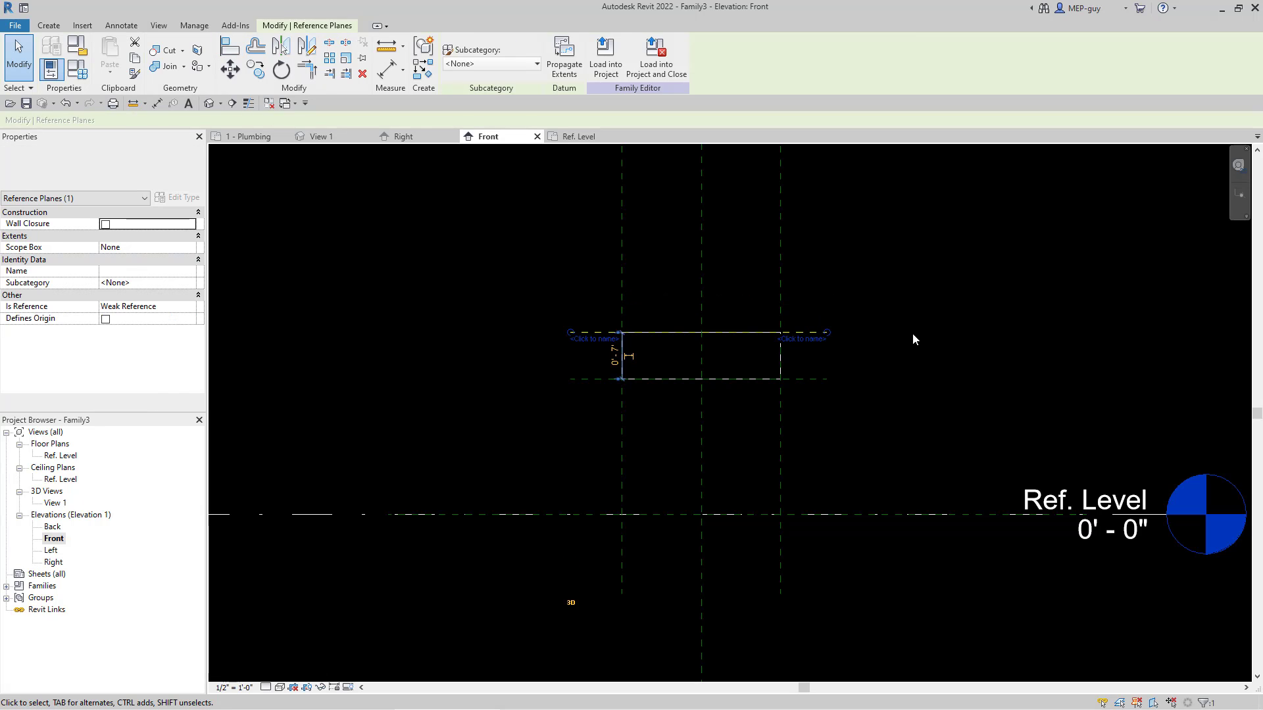
{"action": "left_click", "coordinate": [812, 380]}
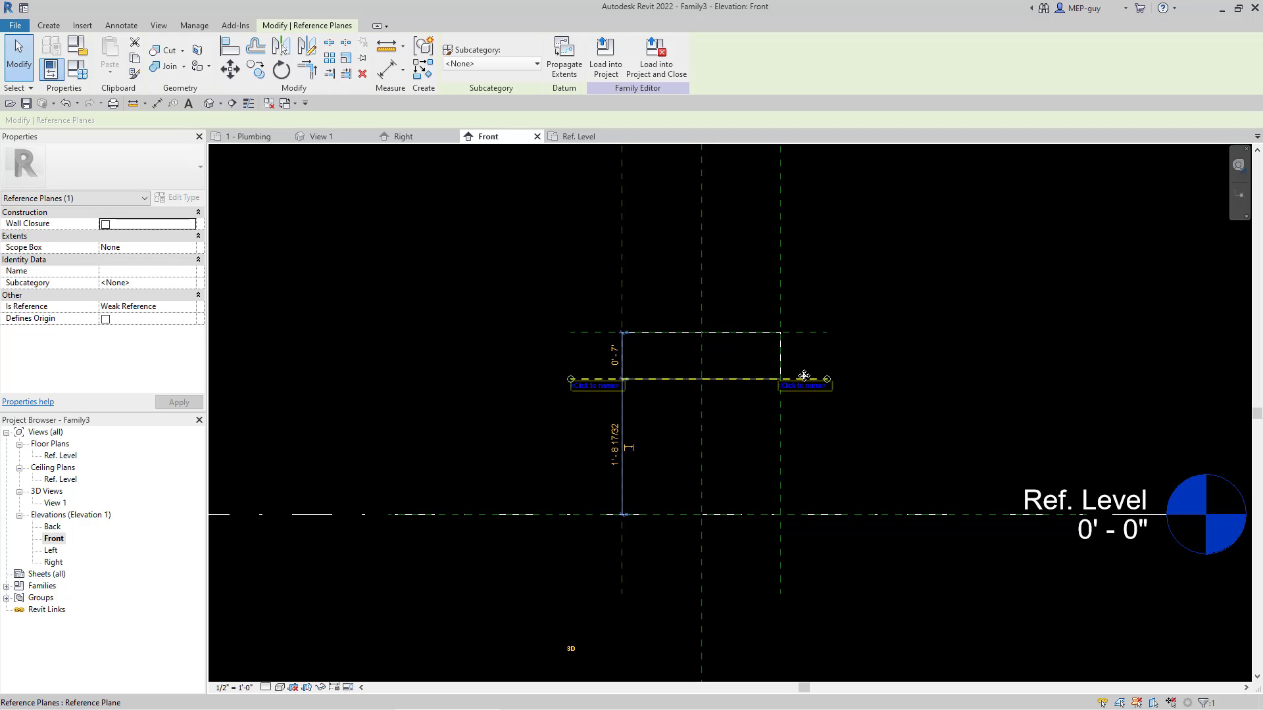
{"action": "left_click_drag", "start_coordinate": [804, 386], "coordinate": [807, 419]}
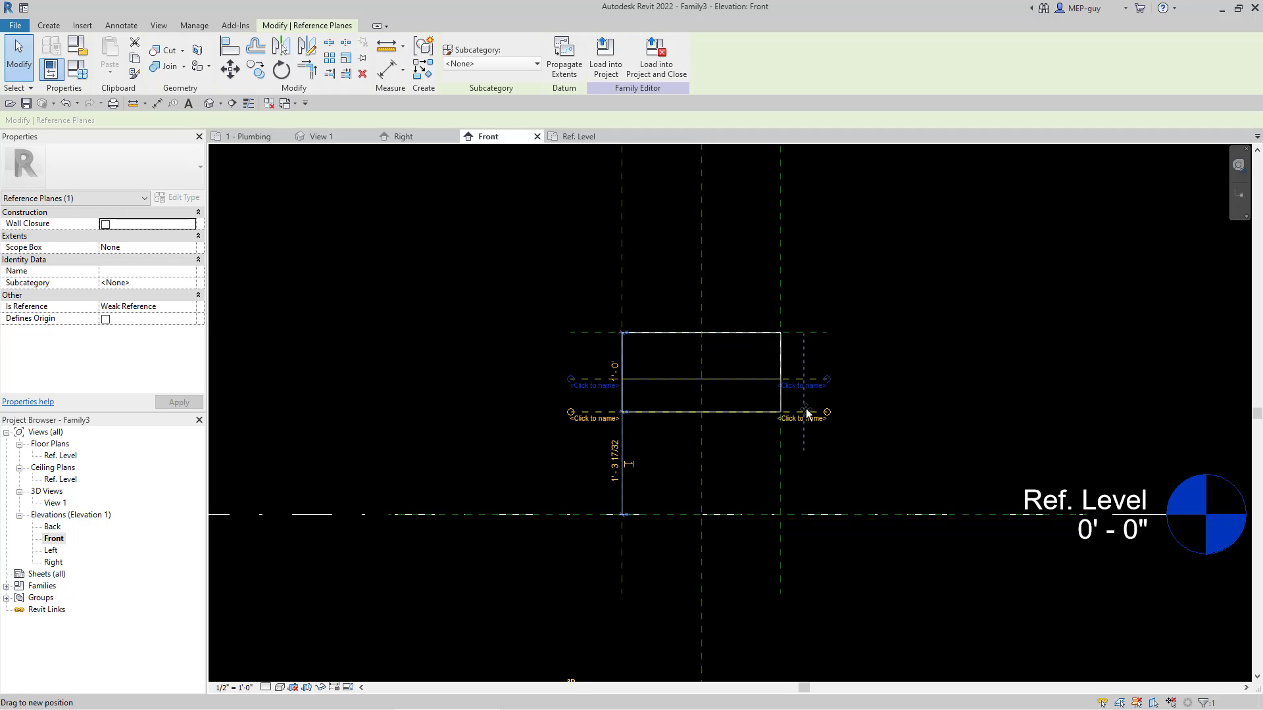
{"action": "left_click", "coordinate": [890, 365]}
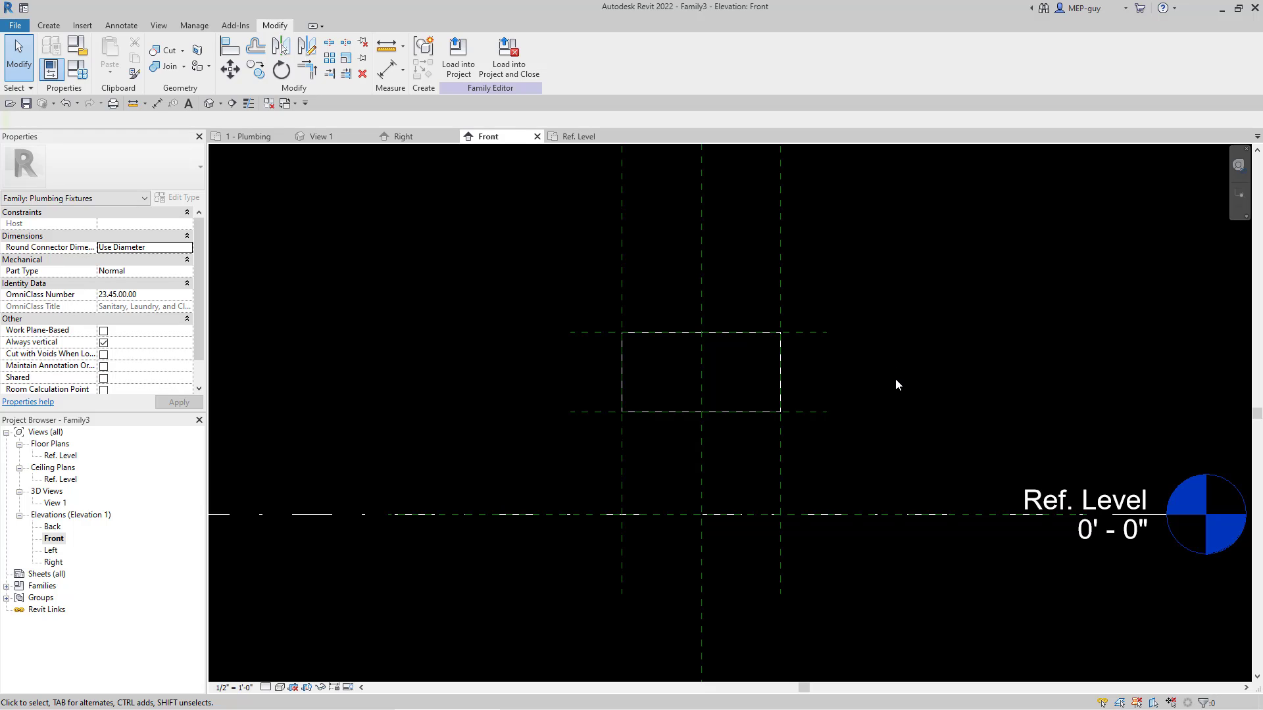
Step: Create a permanent vertical dimension from the Ref. Level to the upper reference plane and place it clear of the box's left side
{"action": "left_click", "coordinate": [113, 26]}
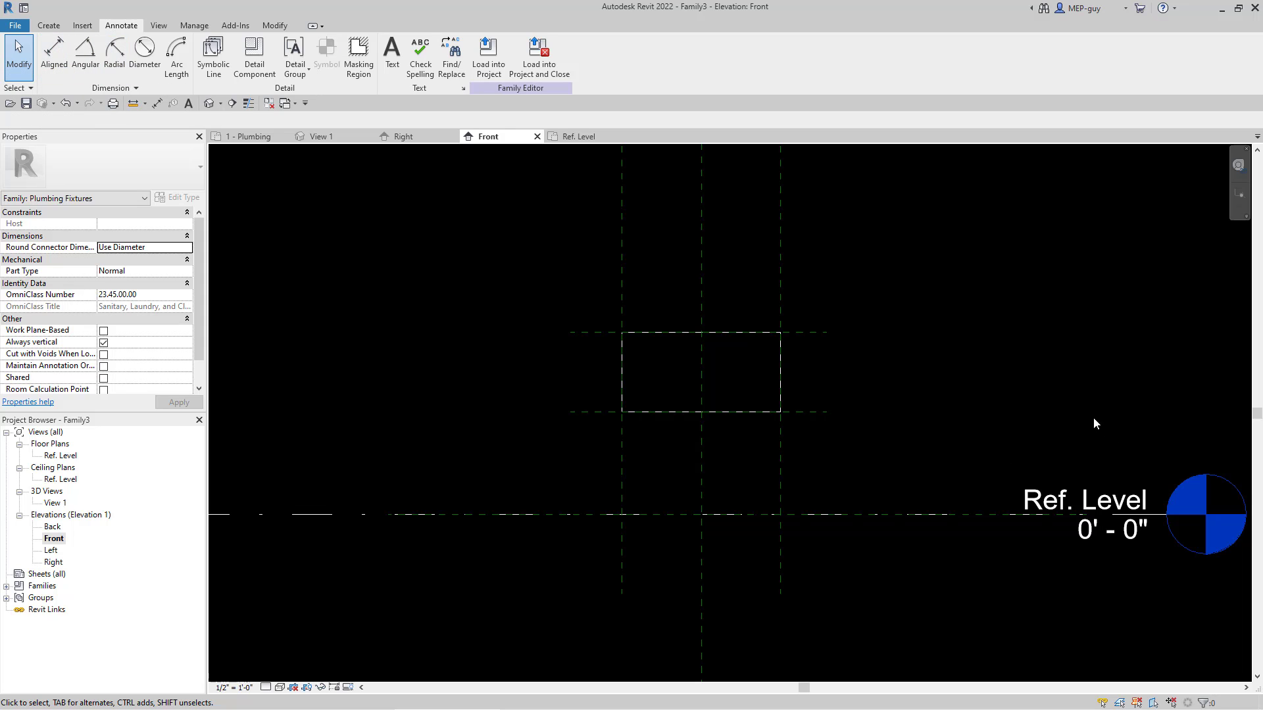
{"action": "left_click", "coordinate": [814, 333]}
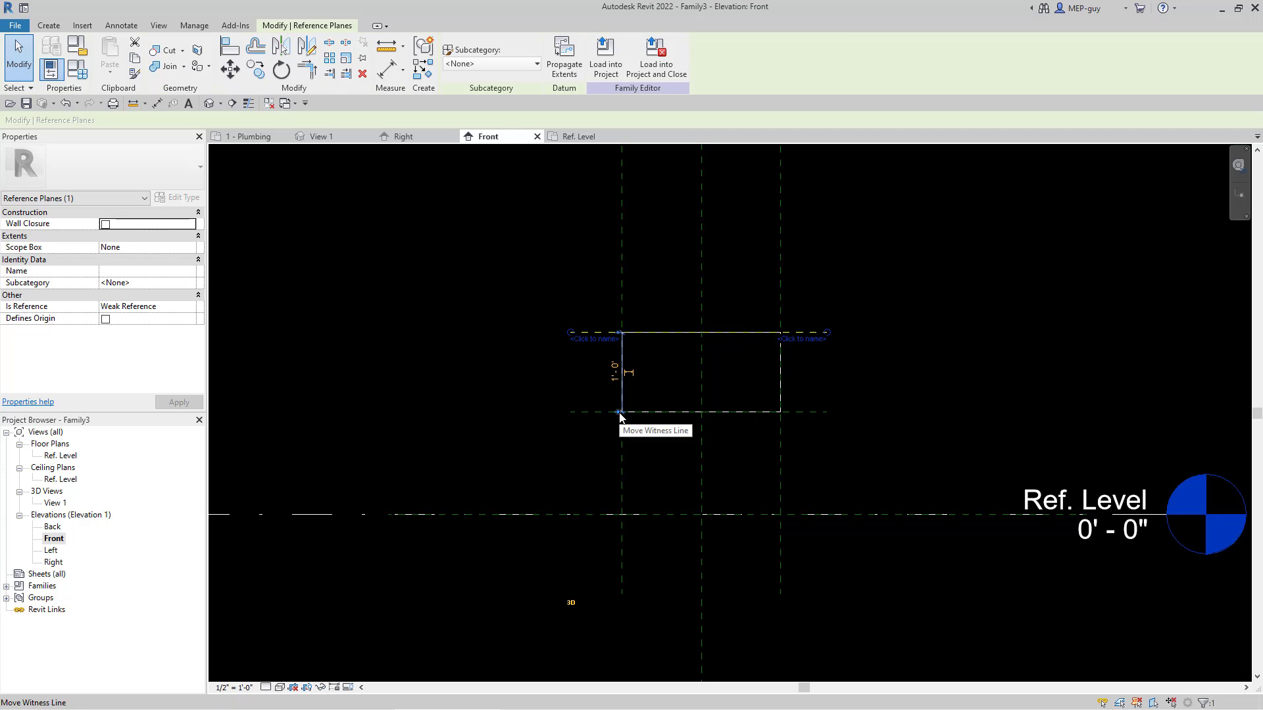
{"action": "left_click_drag", "start_coordinate": [601, 510], "coordinate": [590, 517]}
{"action": "left_click", "coordinate": [629, 425]}
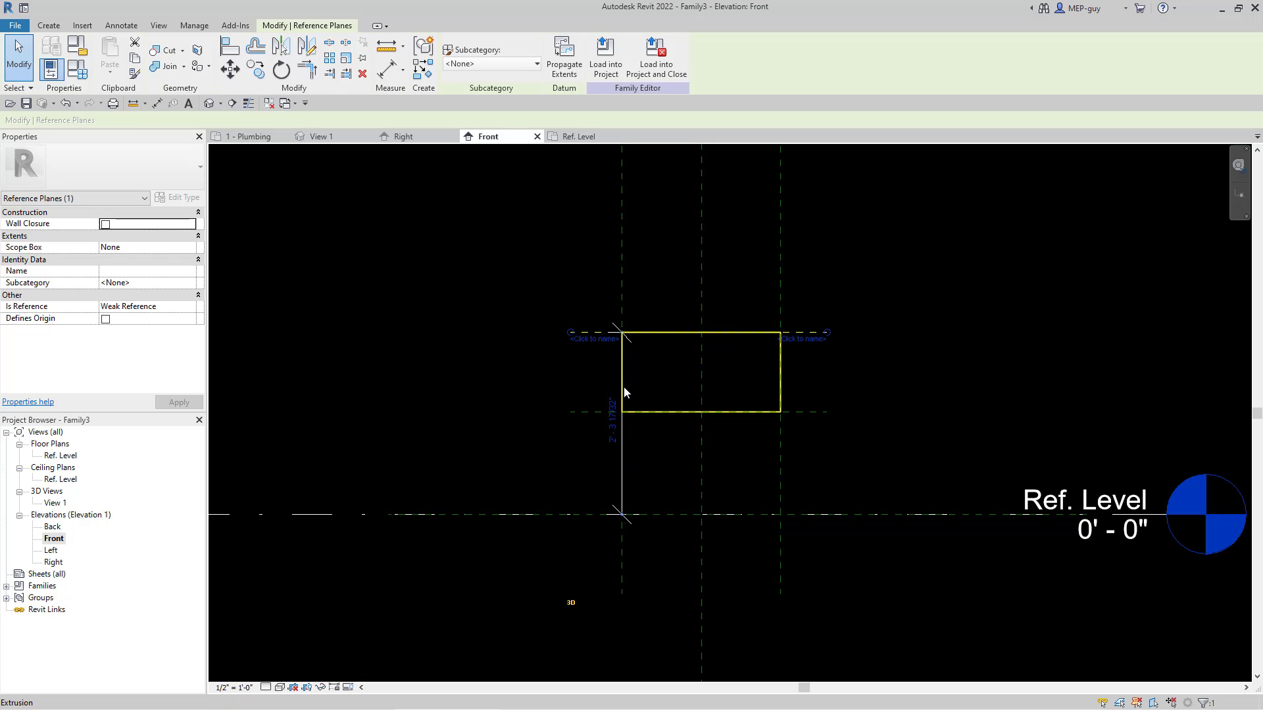
{"action": "left_click", "coordinate": [625, 459]}
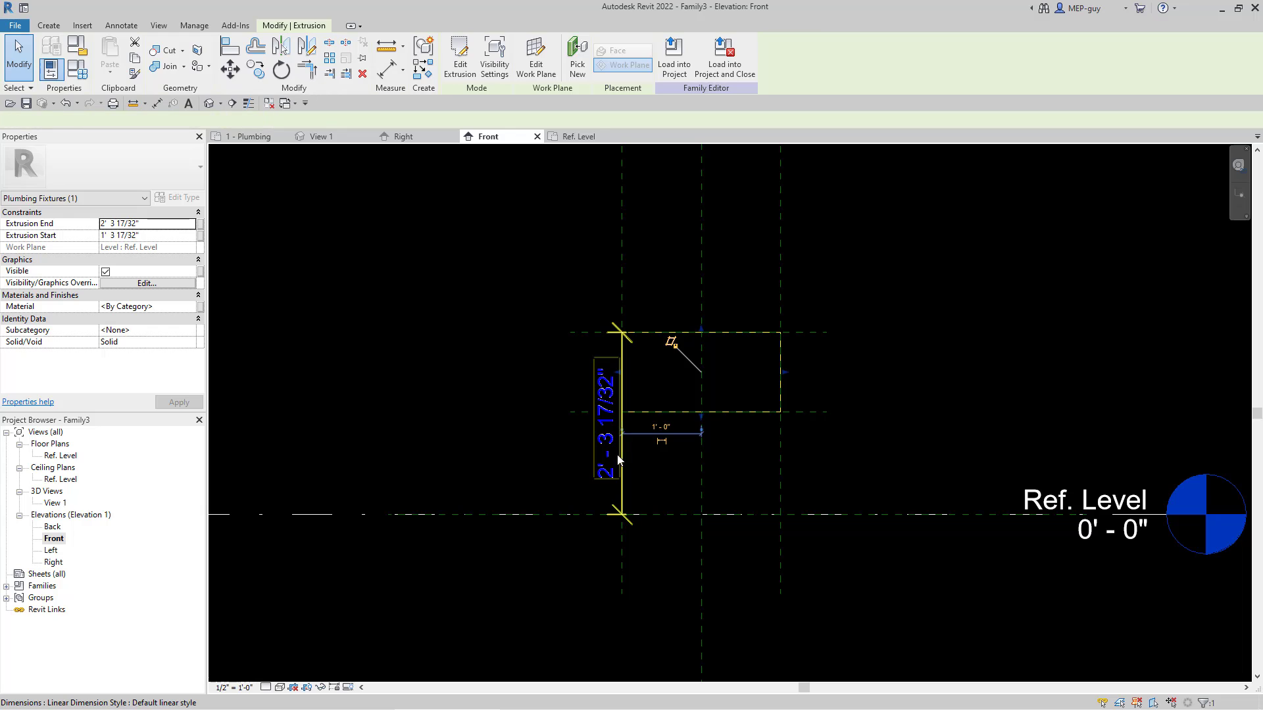
{"action": "left_click", "coordinate": [618, 459]}
{"action": "left_click_drag", "start_coordinate": [621, 451], "coordinate": [566, 451]}
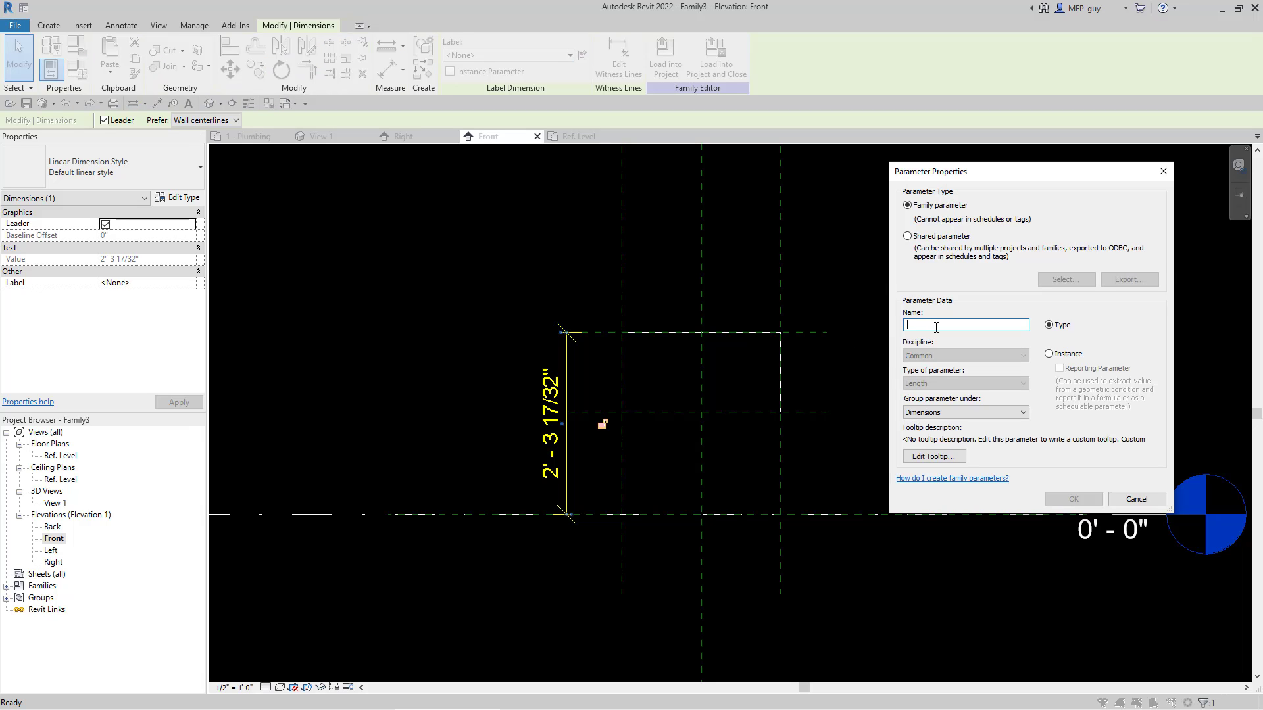
Step: Label the vertical dimension with a new type-based family parameter named SINK HEIGHT, grouped under Dimensions, and set it to 3' 0"
{"action": "type", "text": "SINK HEIGHT"}
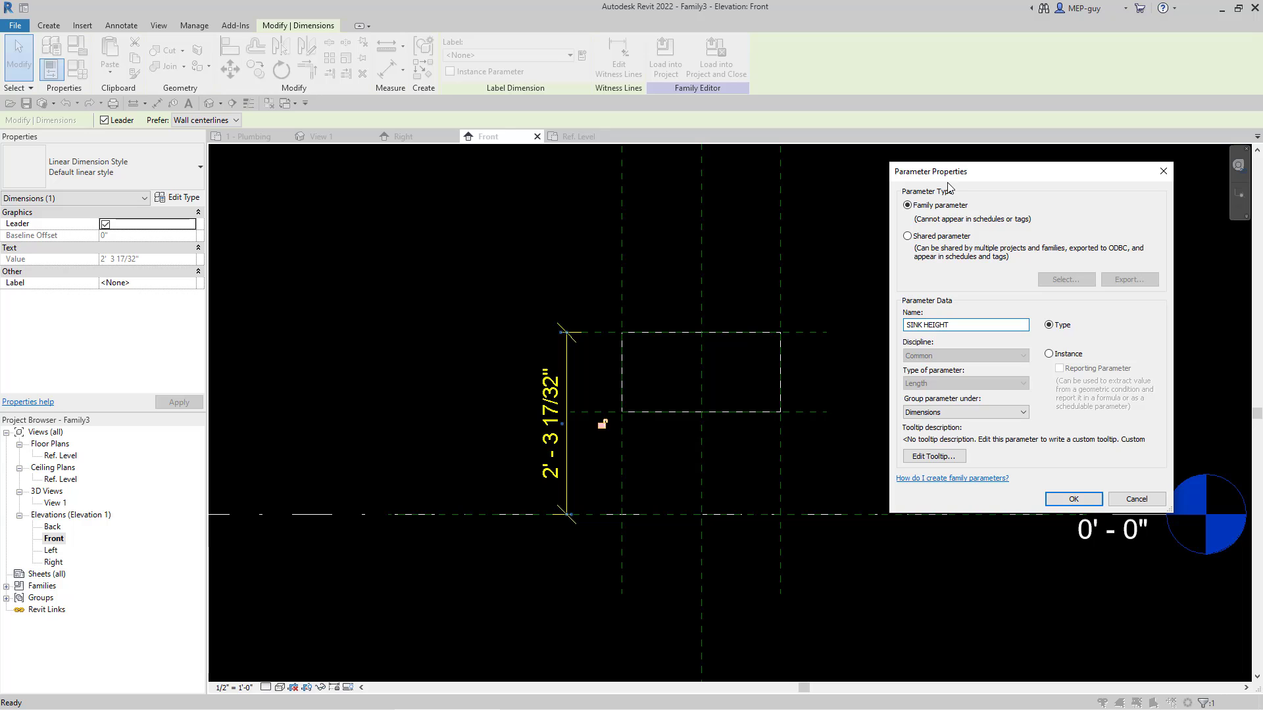
{"action": "left_click", "coordinate": [1073, 498]}
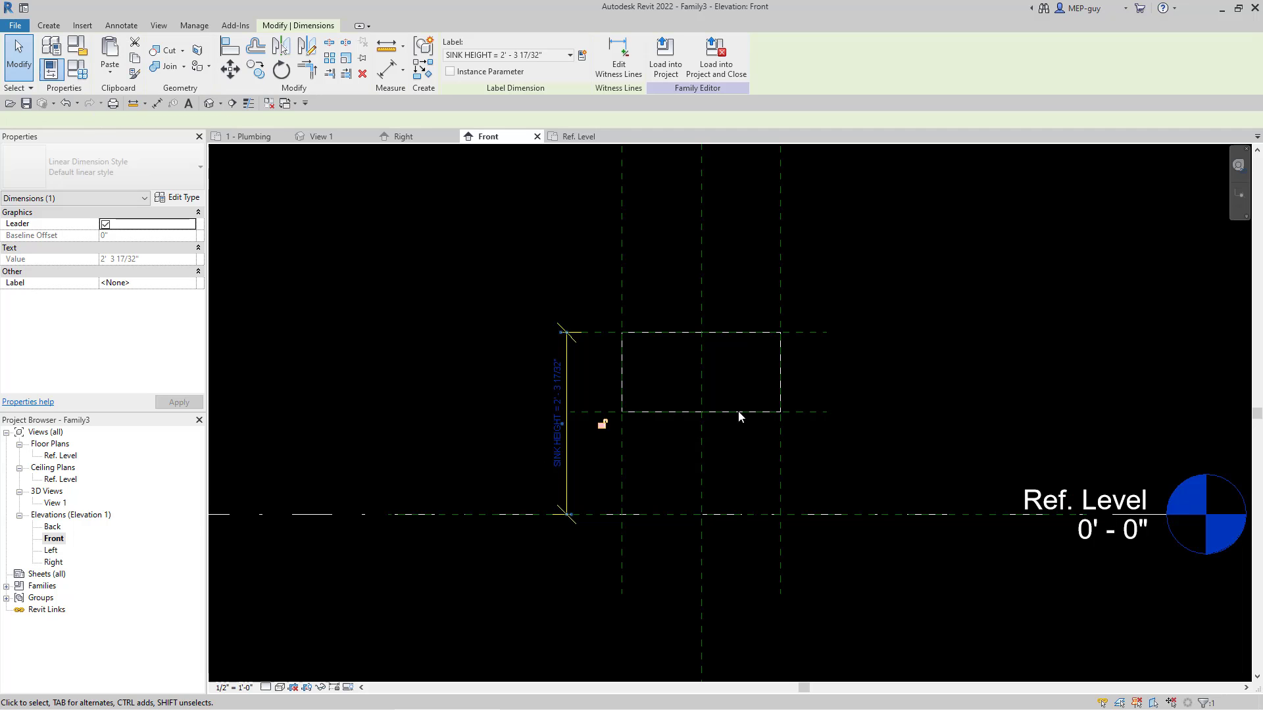
{"action": "left_click", "coordinate": [559, 401]}
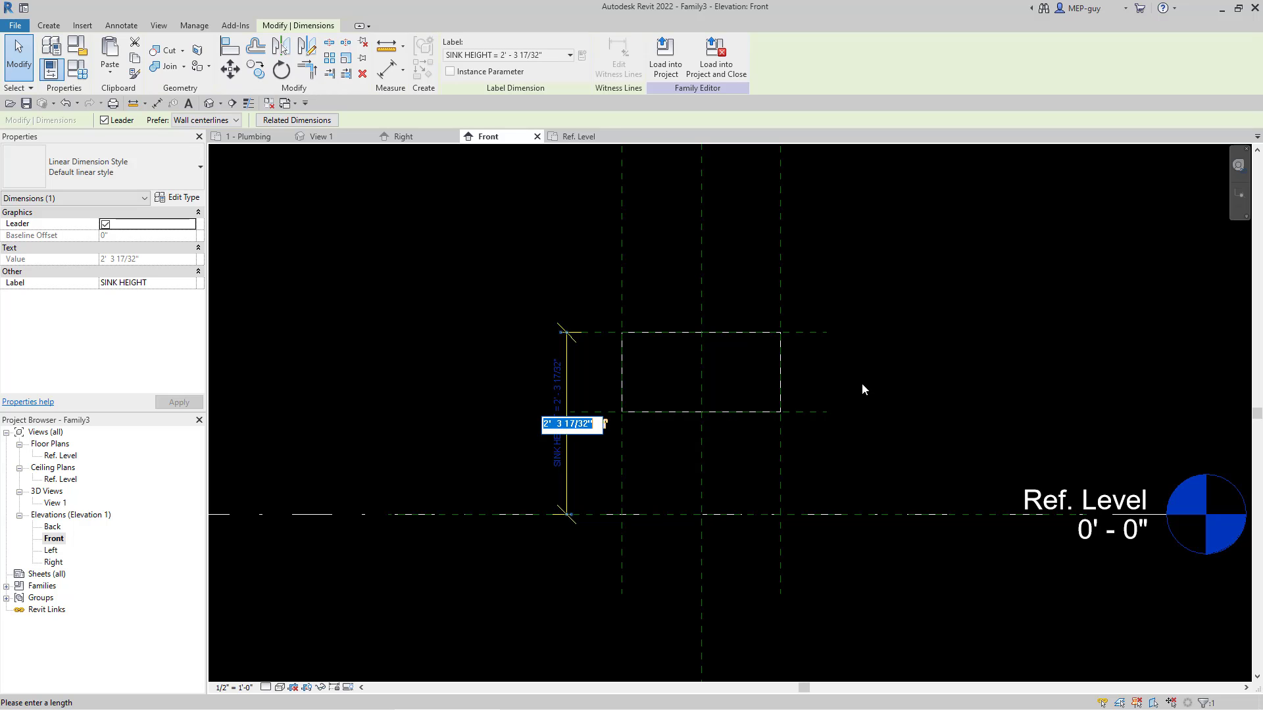
{"action": "type", "text": "3'"}
{"action": "key", "text": "Return"}
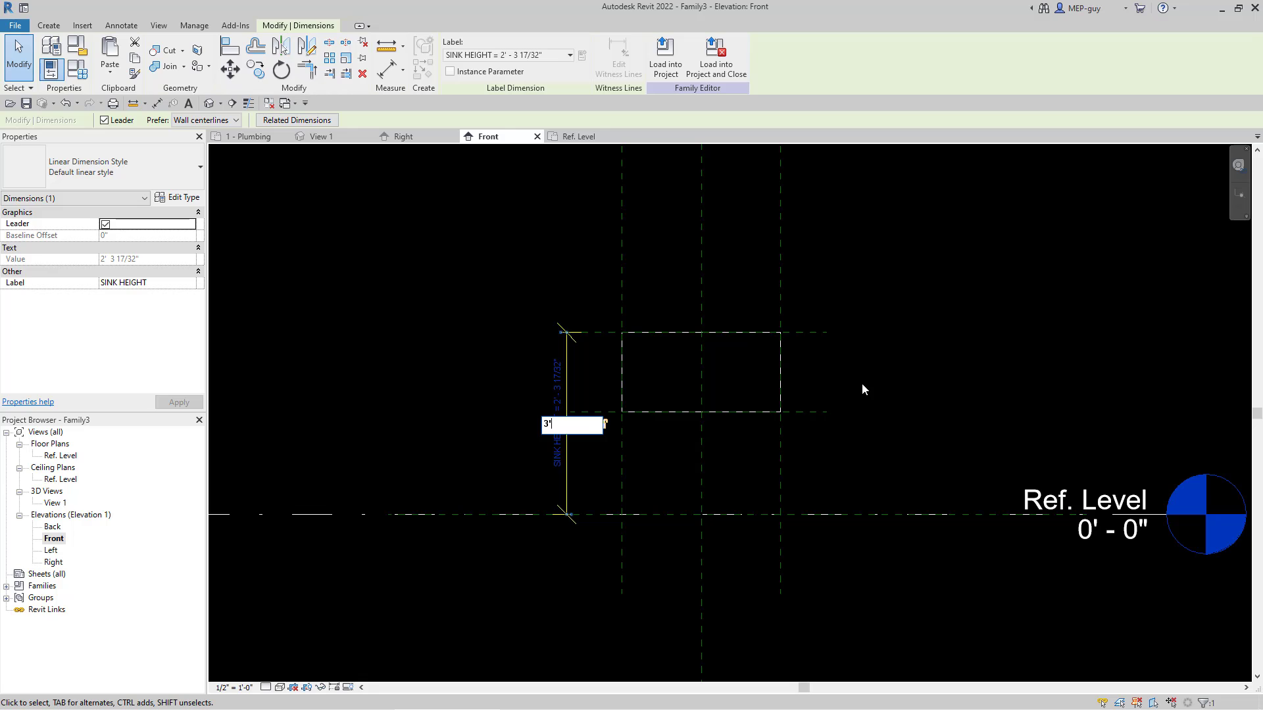
{"action": "left_click", "coordinate": [1052, 402]}
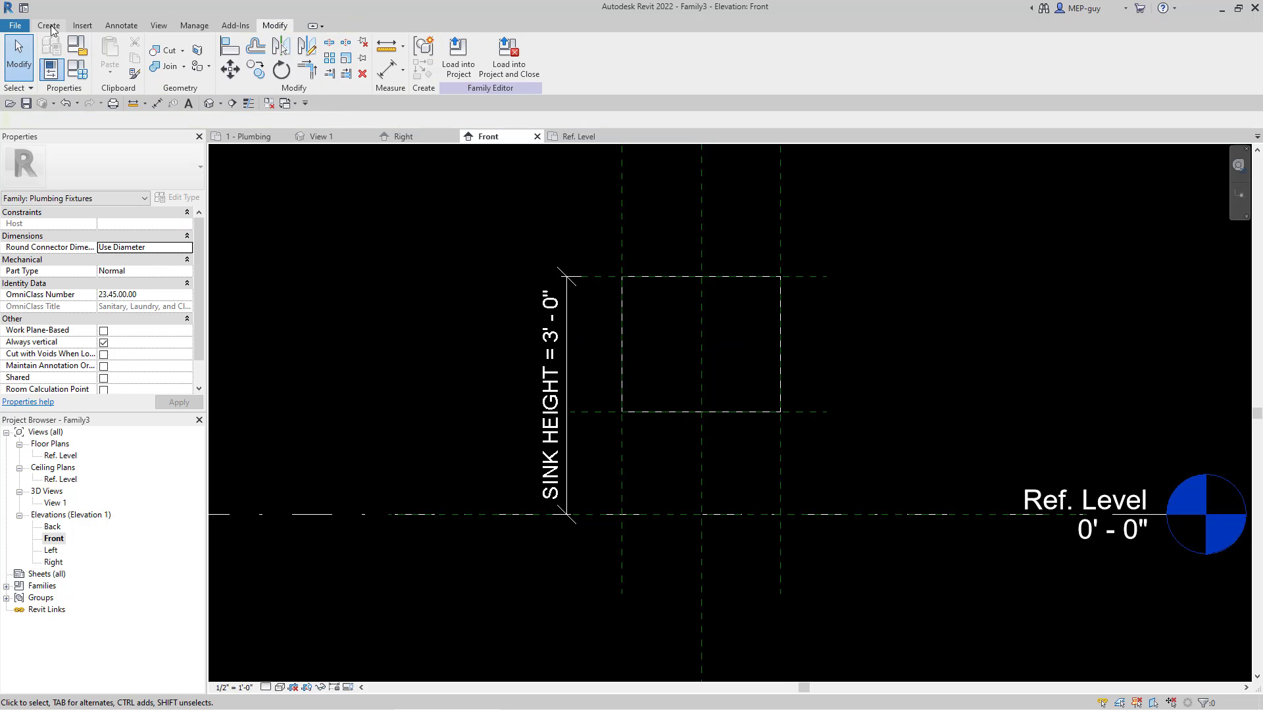
Step: Add an aligned dimension between the upper and lower horizontal reference planes and place it clear of the box's right side
{"action": "left_click", "coordinate": [121, 25]}
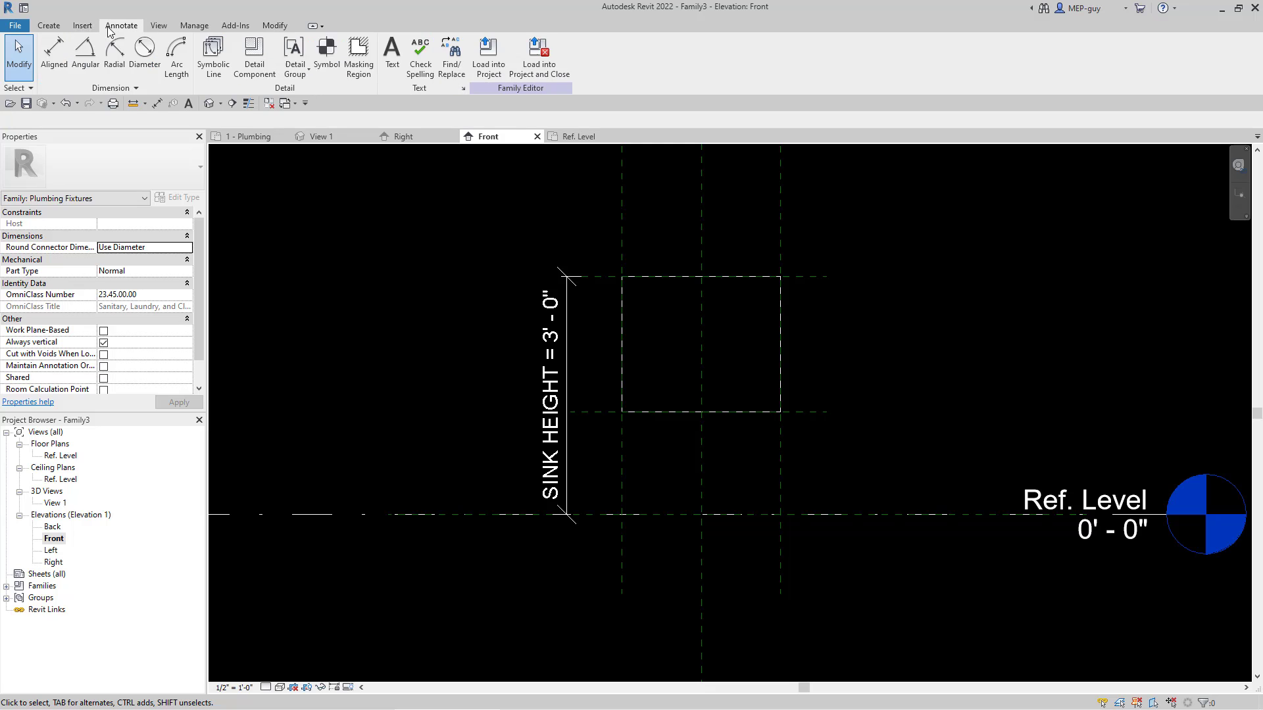
{"action": "left_click", "coordinate": [55, 57]}
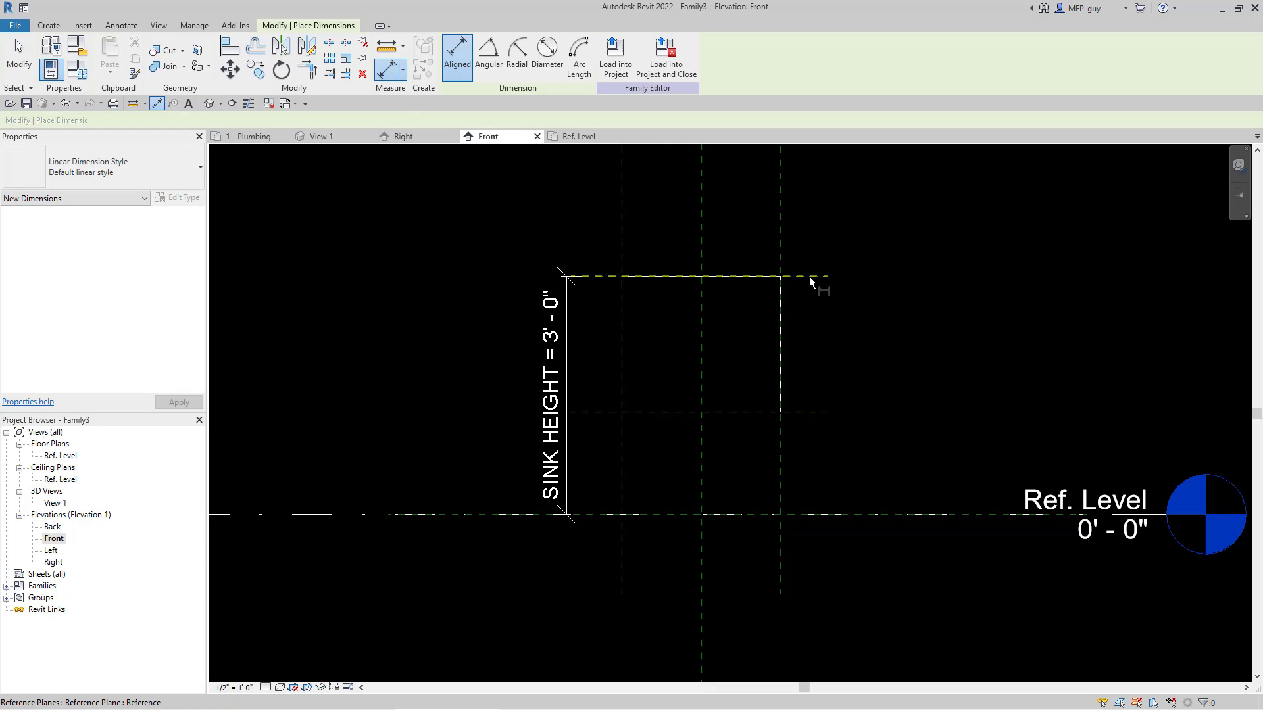
{"action": "left_click", "coordinate": [809, 277]}
{"action": "left_click", "coordinate": [807, 411]}
{"action": "left_click", "coordinate": [870, 439]}
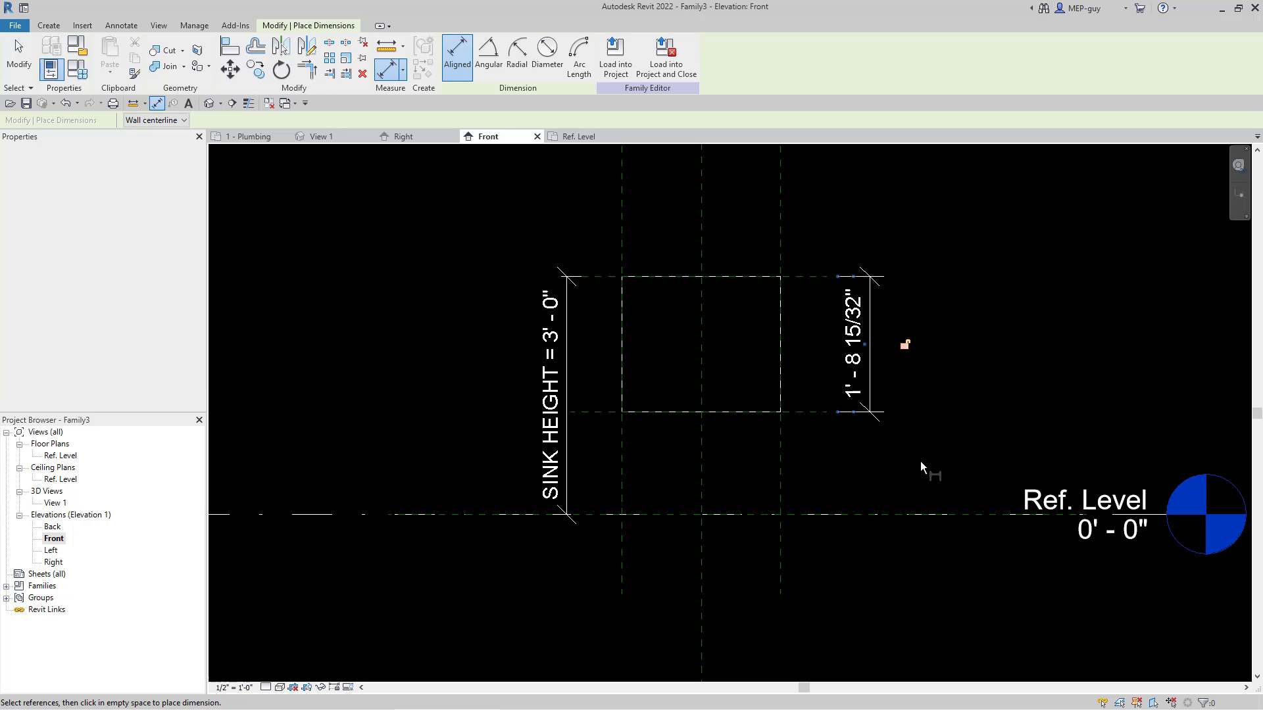
{"action": "key", "text": "Escape"}
{"action": "key", "text": "Escape"}
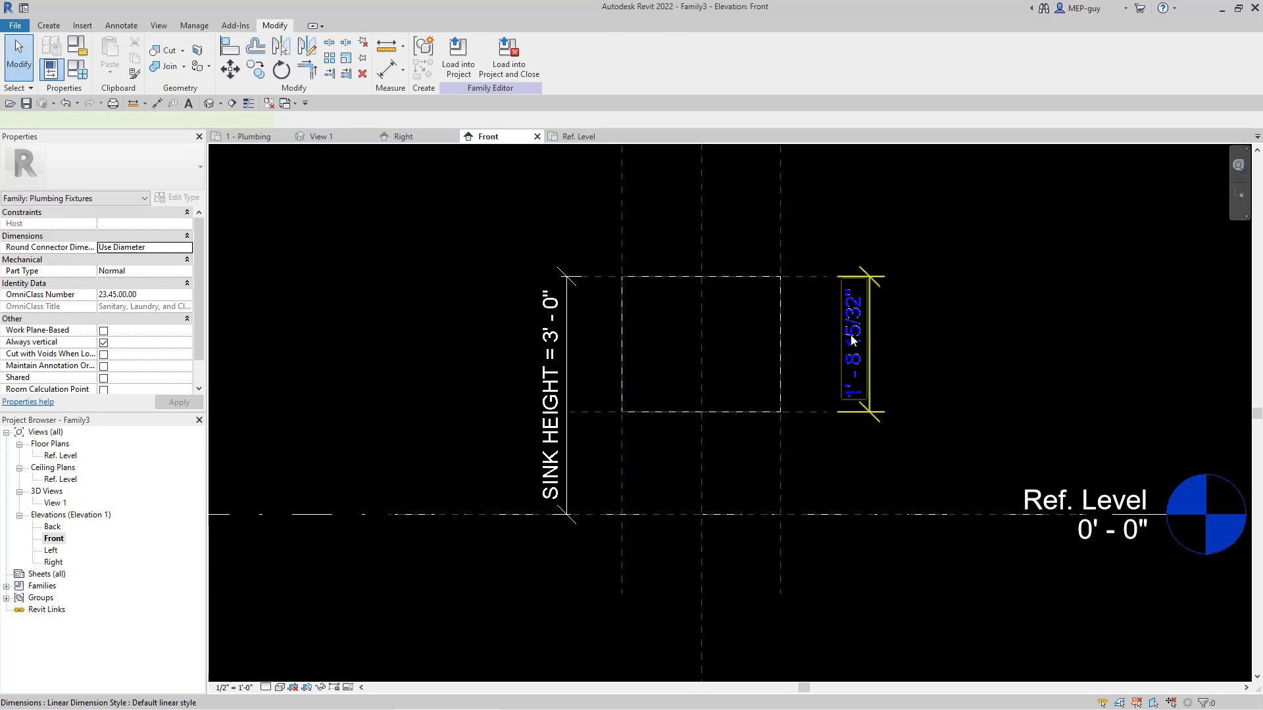
{"action": "left_click", "coordinate": [949, 333]}
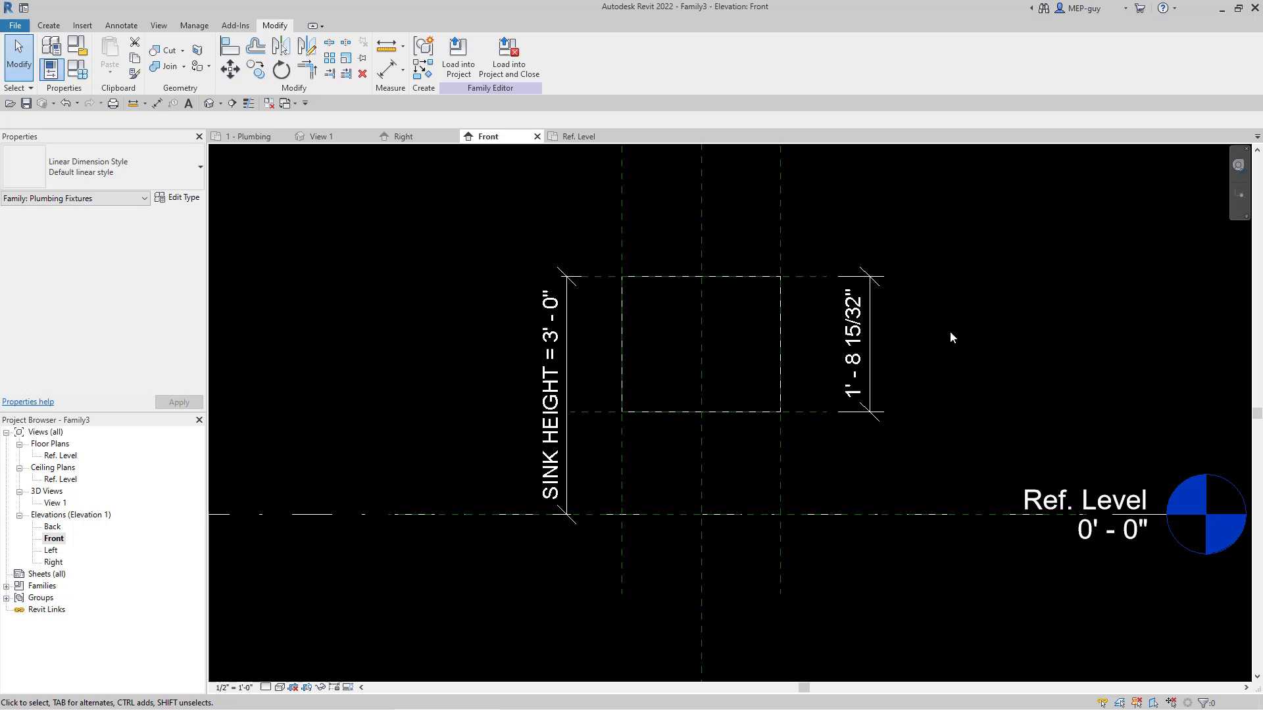
Step: Label the dimension between the two horizontal planes with a new type-based family parameter named SINK THICKNESS, grouped under Dimensions, and set it to 4"
{"action": "left_click", "coordinate": [898, 316]}
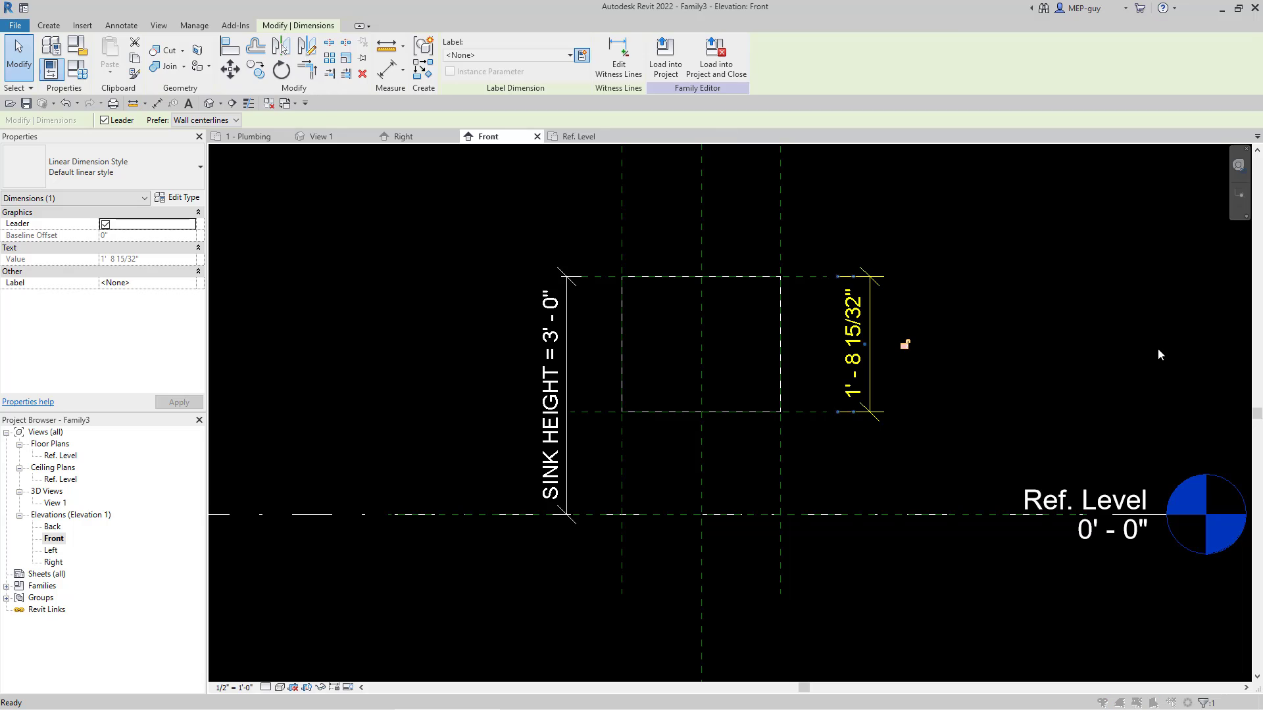
{"action": "type", "text": "SINK THICKNESS"}
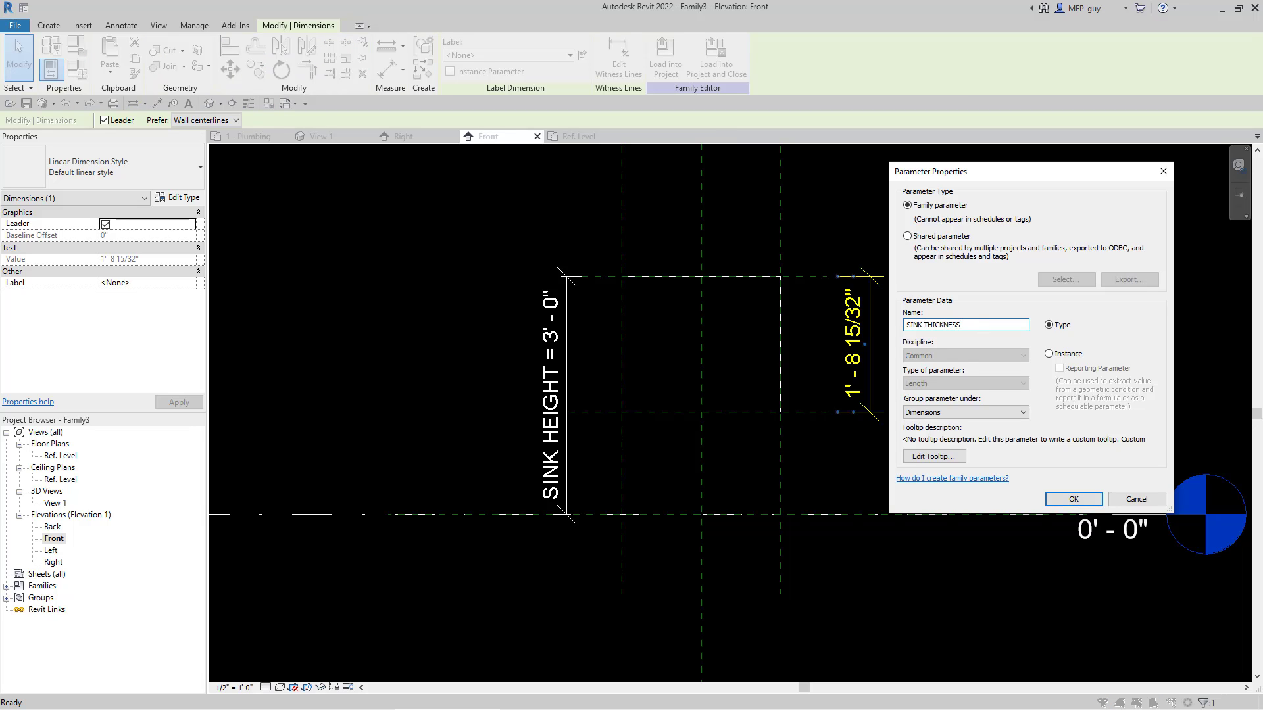
{"action": "key", "text": "Return"}
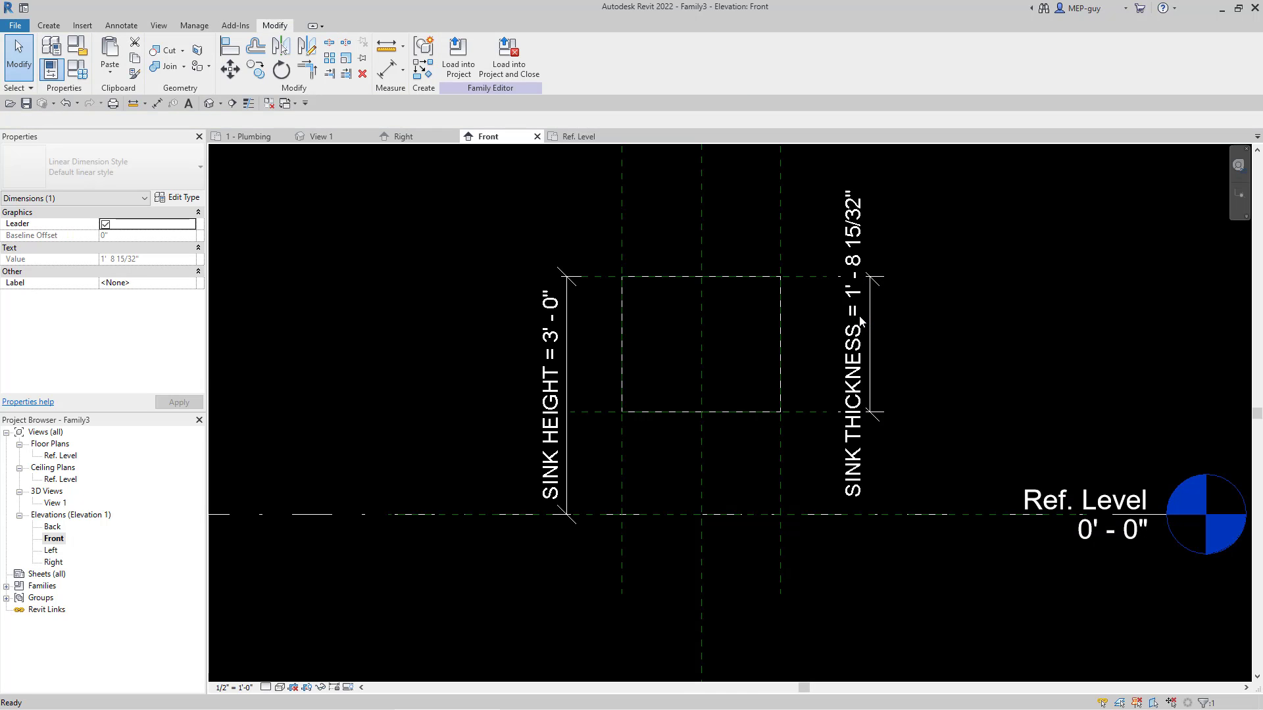
{"action": "left_click", "coordinate": [855, 332]}
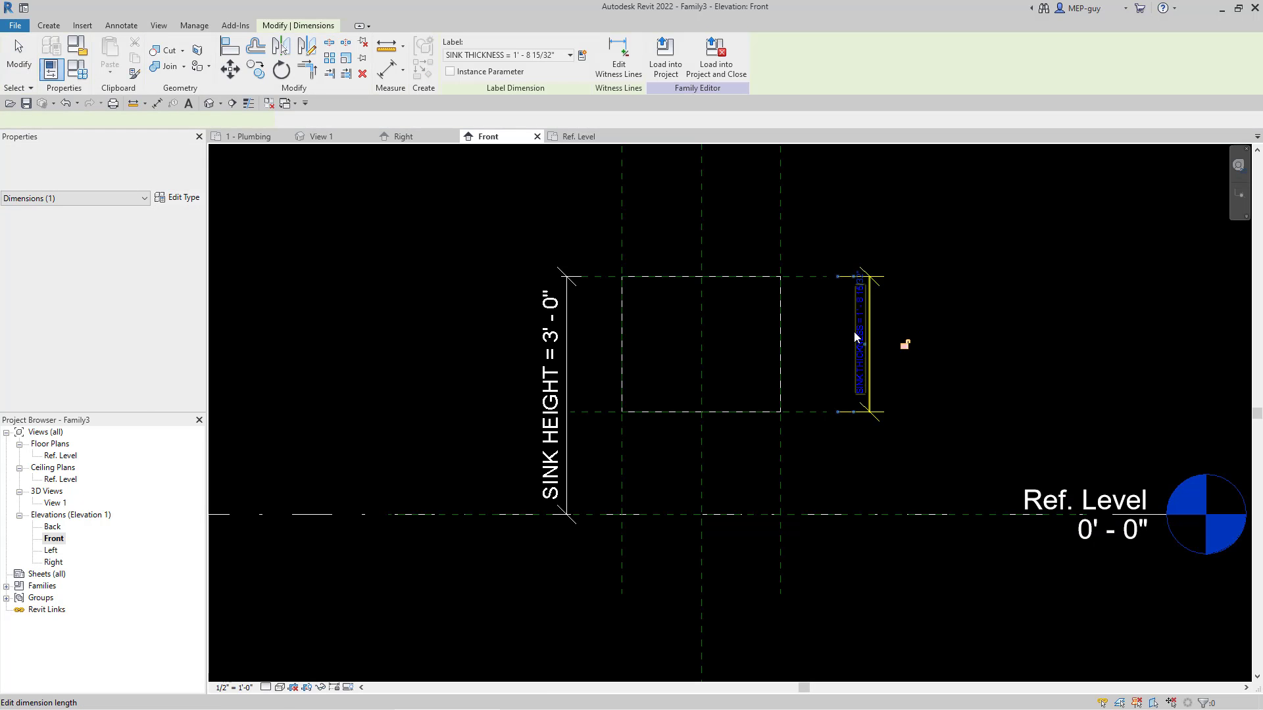
{"action": "left_click", "coordinate": [860, 332]}
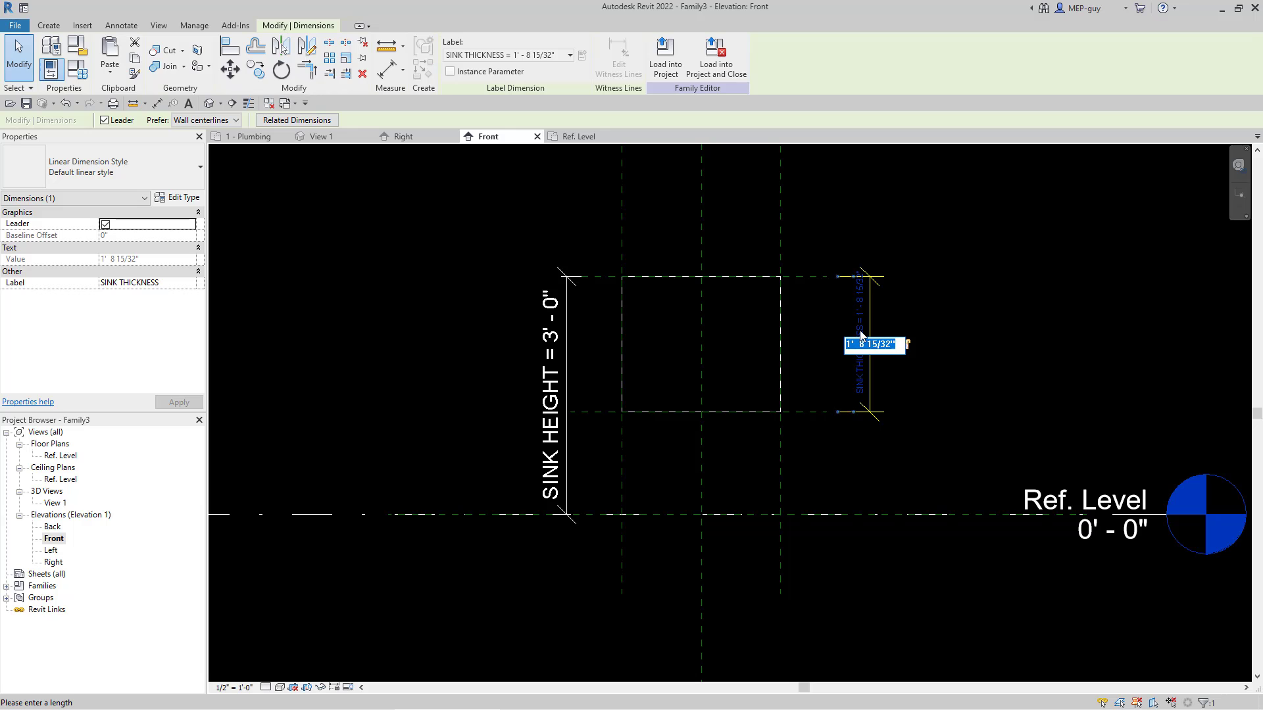
{"action": "type", "text": "4"}
{"action": "left_click", "coordinate": [967, 411]}
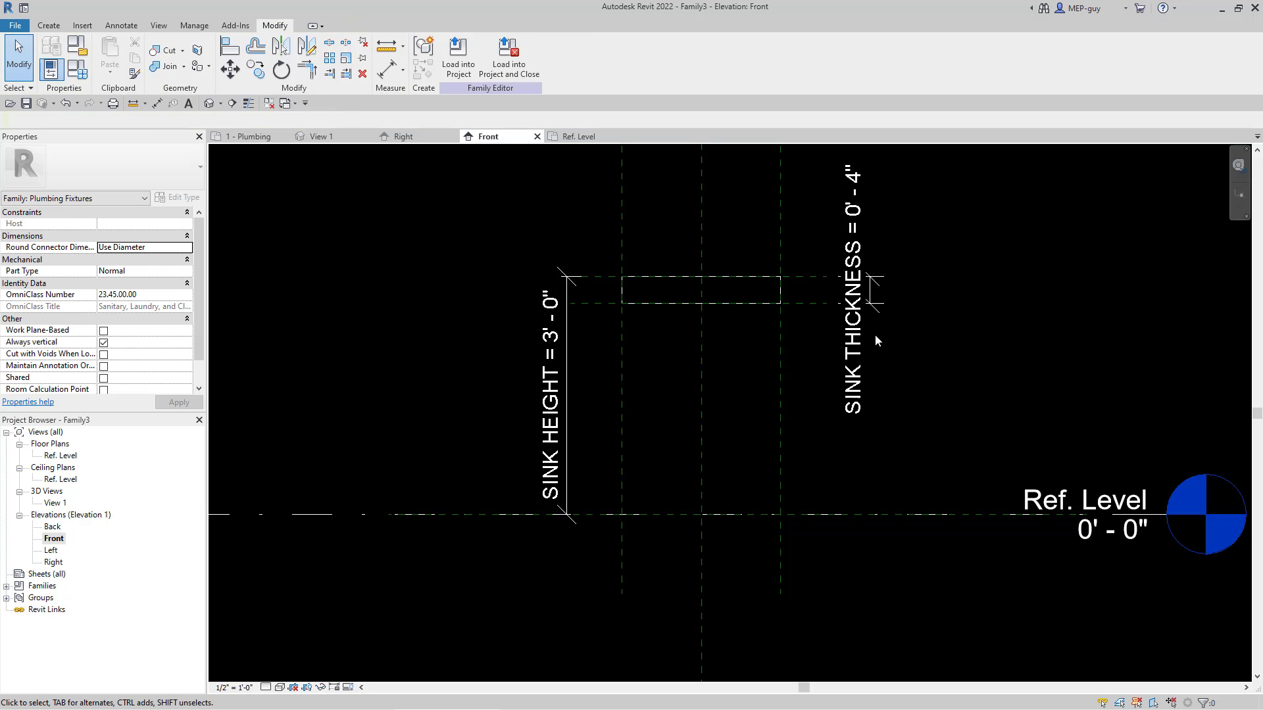
Step: Try moving the upper horizontal reference plane down to a SINK HEIGHT of 2' 1 1/2", and undo the move
{"action": "scroll", "coordinate": [833, 294], "scroll_direction": "up", "scroll_amount": 2}
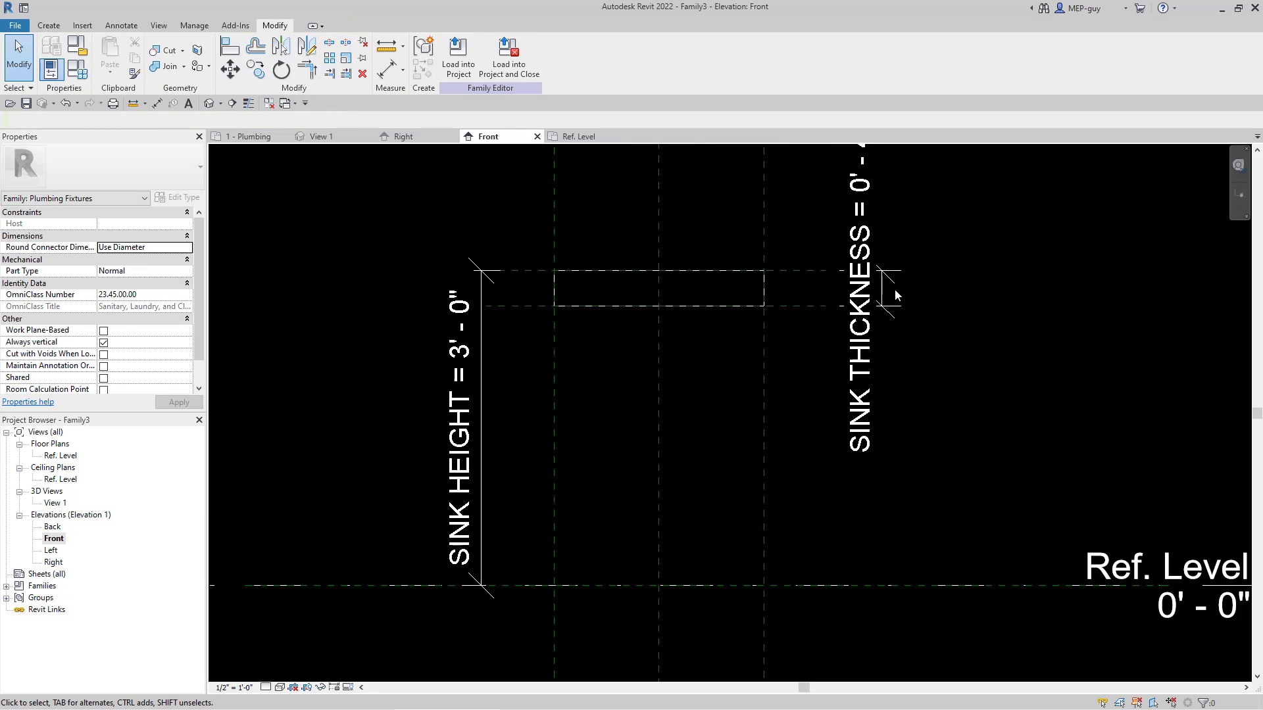
{"action": "left_click", "coordinate": [950, 394]}
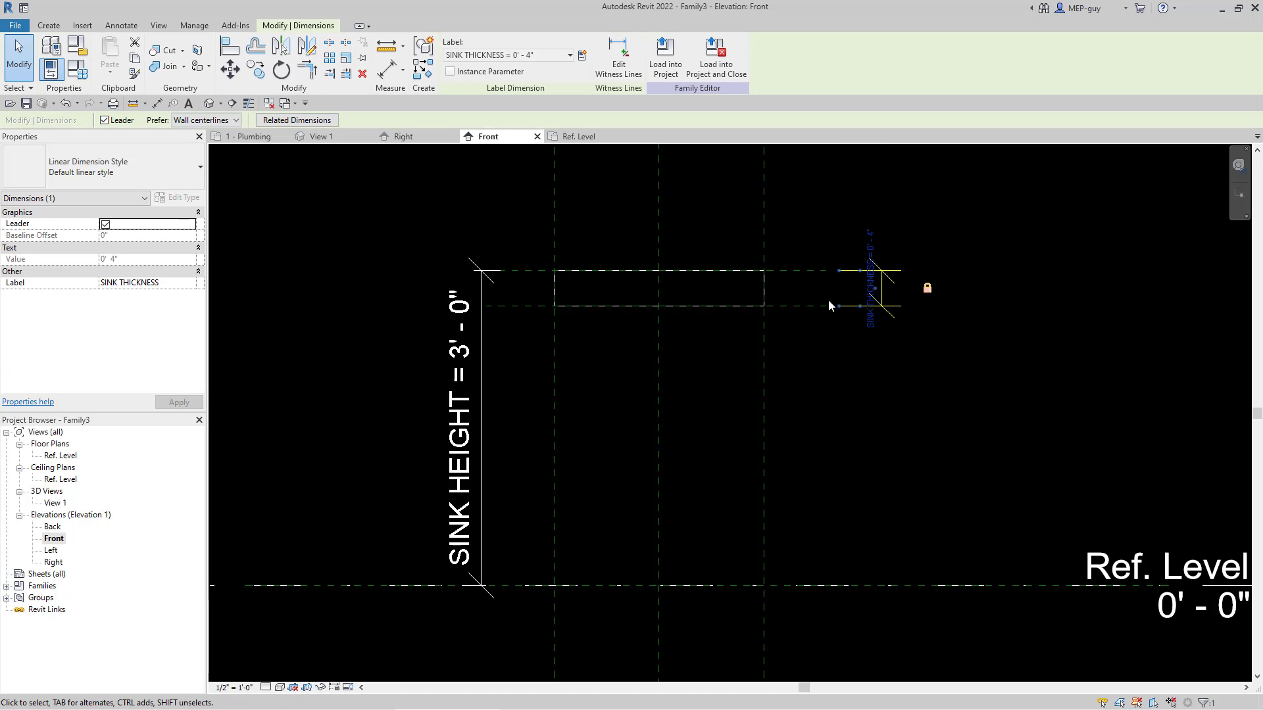
{"action": "left_click", "coordinate": [891, 408]}
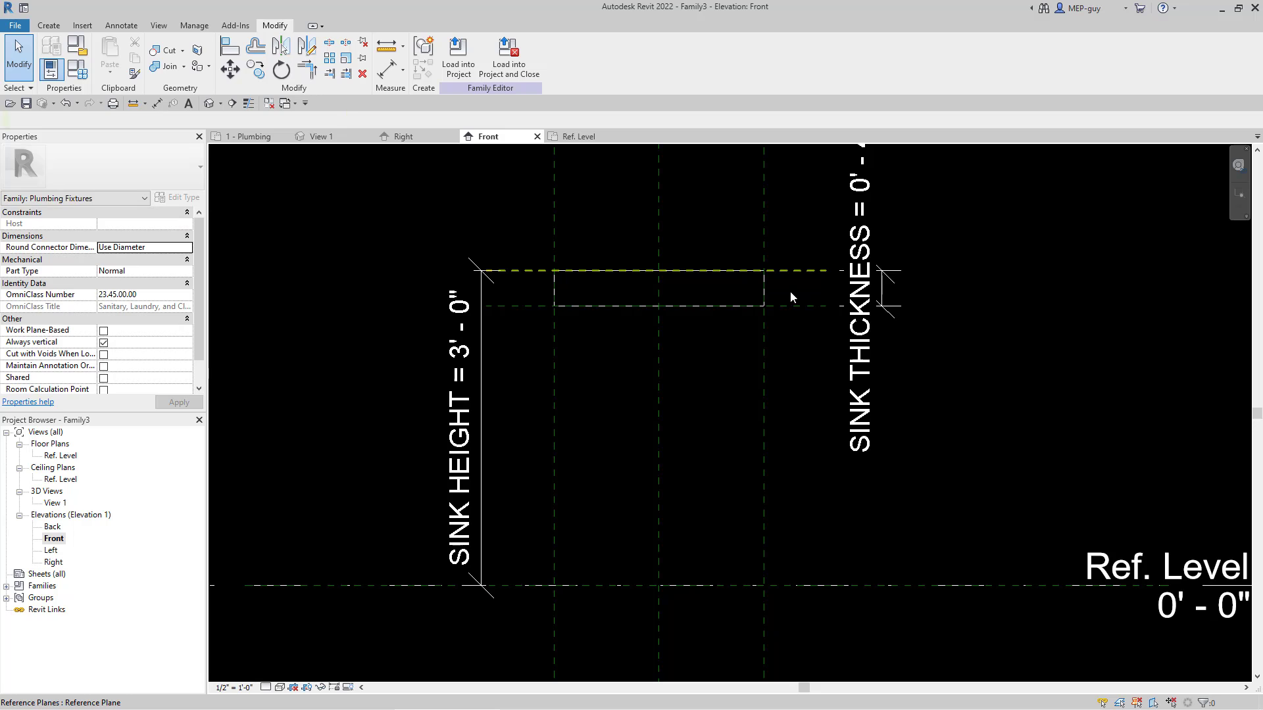
{"action": "left_click", "coordinate": [780, 277]}
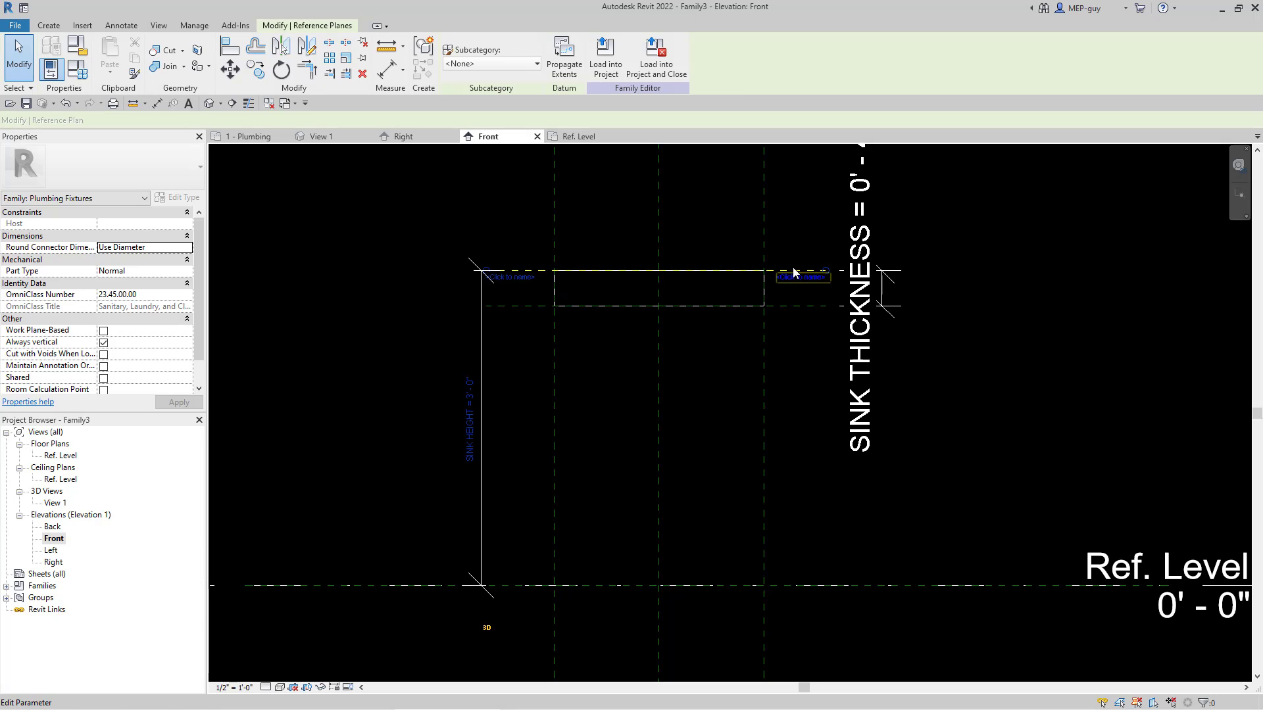
{"action": "key", "text": "Escape"}
{"action": "left_click", "coordinate": [794, 270]}
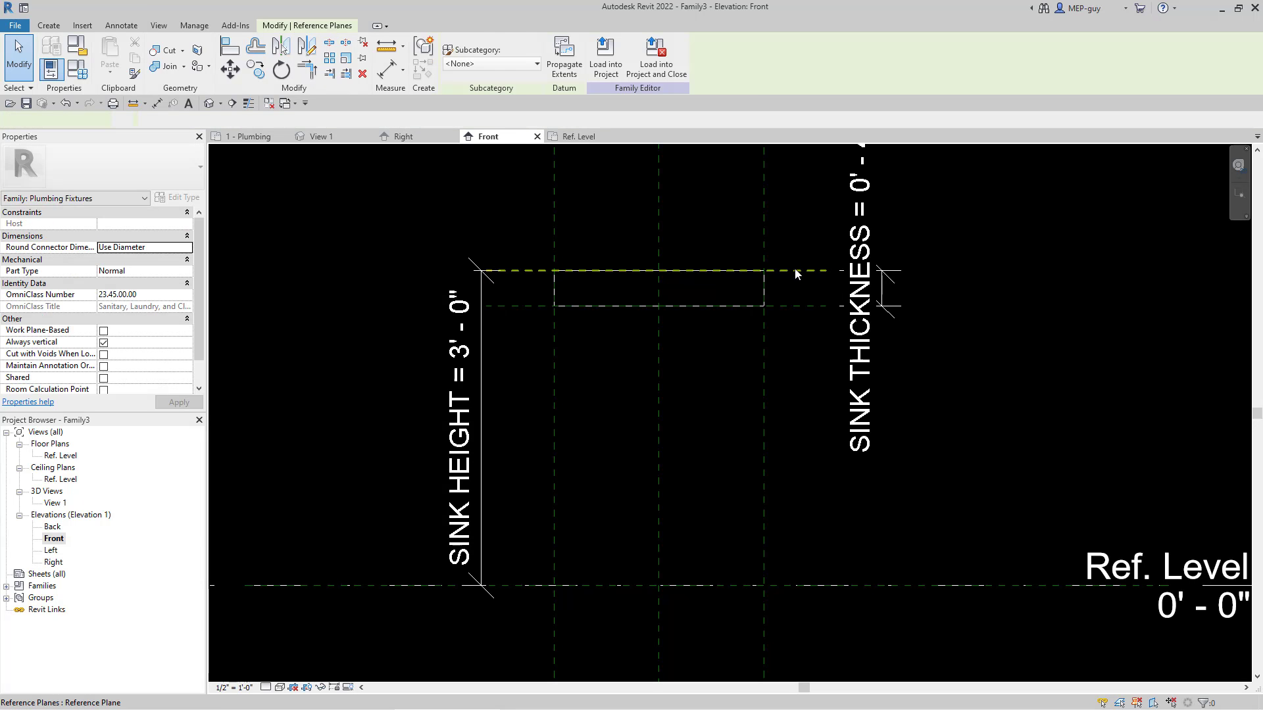
{"action": "left_click_drag", "start_coordinate": [795, 271], "coordinate": [794, 363]}
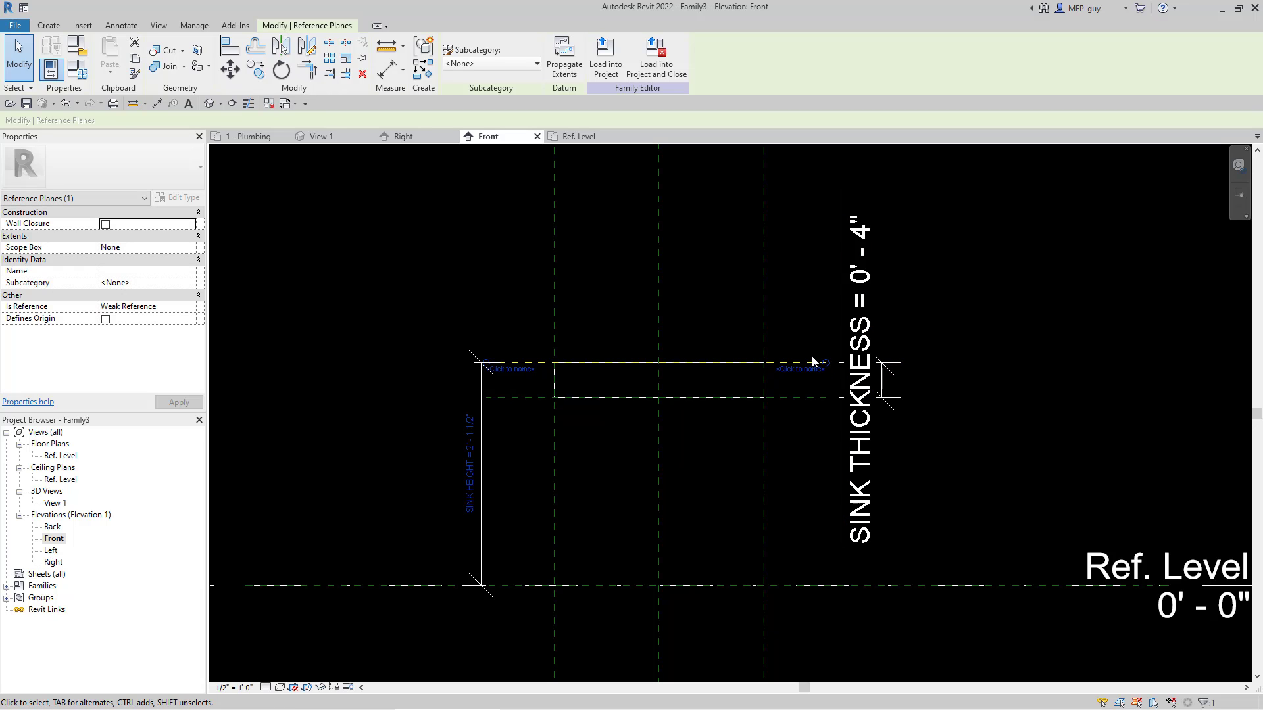
{"action": "key", "text": "ctrl+z"}
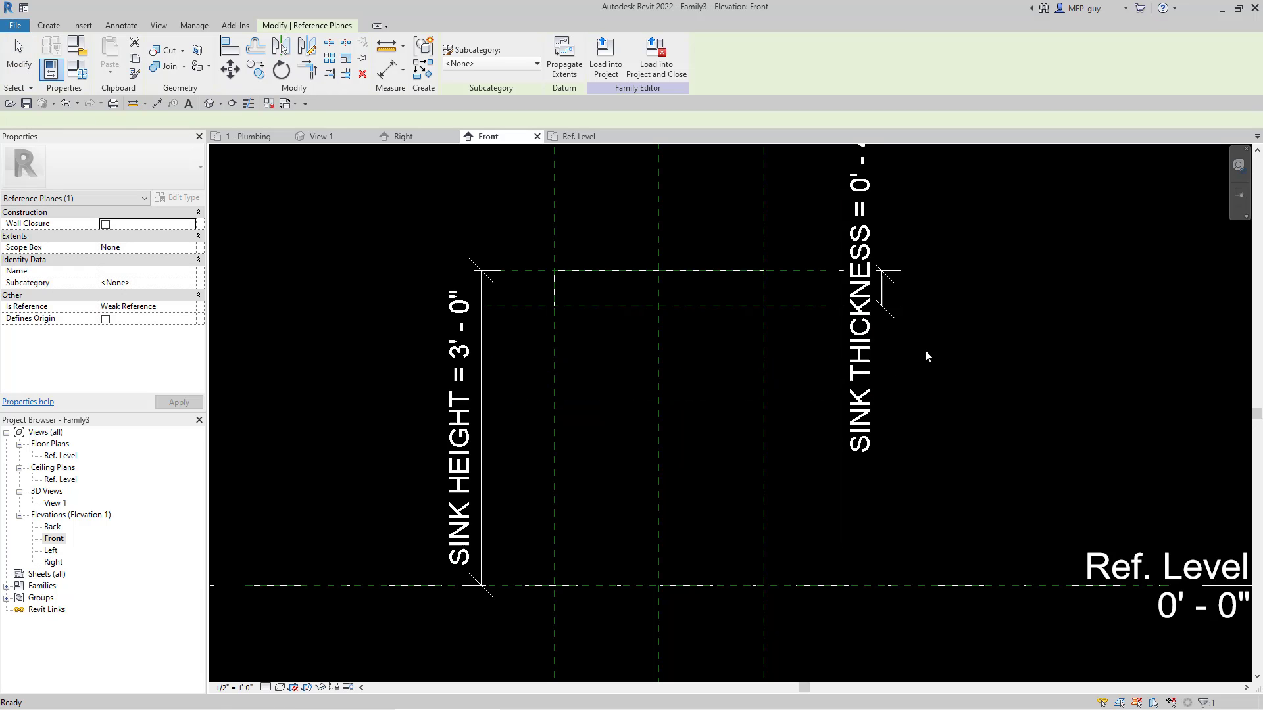
{"action": "scroll", "coordinate": [845, 500], "scroll_direction": "down", "scroll_amount": 2}
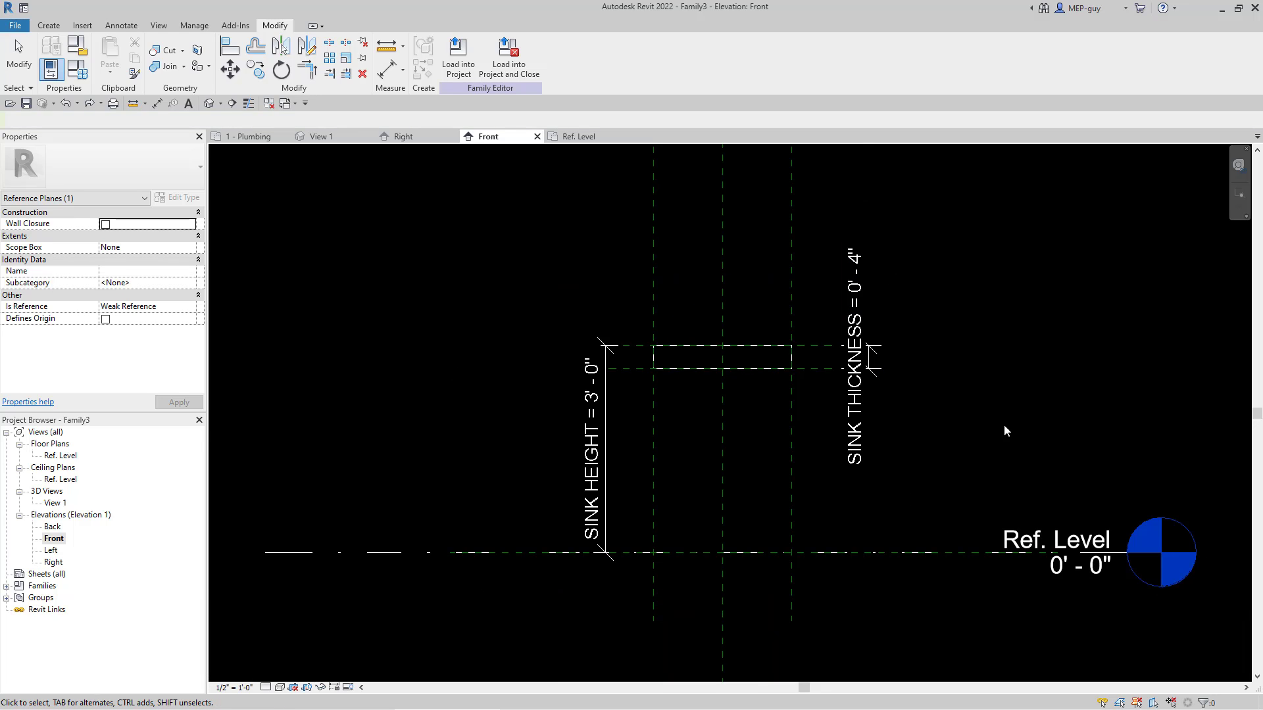
{"action": "left_click", "coordinate": [948, 445]}
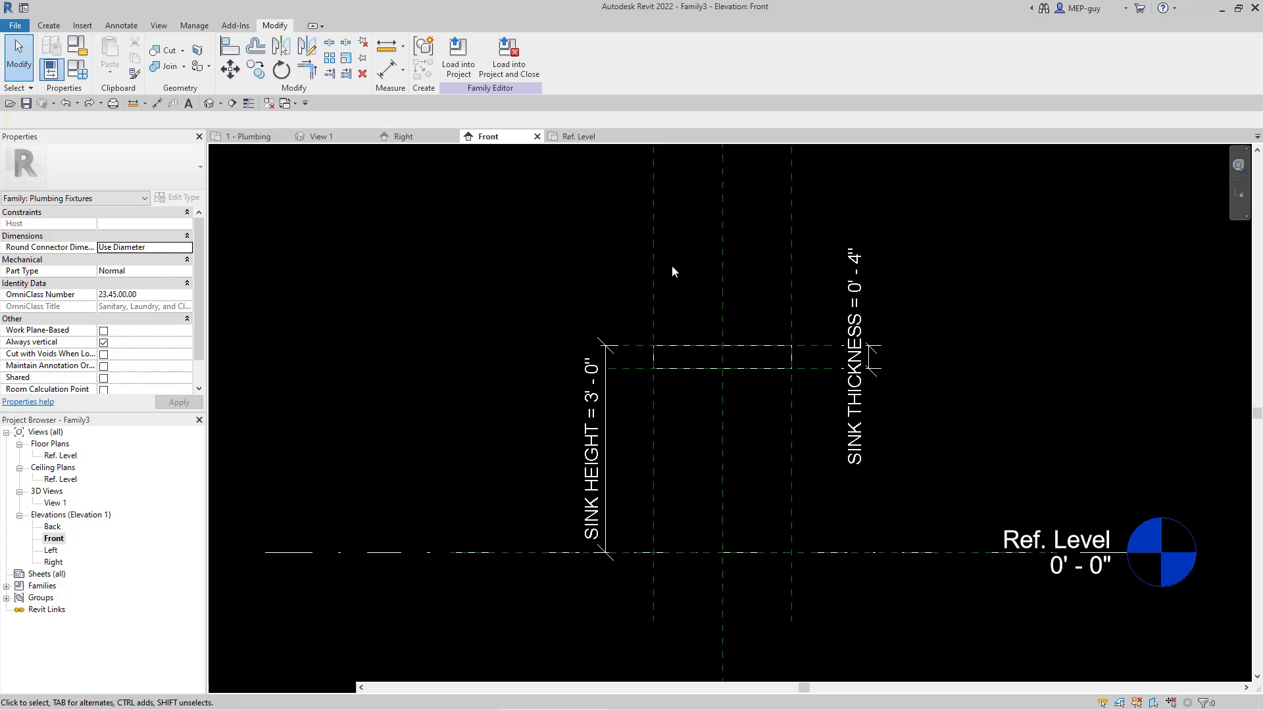
Step: Draw a horizontal reference plane below the box, between it and the Ref. Level, extending past both outer vertical reference planes
{"action": "left_click", "coordinate": [654, 266]}
{"action": "right_click", "coordinate": [654, 264]}
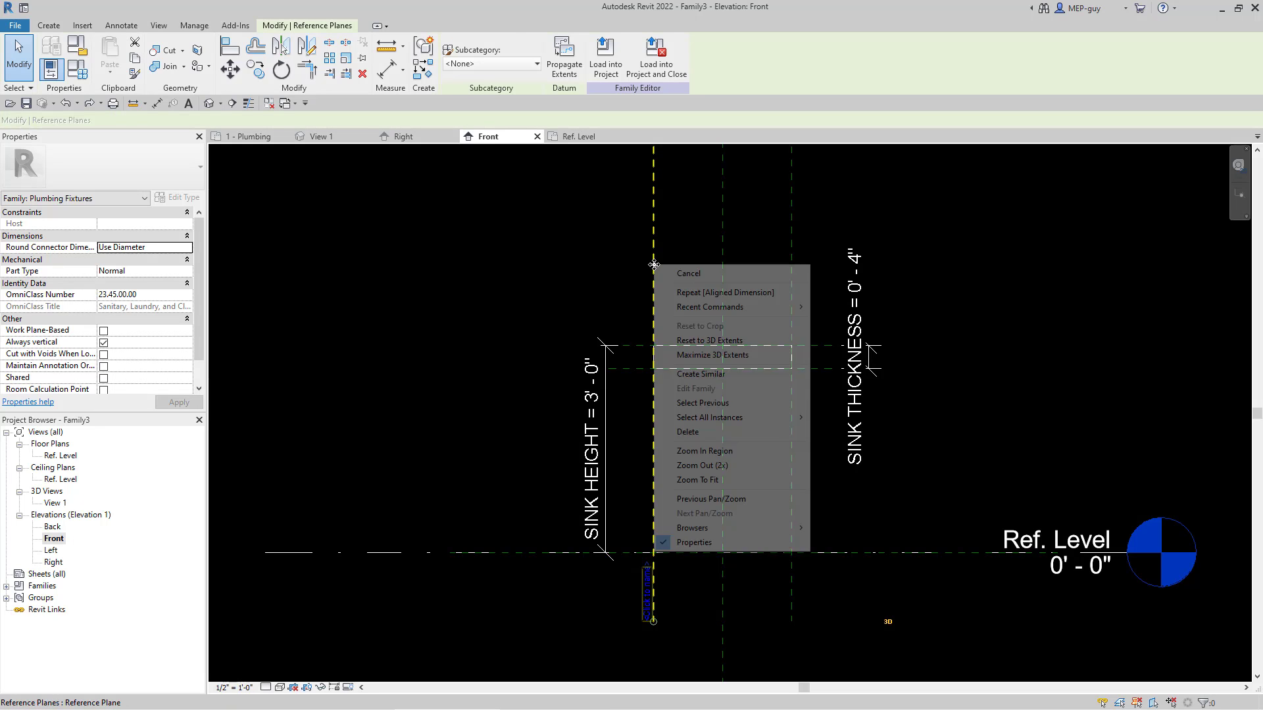
{"action": "left_click", "coordinate": [710, 375]}
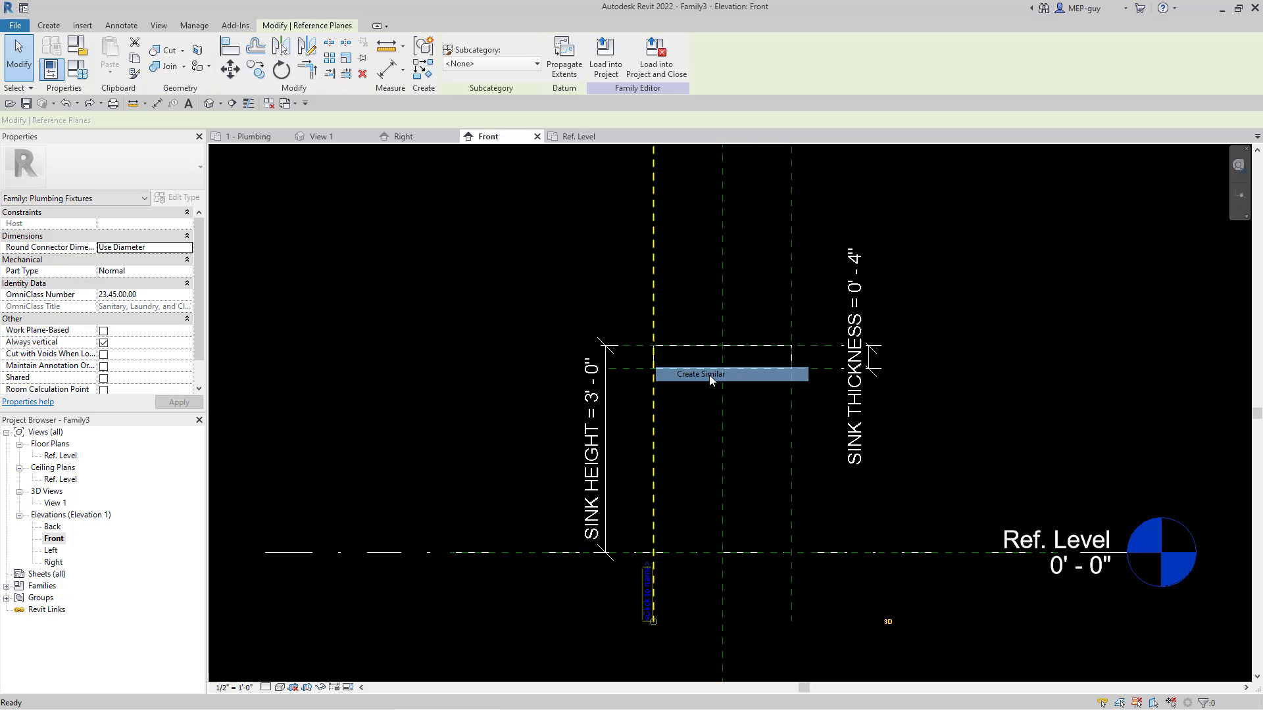
{"action": "left_click", "coordinate": [557, 470]}
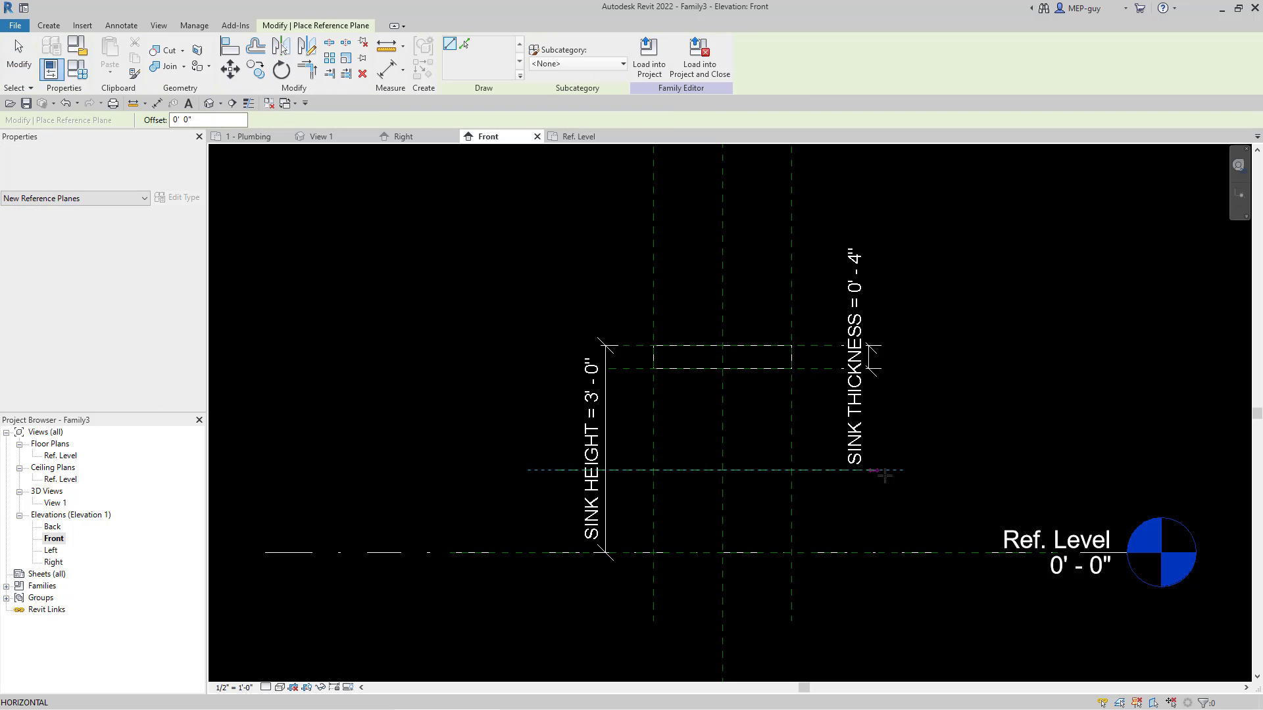
{"action": "left_click", "coordinate": [898, 470]}
{"action": "key", "text": "Escape"}
{"action": "key", "text": "Escape"}
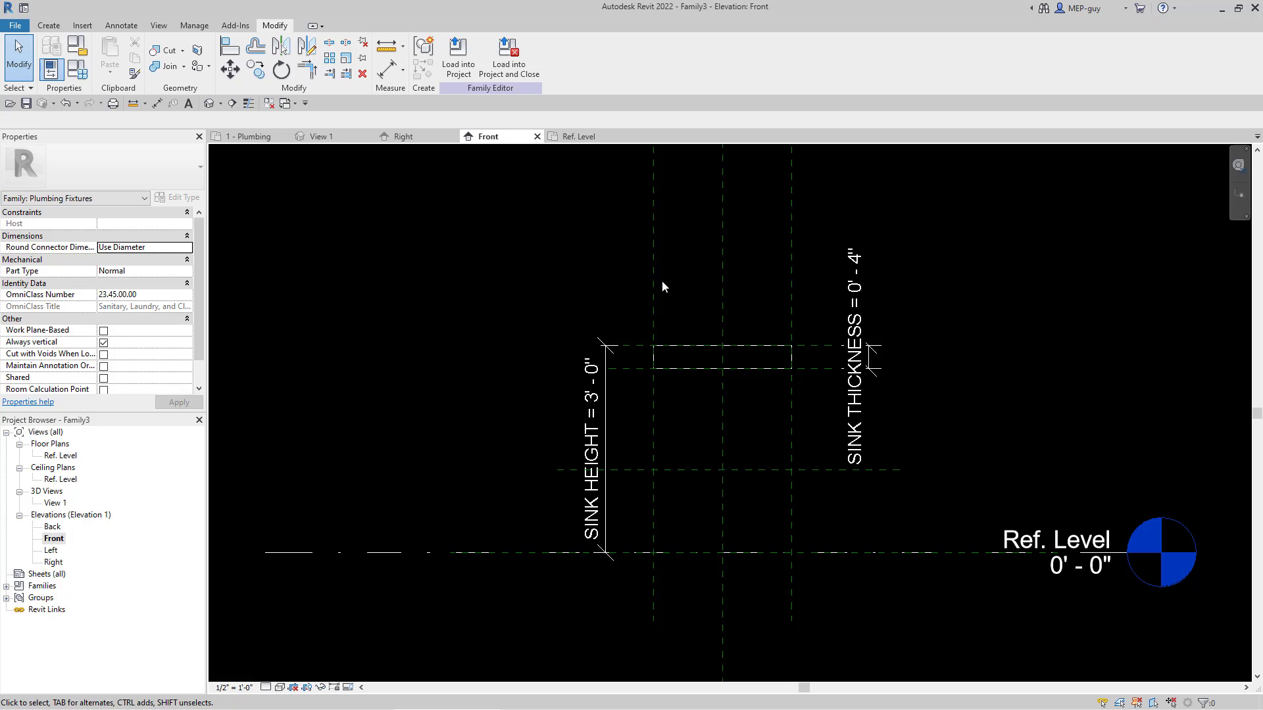
Step: Copy the left vertical reference plane inward to about 6" from the center plane and mirror the copy about the center plane
{"action": "left_click_drag", "start_coordinate": [654, 263], "coordinate": [686, 266]}
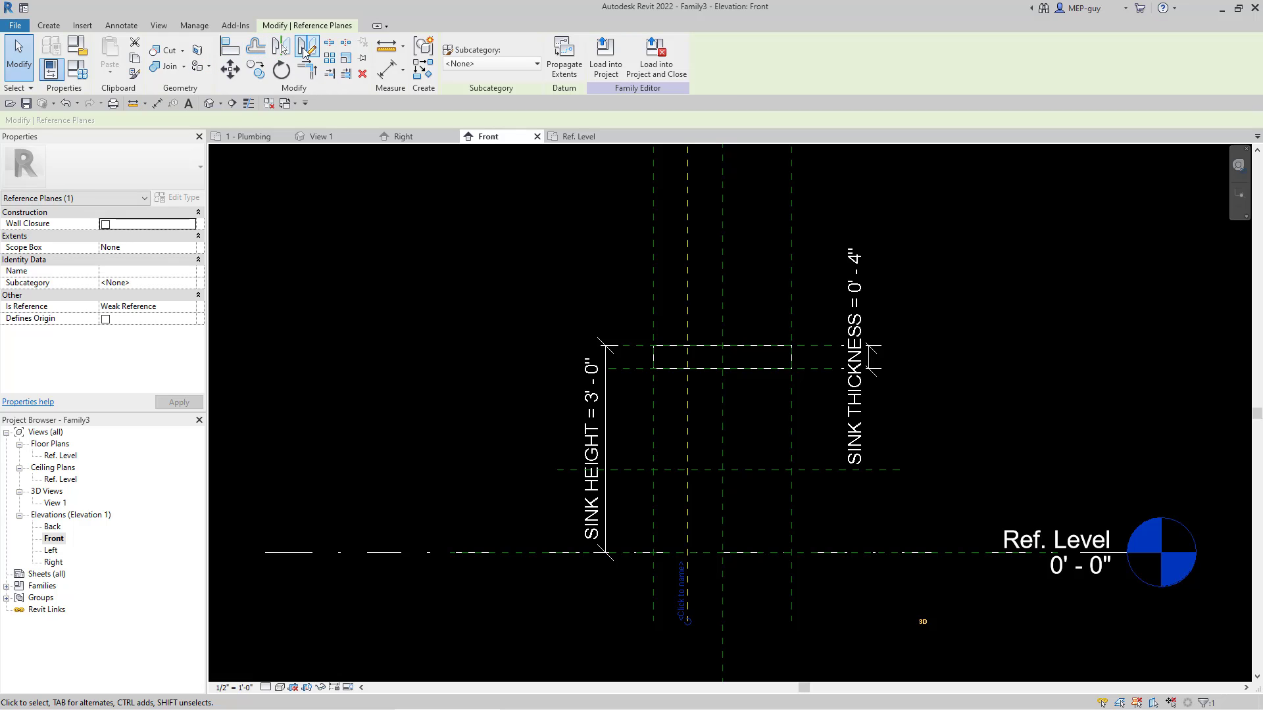
{"action": "left_click", "coordinate": [281, 46]}
{"action": "left_click", "coordinate": [723, 281]}
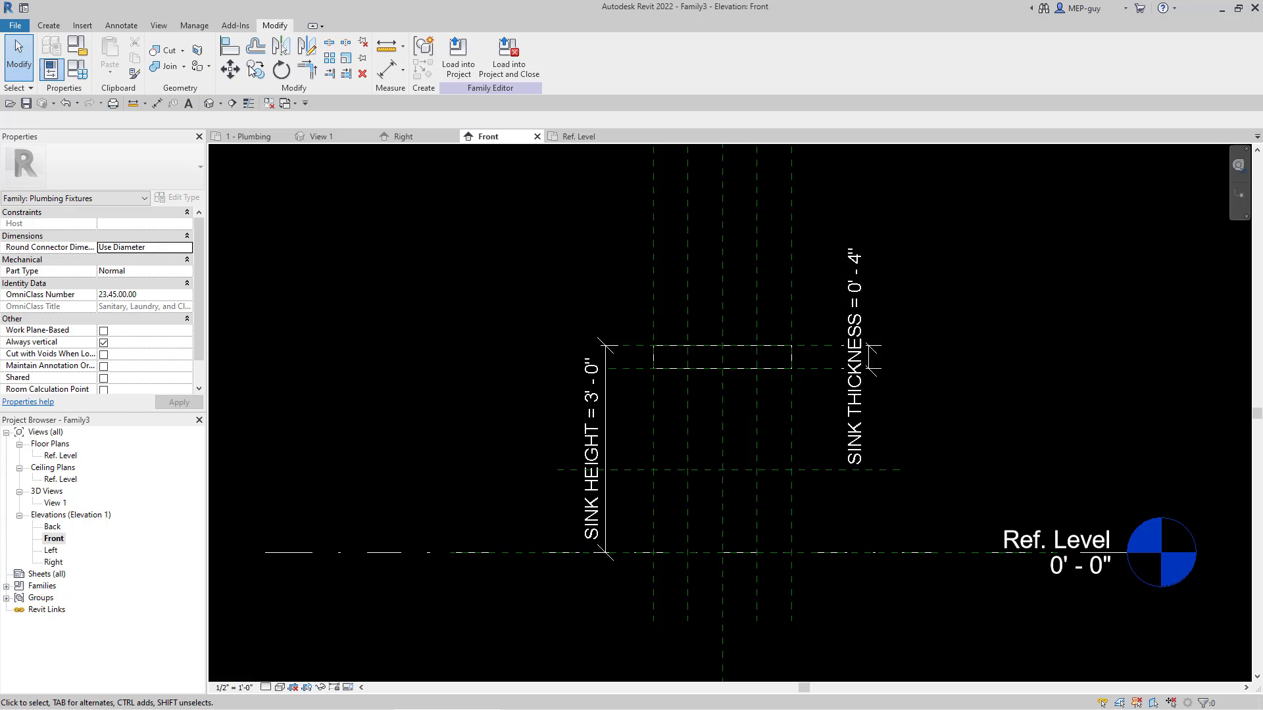
Step: Dimension the two inner vertical reference planes together with the center plane above the box and constrain the spacing as equal
{"action": "left_click", "coordinate": [122, 26]}
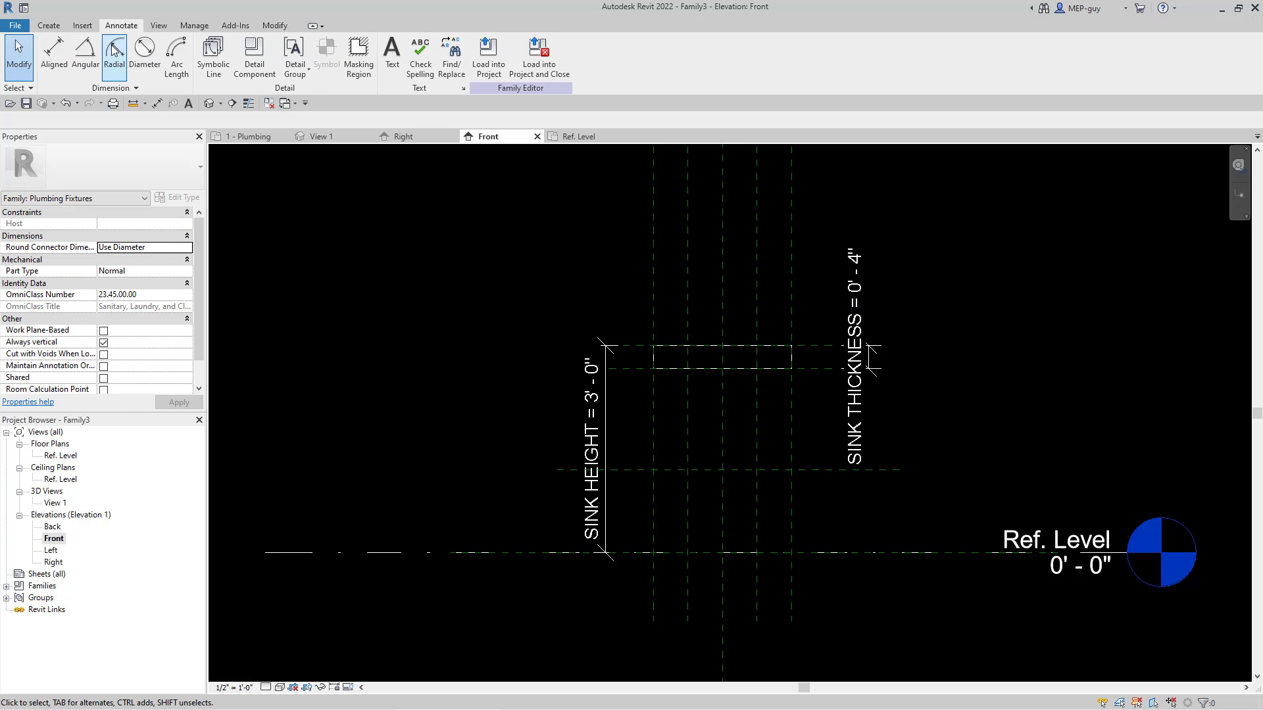
{"action": "left_click", "coordinate": [51, 54]}
{"action": "left_click", "coordinate": [724, 259]}
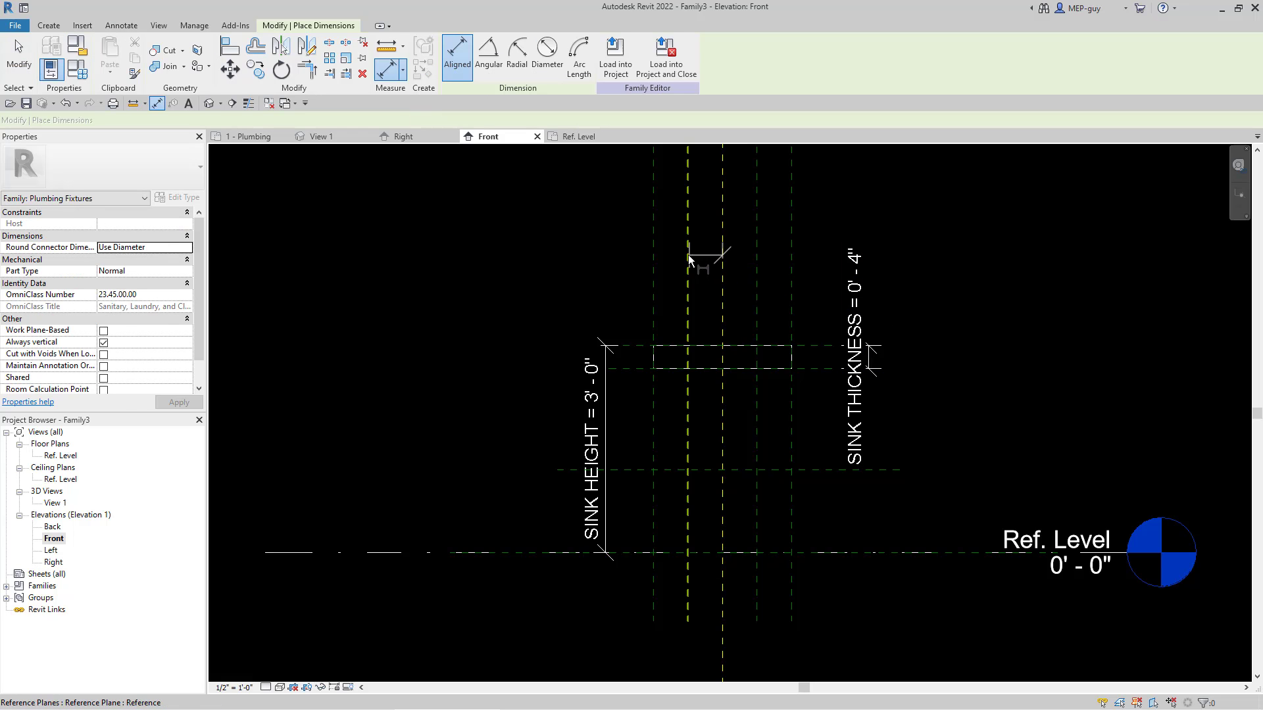
{"action": "left_click", "coordinate": [689, 255]}
{"action": "left_click", "coordinate": [757, 251]}
{"action": "left_click", "coordinate": [929, 215]}
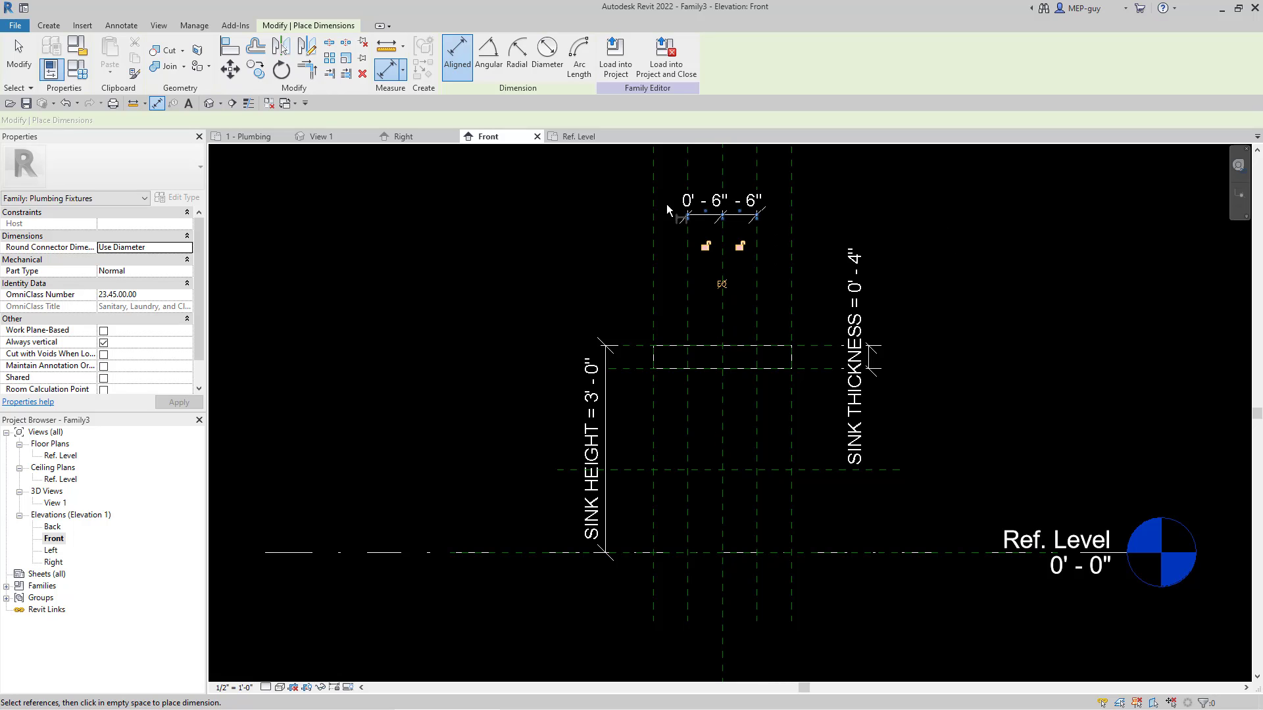
{"action": "left_click", "coordinate": [723, 284]}
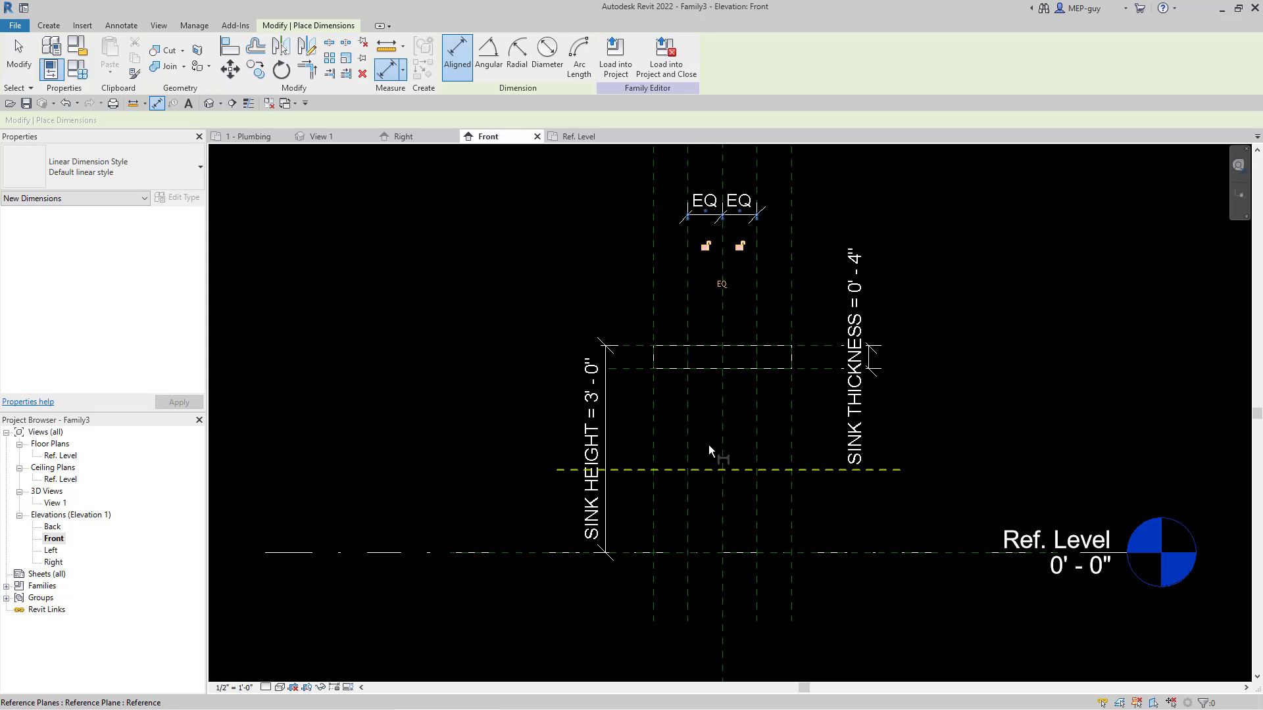
Step: Add an aligned dimension from the center plane to the right inner vertical reference plane, placed below the Ref. Level
{"action": "left_click", "coordinate": [728, 412]}
{"action": "left_click", "coordinate": [757, 411]}
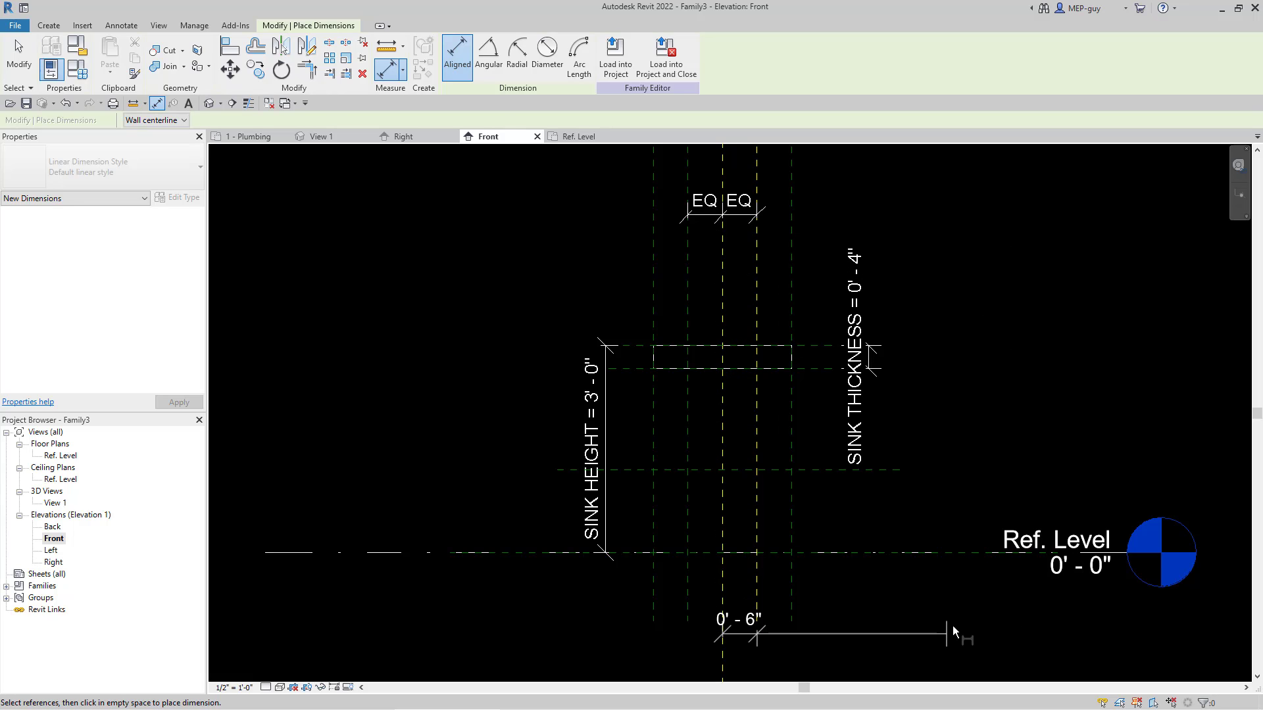
{"action": "left_click", "coordinate": [972, 603]}
{"action": "key", "text": "Escape"}
{"action": "key", "text": "Escape"}
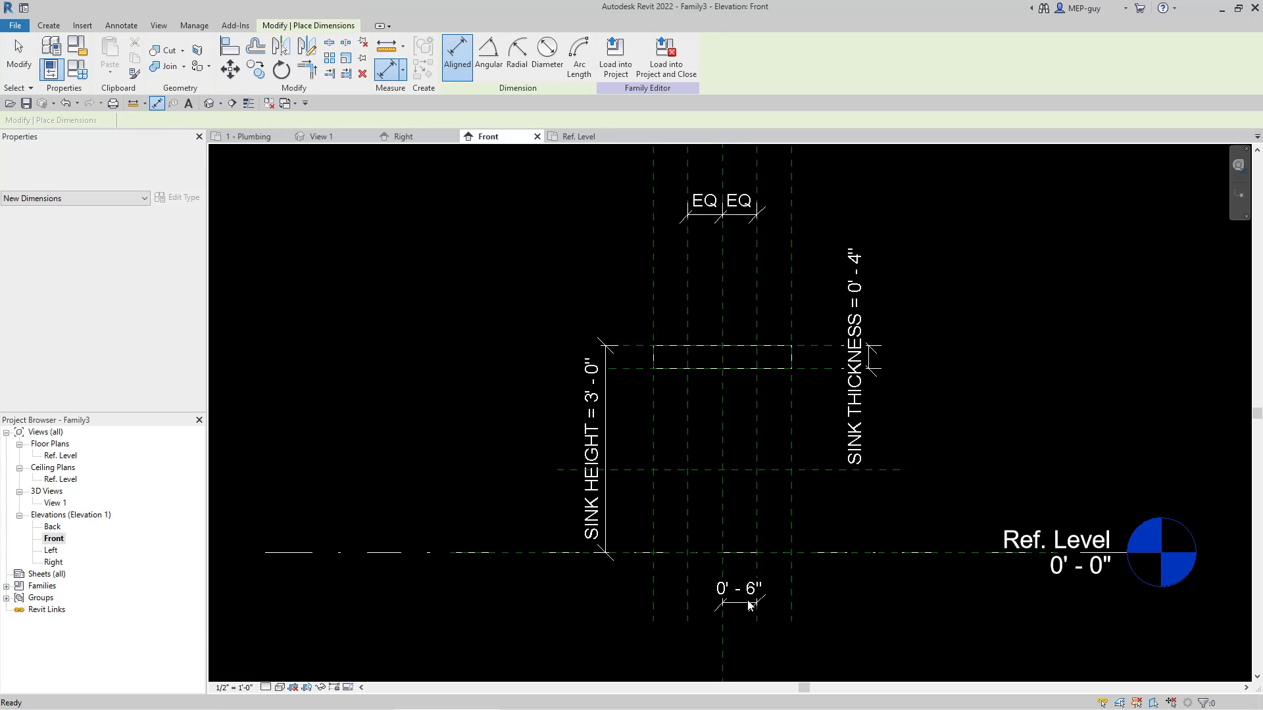
Step: Label the dimension between the center plane and the right inner plane with a new type parameter named WATER CONNECTION OFFSET
{"action": "left_click", "coordinate": [745, 601]}
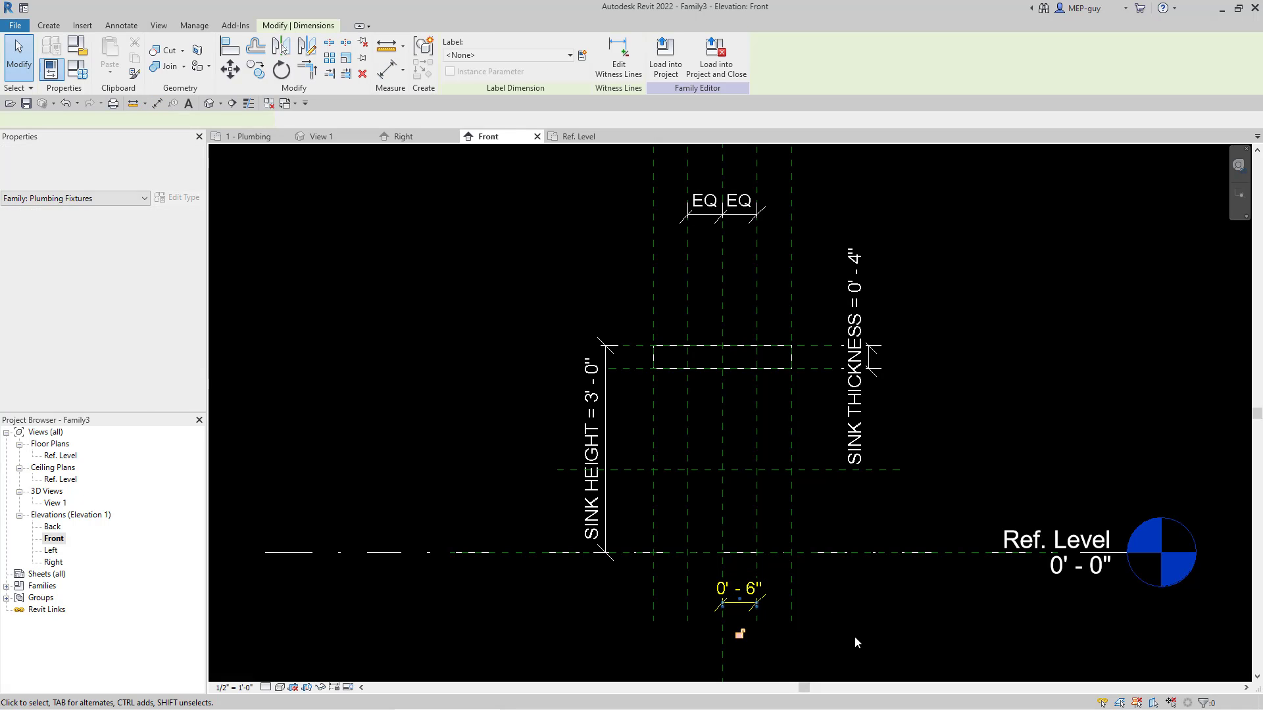
{"action": "left_click", "coordinate": [582, 55]}
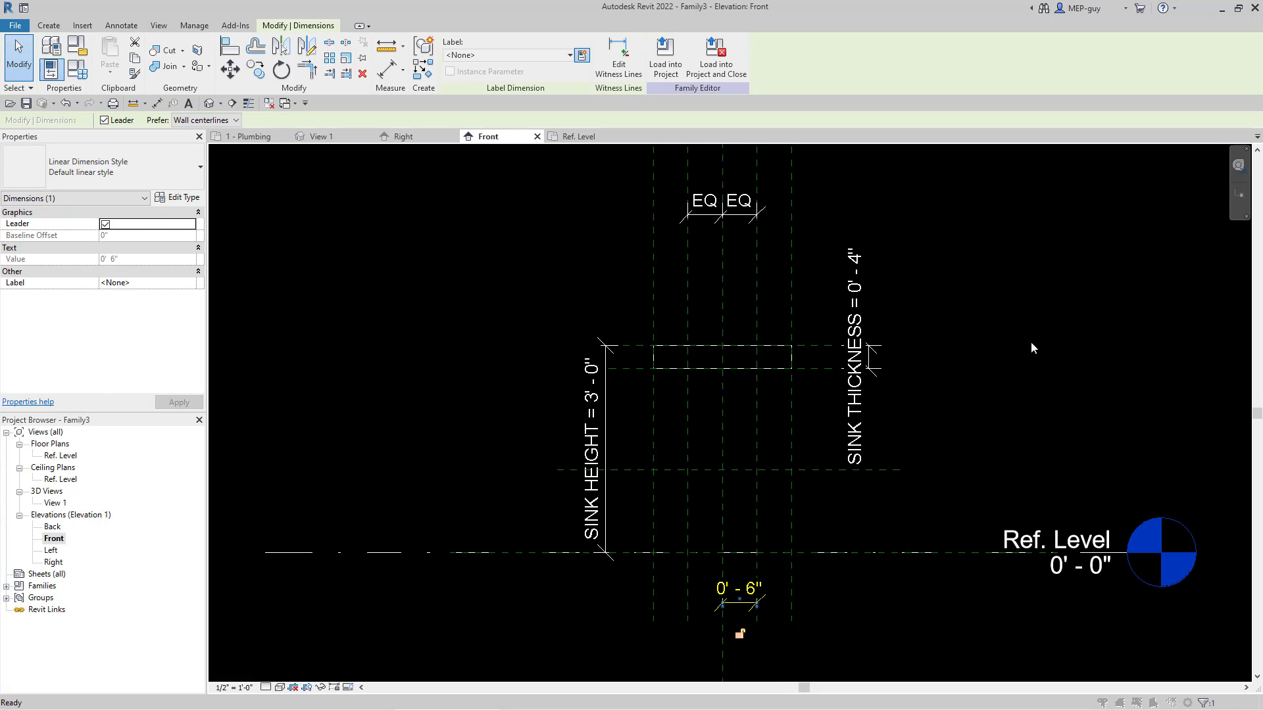
{"action": "type", "text": "WATER"}
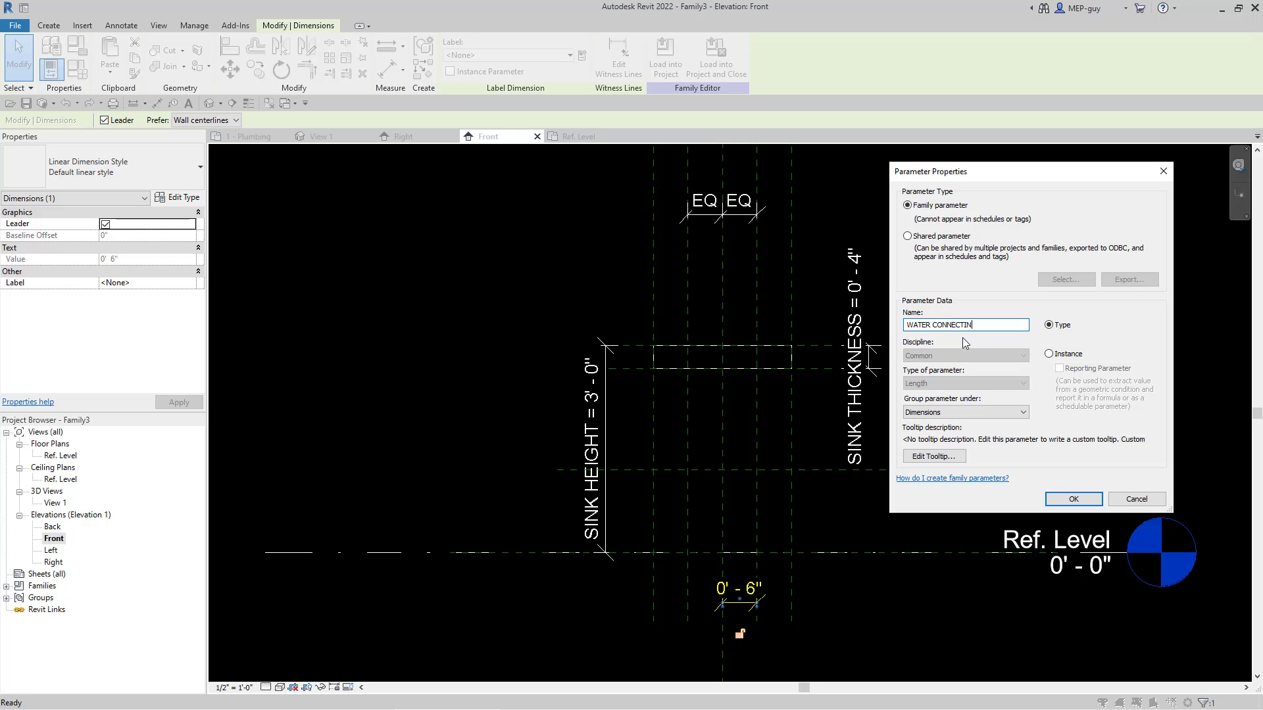
{"action": "type", "text": " CONNECTION OFFSET"}
{"action": "left_click", "coordinate": [1078, 501]}
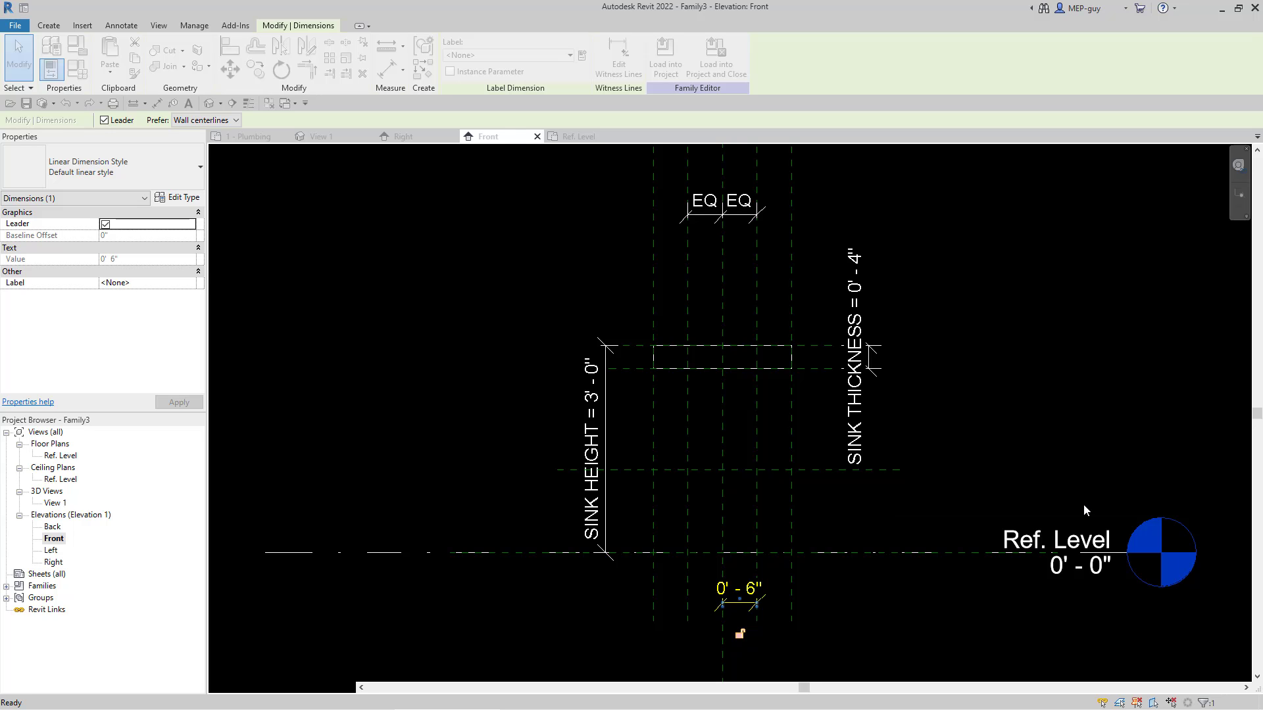
{"action": "left_click", "coordinate": [1021, 402]}
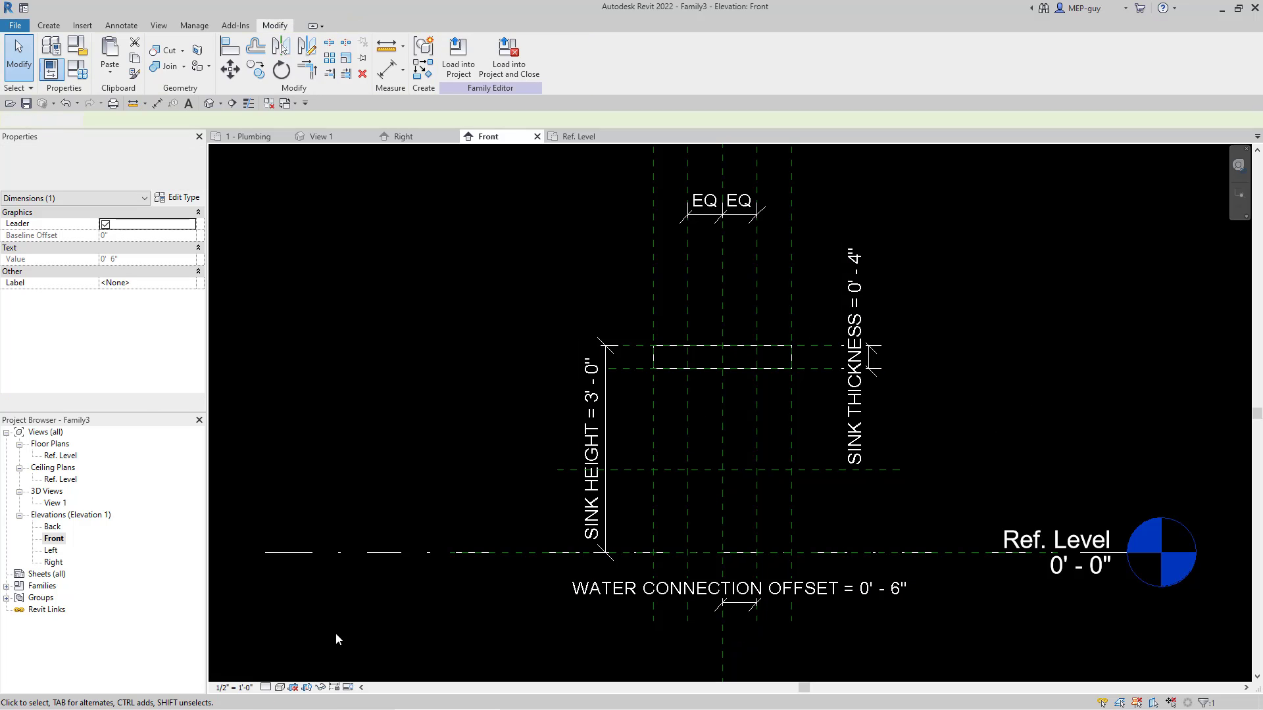
Step: Set the Front elevation's view scale to 3/4" = 1'-0"
{"action": "left_click", "coordinate": [233, 687]}
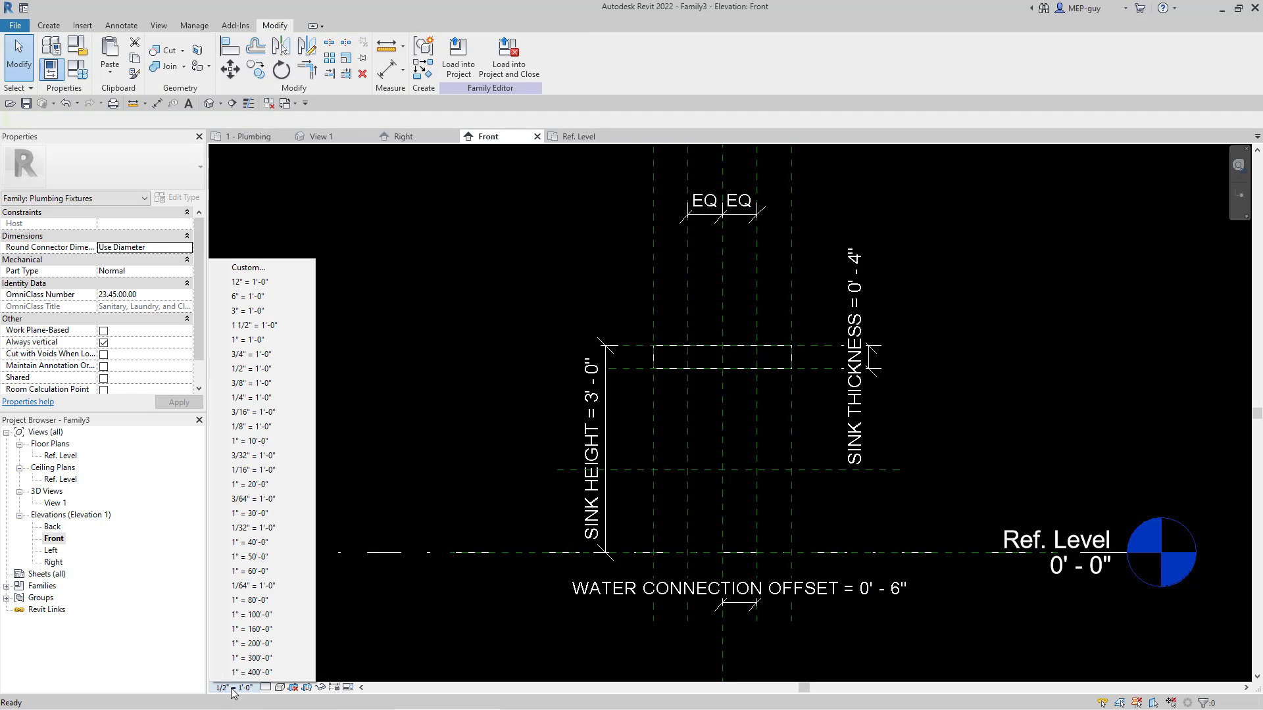
{"action": "left_click", "coordinate": [254, 325]}
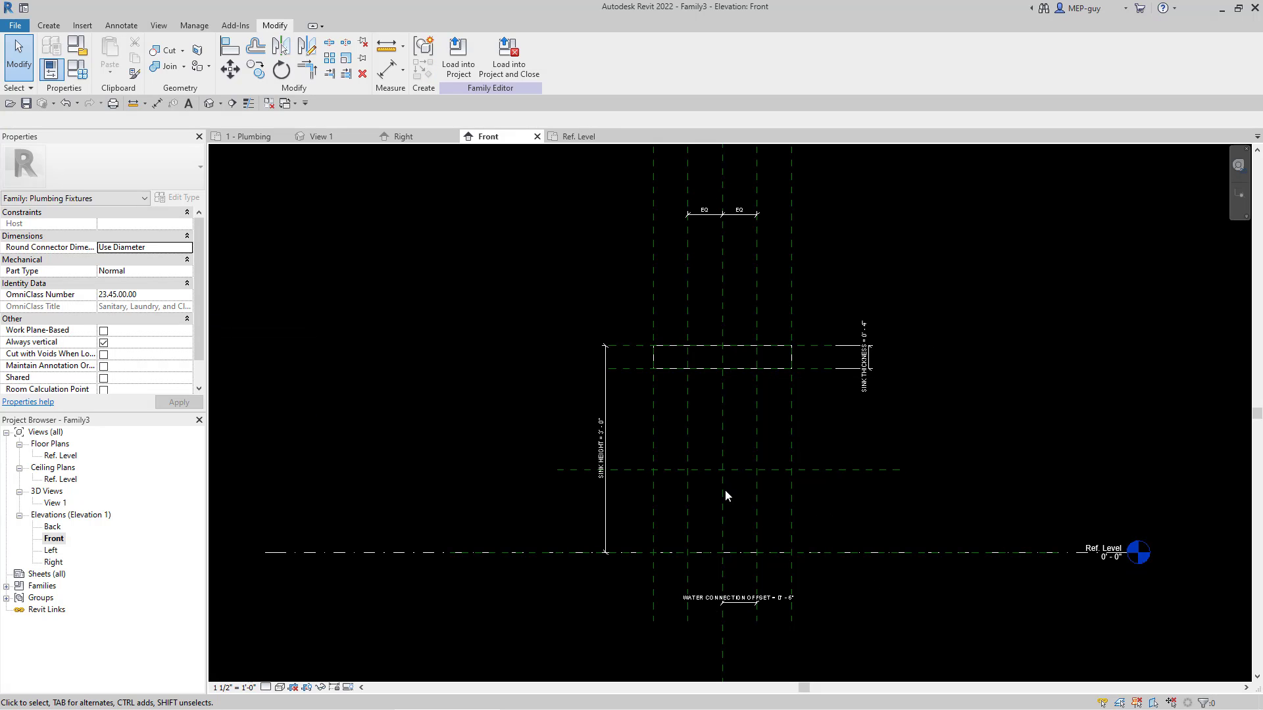
{"action": "left_click", "coordinate": [243, 688]}
{"action": "left_click", "coordinate": [254, 360]}
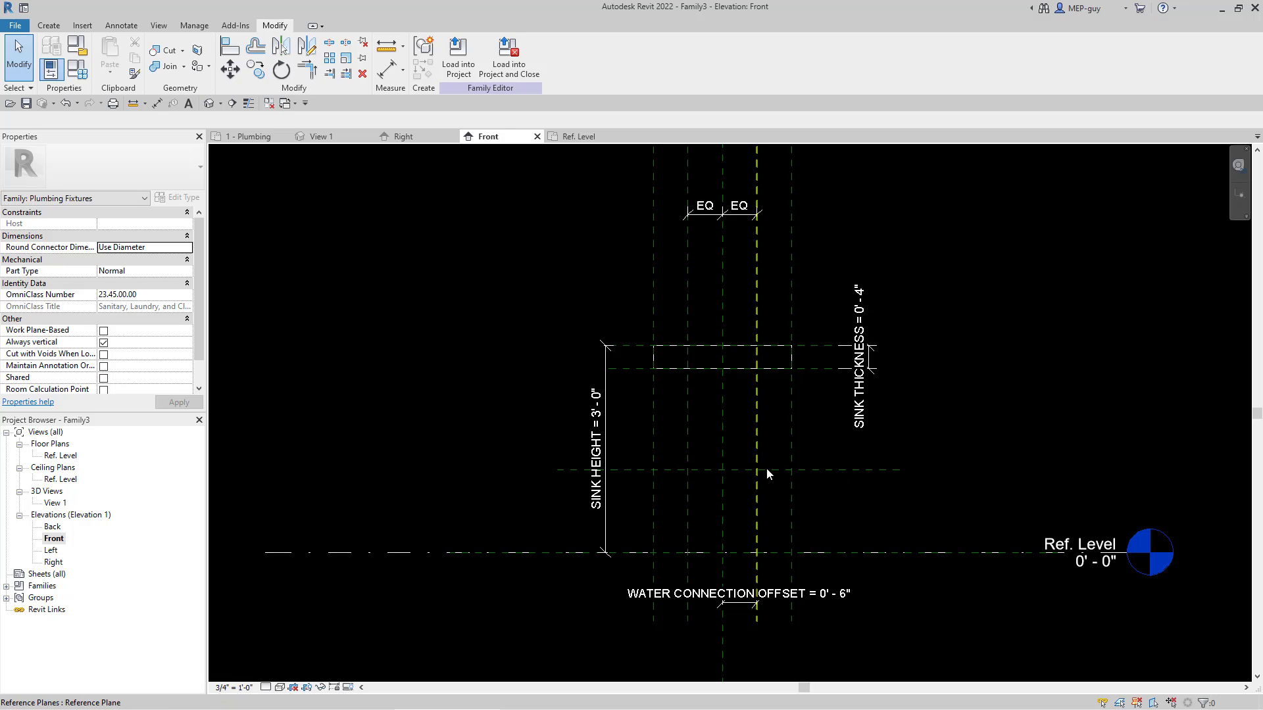
{"action": "scroll", "coordinate": [733, 500], "scroll_direction": "up", "scroll_amount": 1}
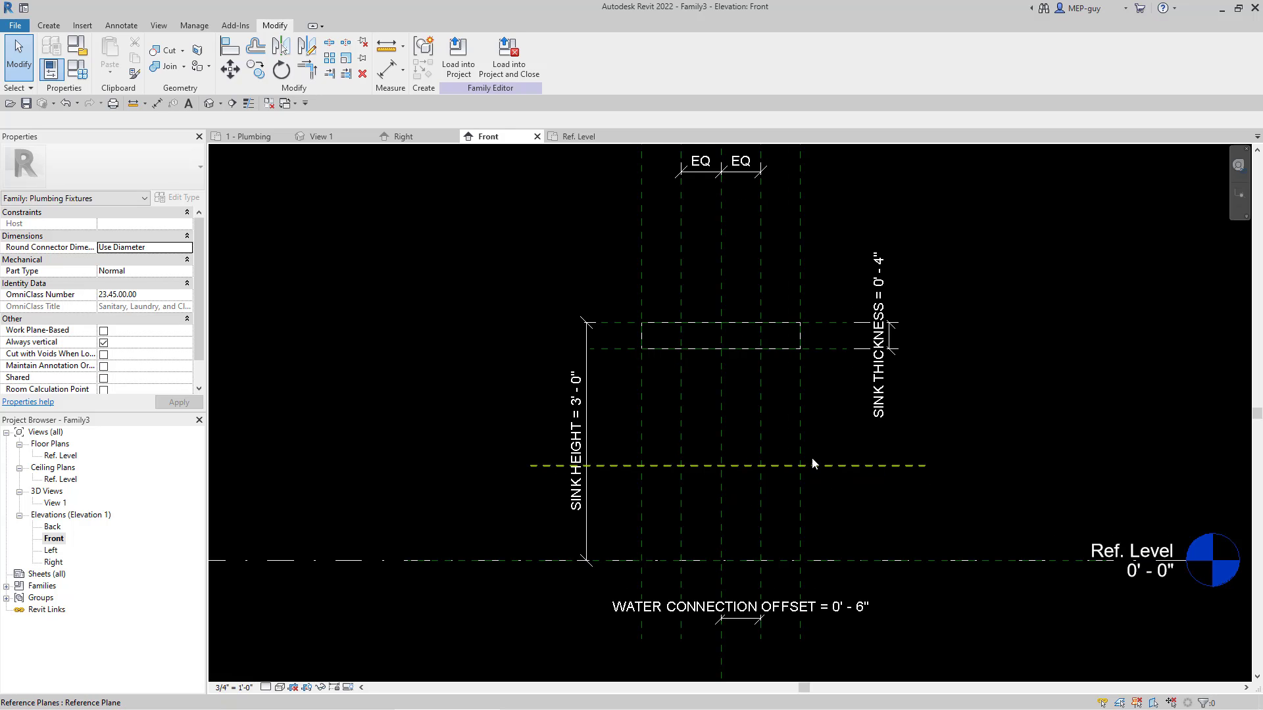
{"action": "left_click", "coordinate": [883, 467]}
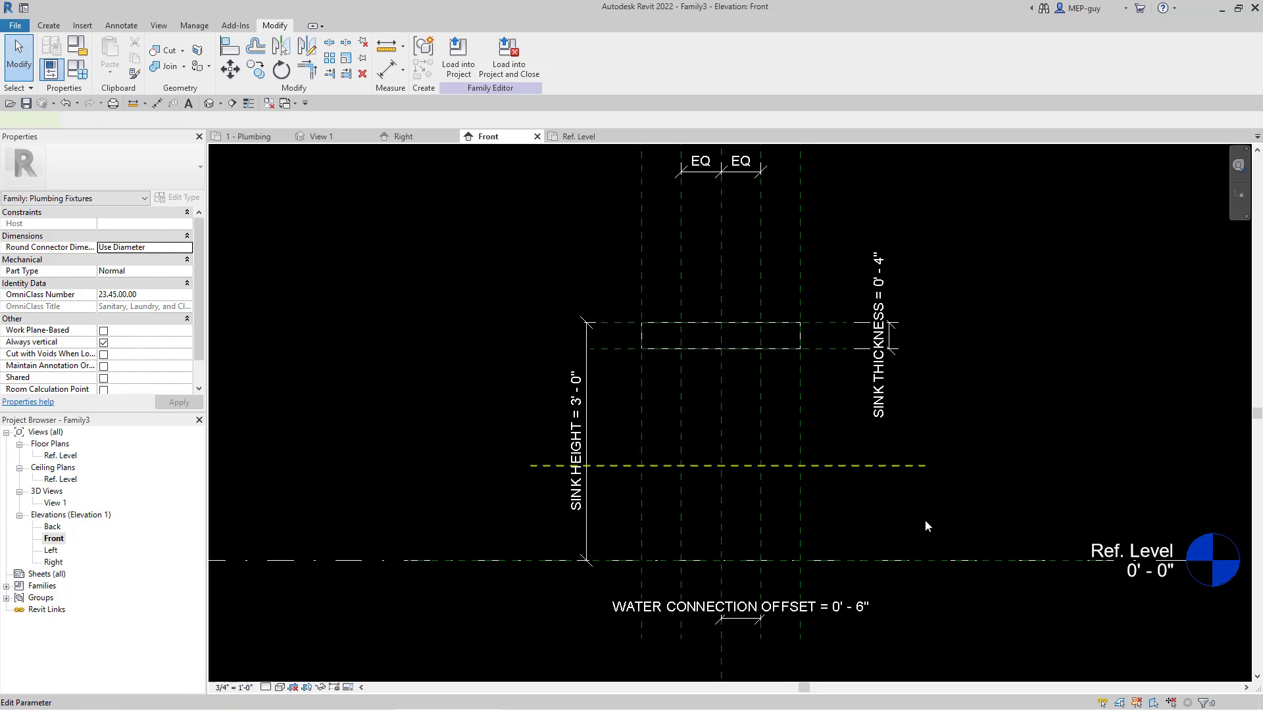
{"action": "left_click", "coordinate": [635, 502]}
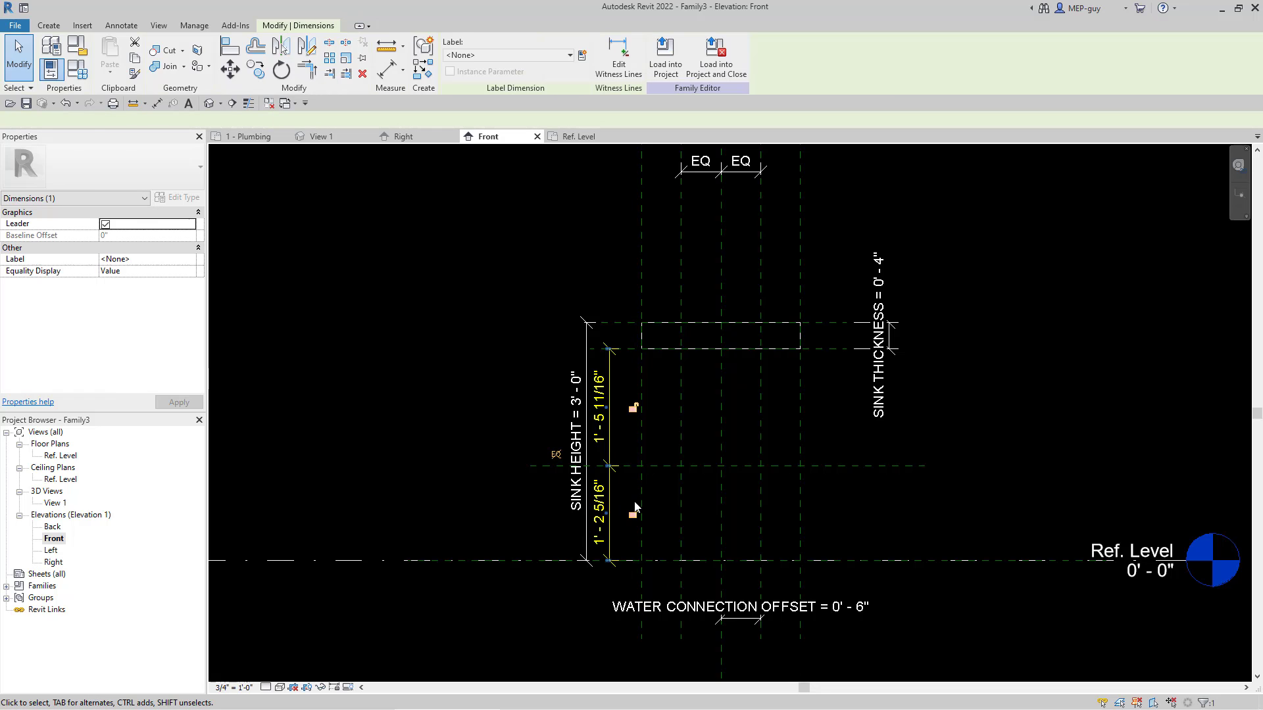
{"action": "left_click", "coordinate": [697, 497]}
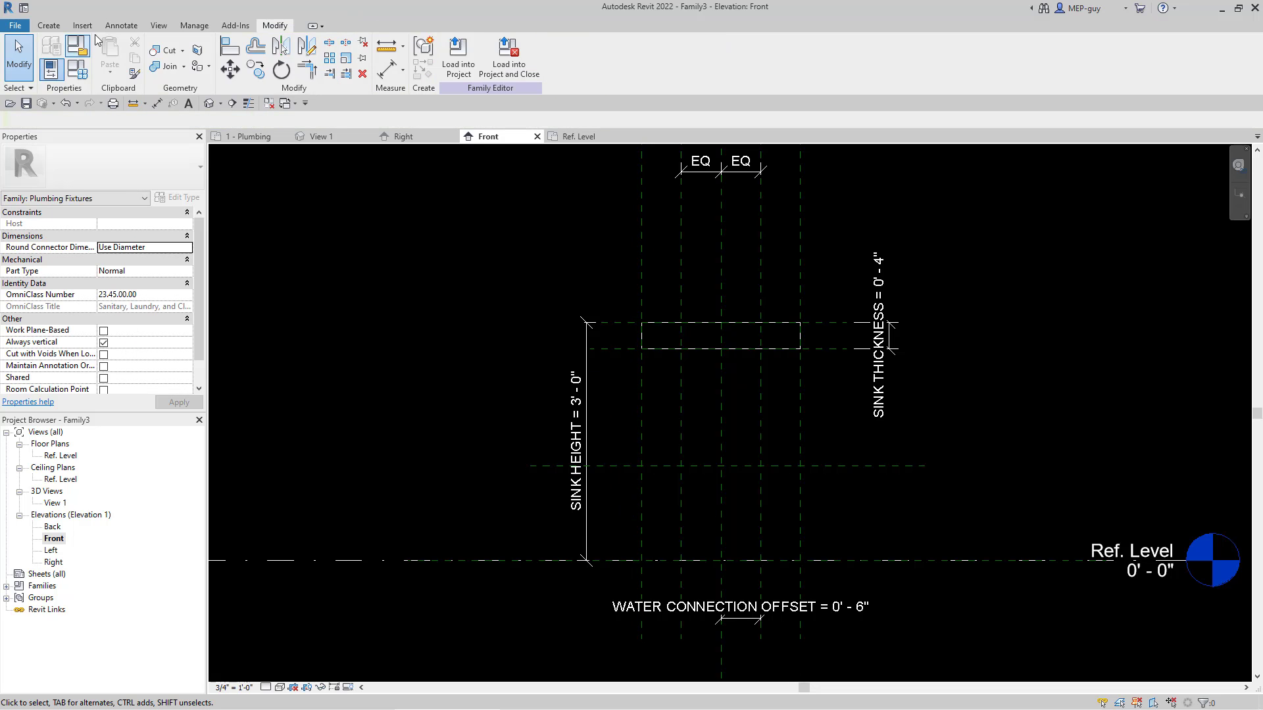
Step: Add an aligned dimension from the Ref. Level to the horizontal reference plane below the box, placed to the right of the planes
{"action": "left_click", "coordinate": [121, 25]}
{"action": "left_click", "coordinate": [54, 57]}
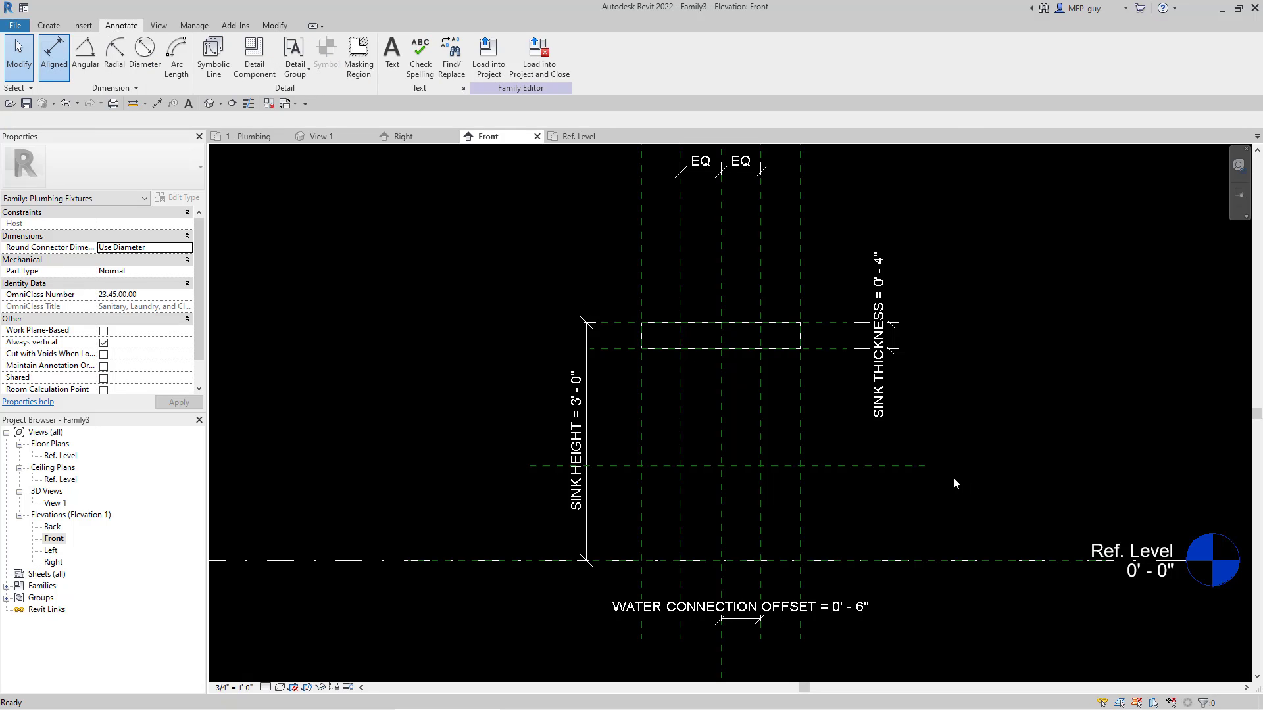
{"action": "left_click", "coordinate": [909, 563]}
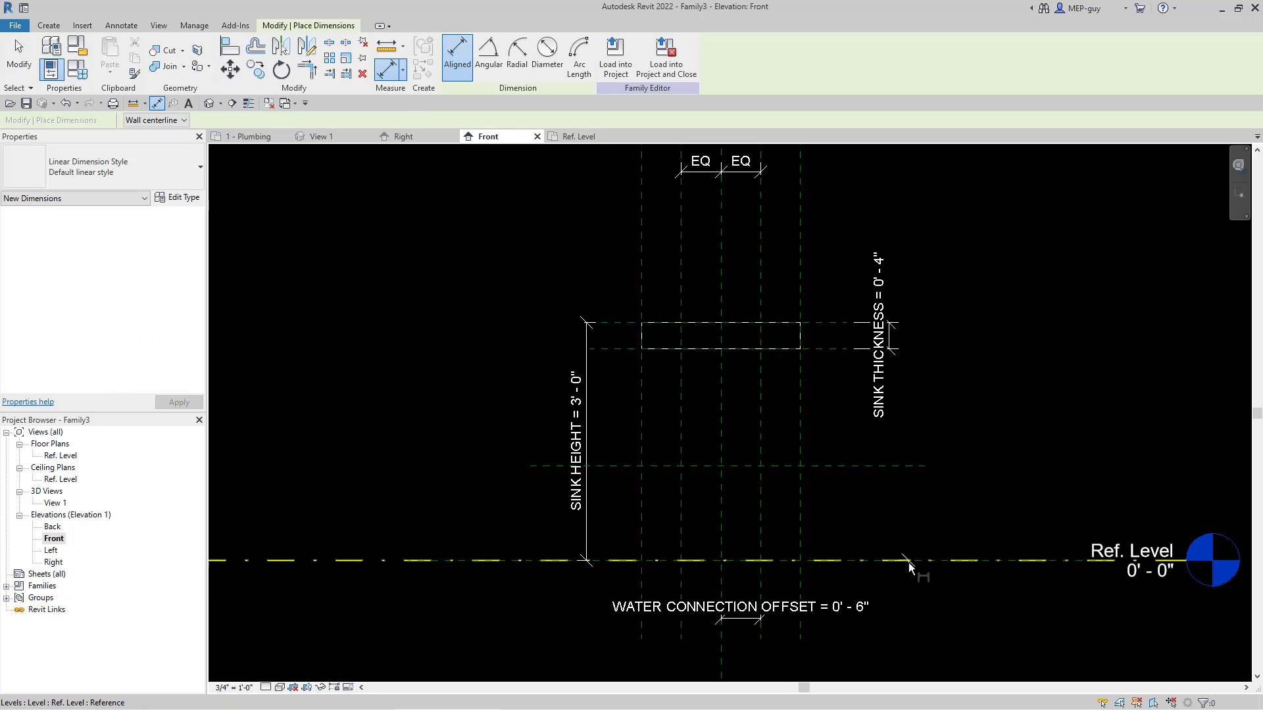
{"action": "left_click", "coordinate": [901, 467]}
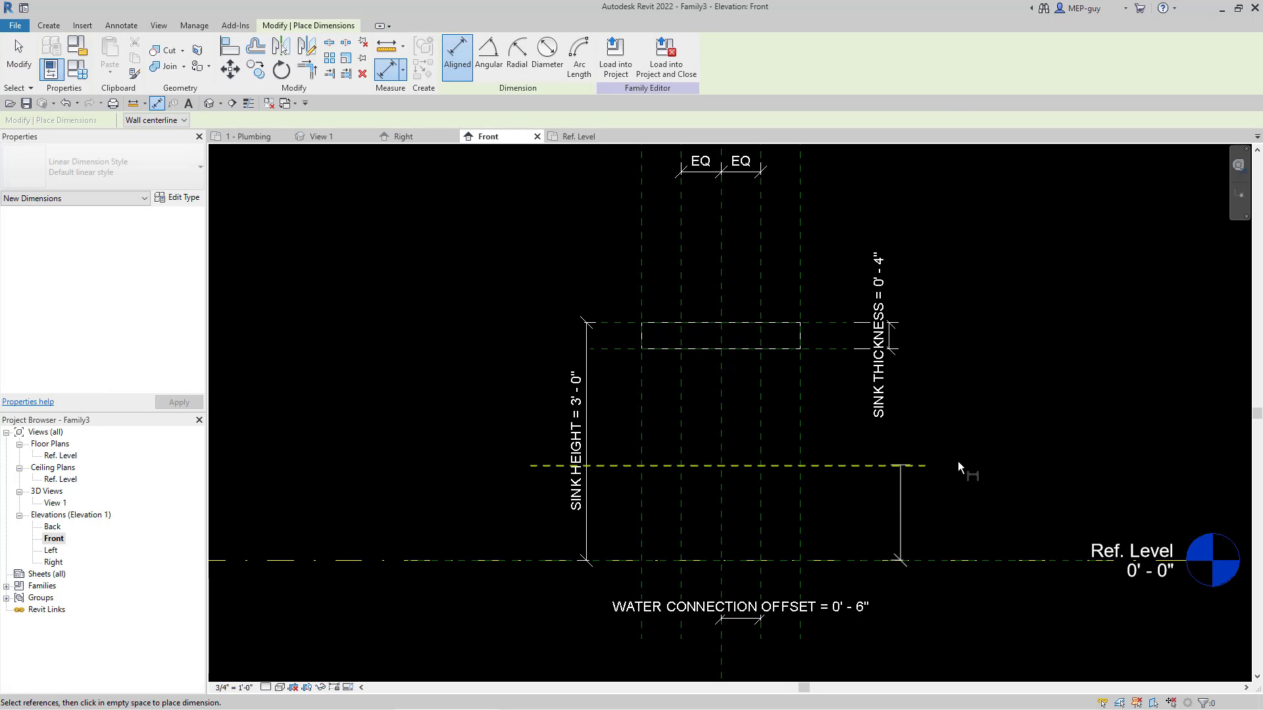
{"action": "left_click", "coordinate": [964, 403]}
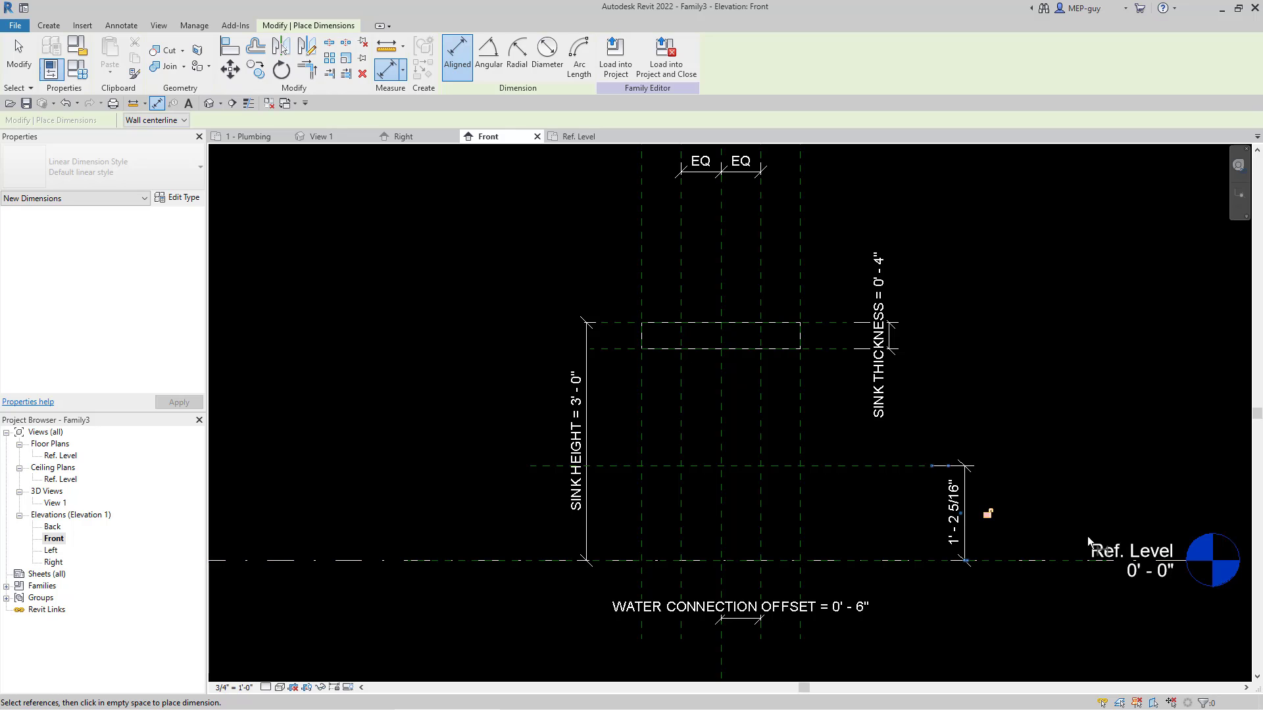
{"action": "key", "text": "Escape"}
{"action": "key", "text": "Escape"}
Step: Label the dimension from the Ref. Level to the horizontal plane with a new type parameter named WATER CONNECTION HEIGHT
{"action": "left_click", "coordinate": [954, 513]}
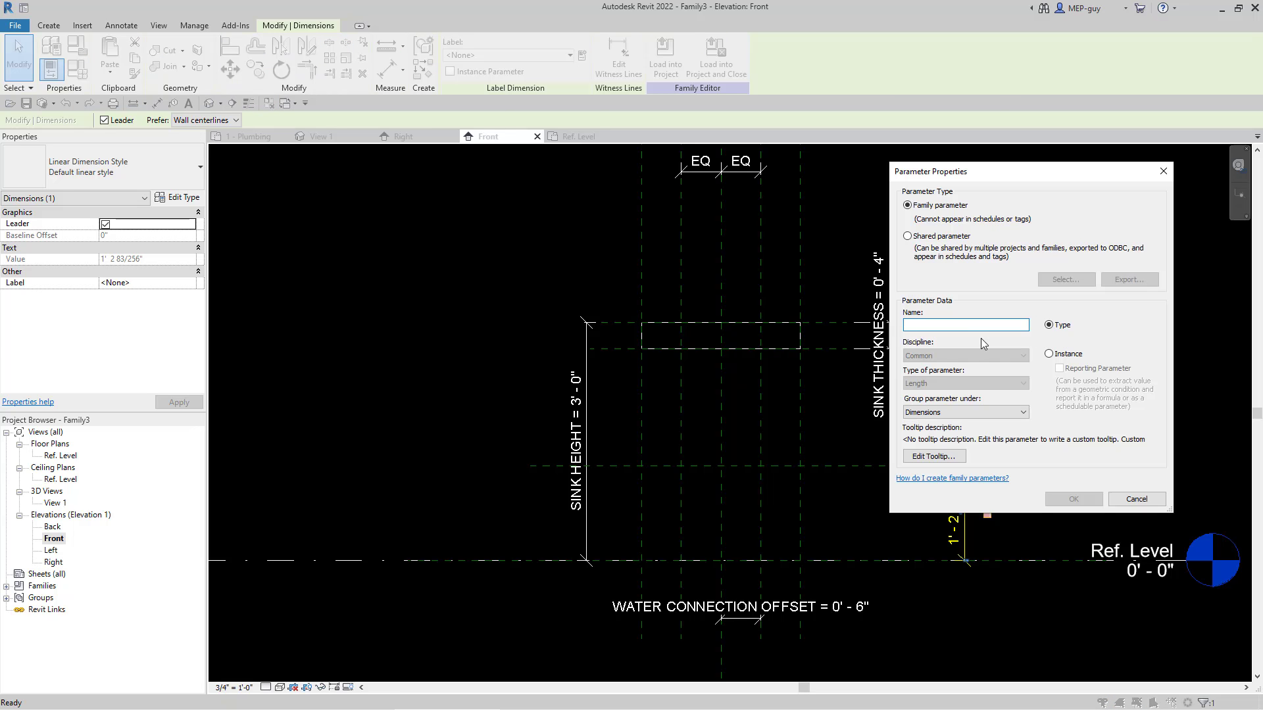
{"action": "type", "text": "WATER CONNECTION HE"}
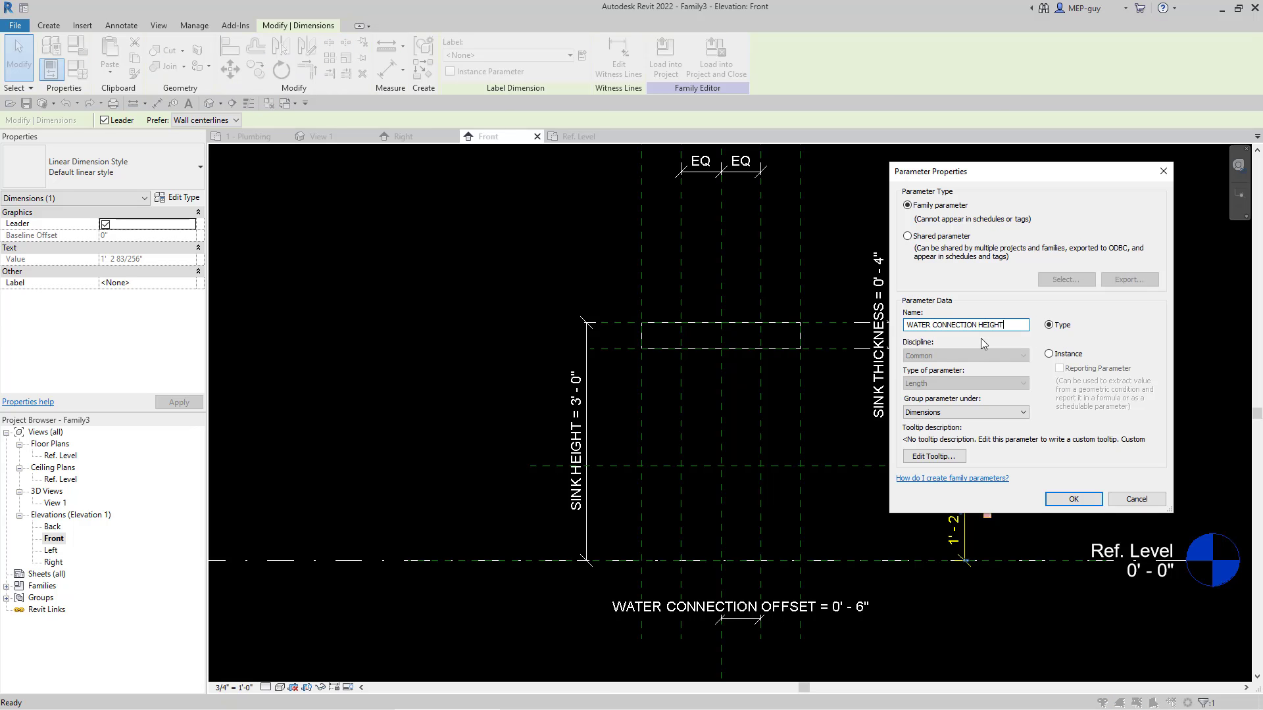
{"action": "type", "text": "IGHT"}
{"action": "left_click", "coordinate": [1074, 499]}
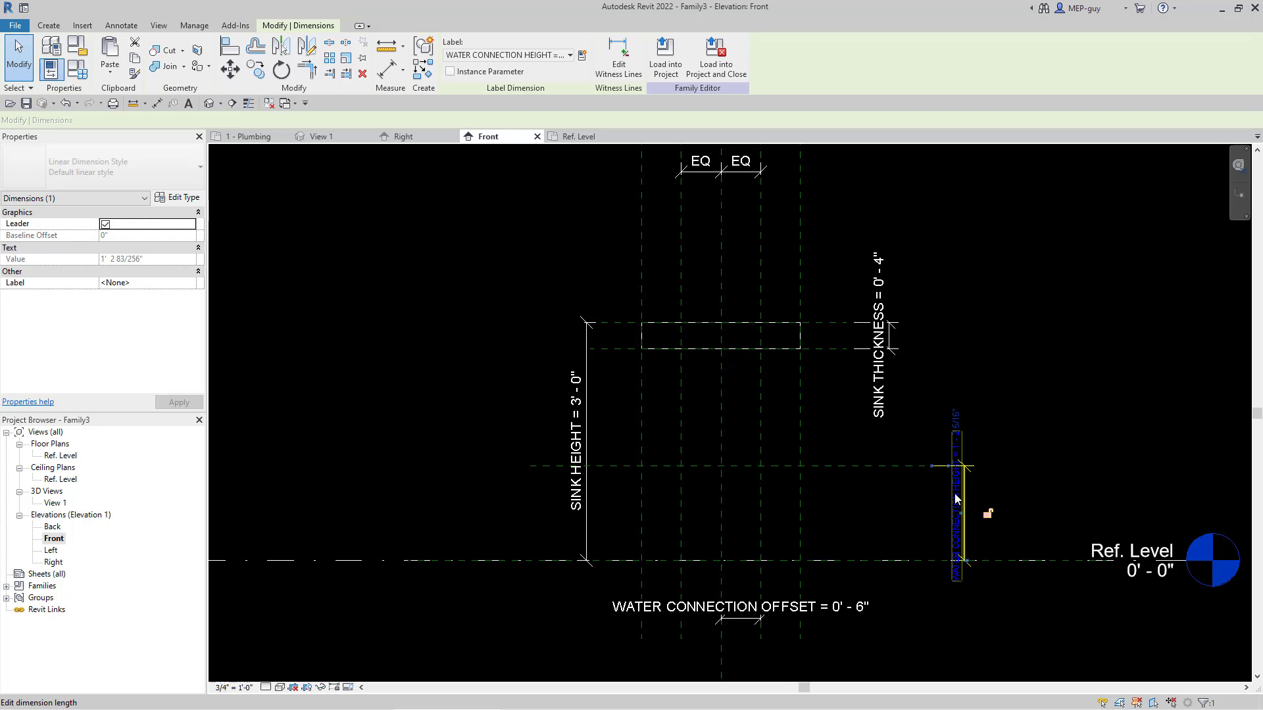
Step: Set the WATER CONNECTION HEIGHT dimension to 1' - 6"
{"action": "left_click", "coordinate": [956, 499]}
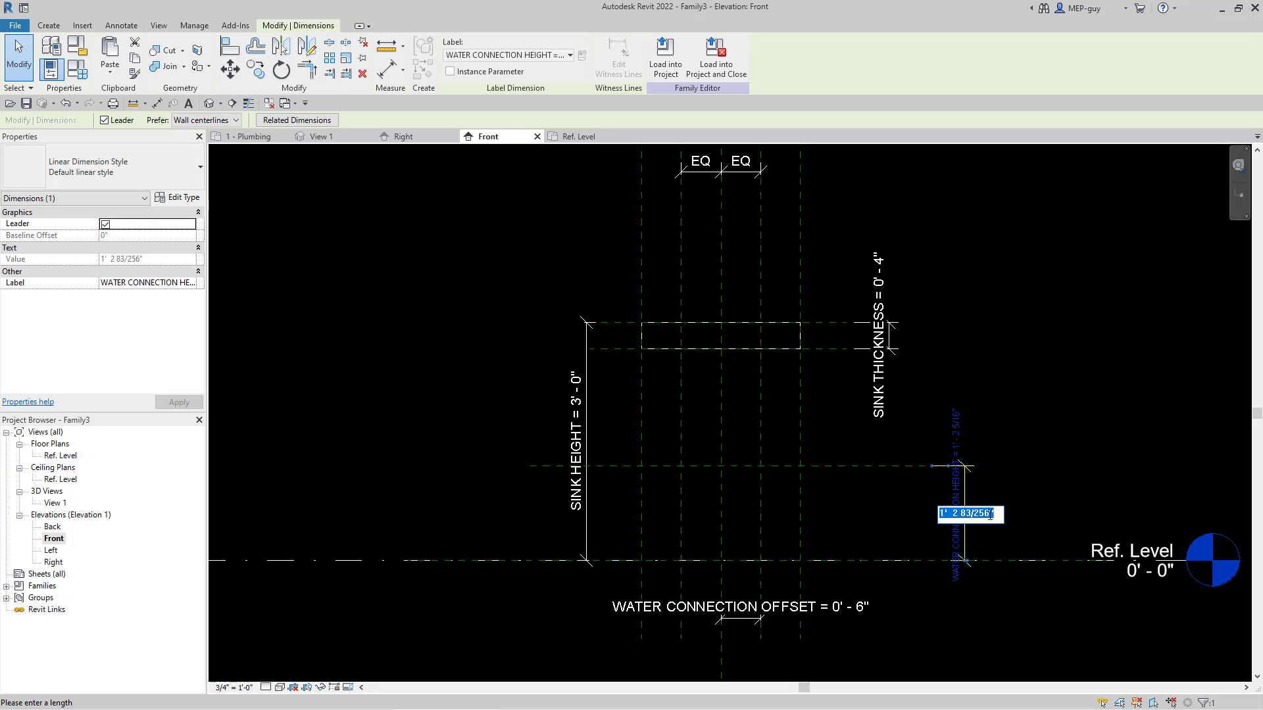
{"action": "type", "text": "1' - 6"}
{"action": "left_click", "coordinate": [1097, 442]}
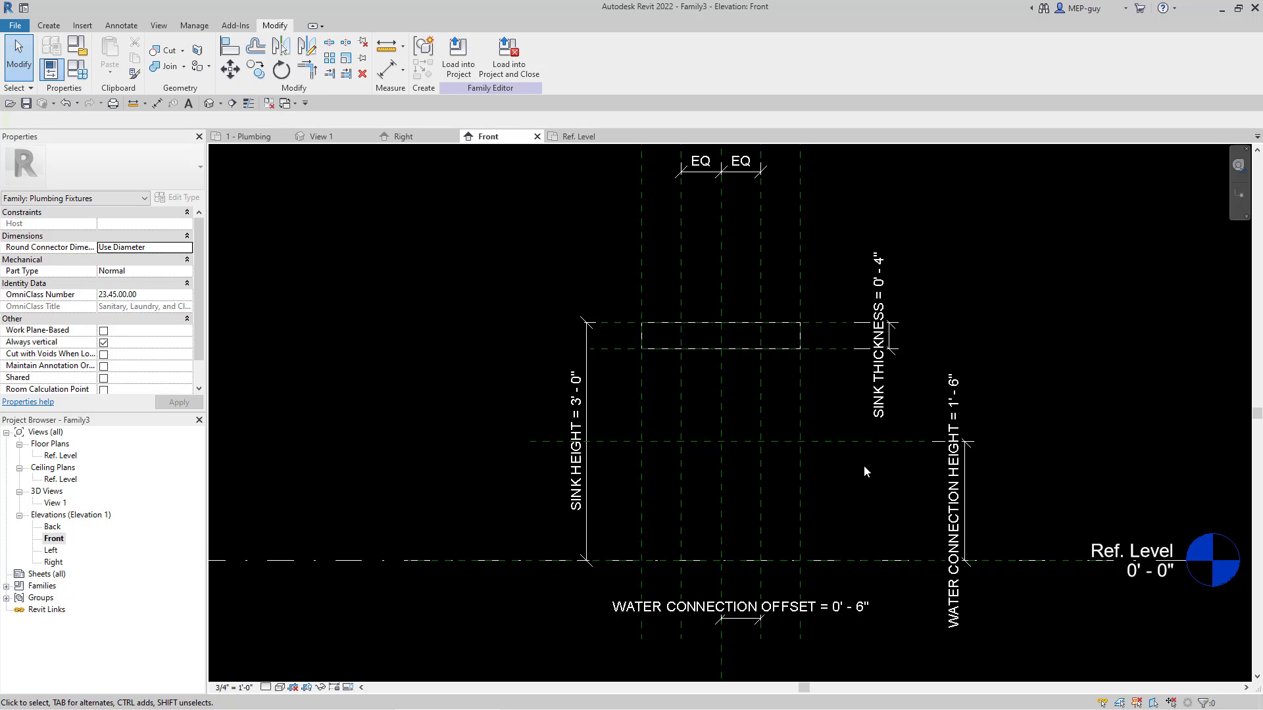
Step: Create an extrusion from a circle of 1/4" radius near the crossing of the right inner vertical plane and the water connection height plane
{"action": "left_click", "coordinate": [51, 27]}
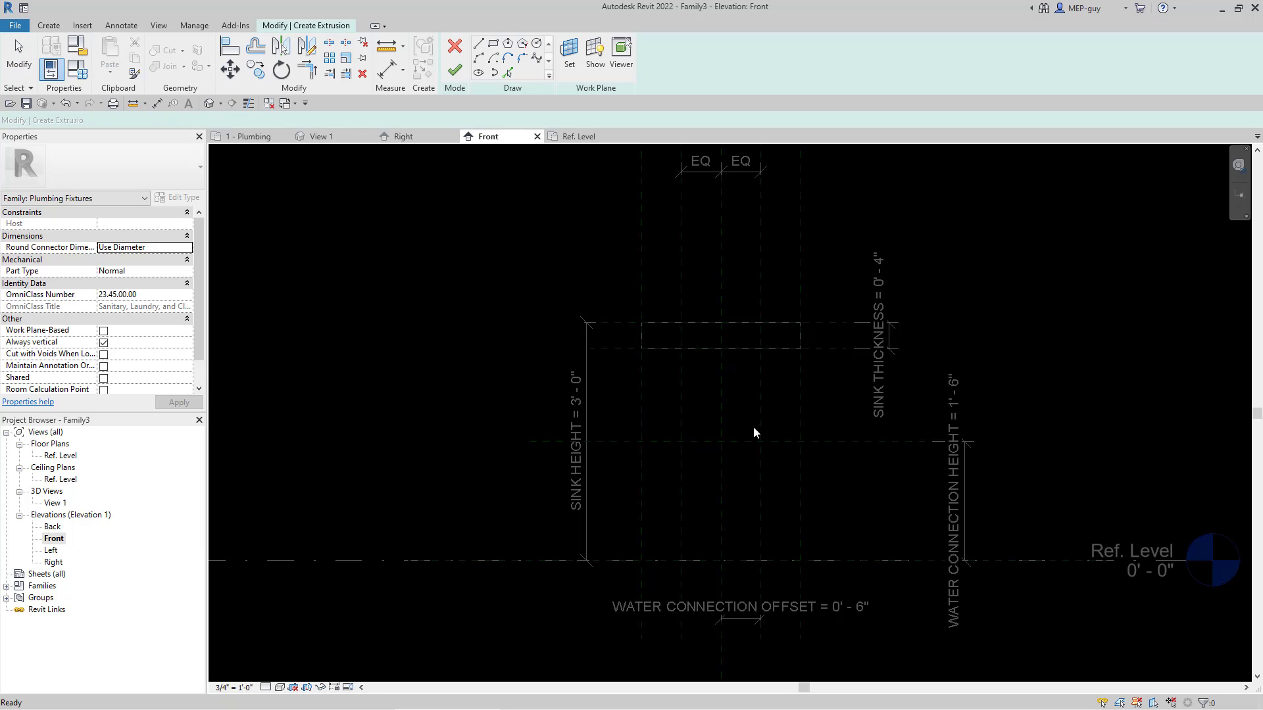
{"action": "left_click", "coordinate": [545, 43]}
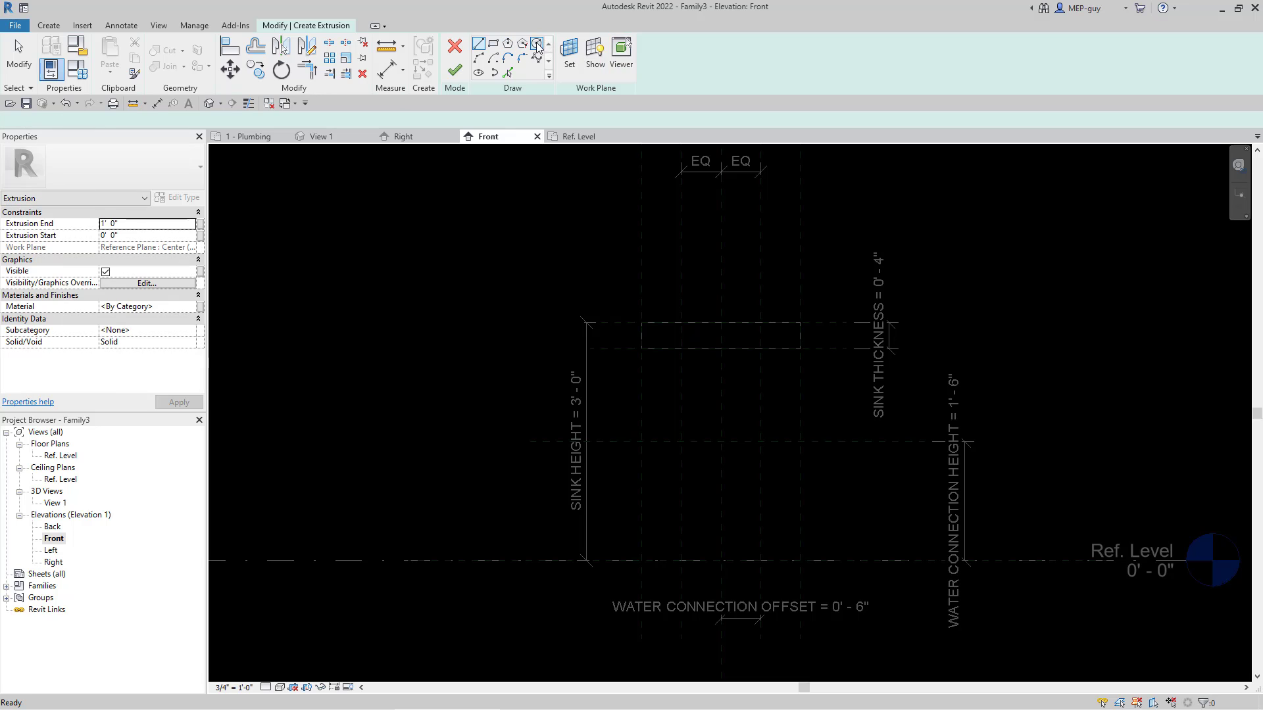
{"action": "left_click", "coordinate": [775, 427]}
{"action": "scroll", "coordinate": [775, 427], "scroll_direction": "up", "scroll_amount": 5}
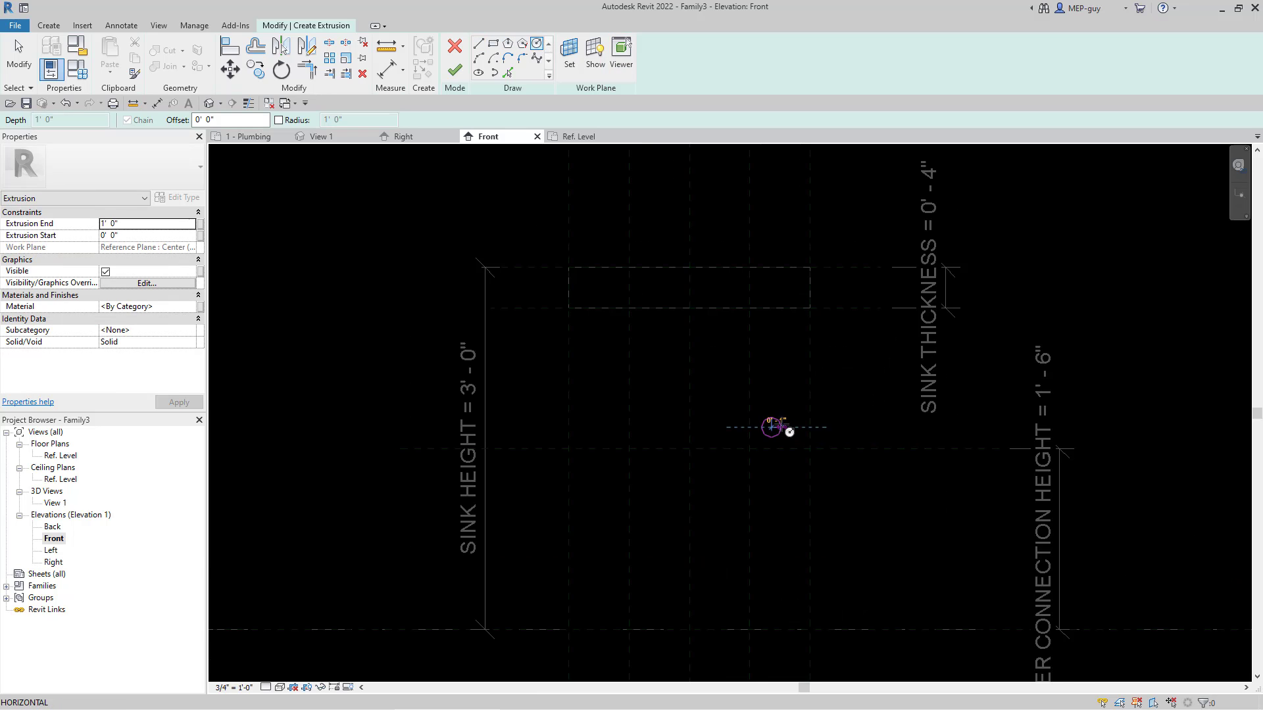
{"action": "scroll", "coordinate": [776, 435], "scroll_direction": "up", "scroll_amount": 3}
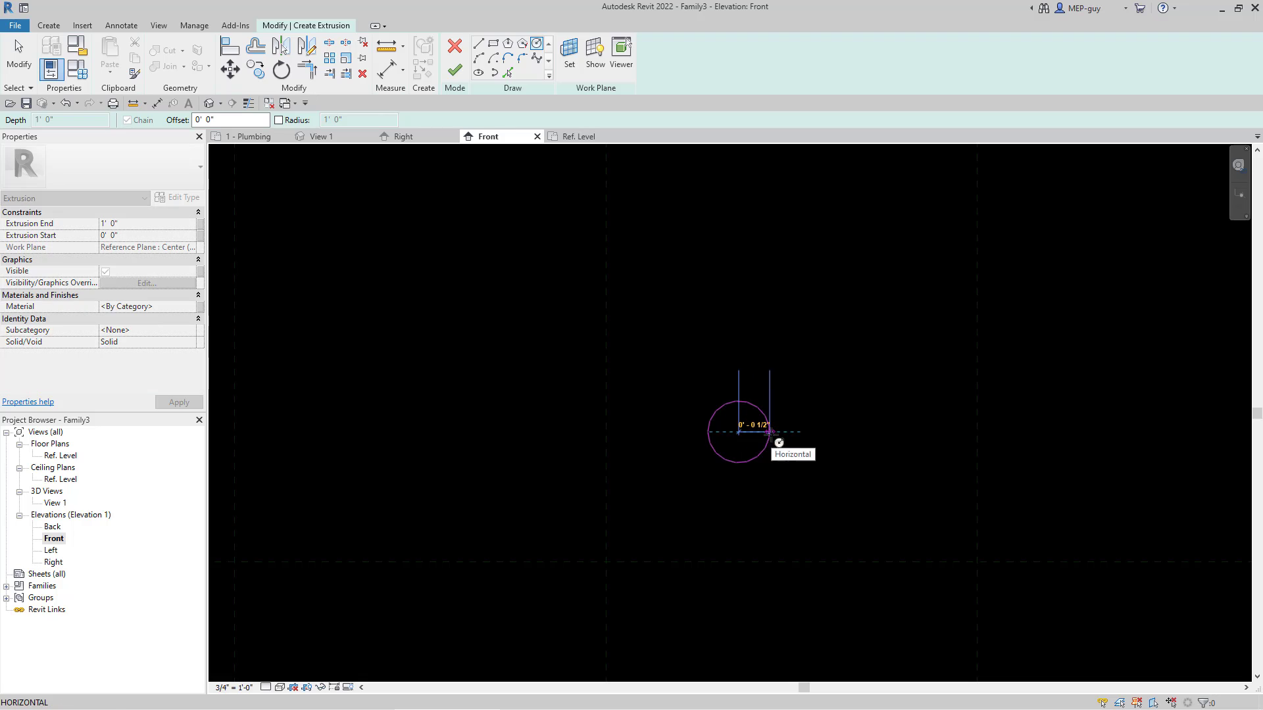
{"action": "type", "text": "0 1/4"}
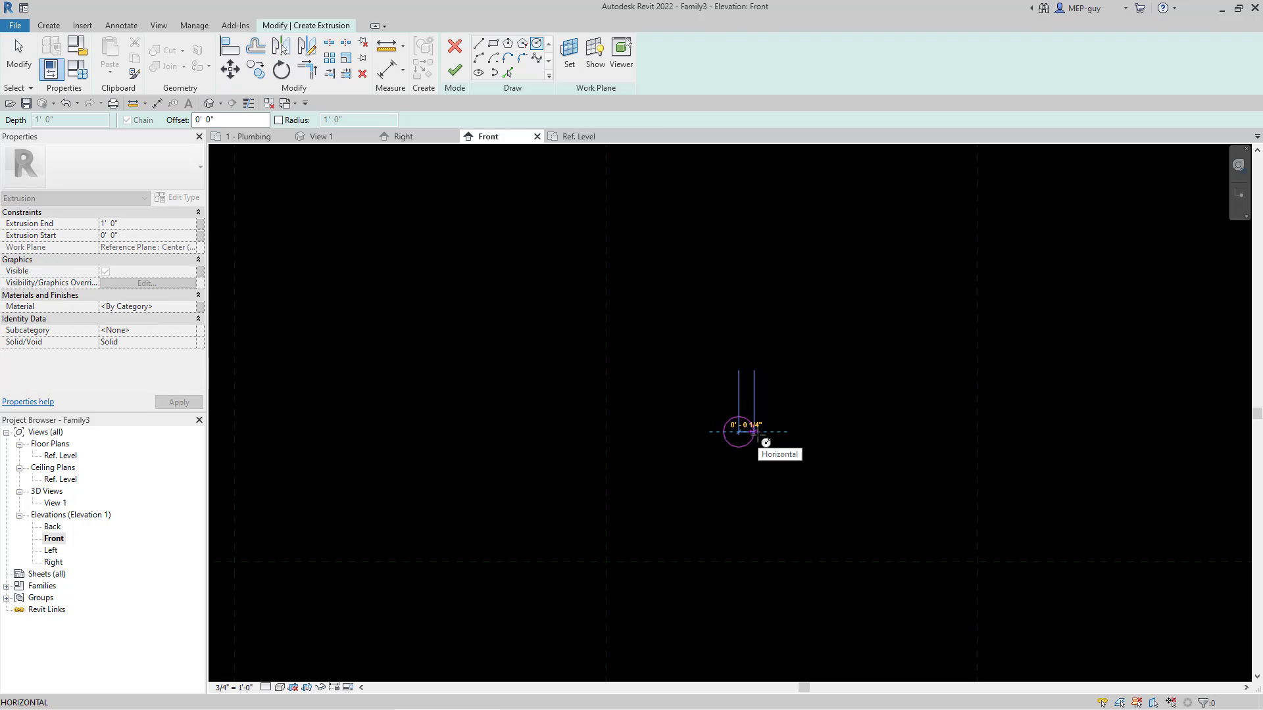
{"action": "key", "text": "Return"}
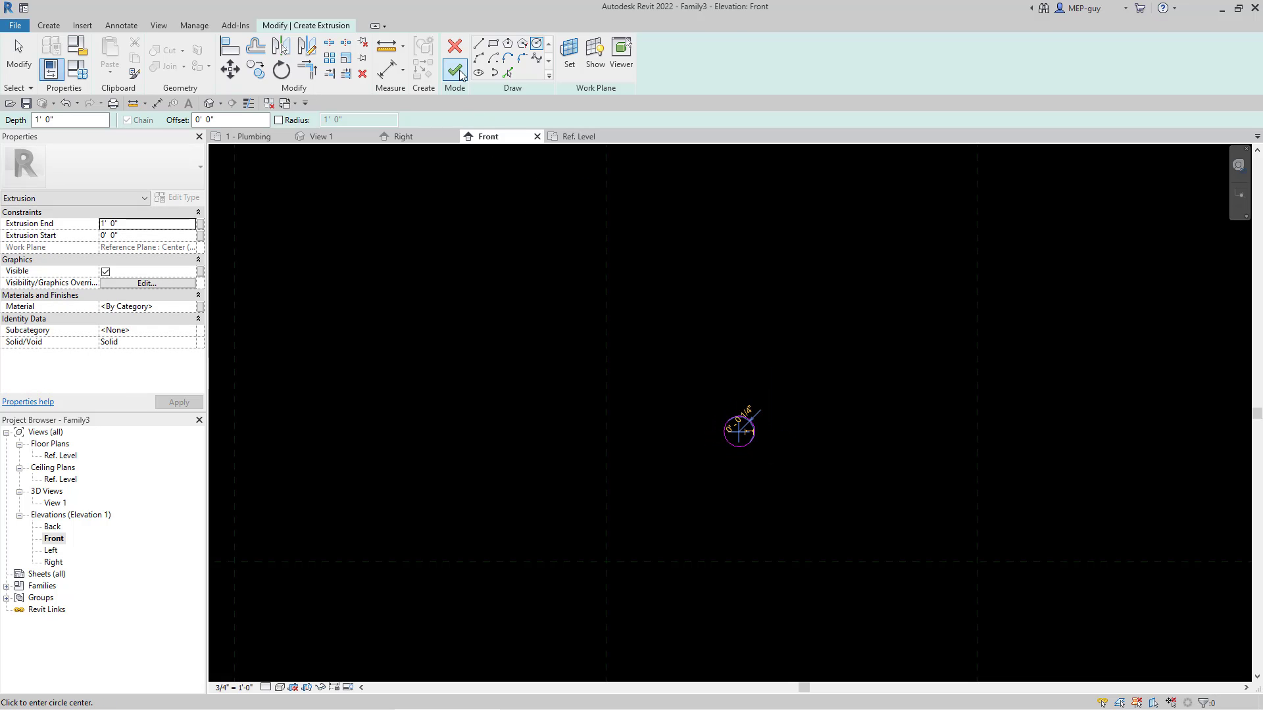
{"action": "scroll", "coordinate": [858, 323], "scroll_direction": "down", "scroll_amount": 3}
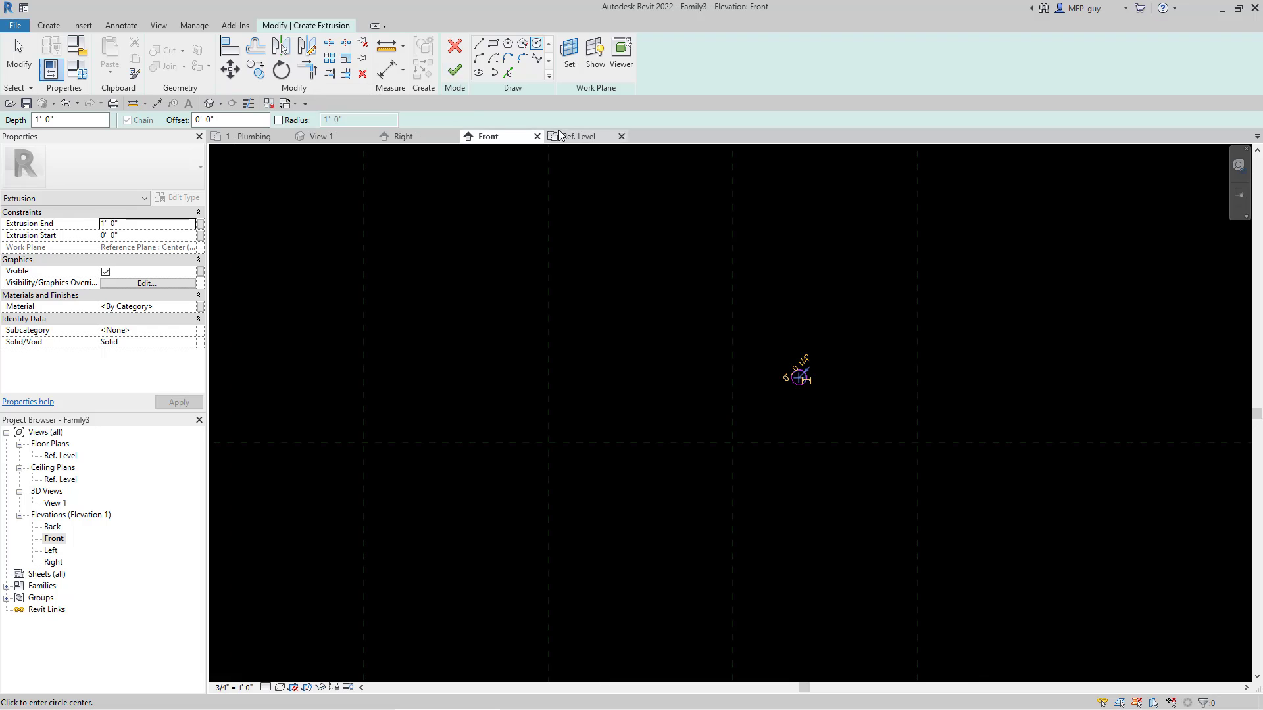
{"action": "left_click", "coordinate": [458, 73]}
{"action": "scroll", "coordinate": [819, 516], "scroll_direction": "down", "scroll_amount": 3}
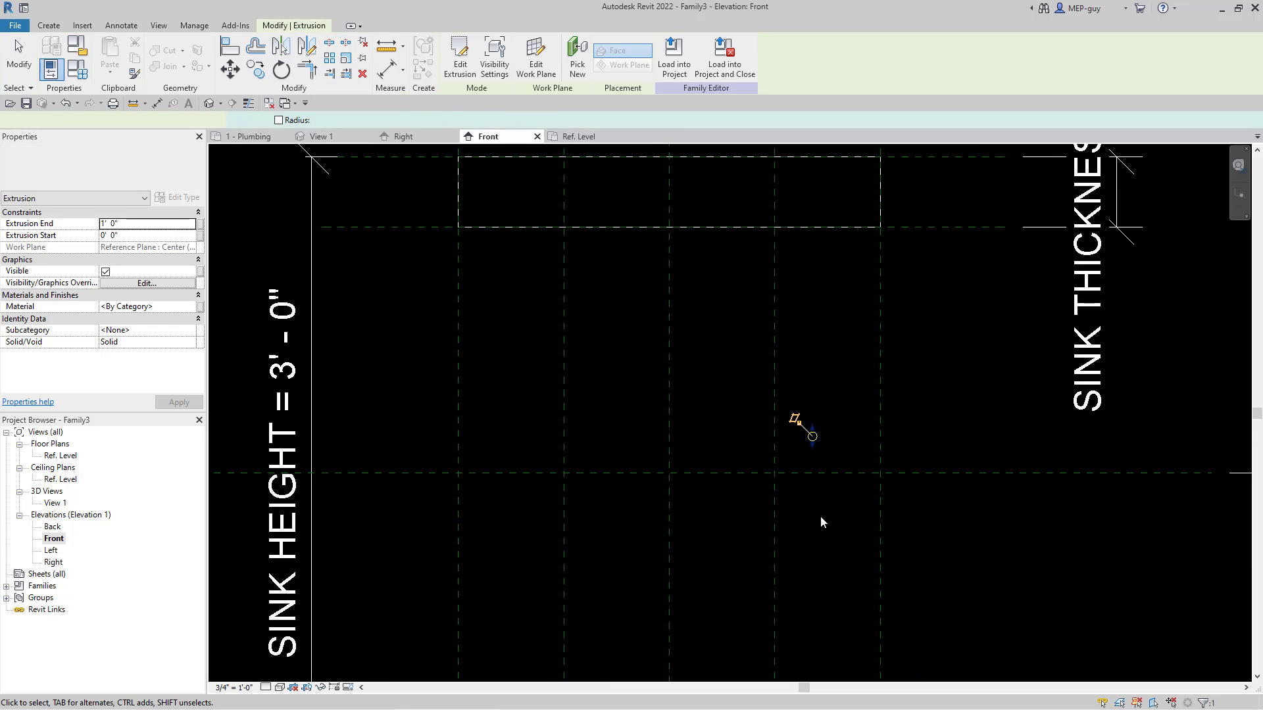
{"action": "scroll", "coordinate": [820, 516], "scroll_direction": "down", "scroll_amount": 1}
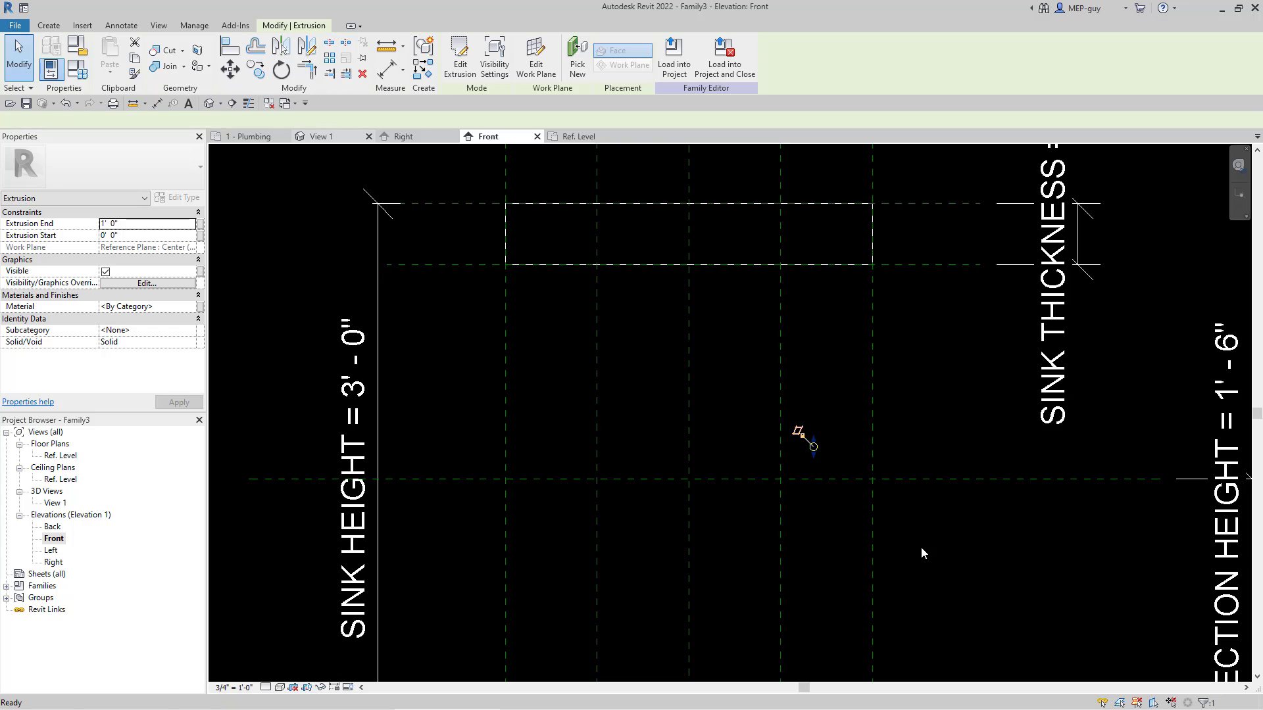
Step: In the 3D view, set the circular extrusion's Extrusion End to 2"
{"action": "scroll", "coordinate": [836, 345], "scroll_direction": "up", "scroll_amount": 3}
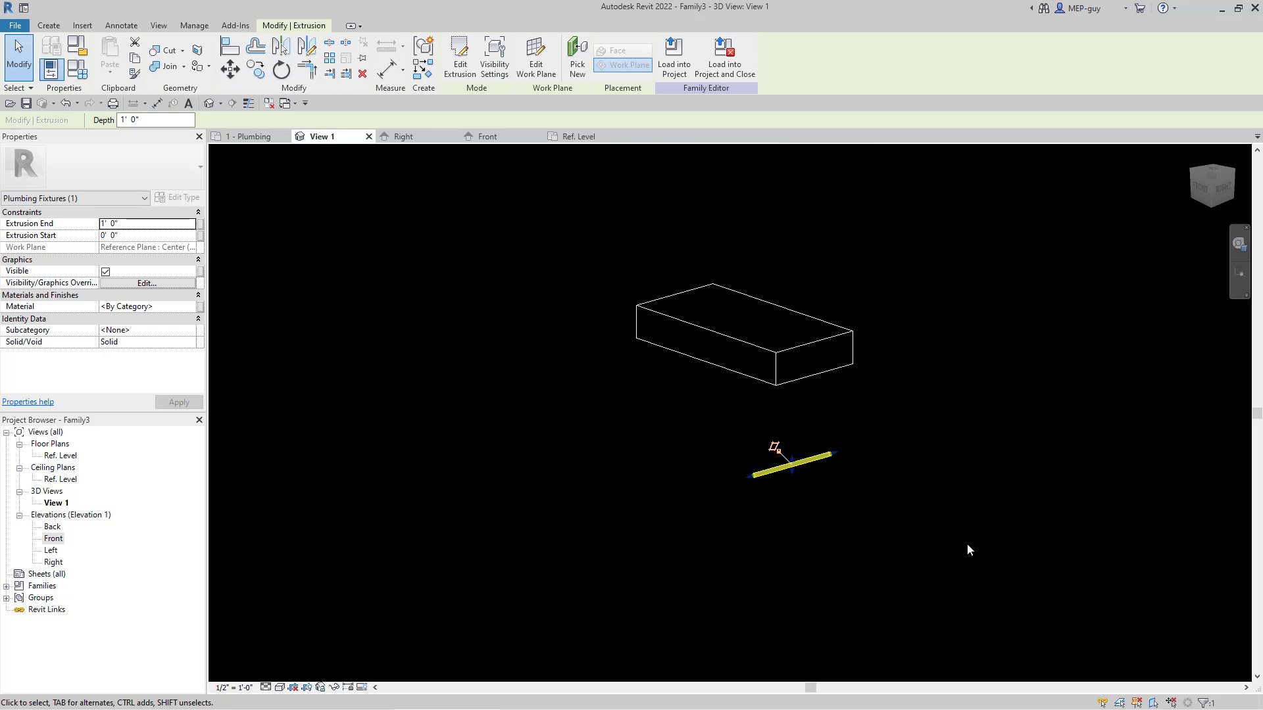
{"action": "middle_click_drag", "start_coordinate": [968, 550], "coordinate": [815, 502], "text": "shift"}
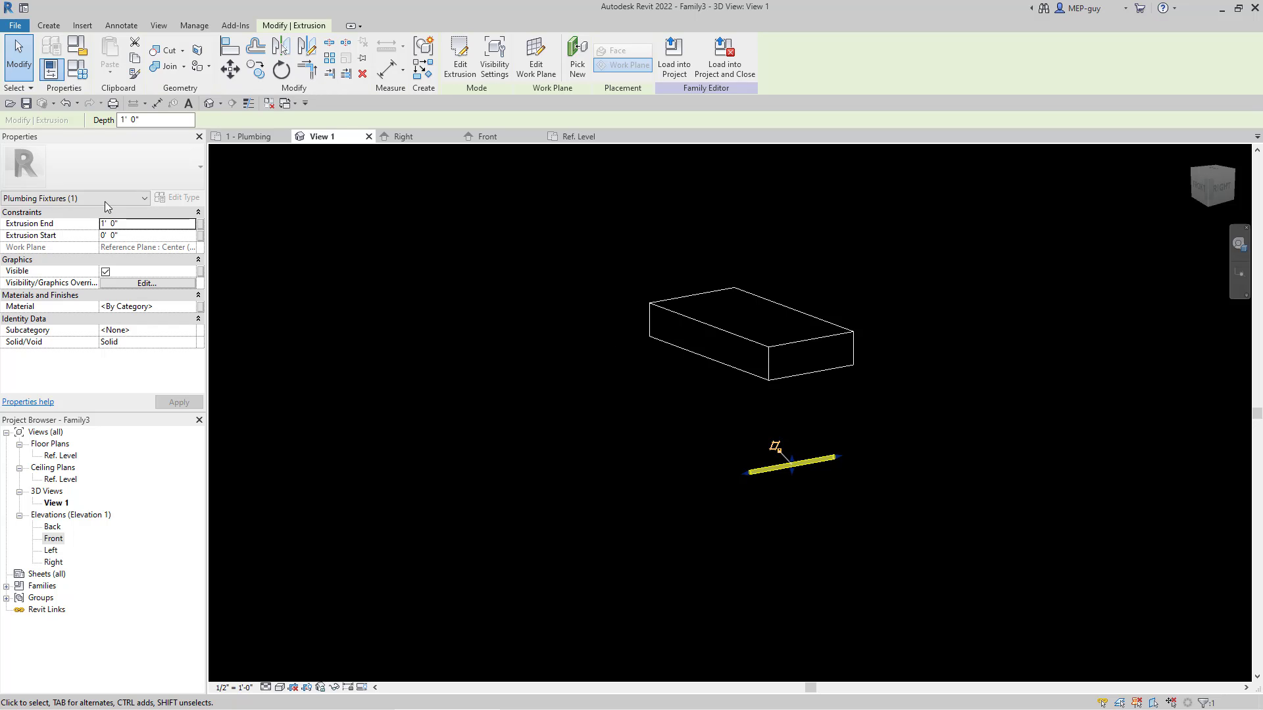
{"action": "left_click", "coordinate": [149, 226]}
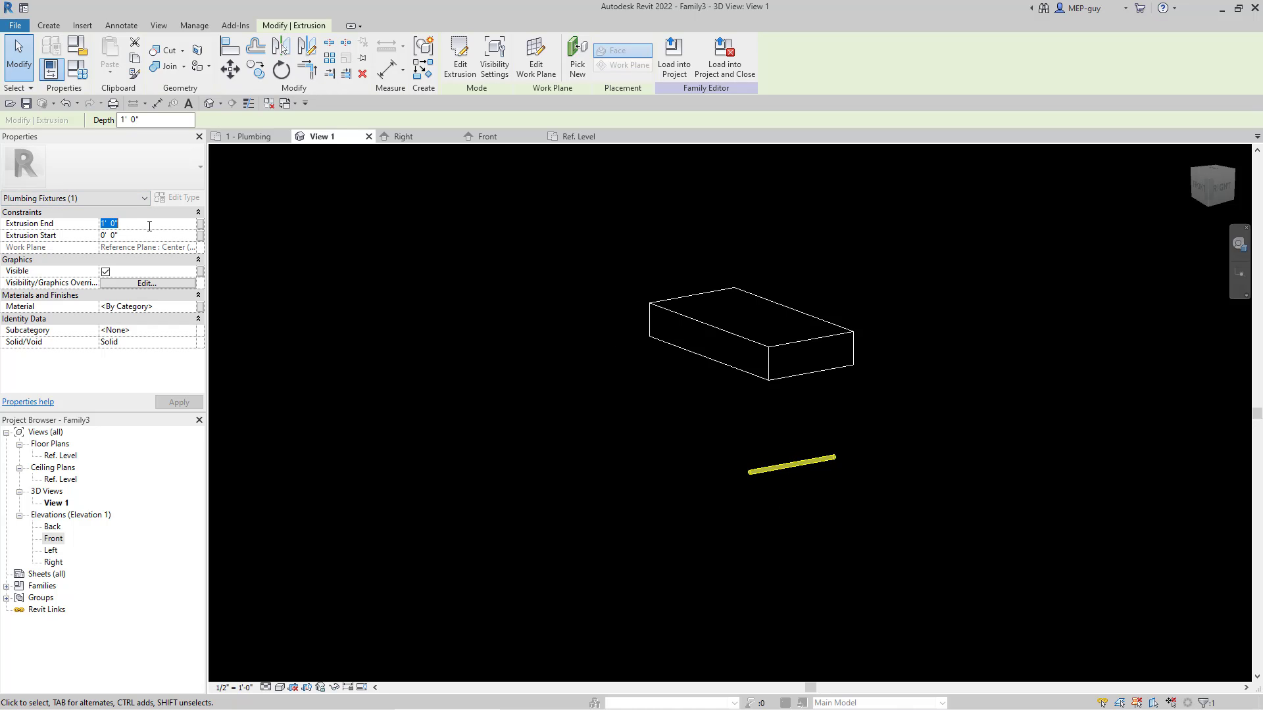
{"action": "type", "text": "2"}
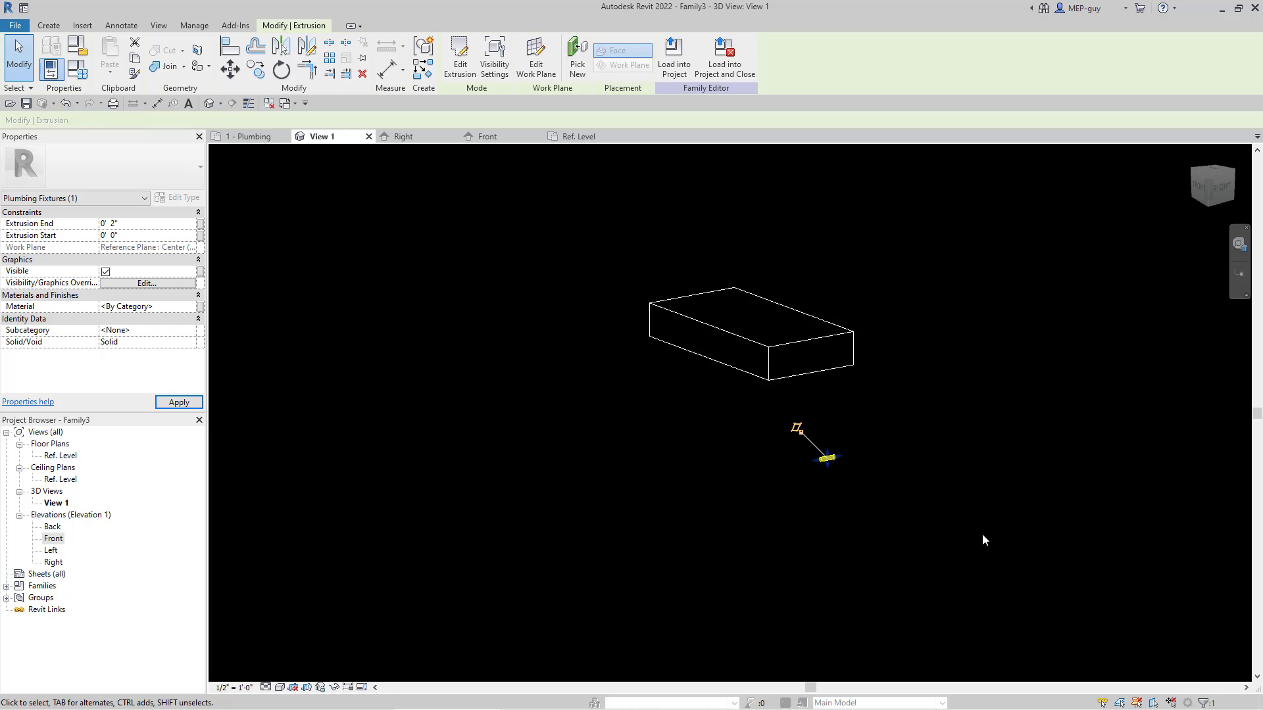
{"action": "left_click", "coordinate": [954, 538]}
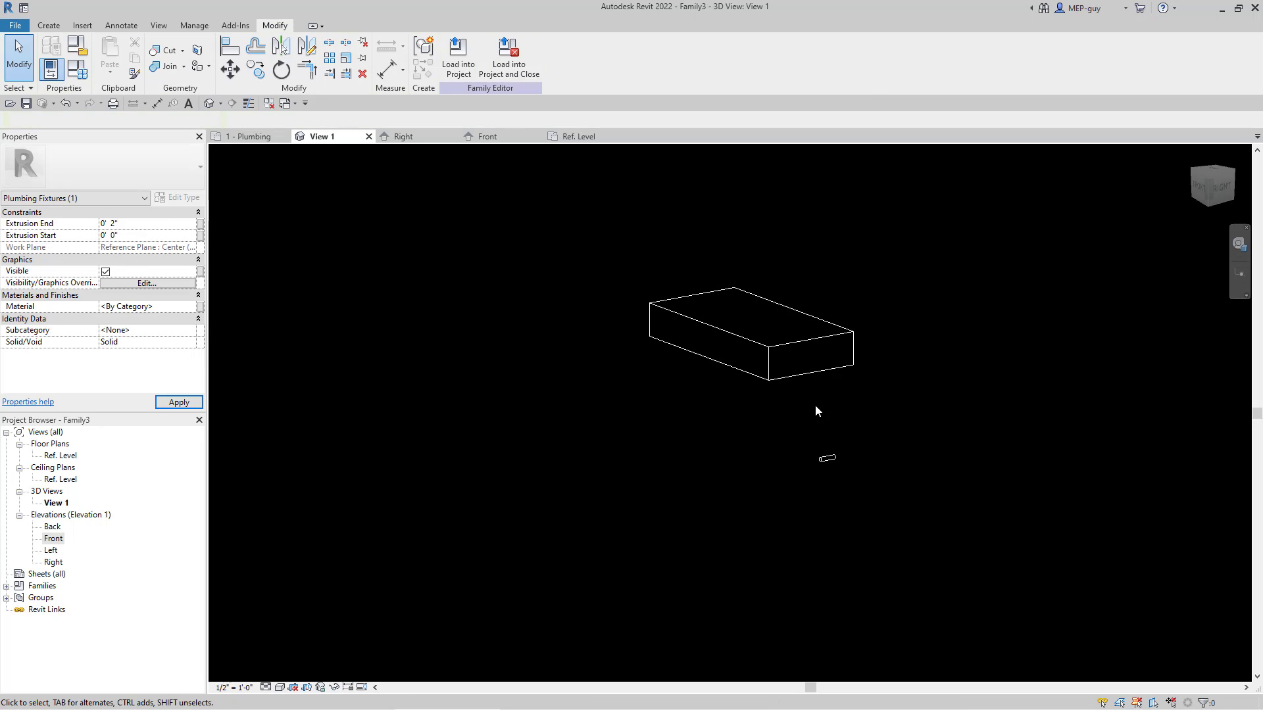
Step: Open the circular extrusion's sketch for editing in the Front elevation
{"action": "left_click", "coordinate": [487, 137]}
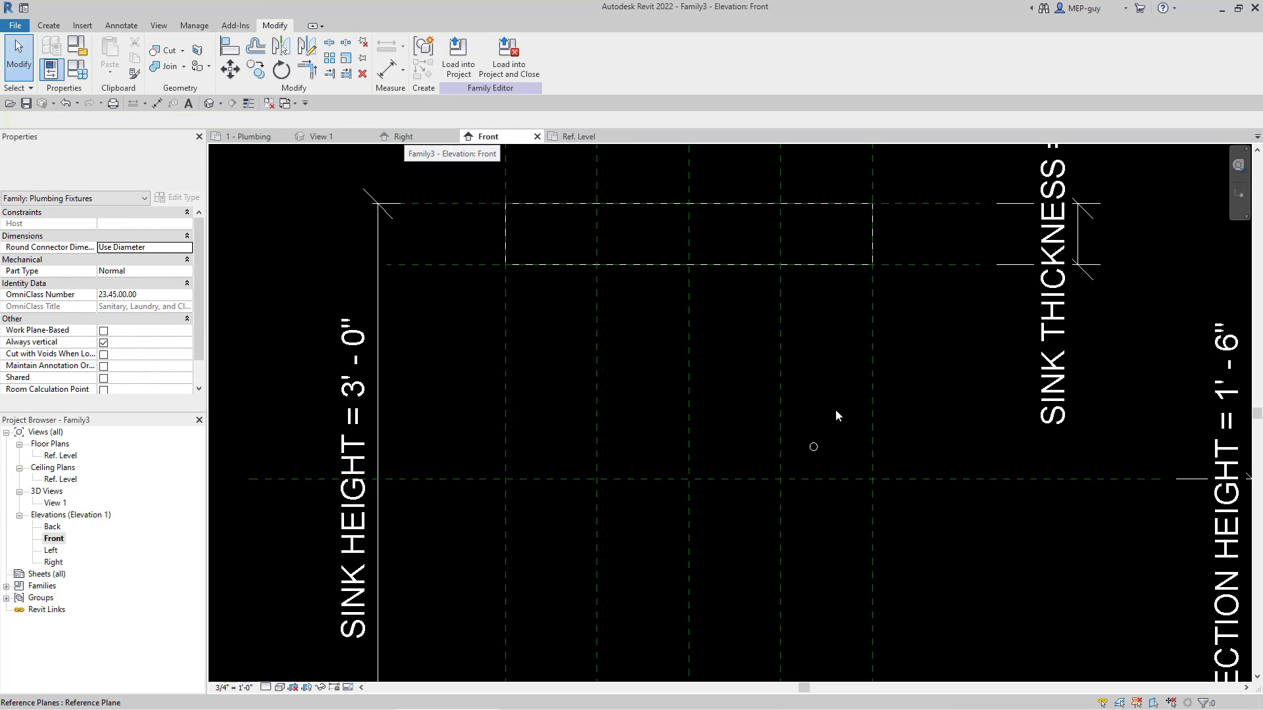
{"action": "scroll", "coordinate": [804, 464], "scroll_direction": "up", "scroll_amount": 2}
{"action": "scroll", "coordinate": [809, 467], "scroll_direction": "up", "scroll_amount": 1}
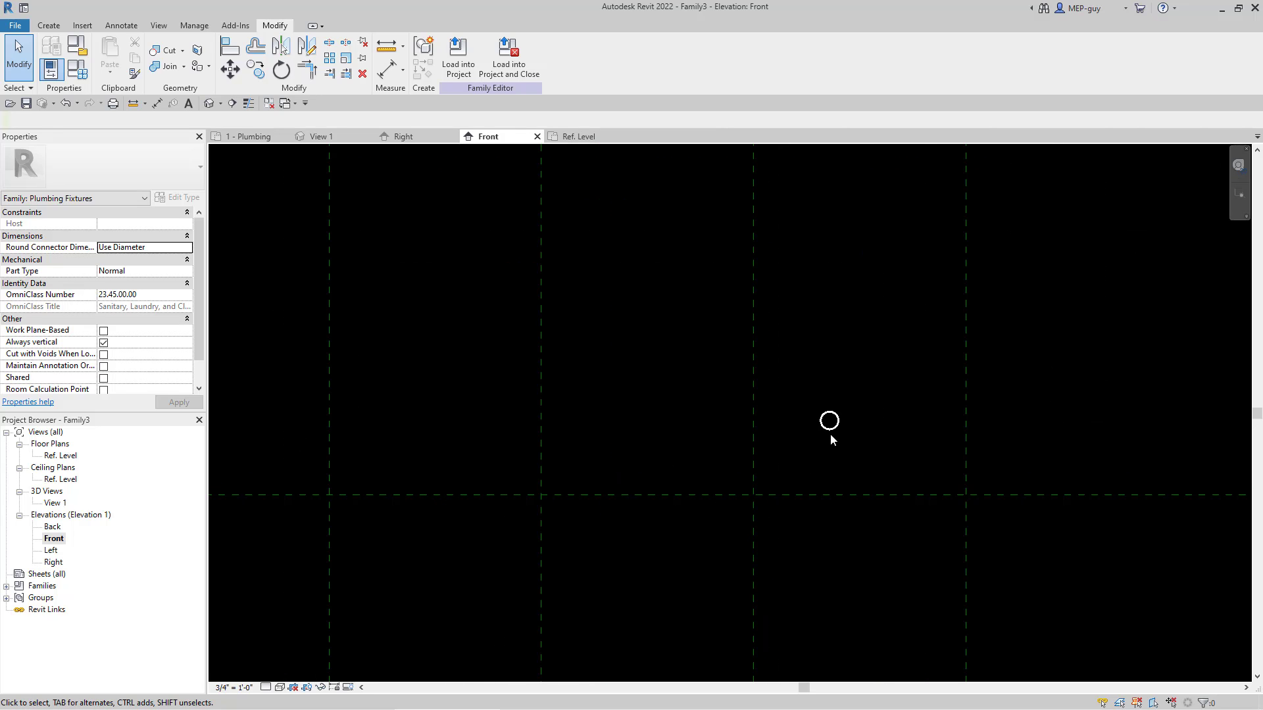
{"action": "left_click", "coordinate": [831, 430]}
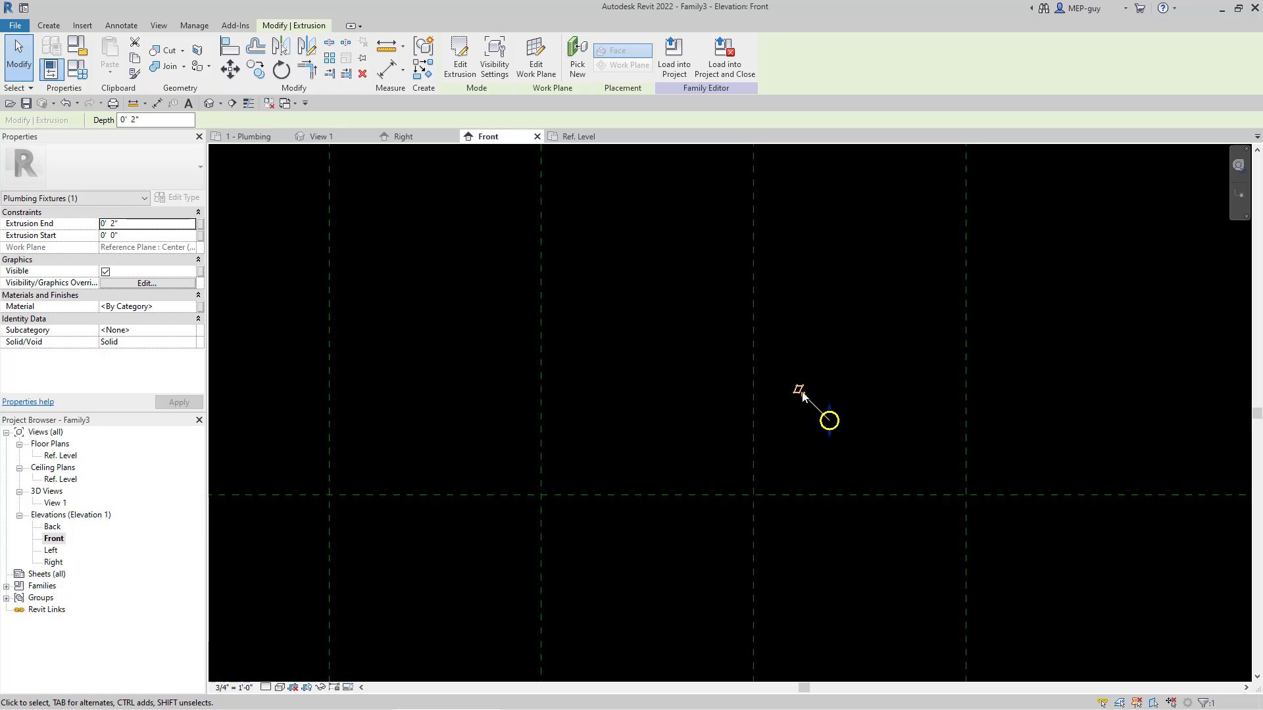
{"action": "left_click", "coordinate": [460, 58]}
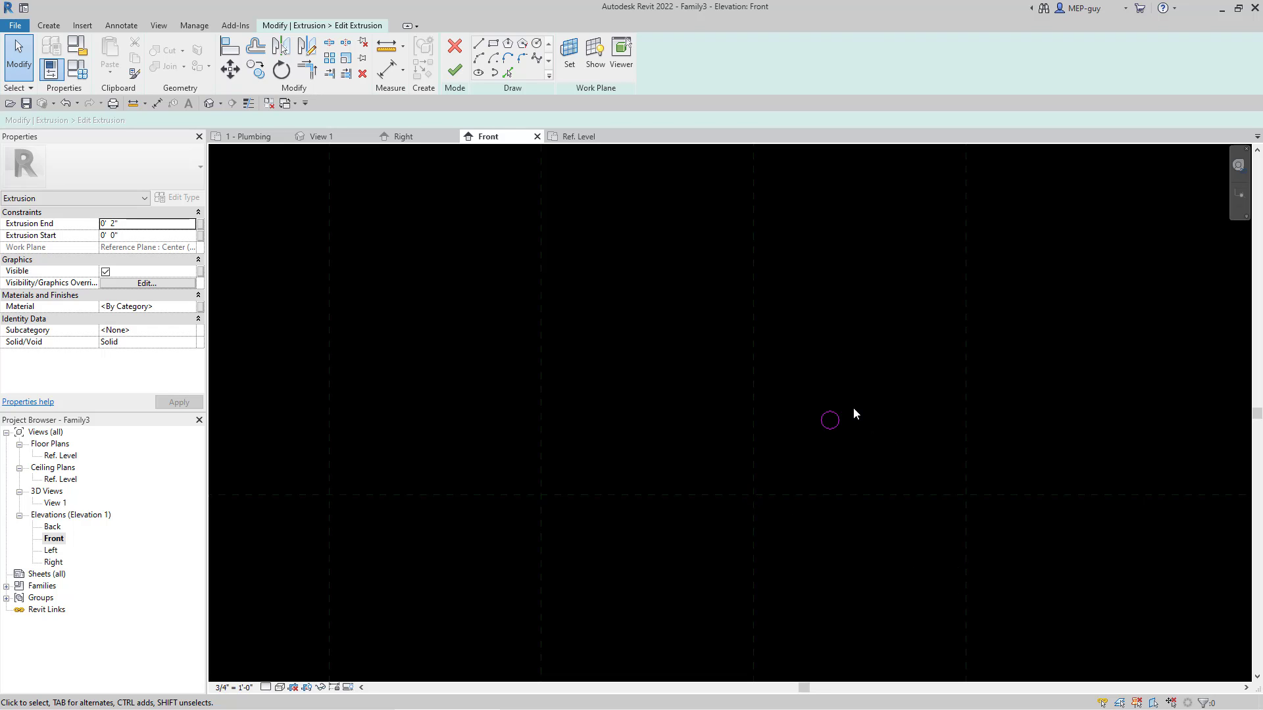
{"action": "left_click", "coordinate": [836, 427]}
{"action": "left_click", "coordinate": [883, 450]}
{"action": "key", "text": "a"}
{"action": "key", "text": "l"}
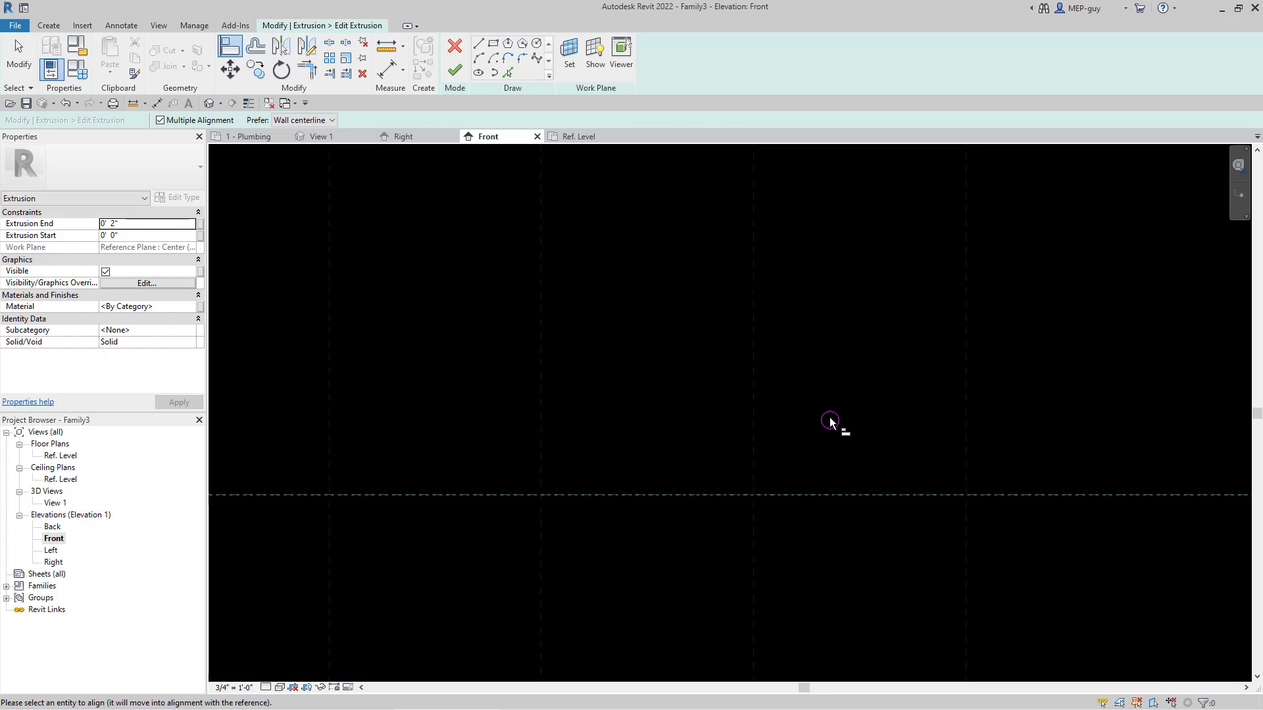
{"action": "key", "text": "Escape"}
{"action": "key", "text": "Escape"}
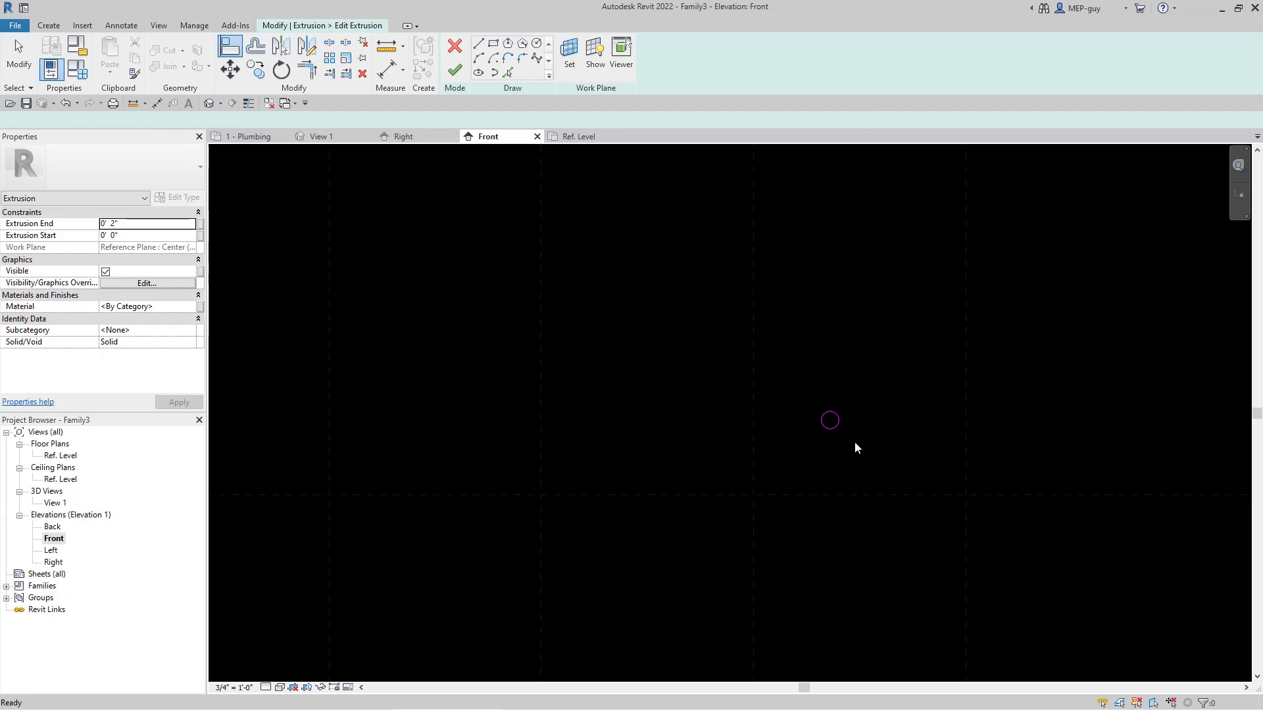
Step: Make the center mark visible on the sketched pipe stub circle
{"action": "left_click", "coordinate": [835, 427]}
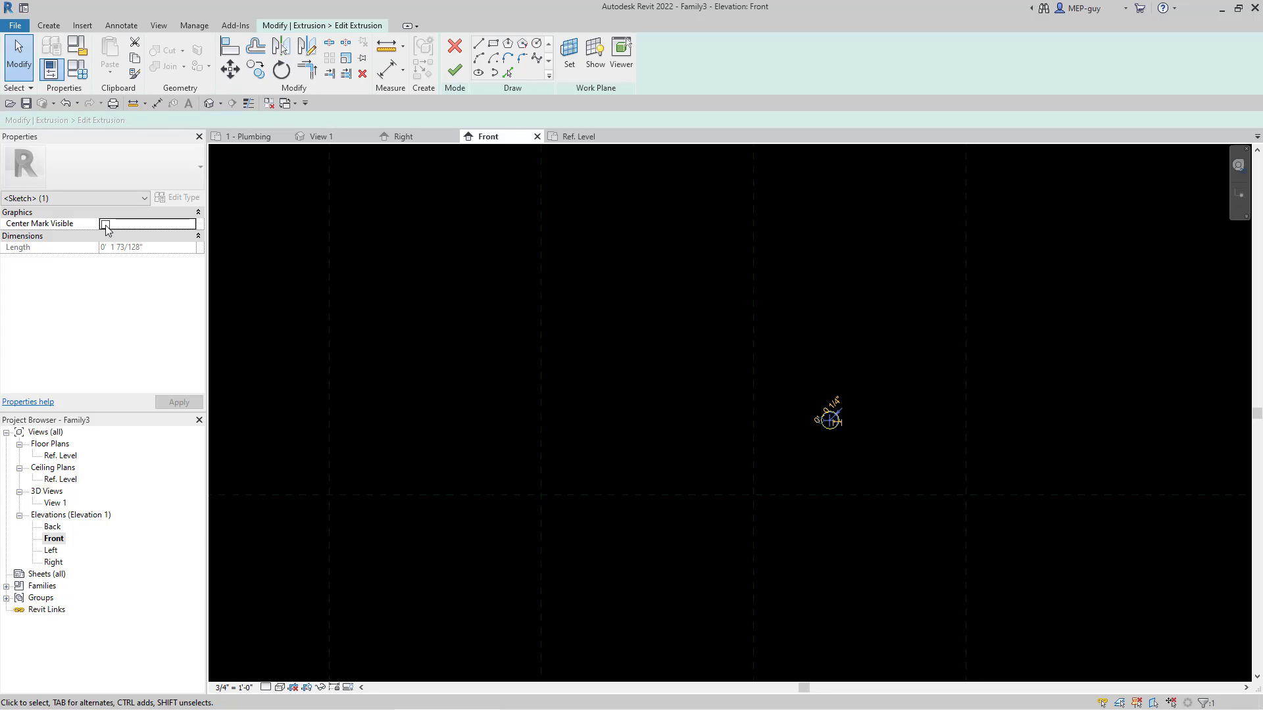
{"action": "left_click", "coordinate": [106, 224]}
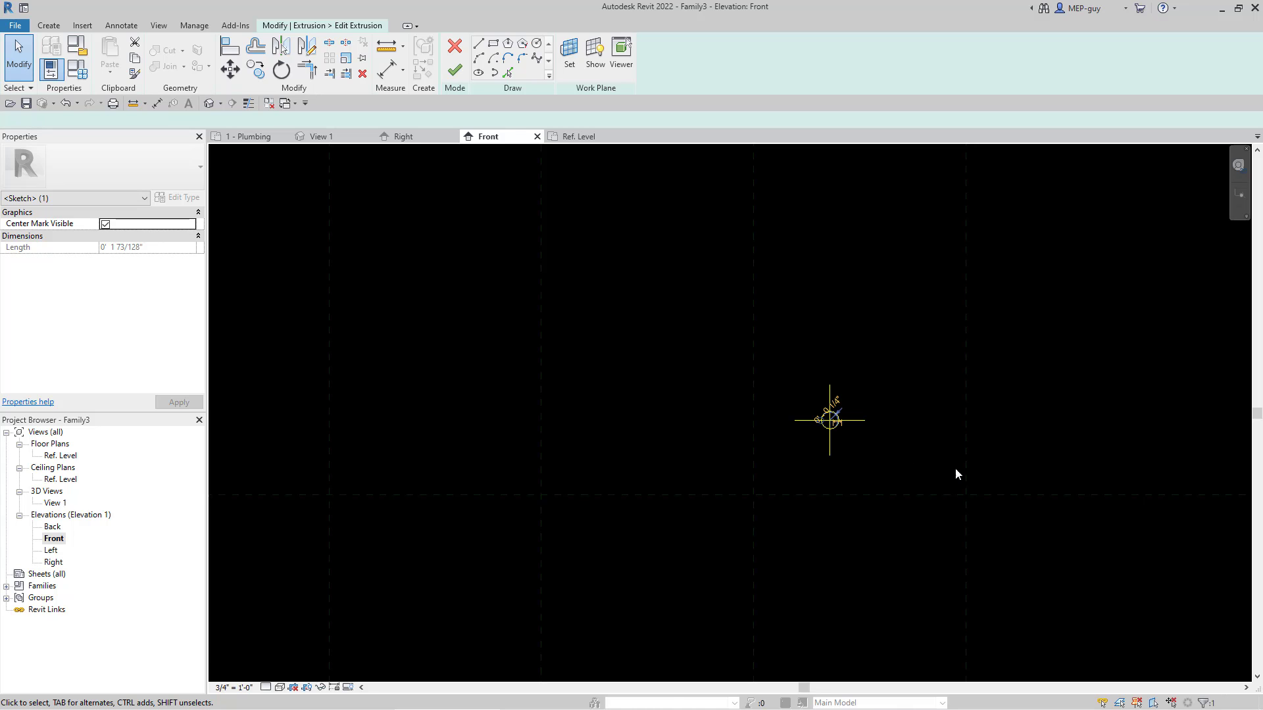
{"action": "left_click", "coordinate": [891, 450]}
Step: Align the circle's horizontal center mark line to the water connection height plane and lock the alignment
{"action": "scroll", "coordinate": [890, 449], "scroll_direction": "up", "scroll_amount": 2}
{"action": "scroll", "coordinate": [889, 449], "scroll_direction": "up", "scroll_amount": 1}
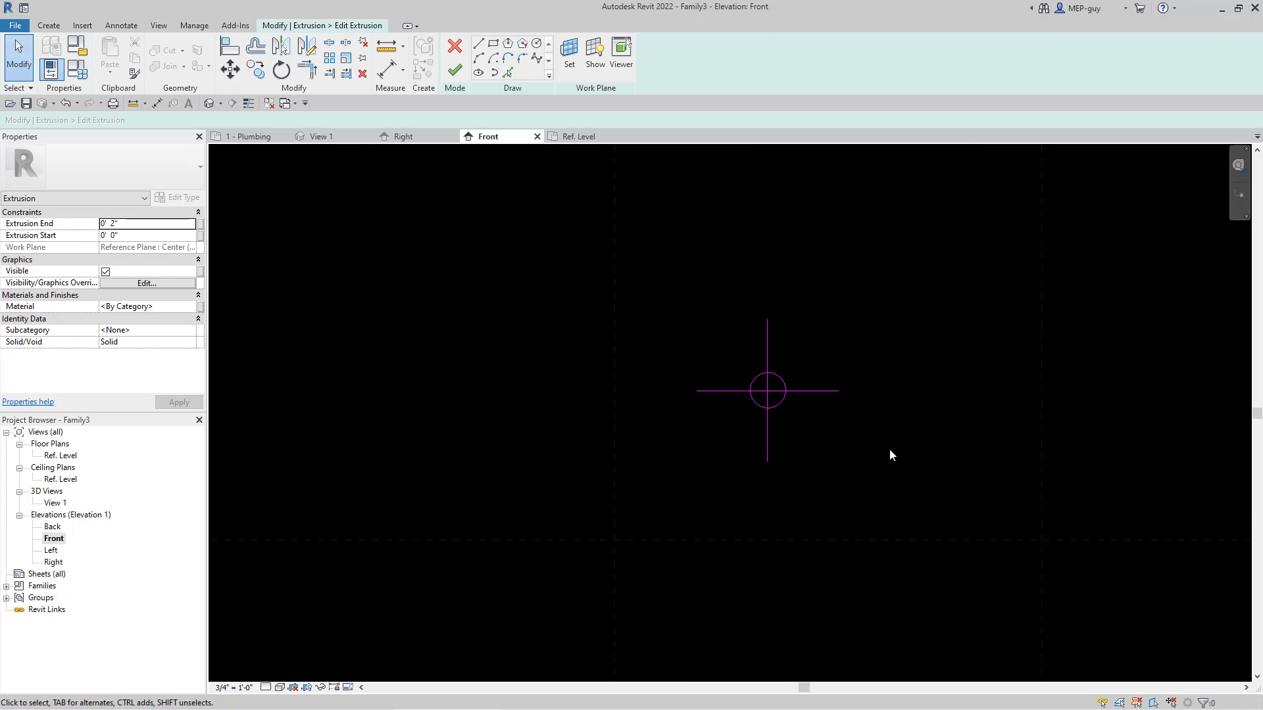
{"action": "left_click", "coordinate": [229, 48]}
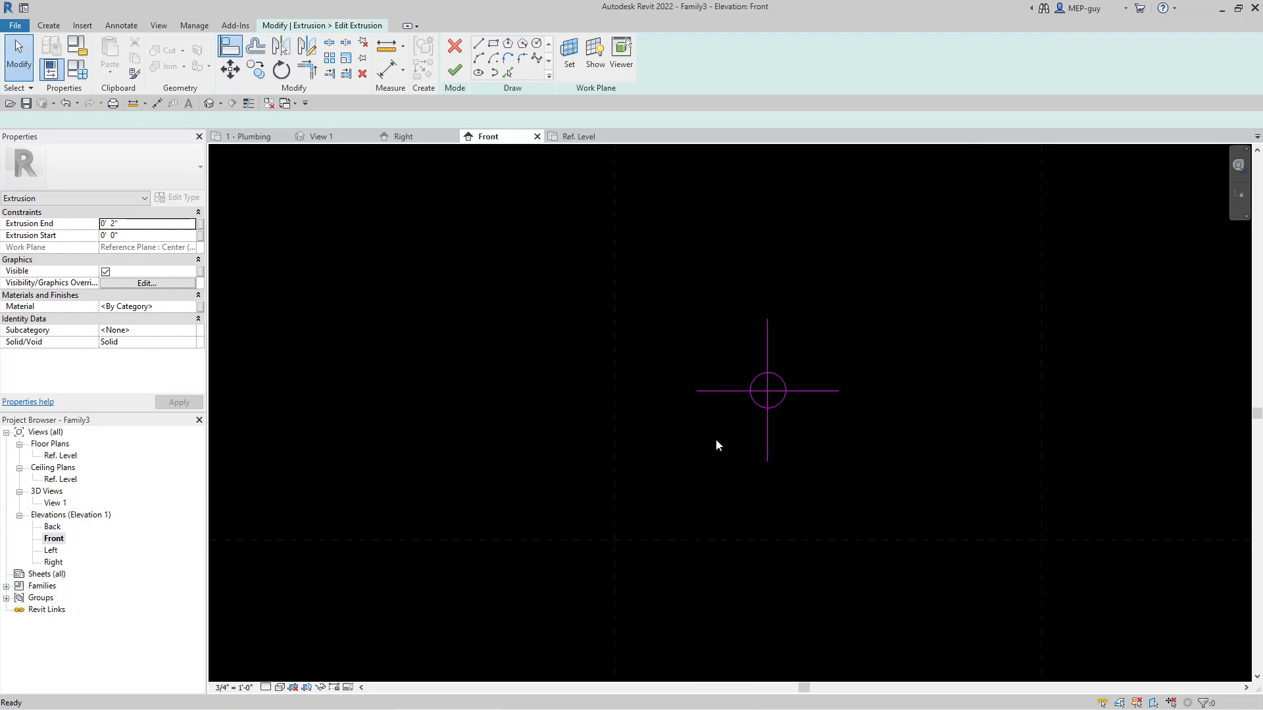
{"action": "left_click", "coordinate": [757, 539]}
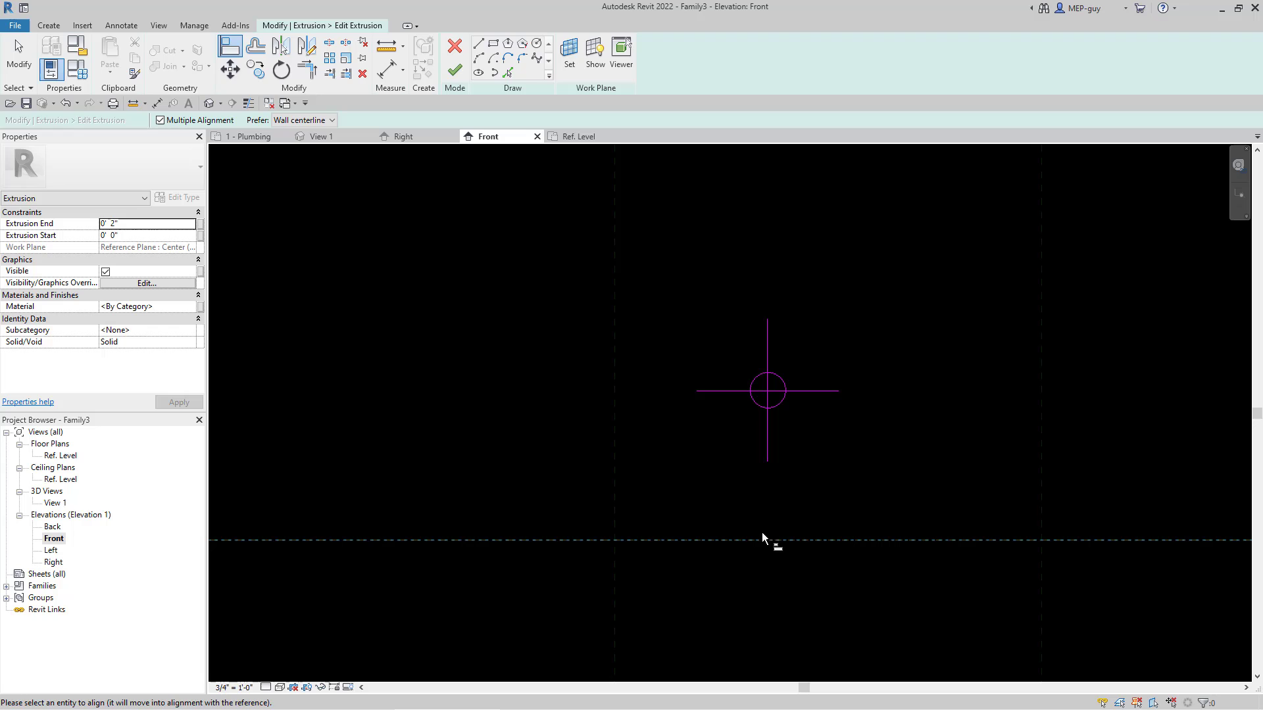
{"action": "left_click", "coordinate": [806, 390]}
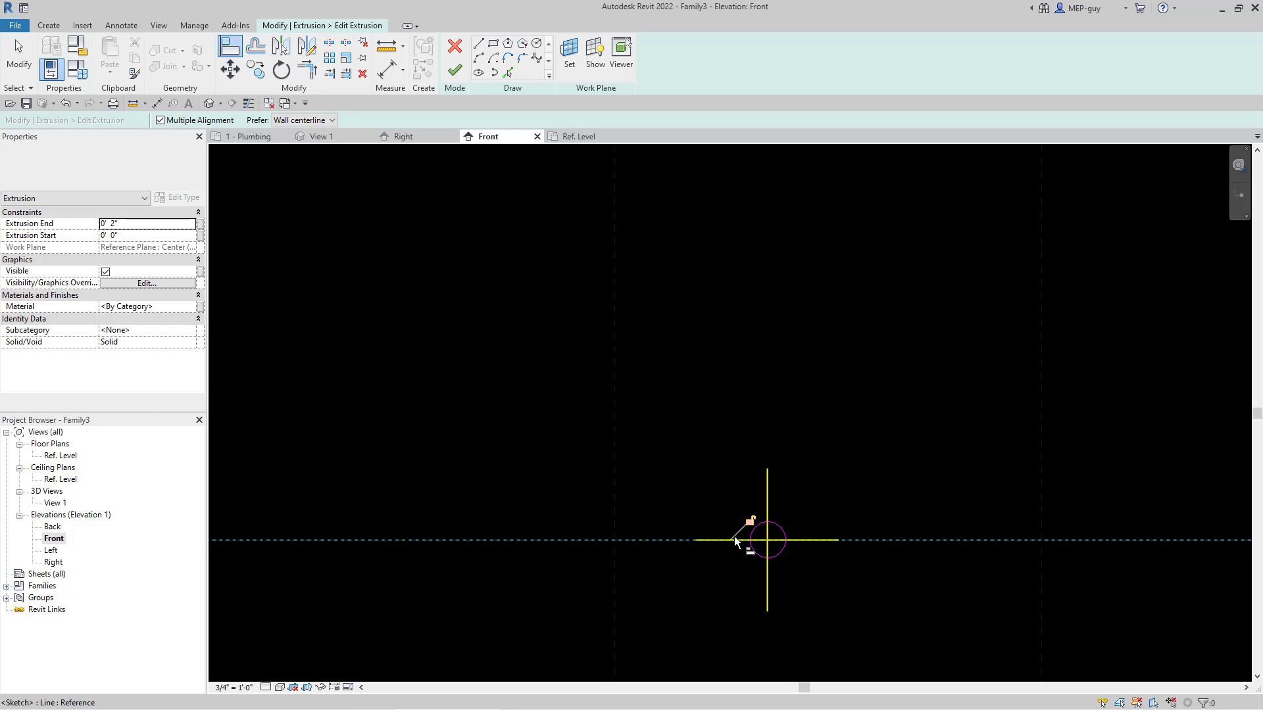
{"action": "key", "text": "Escape"}
Step: Align the circle's vertical center mark line to the right inner vertical plane and lock the alignment
{"action": "left_click", "coordinate": [615, 451]}
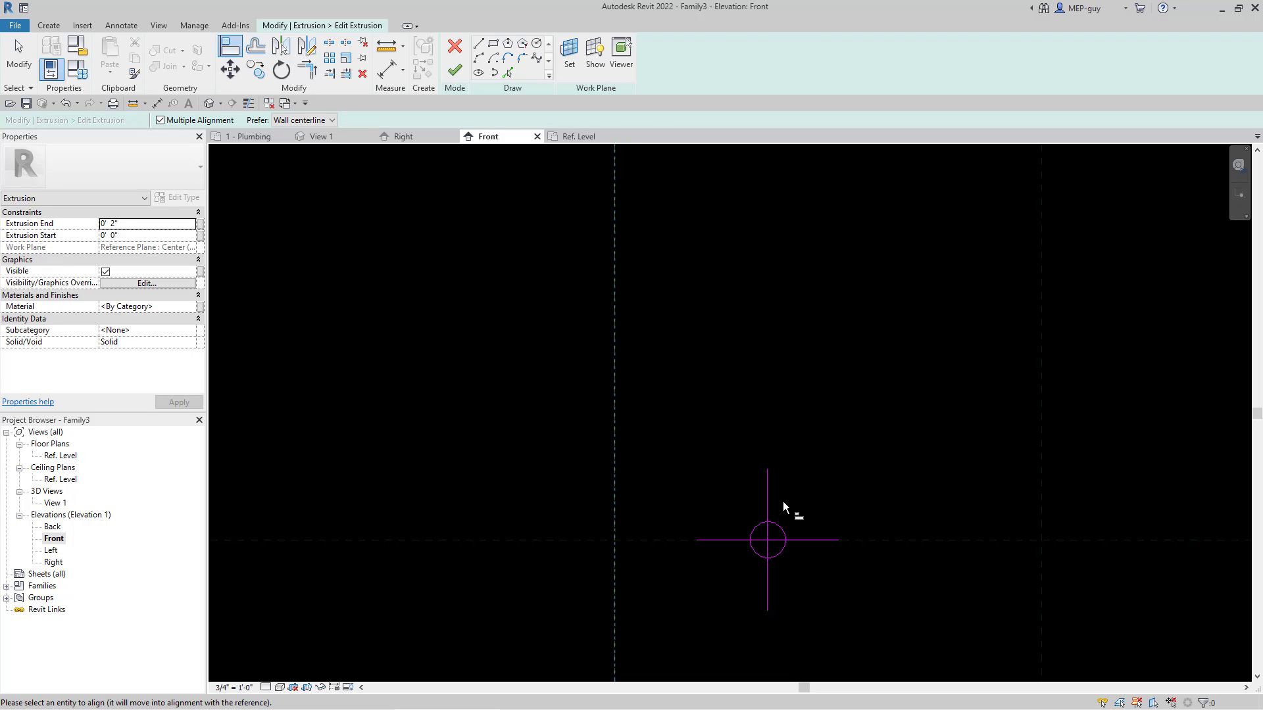
{"action": "left_click", "coordinate": [767, 495]}
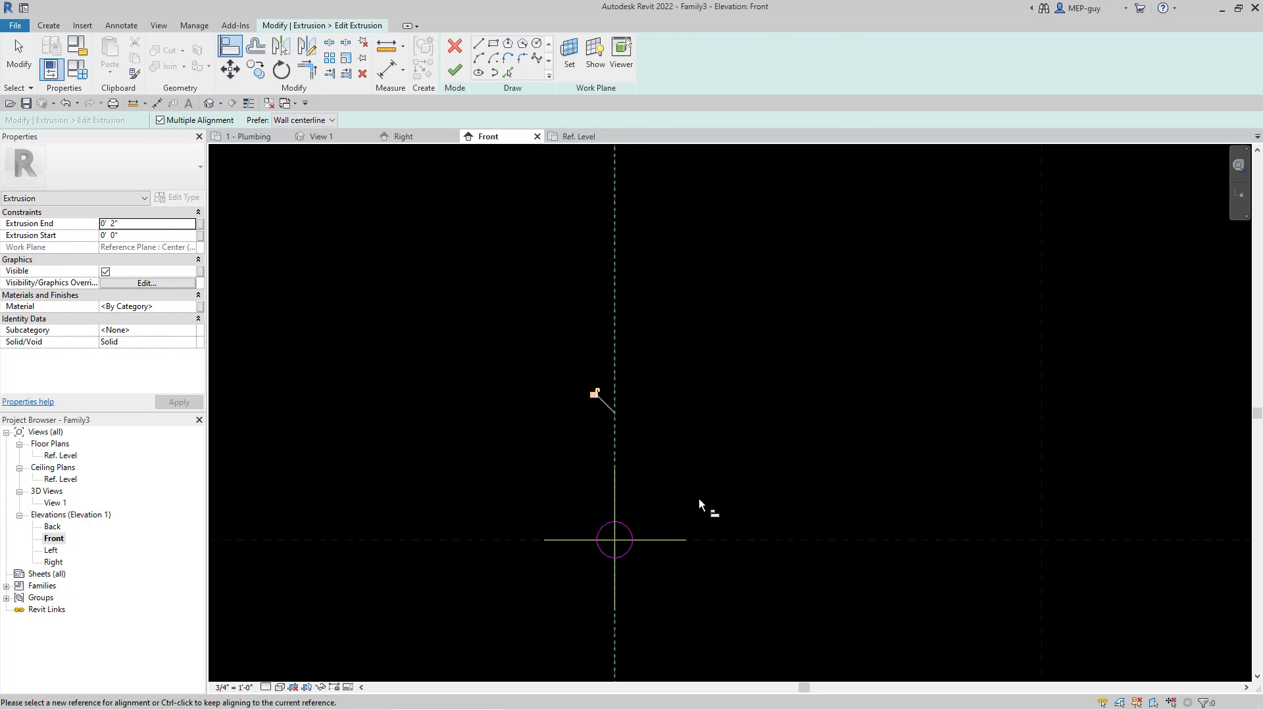
{"action": "left_click", "coordinate": [594, 394]}
{"action": "scroll", "coordinate": [951, 269], "scroll_direction": "down", "scroll_amount": 3}
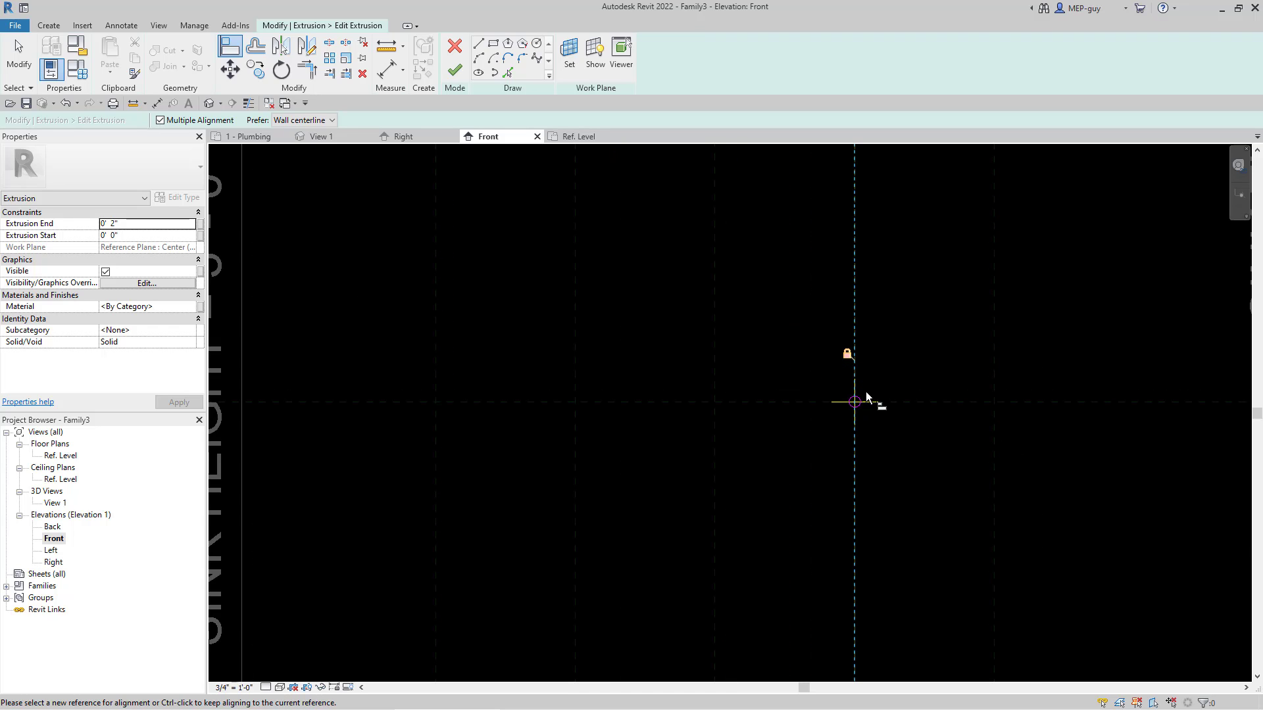
{"action": "scroll", "coordinate": [856, 403], "scroll_direction": "down", "scroll_amount": 2}
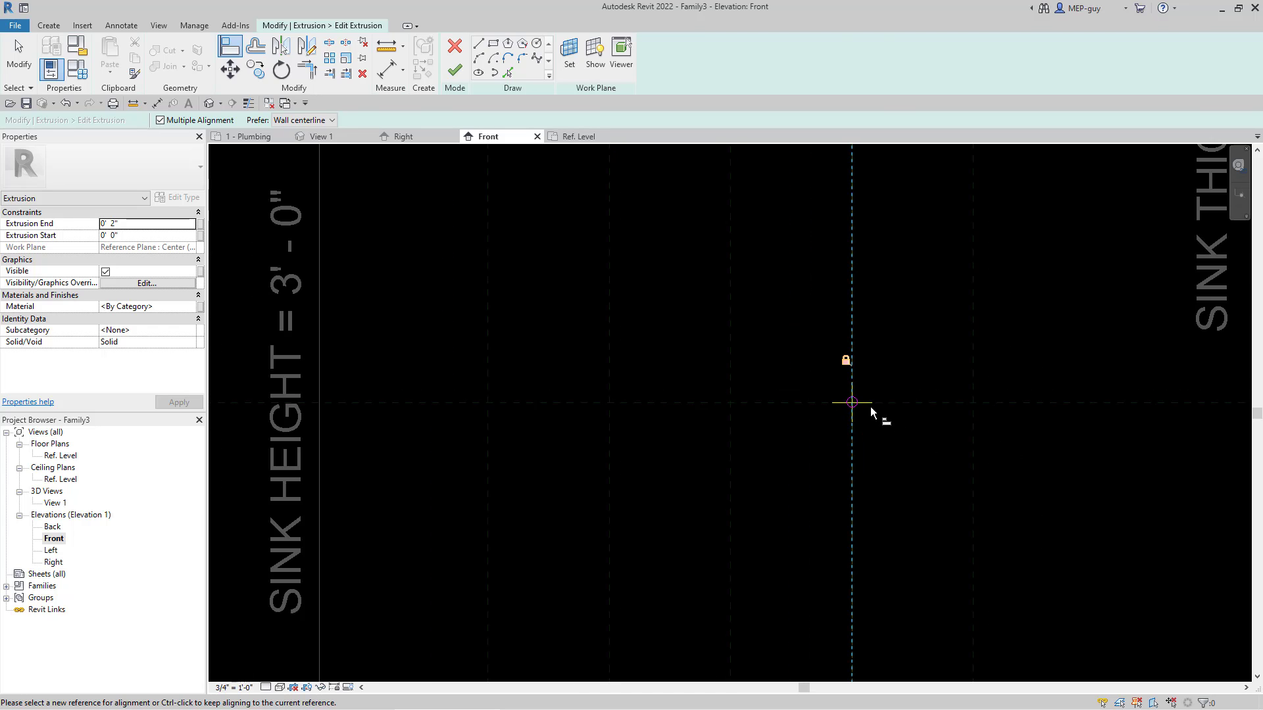
{"action": "scroll", "coordinate": [861, 404], "scroll_direction": "up", "scroll_amount": 1}
{"action": "scroll", "coordinate": [855, 404], "scroll_direction": "up", "scroll_amount": 1}
{"action": "scroll", "coordinate": [855, 404], "scroll_direction": "up", "scroll_amount": 2}
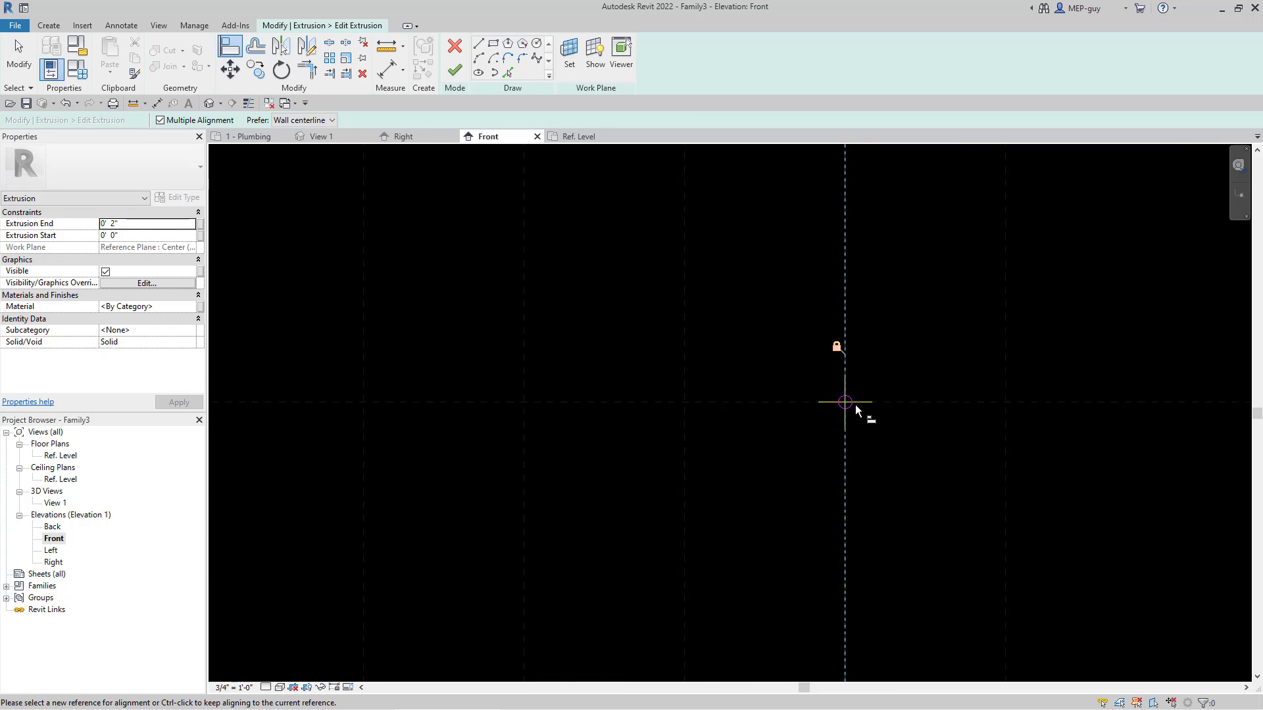
{"action": "key", "text": "Escape"}
{"action": "key", "text": "Escape"}
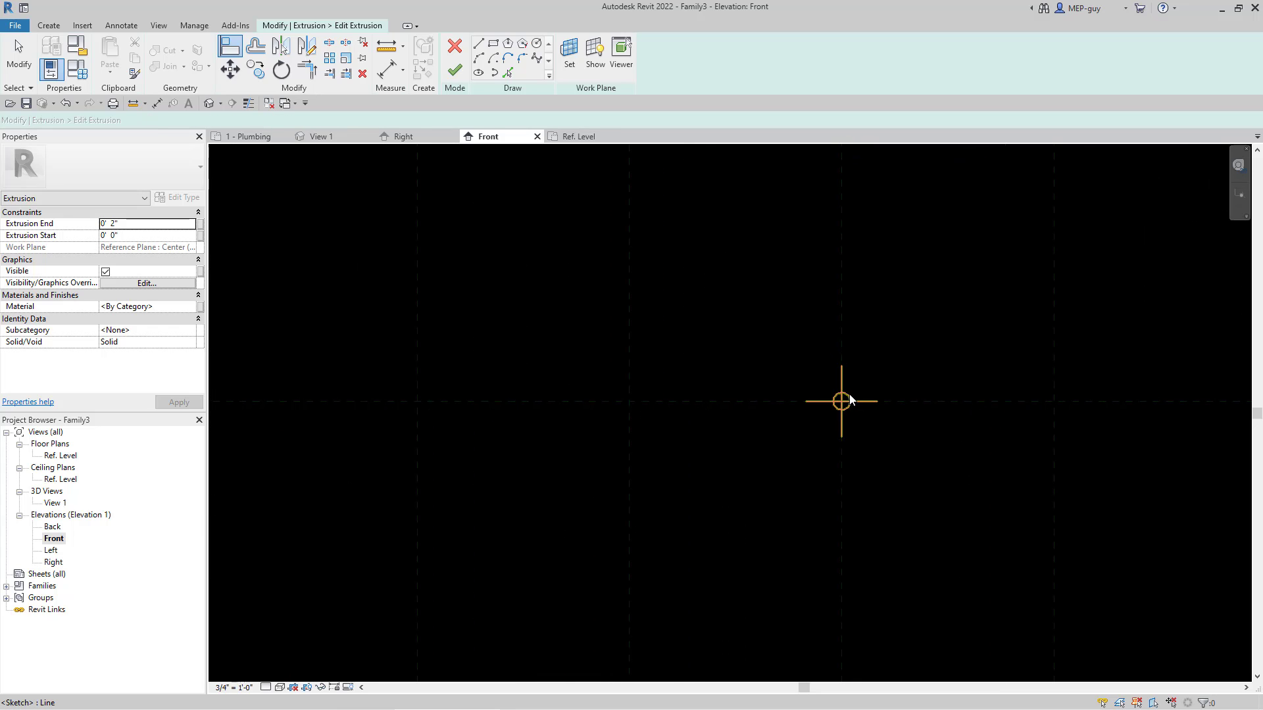
Step: Mirror the sketched circle about the central vertical reference plane to the sink's left half
{"action": "scroll", "coordinate": [863, 565], "scroll_direction": "down", "scroll_amount": 2}
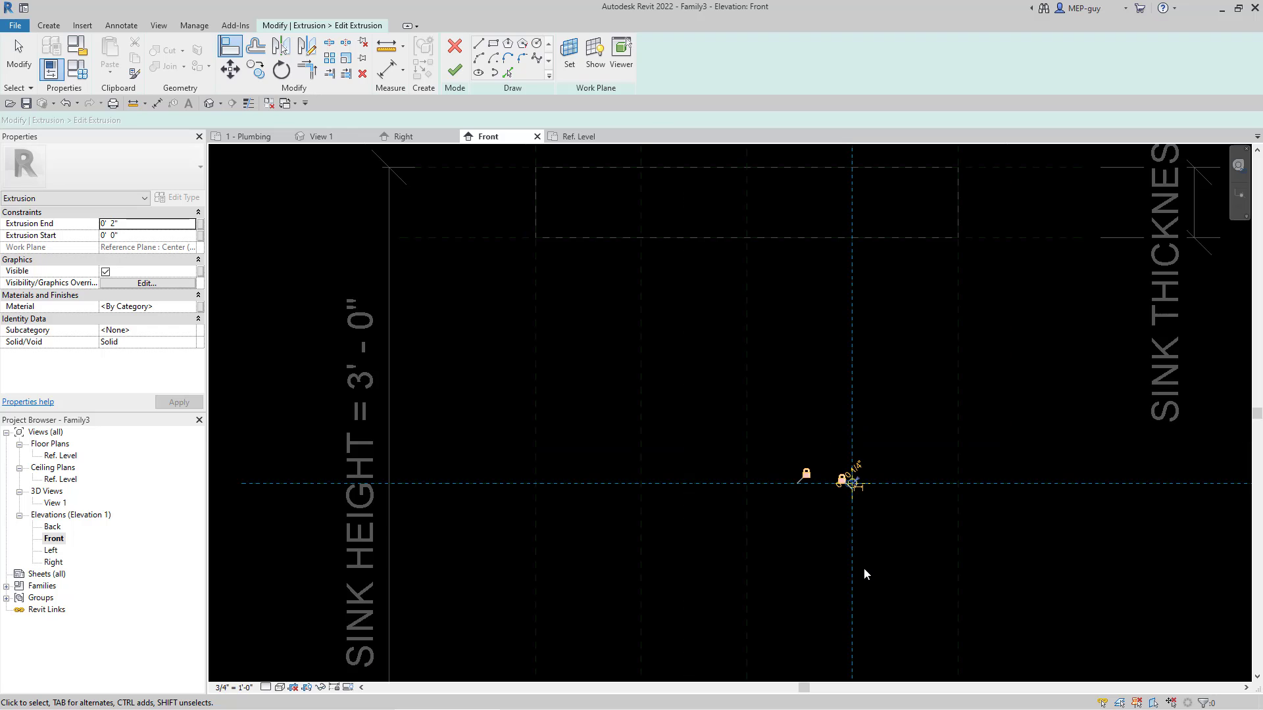
{"action": "left_click", "coordinate": [281, 47]}
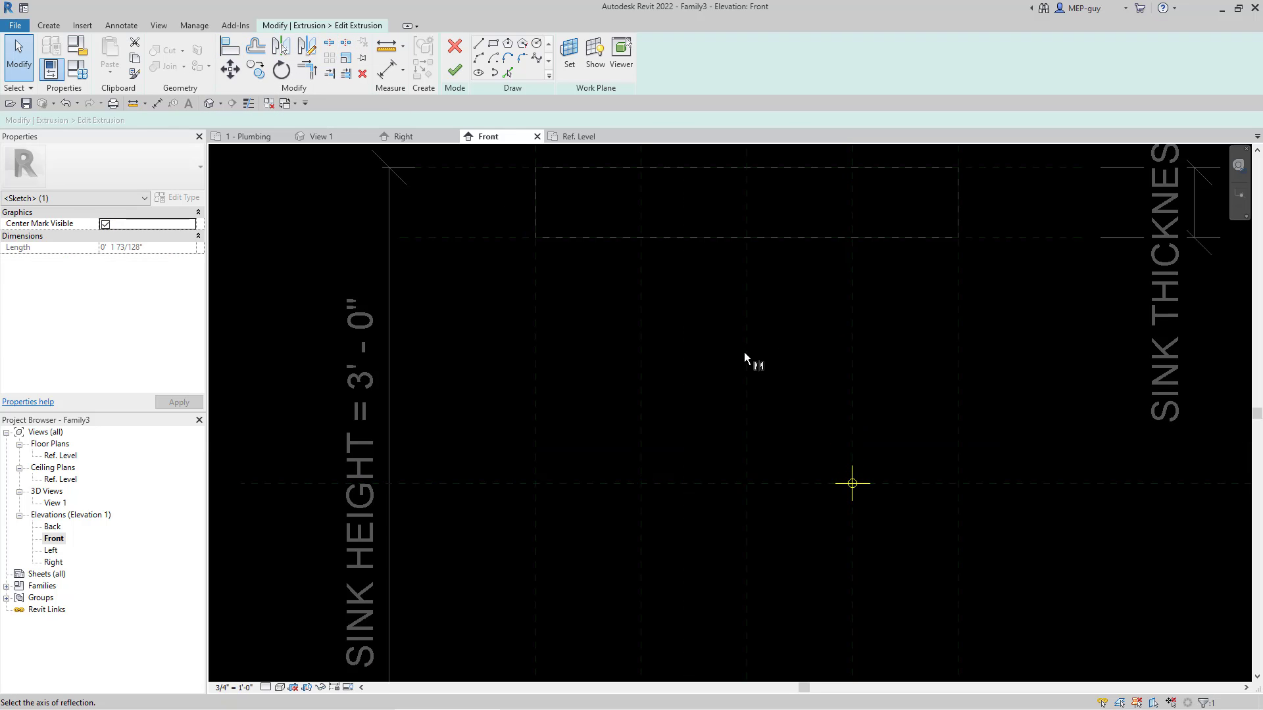
{"action": "left_click", "coordinate": [746, 354]}
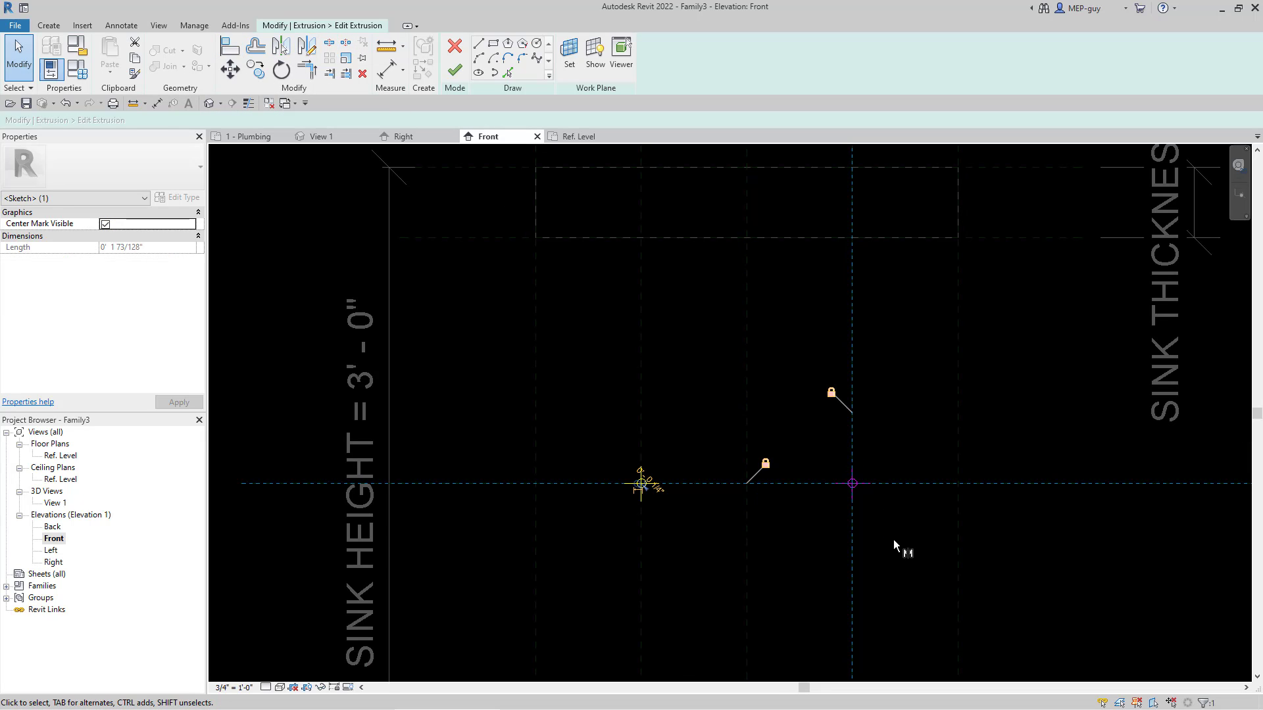
Step: Move the mirrored circle up and to the left, off the crossing of the left inner vertical and water connection height planes
{"action": "scroll", "coordinate": [663, 502], "scroll_direction": "up", "scroll_amount": 2}
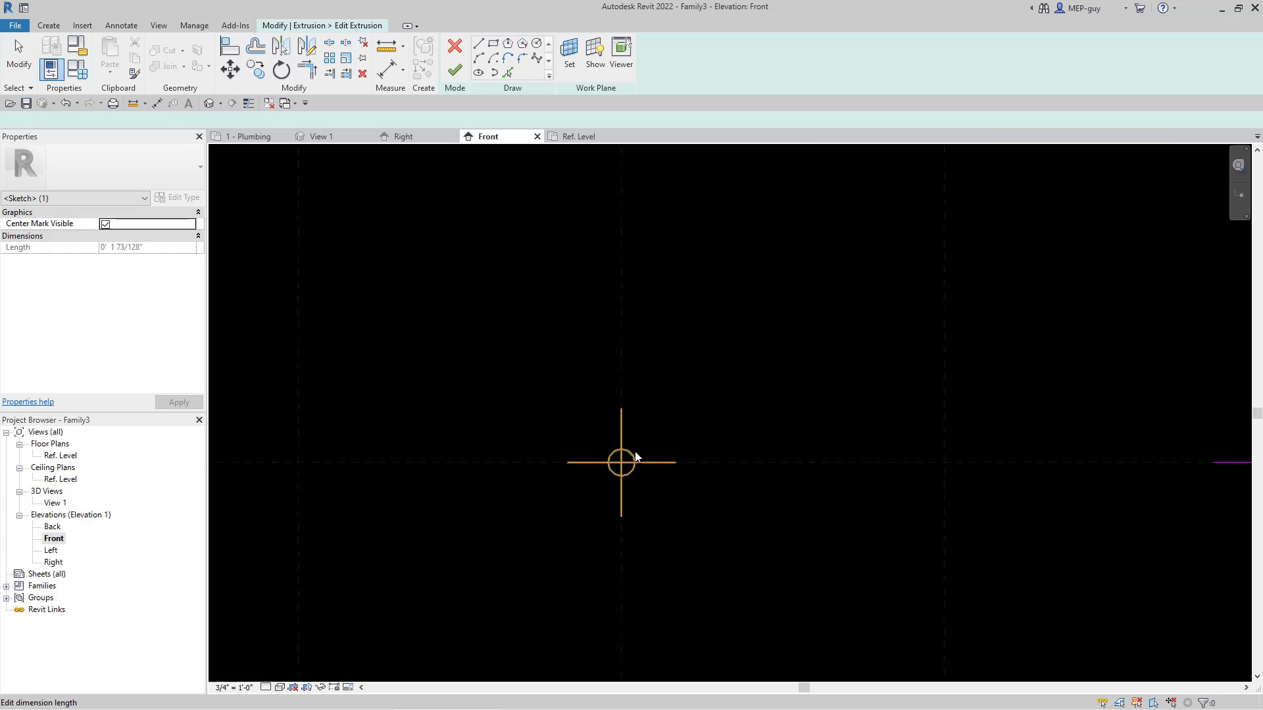
{"action": "left_click", "coordinate": [636, 456]}
{"action": "left_click_drag", "start_coordinate": [616, 454], "coordinate": [534, 385]}
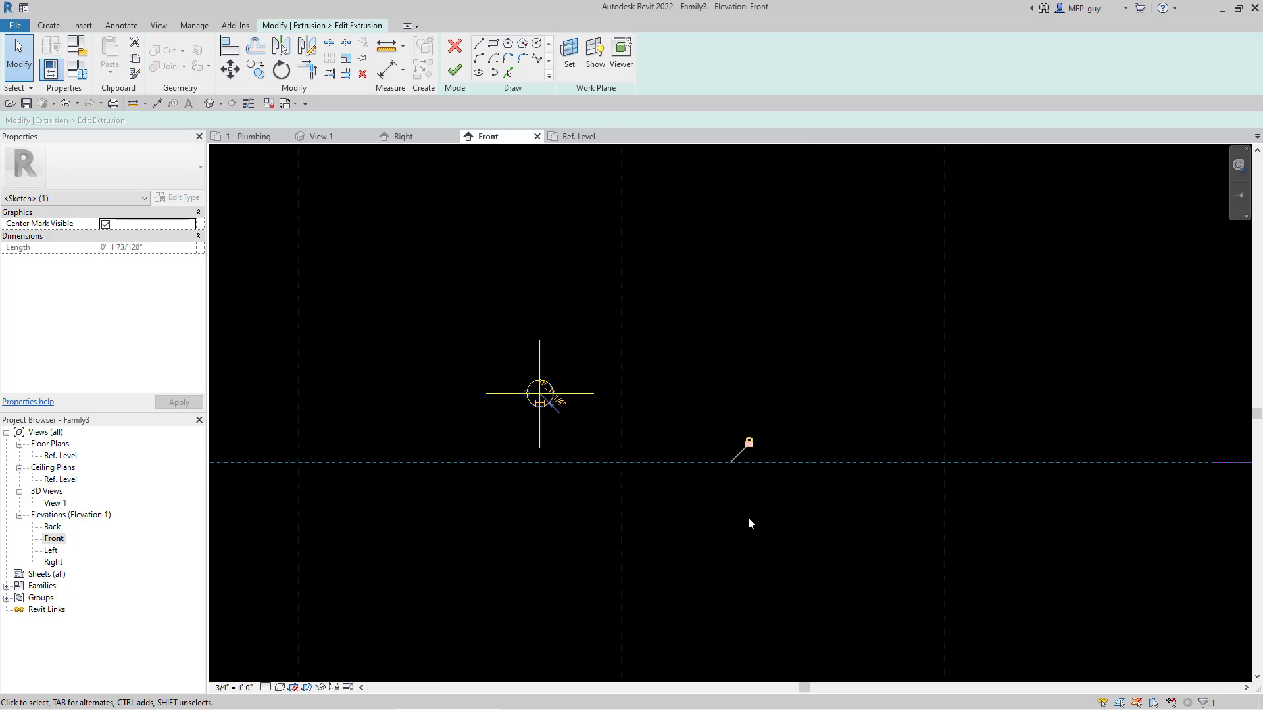
{"action": "left_click", "coordinate": [686, 512]}
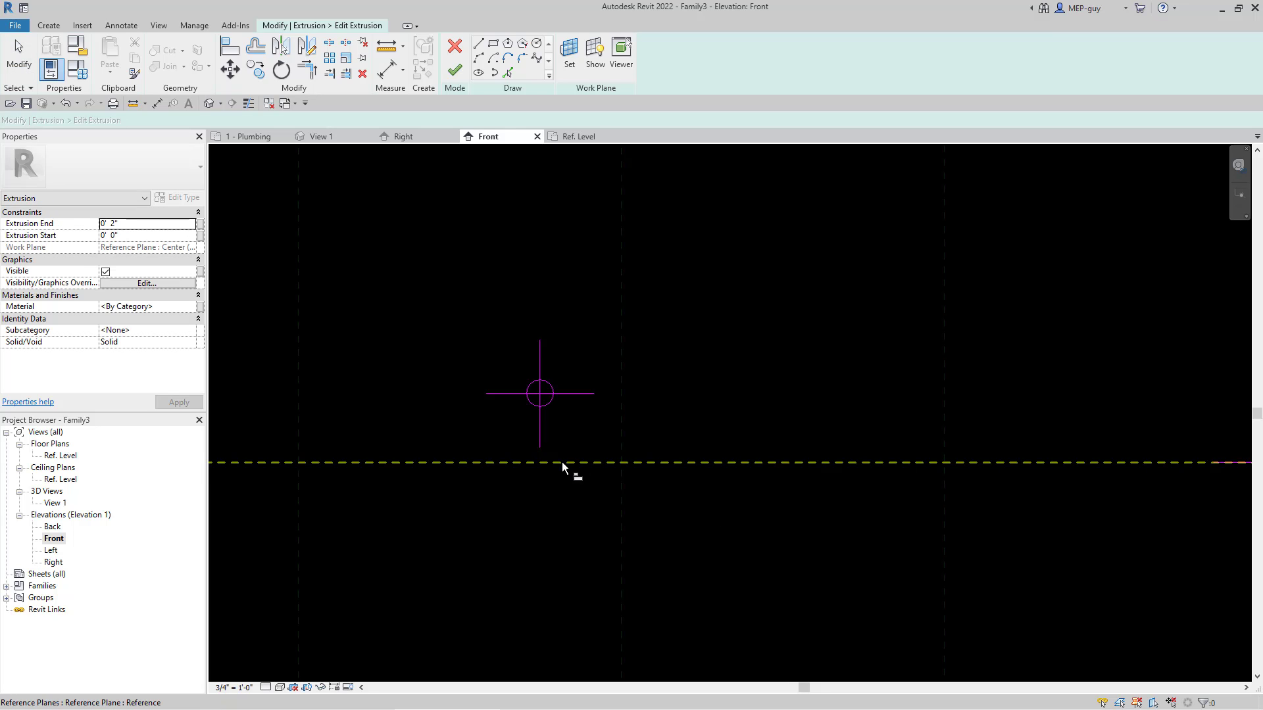
Step: Align the mirrored circle's horizontal center mark line to the water connection height plane and lock the alignment
{"action": "key", "text": "a"}
{"action": "key", "text": "l"}
{"action": "left_click", "coordinate": [561, 463]}
{"action": "left_click", "coordinate": [571, 393]}
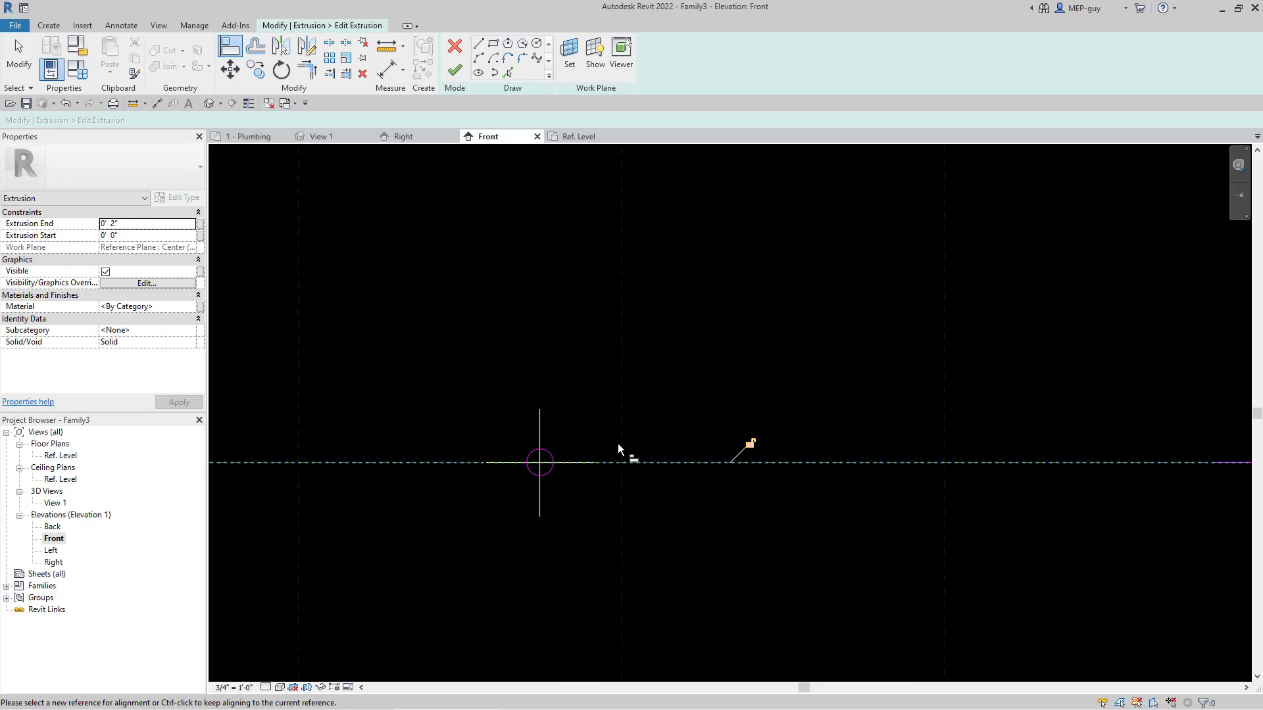
{"action": "left_click", "coordinate": [752, 445]}
{"action": "key", "text": "Escape"}
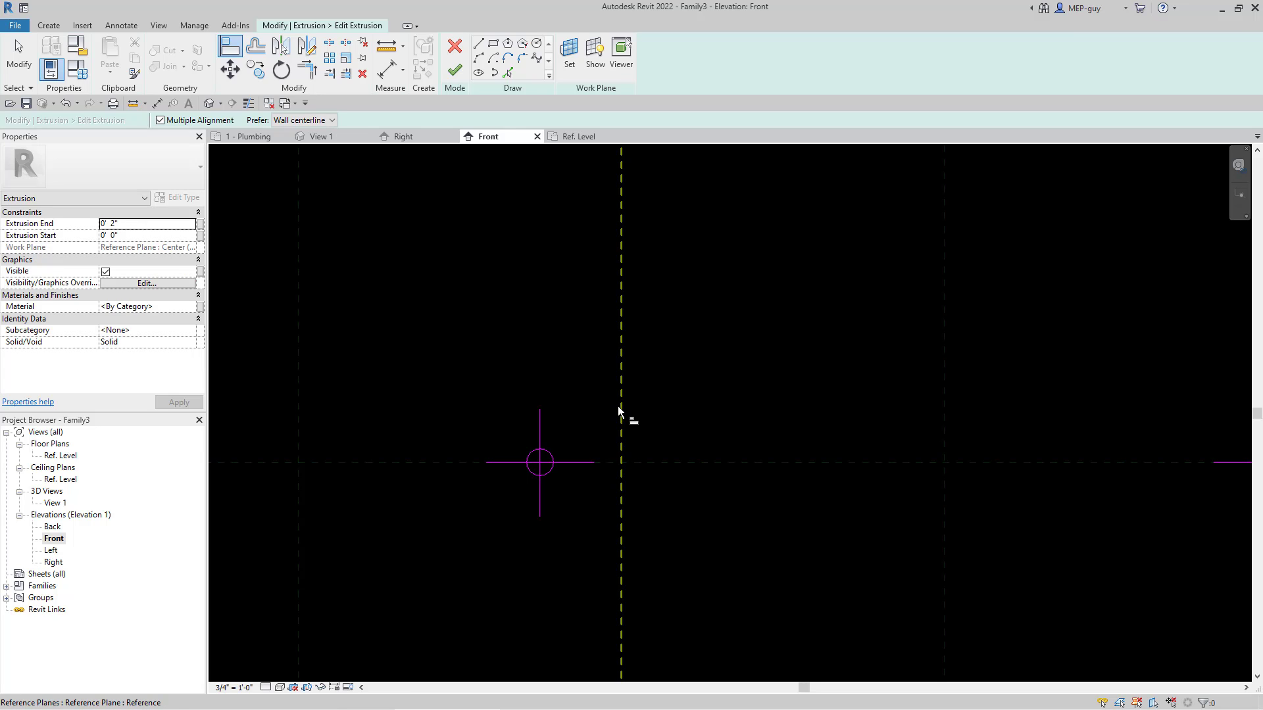
Step: Align the mirrored circle's vertical center mark line to the left inner vertical plane and finish the extrusion sketch
{"action": "left_click", "coordinate": [620, 408]}
{"action": "left_click", "coordinate": [541, 426]}
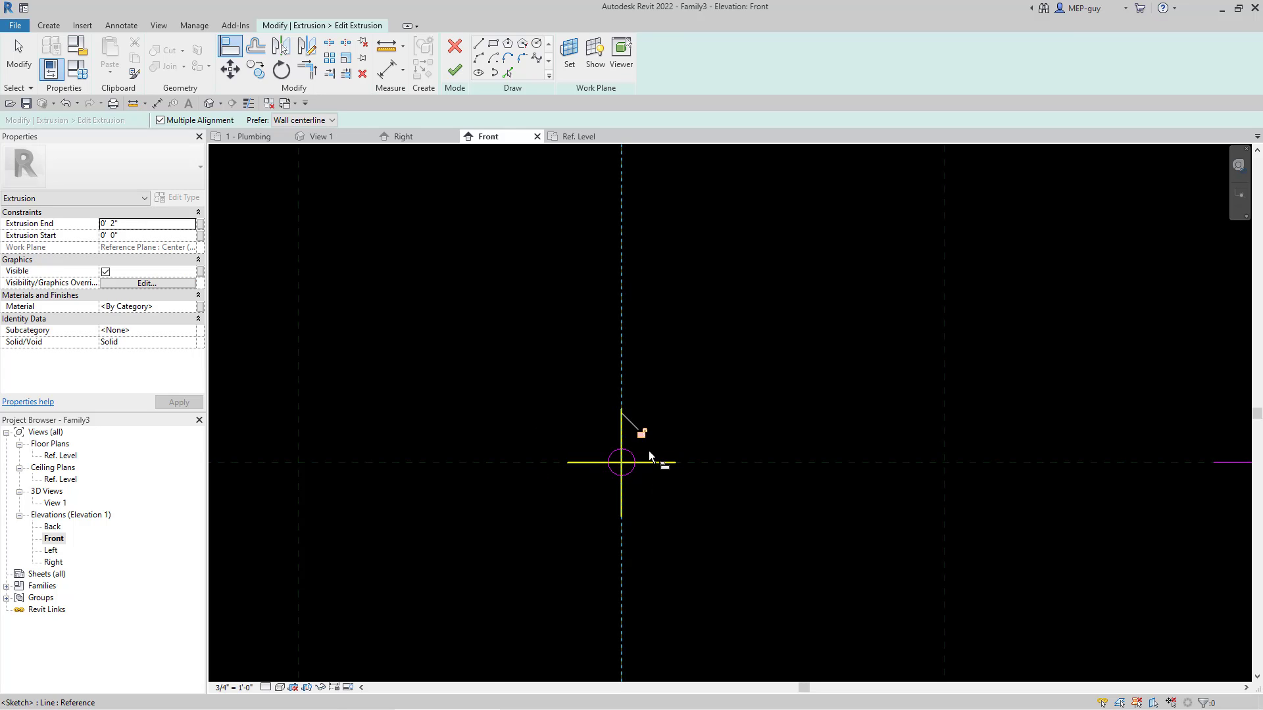
{"action": "key", "text": "Escape"}
{"action": "scroll", "coordinate": [550, 487], "scroll_direction": "down", "scroll_amount": 4}
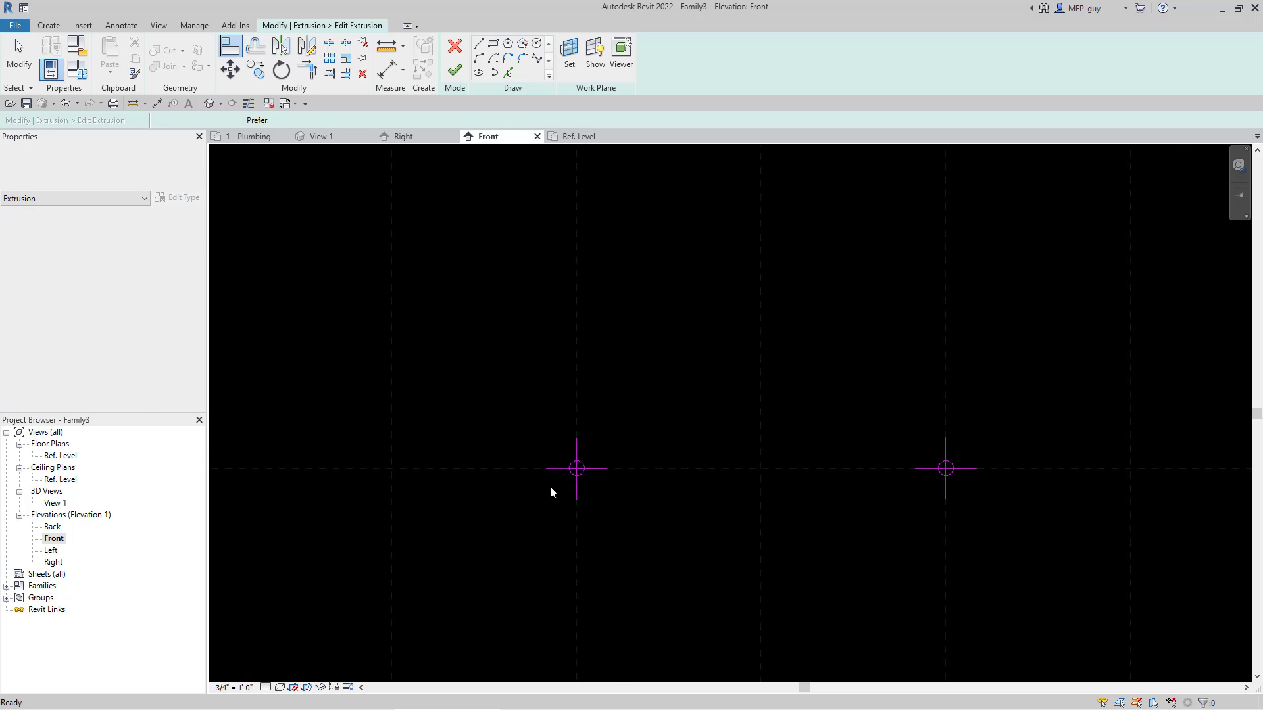
{"action": "left_click", "coordinate": [454, 71]}
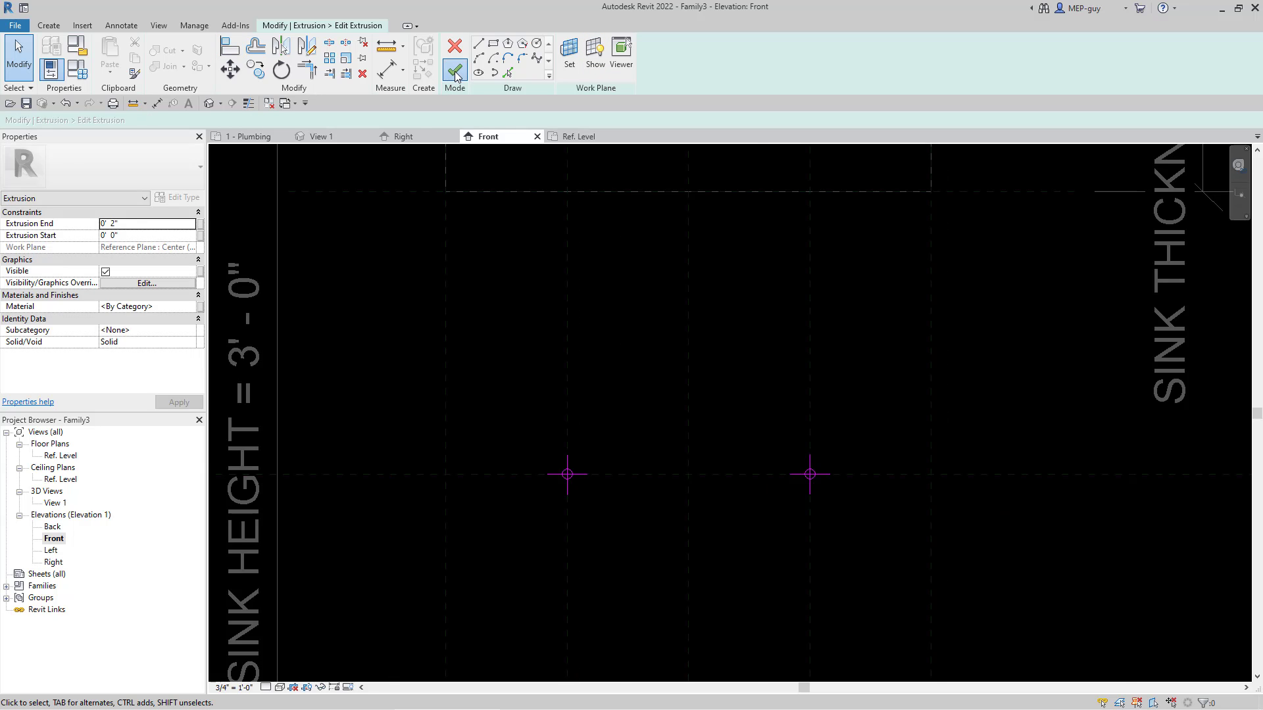
Step: Examine the two pipe stubs below the sink from several angles in the 3D view
{"action": "left_click", "coordinate": [327, 138]}
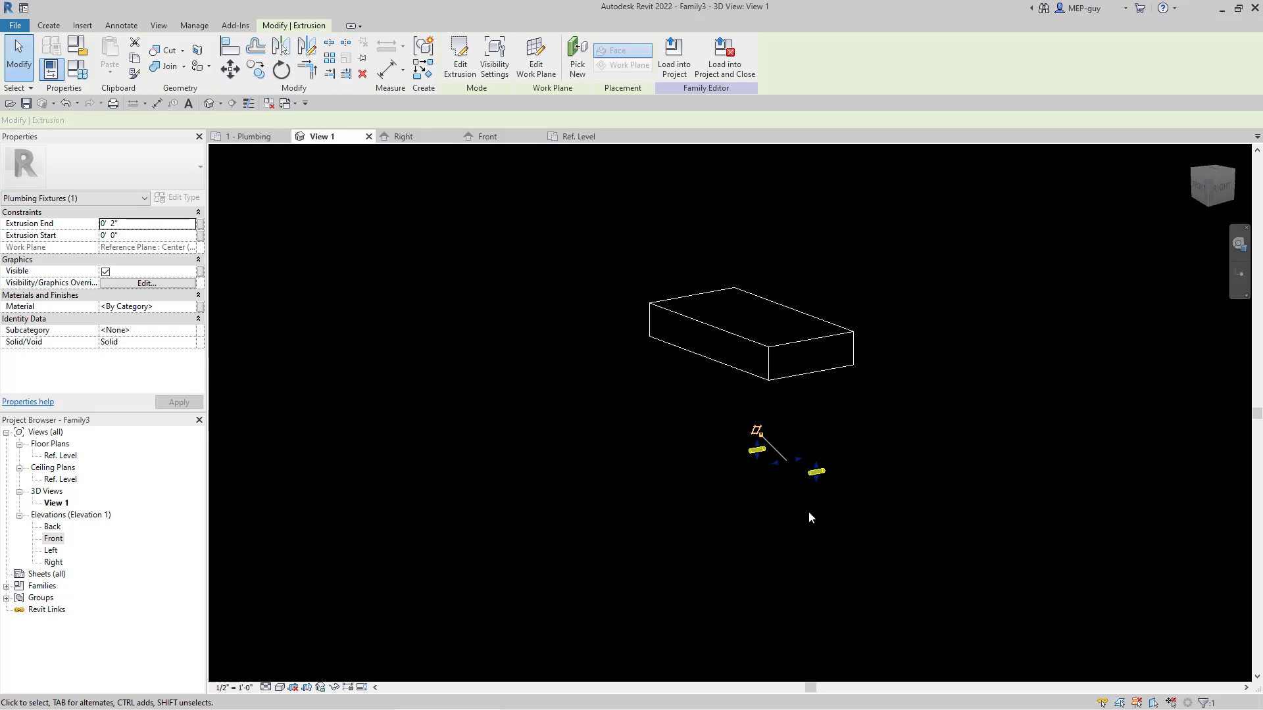
{"action": "scroll", "coordinate": [841, 500], "scroll_direction": "up", "scroll_amount": 1}
{"action": "middle_click_drag", "start_coordinate": [885, 488], "coordinate": [918, 495], "text": "shift"}
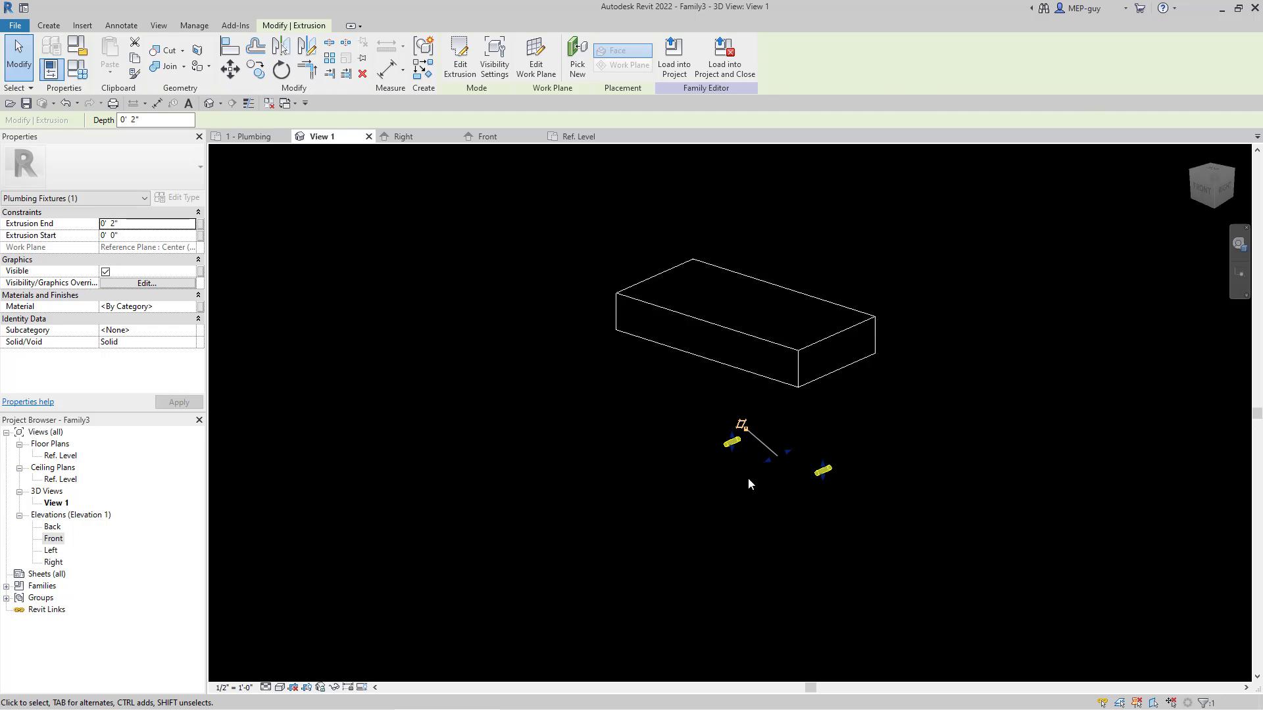
{"action": "scroll", "coordinate": [717, 438], "scroll_direction": "up", "scroll_amount": 2}
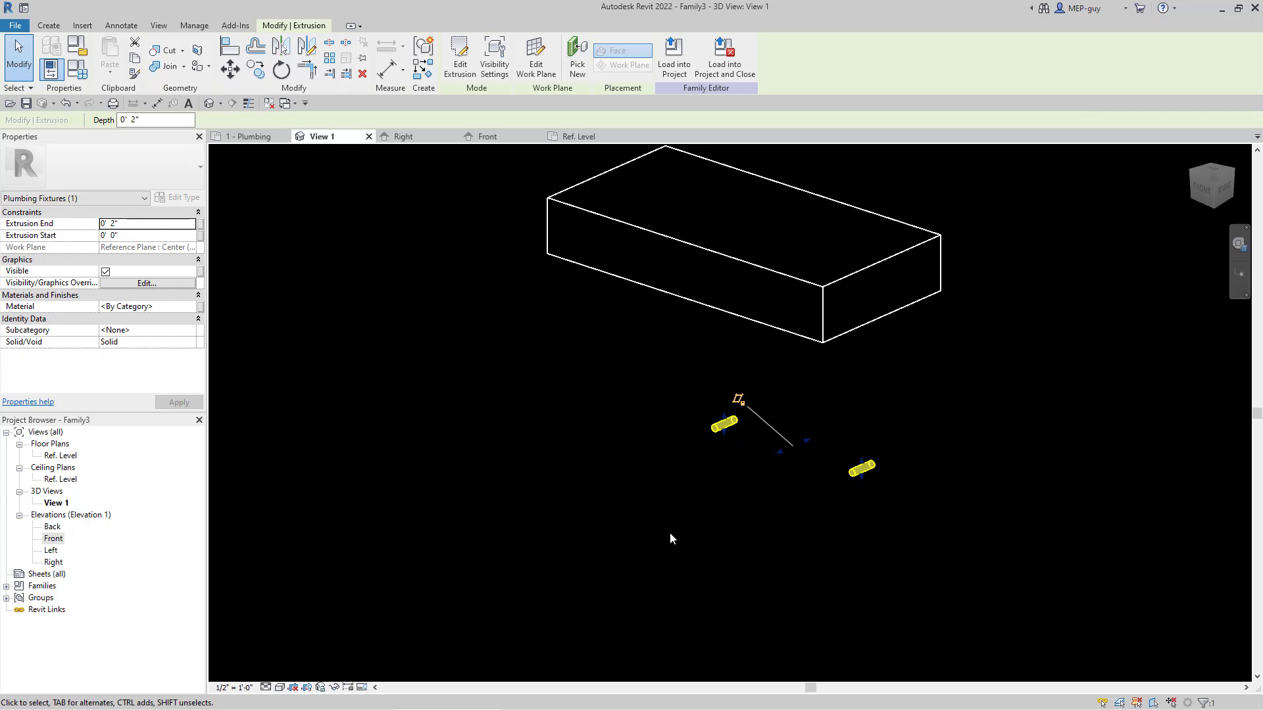
{"action": "scroll", "coordinate": [671, 535], "scroll_direction": "down", "scroll_amount": 2}
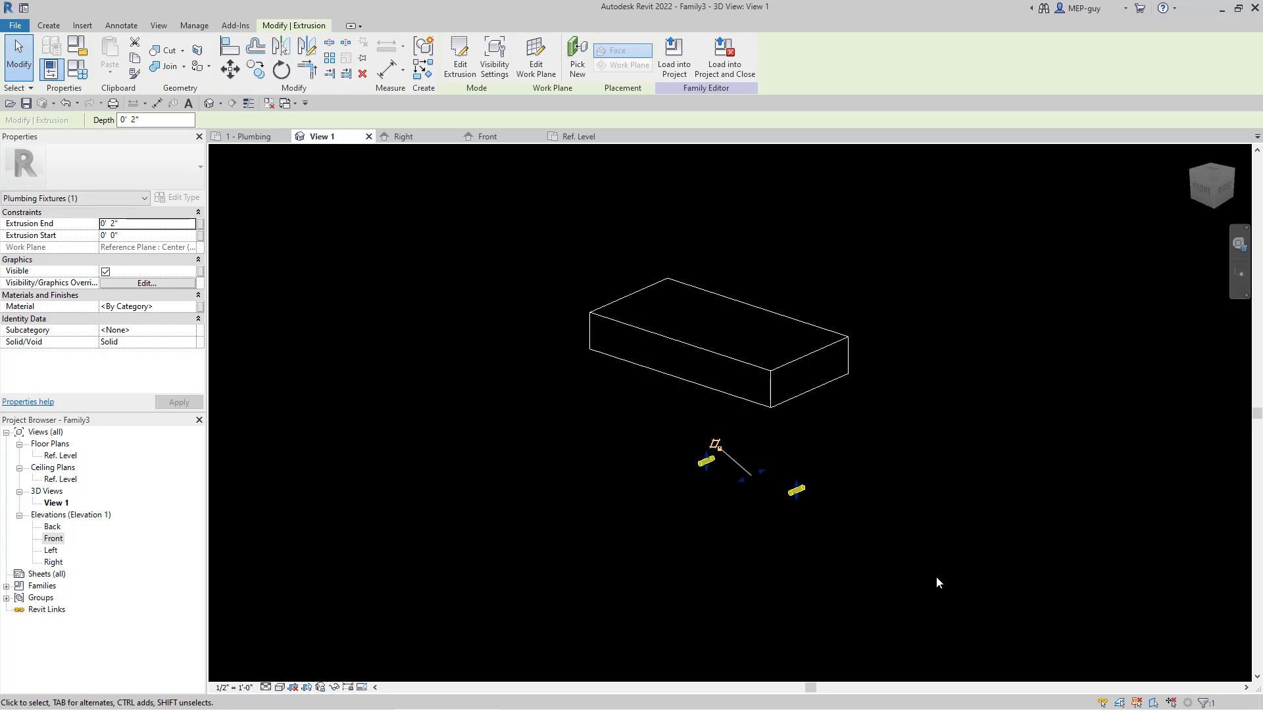
{"action": "middle_click_drag", "start_coordinate": [936, 583], "coordinate": [696, 555], "text": "shift"}
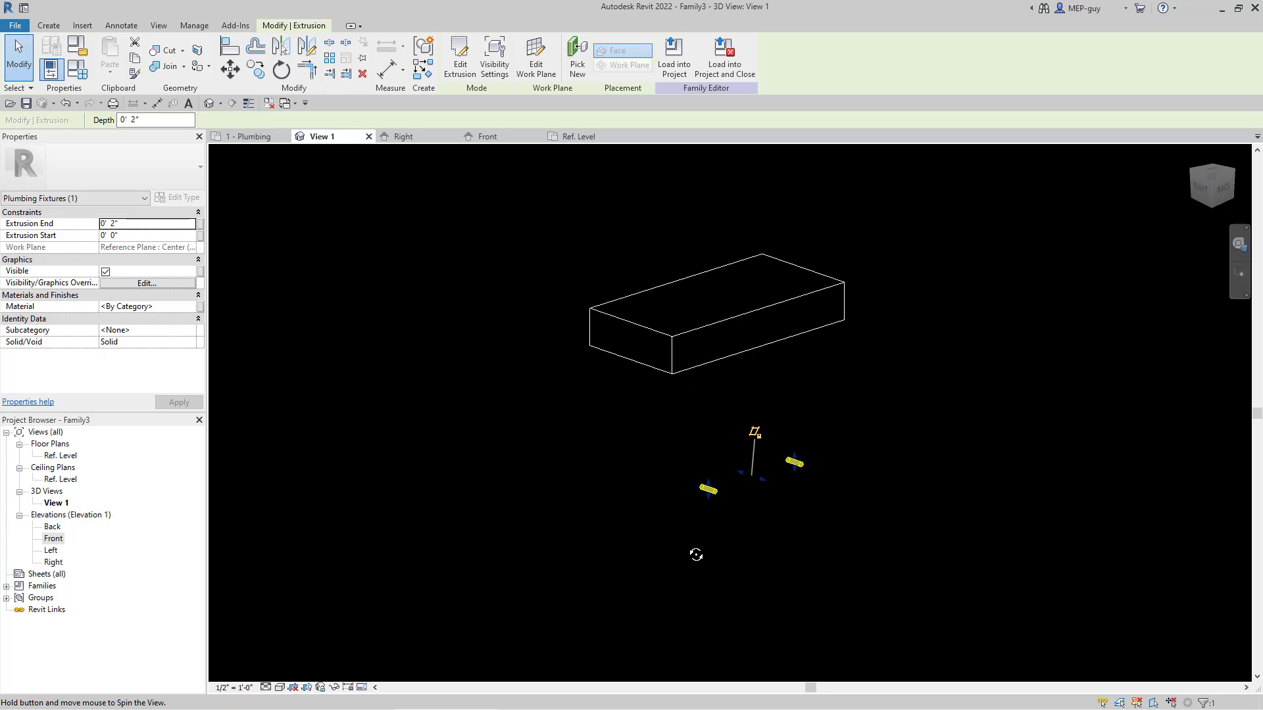
{"action": "scroll", "coordinate": [844, 475], "scroll_direction": "up", "scroll_amount": 4}
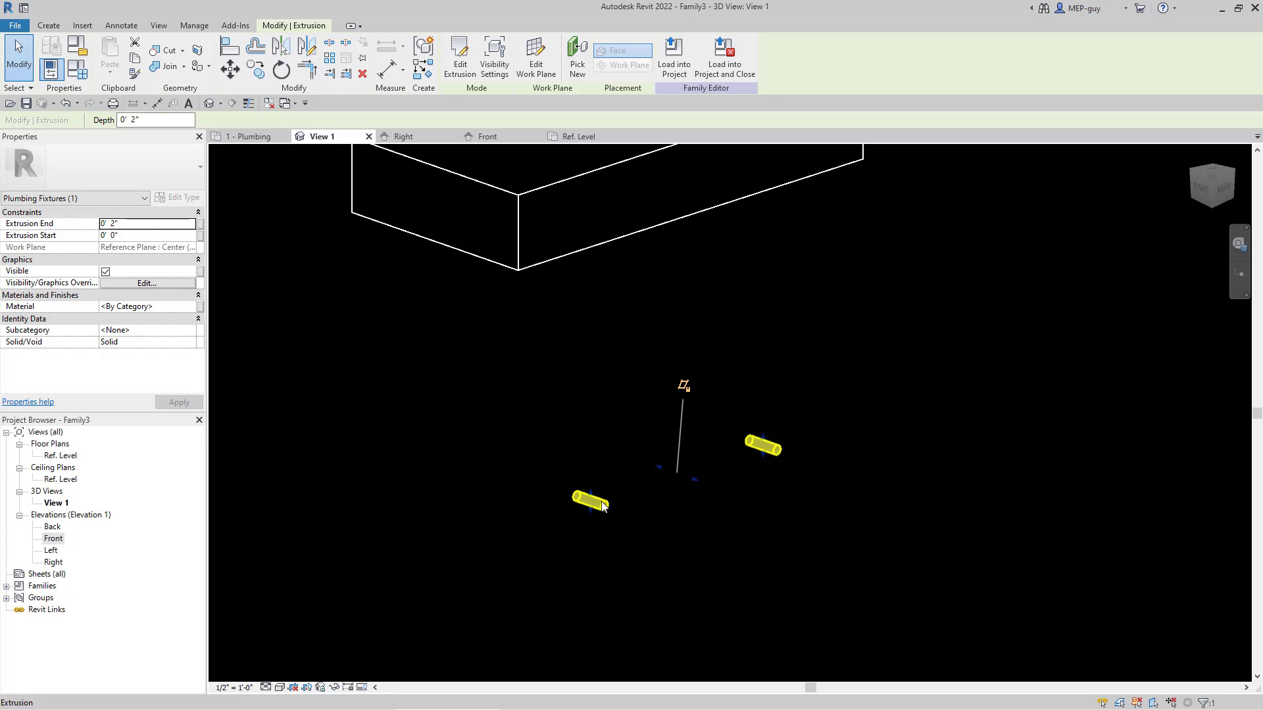
Step: Open the Front elevation view with the whole sink and its connection planes in sight
{"action": "middle_click_drag", "start_coordinate": [534, 559], "coordinate": [795, 550], "text": "shift"}
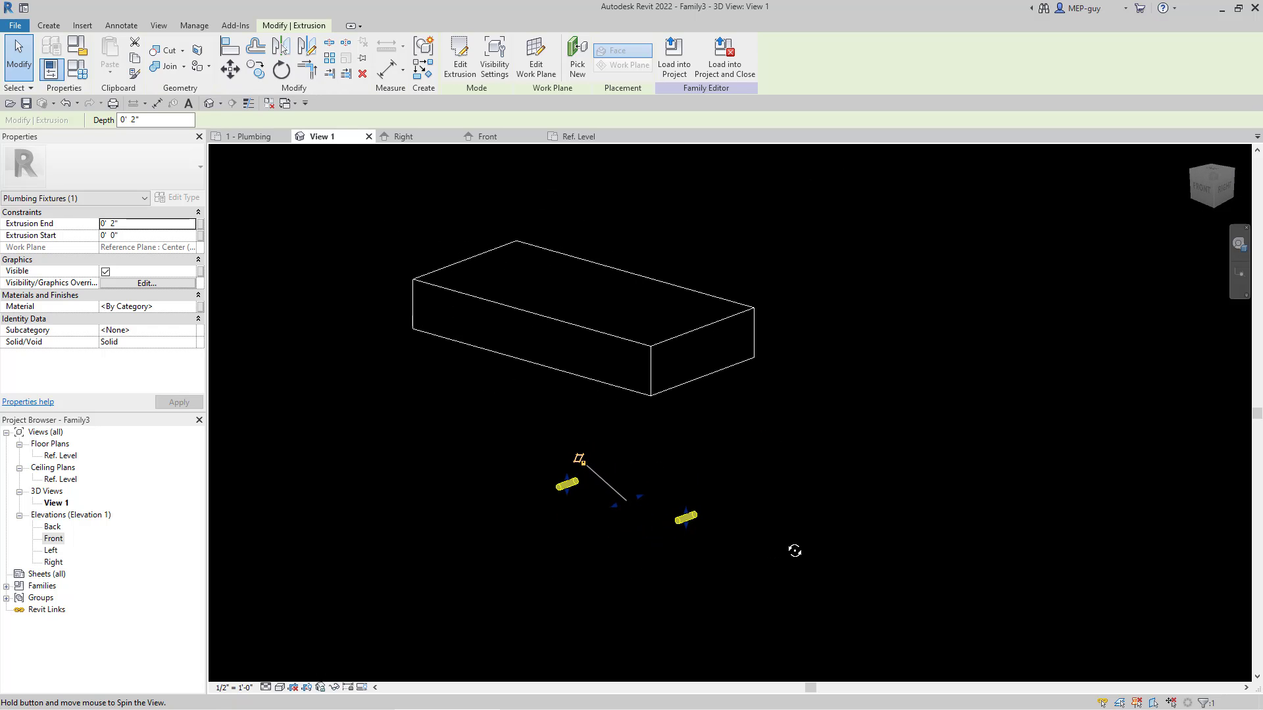
{"action": "left_click", "coordinate": [487, 137]}
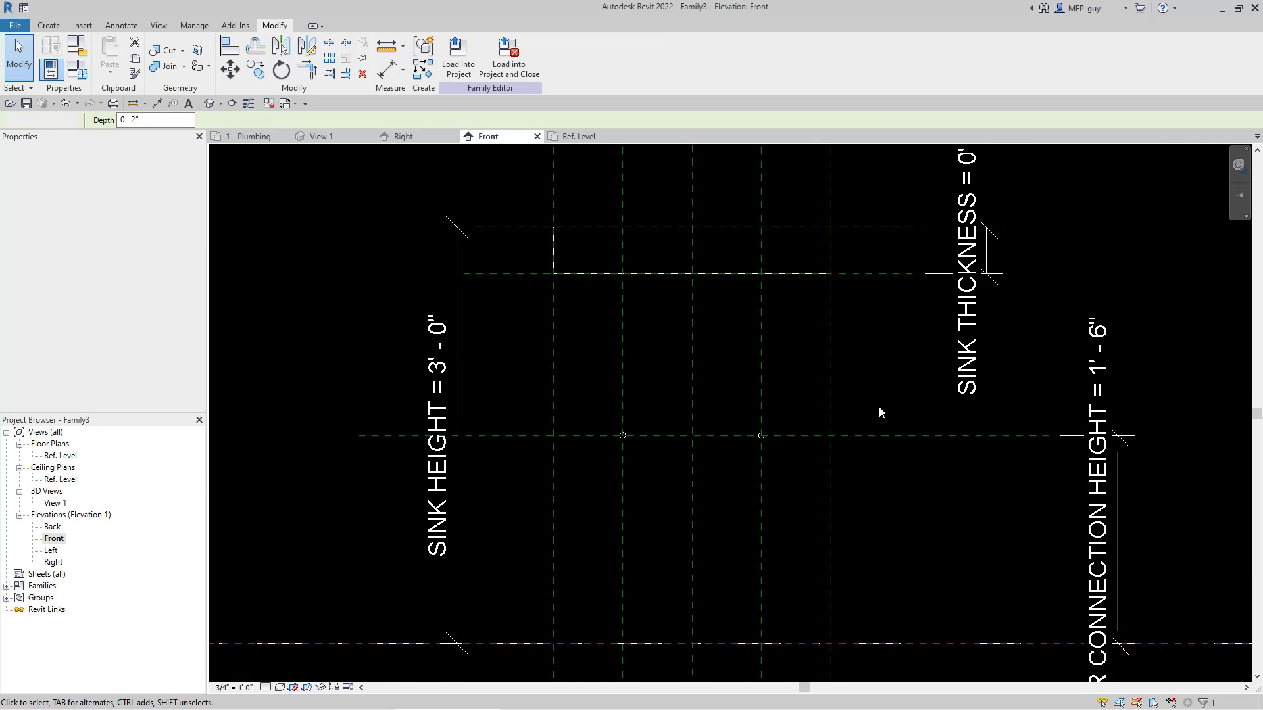
{"action": "scroll", "coordinate": [879, 406], "scroll_direction": "down", "scroll_amount": 2}
Step: Test the stub constraints by moving the water connection height plane down to about 0' 7 3/4" above the reference level, and undo the move
{"action": "left_click", "coordinate": [900, 427]}
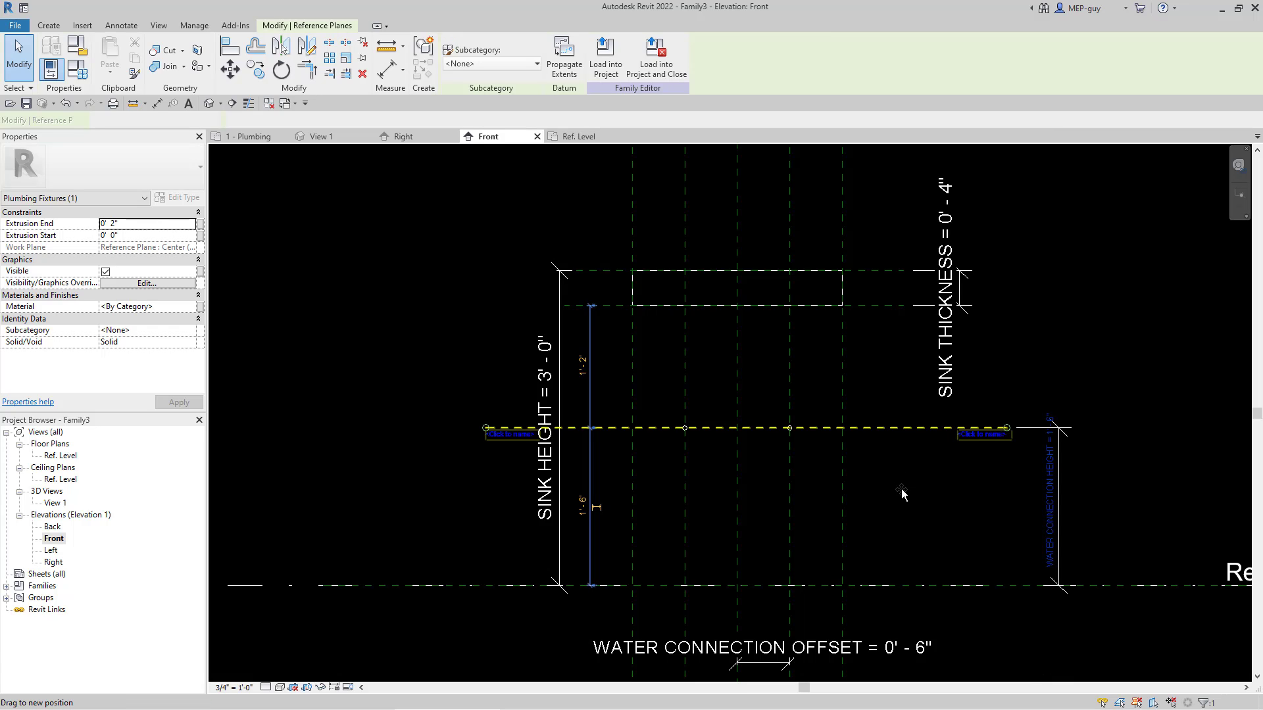
{"action": "left_click_drag", "start_coordinate": [901, 495], "coordinate": [684, 523]}
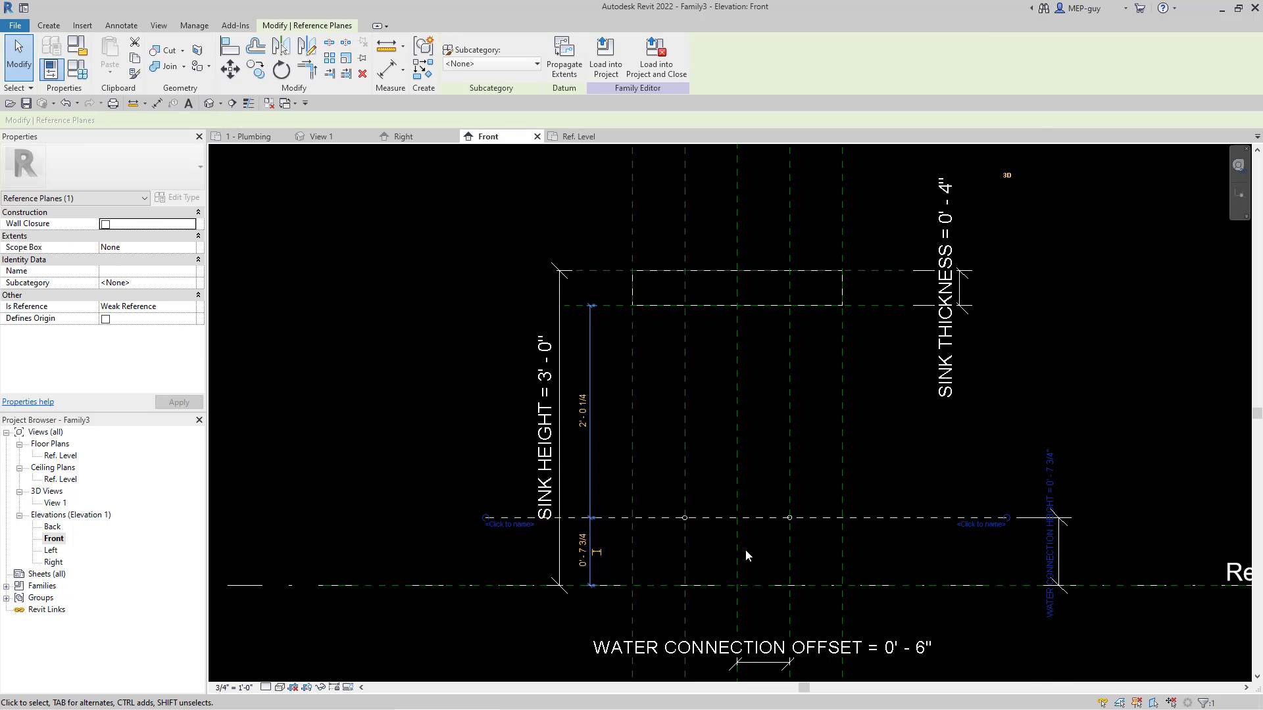
{"action": "scroll", "coordinate": [752, 549], "scroll_direction": "up", "scroll_amount": 2}
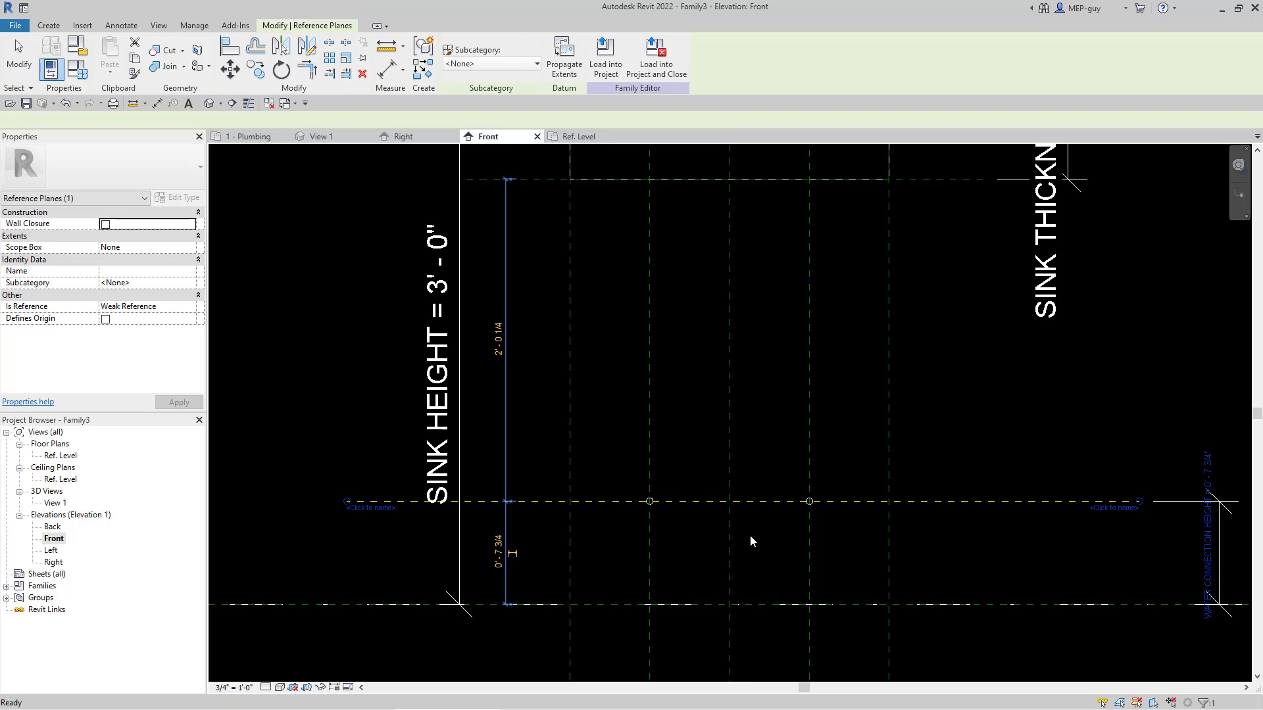
{"action": "scroll", "coordinate": [750, 535], "scroll_direction": "down", "scroll_amount": 2}
{"action": "left_click", "coordinate": [882, 459]}
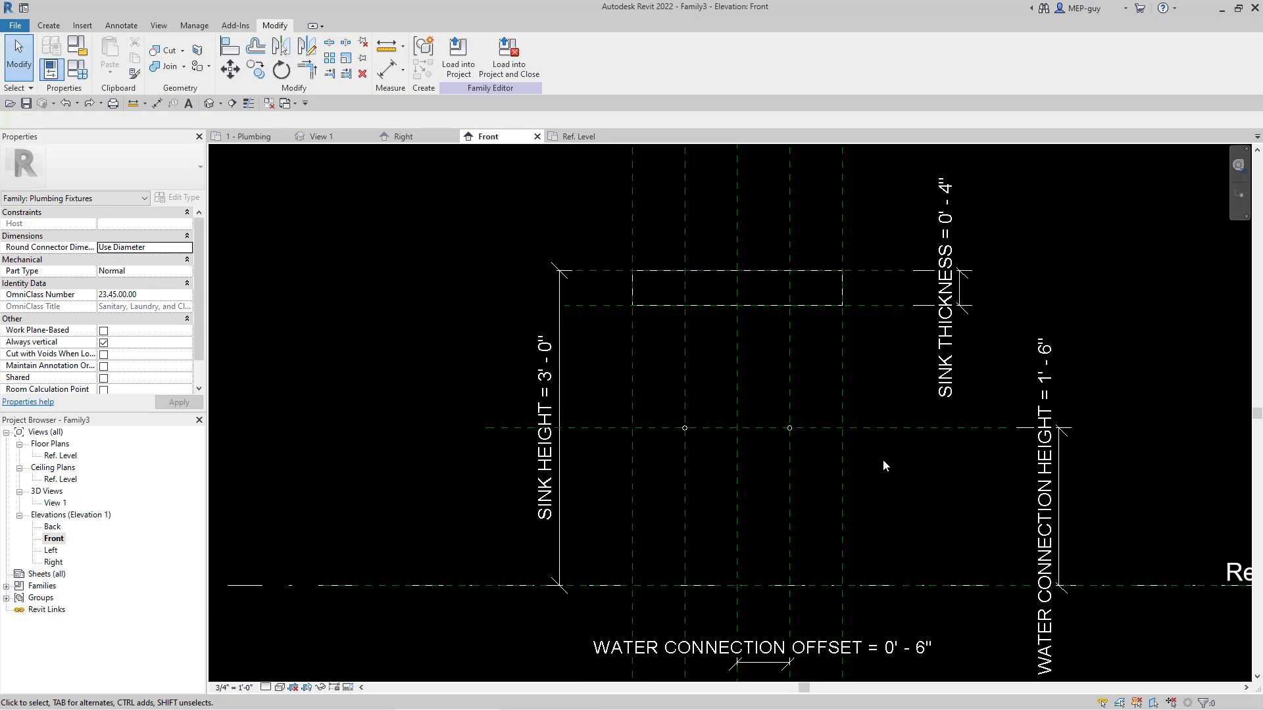
Step: Test the water connection offset by moving the right inner vertical plane outward to about 10", and undo the move
{"action": "left_click", "coordinate": [793, 372]}
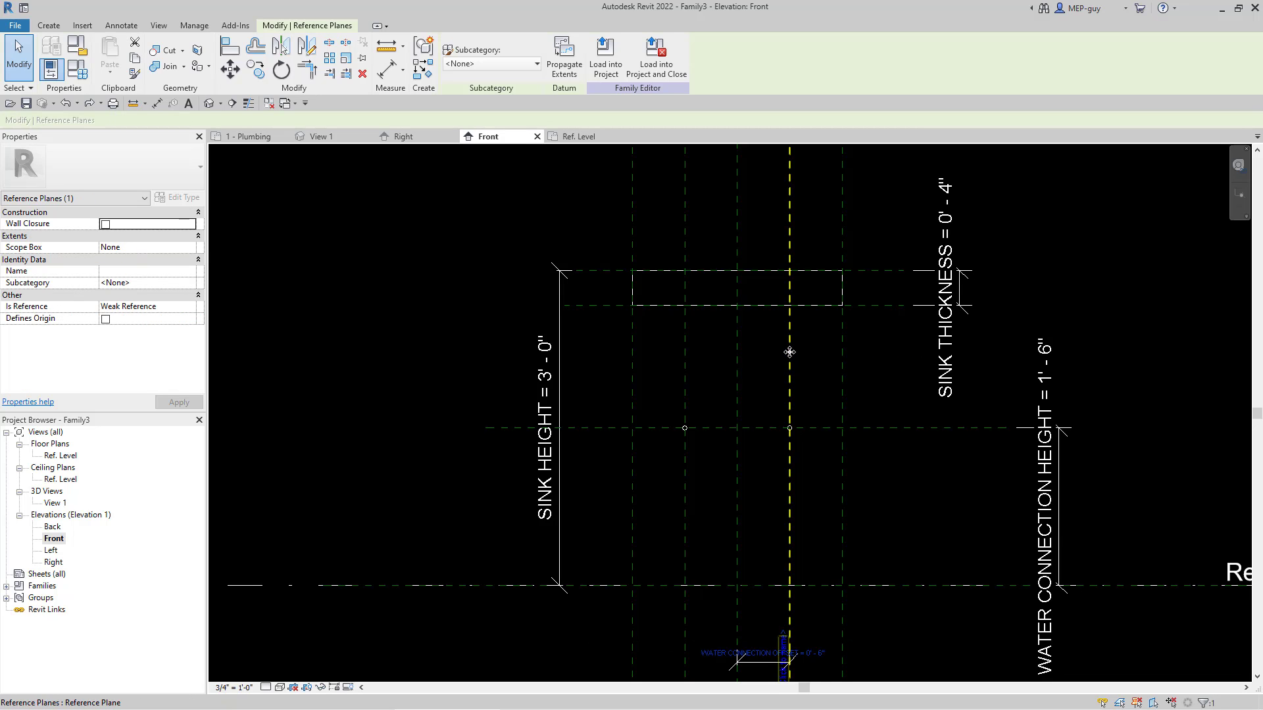
{"action": "left_click_drag", "start_coordinate": [775, 352], "coordinate": [837, 362]}
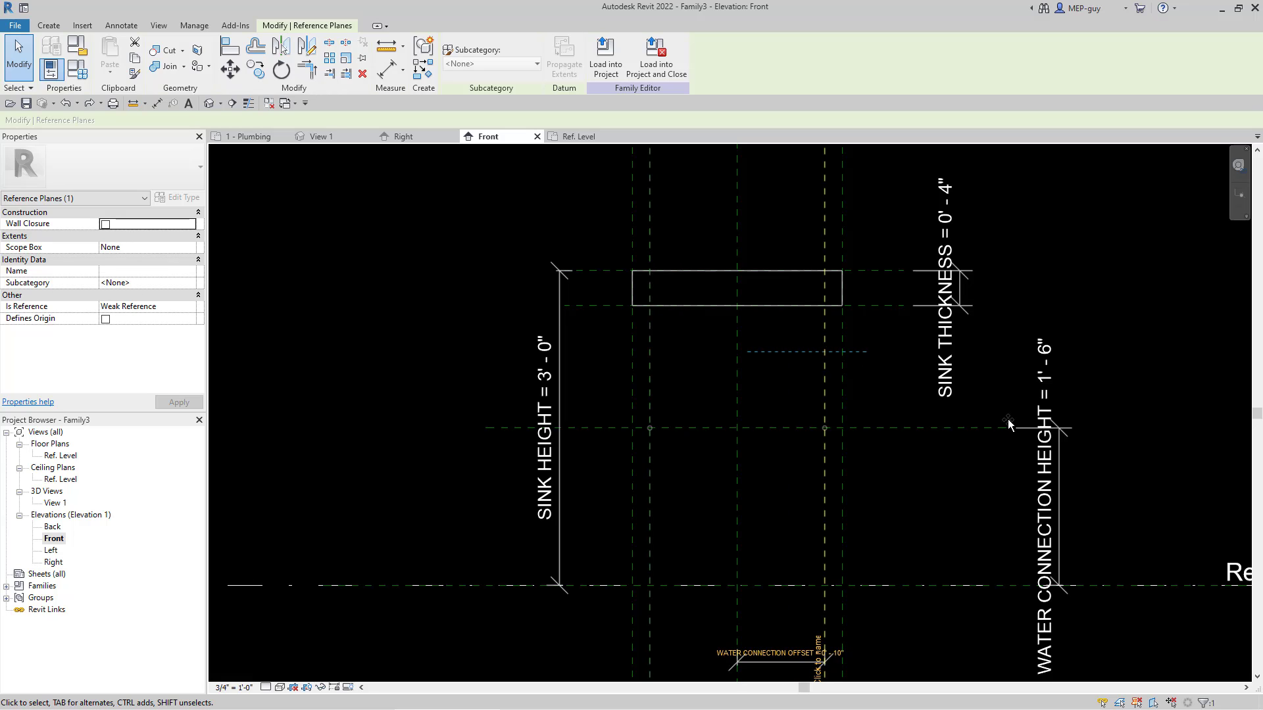
{"action": "key", "text": "ctrl+z"}
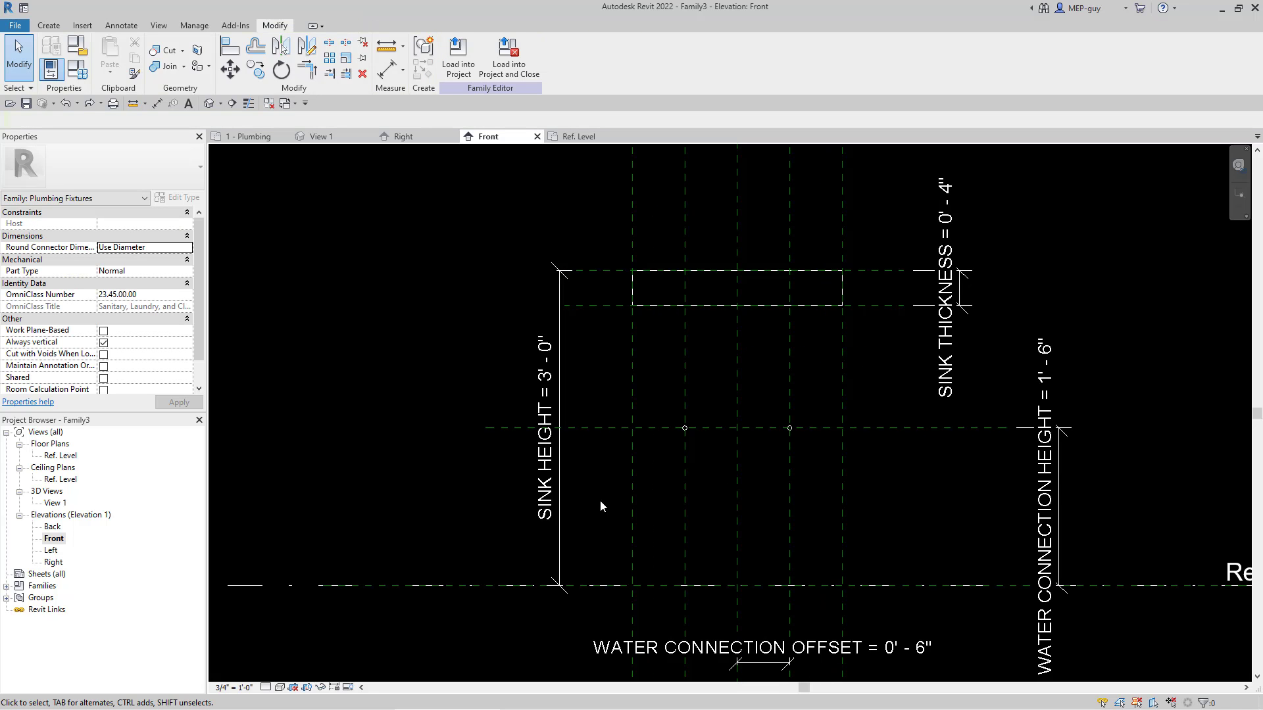
Step: Copy the water connection height plane upward, placing the copy about 1' 10 1/2" above the reference level
{"action": "scroll", "coordinate": [575, 510], "scroll_direction": "down", "scroll_amount": 1}
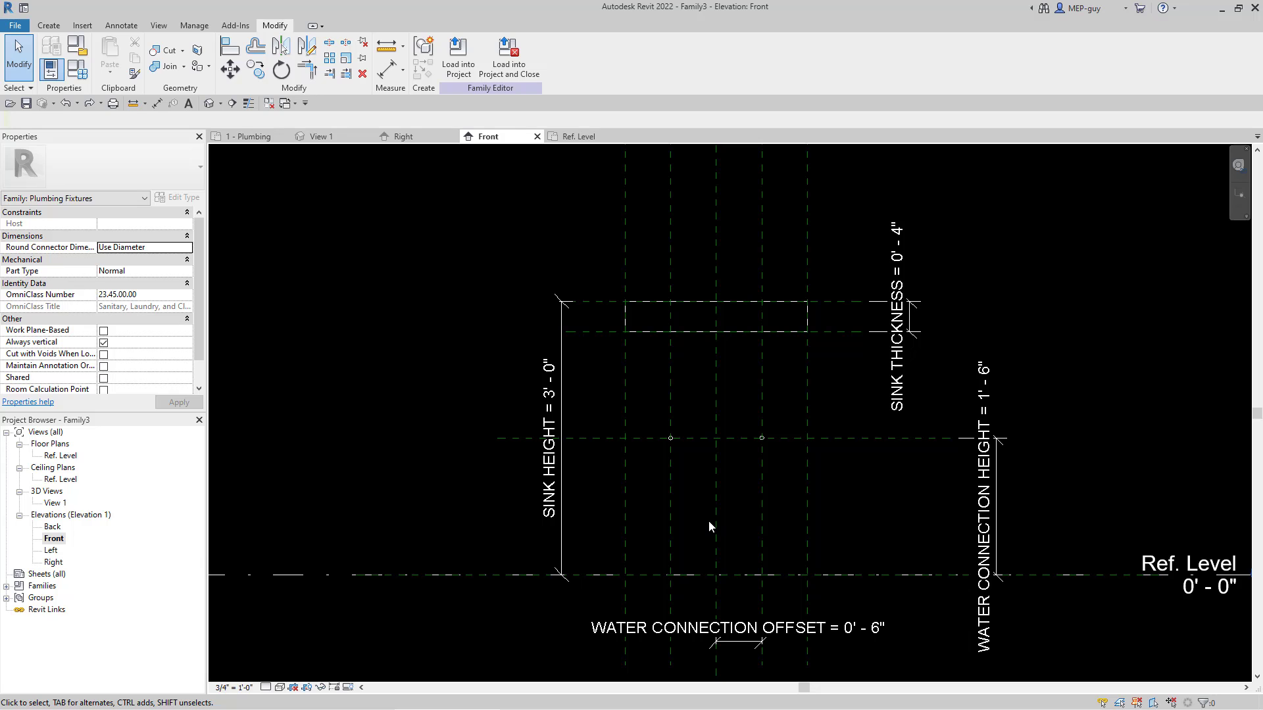
{"action": "scroll", "coordinate": [709, 462], "scroll_direction": "up", "scroll_amount": 1}
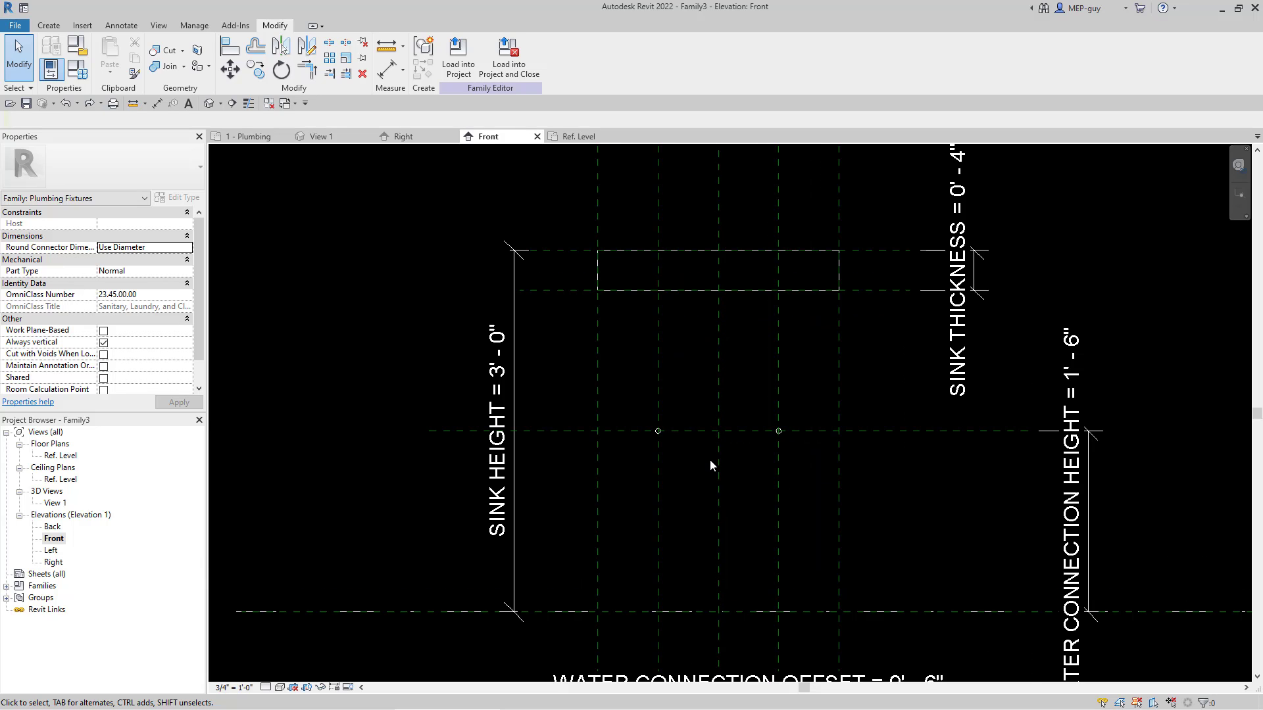
{"action": "left_click", "coordinate": [901, 434]}
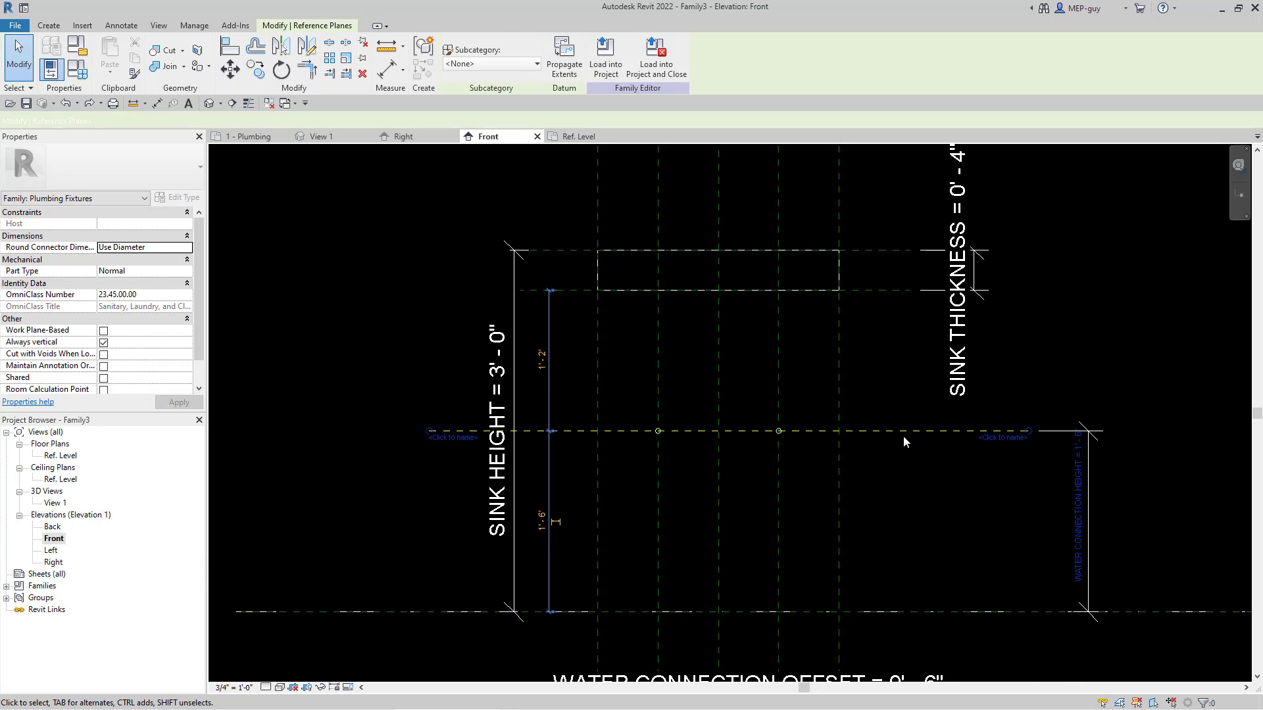
{"action": "left_click_drag", "start_coordinate": [903, 412], "coordinate": [903, 387]}
{"action": "left_click", "coordinate": [930, 448]}
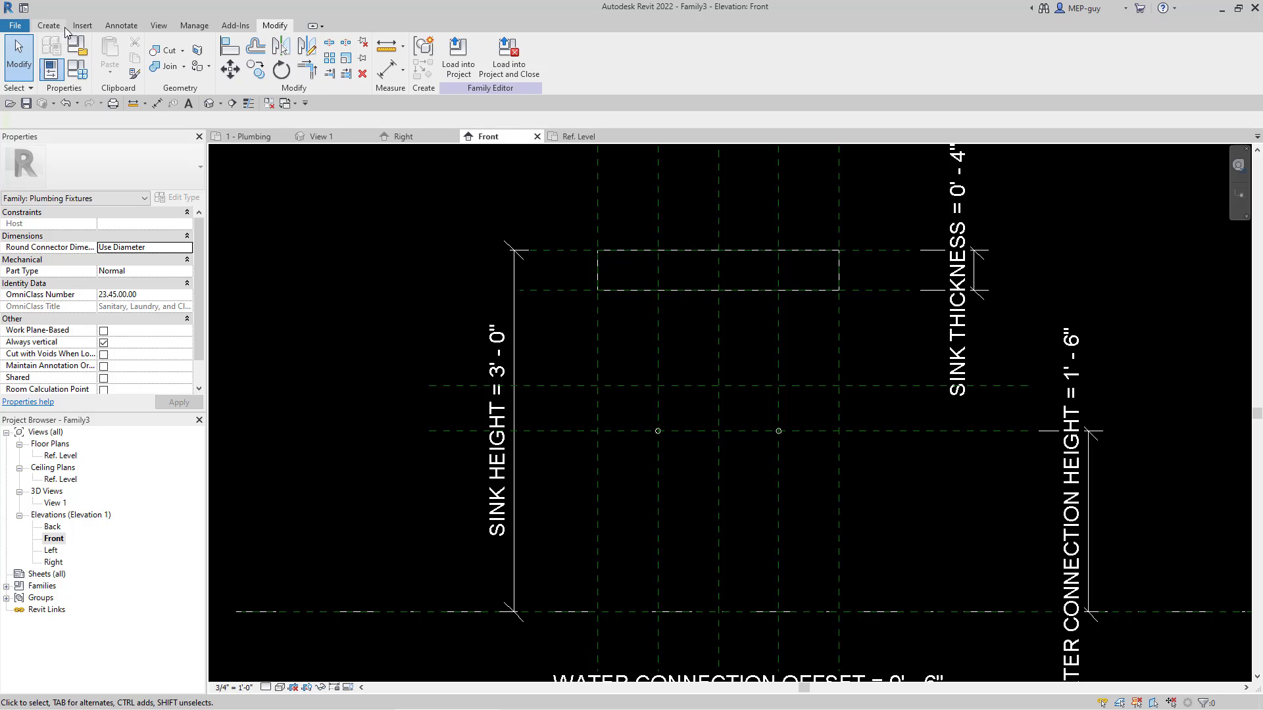
Step: Add an aligned dimension from the reference level to the copied horizontal plane, placed inside the water connection height dimension
{"action": "left_click", "coordinate": [119, 27]}
{"action": "left_click", "coordinate": [52, 56]}
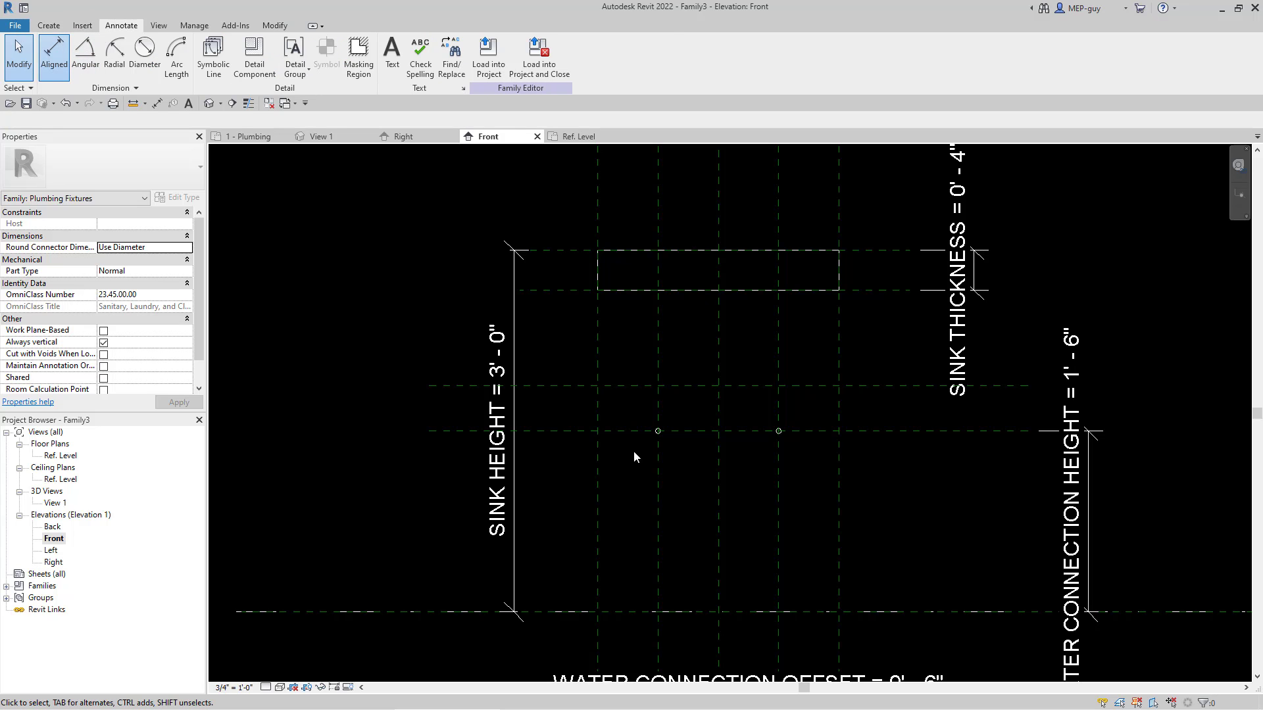
{"action": "left_click", "coordinate": [877, 612]}
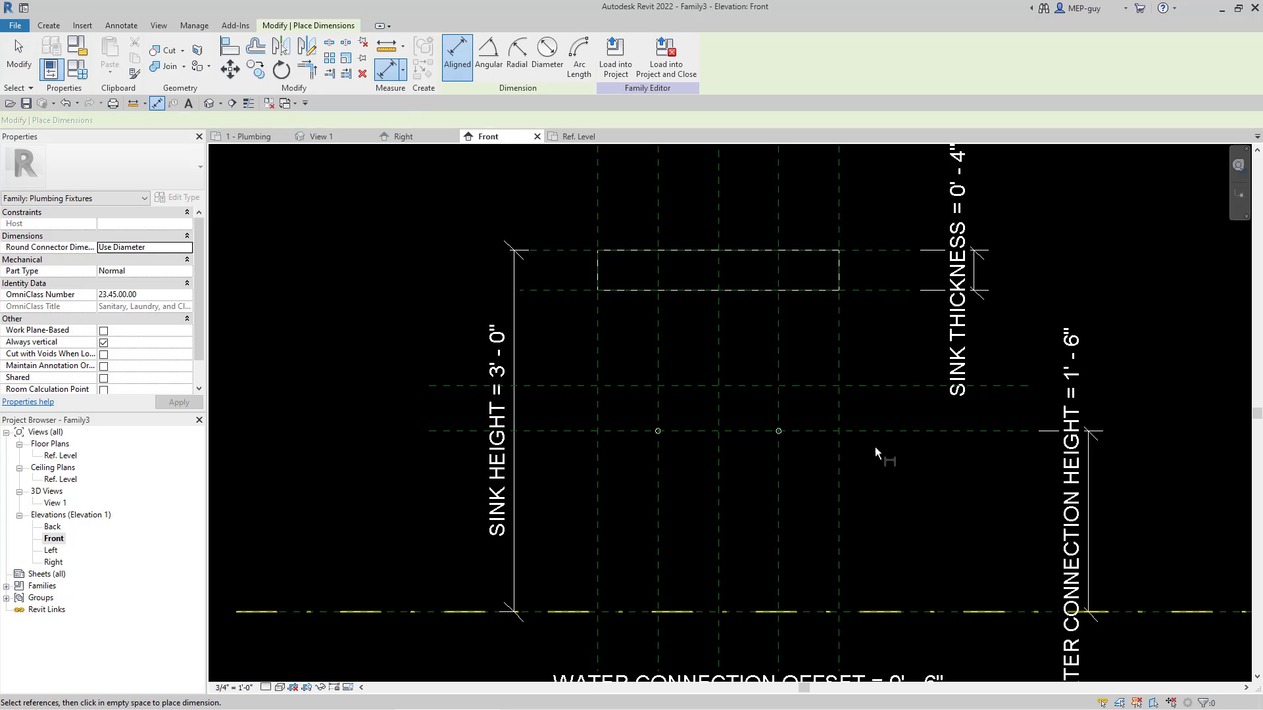
{"action": "left_click", "coordinate": [884, 387]}
{"action": "scroll", "coordinate": [882, 401], "scroll_direction": "down", "scroll_amount": 3}
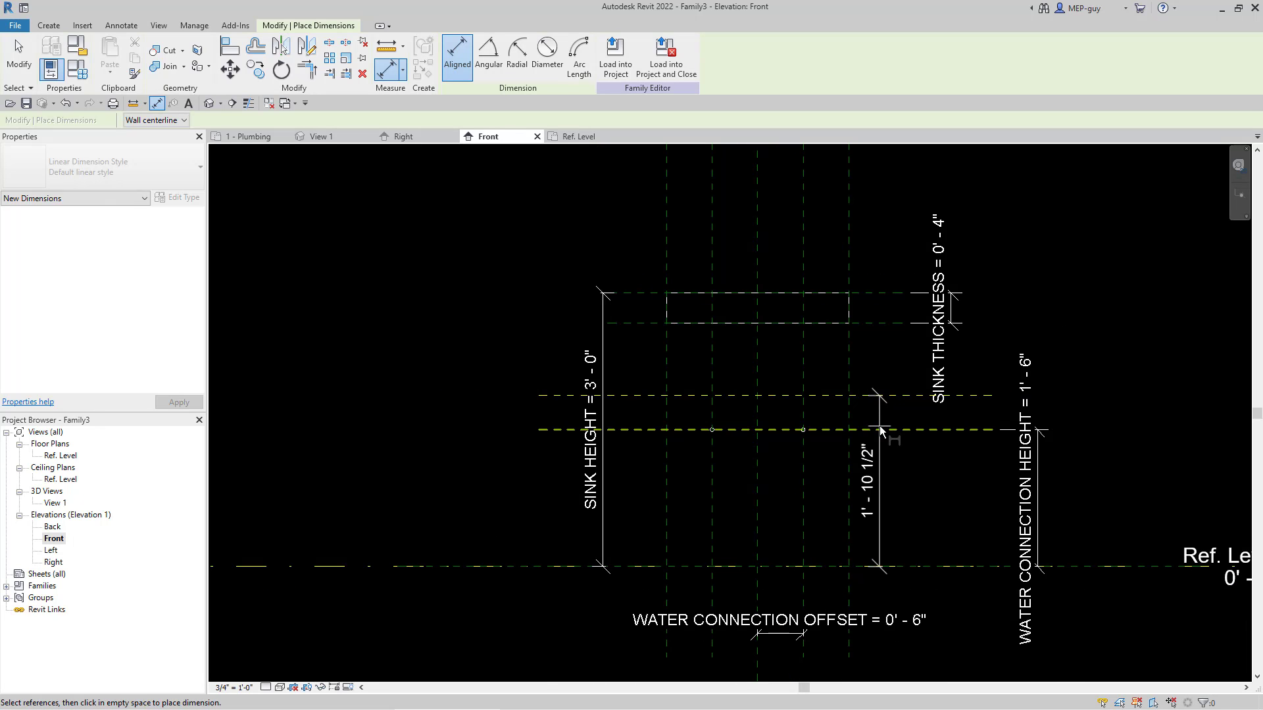
{"action": "left_click", "coordinate": [905, 459]}
{"action": "key", "text": "Escape"}
{"action": "key", "text": "Escape"}
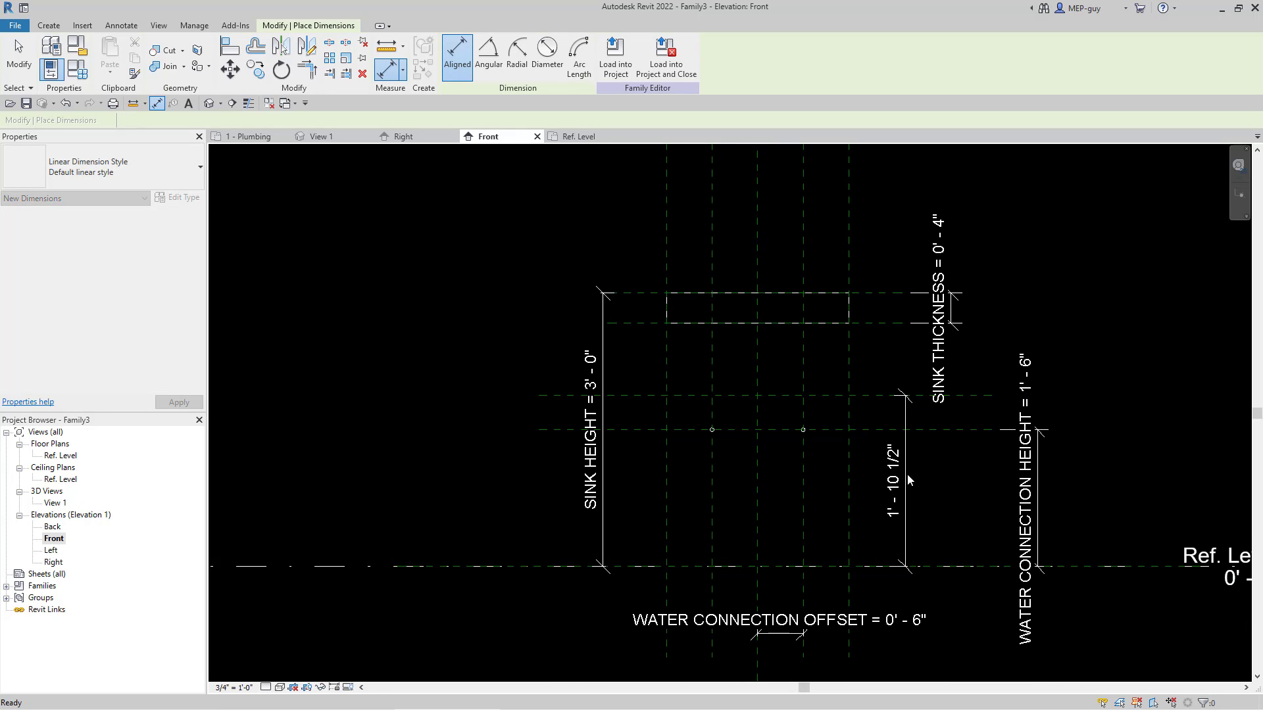
Step: Label the new vertical dimension with a new family type parameter named SANITARY CONNECTION HEIGHT
{"action": "left_click", "coordinate": [905, 480]}
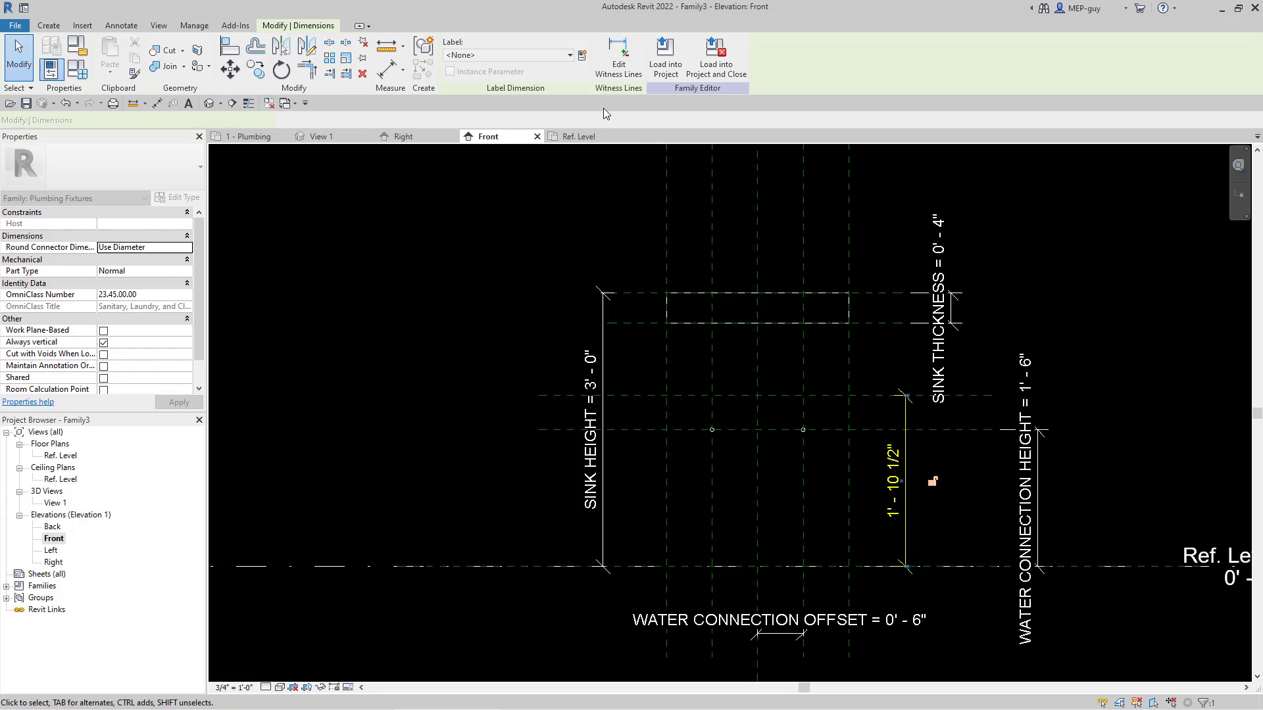
{"action": "left_click", "coordinate": [581, 59]}
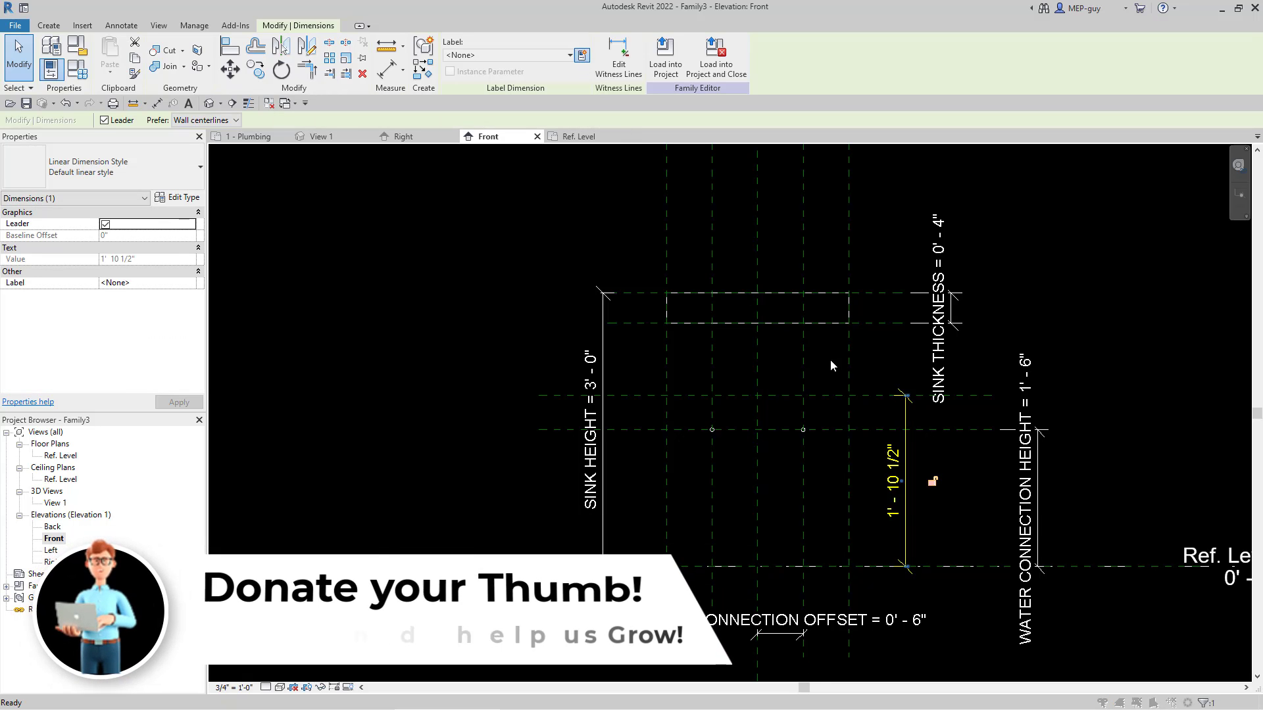
{"action": "left_click_drag", "start_coordinate": [357, 197], "coordinate": [354, 197]}
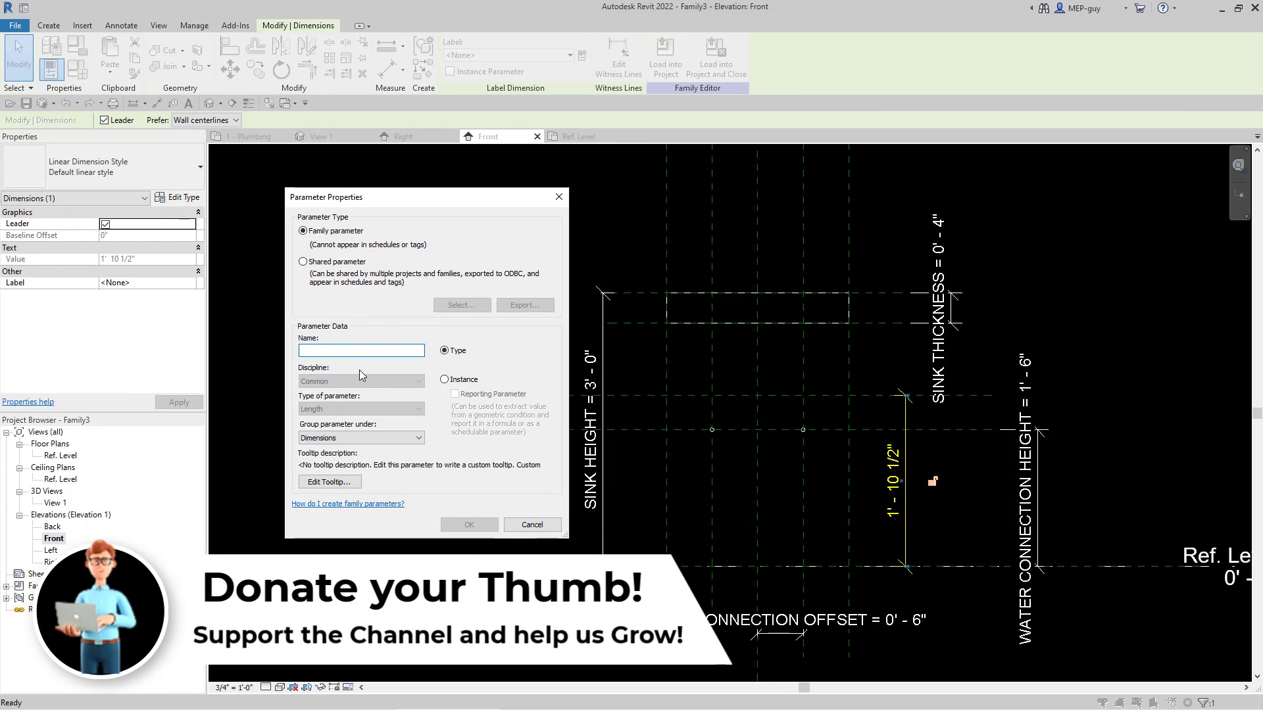
{"action": "type", "text": "SANITARY CONN"}
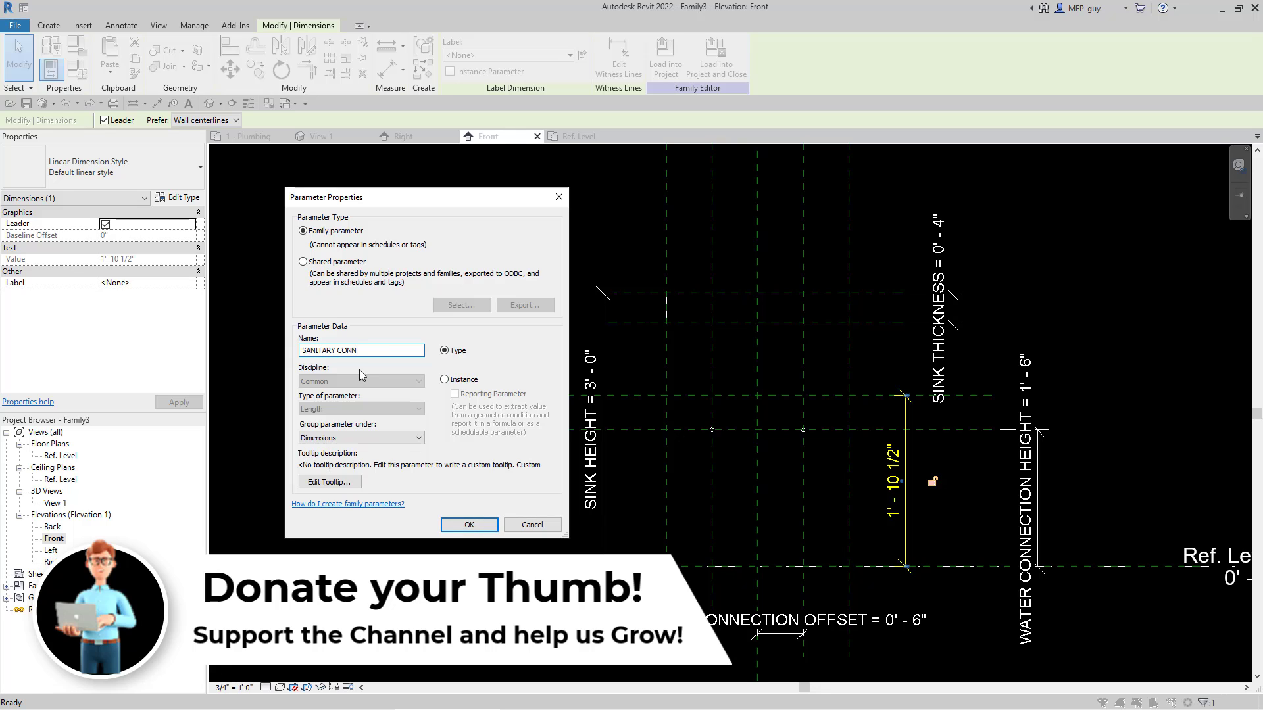
{"action": "type", "text": "ECTION HEIGHT"}
{"action": "left_click", "coordinate": [460, 527]}
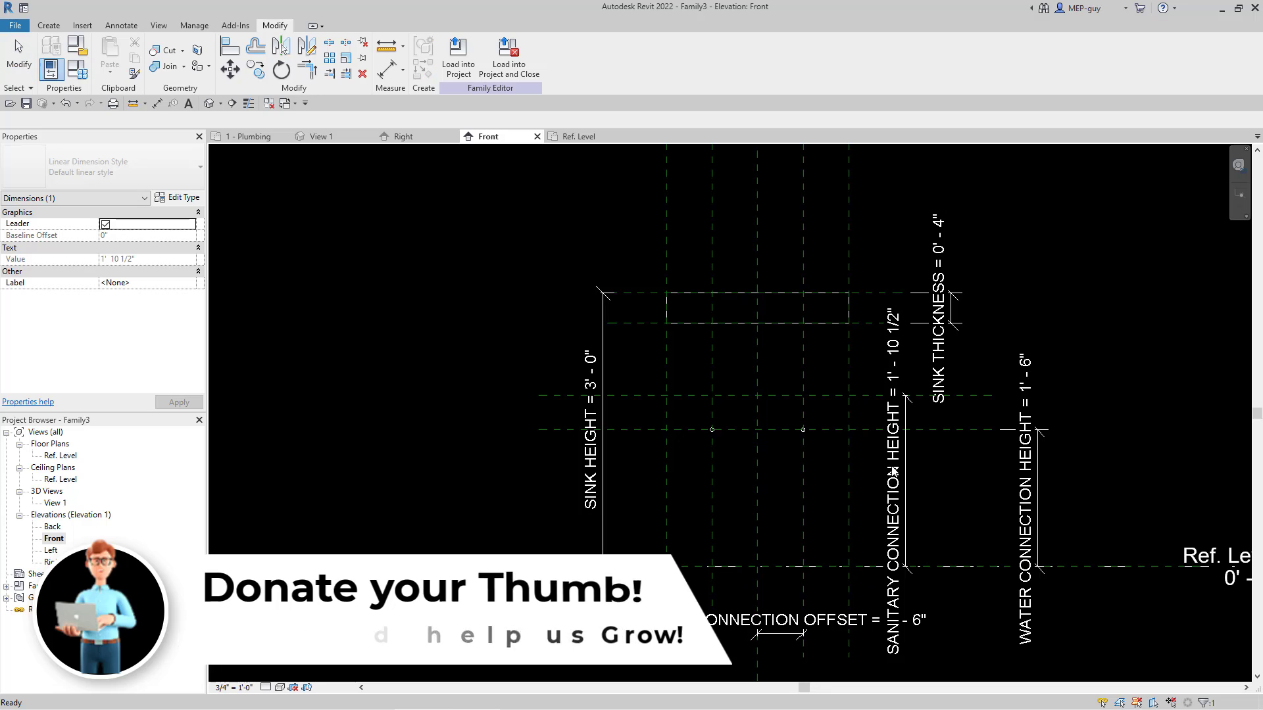
Step: Set the SANITARY CONNECTION HEIGHT dimension to 2' 0"
{"action": "left_click_drag", "start_coordinate": [901, 481], "coordinate": [900, 482]}
{"action": "left_click", "coordinate": [900, 480]}
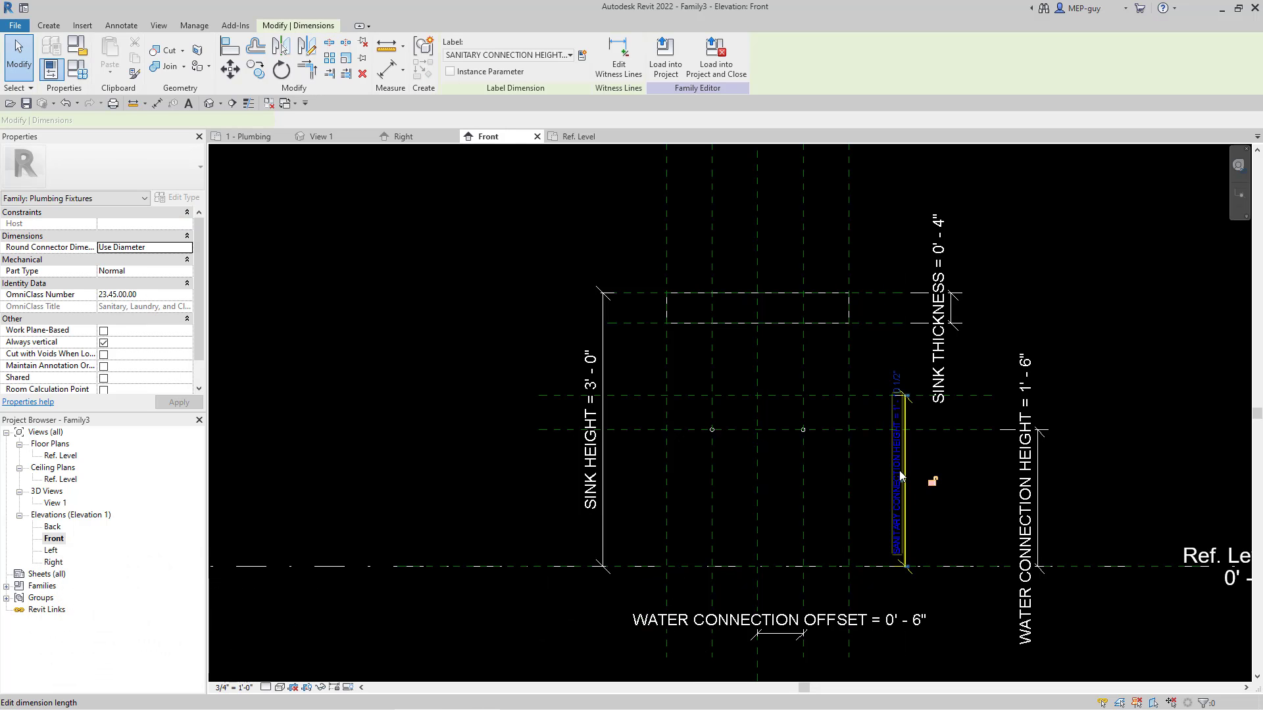
{"action": "left_click", "coordinate": [898, 472]}
{"action": "type", "text": "2"}
{"action": "key", "text": "Return"}
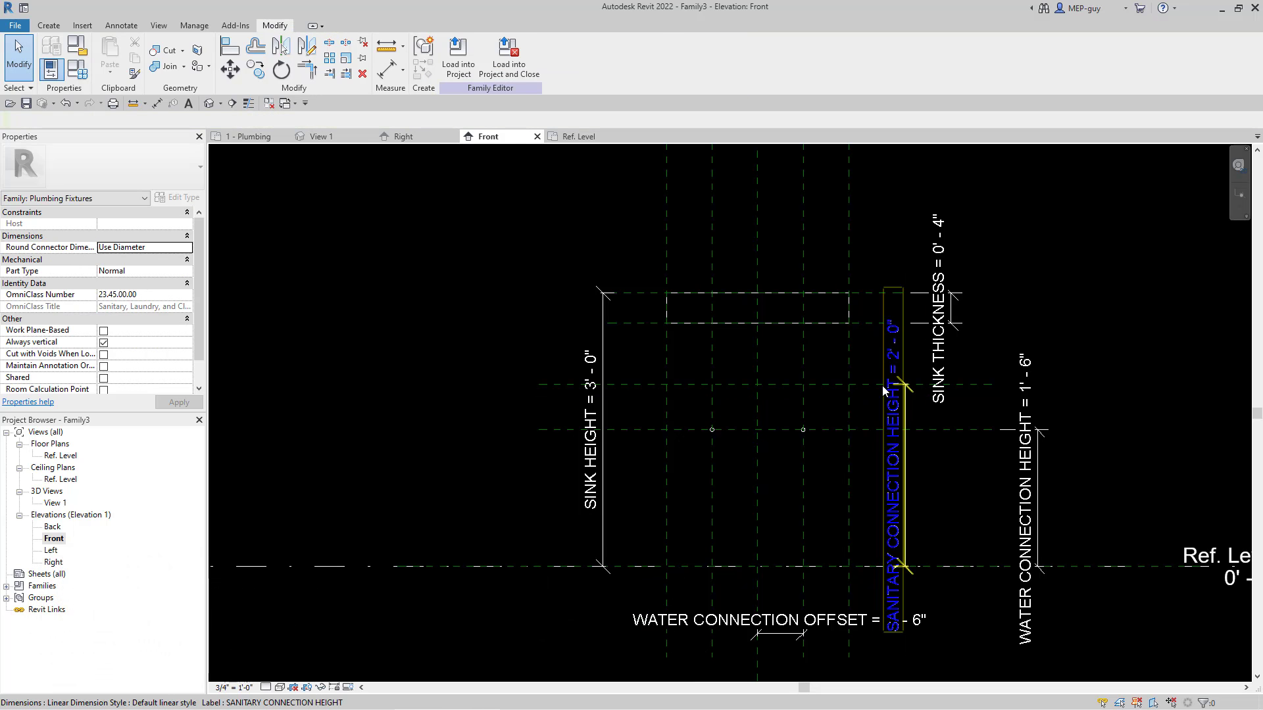
Step: Start an extrusion and sketch a circle of about 1" radius just above the sanitary connection height plane, near the sink's center
{"action": "scroll", "coordinate": [763, 390], "scroll_direction": "up", "scroll_amount": 1}
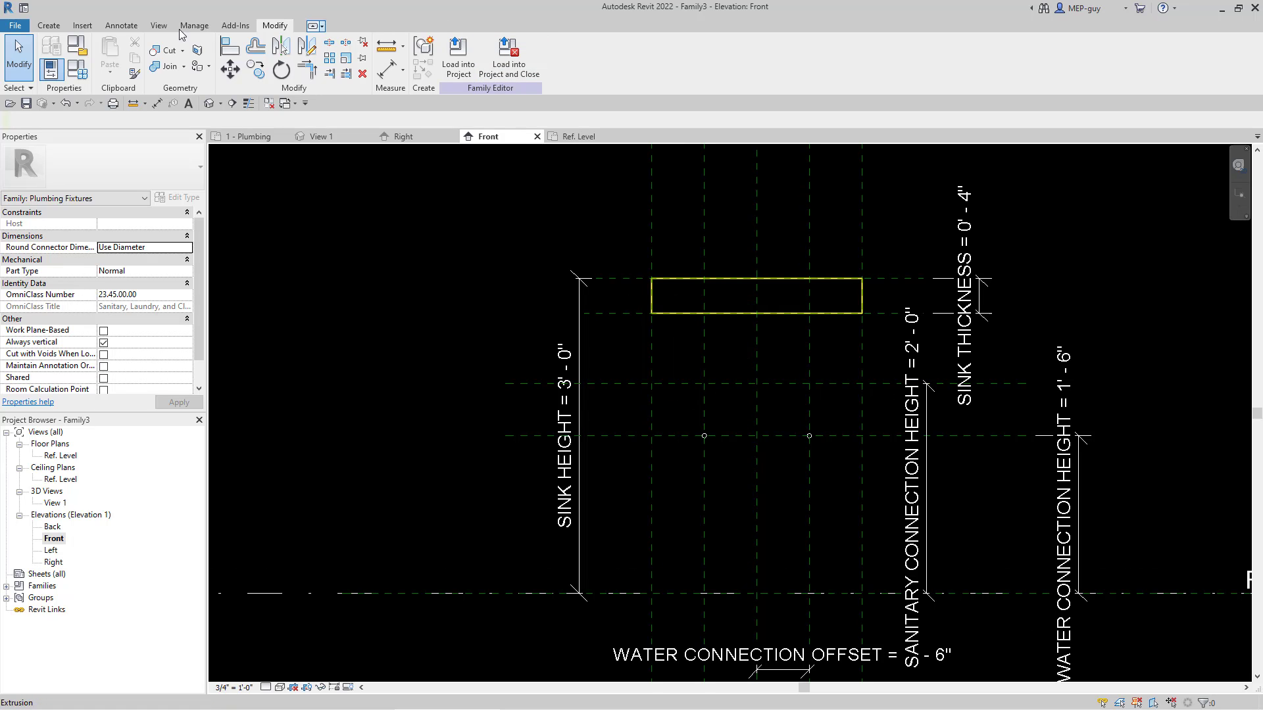
{"action": "left_click", "coordinate": [48, 25]}
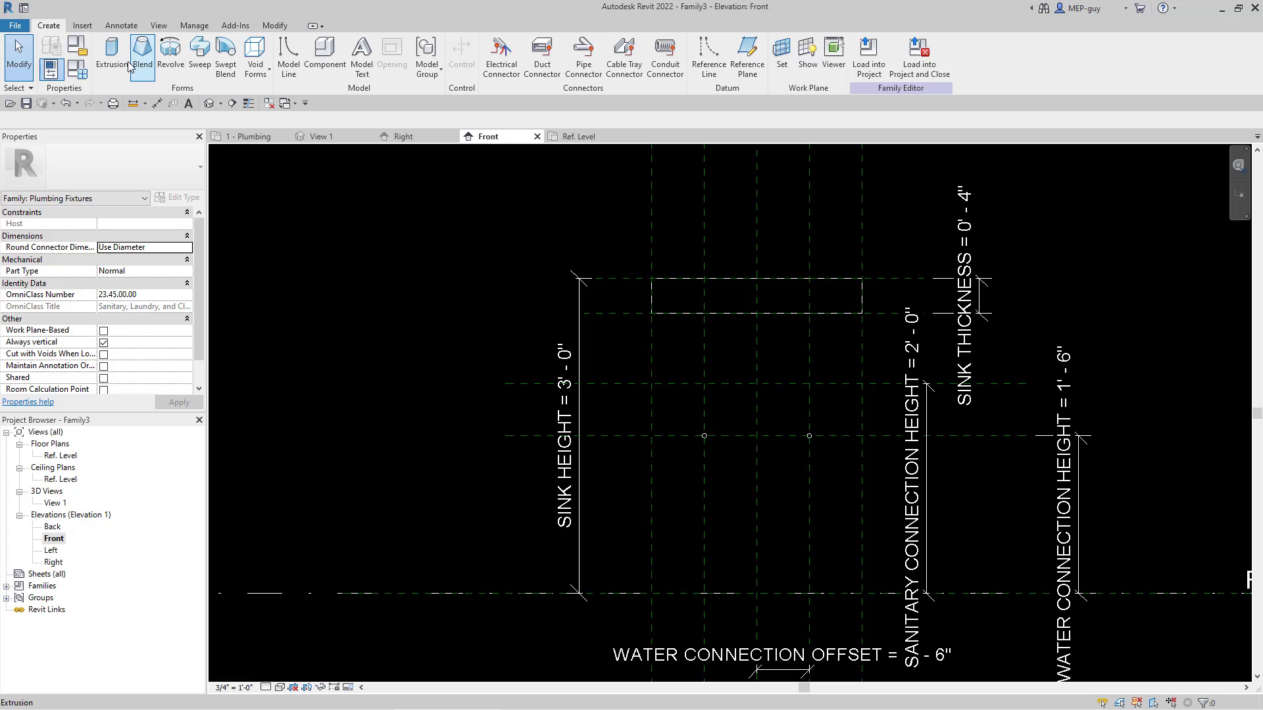
{"action": "left_click", "coordinate": [112, 53]}
{"action": "left_click", "coordinate": [537, 43]}
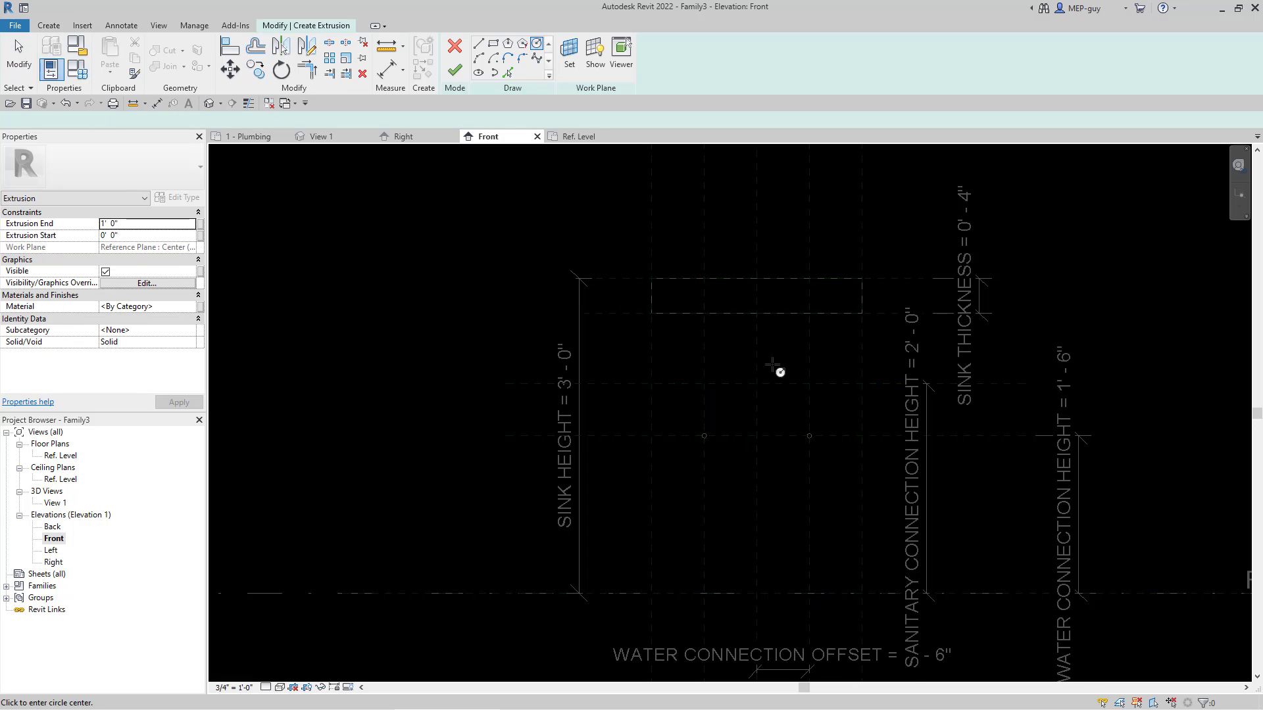
{"action": "left_click", "coordinate": [772, 365]}
{"action": "scroll", "coordinate": [776, 365], "scroll_direction": "up", "scroll_amount": 3}
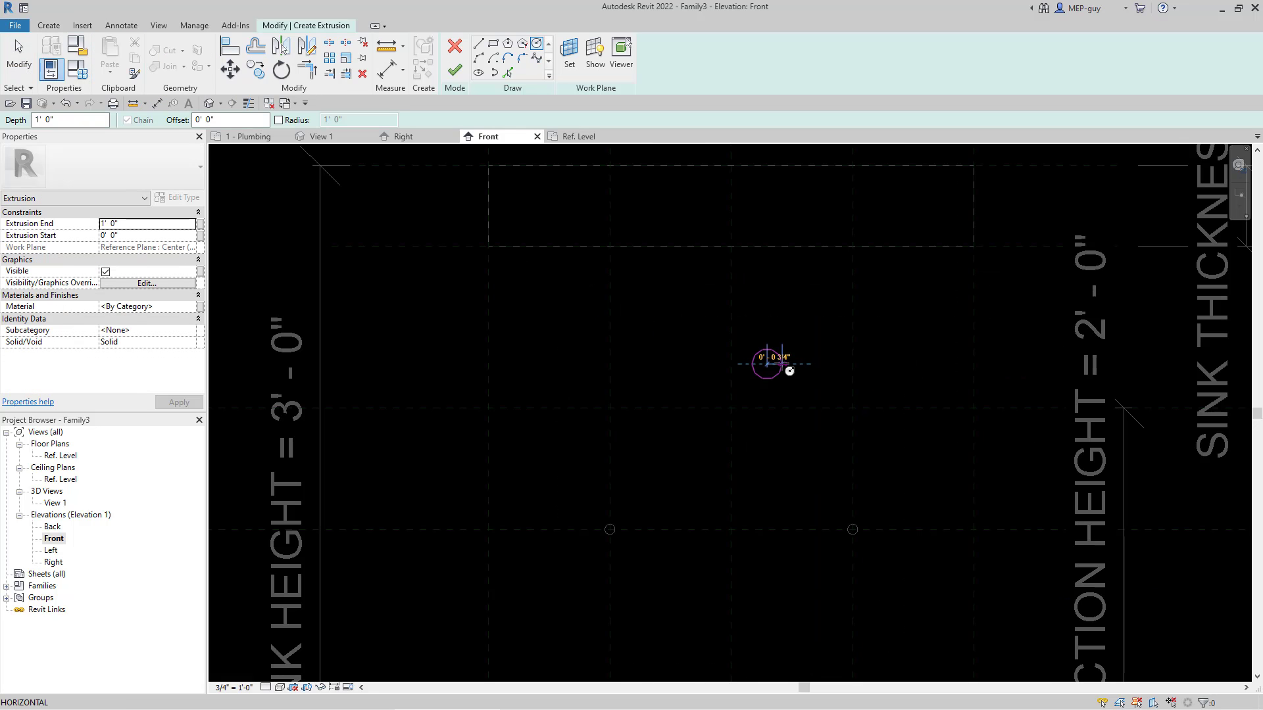
{"action": "left_click", "coordinate": [785, 364]}
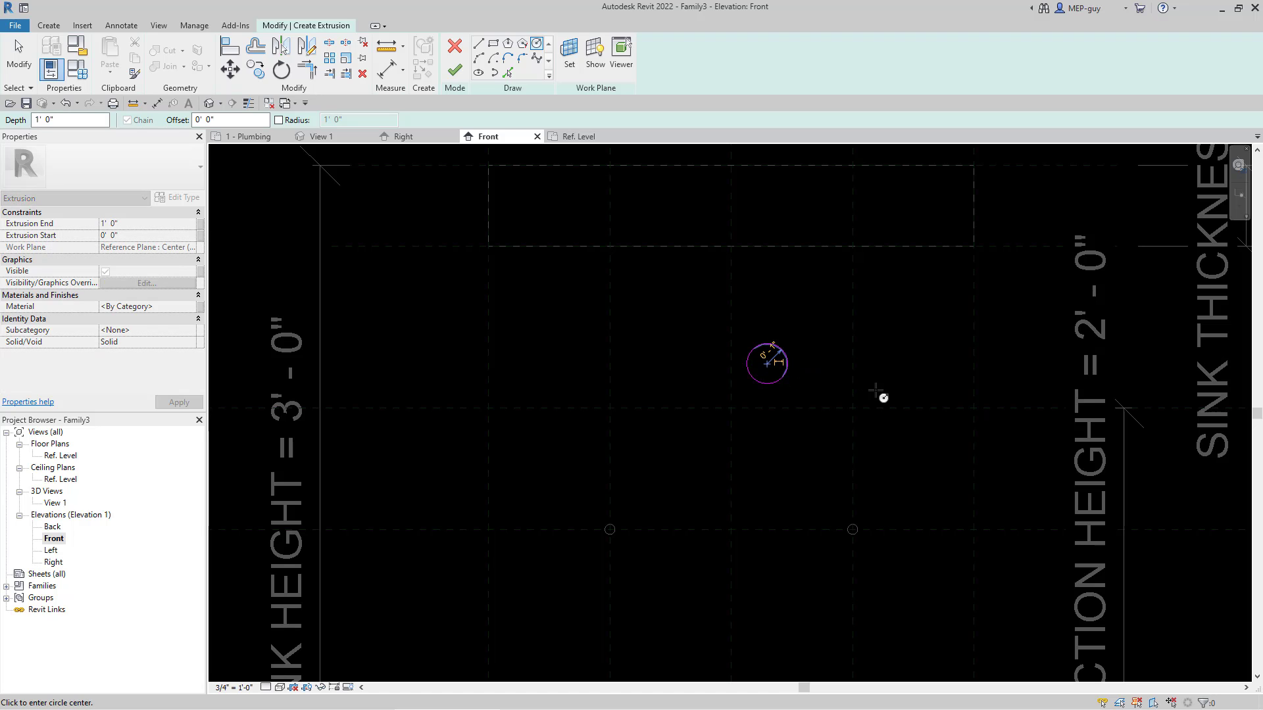
{"action": "key", "text": "Escape"}
Step: Make the center mark of the sketched circle visible
{"action": "left_click", "coordinate": [783, 373]}
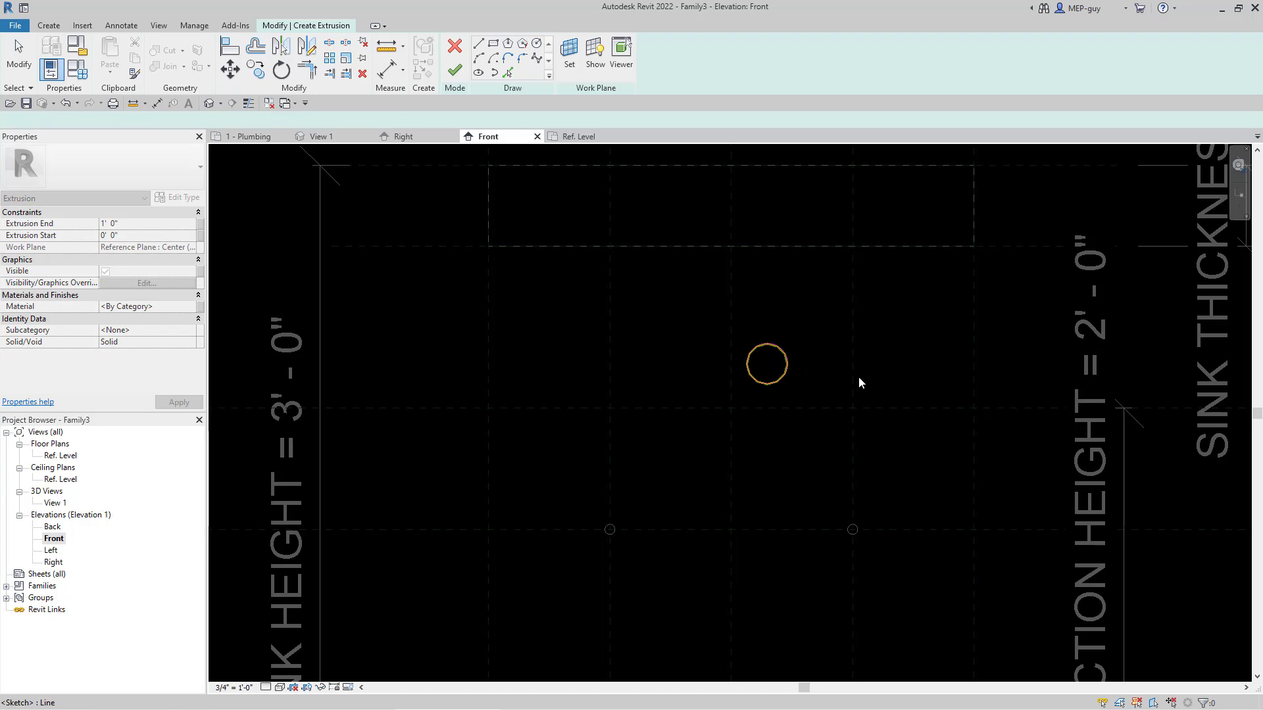
{"action": "left_click", "coordinate": [103, 226]}
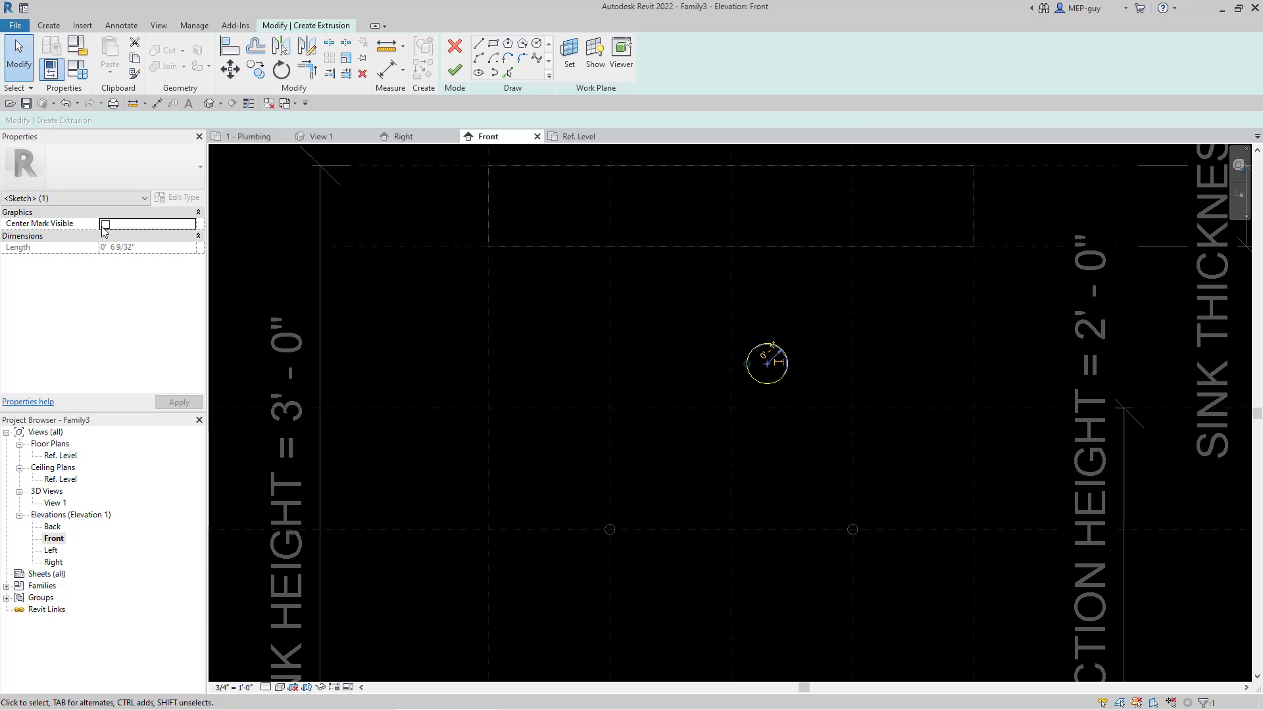
{"action": "left_click", "coordinate": [812, 365]}
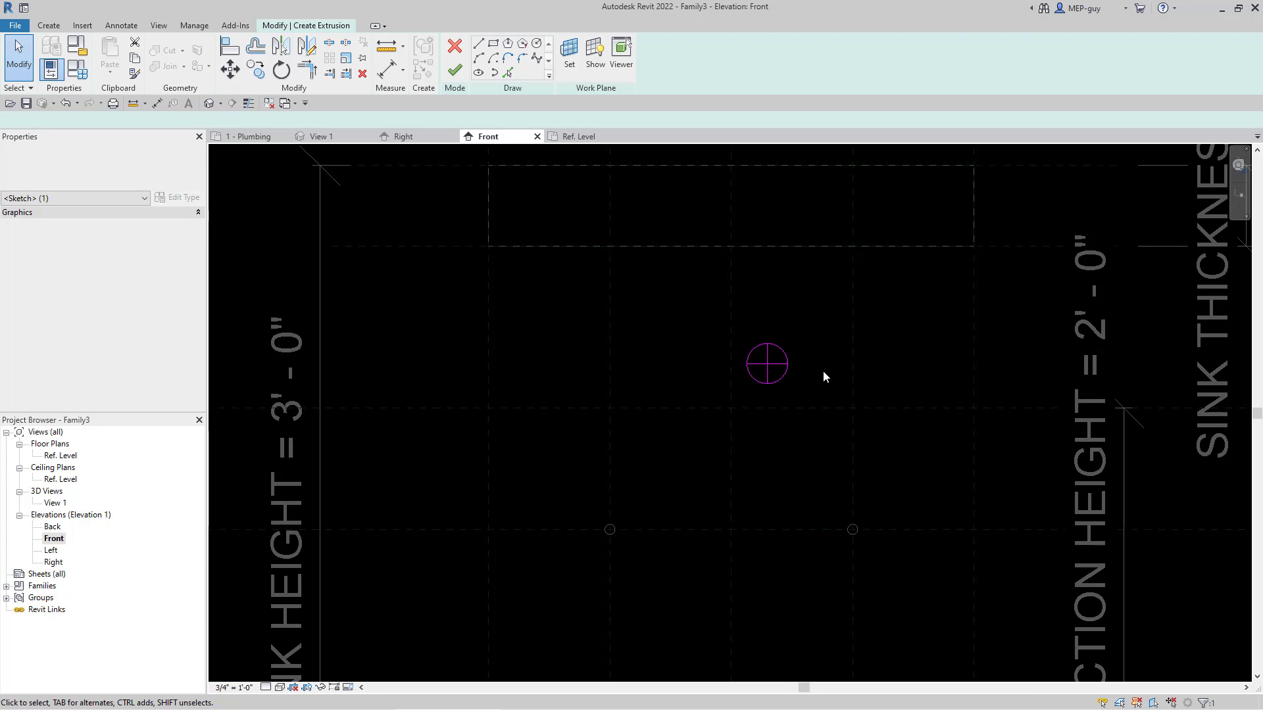
Step: Align the circle's center mark lines to the sanitary connection height plane and the center vertical plane, and lock the alignments
{"action": "key", "text": "a"}
{"action": "key", "text": "l"}
{"action": "left_click", "coordinate": [789, 408]}
{"action": "left_click", "coordinate": [769, 364]}
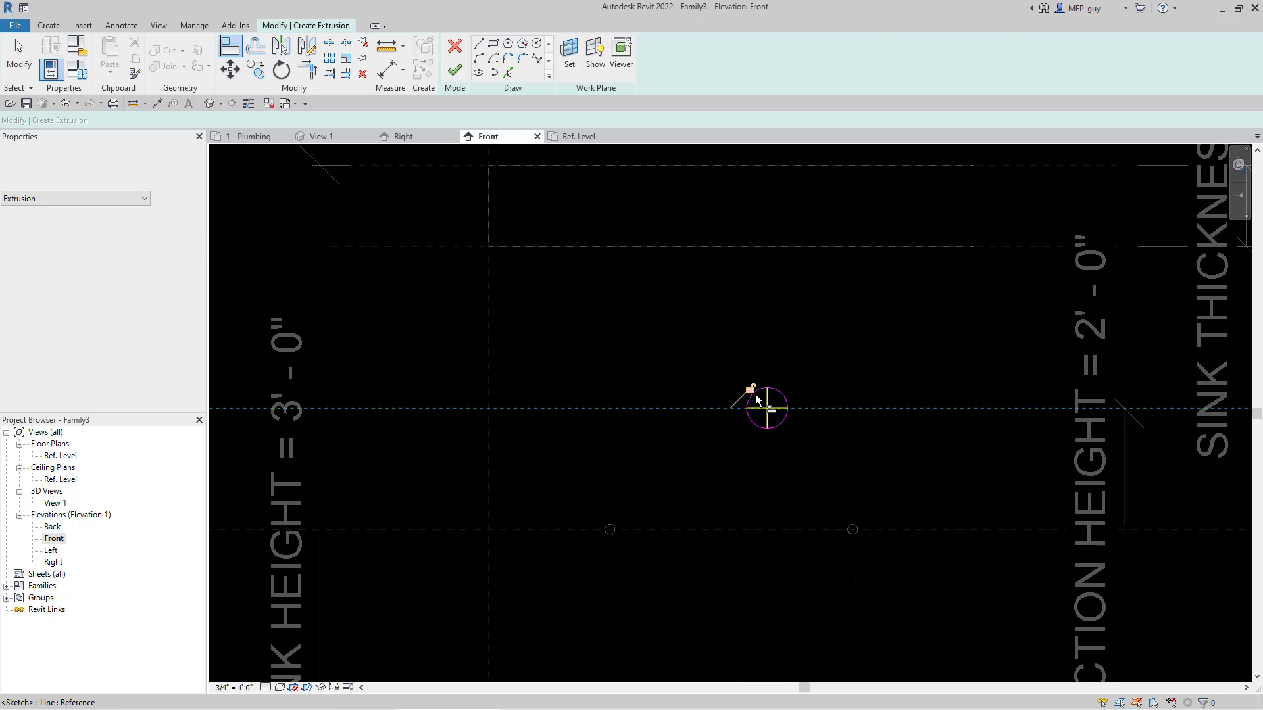
{"action": "left_click", "coordinate": [733, 359]}
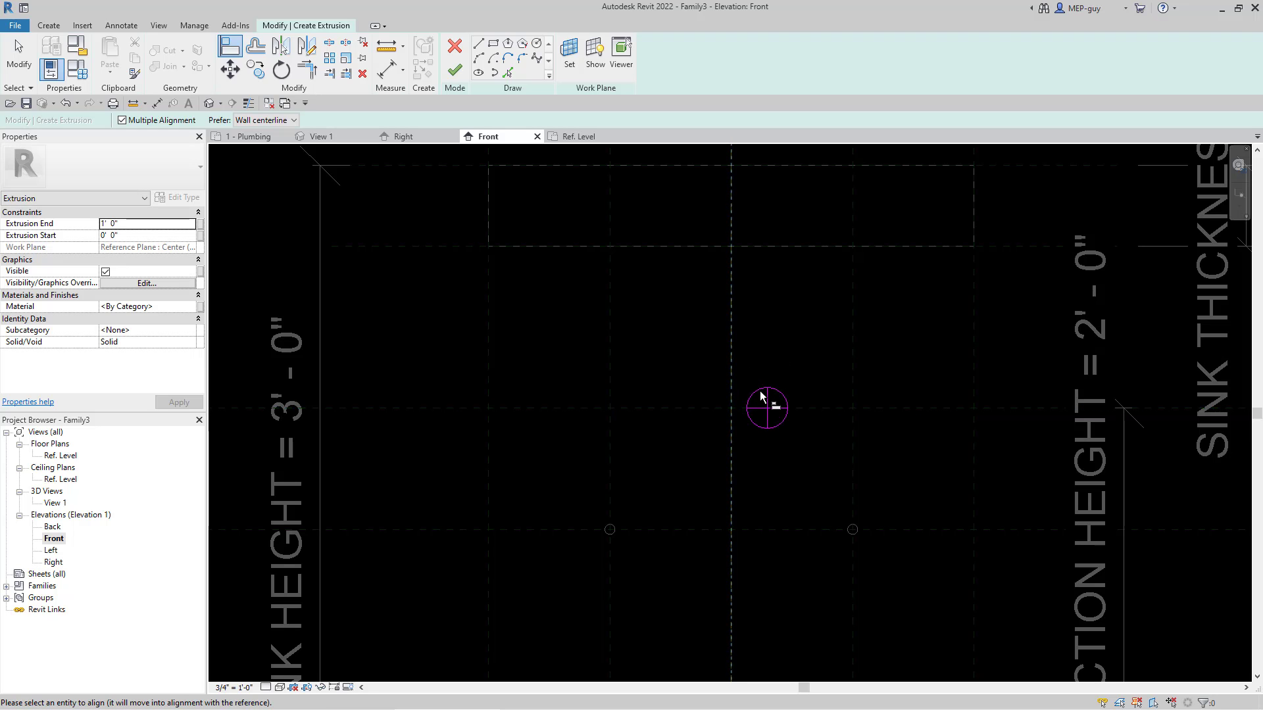
{"action": "left_click", "coordinate": [767, 402]}
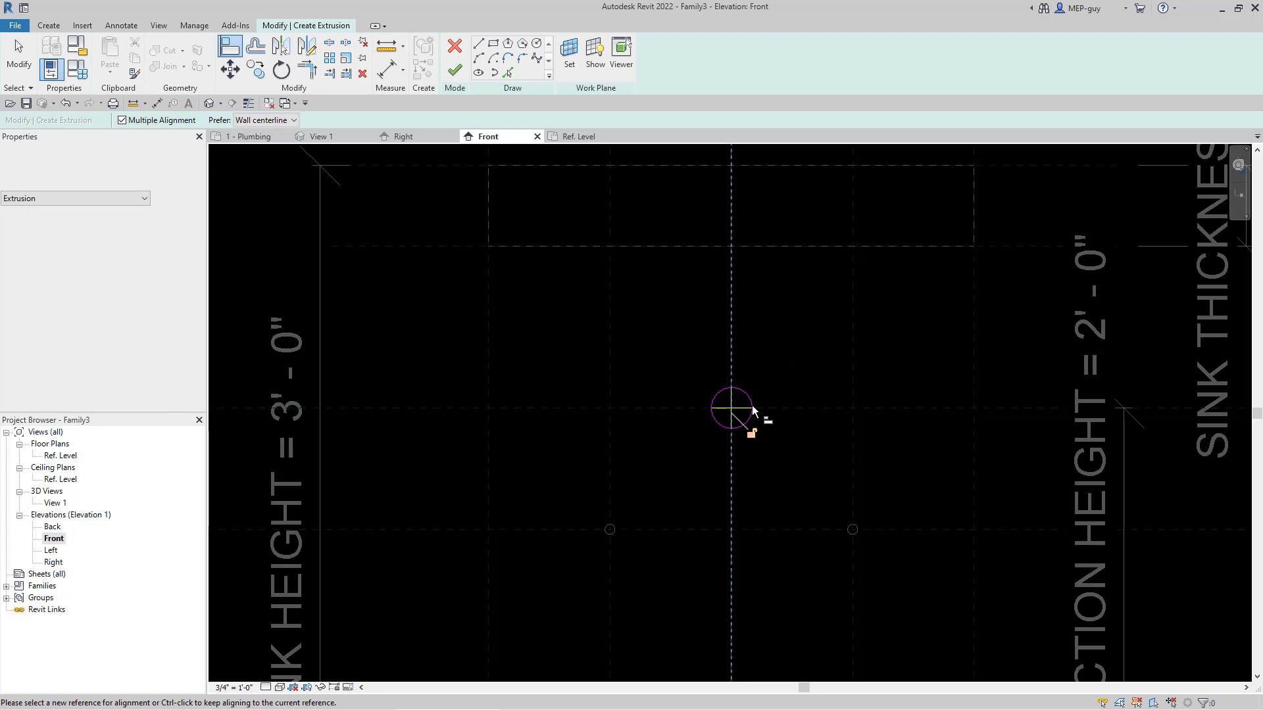
Step: Finish the circular sanitary pipe extrusion and set its extrusion end to 2"
{"action": "left_click", "coordinate": [461, 70]}
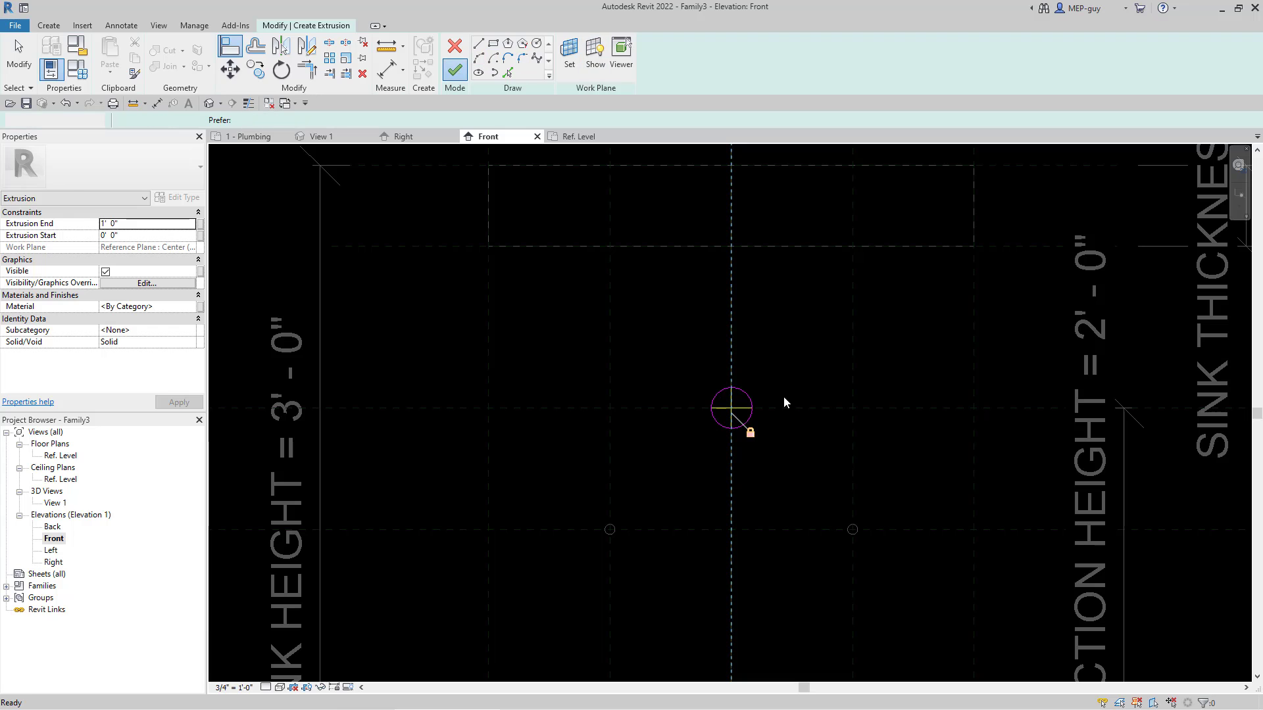
{"action": "left_click", "coordinate": [130, 226]}
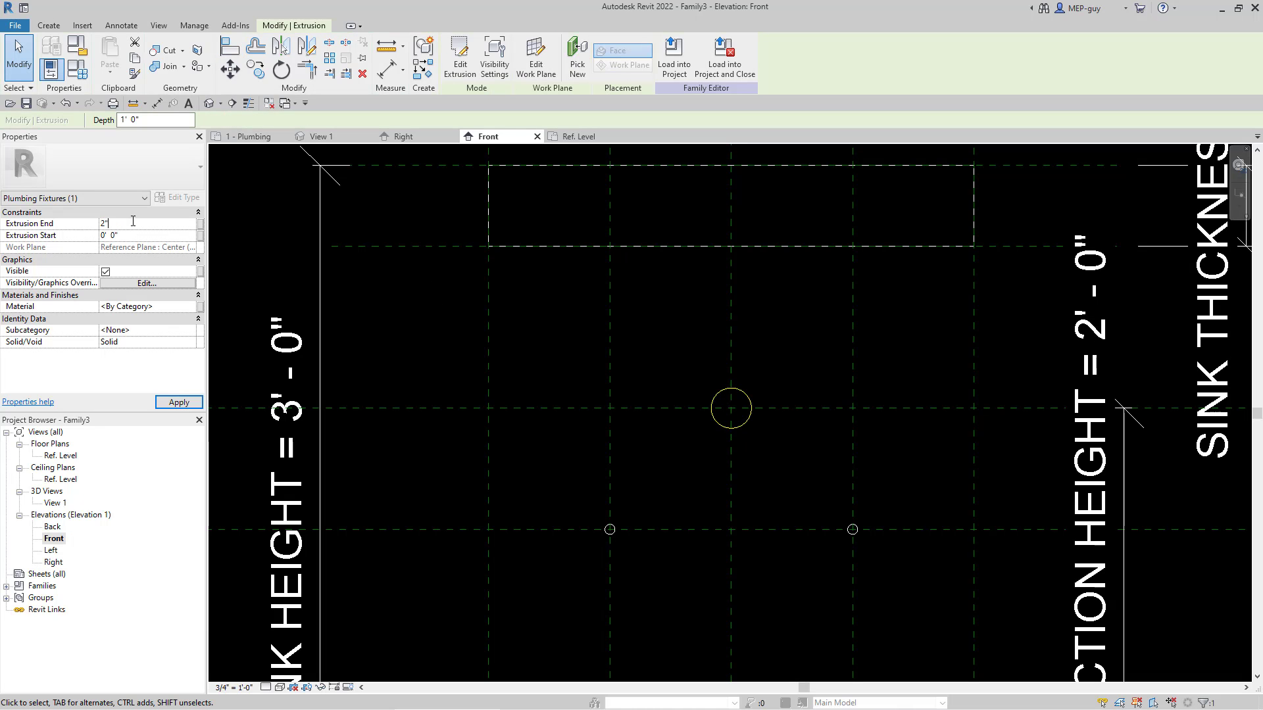
{"action": "left_click", "coordinate": [178, 402]}
{"action": "left_click", "coordinate": [627, 437]}
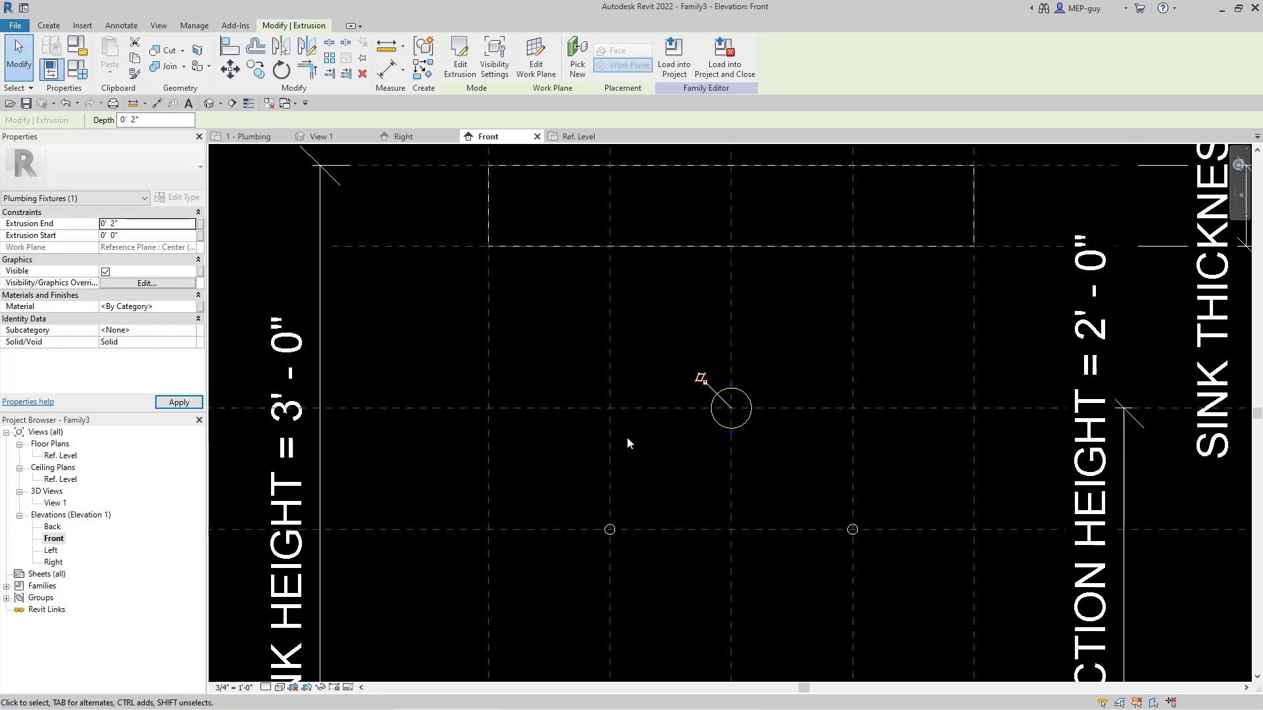
Step: Test the sanitary stub's constraint by moving the sanitary connection height plane downward, and undo the move
{"action": "scroll", "coordinate": [626, 437], "scroll_direction": "down", "scroll_amount": 1}
{"action": "left_click", "coordinate": [776, 405]}
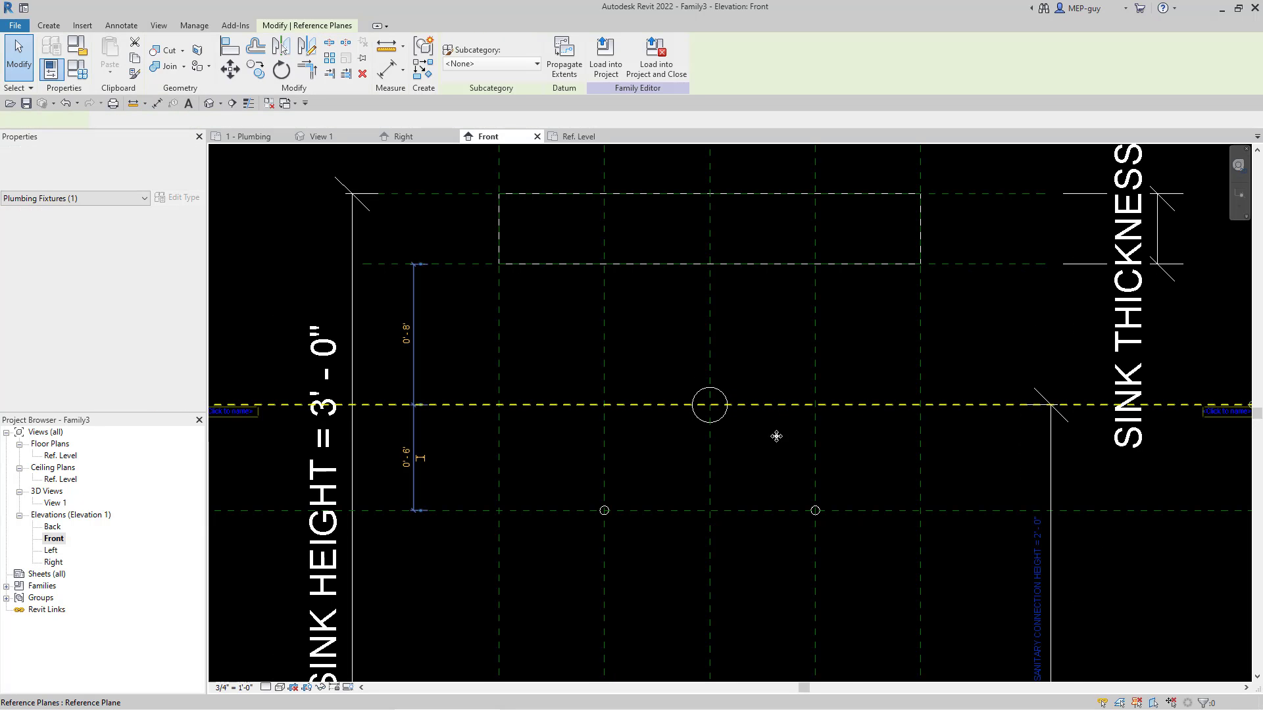
{"action": "left_click_drag", "start_coordinate": [777, 444], "coordinate": [776, 449]}
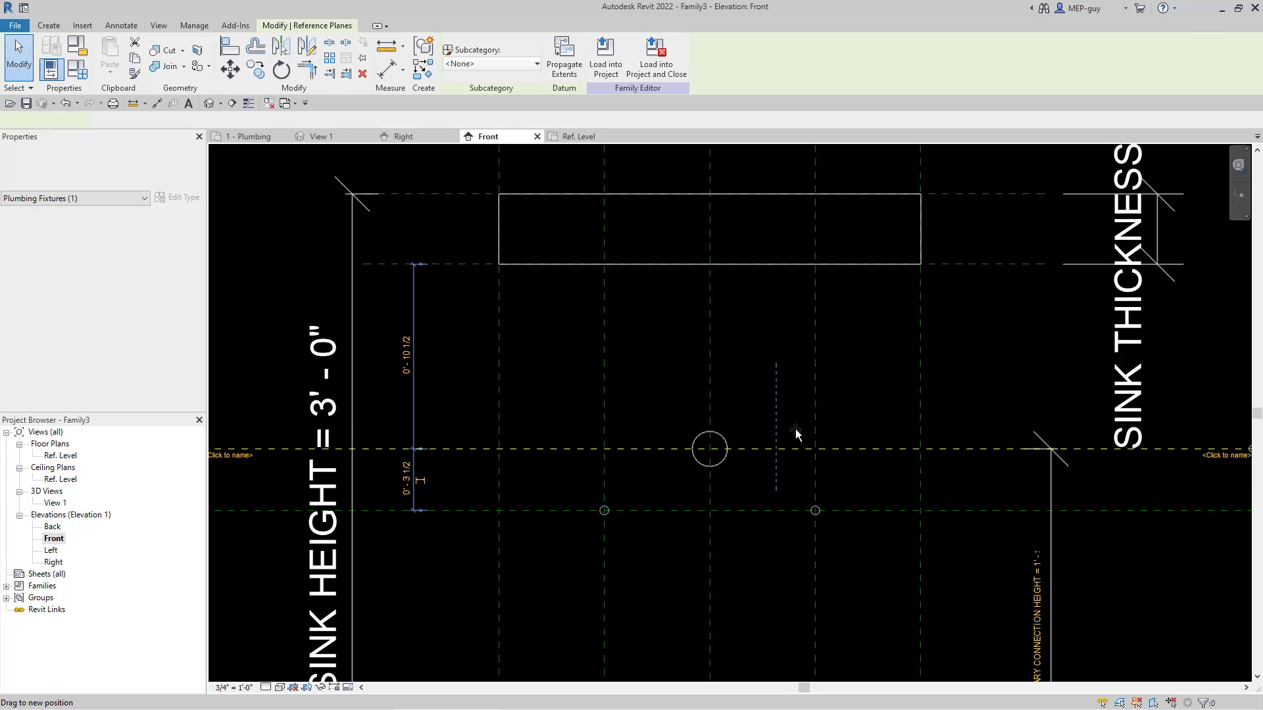
{"action": "key", "text": "ctrl+z"}
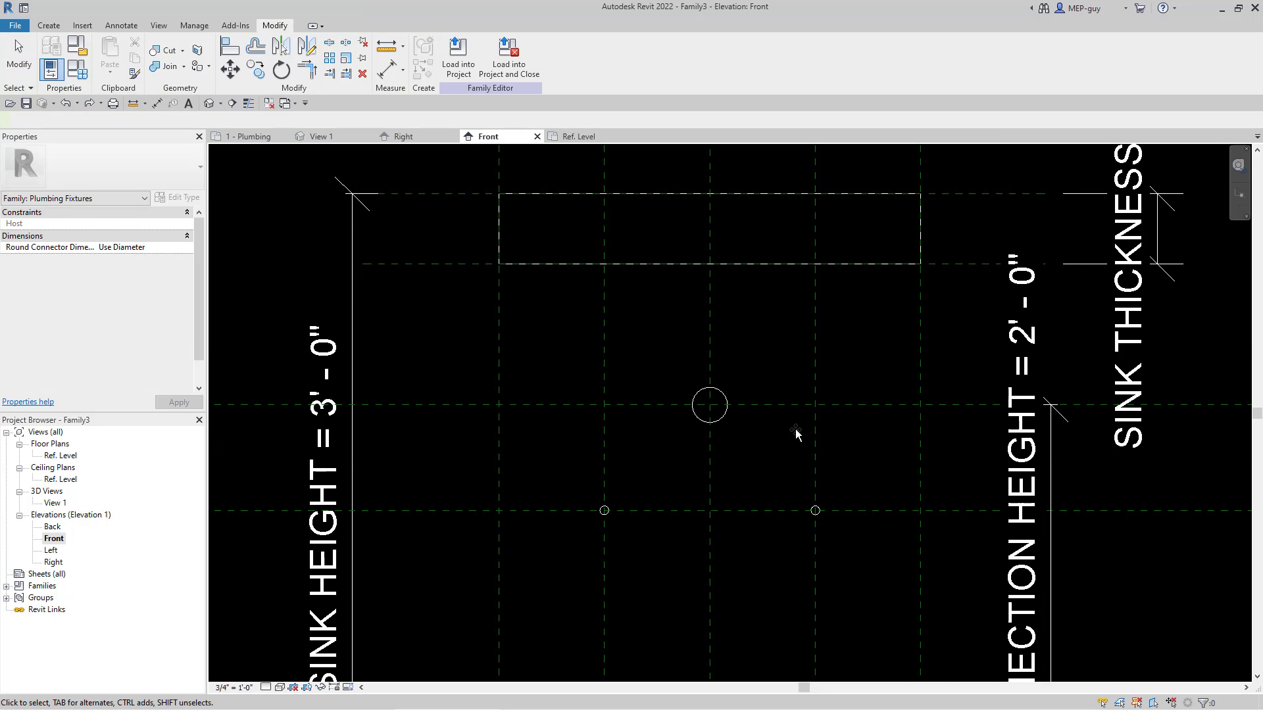
Step: Open the 3D view View 1 and examine the sink body with its water and sanitary pipe stubs from another angle
{"action": "scroll", "coordinate": [684, 346], "scroll_direction": "down", "scroll_amount": 1}
{"action": "scroll", "coordinate": [684, 348], "scroll_direction": "down", "scroll_amount": 1}
{"action": "left_click", "coordinate": [359, 137]}
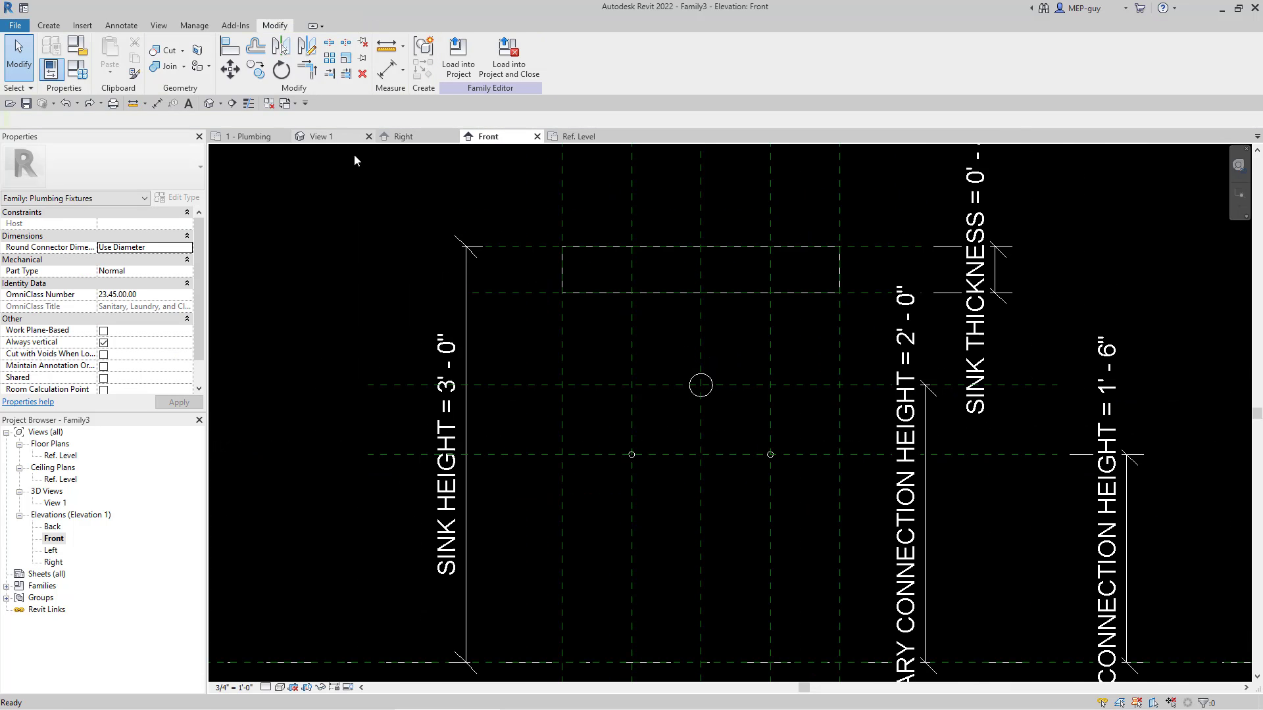
{"action": "middle_click_drag", "start_coordinate": [925, 572], "coordinate": [651, 581], "text": "shift"}
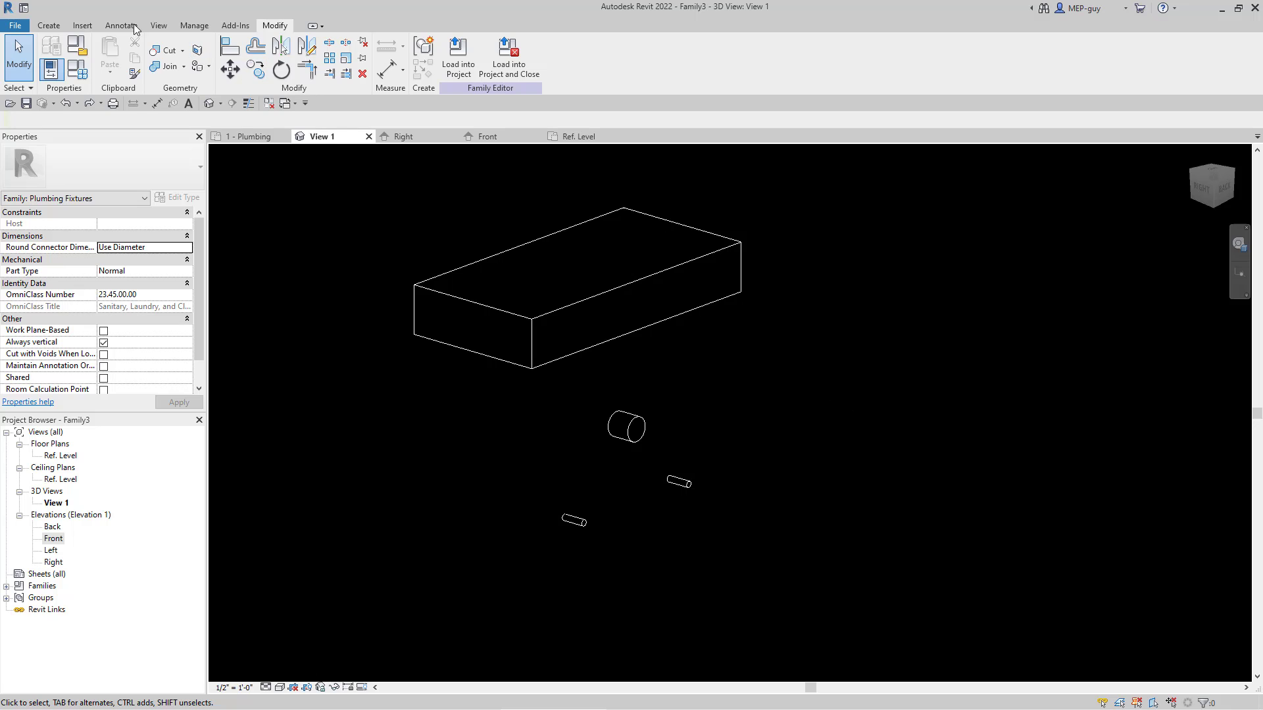
Step: Place a pipe connector on the end face of the sanitary pipe stub
{"action": "left_click", "coordinate": [53, 25]}
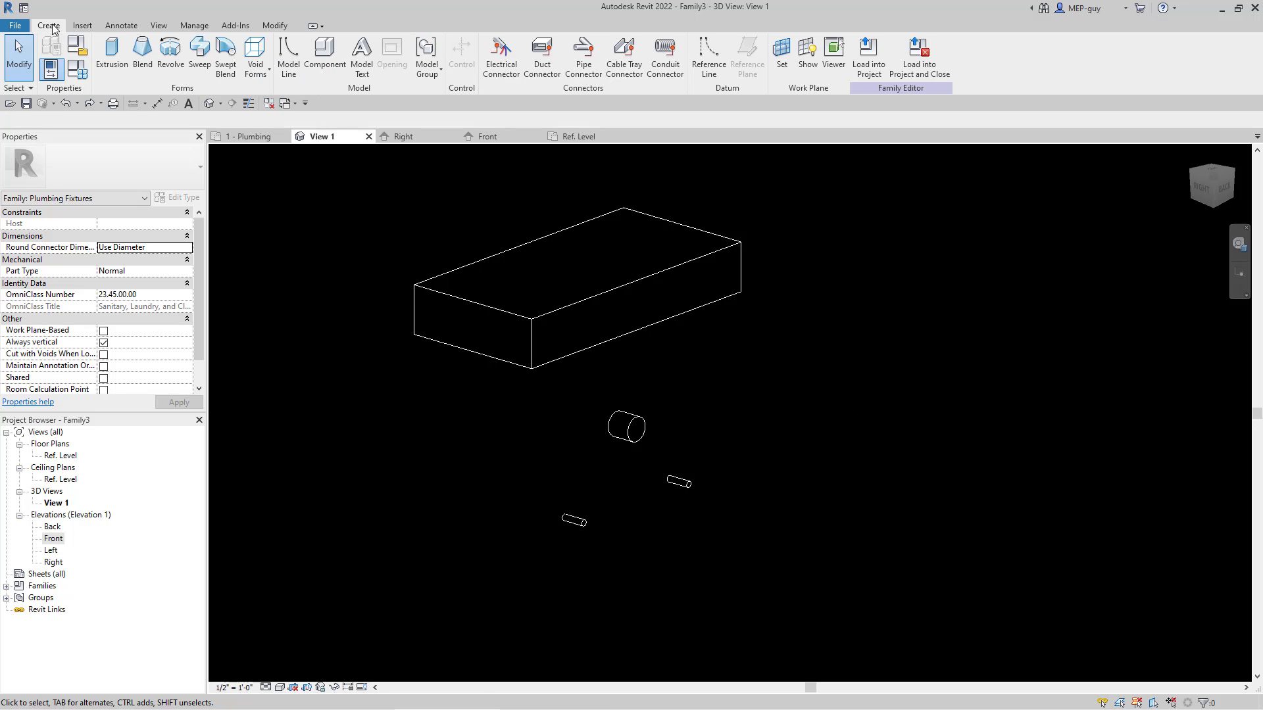
{"action": "left_click", "coordinate": [588, 59]}
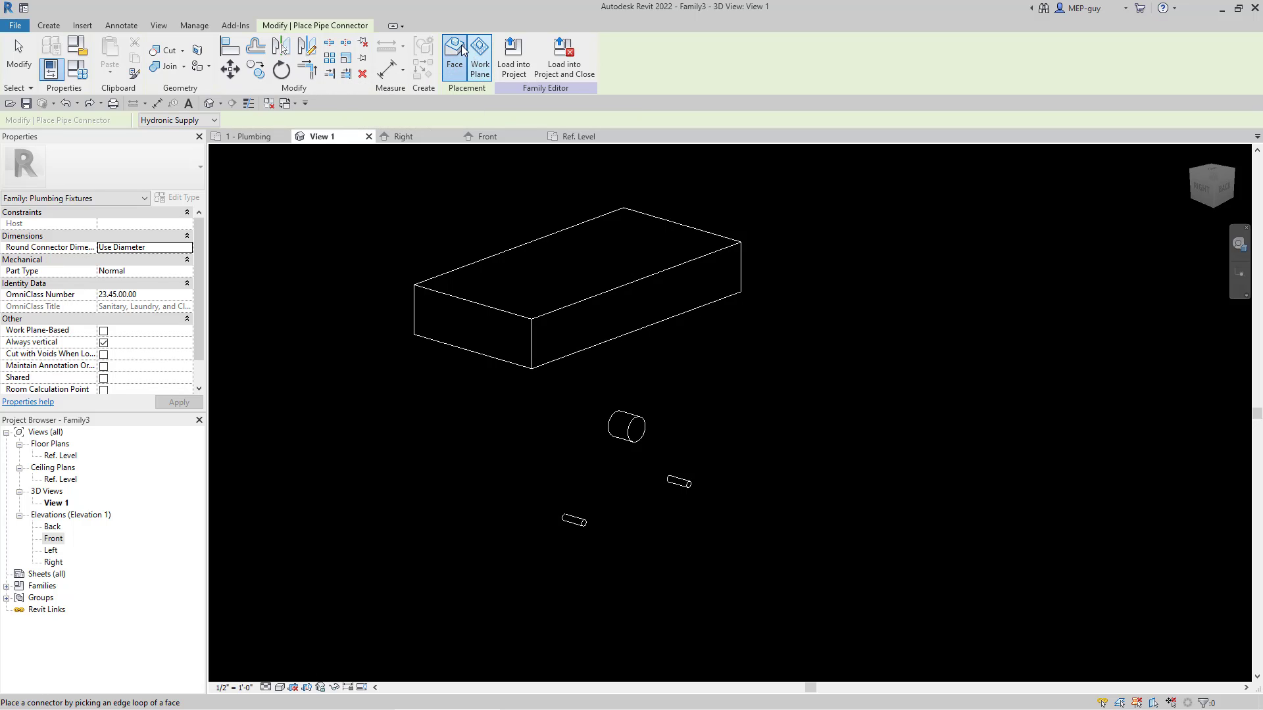
{"action": "scroll", "coordinate": [645, 438], "scroll_direction": "up", "scroll_amount": 2}
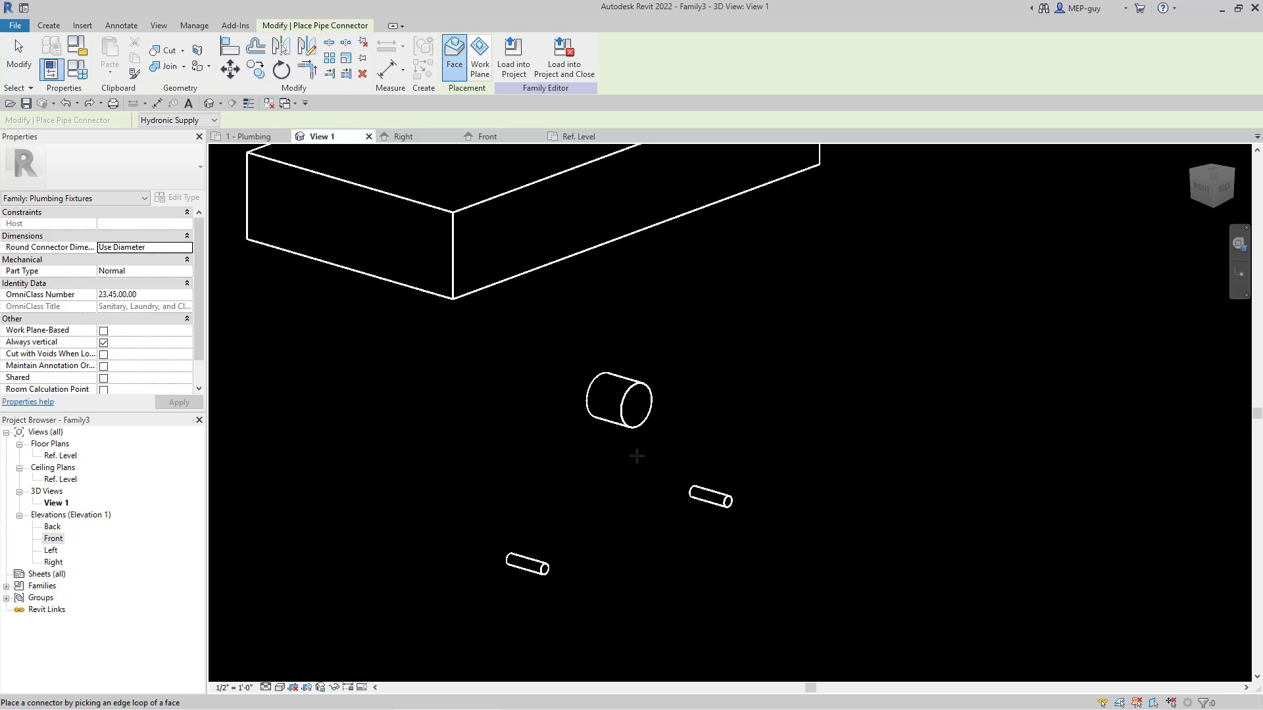
{"action": "left_click", "coordinate": [629, 395]}
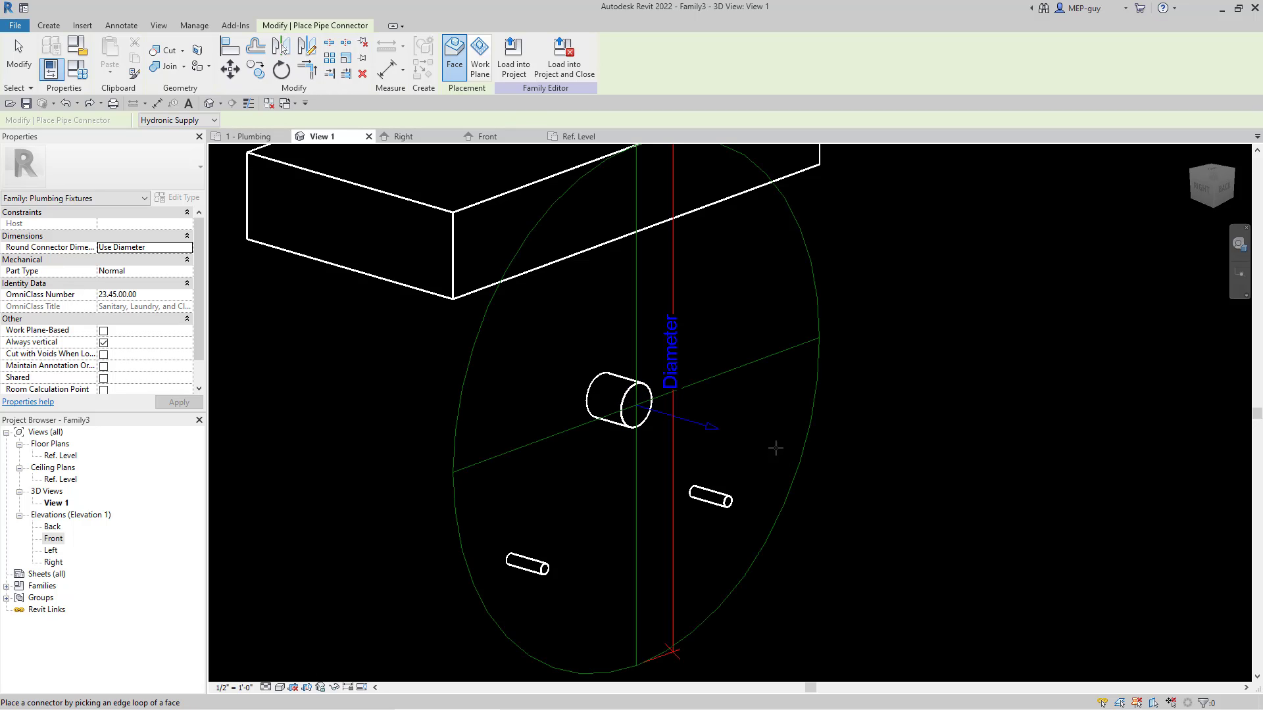
{"action": "key", "text": "Escape"}
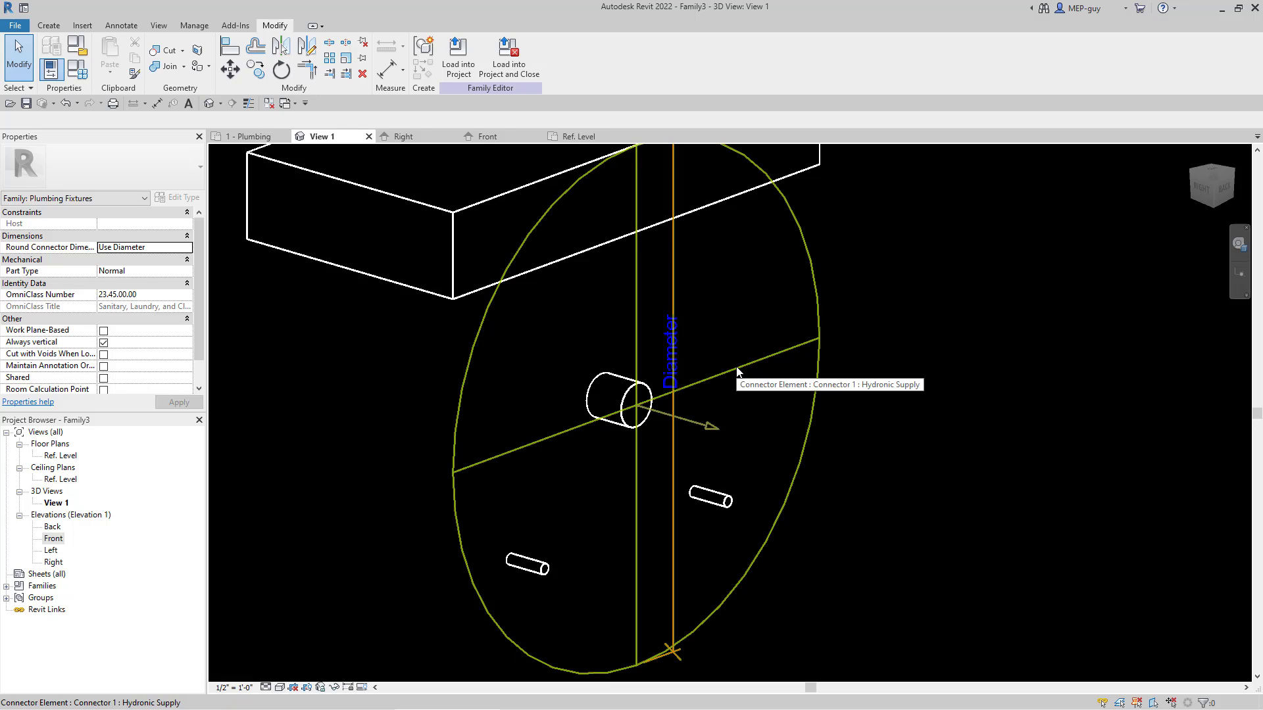
Step: Set the diameter of the sanitary stub's connector to 2"
{"action": "left_click", "coordinate": [736, 368]}
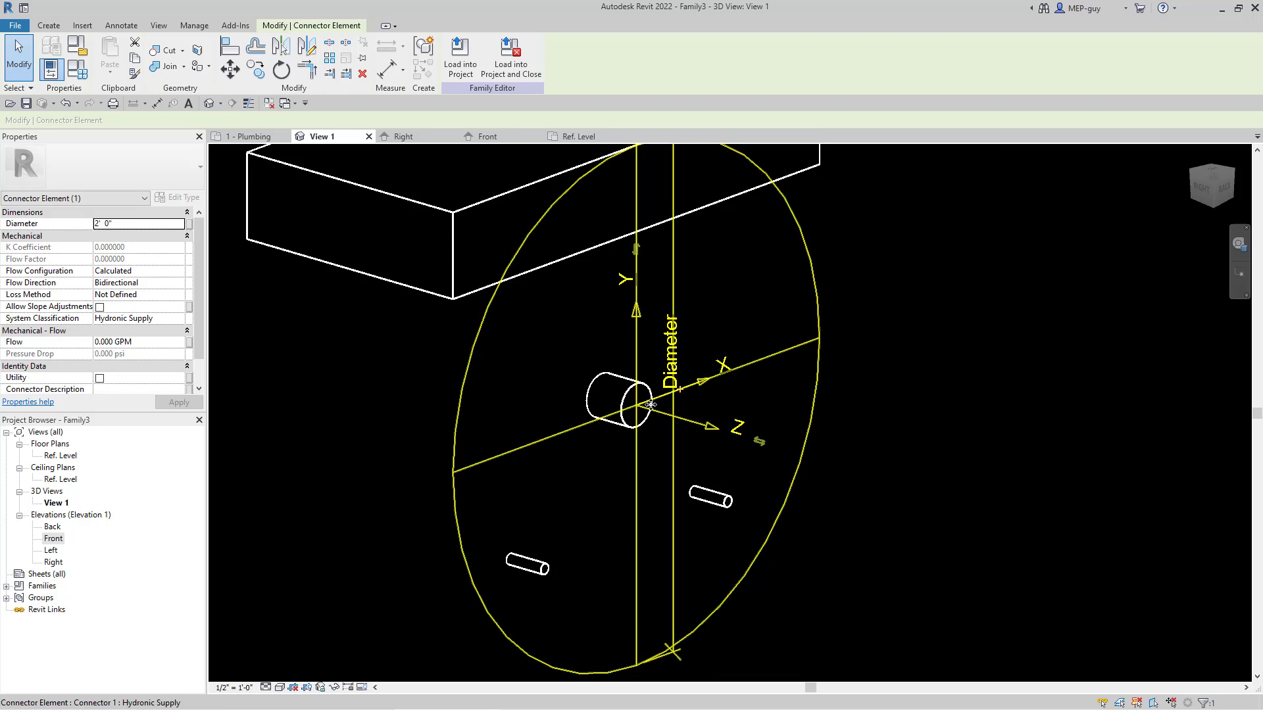
{"action": "left_click", "coordinate": [121, 225]}
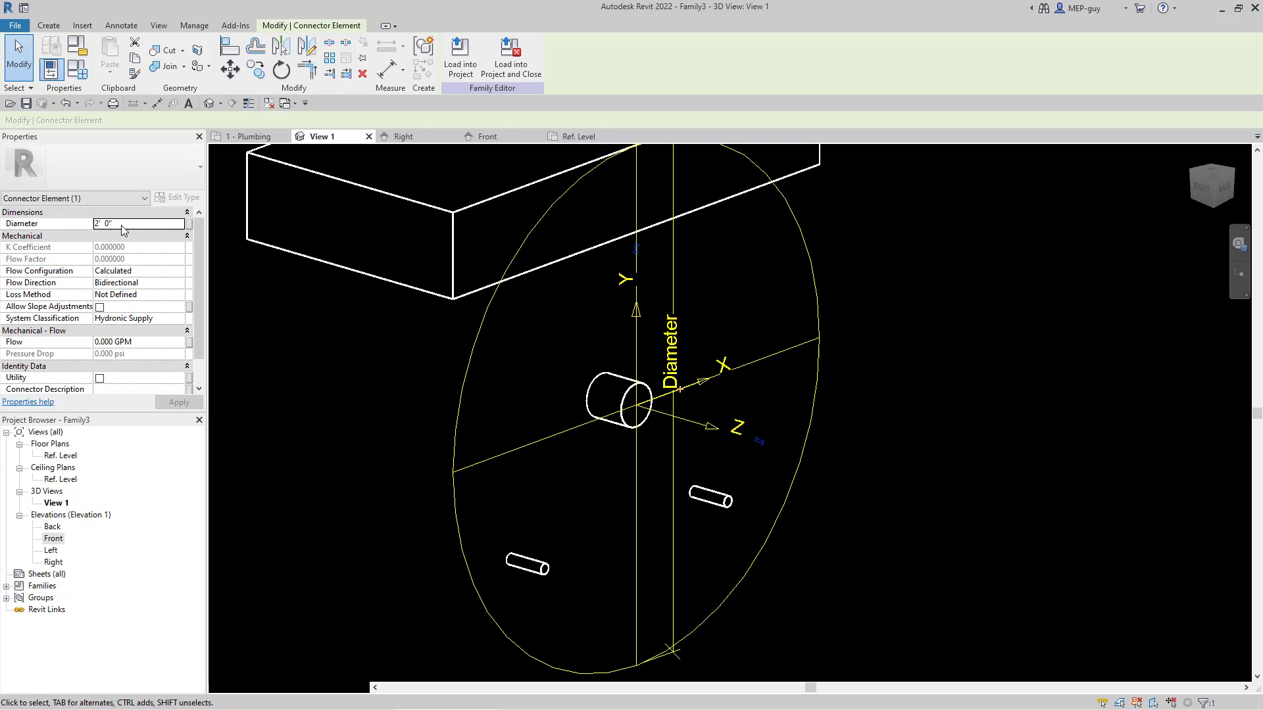
{"action": "type", "text": "2"}
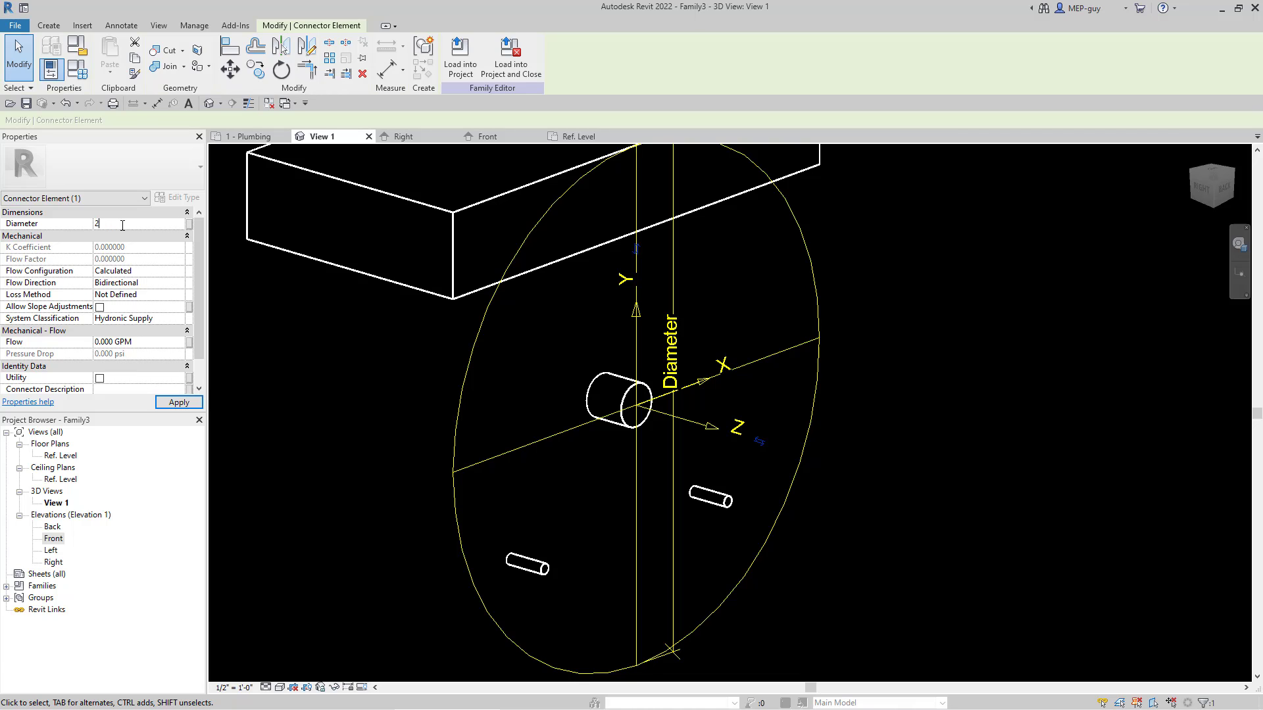
{"action": "key", "text": "Return"}
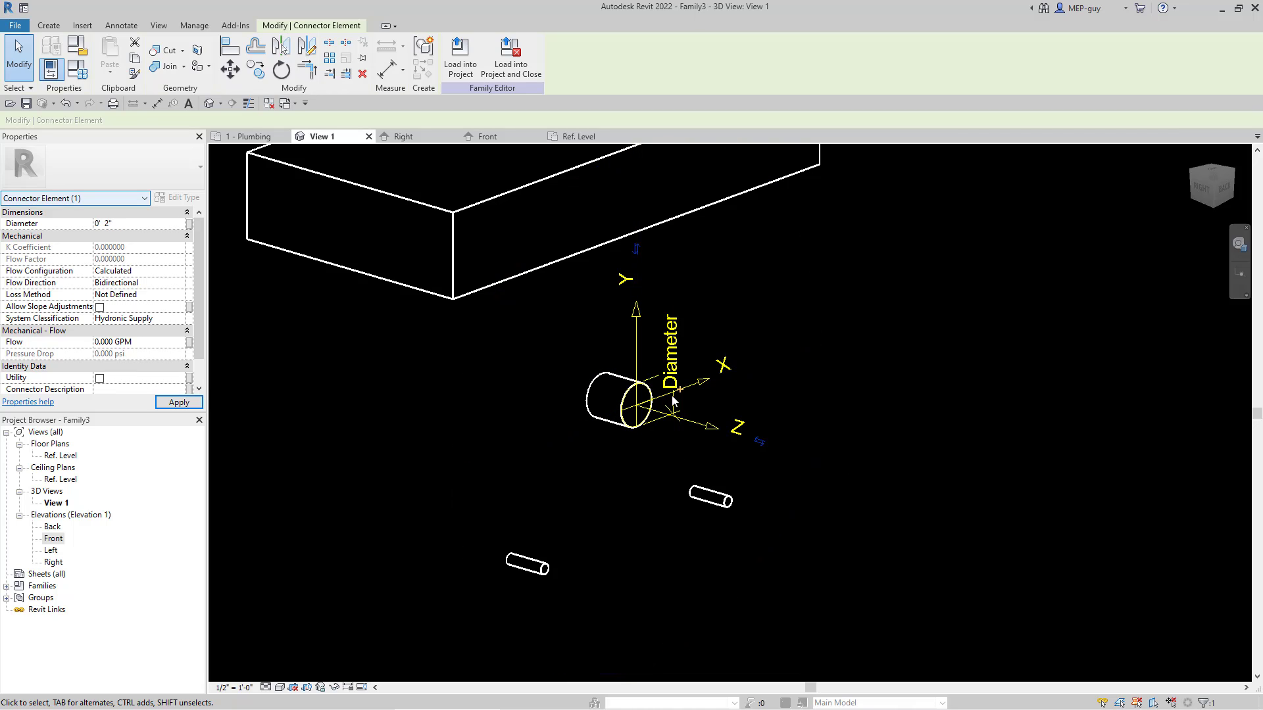
{"action": "left_click", "coordinate": [957, 413]}
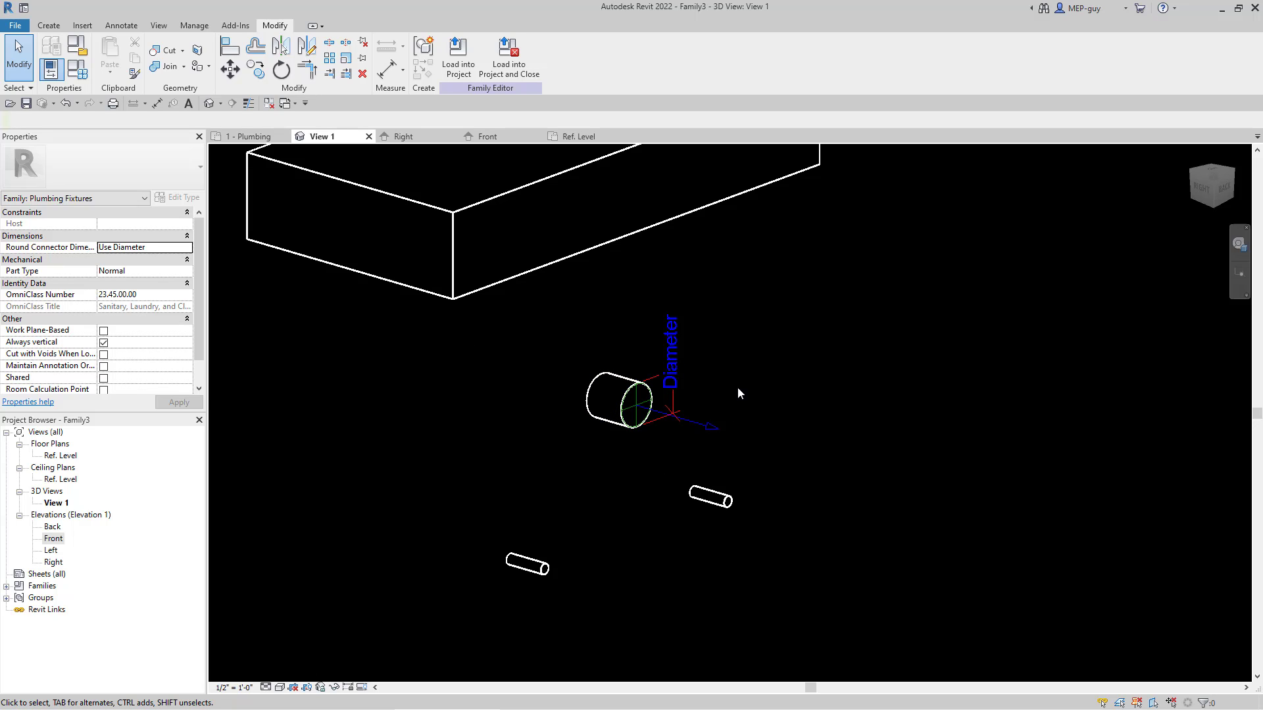
Step: Set the system classification of the sanitary stub's connector to Sanitary
{"action": "left_click", "coordinate": [693, 427]}
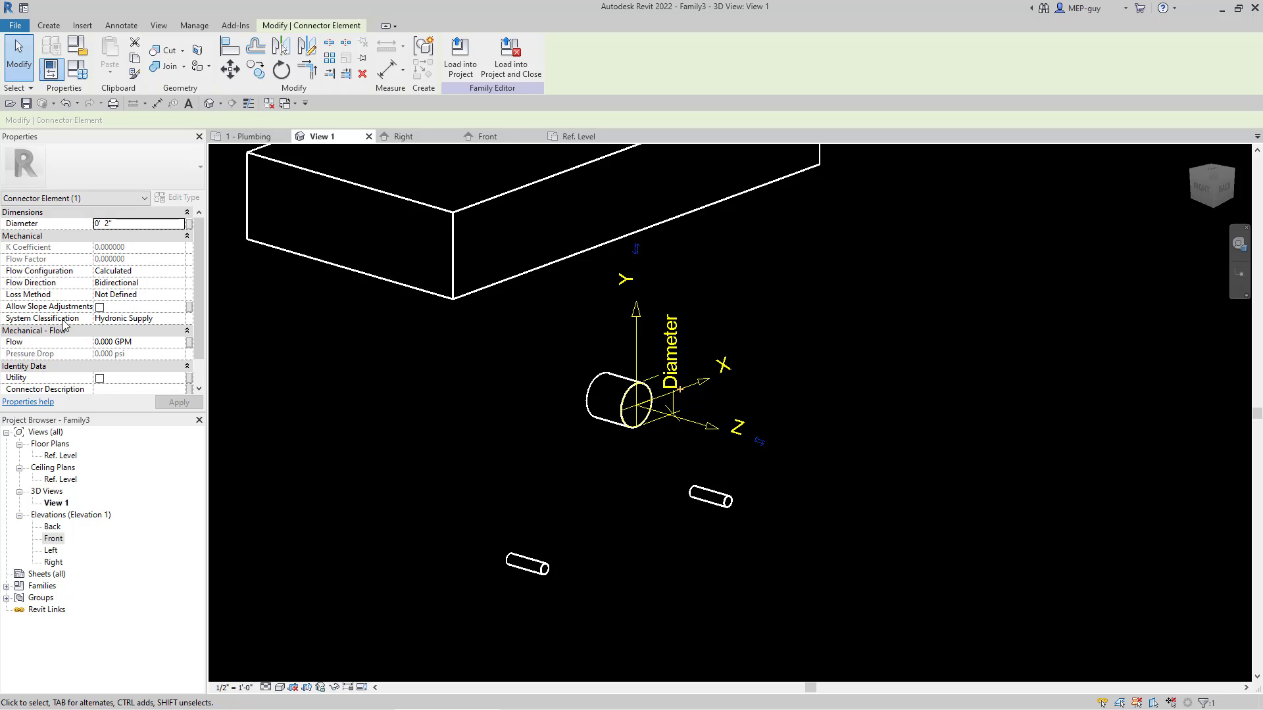
{"action": "left_click", "coordinate": [177, 319]}
{"action": "scroll", "coordinate": [136, 364], "scroll_direction": "up", "scroll_amount": 2}
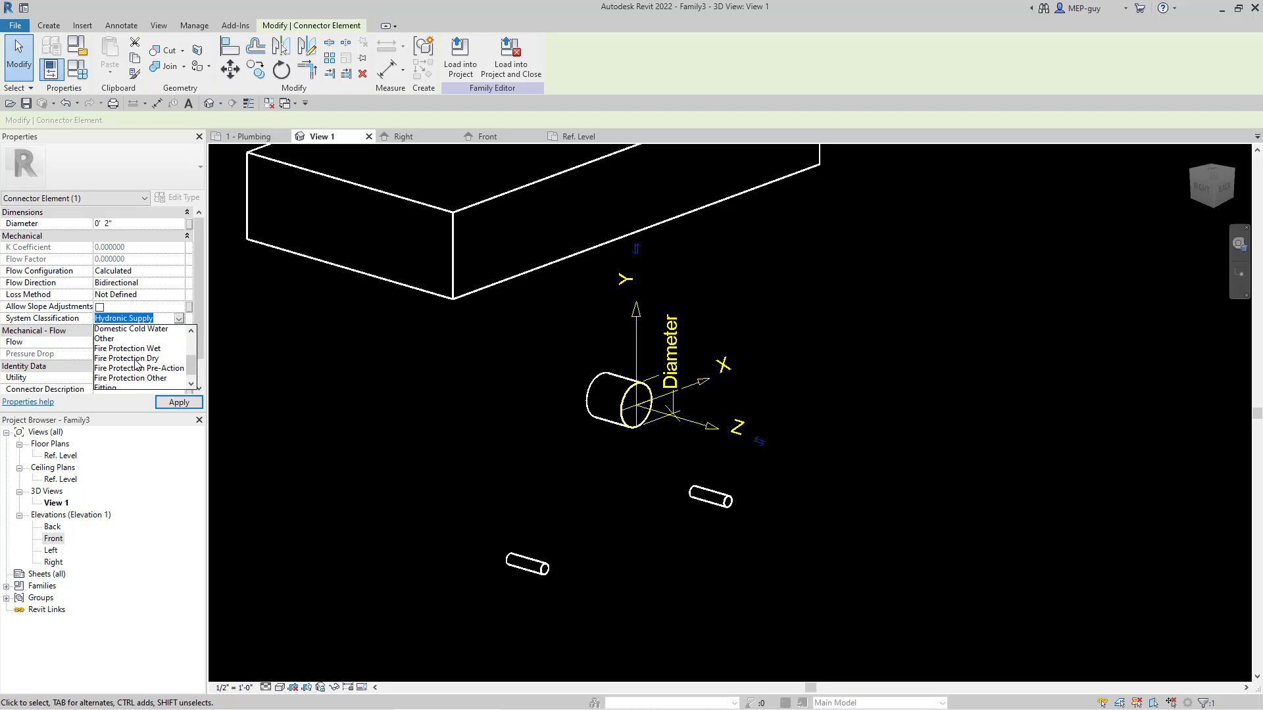
{"action": "scroll", "coordinate": [136, 364], "scroll_direction": "up", "scroll_amount": 4}
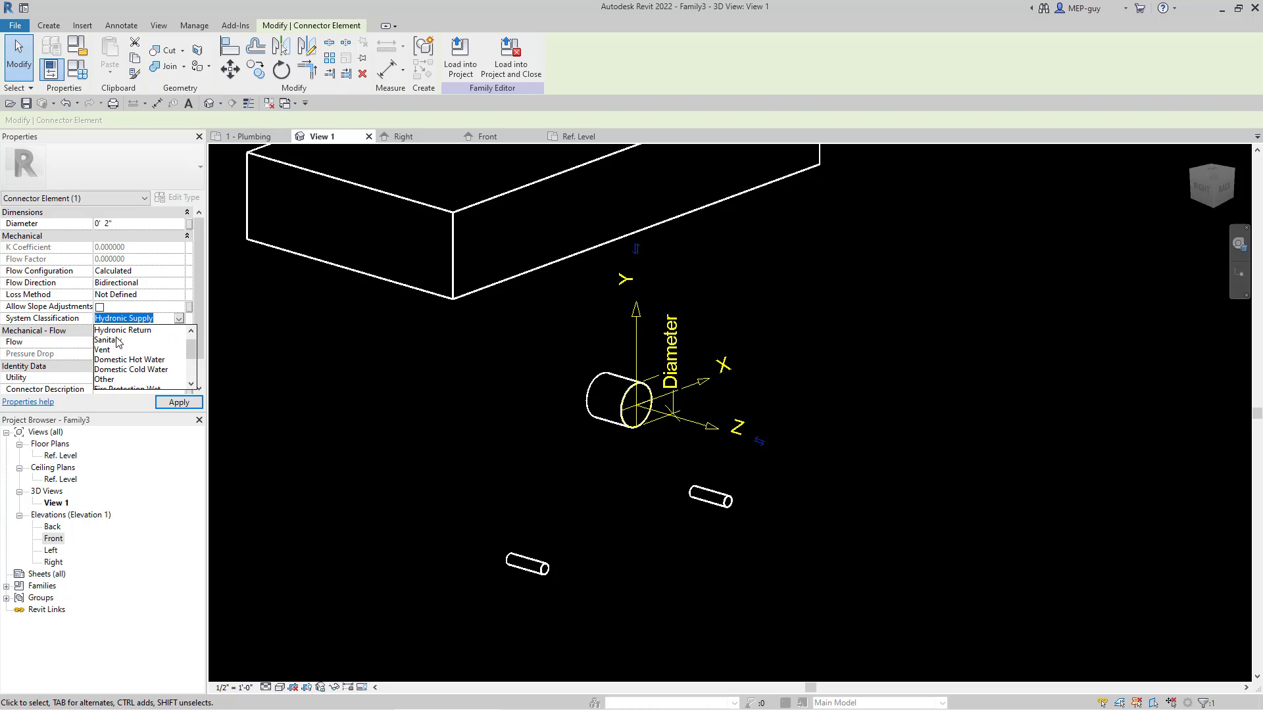
{"action": "left_click", "coordinate": [112, 340]}
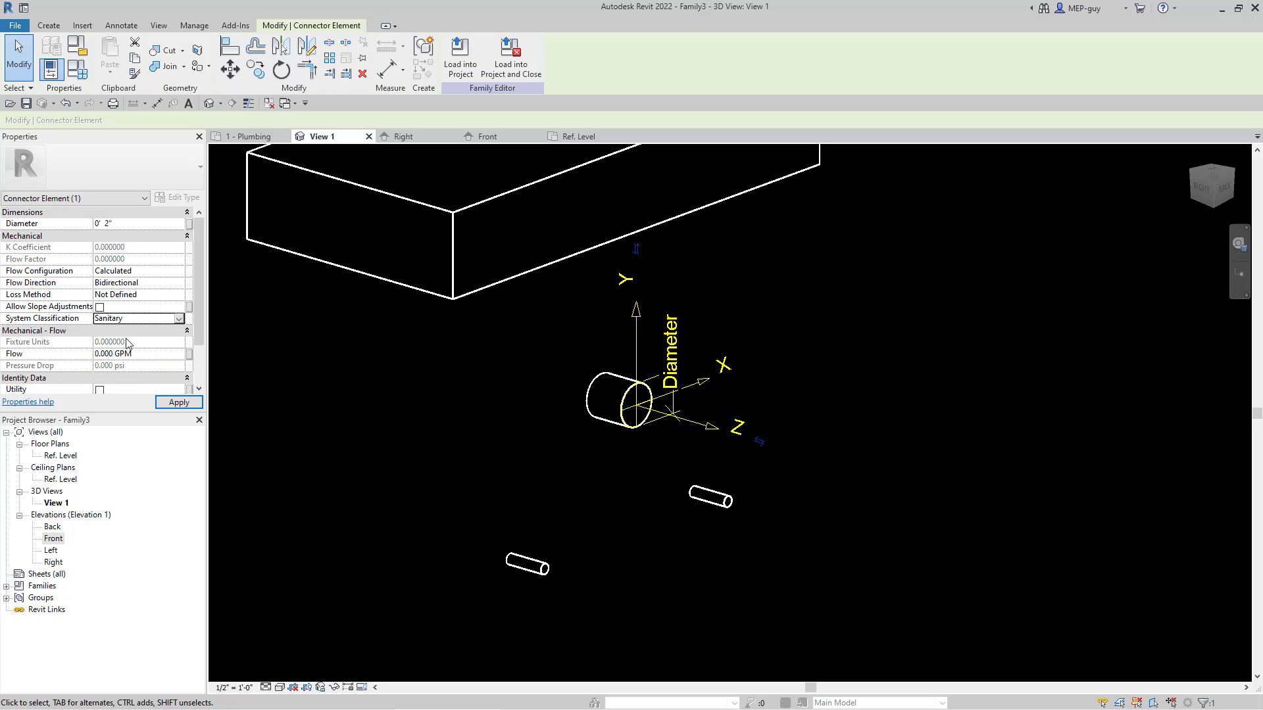
Step: Set the sanitary connector's flow configuration to Fixture Units and its flow direction to Out
{"action": "left_click", "coordinate": [150, 273]}
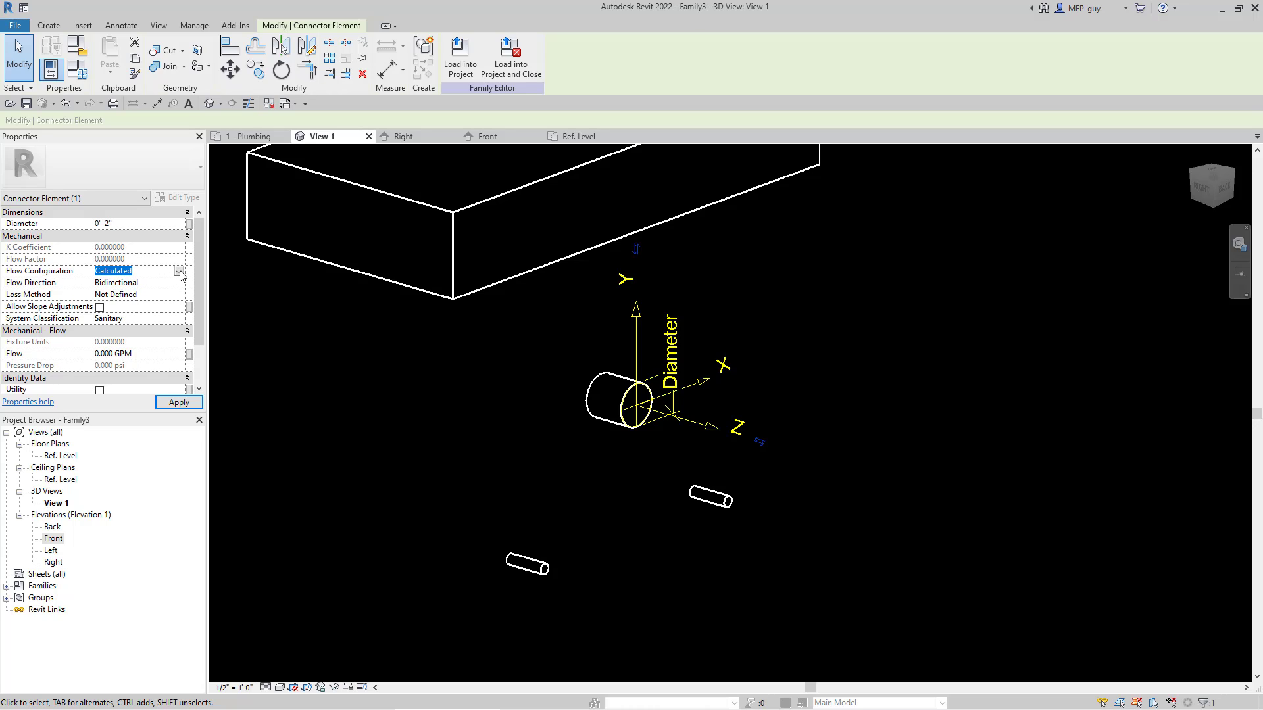
{"action": "left_click", "coordinate": [179, 272]}
{"action": "left_click", "coordinate": [129, 314]}
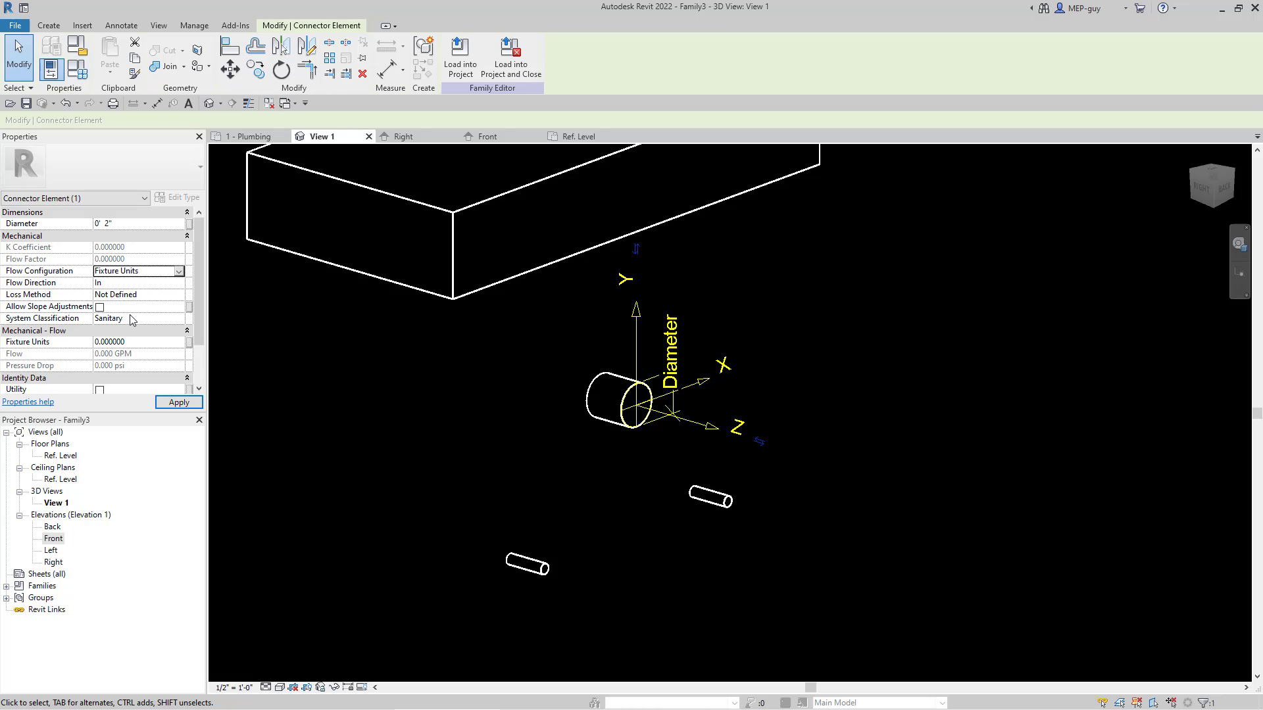
{"action": "left_click", "coordinate": [113, 283]}
{"action": "left_click", "coordinate": [178, 283]}
{"action": "left_click", "coordinate": [131, 306]}
Step: Set the sanitary connector's fixture units to 2
{"action": "left_click", "coordinate": [150, 343]}
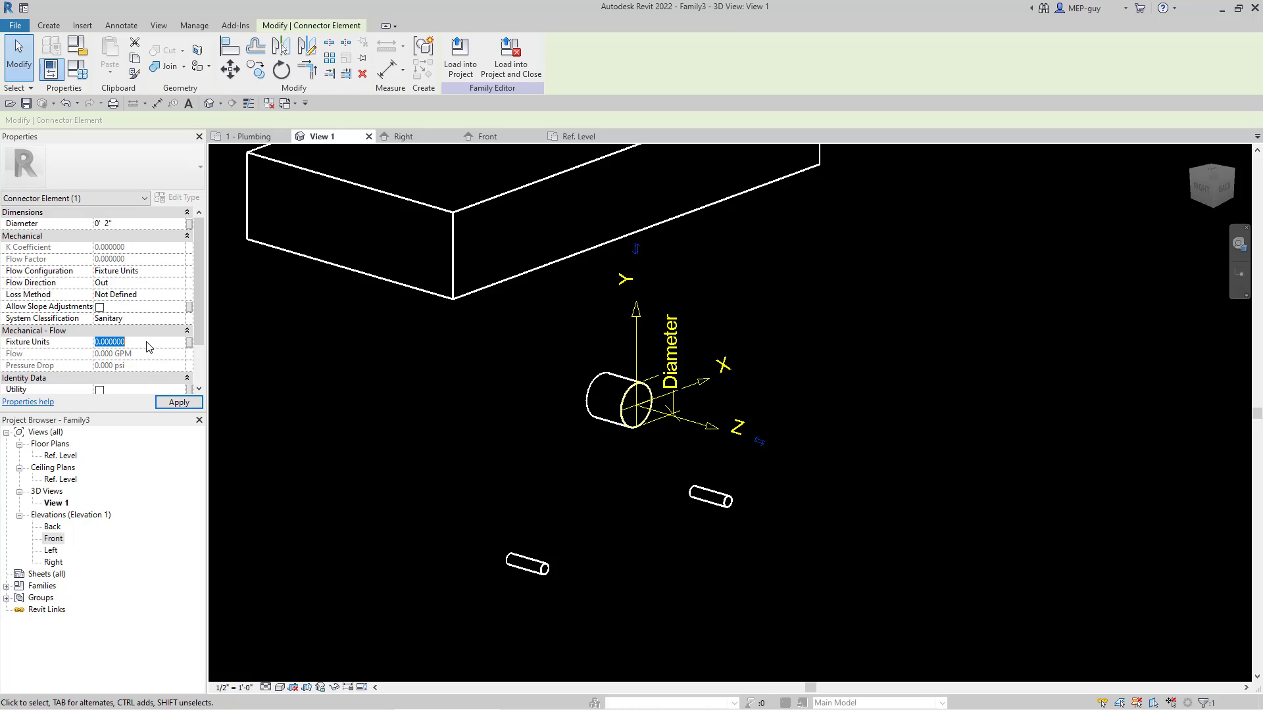
{"action": "type", "text": "1"}
{"action": "left_click", "coordinate": [178, 403]}
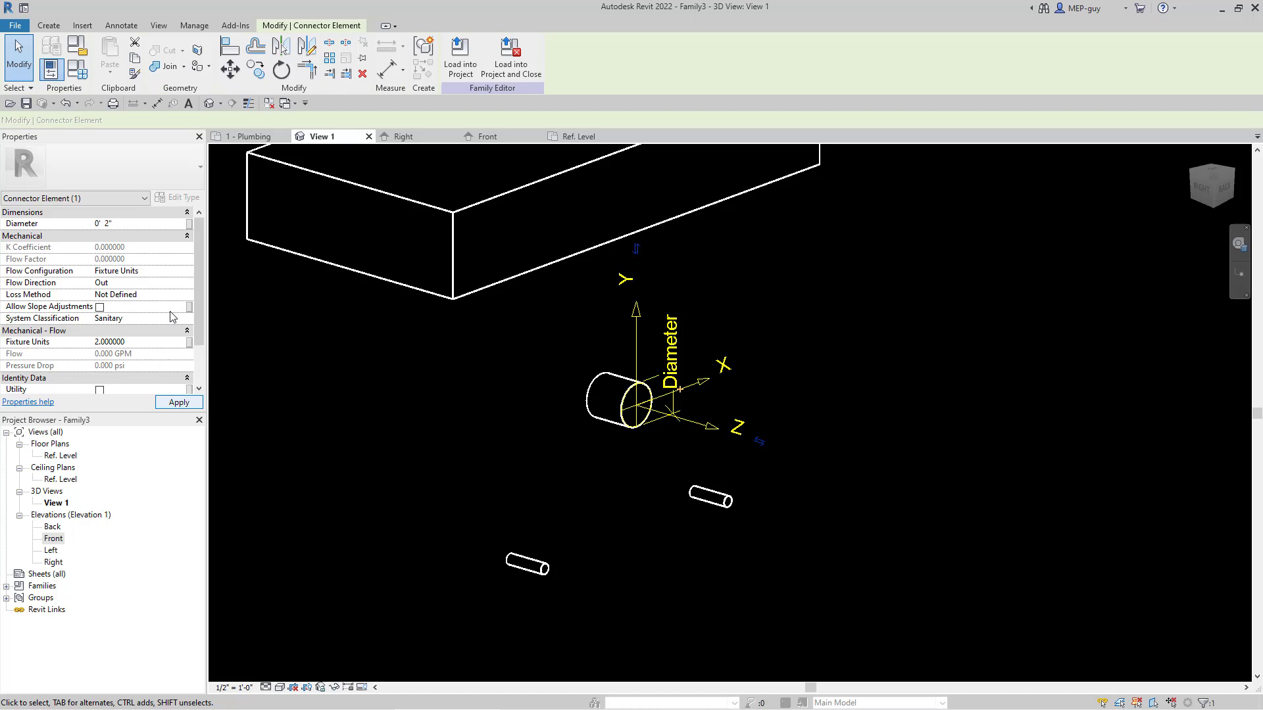
{"action": "left_click", "coordinate": [112, 342]}
{"action": "scroll", "coordinate": [138, 320], "scroll_direction": "down", "scroll_amount": 1}
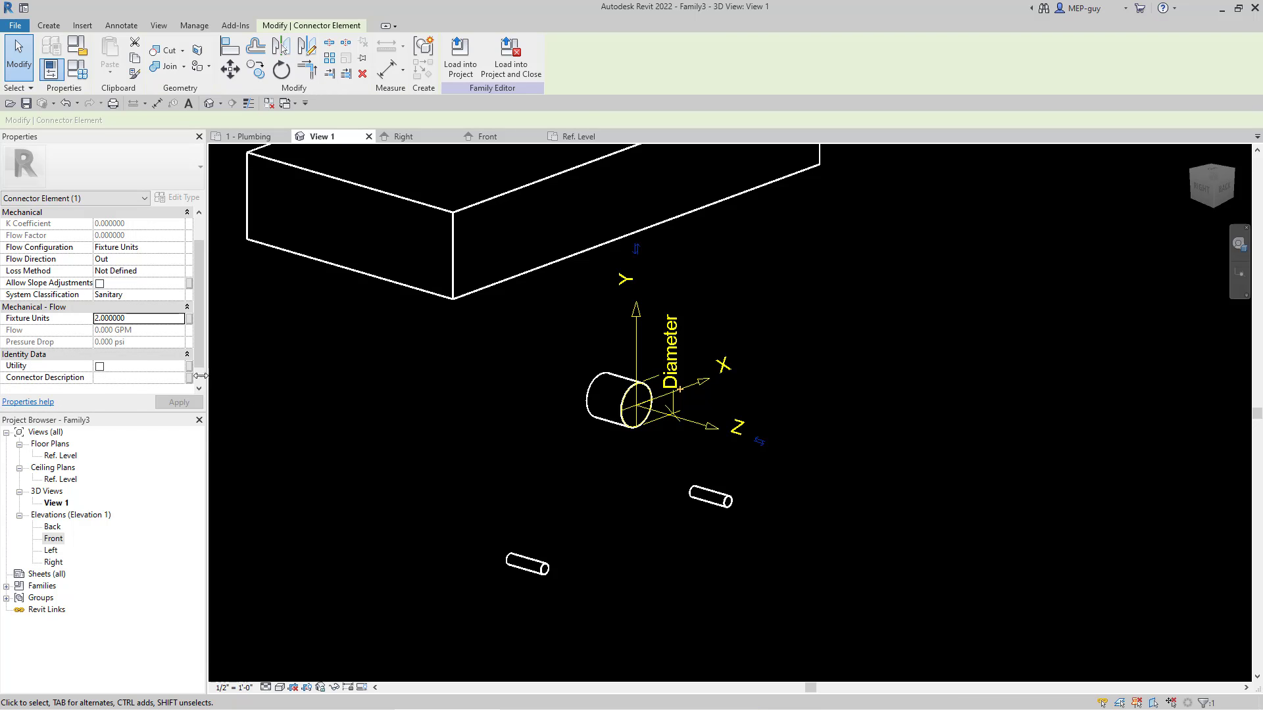
Step: Associate the sanitary connector's Fixture Units with the WFU family parameter and check that parameter in Family Types
{"action": "left_click", "coordinate": [190, 320]}
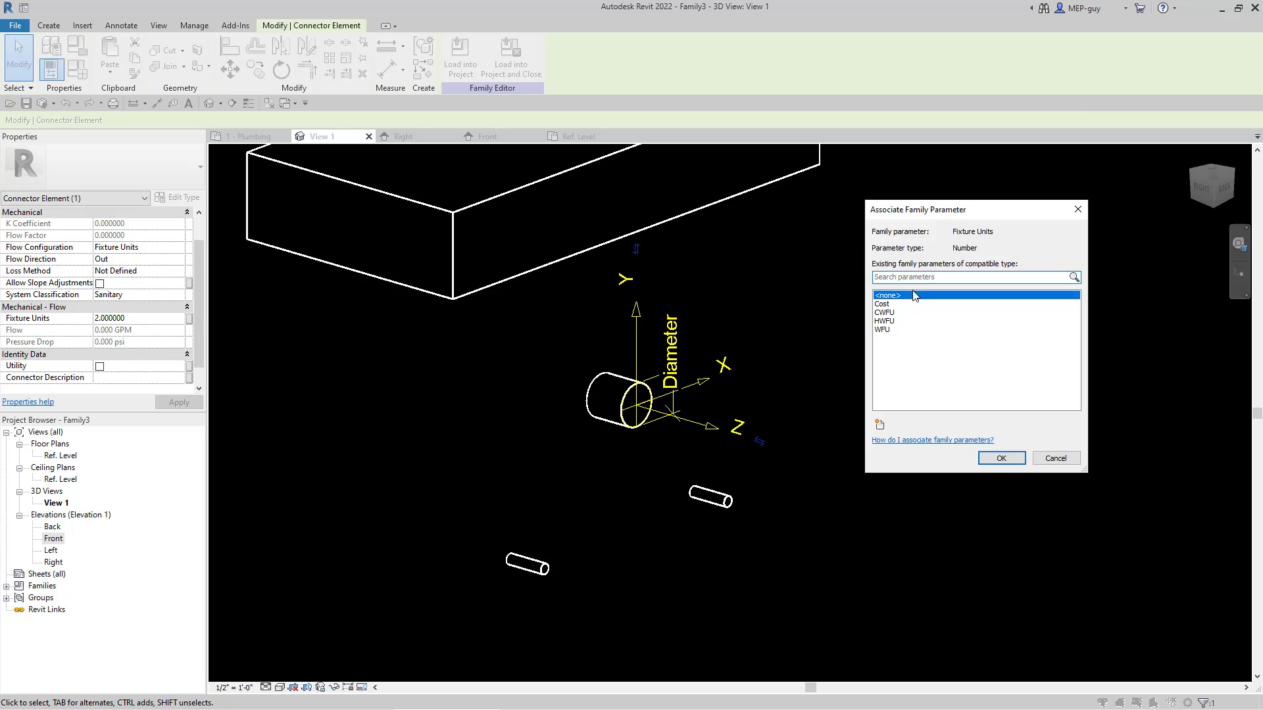
{"action": "left_click", "coordinate": [888, 331]}
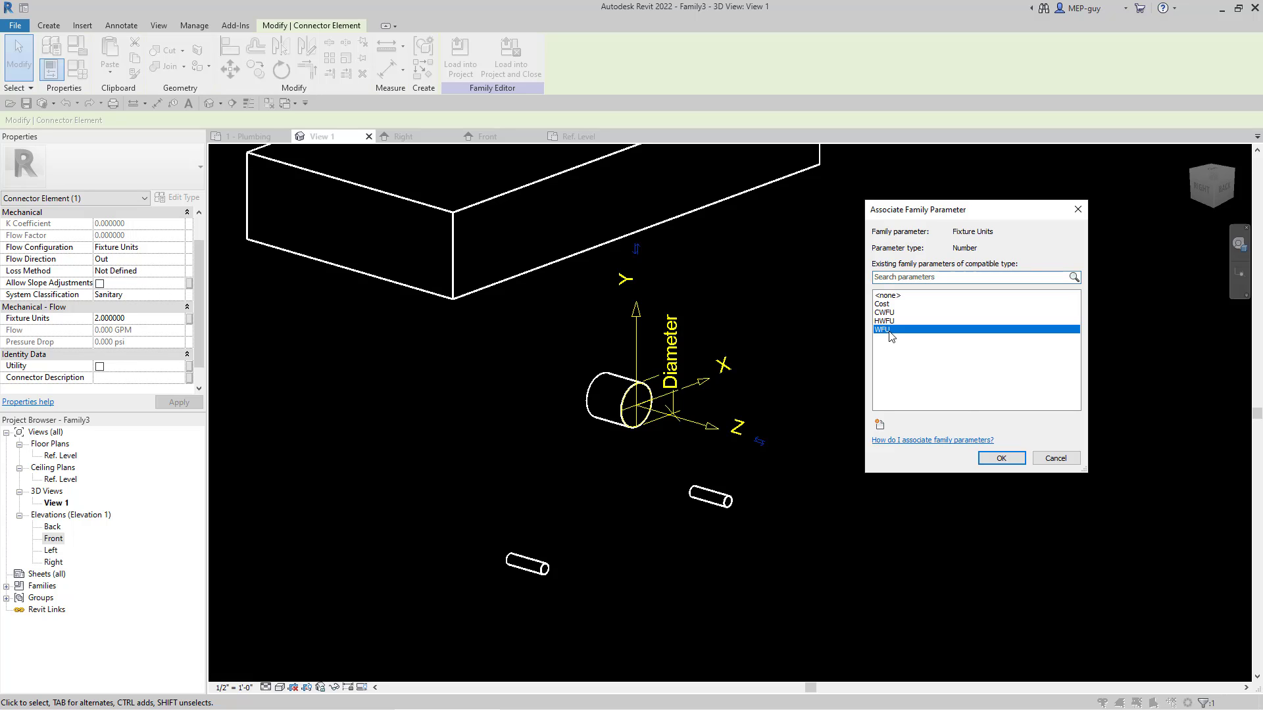
{"action": "left_click", "coordinate": [1009, 461]}
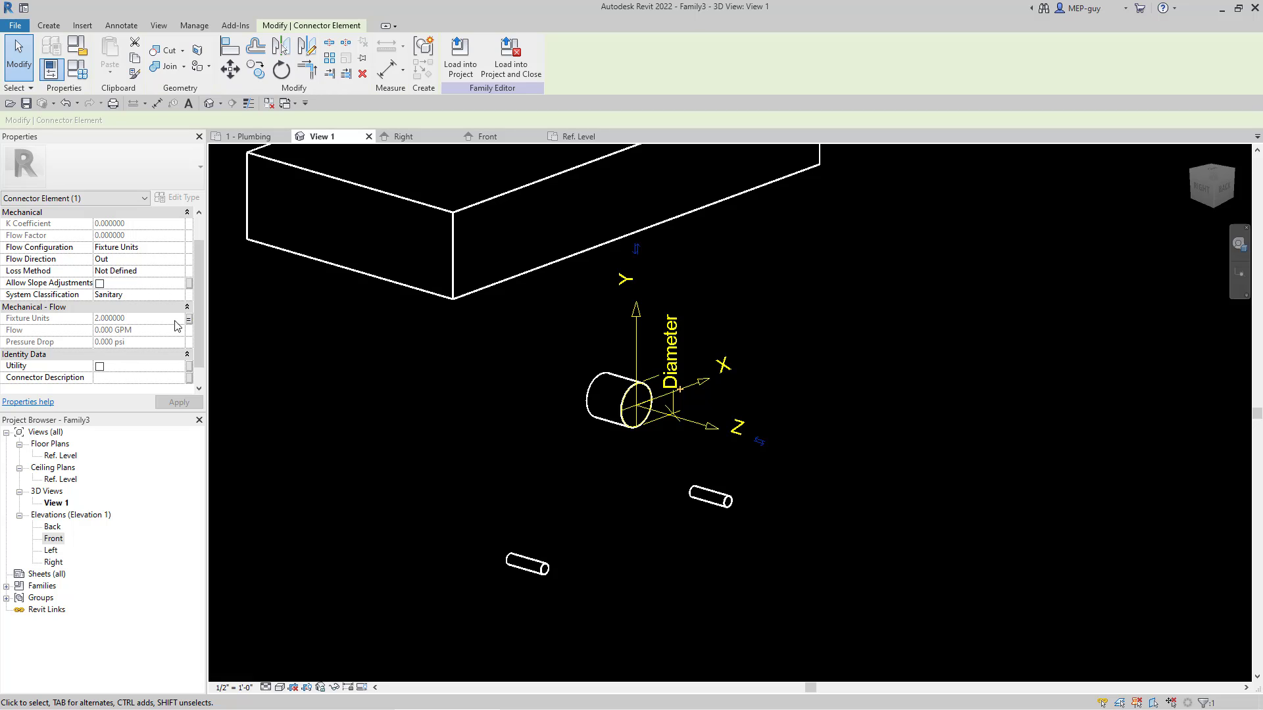
{"action": "left_click", "coordinate": [83, 74]}
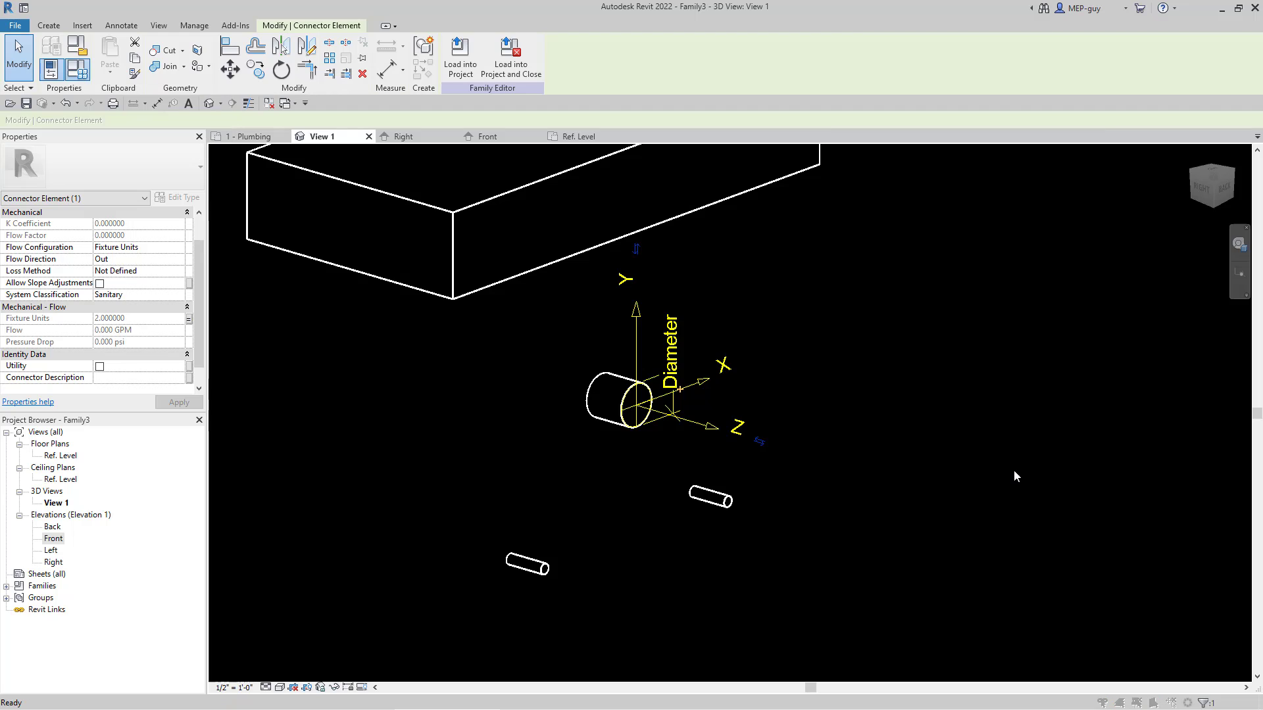
{"action": "scroll", "coordinate": [1078, 348], "scroll_direction": "down", "scroll_amount": 2}
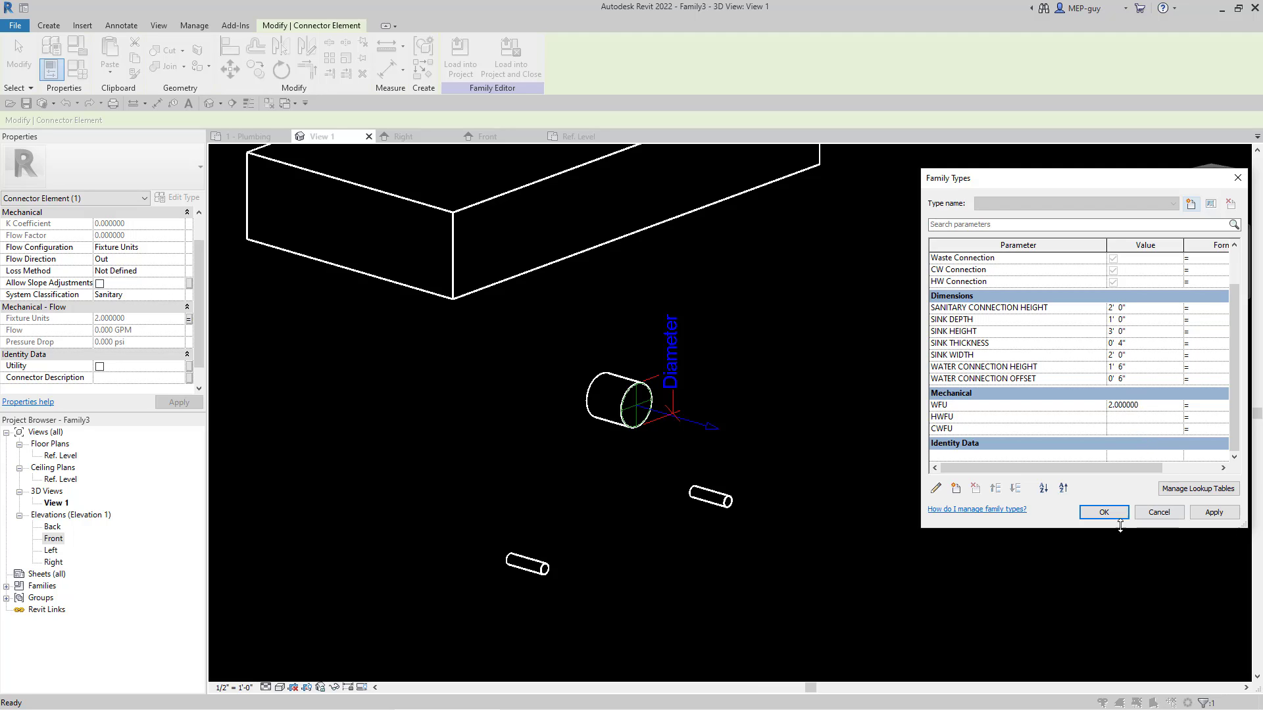
{"action": "left_click", "coordinate": [1104, 513]}
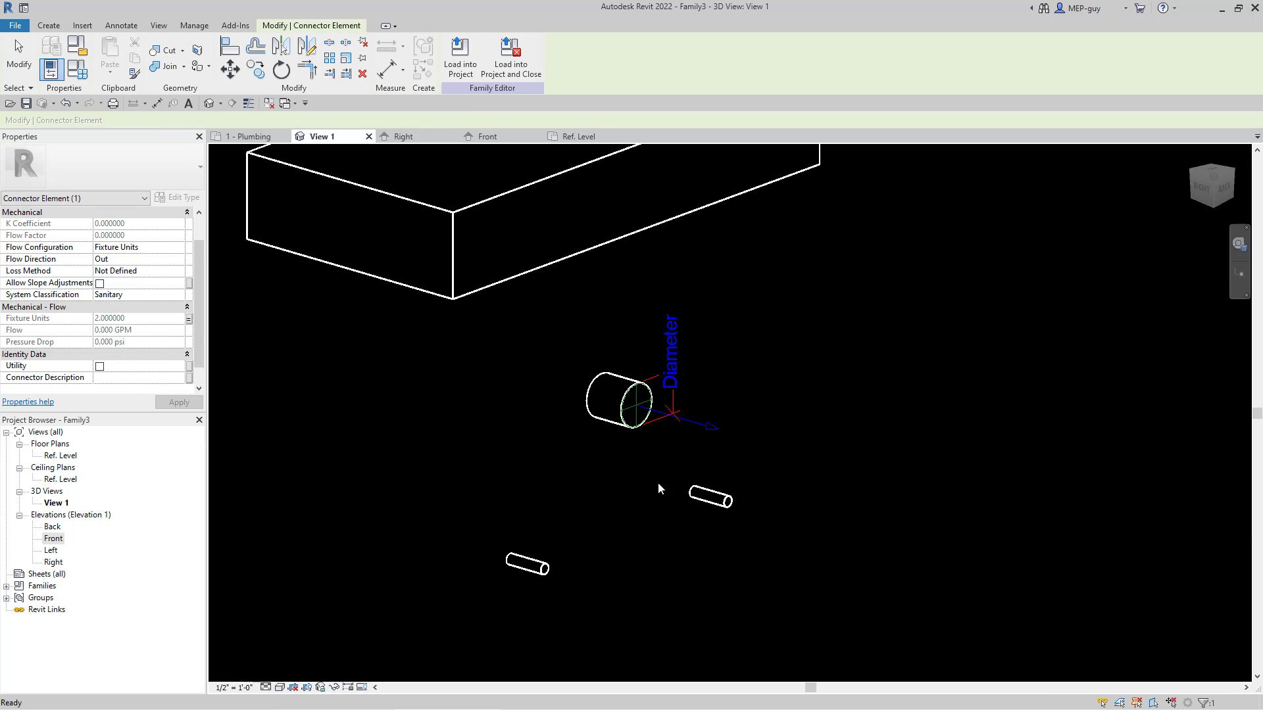
{"action": "left_click", "coordinate": [753, 538]}
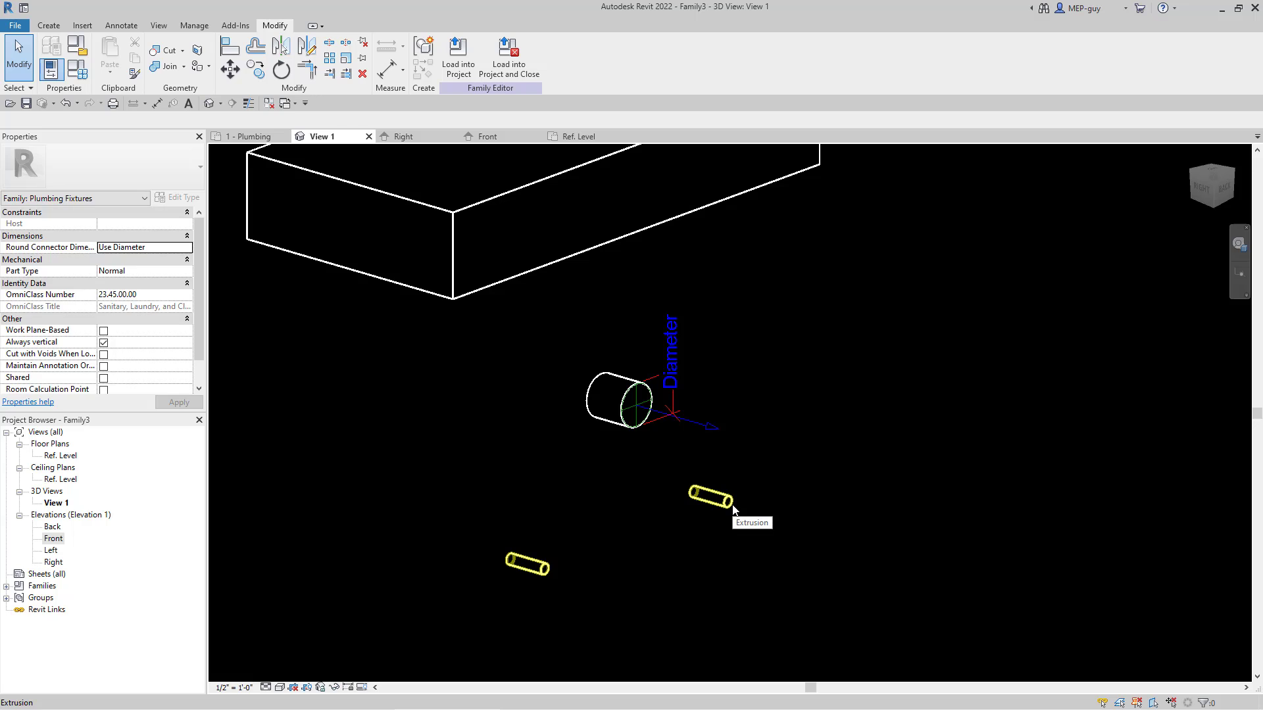
Step: Place a pipe connector on the end face of the water pipe stub nearest the sanitary stub
{"action": "left_click", "coordinate": [51, 26]}
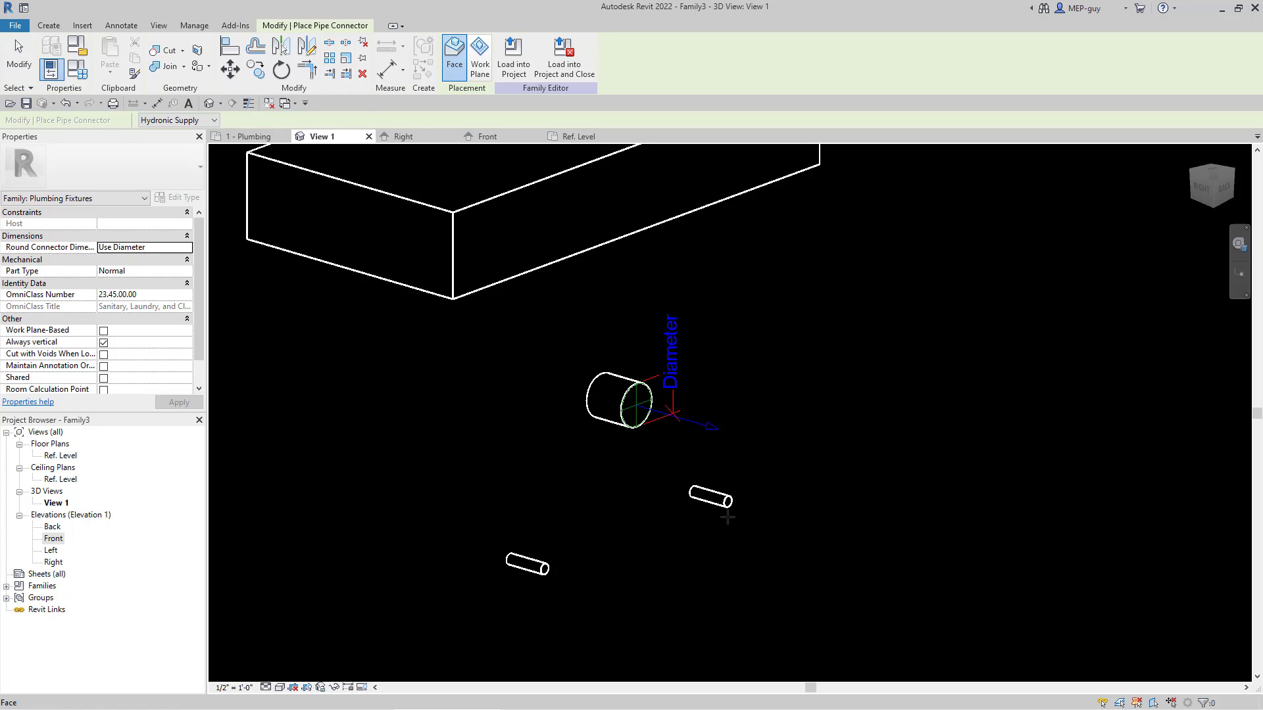
{"action": "scroll", "coordinate": [728, 517], "scroll_direction": "up", "scroll_amount": 3}
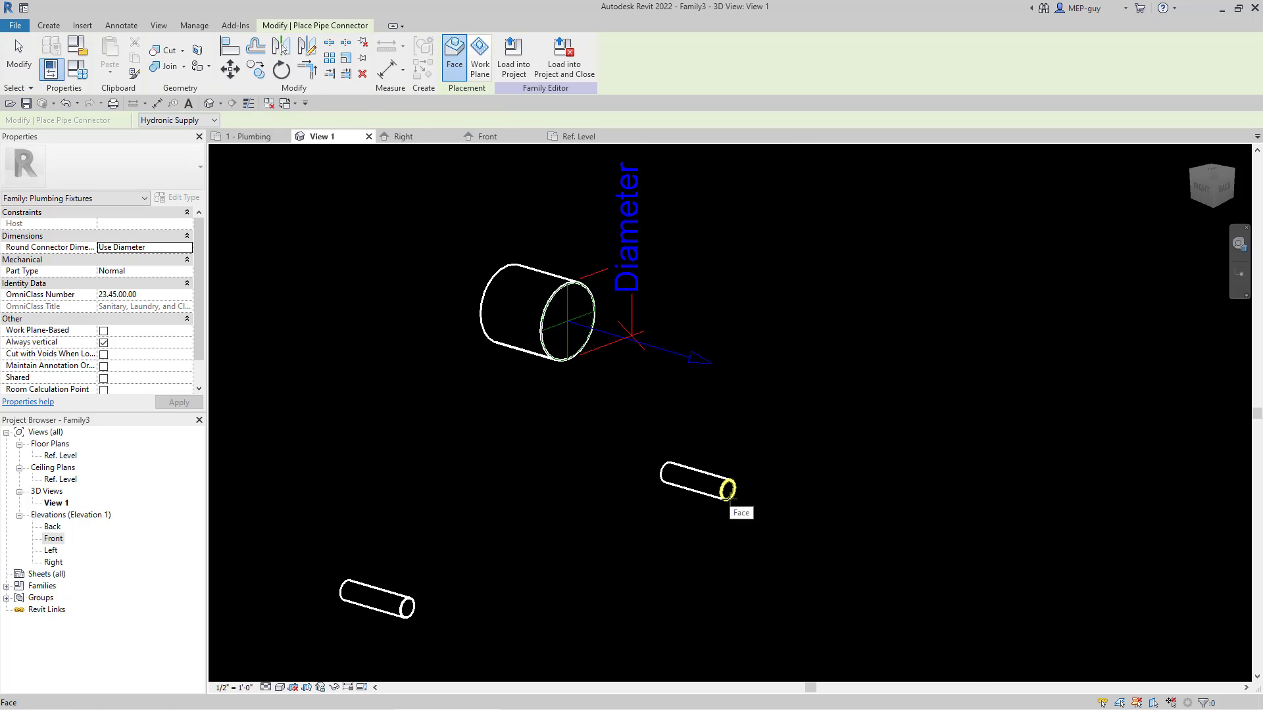
{"action": "left_click", "coordinate": [729, 499]}
{"action": "key", "text": "Escape"}
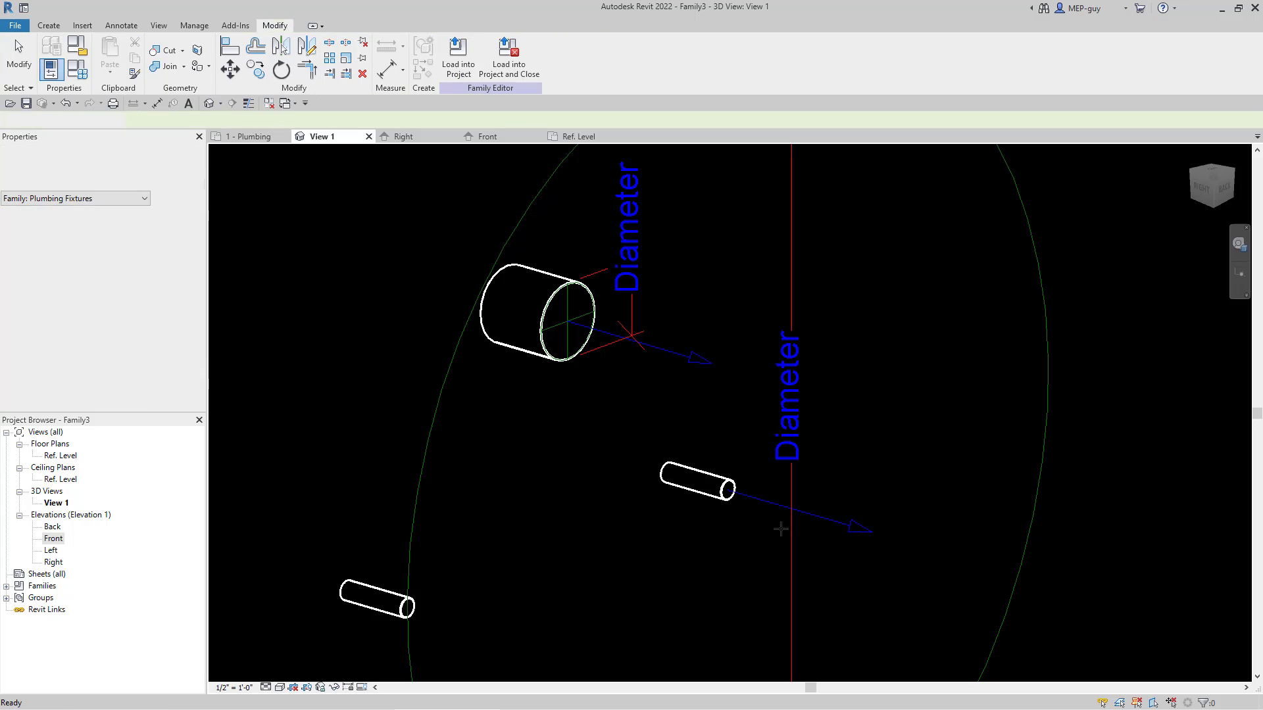
Step: Set the diameter of the new water stub connector to 1/2"
{"action": "left_click", "coordinate": [845, 527]}
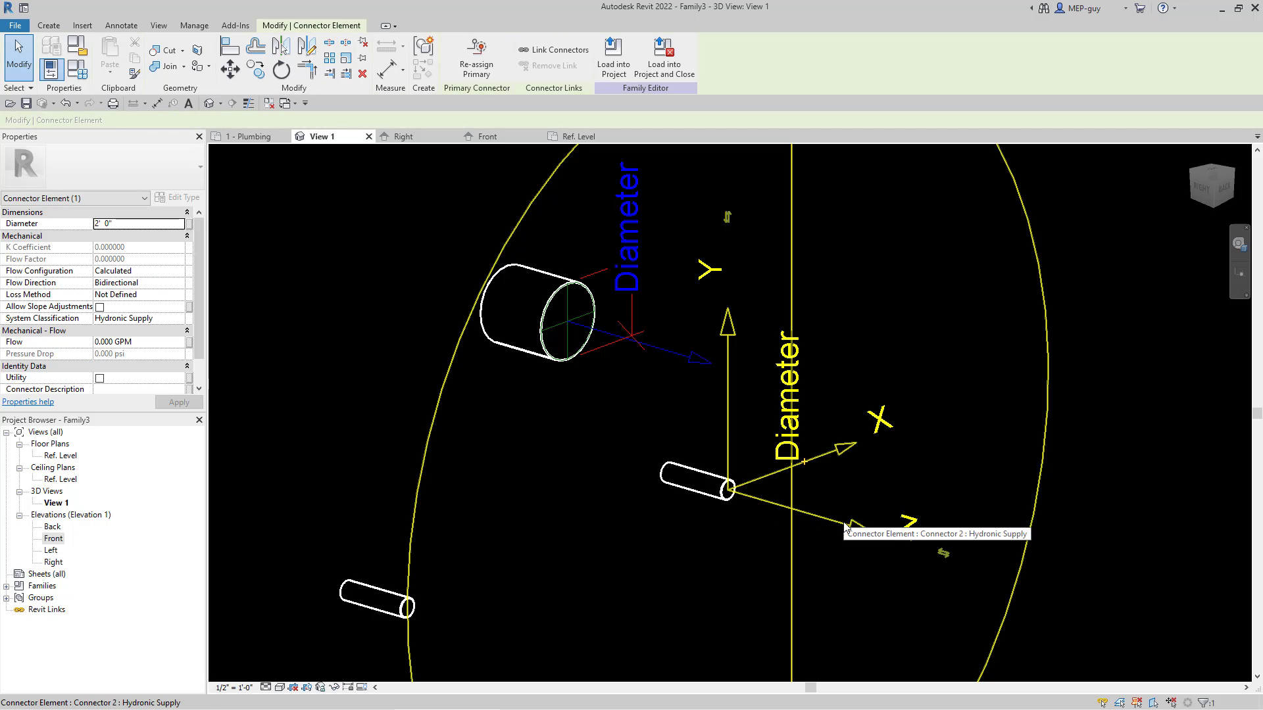
{"action": "left_click", "coordinate": [130, 224]}
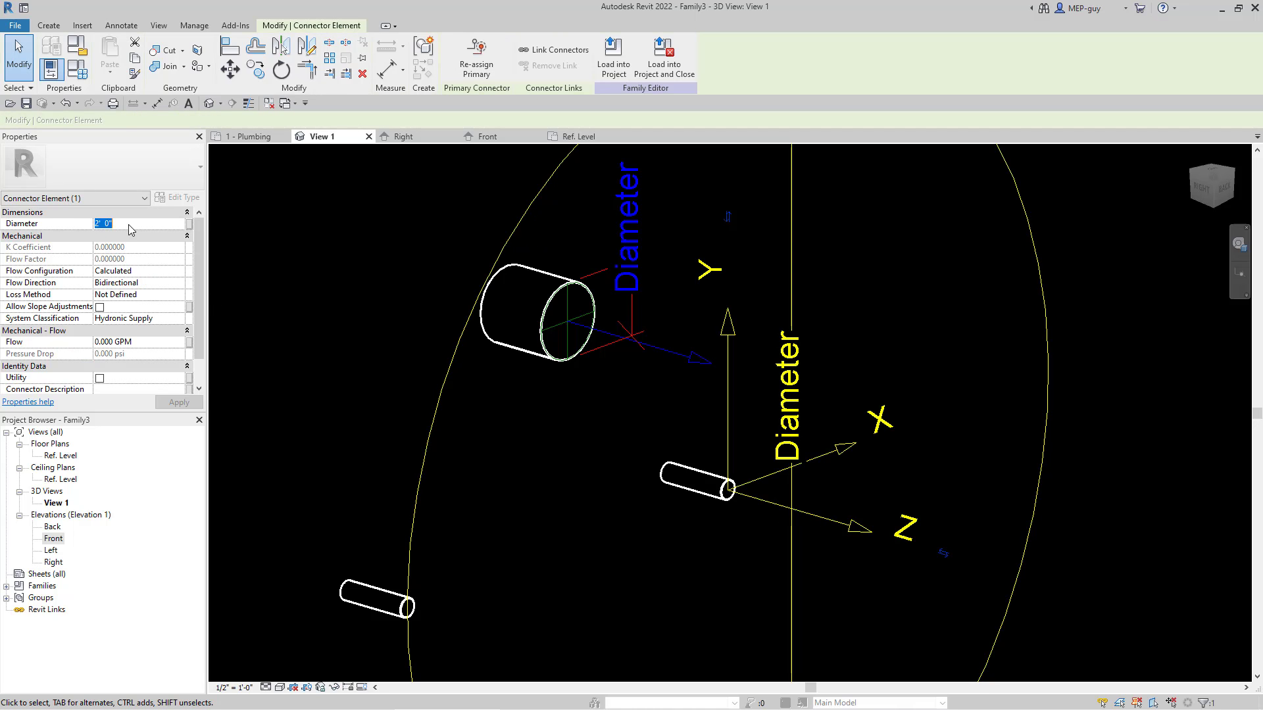
{"action": "type", "text": ".5"}
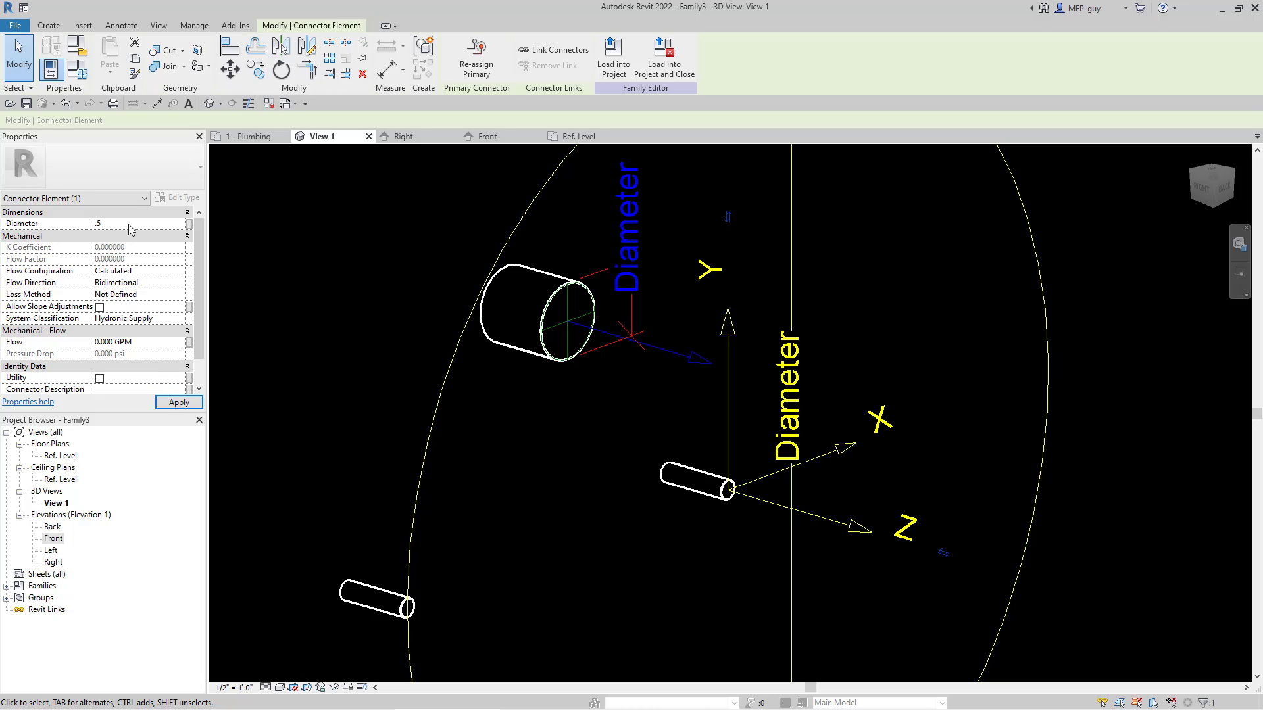
{"action": "key", "text": "Return"}
Step: Set the selected water connector's system classification to Domestic Hot Water and its flow configuration to Preset
{"action": "left_click", "coordinate": [165, 319]}
{"action": "left_click", "coordinate": [180, 320]}
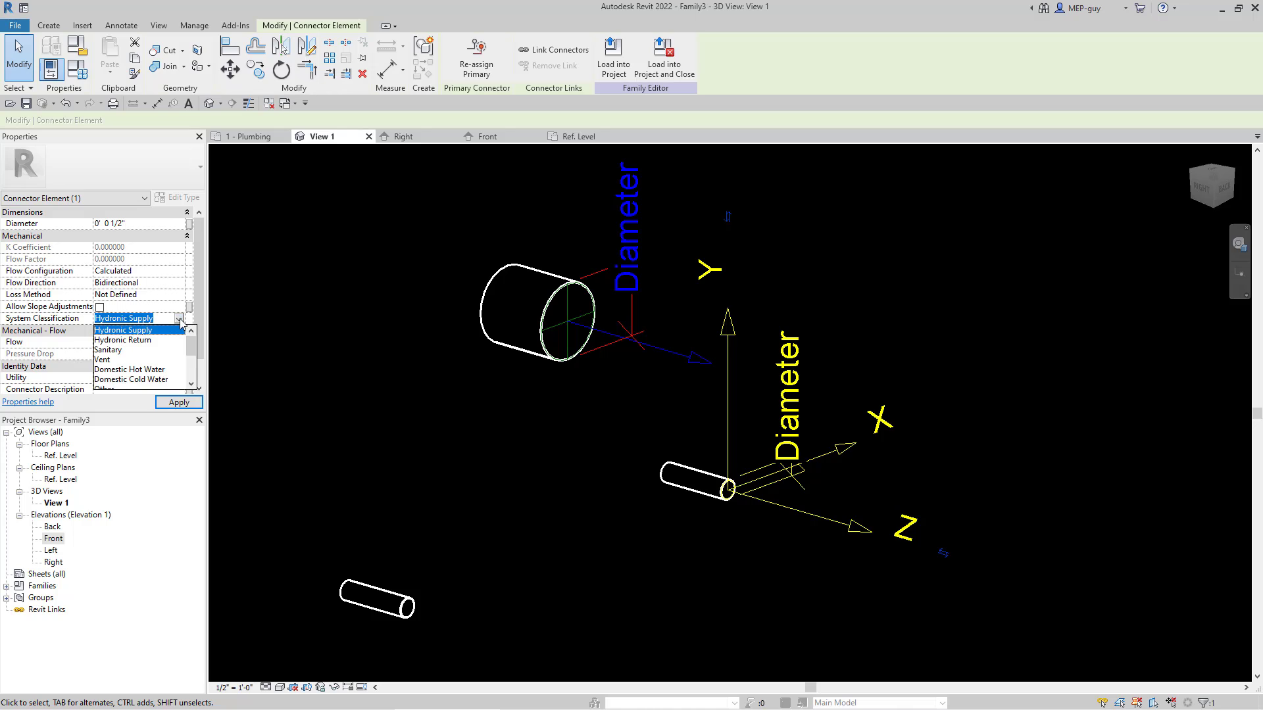
{"action": "left_click", "coordinate": [140, 370]}
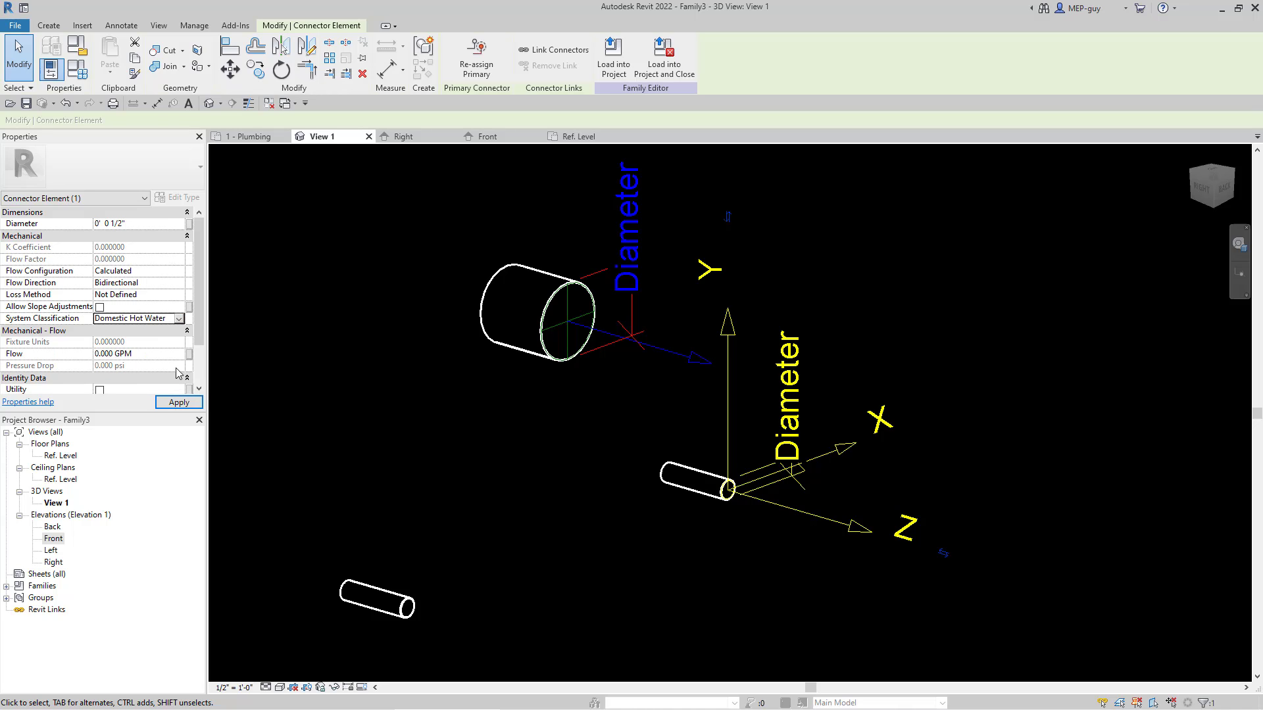
{"action": "left_click", "coordinate": [179, 271]}
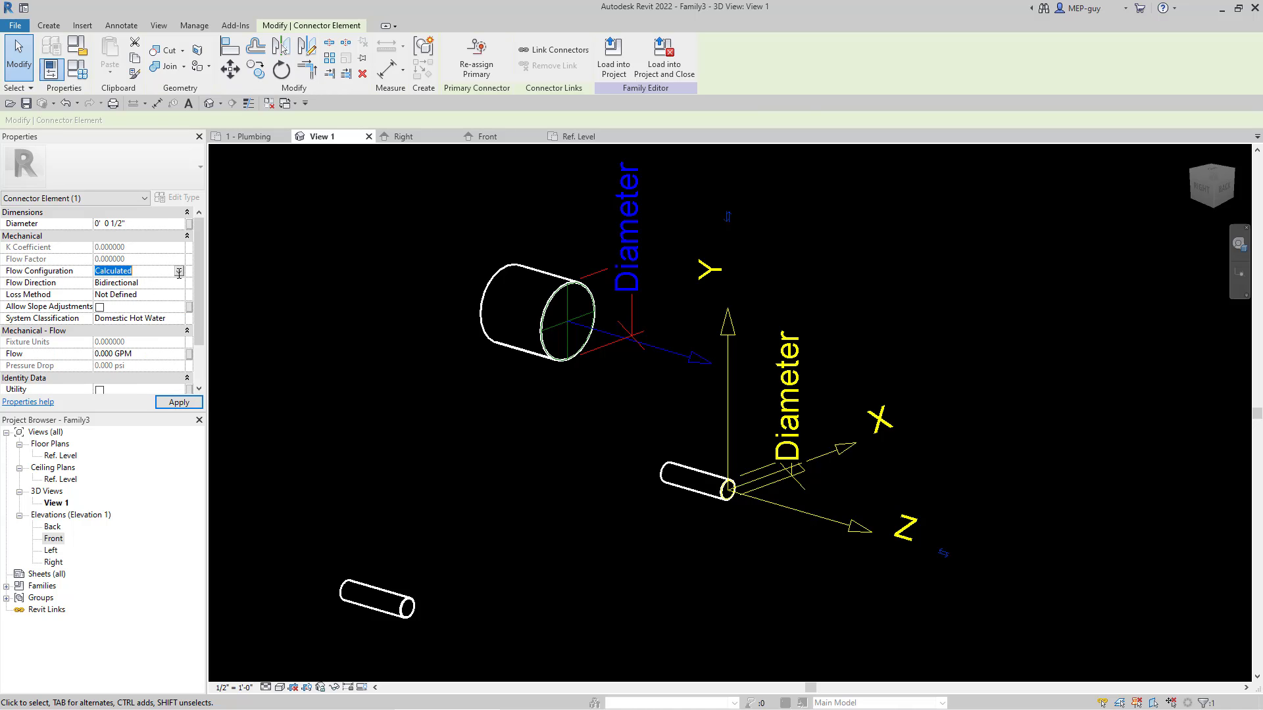
{"action": "left_click", "coordinate": [179, 272]}
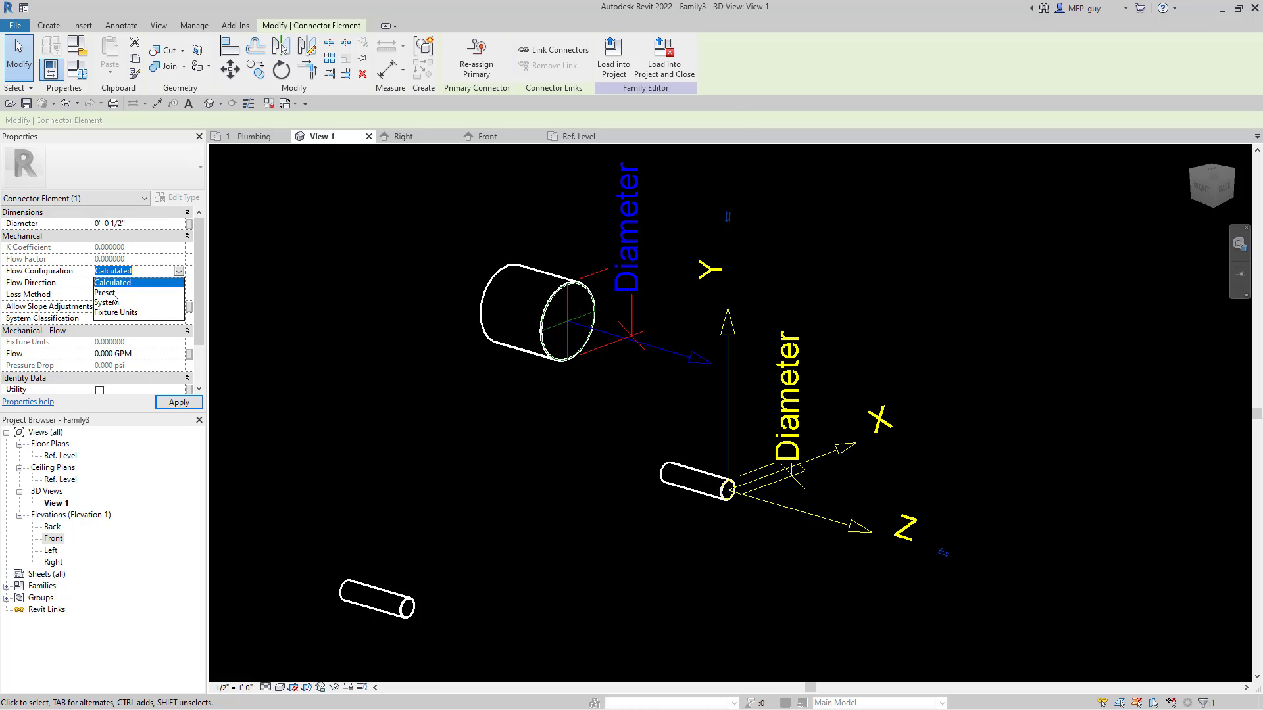
{"action": "left_click", "coordinate": [111, 294]}
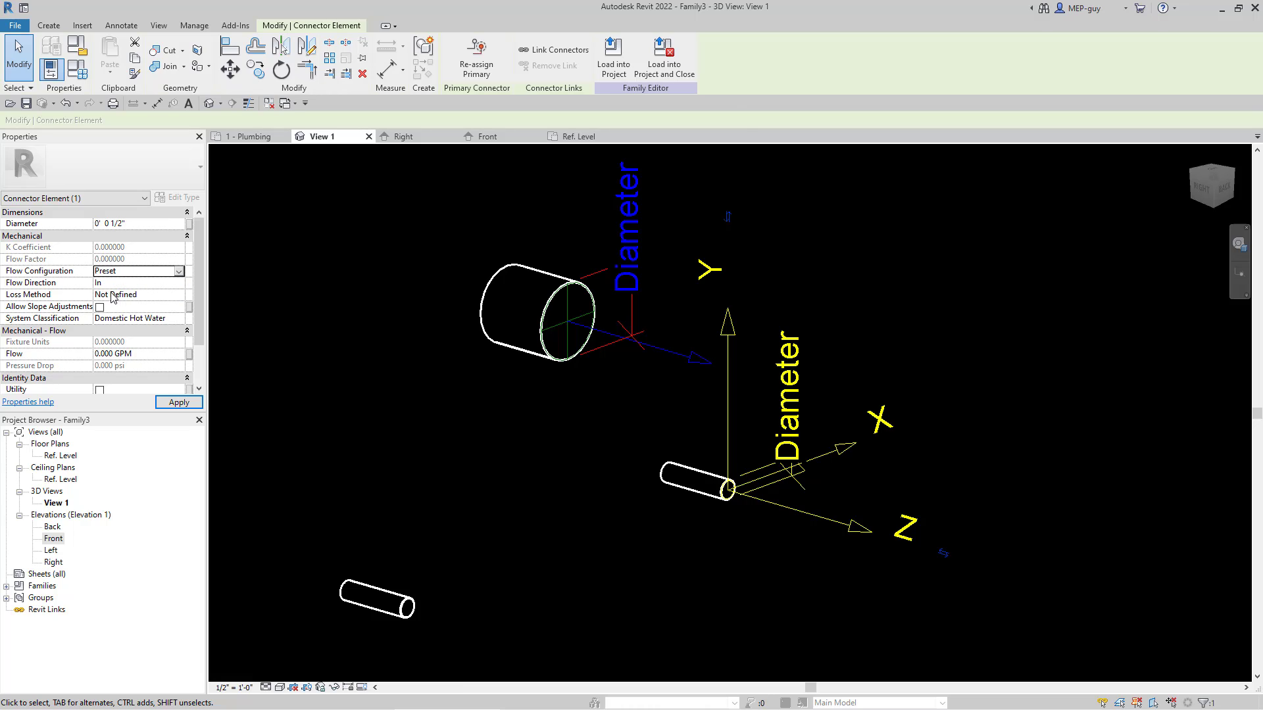
Step: Set the hot water connector's flow to 0.5 GPM and apply the change
{"action": "left_click", "coordinate": [145, 354]}
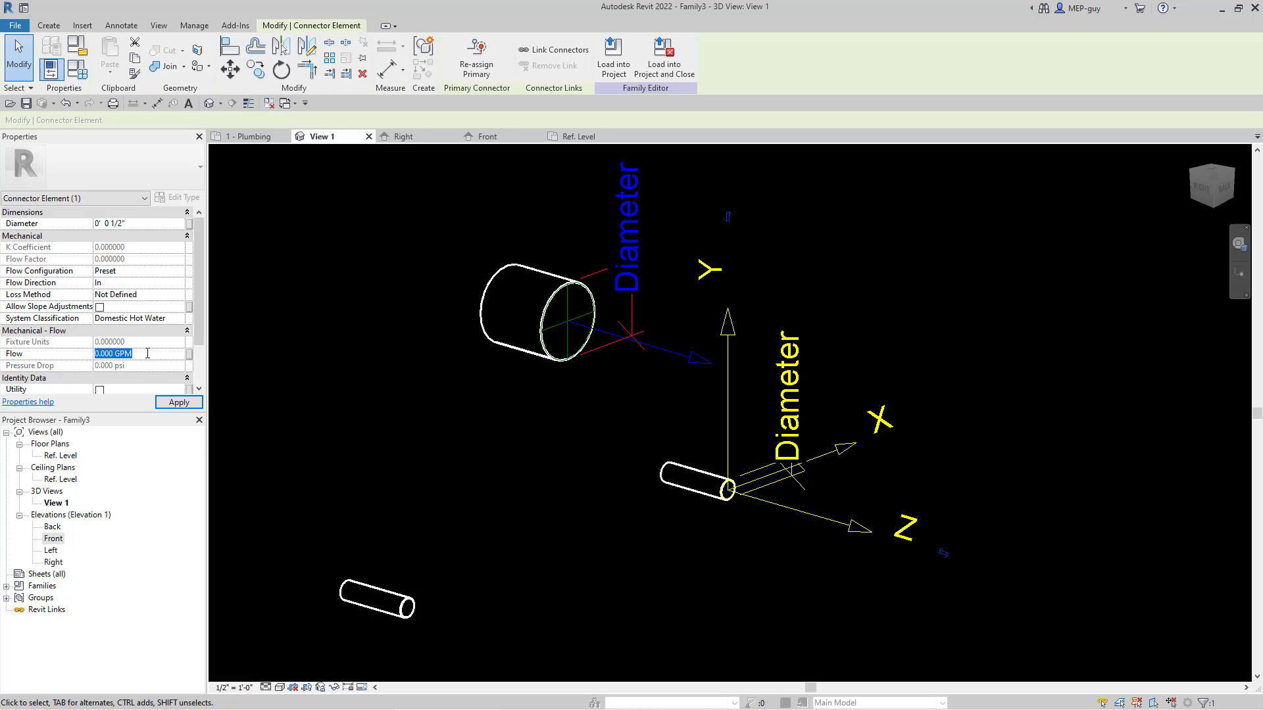
{"action": "type", "text": "0.5"}
{"action": "key", "text": "Return"}
{"action": "scroll", "coordinate": [158, 306], "scroll_direction": "down", "scroll_amount": 1}
{"action": "scroll", "coordinate": [167, 323], "scroll_direction": "up", "scroll_amount": 1}
{"action": "left_click", "coordinate": [186, 407]}
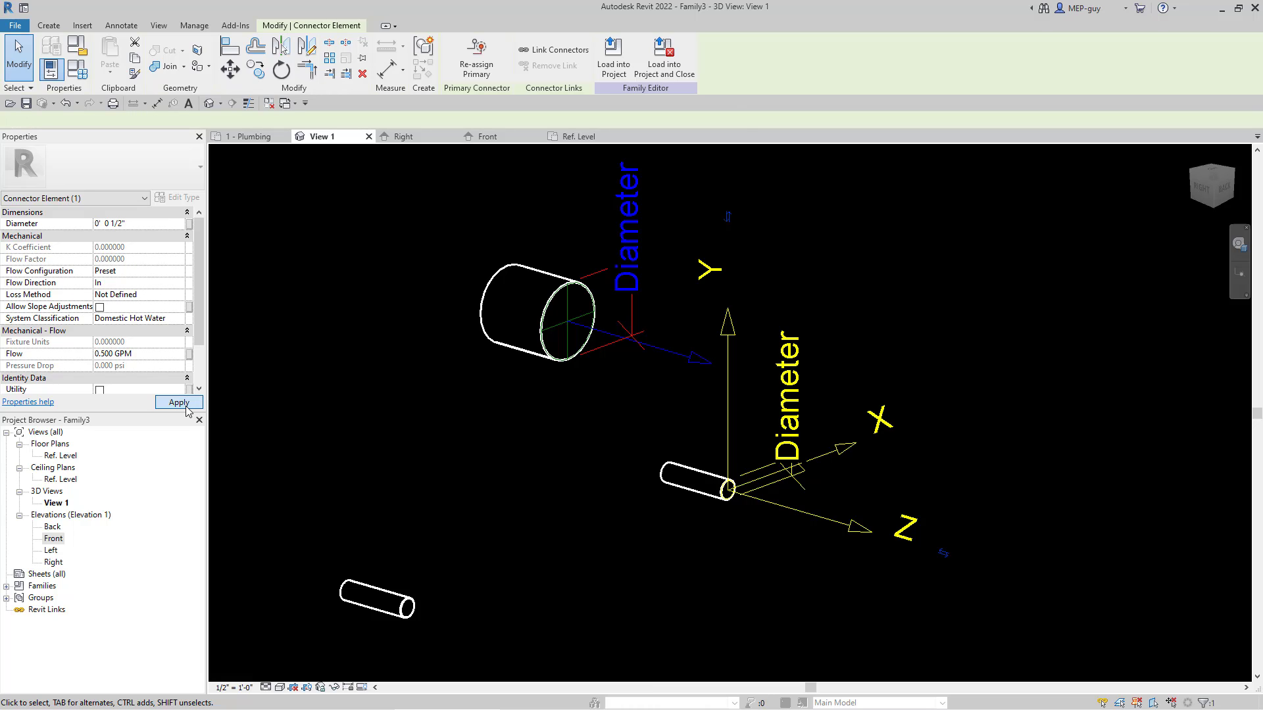
{"action": "left_click", "coordinate": [716, 579]}
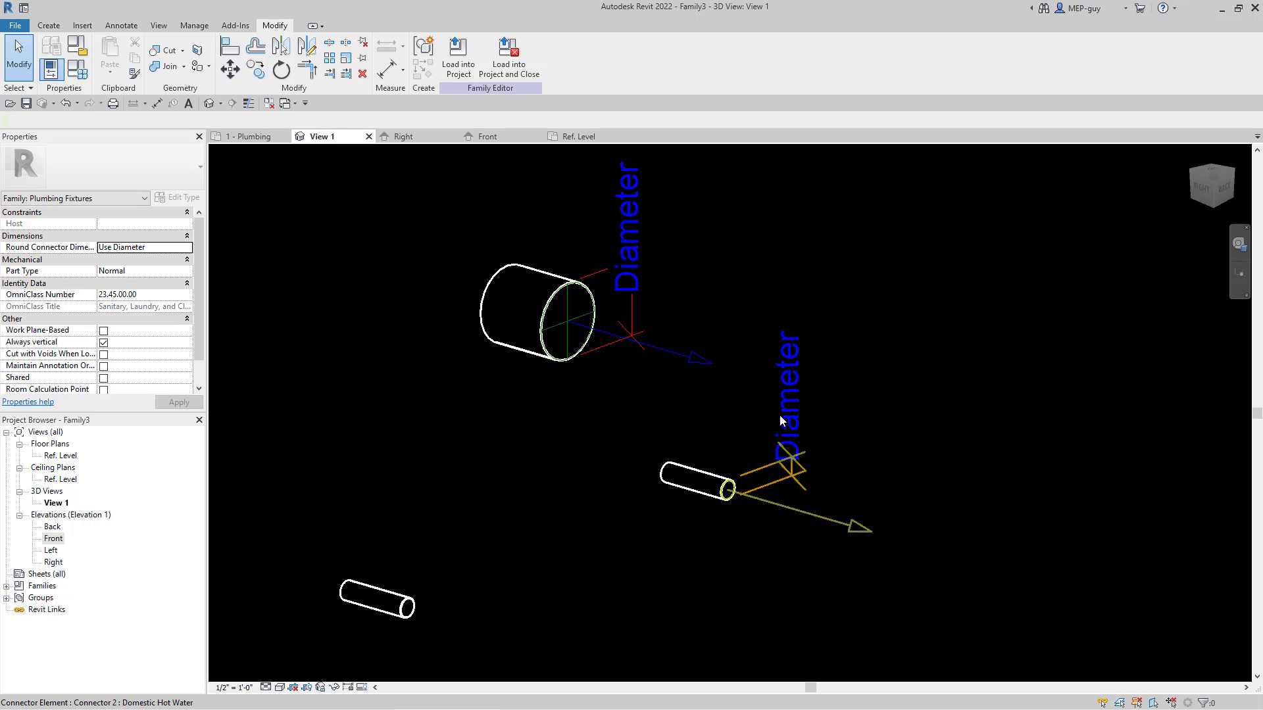
Step: Place a pipe connector on the end face of the remaining water pipe stub
{"action": "scroll", "coordinate": [703, 402], "scroll_direction": "down", "scroll_amount": 2}
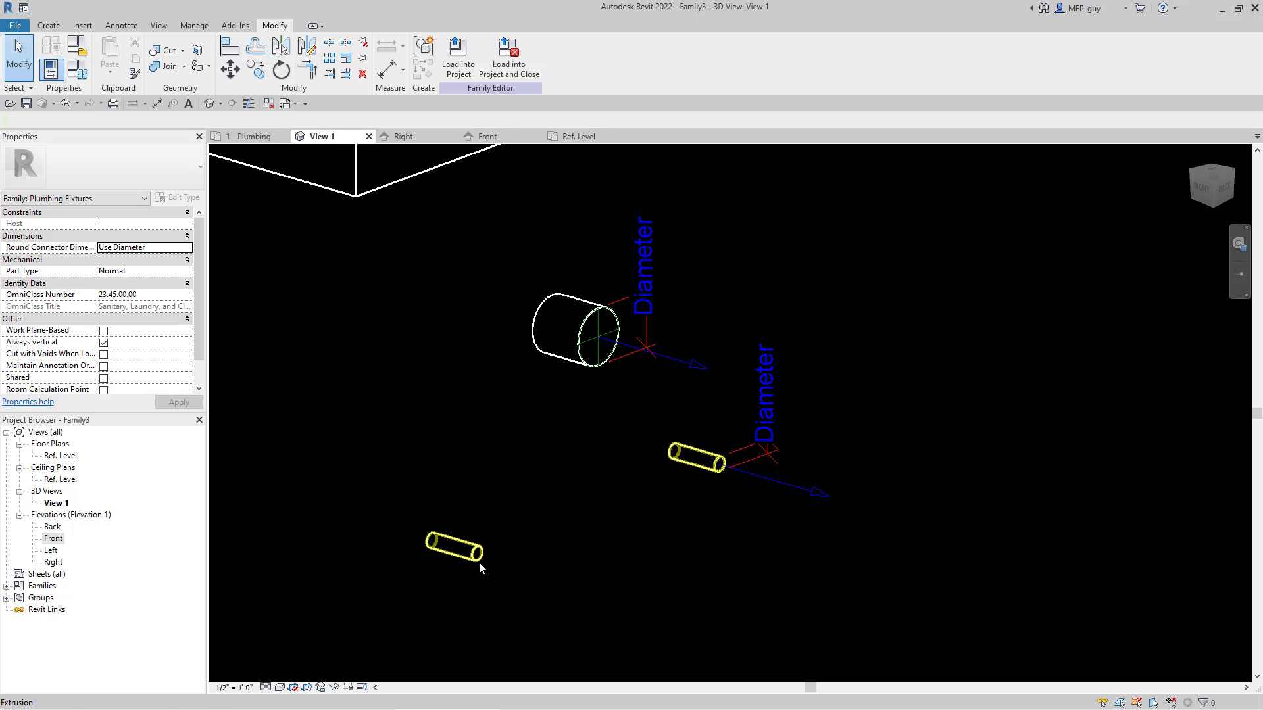
{"action": "left_click", "coordinate": [48, 25]}
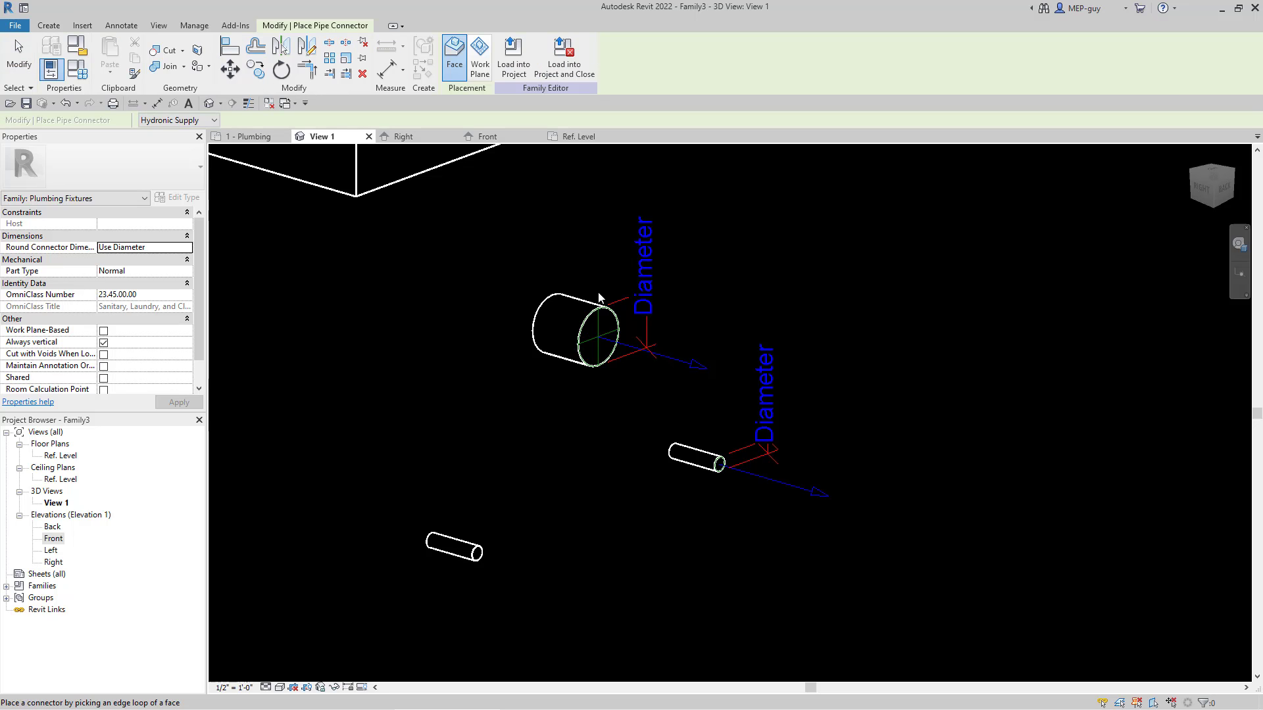
{"action": "left_click", "coordinate": [479, 552]}
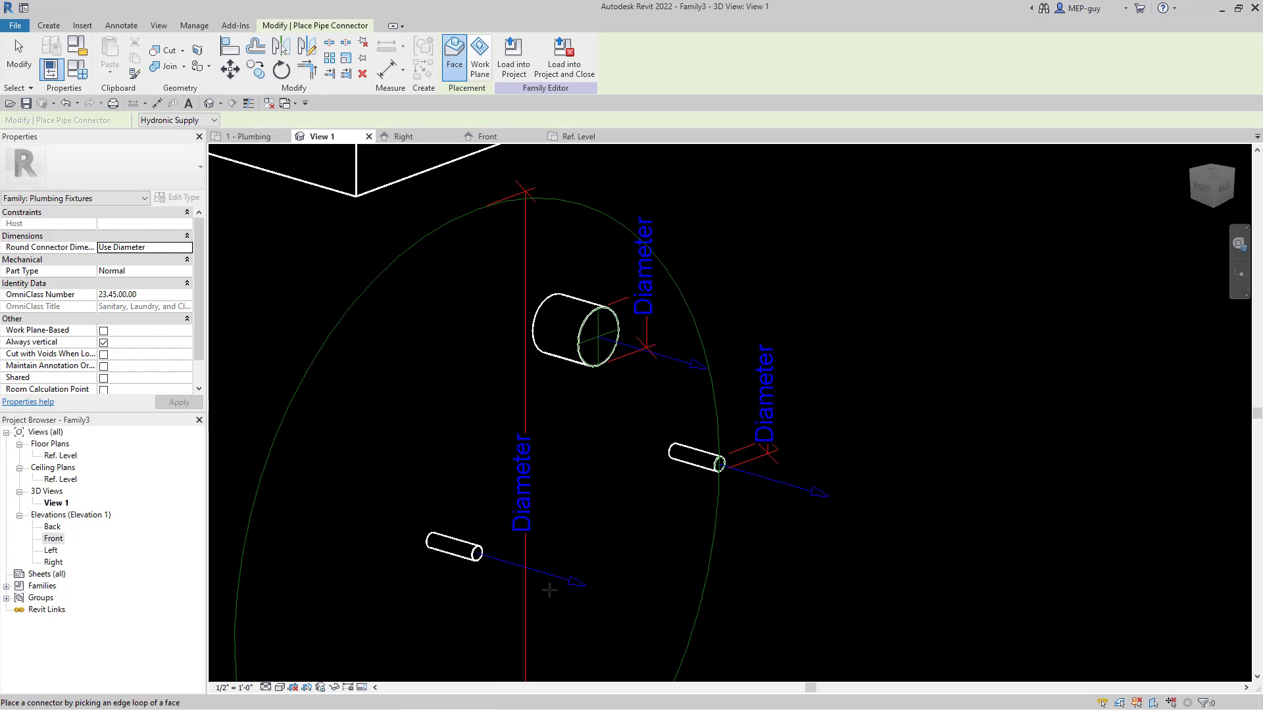
{"action": "key", "text": "Escape"}
Step: Set the new connector's system classification to Domestic Cold Water and its flow configuration to Preset
{"action": "left_click", "coordinate": [574, 587]}
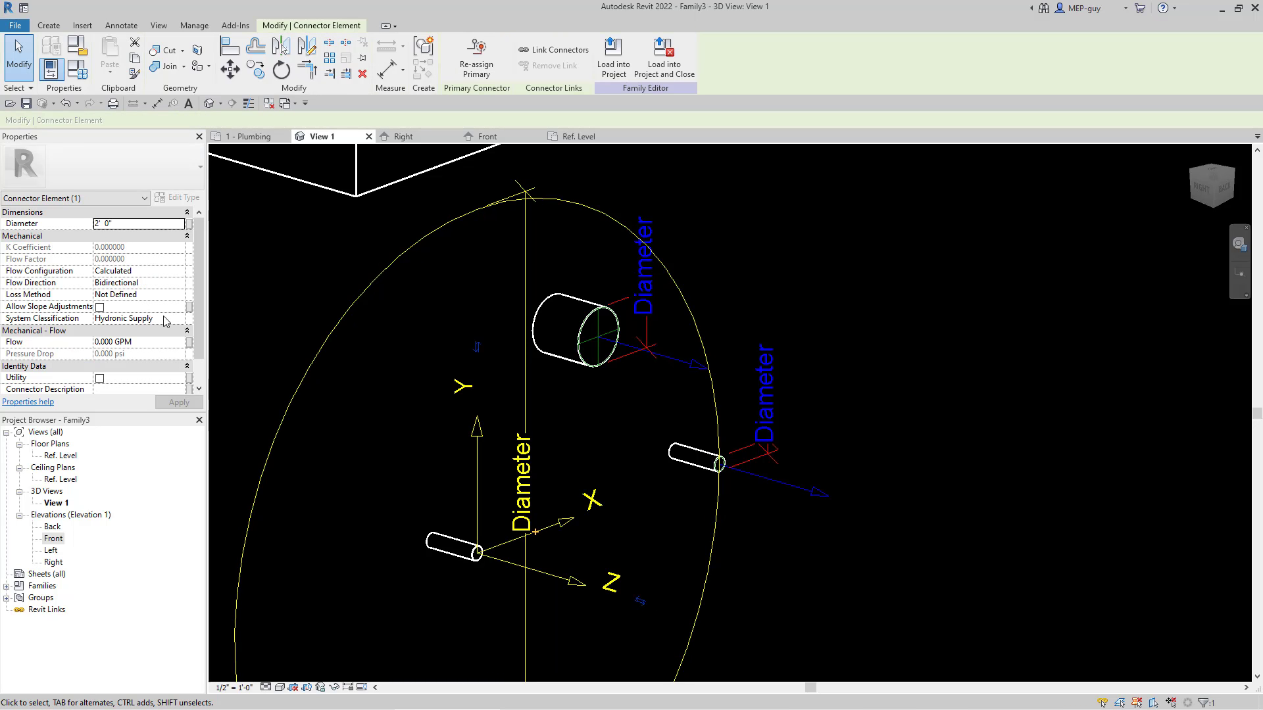
{"action": "left_click", "coordinate": [166, 320]}
{"action": "left_click", "coordinate": [178, 319]}
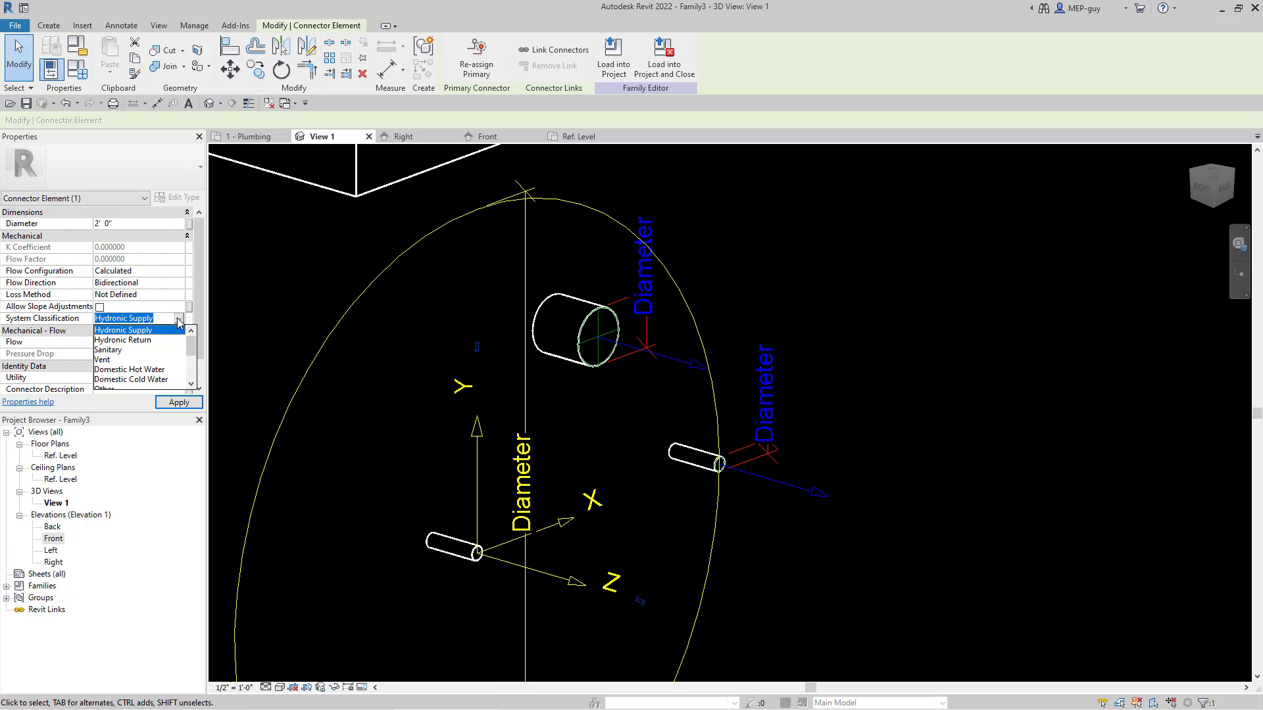
{"action": "left_click", "coordinate": [148, 379]}
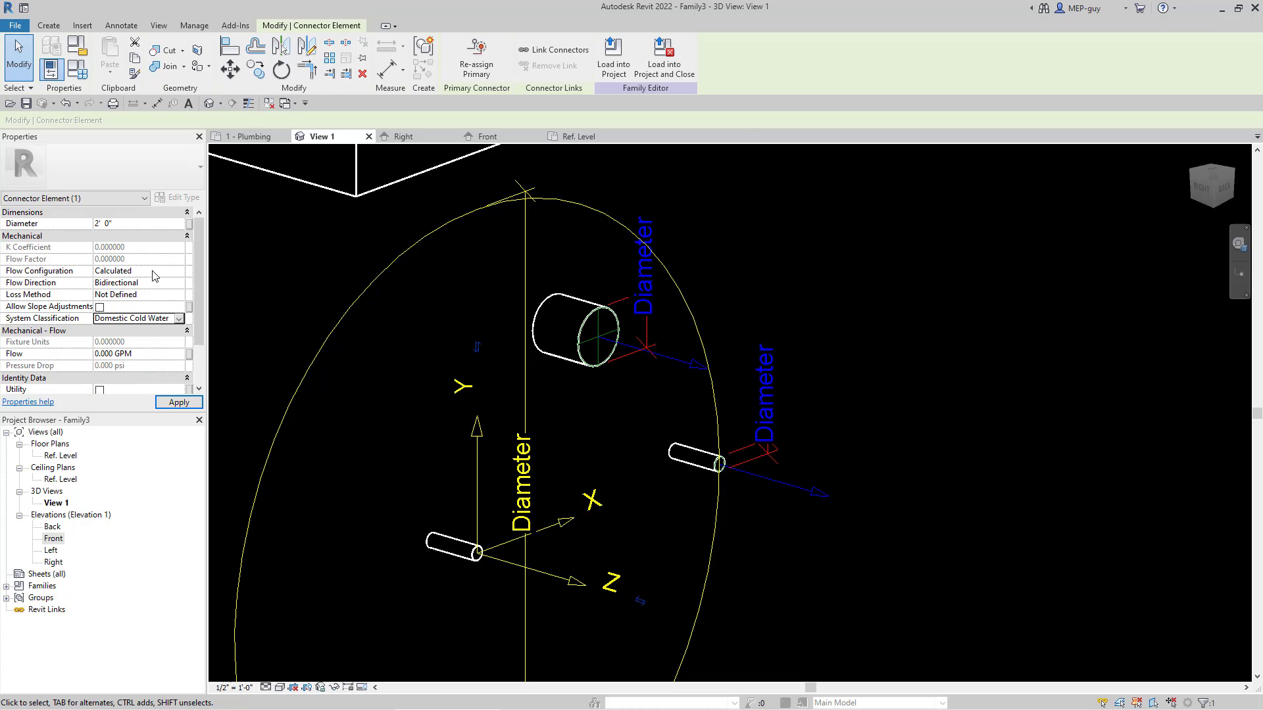
{"action": "left_click", "coordinate": [153, 271]}
{"action": "left_click", "coordinate": [178, 271]}
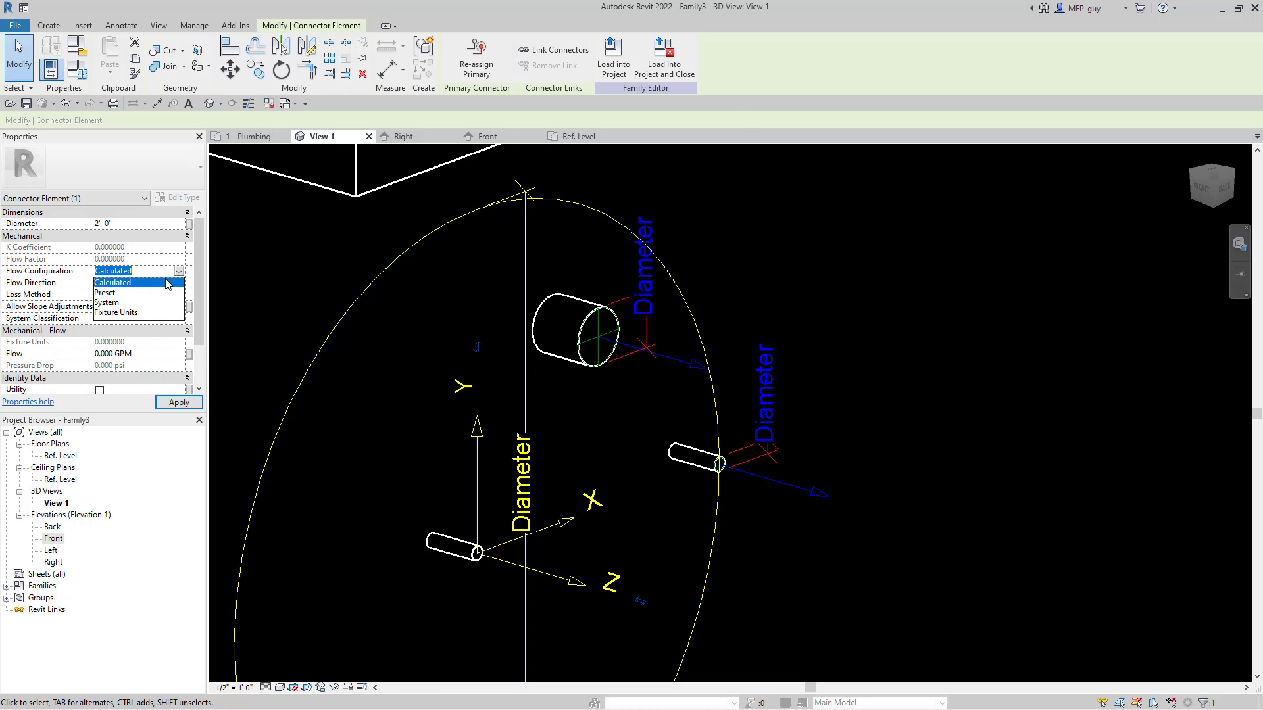
{"action": "left_click", "coordinate": [106, 292]}
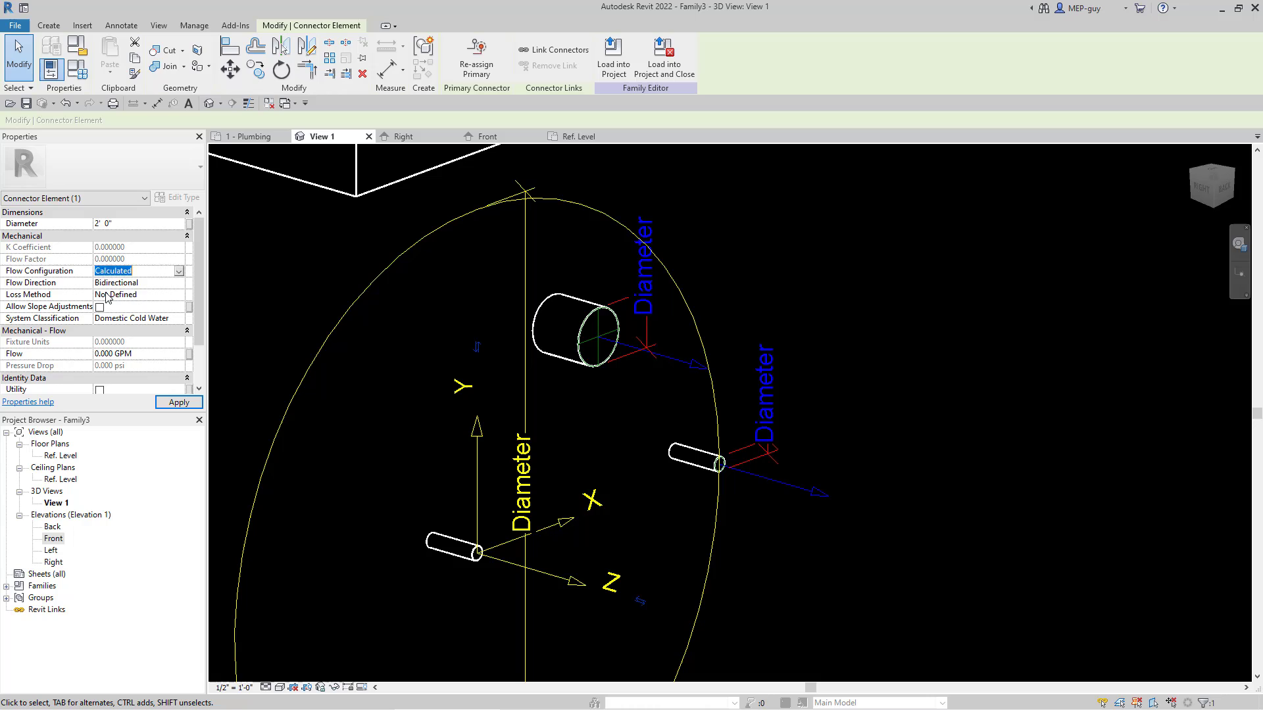
Step: Set the cold water connector's flow to 0.5 GPM and apply it
{"action": "left_click", "coordinate": [148, 354]}
{"action": "type", "text": "0.5"}
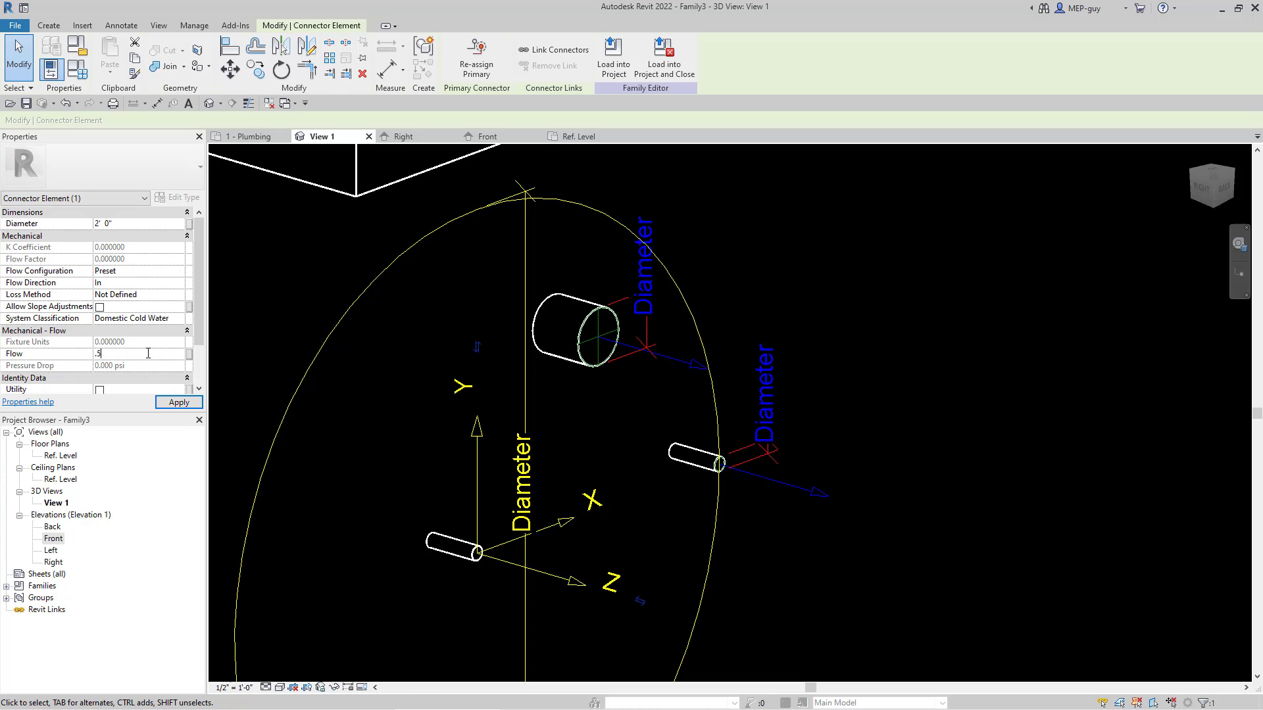
{"action": "key", "text": "Return"}
{"action": "left_click", "coordinate": [177, 402]}
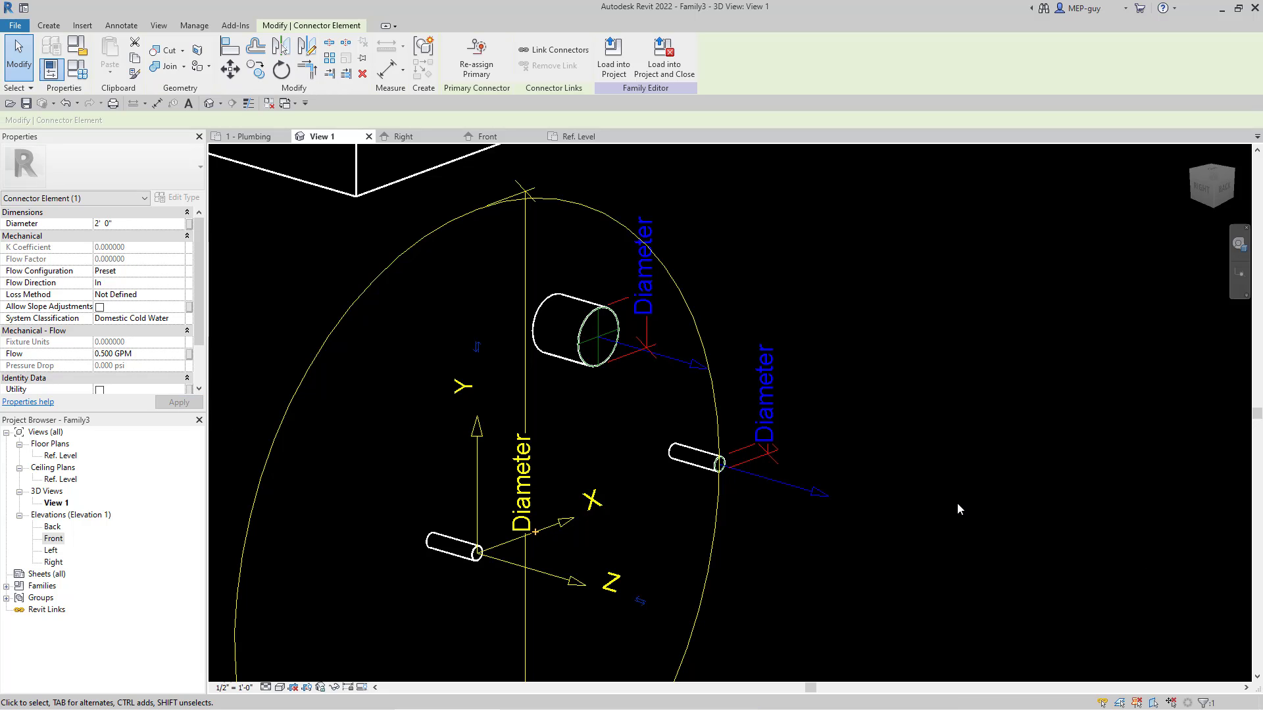
Step: Set the cold water connector's diameter to 1/2"
{"action": "left_click", "coordinate": [128, 225]}
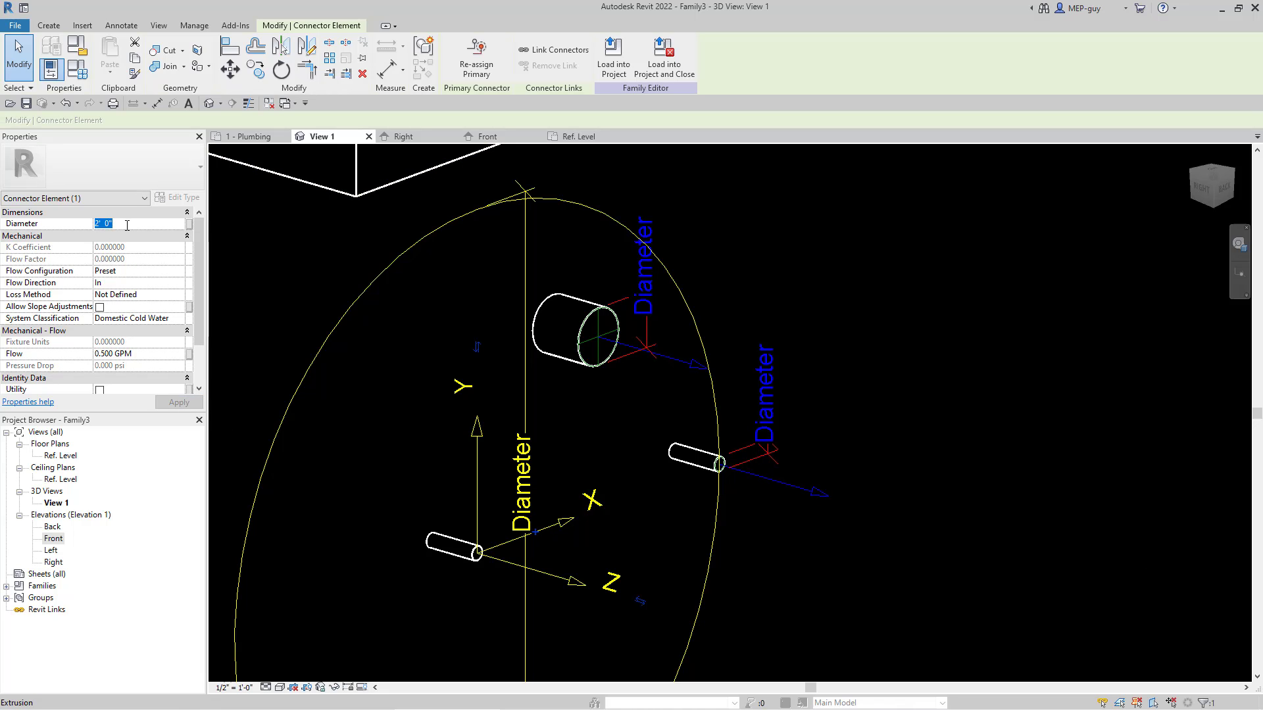
{"action": "type", "text": "0' 6\""}
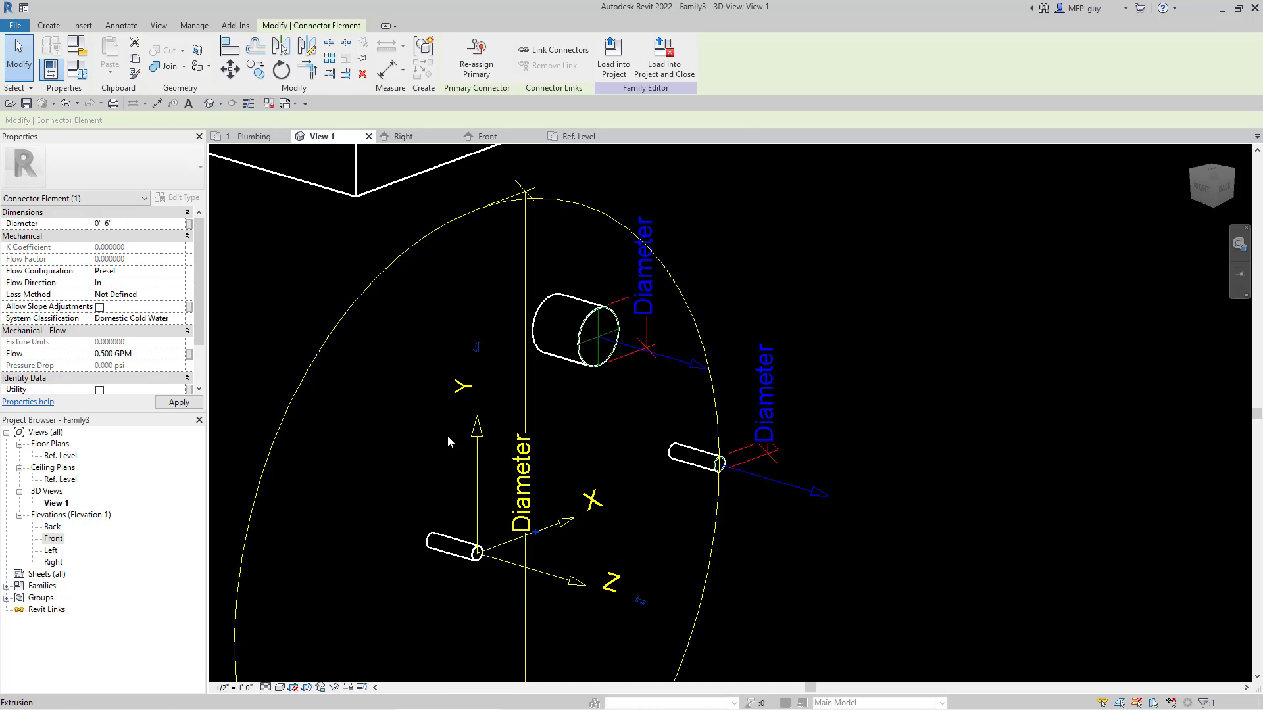
{"action": "left_click", "coordinate": [127, 224]}
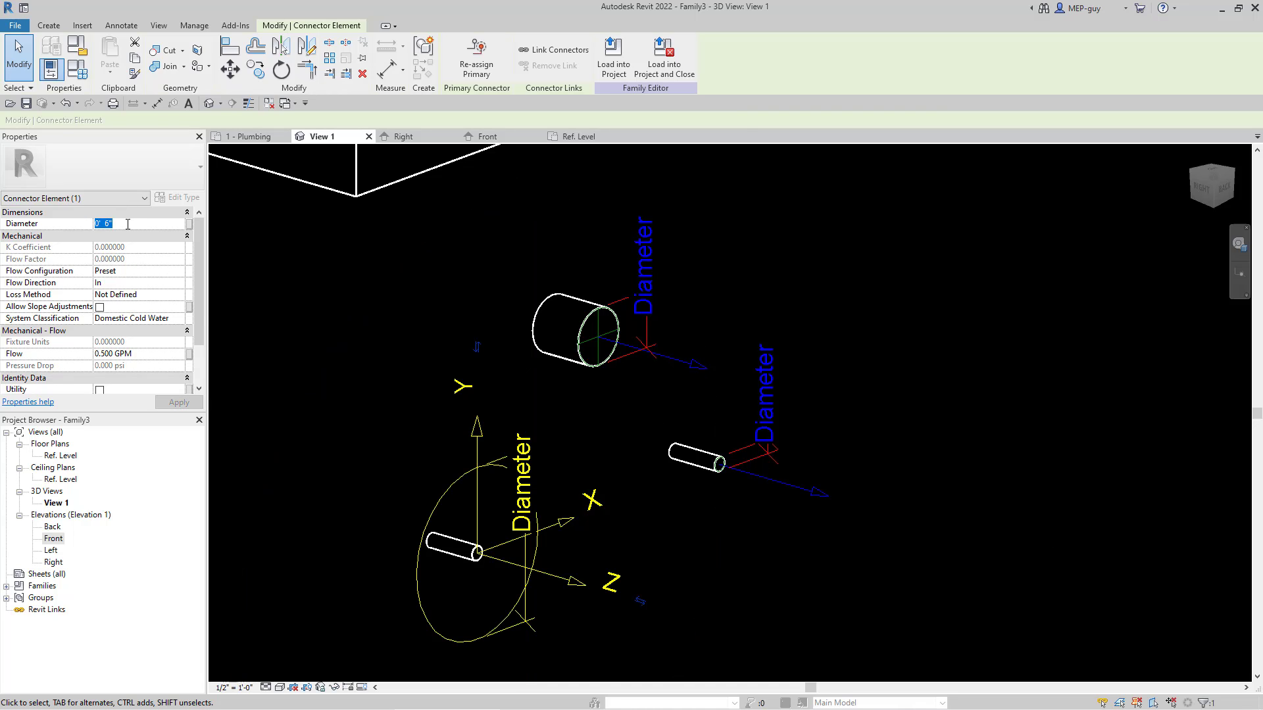
{"action": "type", "text": "0' 0 1/2\""}
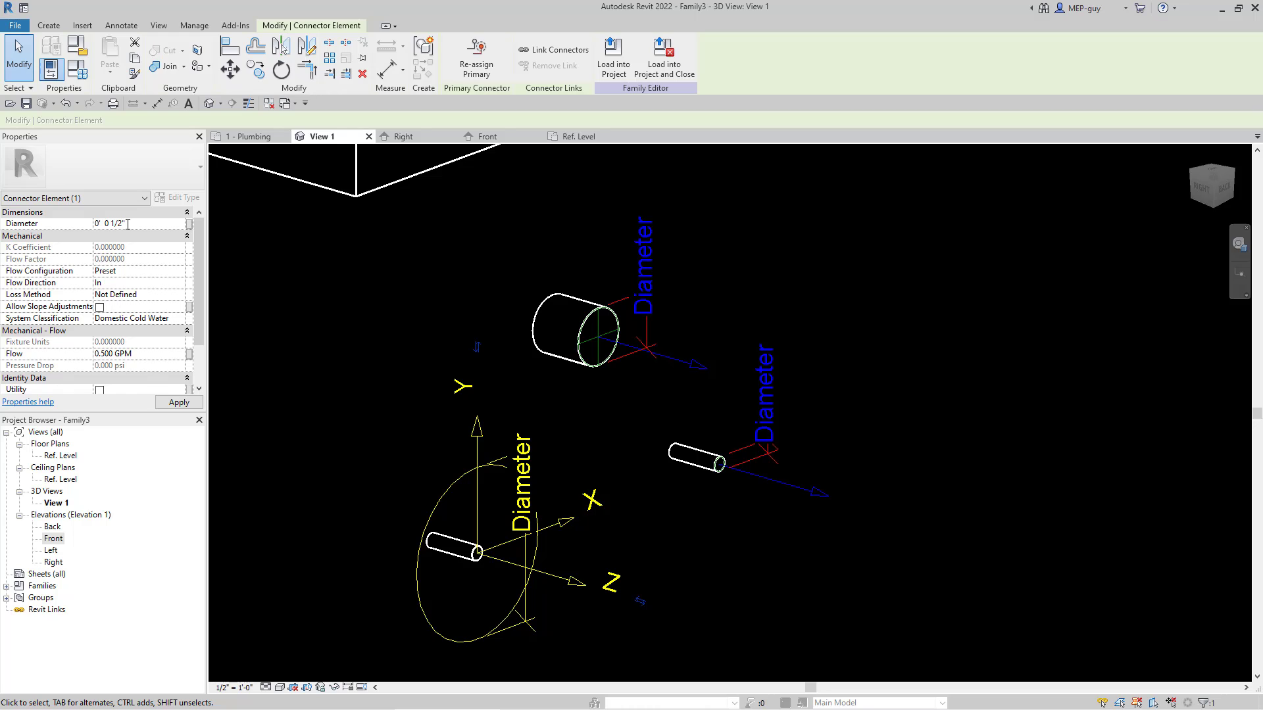
{"action": "left_click", "coordinate": [1079, 412]}
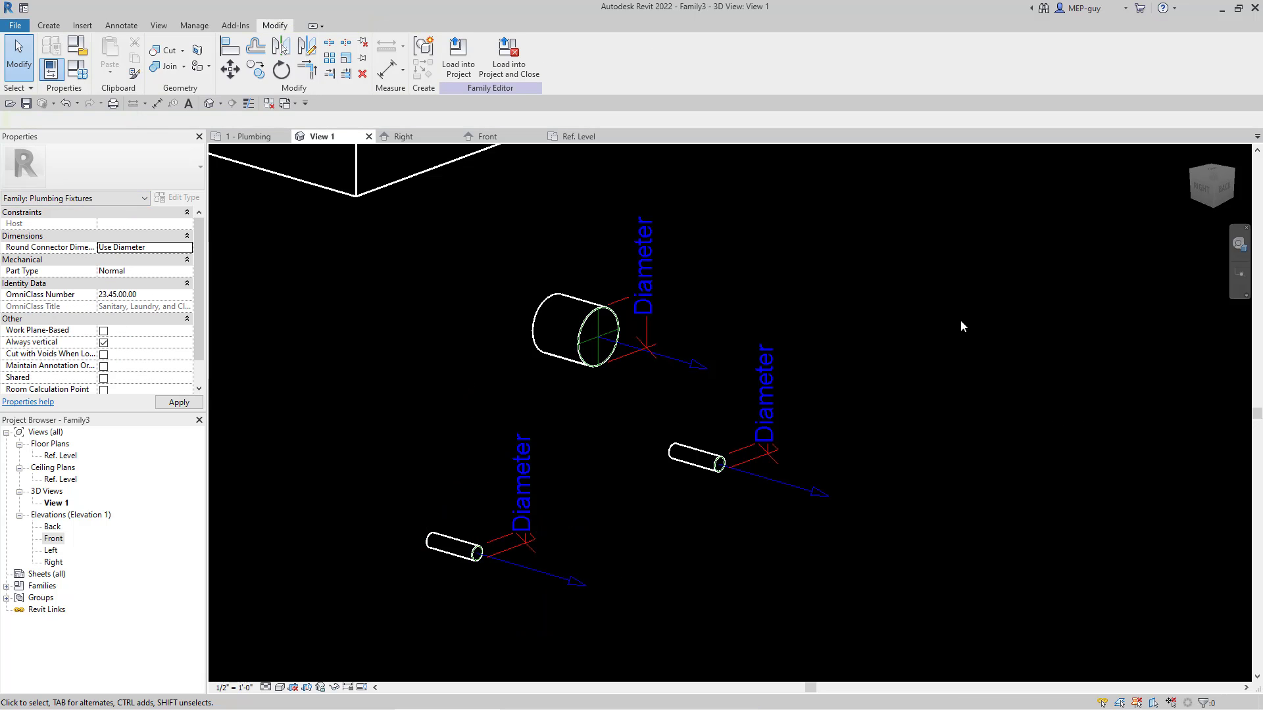
Step: Set the SINK WIDTH dimension in the Ref. Level plan view to 1'-6"
{"action": "scroll", "coordinate": [920, 410], "scroll_direction": "down", "scroll_amount": 6}
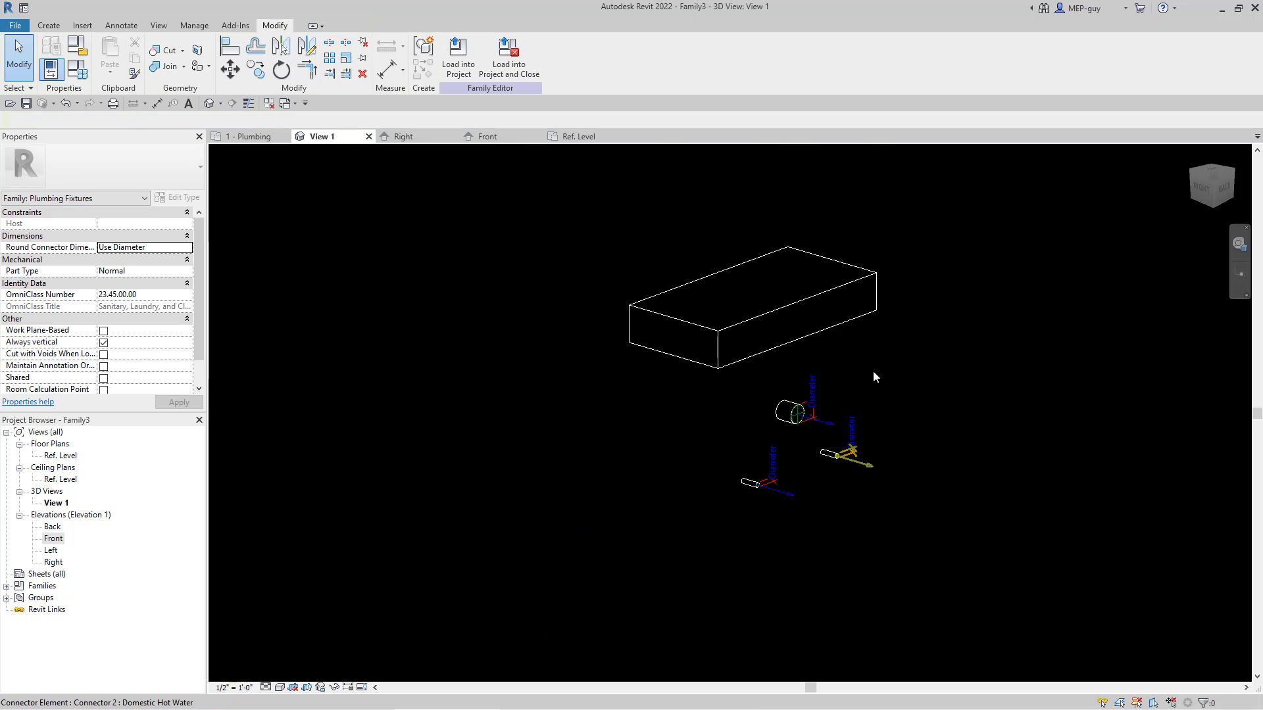
{"action": "scroll", "coordinate": [898, 188], "scroll_direction": "up", "scroll_amount": 1}
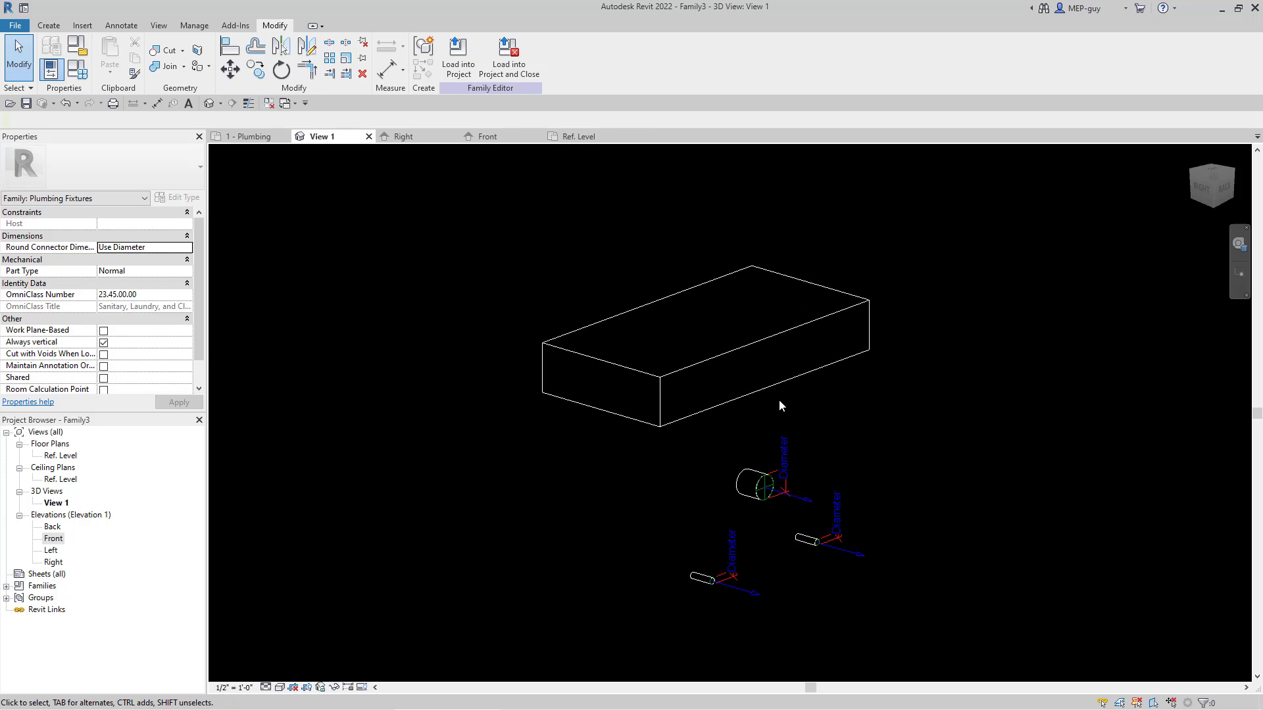
{"action": "middle_click_drag", "start_coordinate": [725, 382], "coordinate": [992, 432], "text": "shift"}
{"action": "middle_click_drag", "start_coordinate": [990, 436], "coordinate": [814, 362], "text": "shift"}
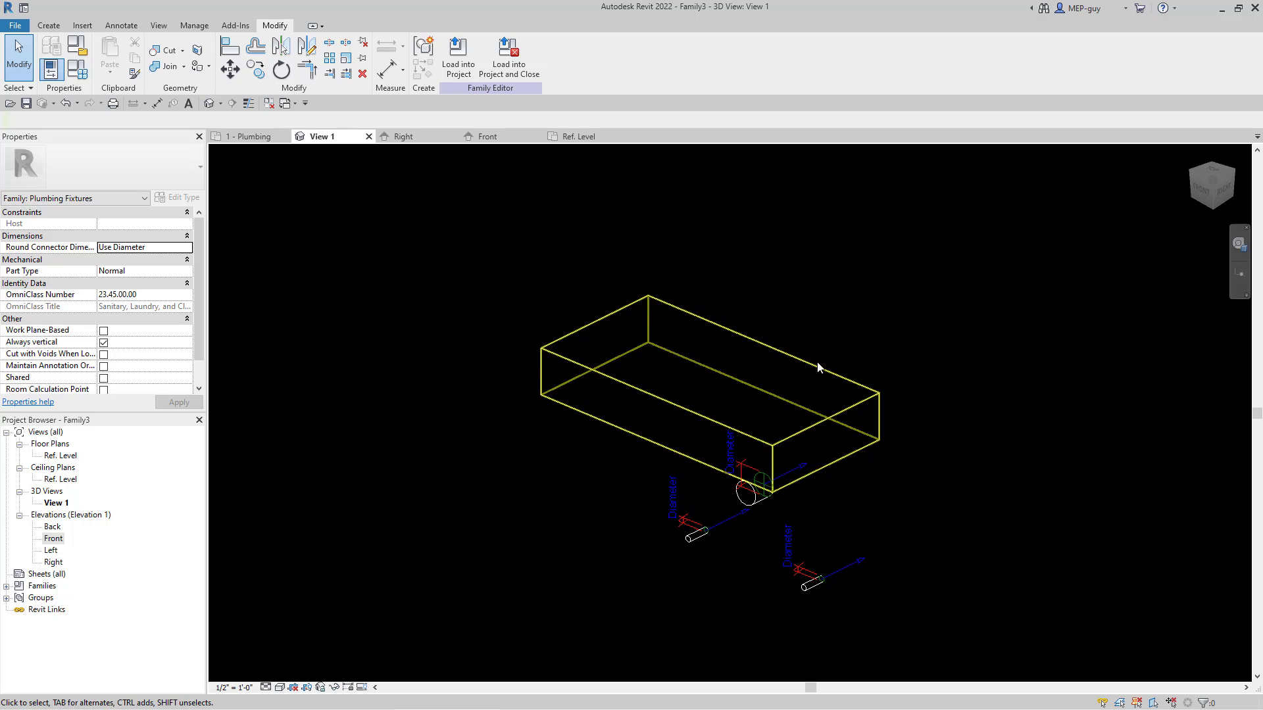
{"action": "left_click", "coordinate": [567, 139]}
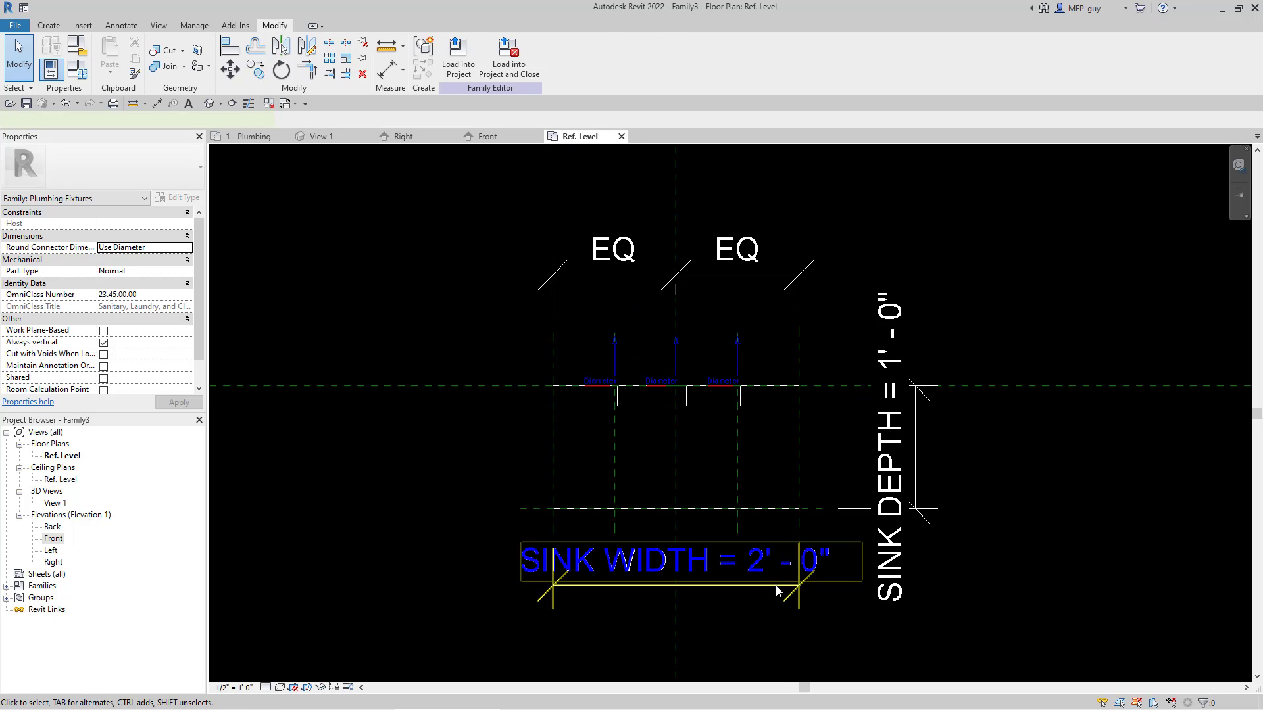
{"action": "left_click", "coordinate": [758, 571]}
{"action": "left_click", "coordinate": [694, 575]}
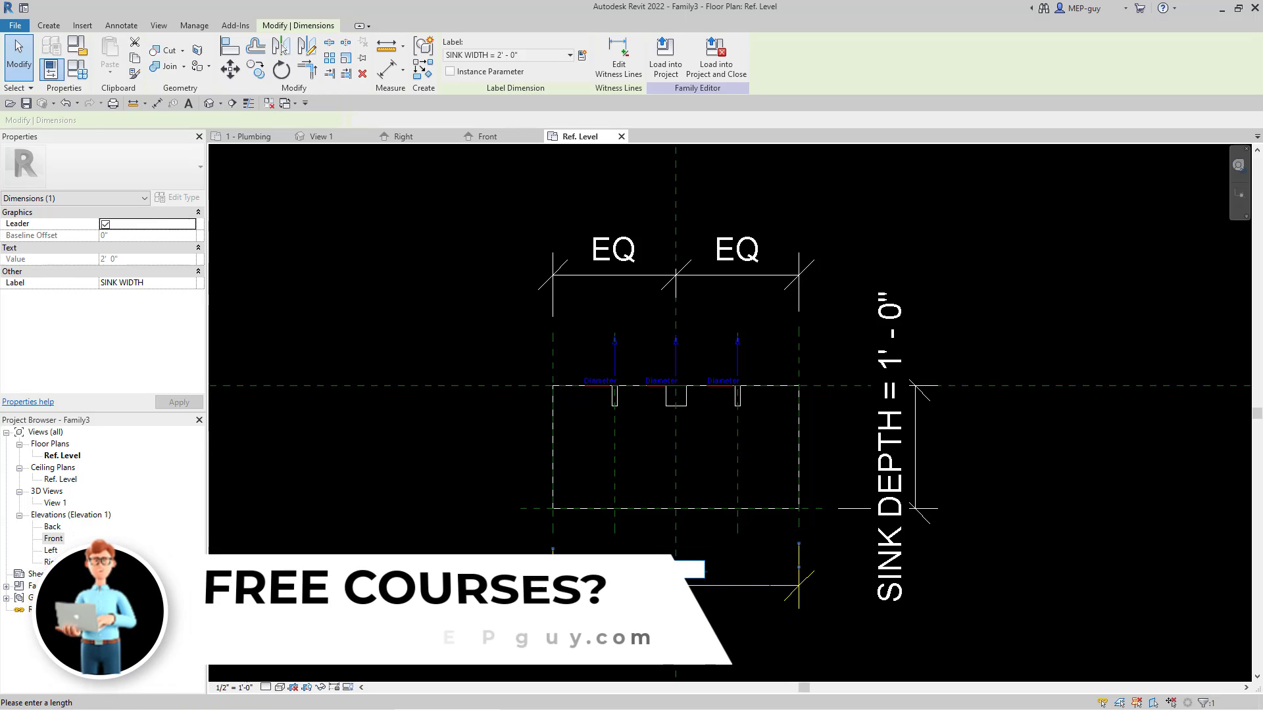
{"action": "type", "text": "1'6"}
{"action": "key", "text": "Return"}
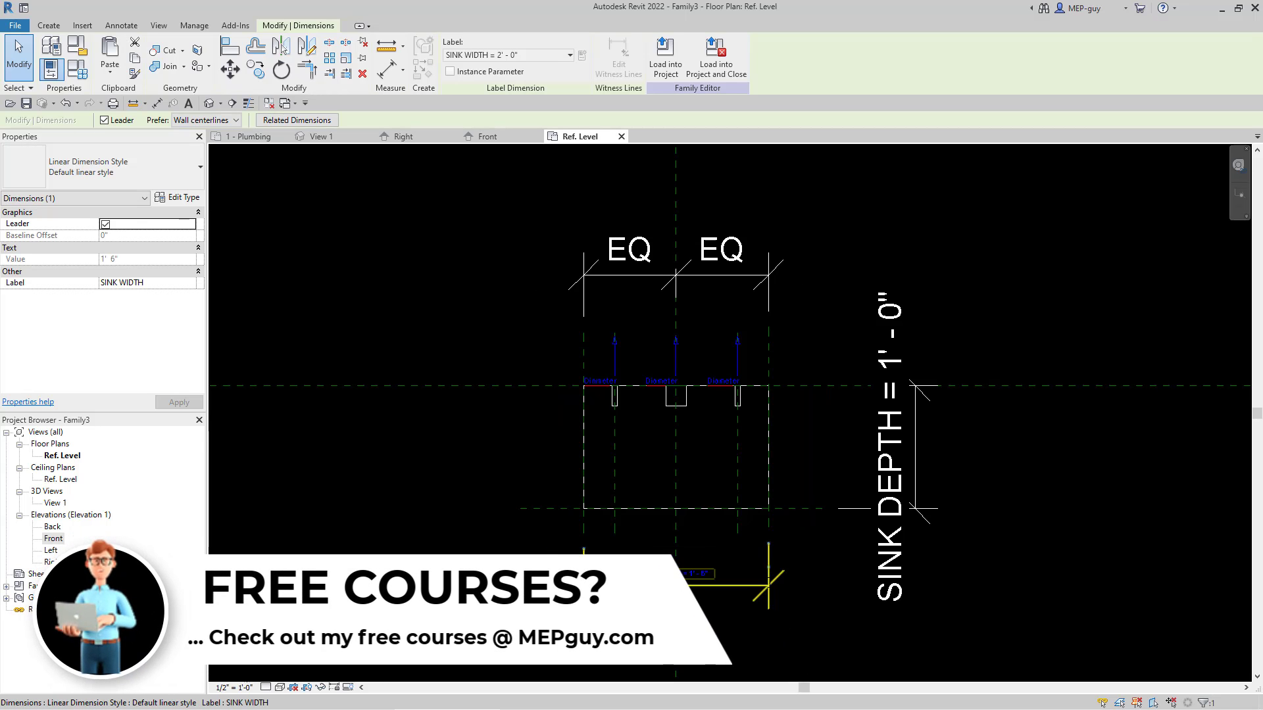
{"action": "left_click", "coordinate": [1067, 551]}
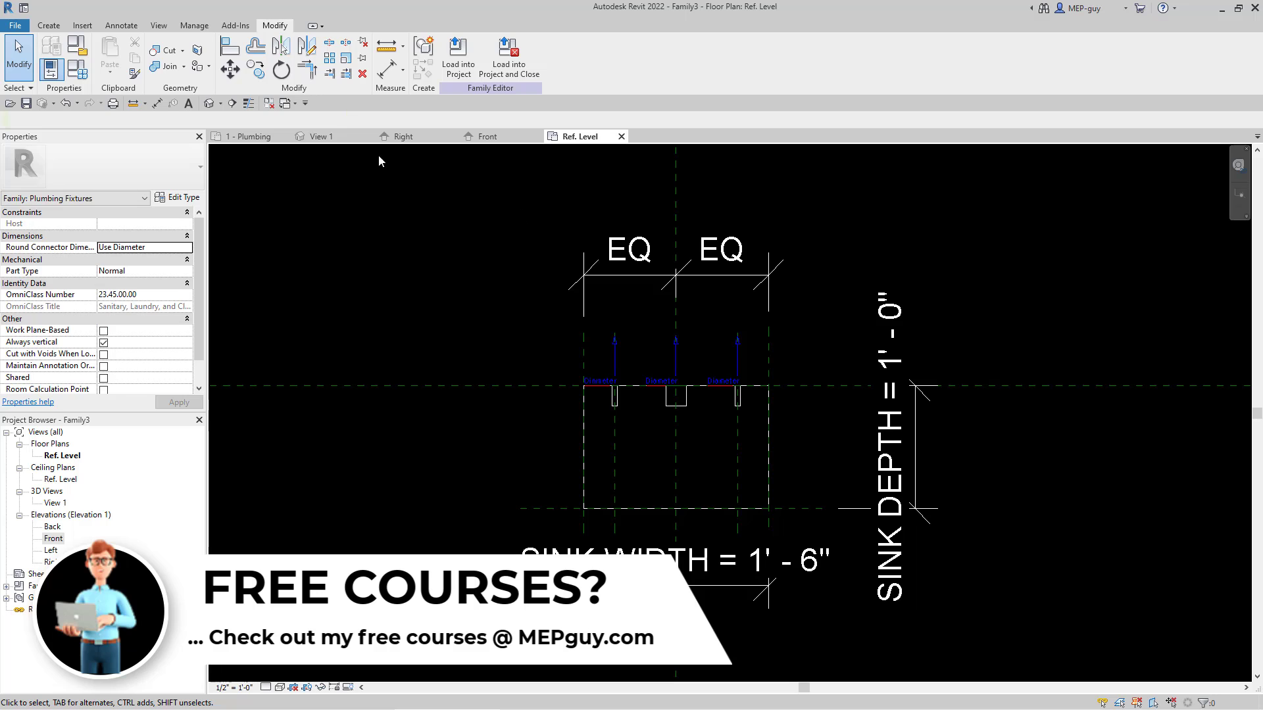
Step: Save the family from its 3D view as MEPGUY_SINK_FIXTURE in the Custom Plumbing Fixture folder, accepting the default save options
{"action": "left_click", "coordinate": [316, 136]}
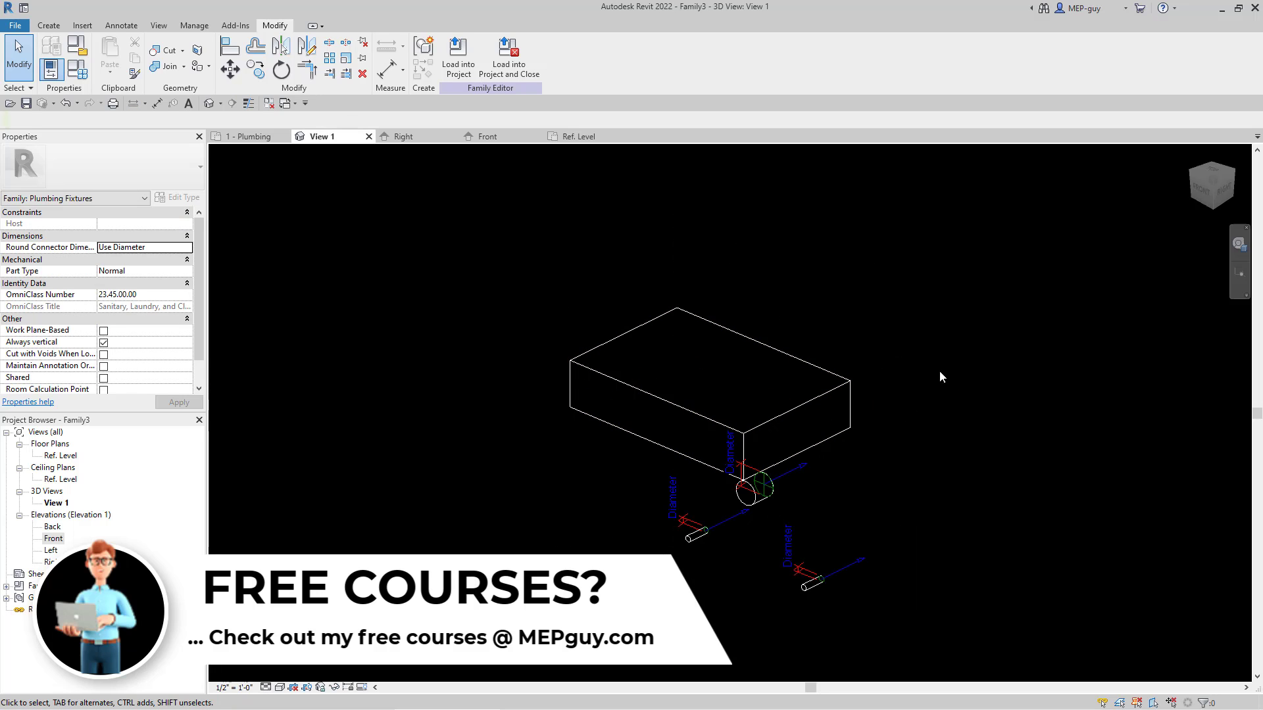
{"action": "middle_click_drag", "start_coordinate": [910, 485], "coordinate": [928, 459], "text": "shift"}
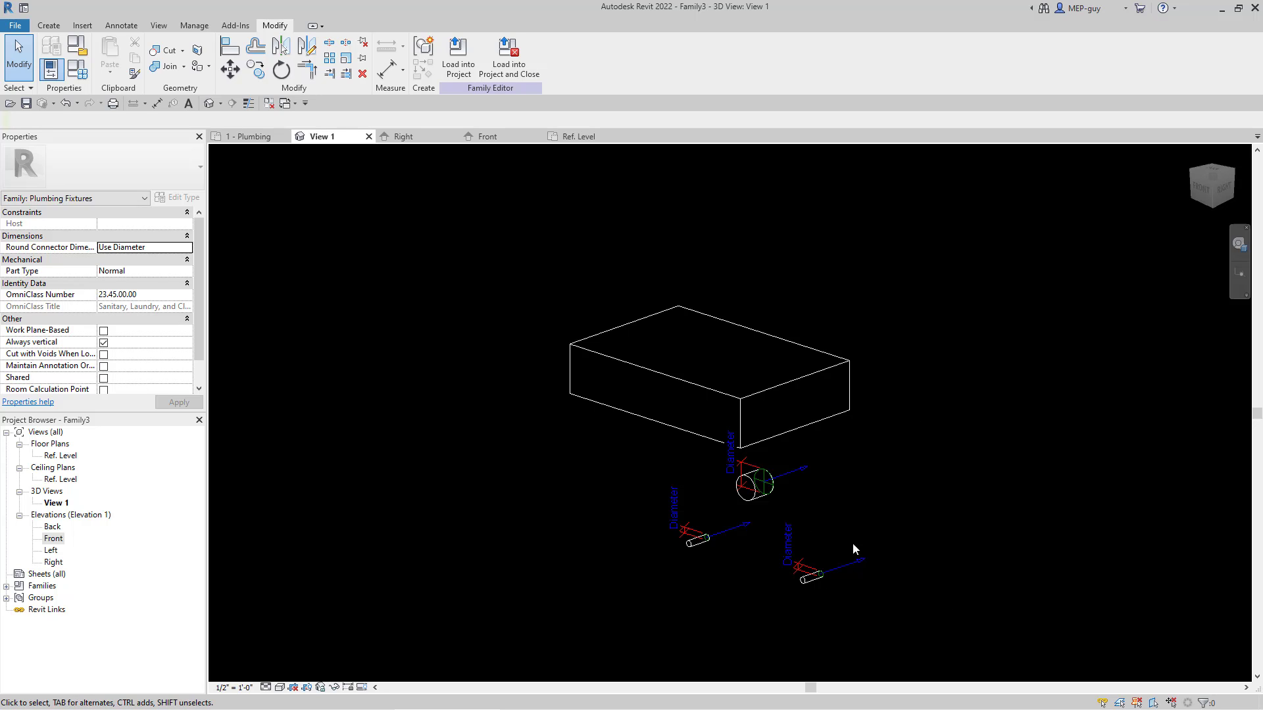
{"action": "scroll", "coordinate": [972, 571], "scroll_direction": "up", "scroll_amount": 1}
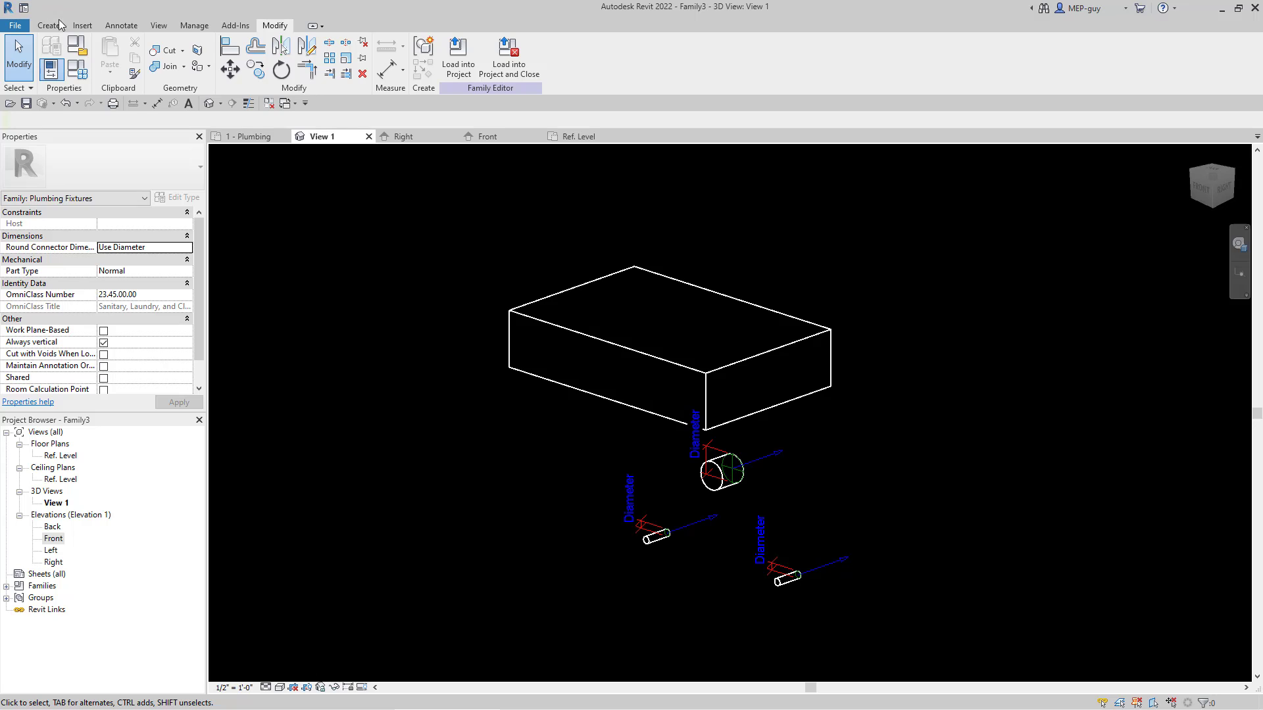
{"action": "left_click", "coordinate": [26, 103]}
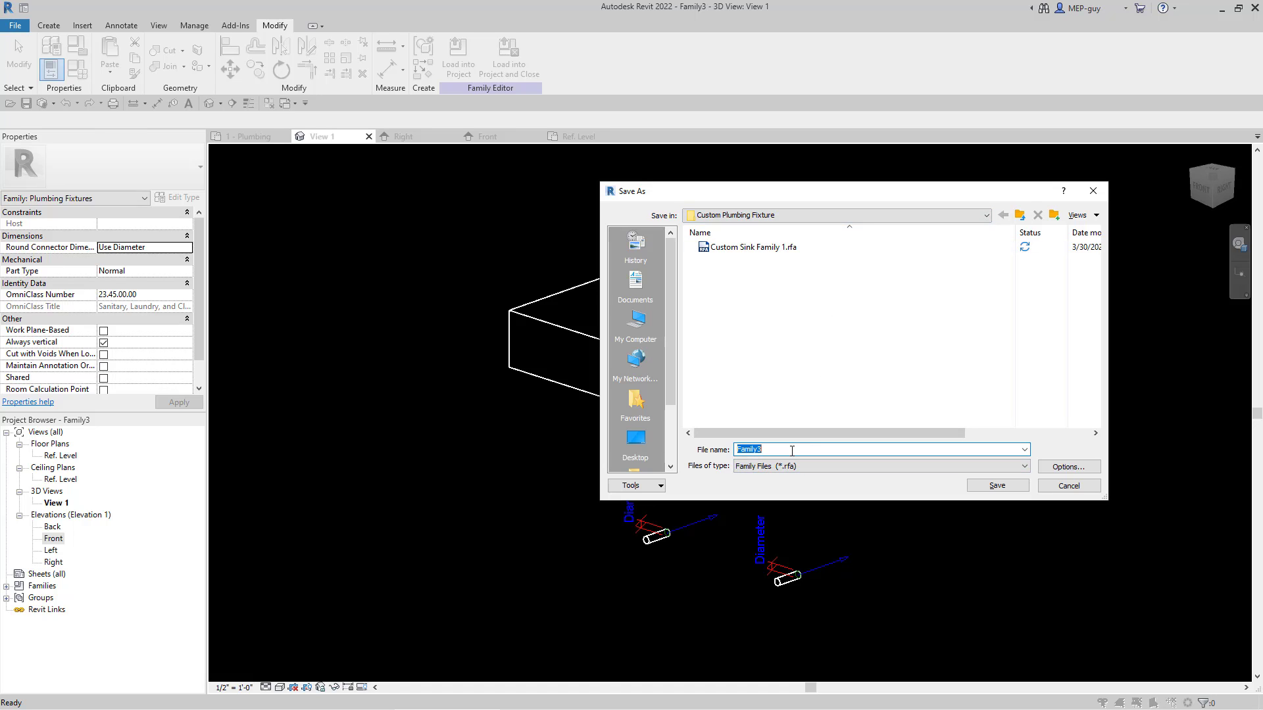
{"action": "key", "text": "BackSpace"}
{"action": "type", "text": "MEPGUY_FIXTURESINK_"}
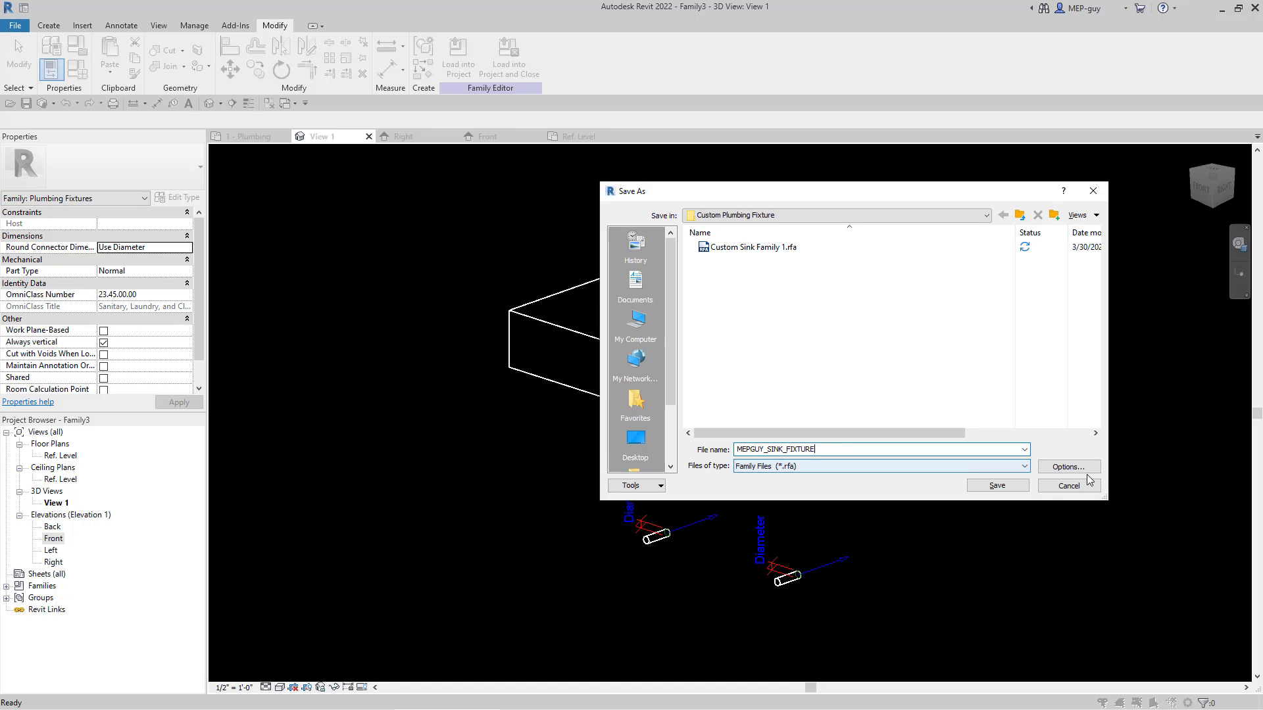
{"action": "left_click", "coordinate": [1080, 469]}
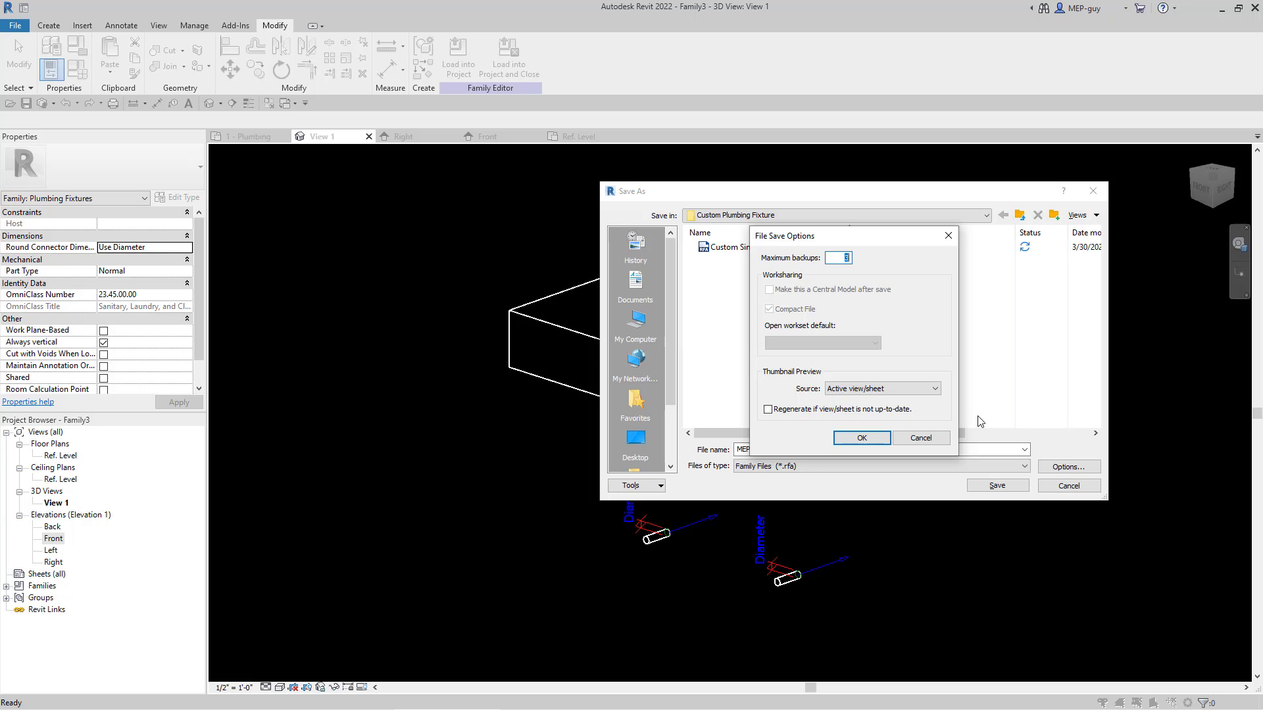
{"action": "left_click", "coordinate": [861, 437]}
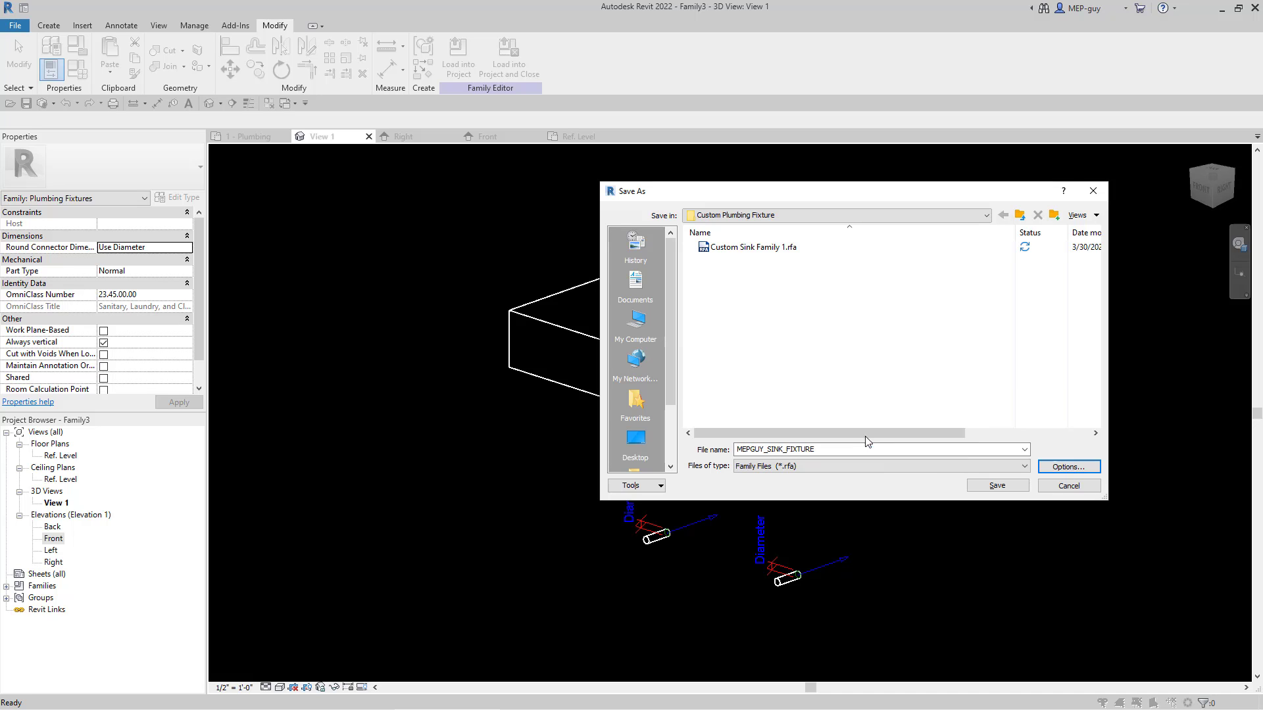
{"action": "left_click", "coordinate": [997, 485]}
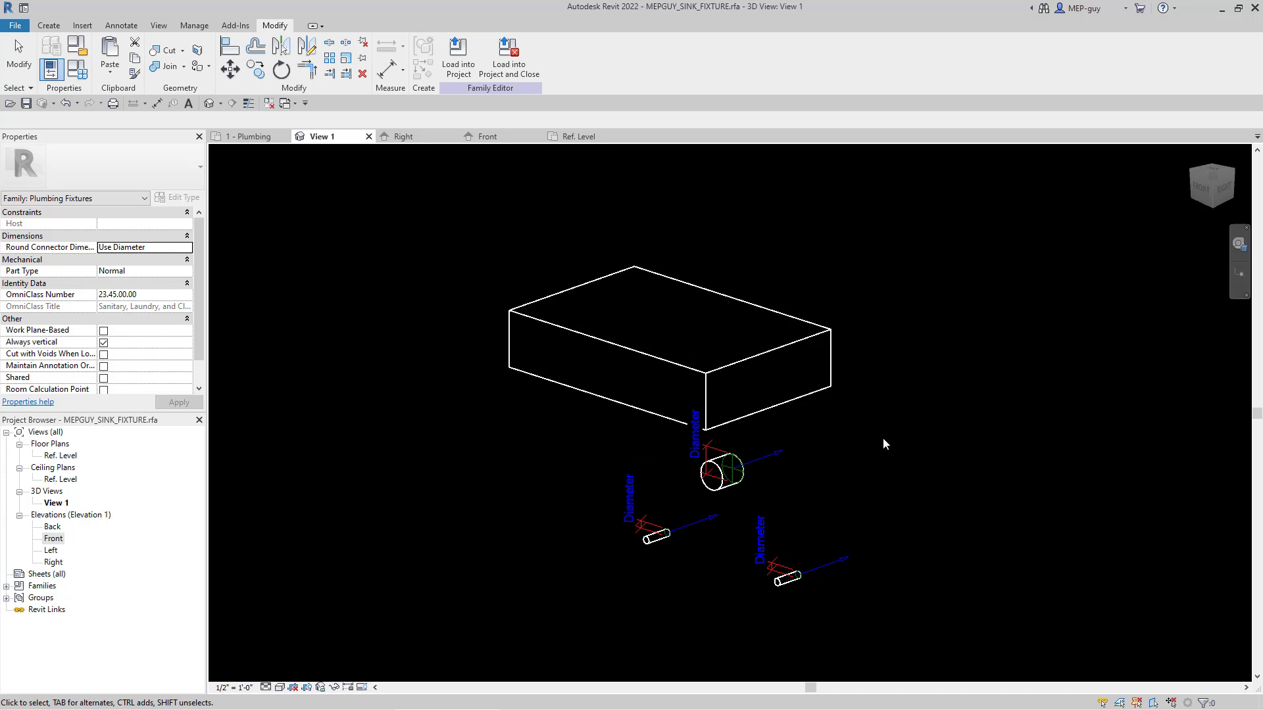
Step: Load the sink family into the project and place one instance centred on the first background sink at the wall face
{"action": "left_click", "coordinate": [460, 61]}
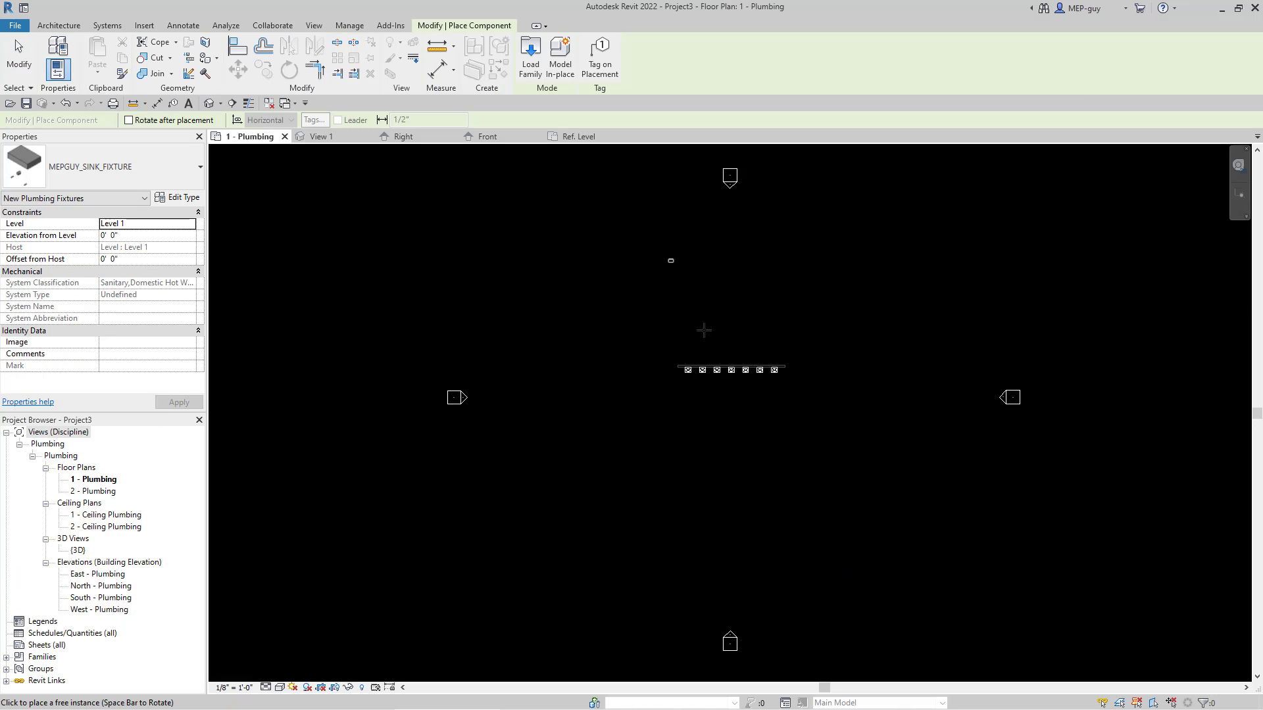
{"action": "scroll", "coordinate": [692, 371], "scroll_direction": "up", "scroll_amount": 6}
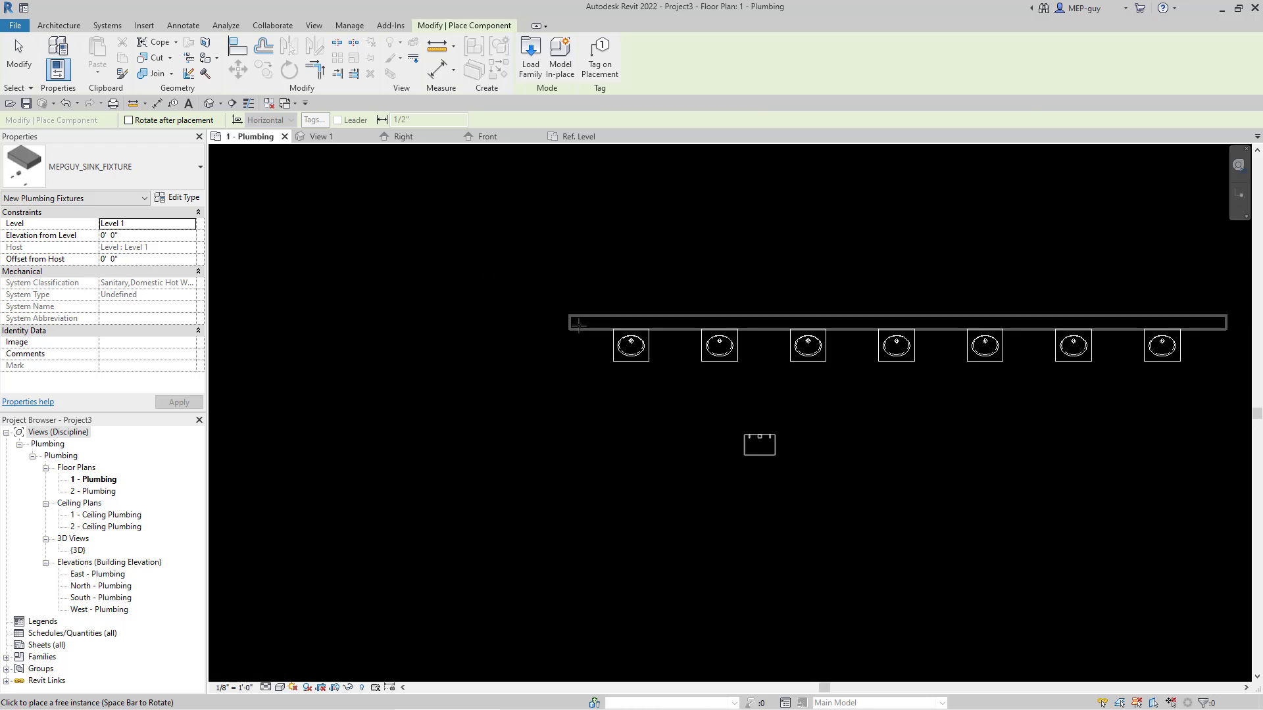
{"action": "scroll", "coordinate": [663, 360], "scroll_direction": "up", "scroll_amount": 4}
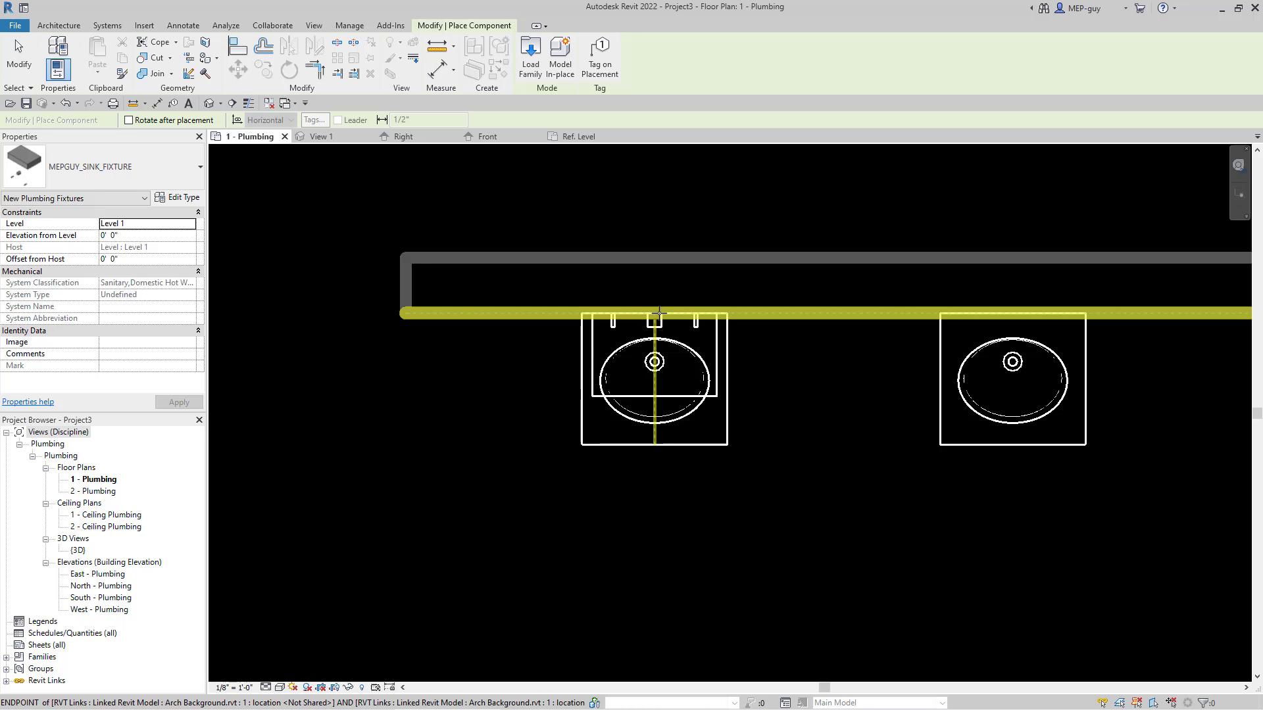
{"action": "left_click", "coordinate": [654, 314]}
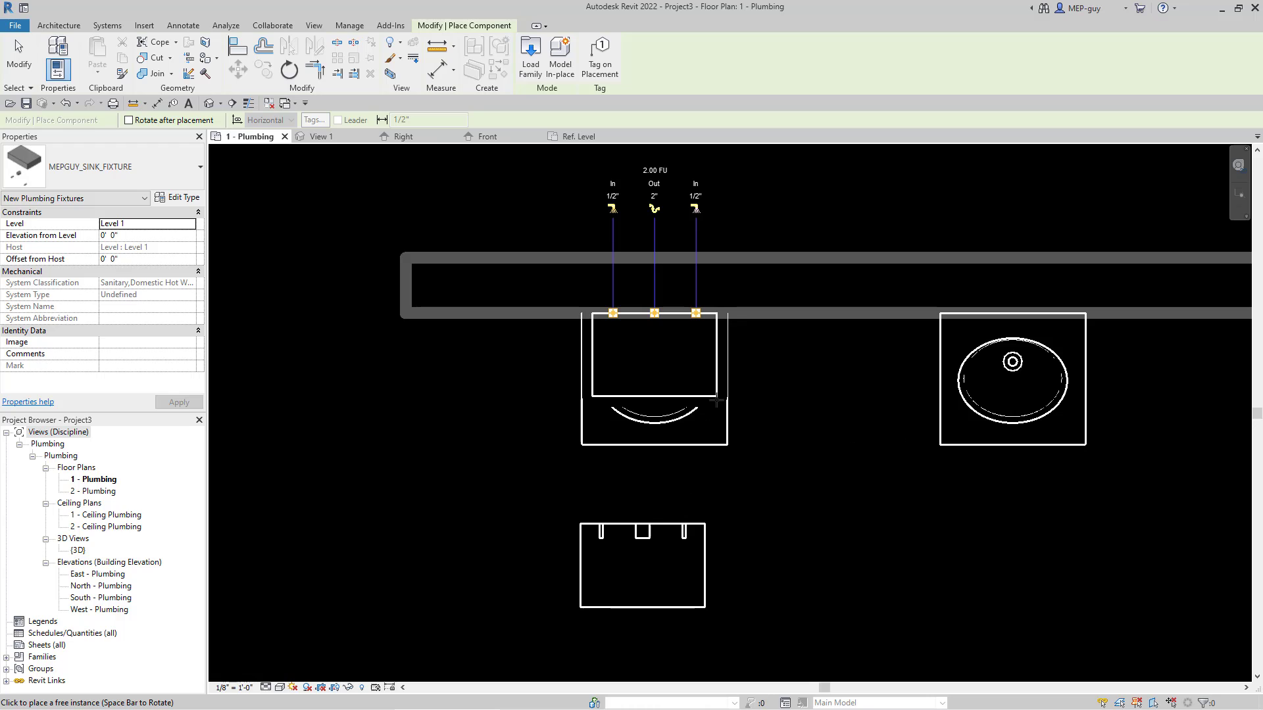
{"action": "scroll", "coordinate": [641, 512], "scroll_direction": "down", "scroll_amount": 2}
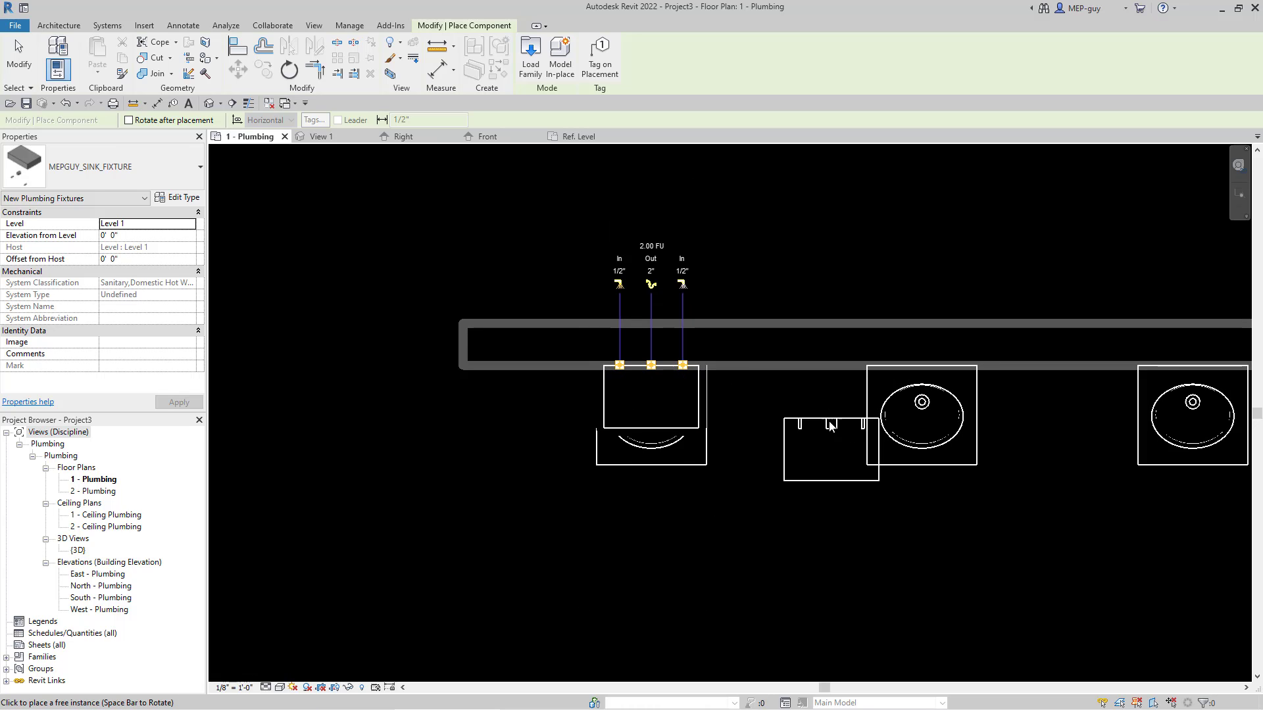
{"action": "key", "text": "Escape"}
{"action": "key", "text": "Escape"}
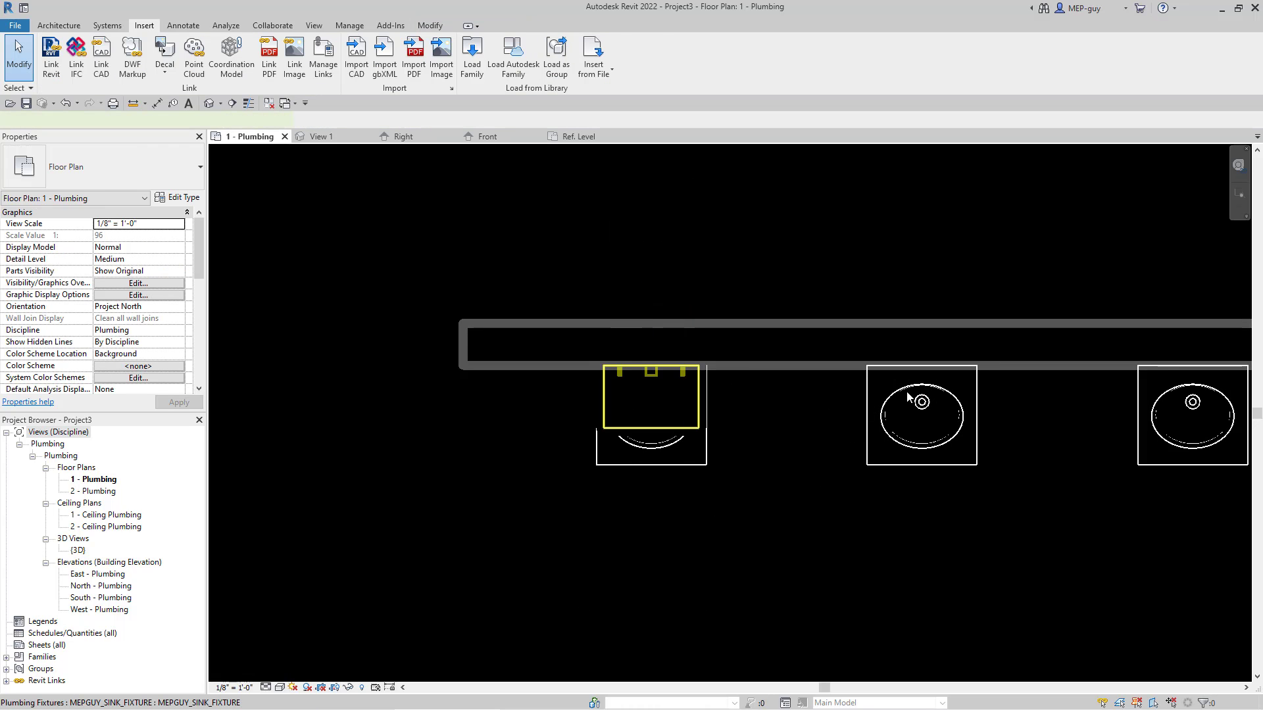
Step: Array the placed sink fixture into a grouped linear array of 7 along the wall, spaced to the second background sink
{"action": "left_click", "coordinate": [908, 396]}
{"action": "scroll", "coordinate": [603, 454], "scroll_direction": "down", "scroll_amount": 3}
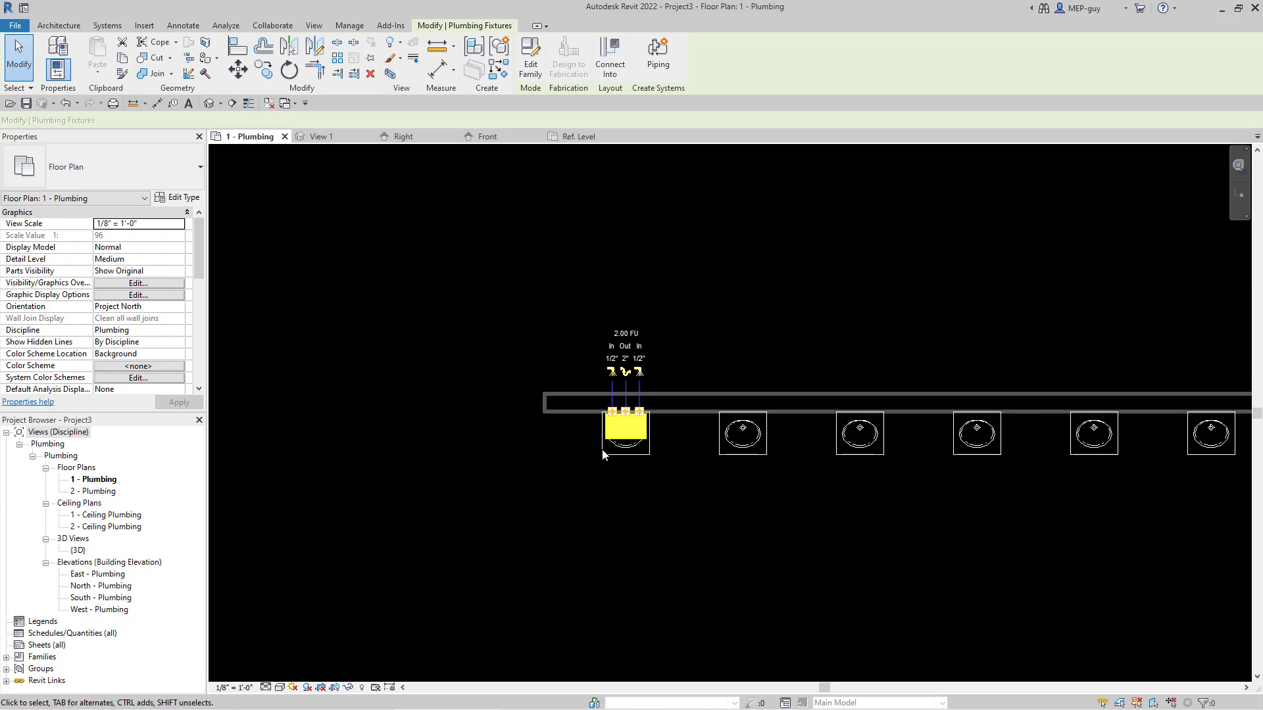
{"action": "middle_click_drag", "start_coordinate": [673, 473], "coordinate": [566, 455]}
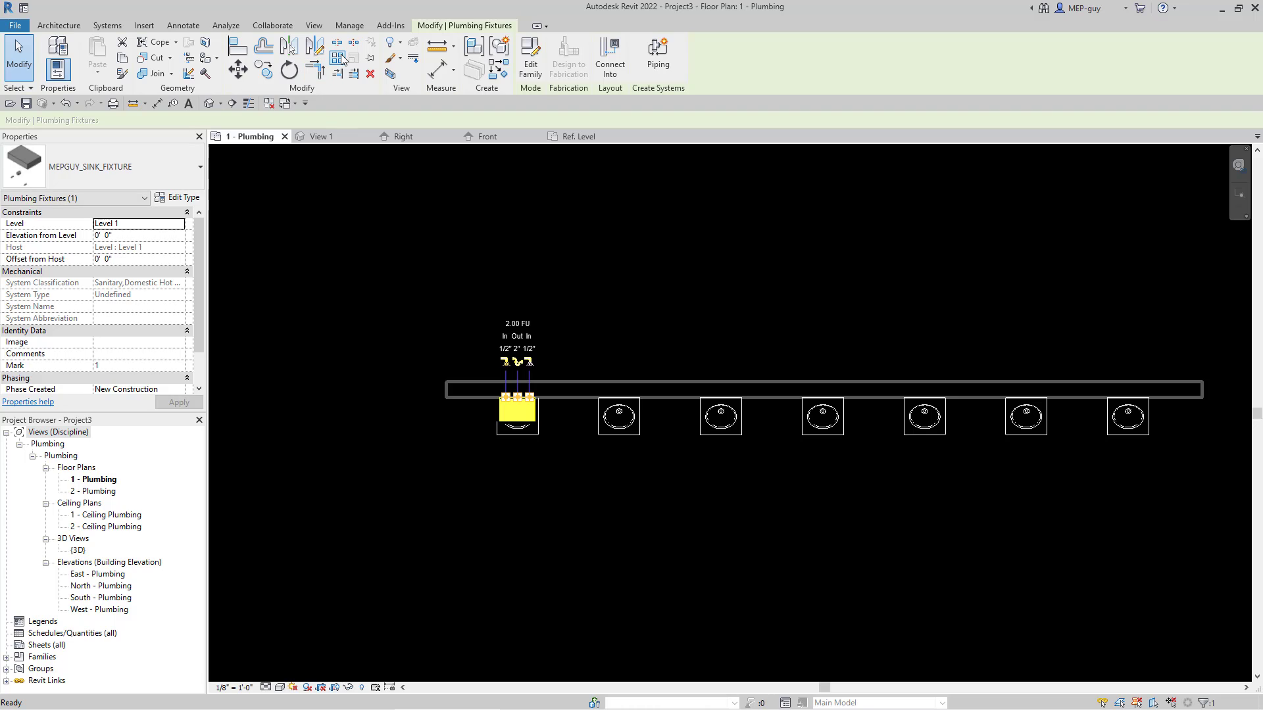
{"action": "scroll", "coordinate": [546, 401], "scroll_direction": "up", "scroll_amount": 5}
{"action": "key", "text": "m"}
{"action": "key", "text": "v"}
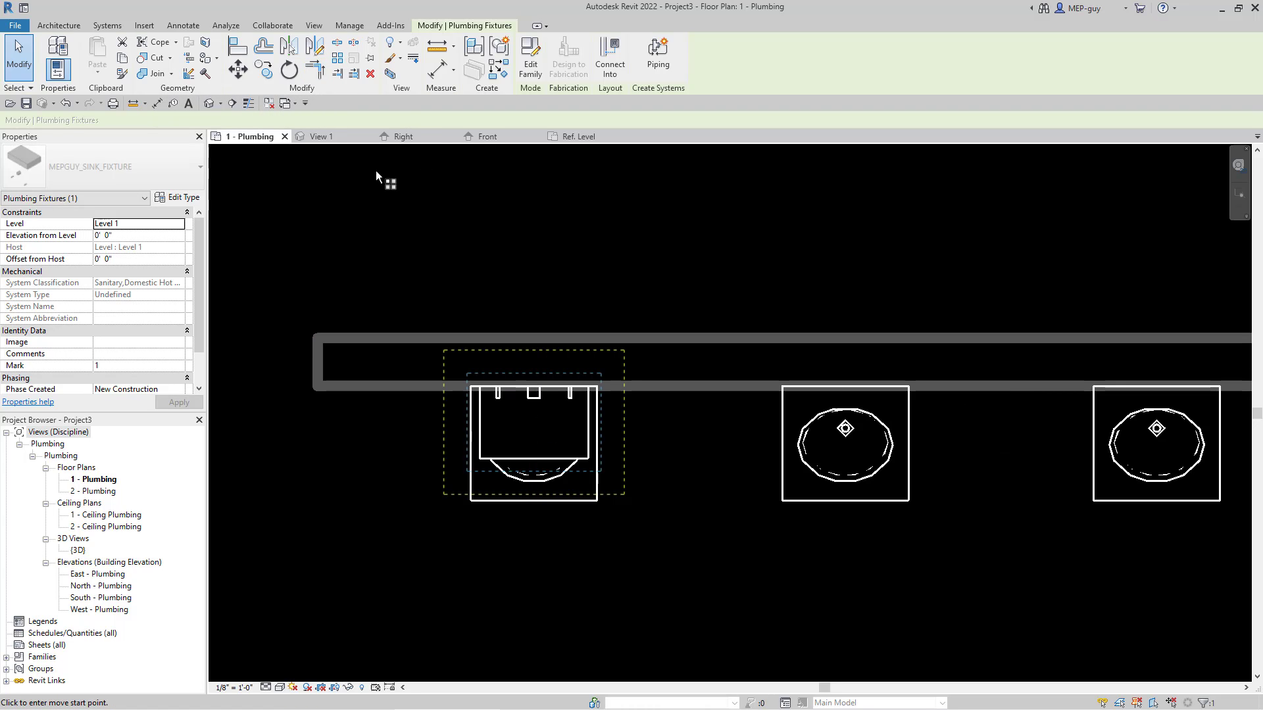
{"action": "key", "text": "Escape"}
{"action": "key", "text": "a"}
{"action": "key", "text": "r"}
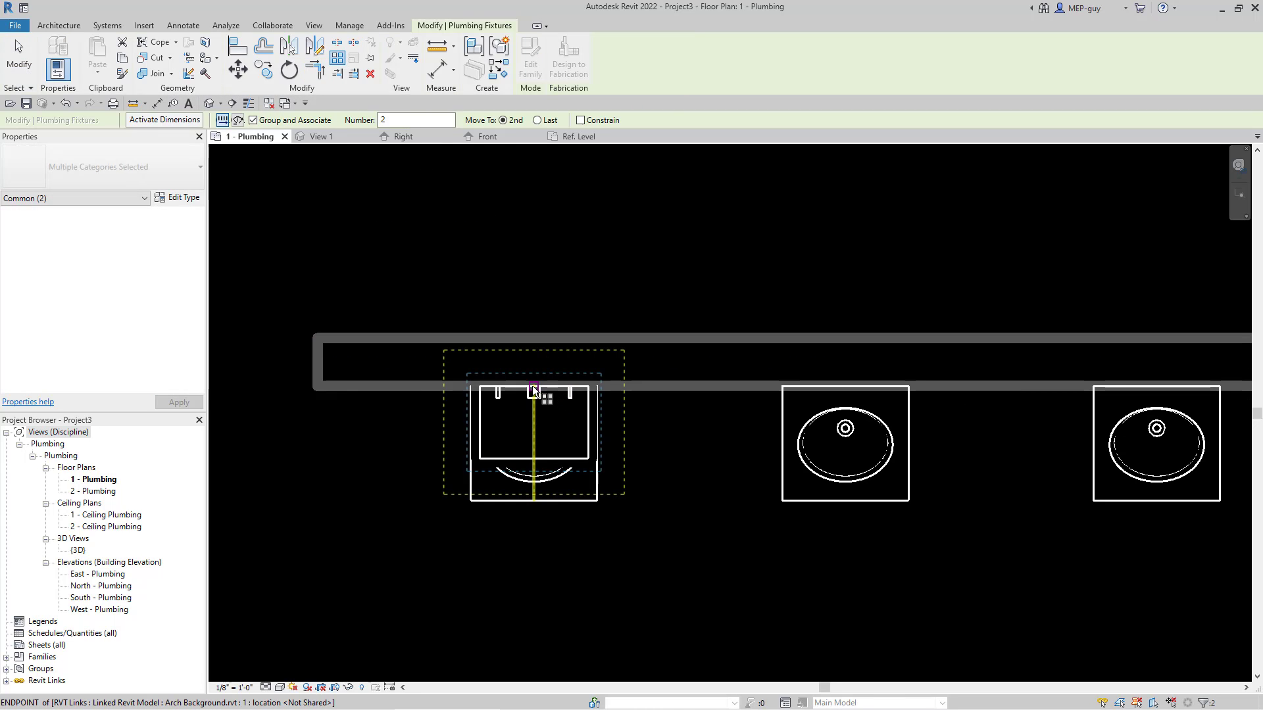
{"action": "left_click", "coordinate": [507, 390]}
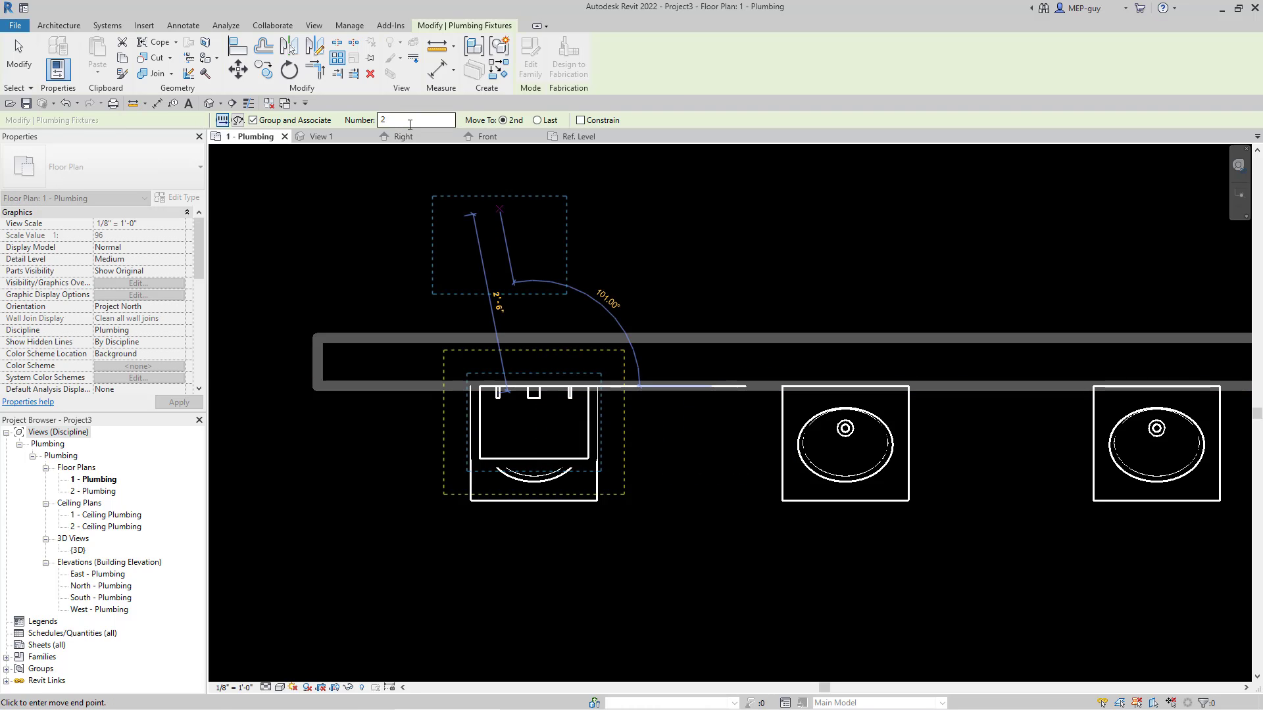
{"action": "scroll", "coordinate": [395, 362], "scroll_direction": "down", "scroll_amount": 2}
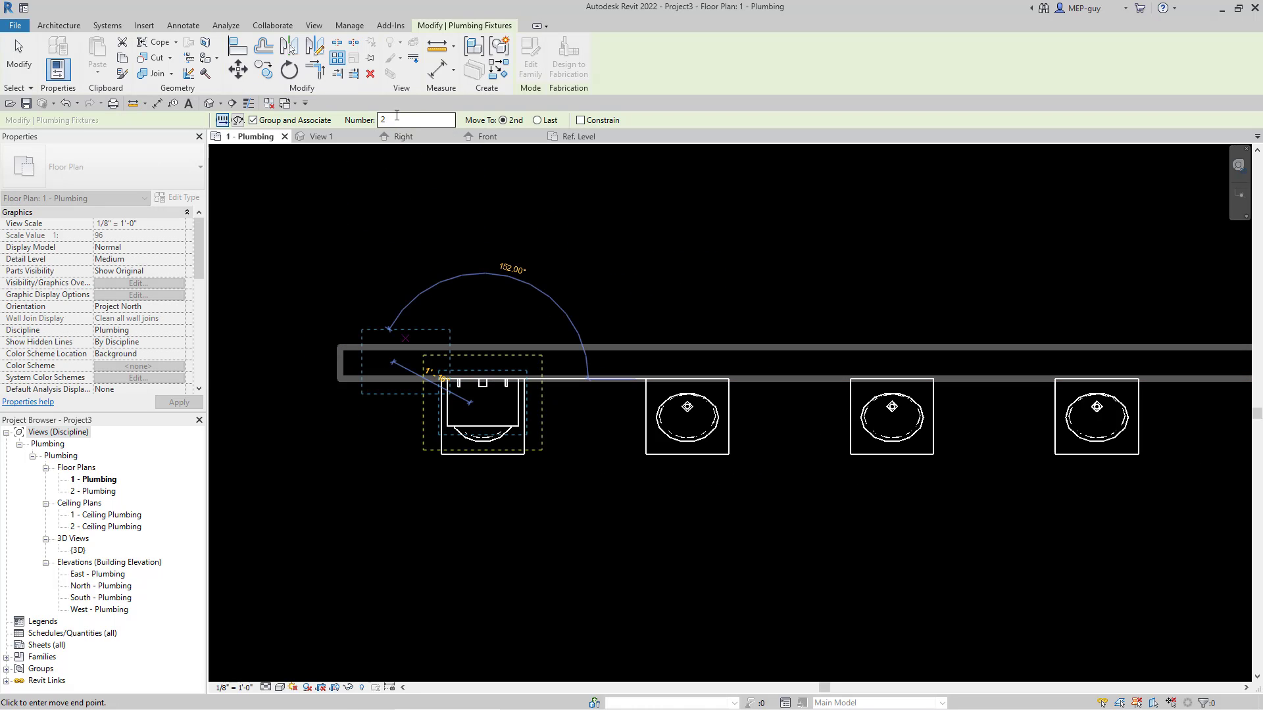
{"action": "double_click", "coordinate": [397, 119]}
{"action": "type", "text": "7"}
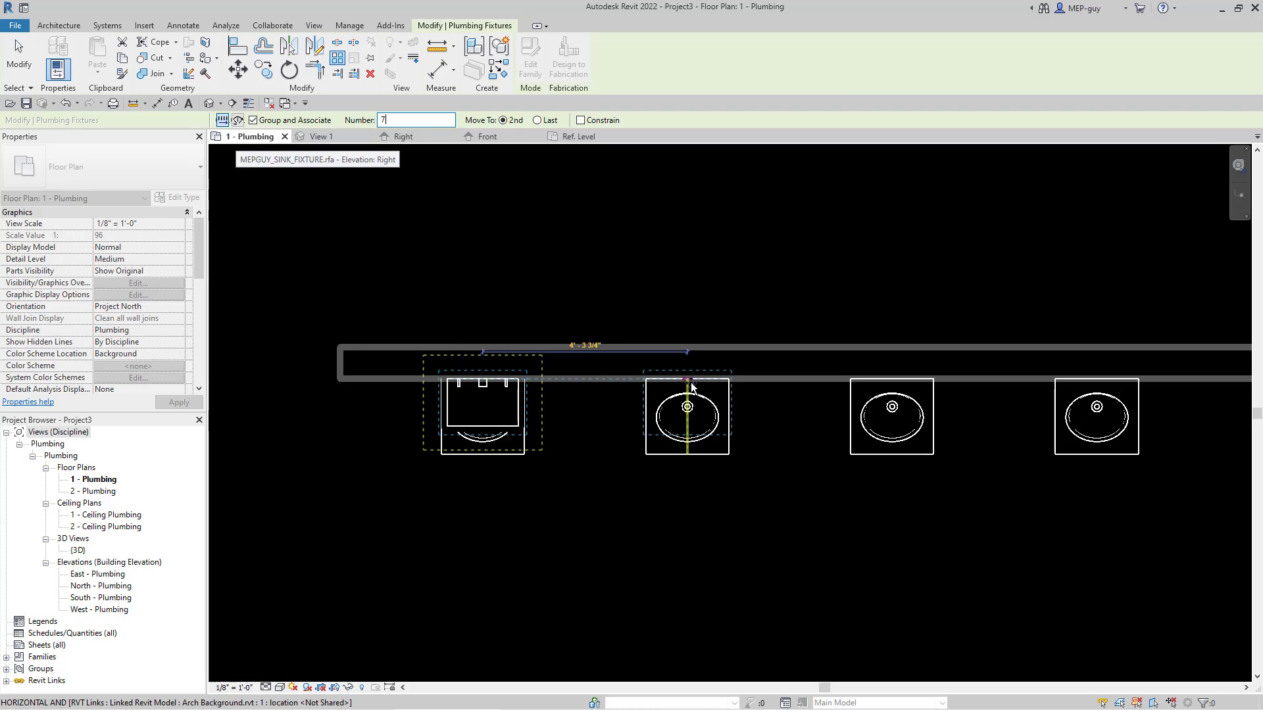
{"action": "left_click", "coordinate": [691, 386]}
{"action": "scroll", "coordinate": [536, 523], "scroll_direction": "down", "scroll_amount": 3}
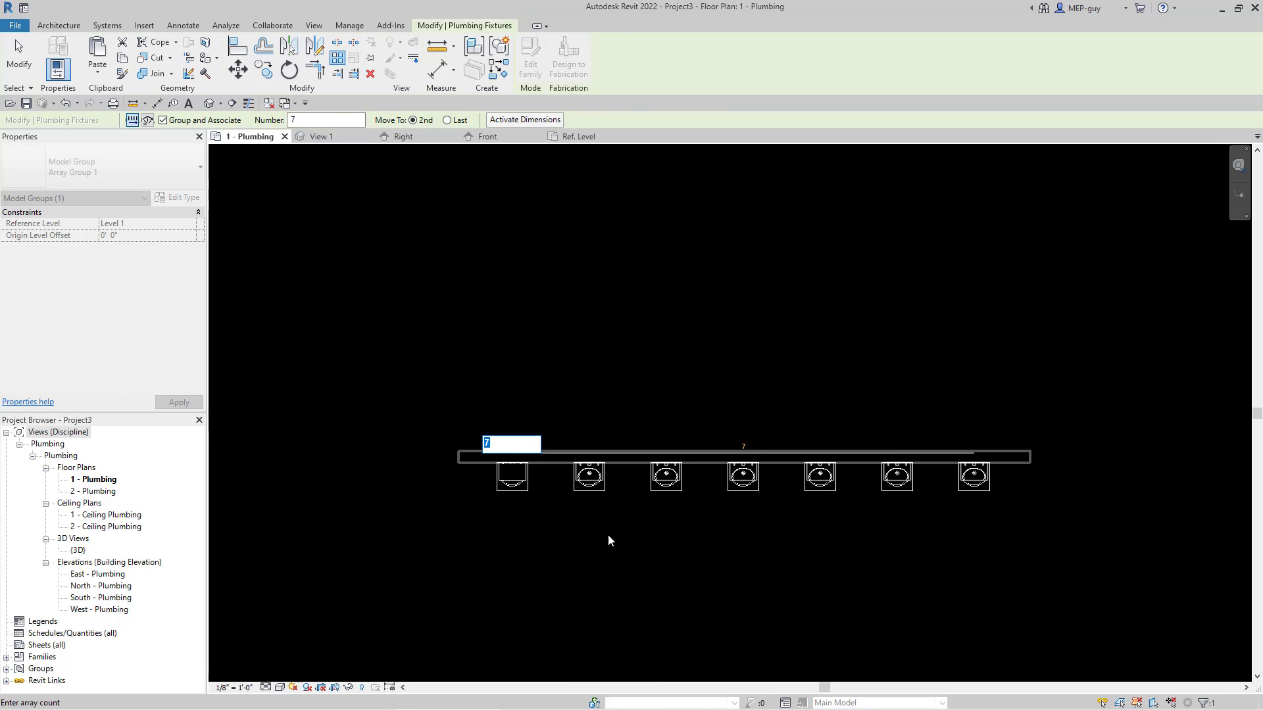
{"action": "key", "text": "Return"}
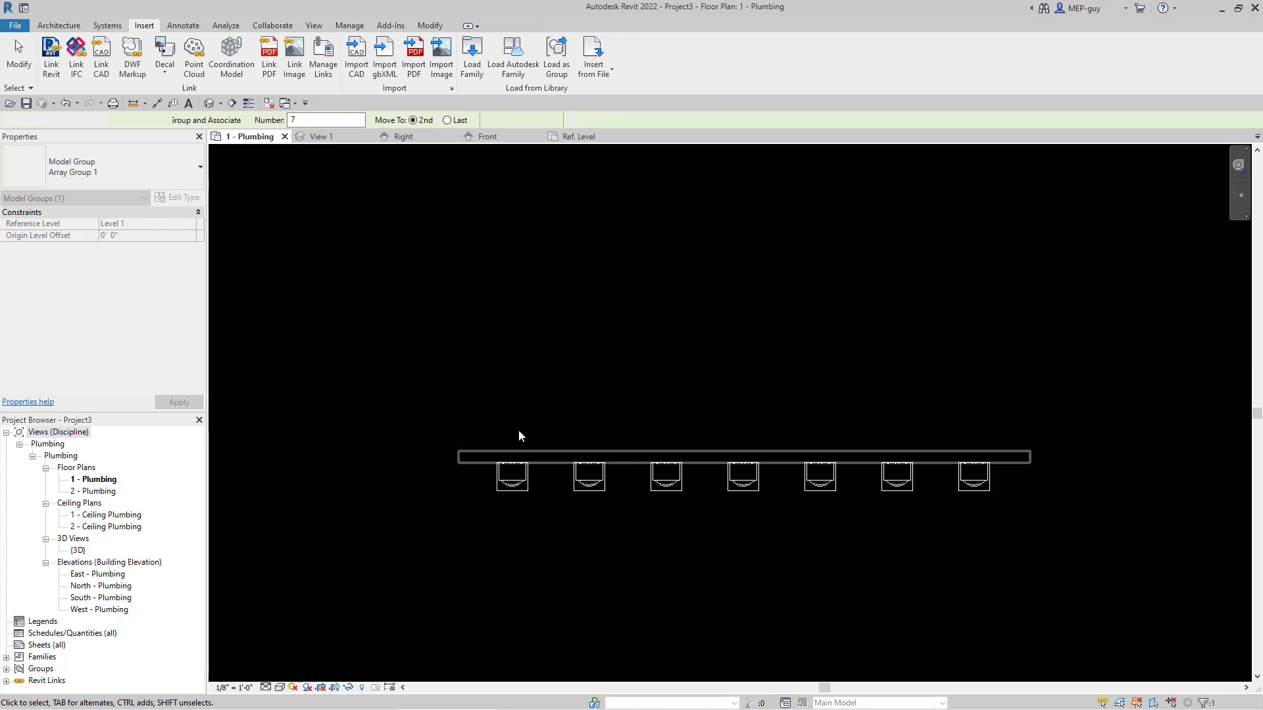
{"action": "key", "text": "Escape"}
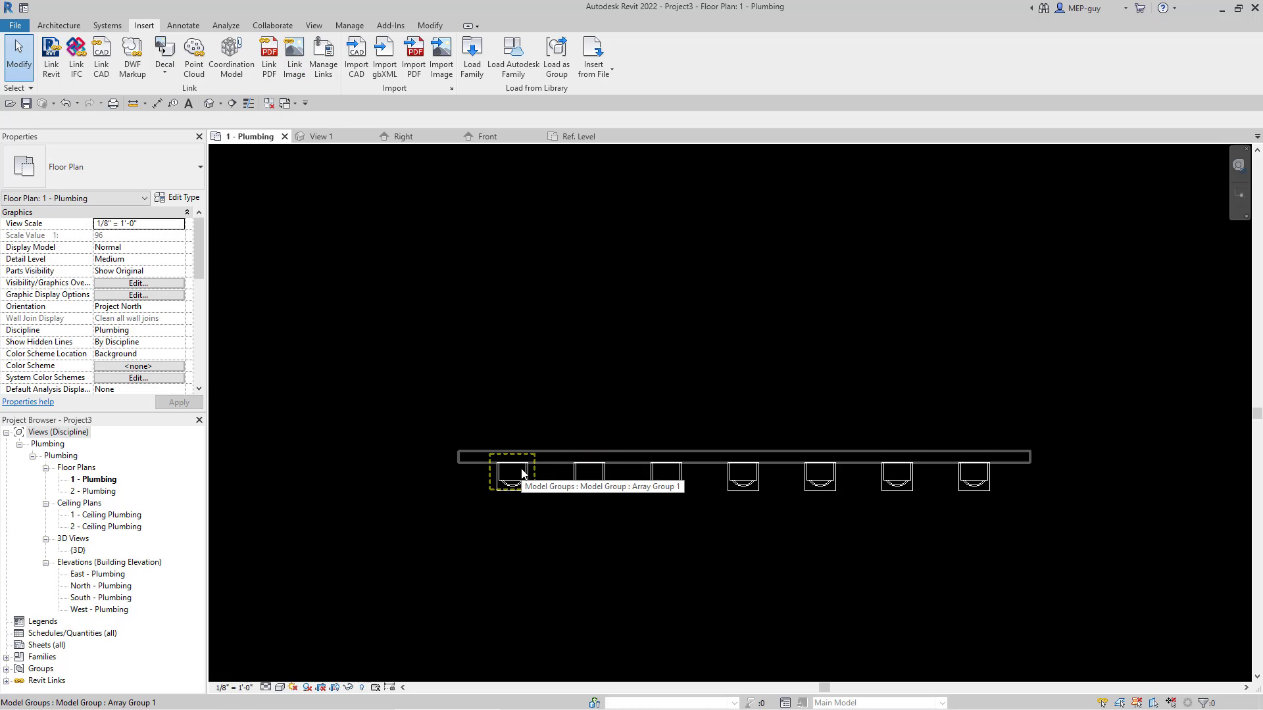
Step: Select all the arrayed sink groups and set the array count to 6
{"action": "key", "text": "Tab"}
{"action": "key", "text": "Tab"}
{"action": "key", "text": "Tab"}
{"action": "left_click_drag", "start_coordinate": [469, 423], "coordinate": [1030, 547]}
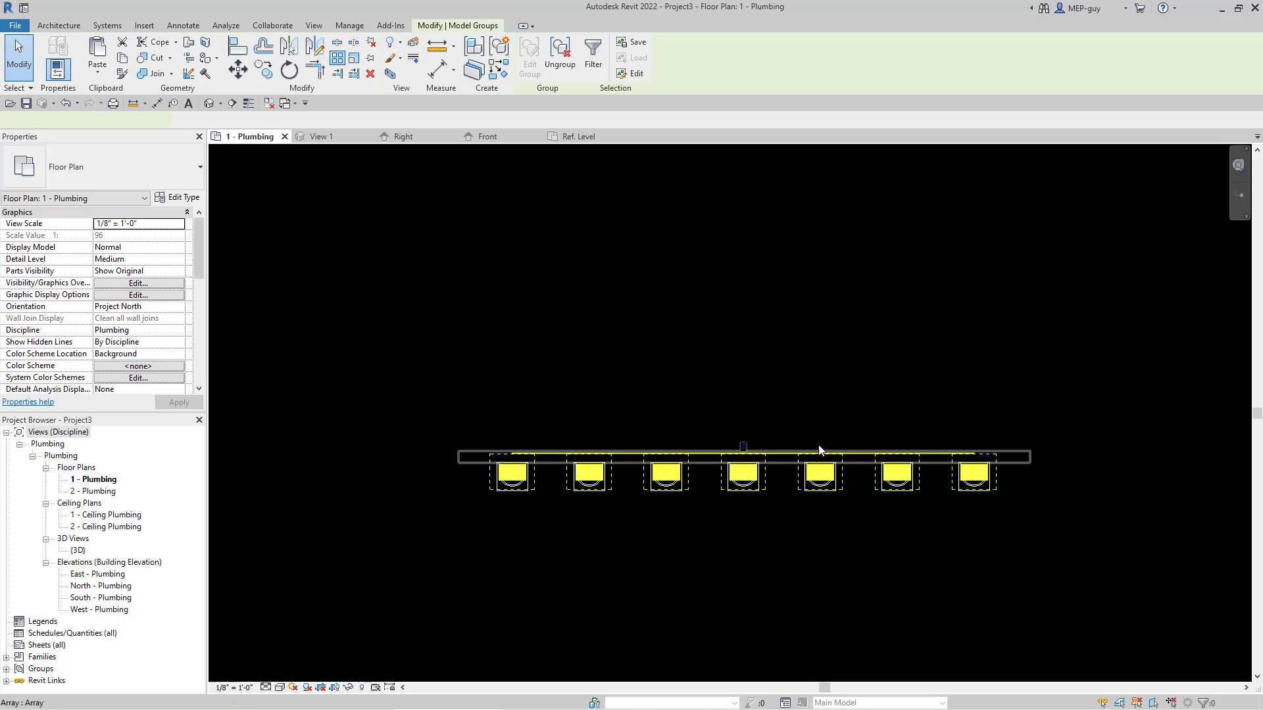
{"action": "scroll", "coordinate": [743, 451], "scroll_direction": "up", "scroll_amount": 3}
{"action": "left_click", "coordinate": [726, 439]}
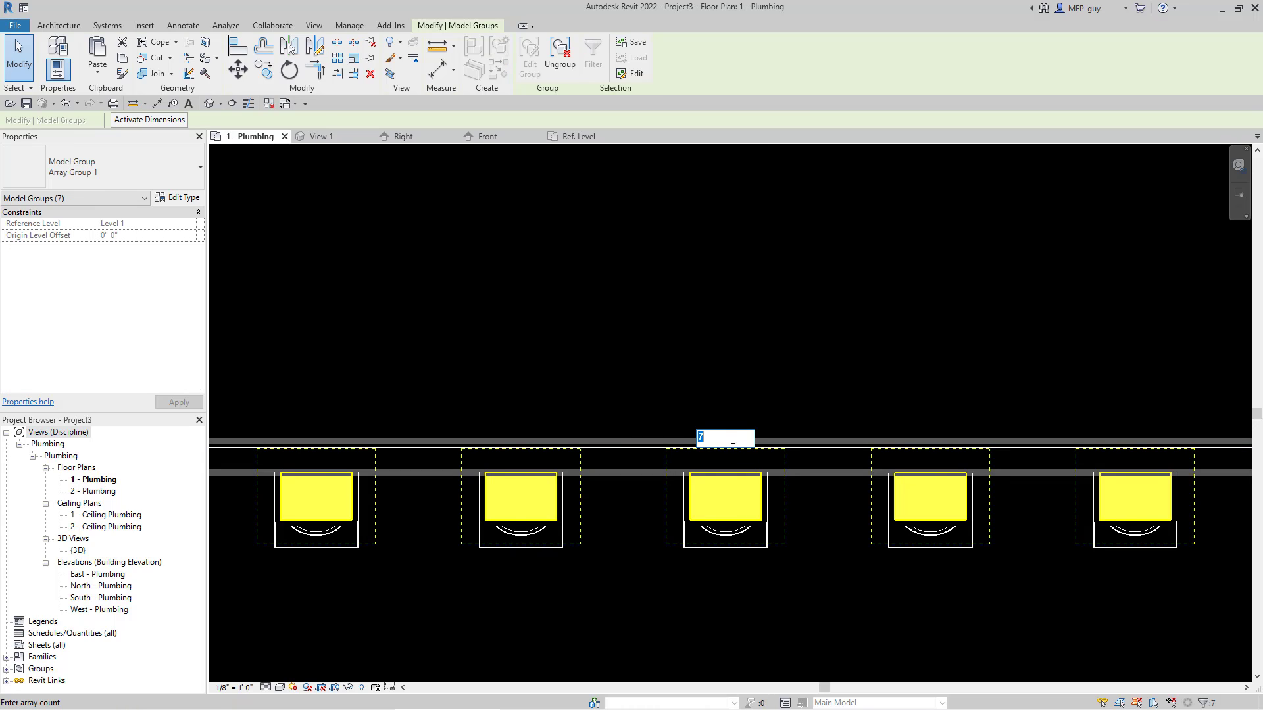
{"action": "key", "text": "Return"}
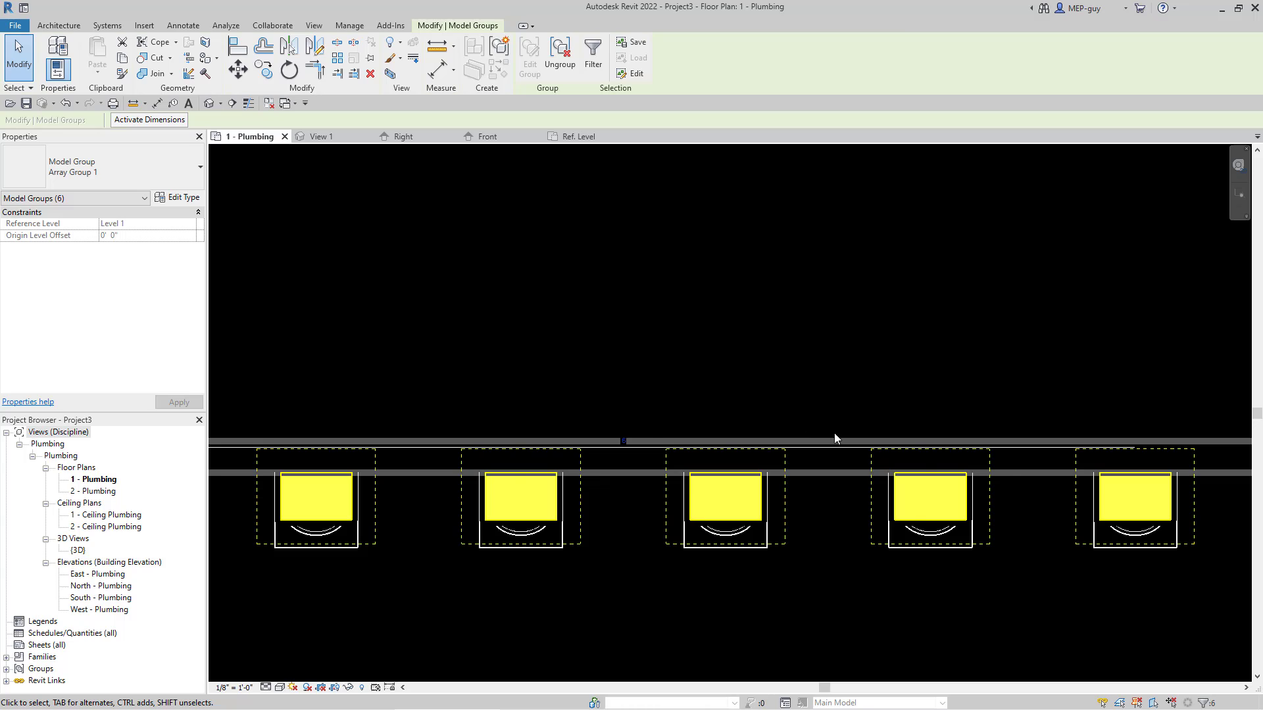
Step: Set the sink array count to 7
{"action": "scroll", "coordinate": [834, 433], "scroll_direction": "down", "scroll_amount": 2}
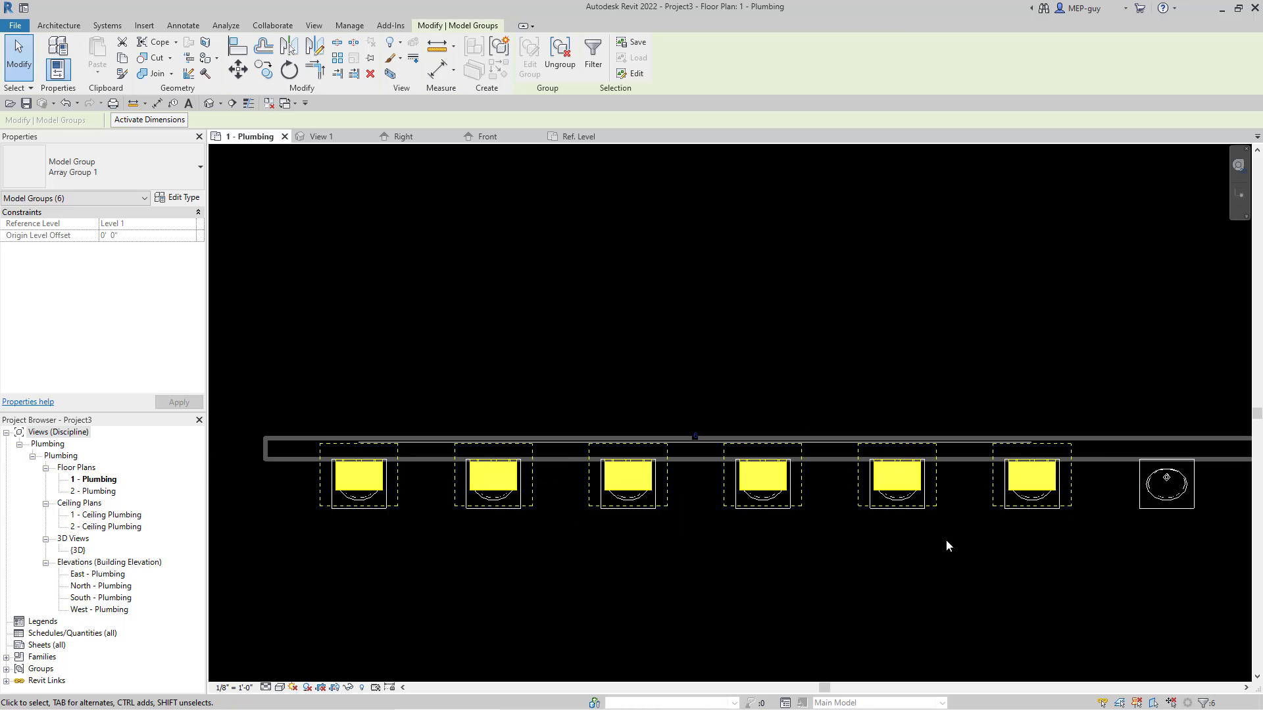
{"action": "left_click", "coordinate": [695, 436]}
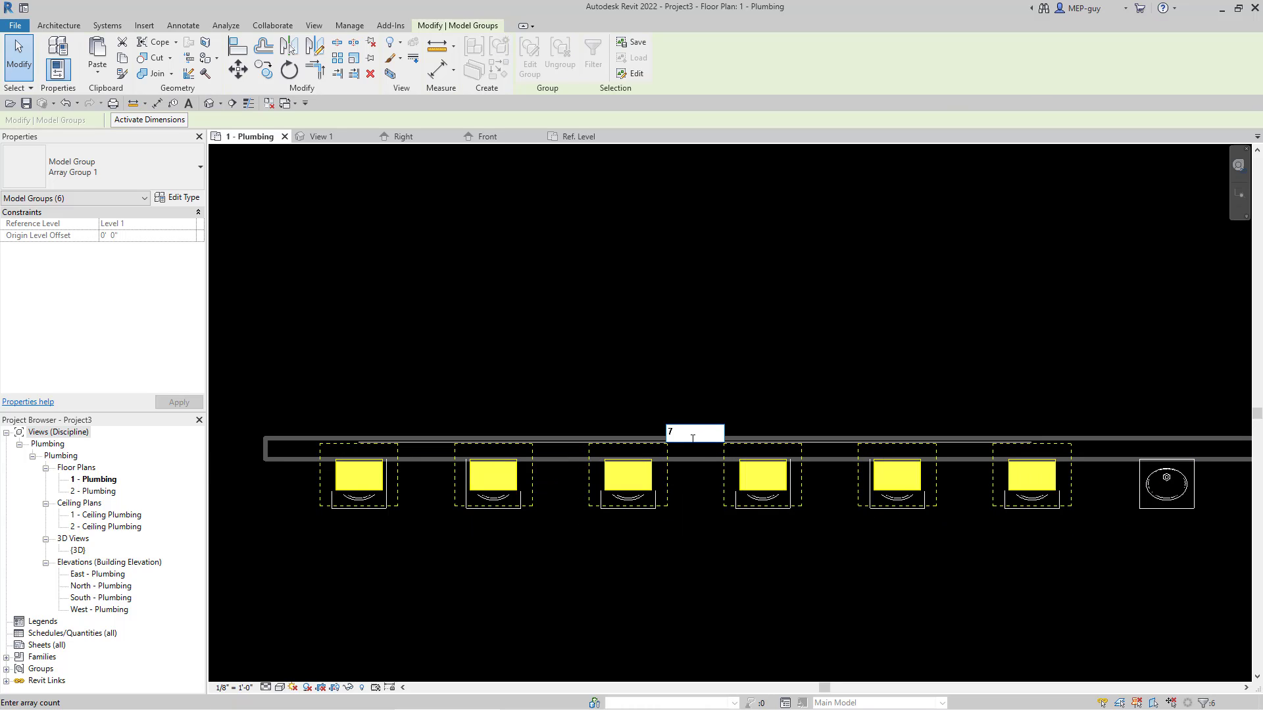
{"action": "type", "text": "7"}
{"action": "key", "text": "Return"}
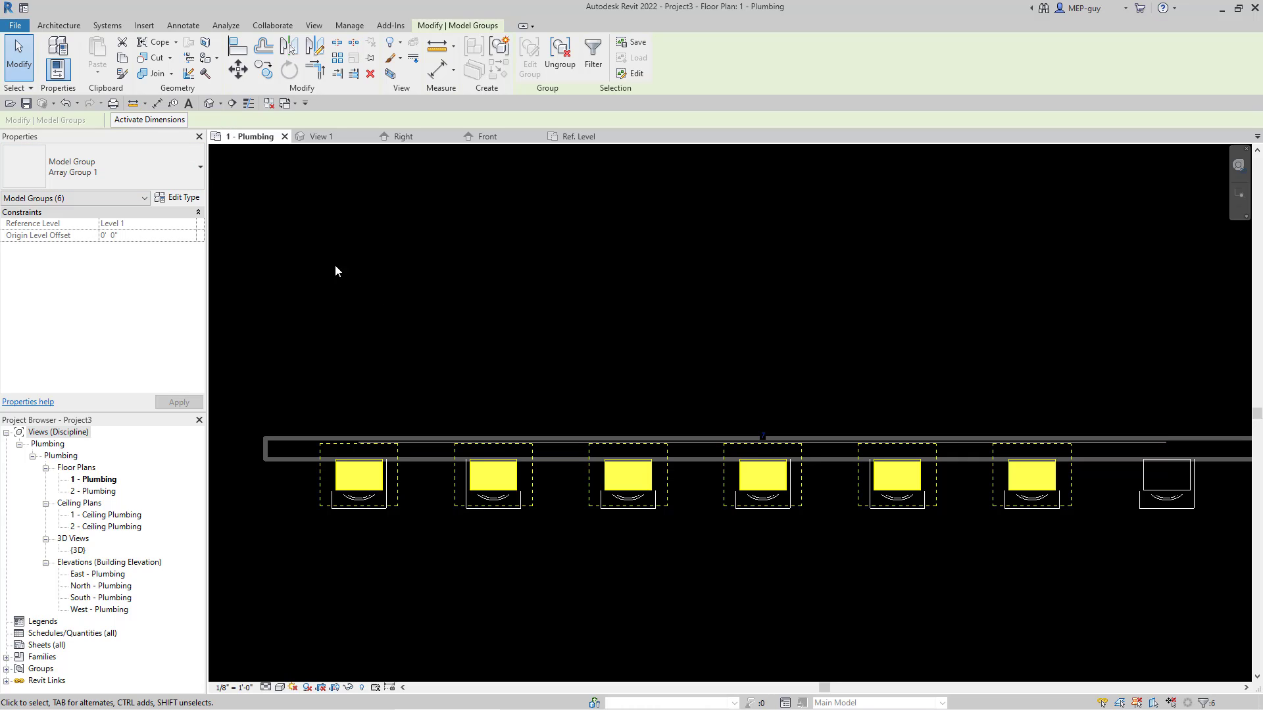
Step: Ungroup the selected sink array groups into individual fixtures and clear the selection
{"action": "scroll", "coordinate": [608, 526], "scroll_direction": "down", "scroll_amount": 1}
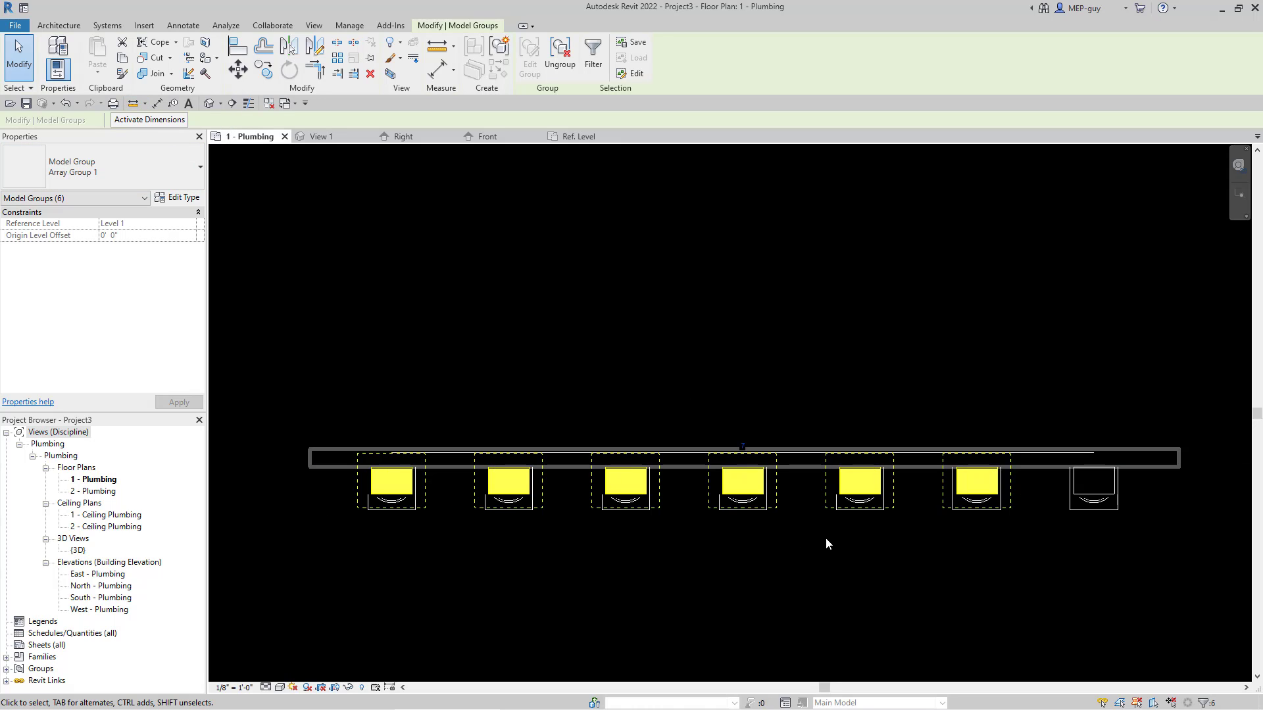
{"action": "left_click", "coordinate": [559, 57]}
{"action": "key", "text": "Escape"}
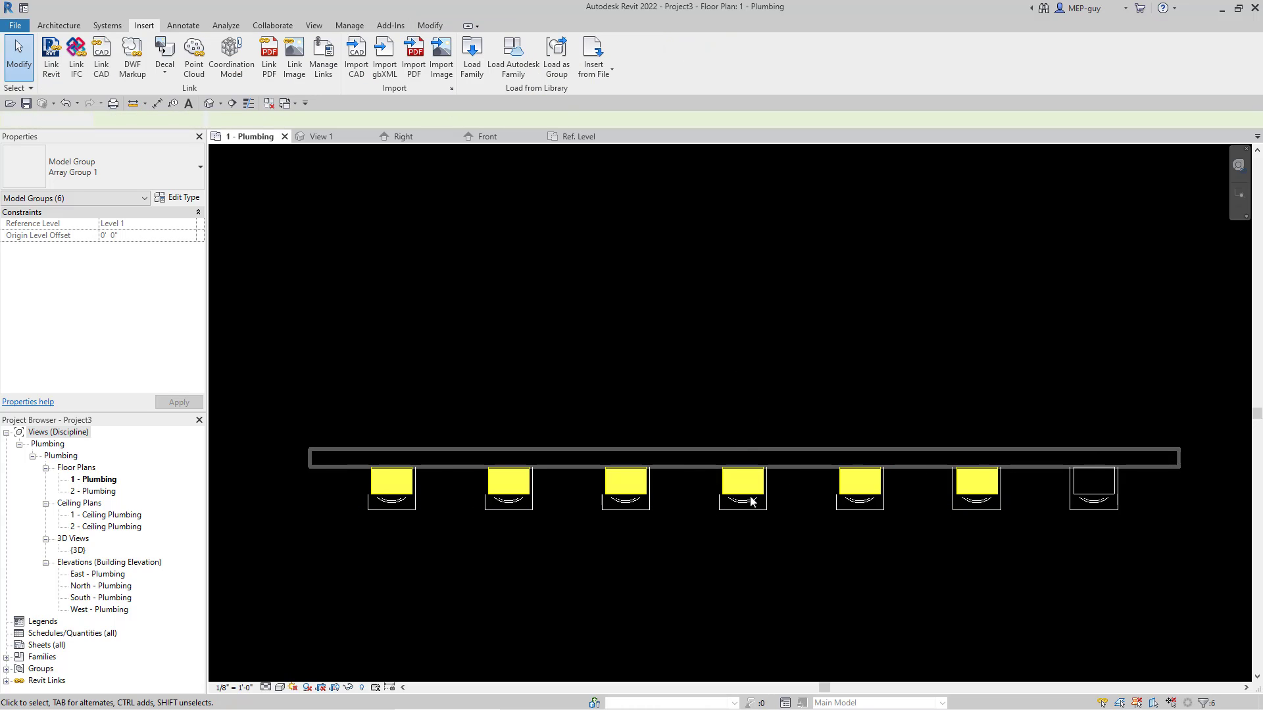
{"action": "left_click_drag", "start_coordinate": [340, 417], "coordinate": [452, 519]}
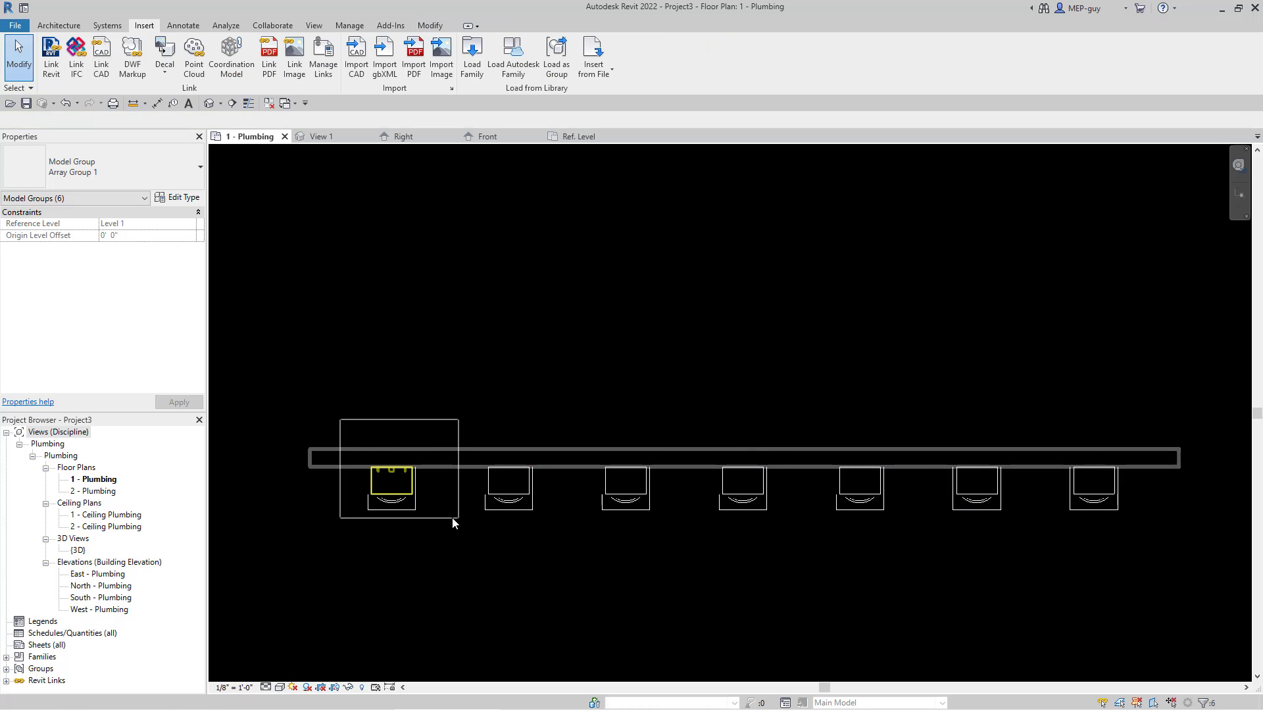
{"action": "left_click", "coordinate": [548, 608]}
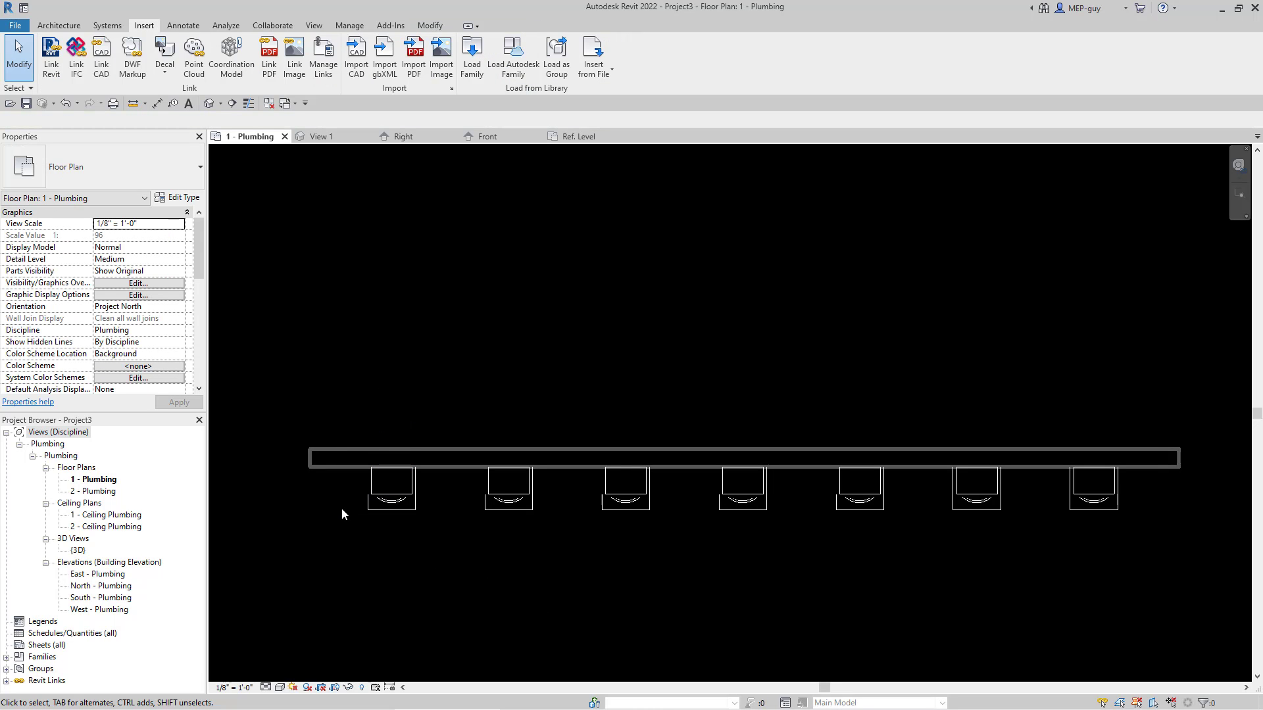
{"action": "scroll", "coordinate": [372, 487], "scroll_direction": "up", "scroll_amount": 4}
{"action": "scroll", "coordinate": [373, 475], "scroll_direction": "down", "scroll_amount": 4}
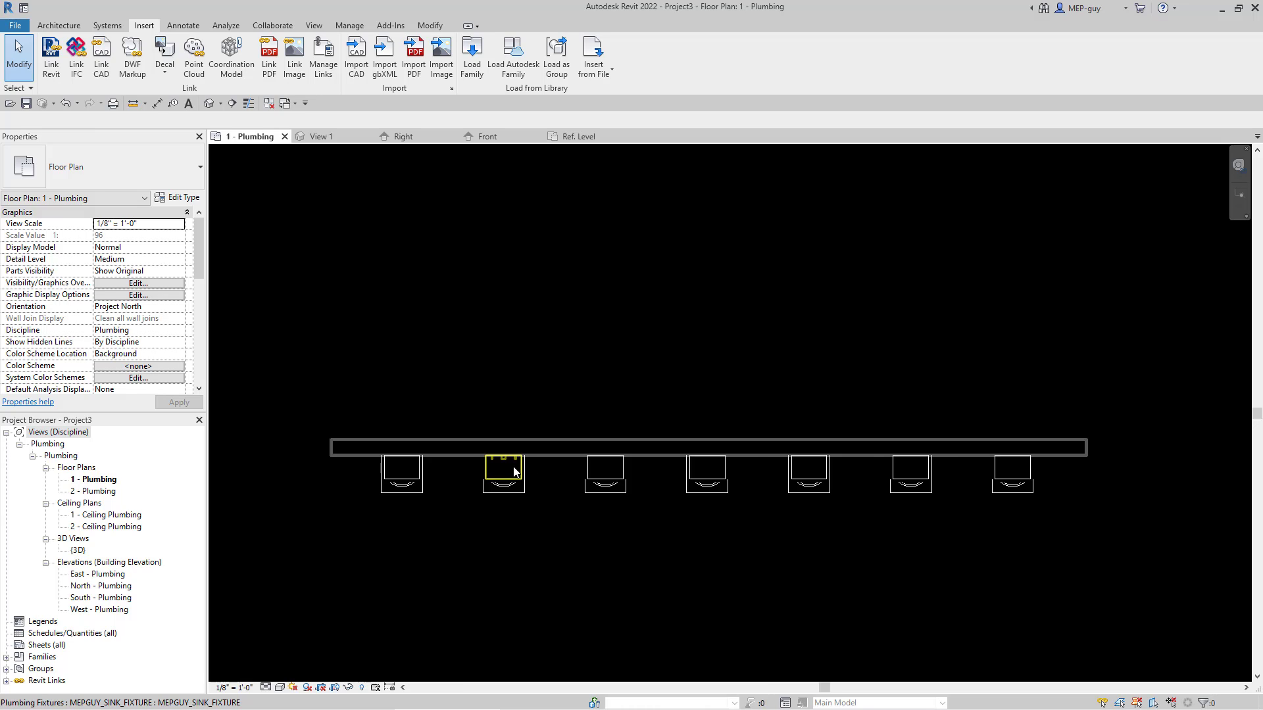
Step: Ungroup the last array group at the far end of the sink row and clear the selection
{"action": "scroll", "coordinate": [508, 467], "scroll_direction": "up", "scroll_amount": 1}
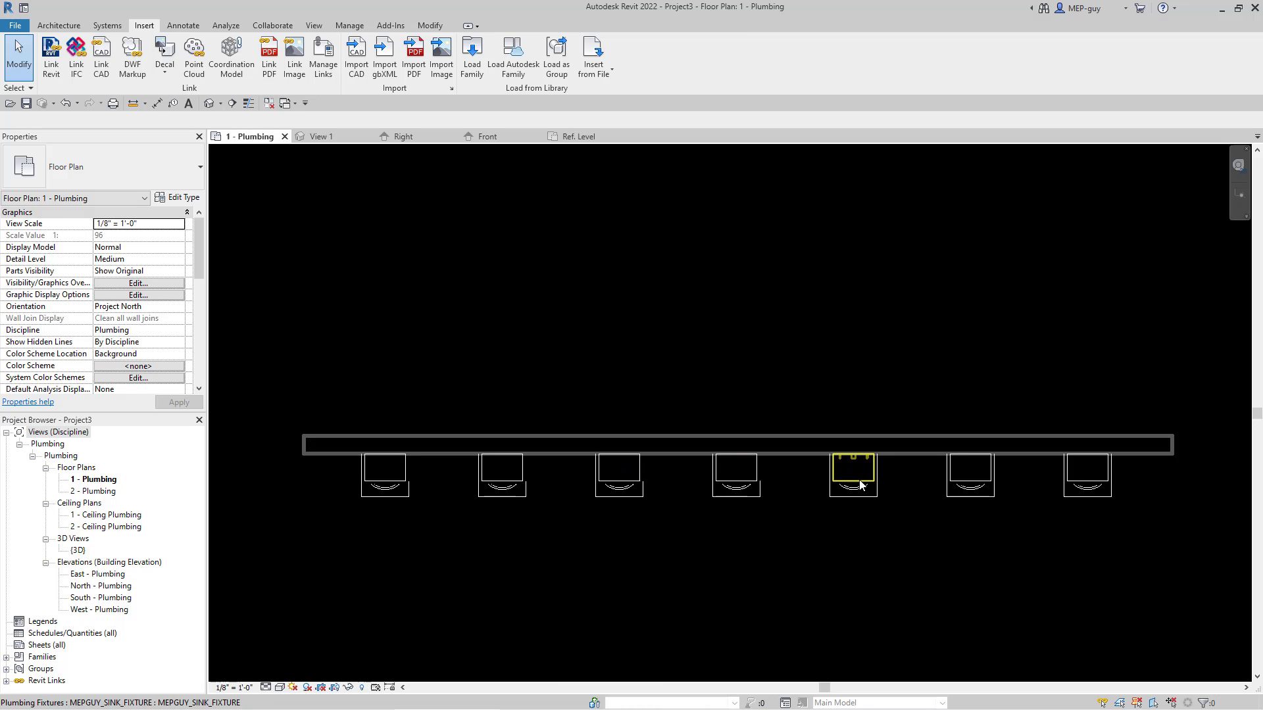
{"action": "left_click", "coordinate": [1106, 476]}
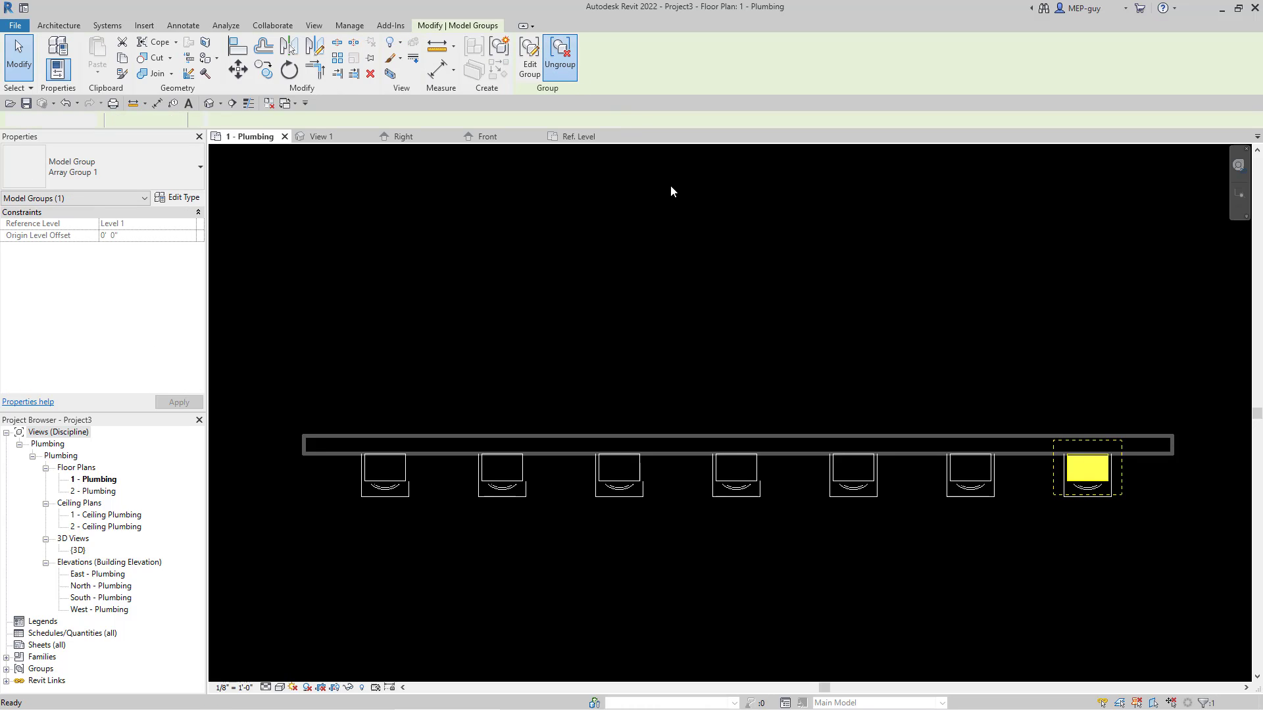
{"action": "key", "text": "u"}
{"action": "key", "text": "g"}
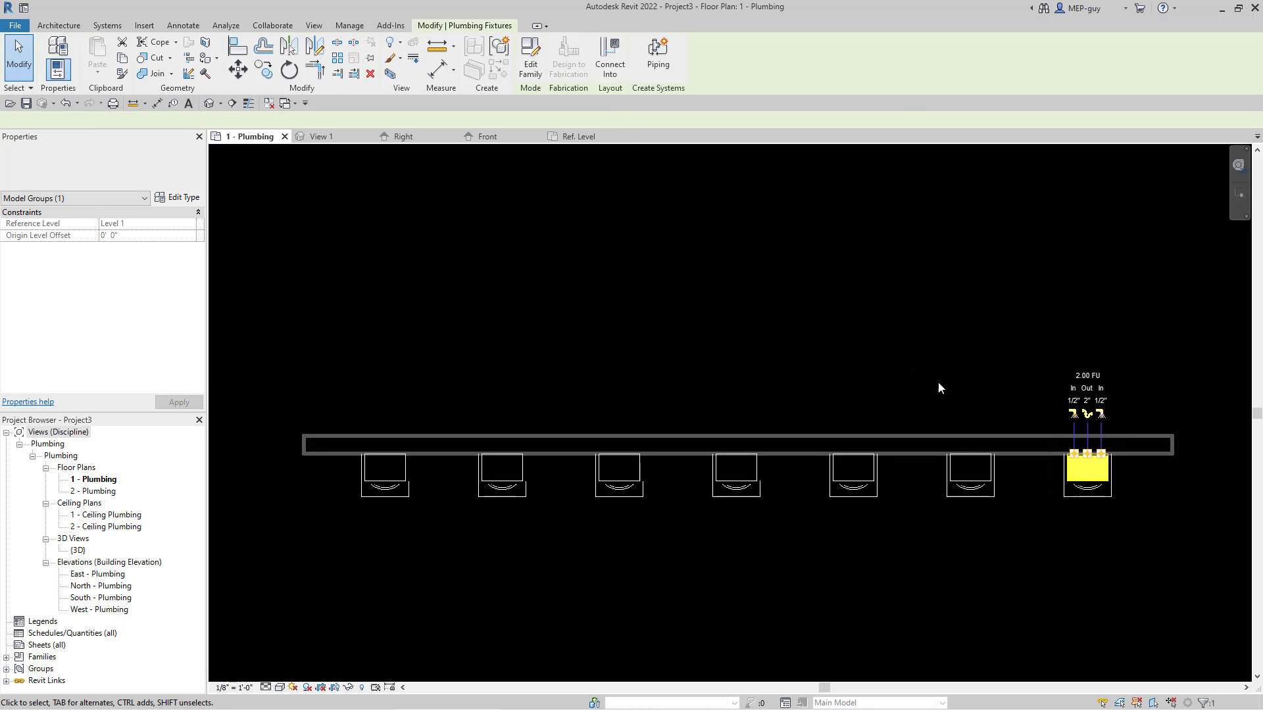
{"action": "left_click", "coordinate": [938, 381]}
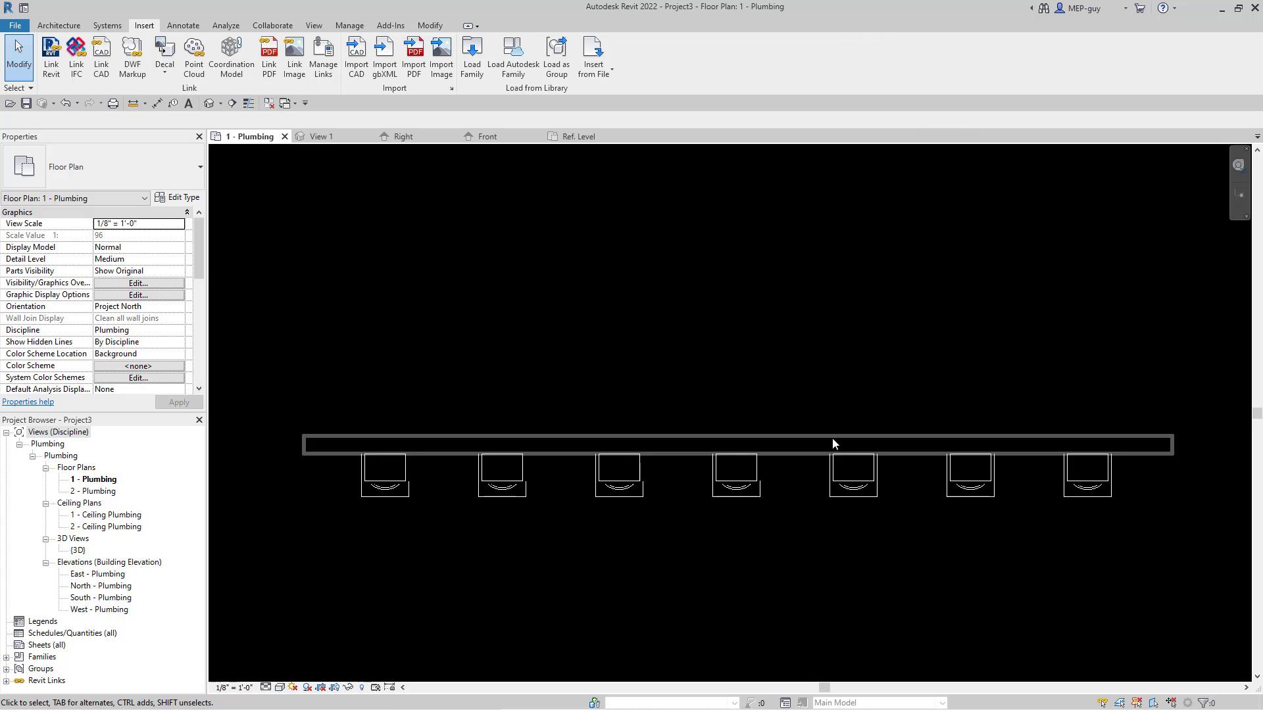
Step: Isolate all seven sink fixtures in a 3D selection box view and extend its section box outward behind the wall
{"action": "scroll", "coordinate": [680, 589], "scroll_direction": "down", "scroll_amount": 1}
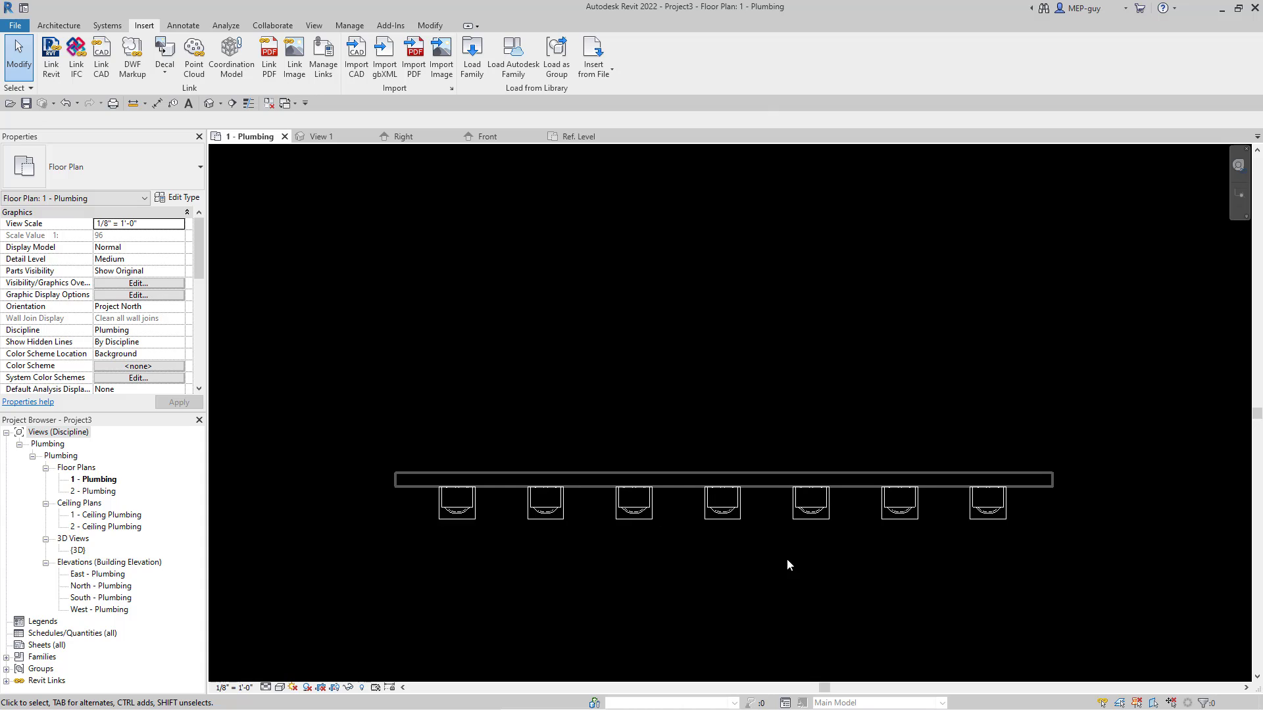
{"action": "scroll", "coordinate": [854, 546], "scroll_direction": "up", "scroll_amount": 1}
{"action": "scroll", "coordinate": [871, 523], "scroll_direction": "down", "scroll_amount": 1}
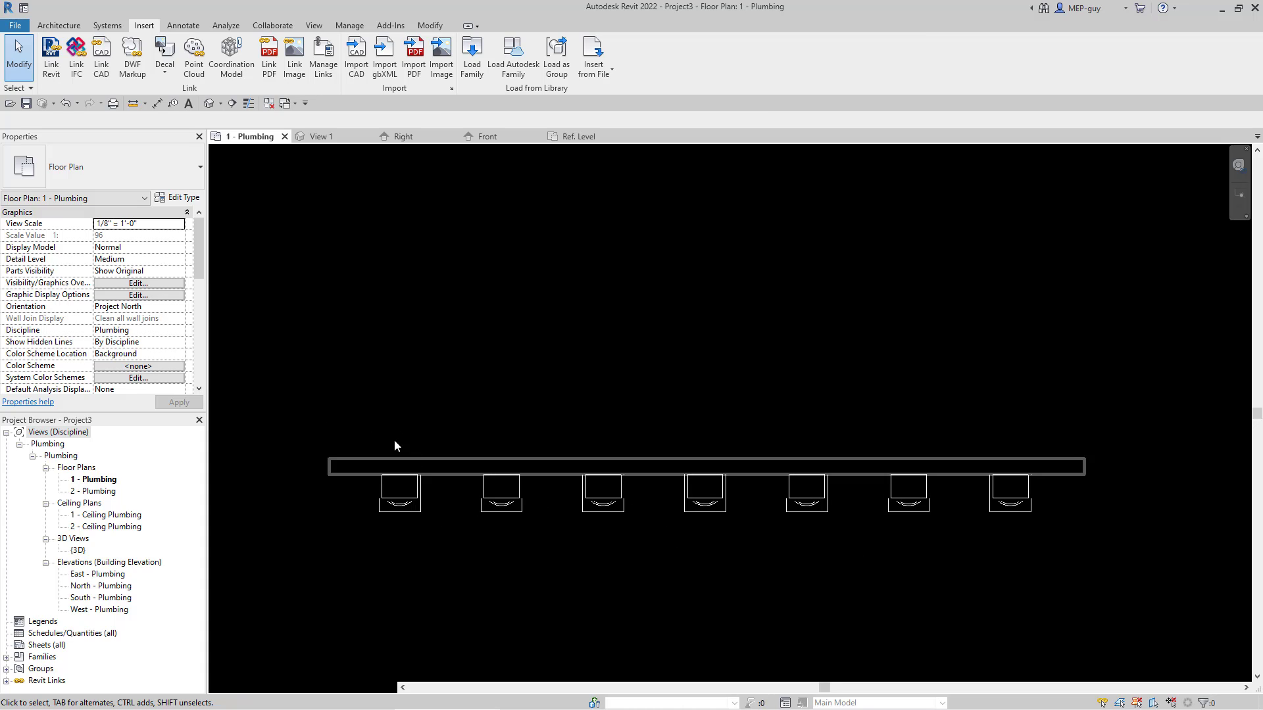
{"action": "left_click_drag", "start_coordinate": [437, 476], "coordinate": [1079, 554]}
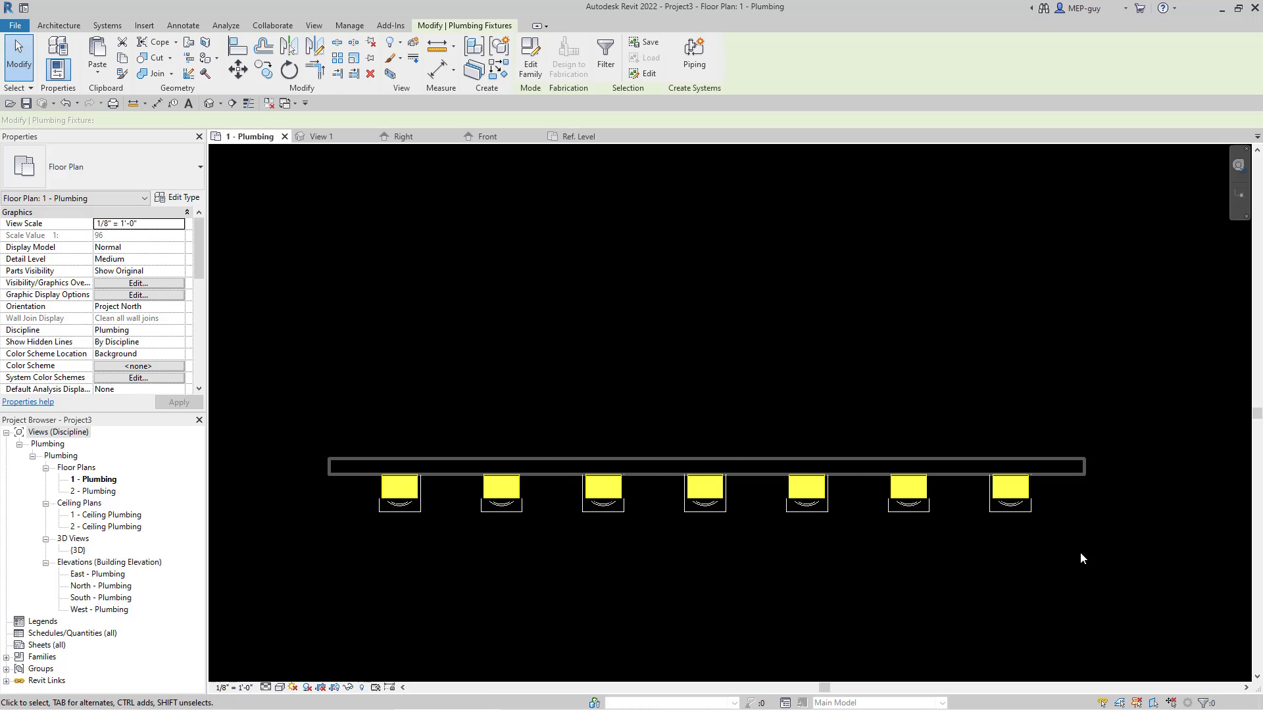
{"action": "left_click", "coordinate": [390, 74]}
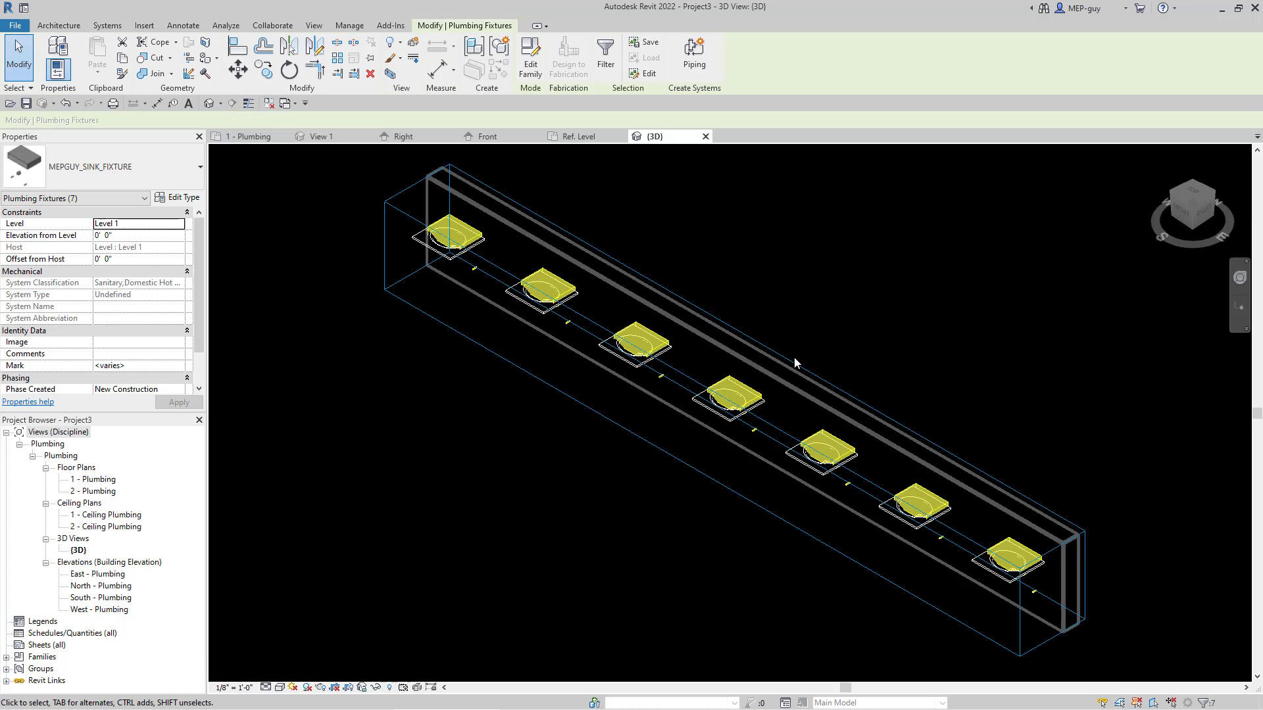
{"action": "left_click", "coordinate": [797, 363]}
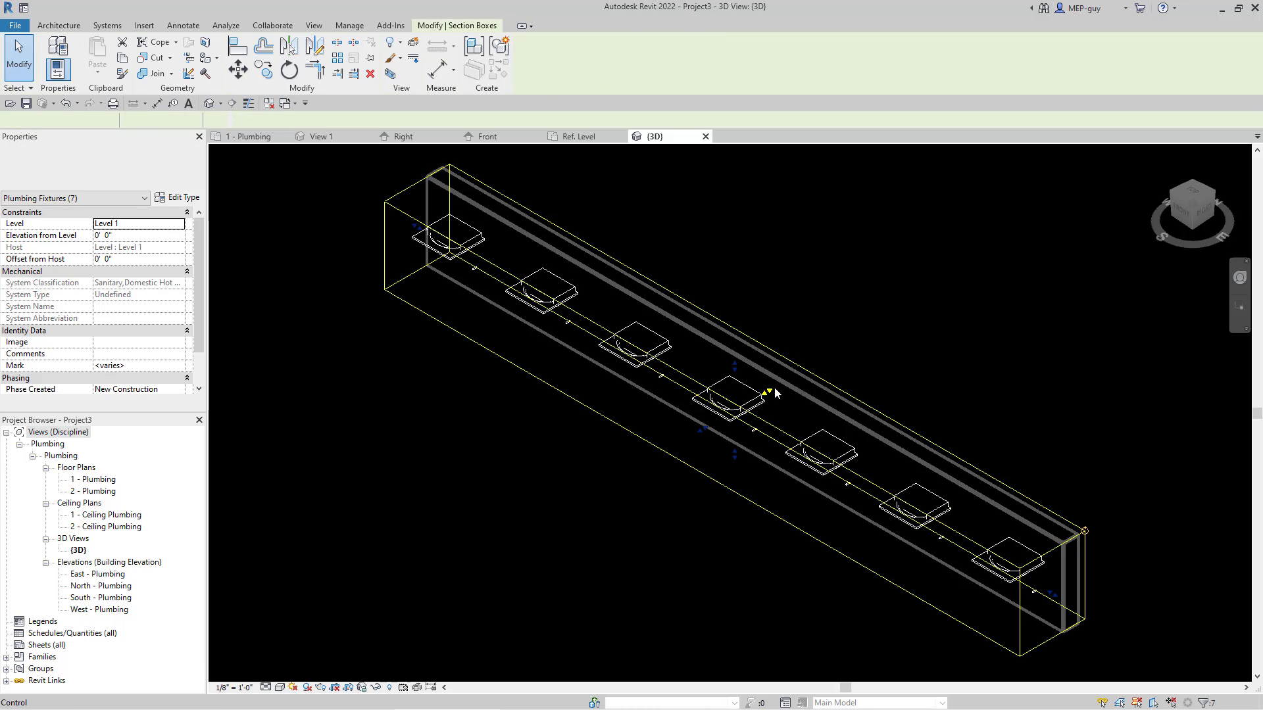
{"action": "left_click", "coordinate": [949, 294]}
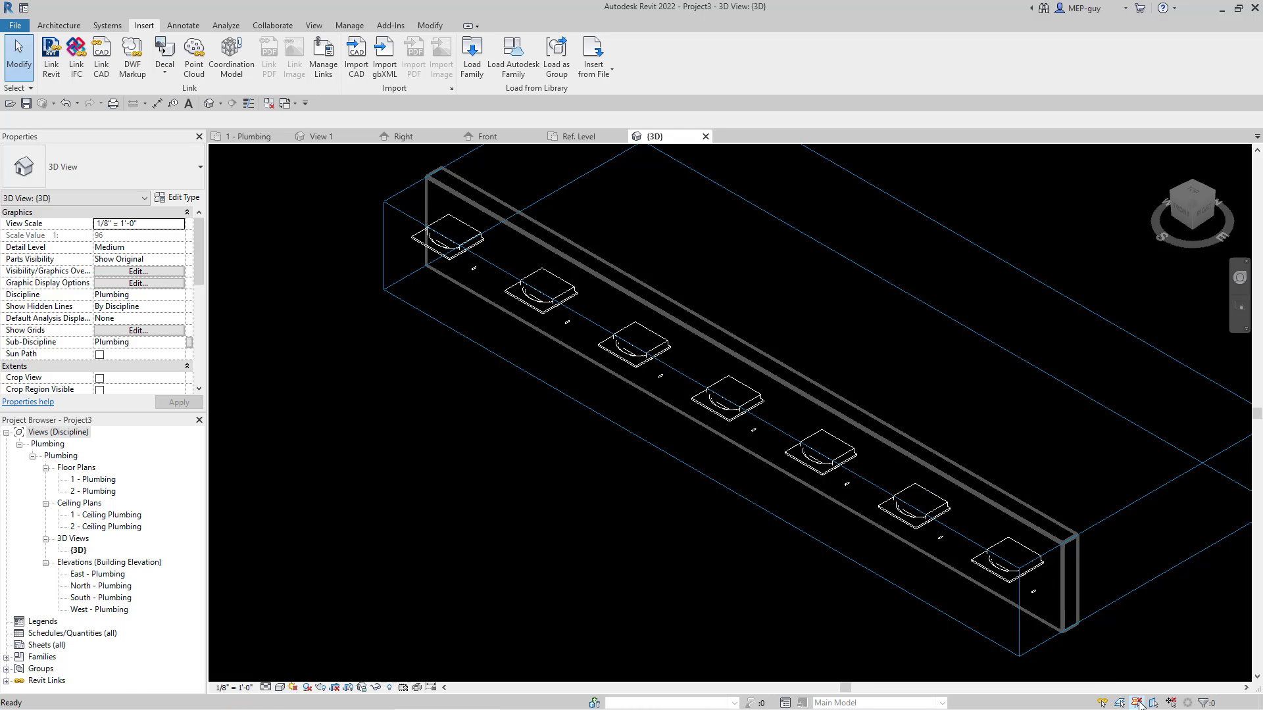
Step: Hide the linked Revit model's category in the 3D view
{"action": "left_click", "coordinate": [936, 472]}
{"action": "right_click", "coordinate": [937, 472]}
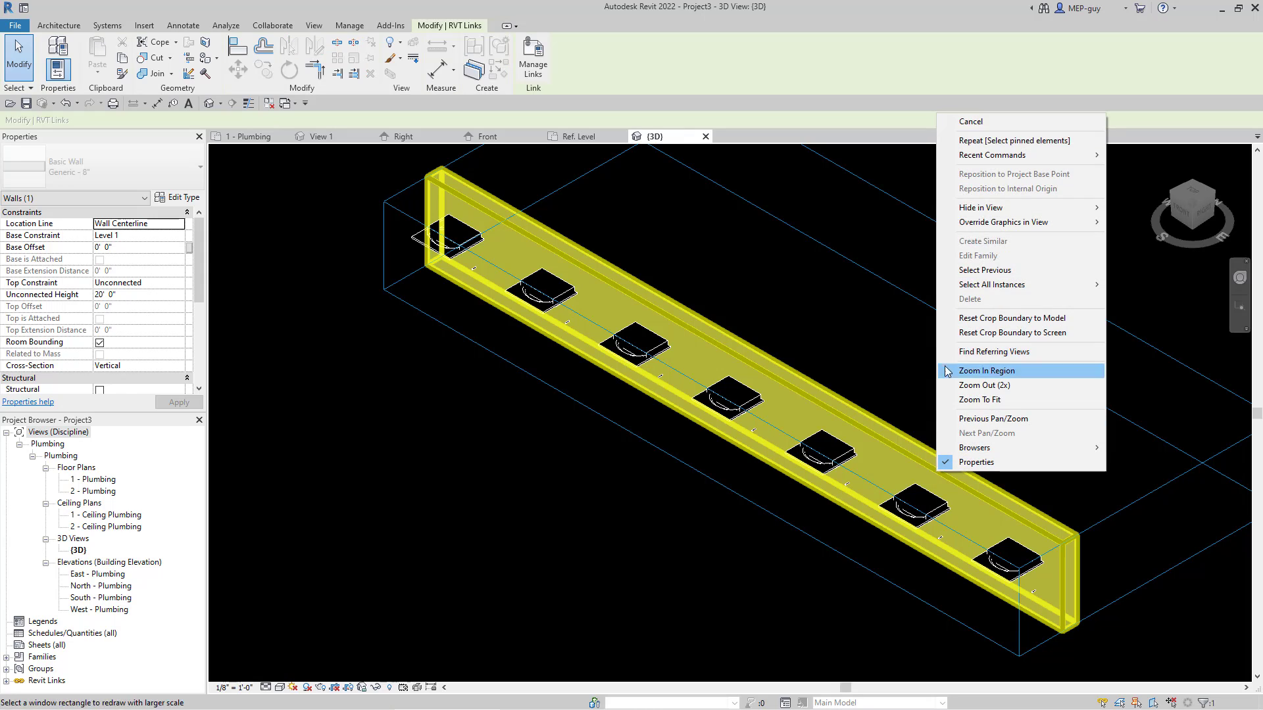
{"action": "mouse_move", "coordinate": [1013, 210]}
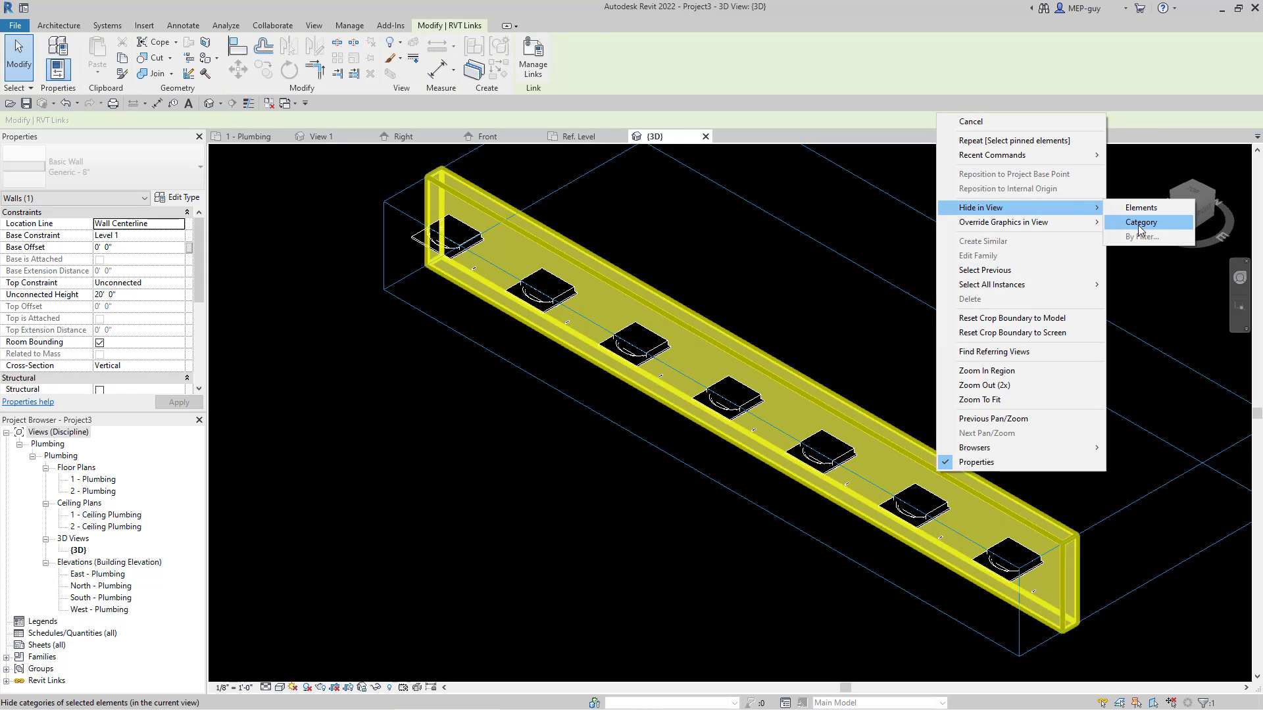
{"action": "left_click", "coordinate": [1140, 223]}
Step: Extend the bottom of the 3D section box down below Level 1
{"action": "middle_click_drag", "start_coordinate": [1050, 527], "coordinate": [698, 427], "text": "shift"}
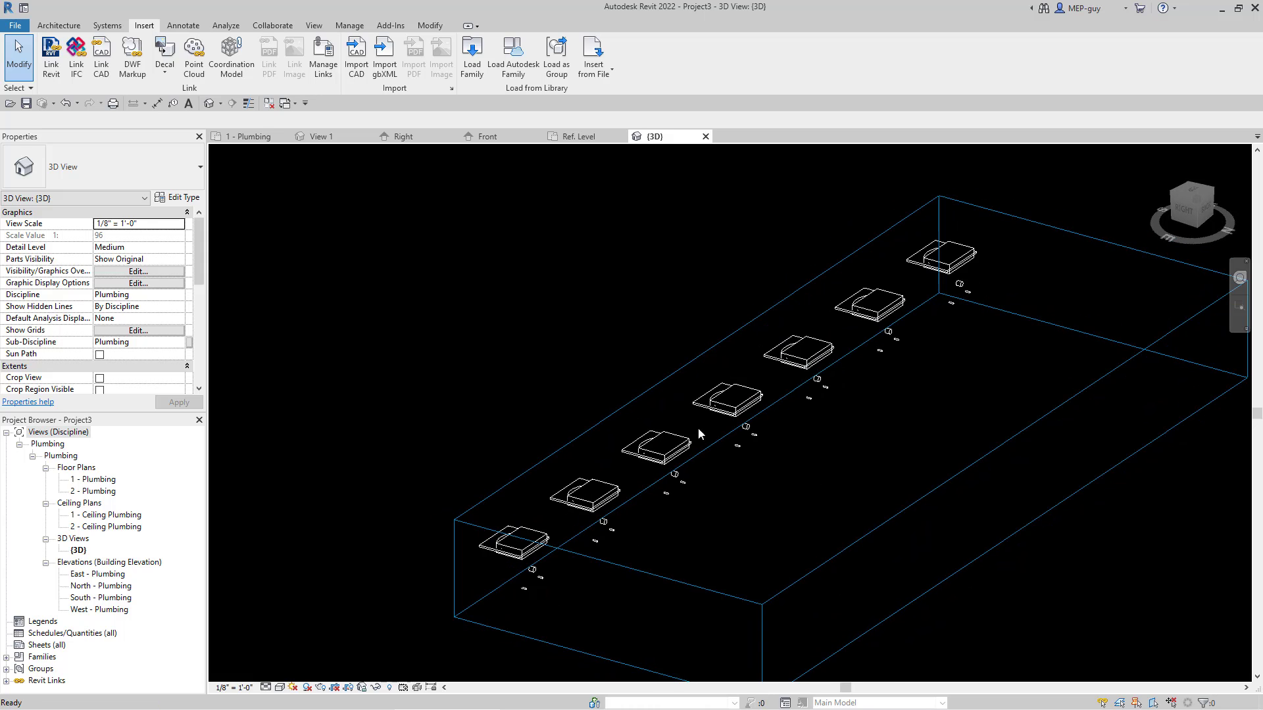
{"action": "left_click", "coordinate": [890, 440]}
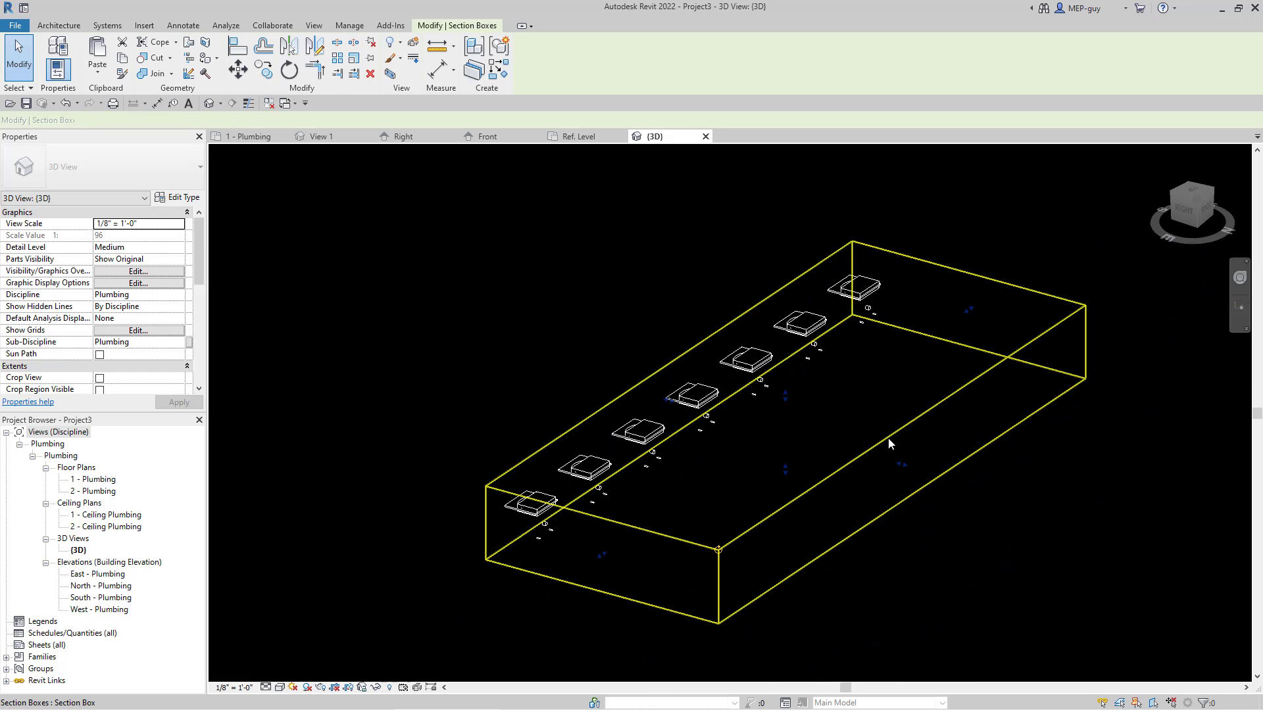
{"action": "left_click_drag", "start_coordinate": [788, 475], "coordinate": [883, 472]}
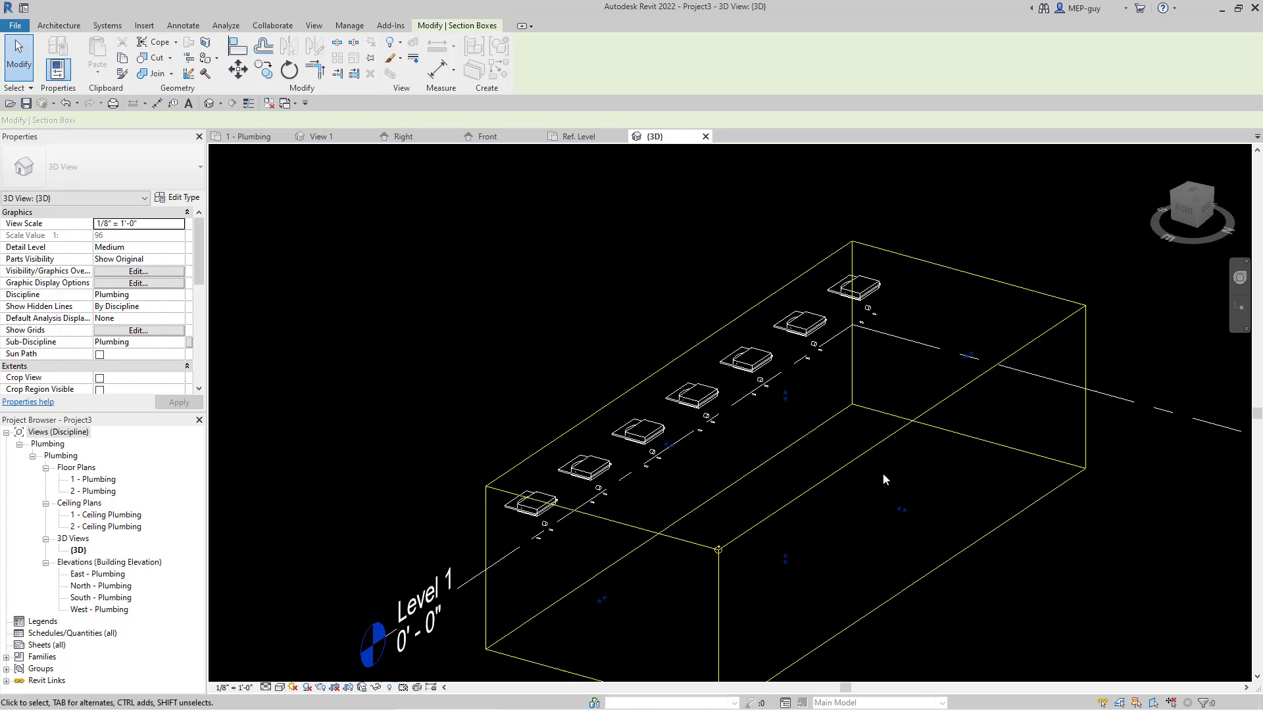
Step: Hide the section box and level categories in the 3D view
{"action": "left_click", "coordinate": [903, 427]}
{"action": "right_click", "coordinate": [903, 426]}
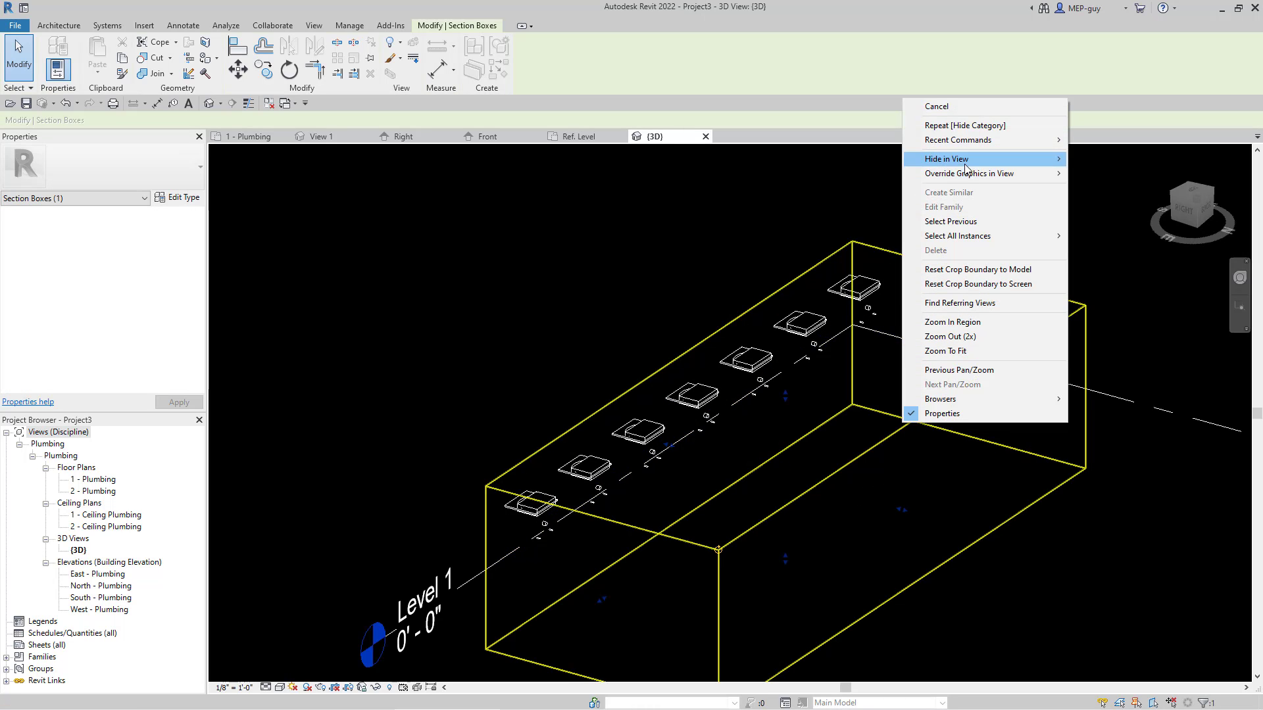
{"action": "mouse_move", "coordinate": [1030, 159]}
{"action": "left_click", "coordinate": [1100, 176]}
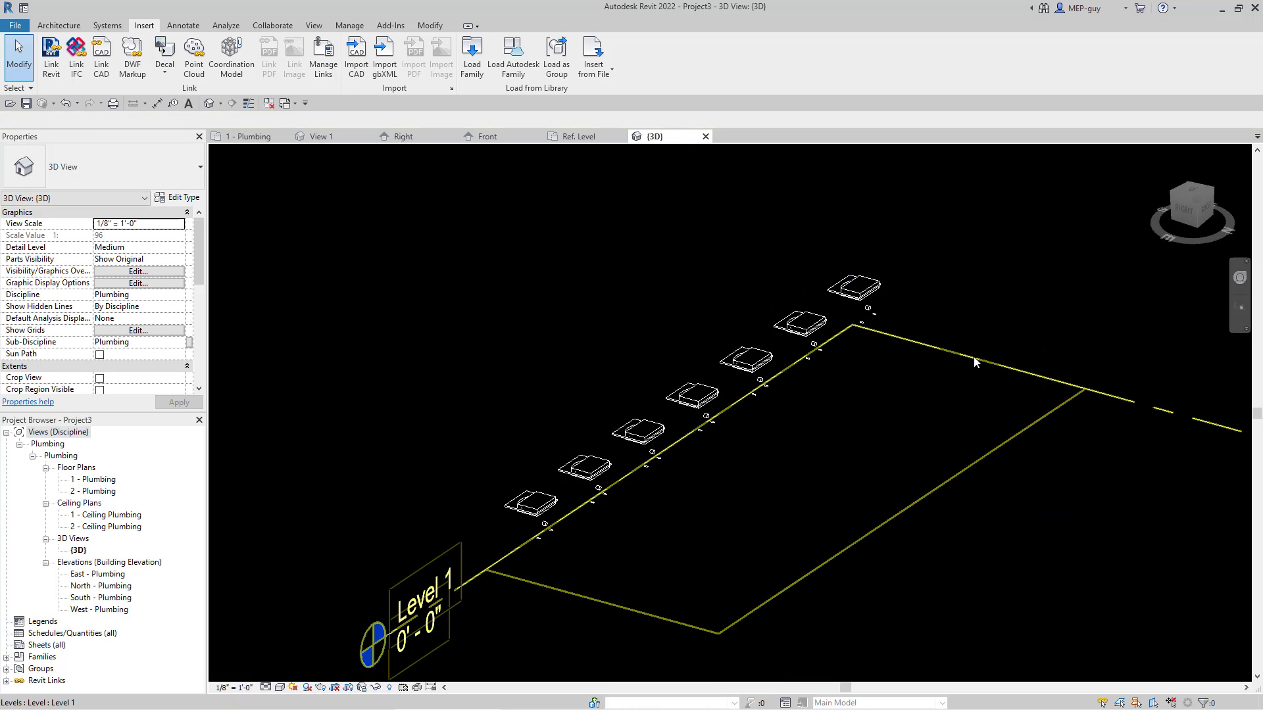
{"action": "left_click", "coordinate": [974, 359]}
{"action": "right_click", "coordinate": [975, 359]}
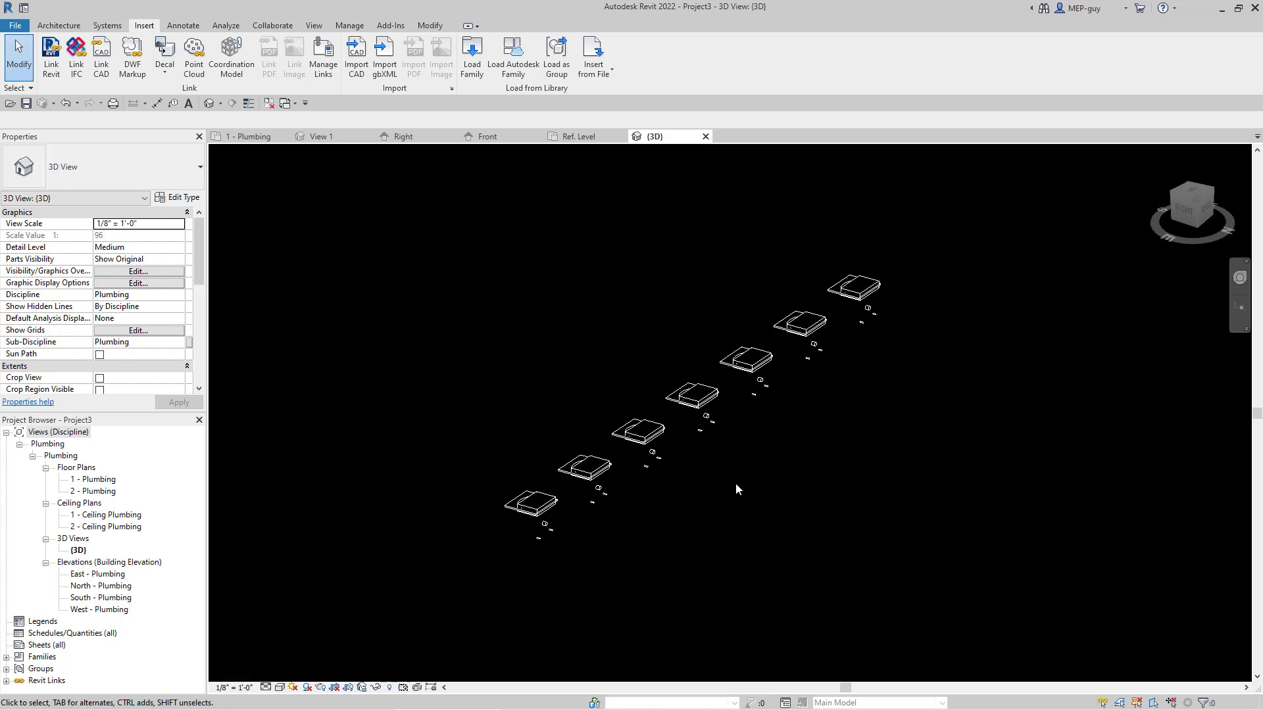
Step: Create a Sanitary piping system from all seven sink fixtures
{"action": "left_click_drag", "start_coordinate": [429, 189], "coordinate": [1008, 584]}
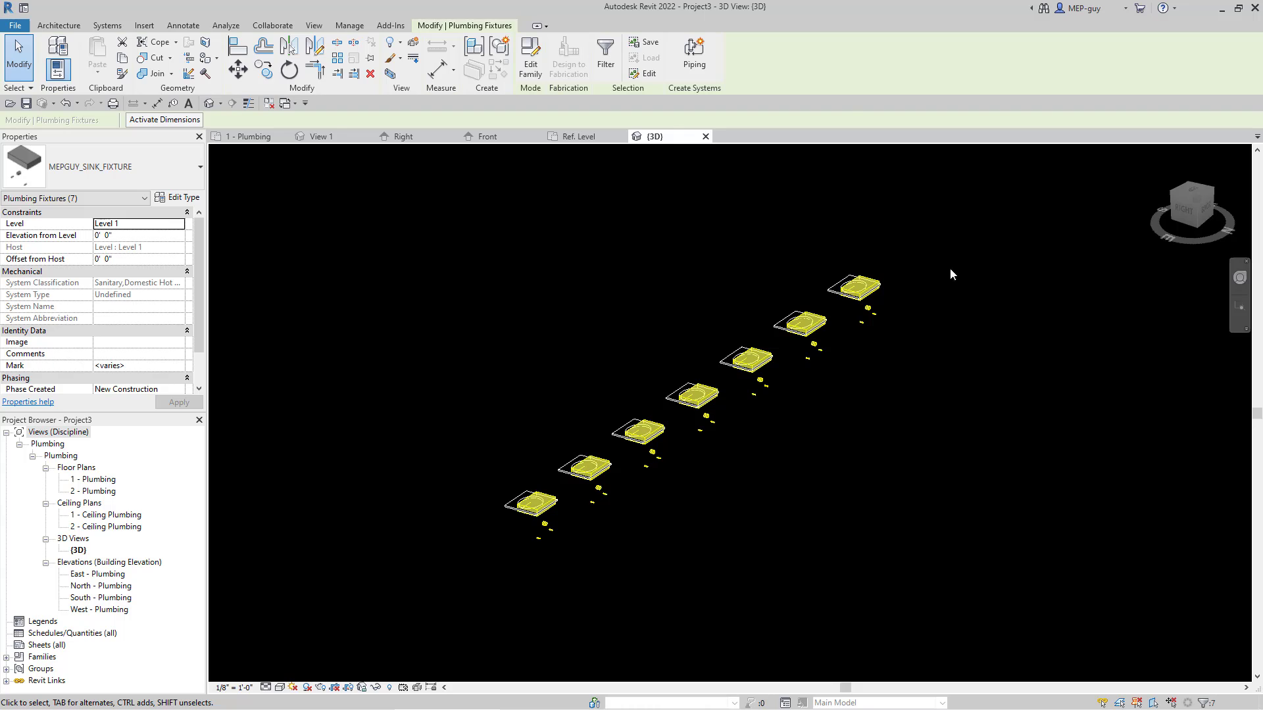
{"action": "left_click", "coordinate": [694, 56]}
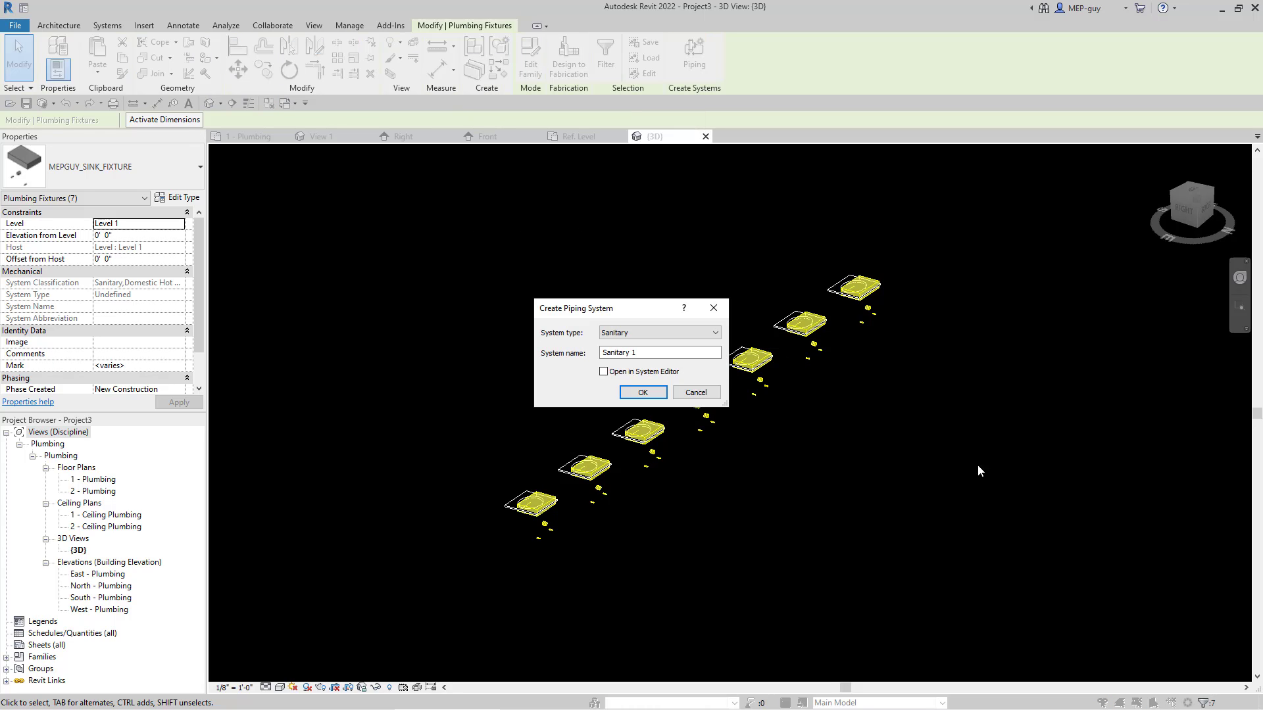
{"action": "left_click", "coordinate": [653, 394]}
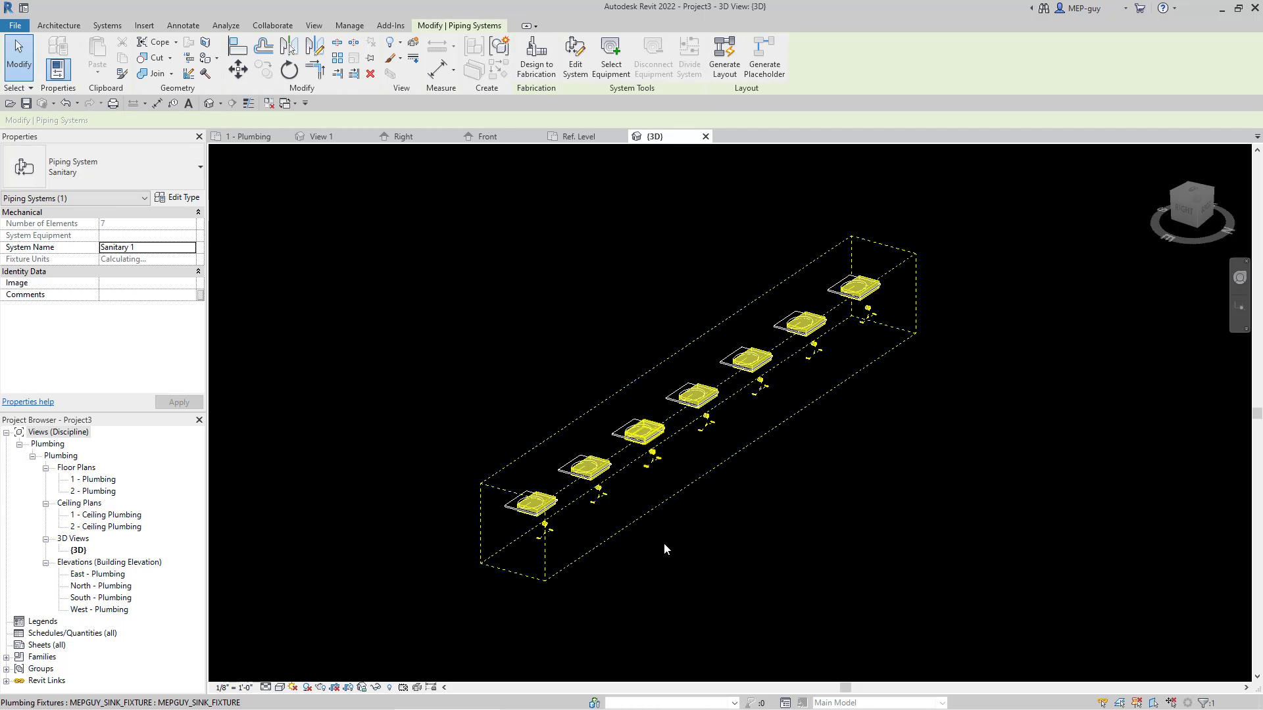
Step: Generate a pipe layout for the sanitary system and set both the main and branch offsets to 2' 0" in the conversion settings
{"action": "left_click", "coordinate": [728, 64]}
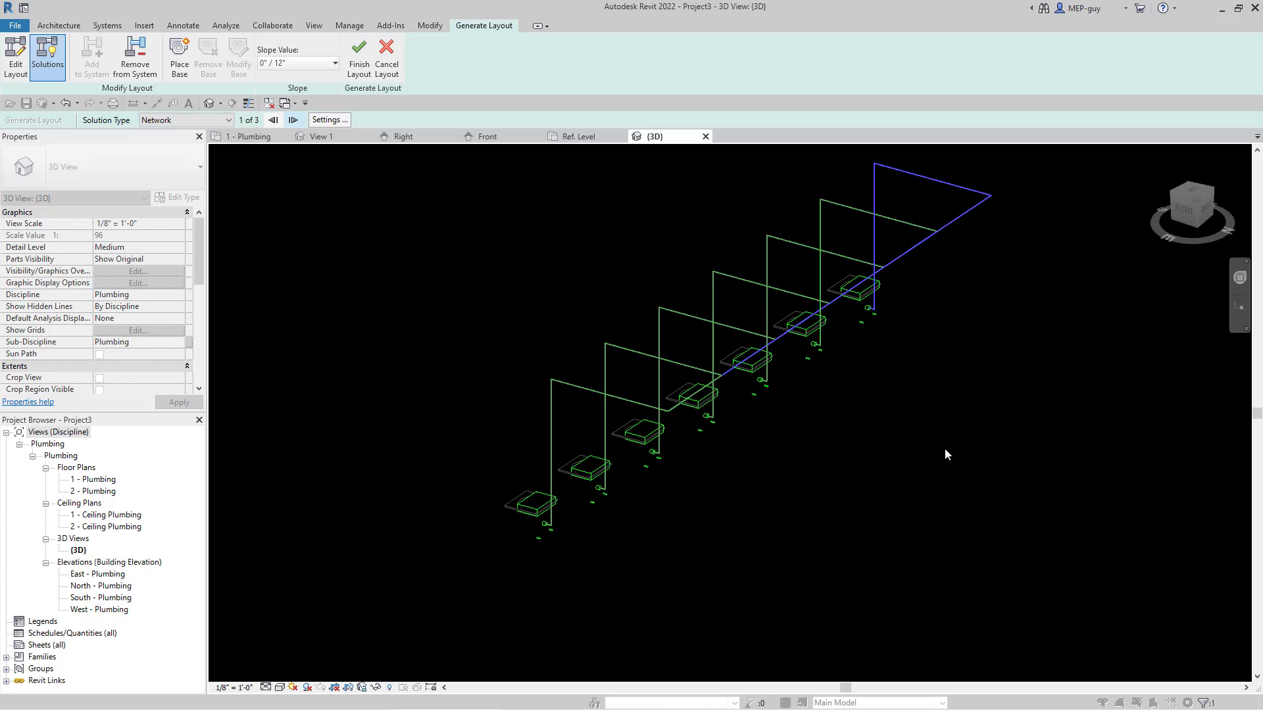
{"action": "left_click", "coordinate": [330, 120]}
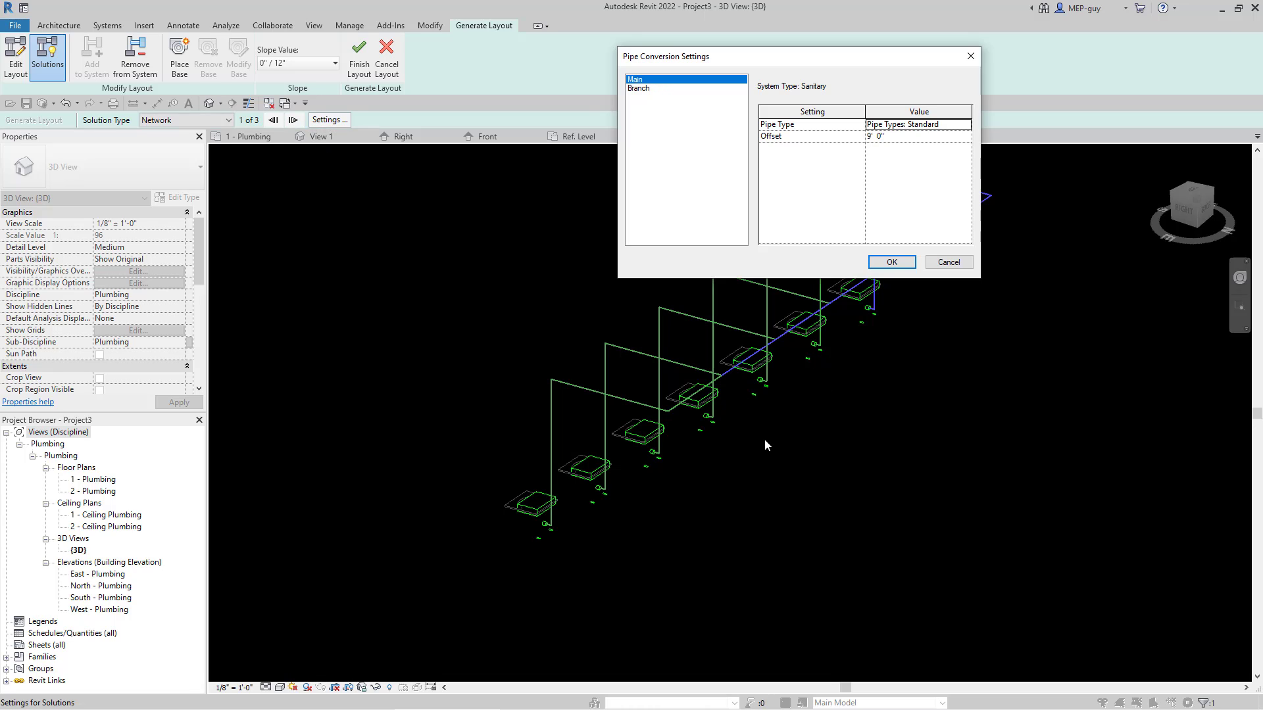
{"action": "left_click", "coordinate": [915, 137]}
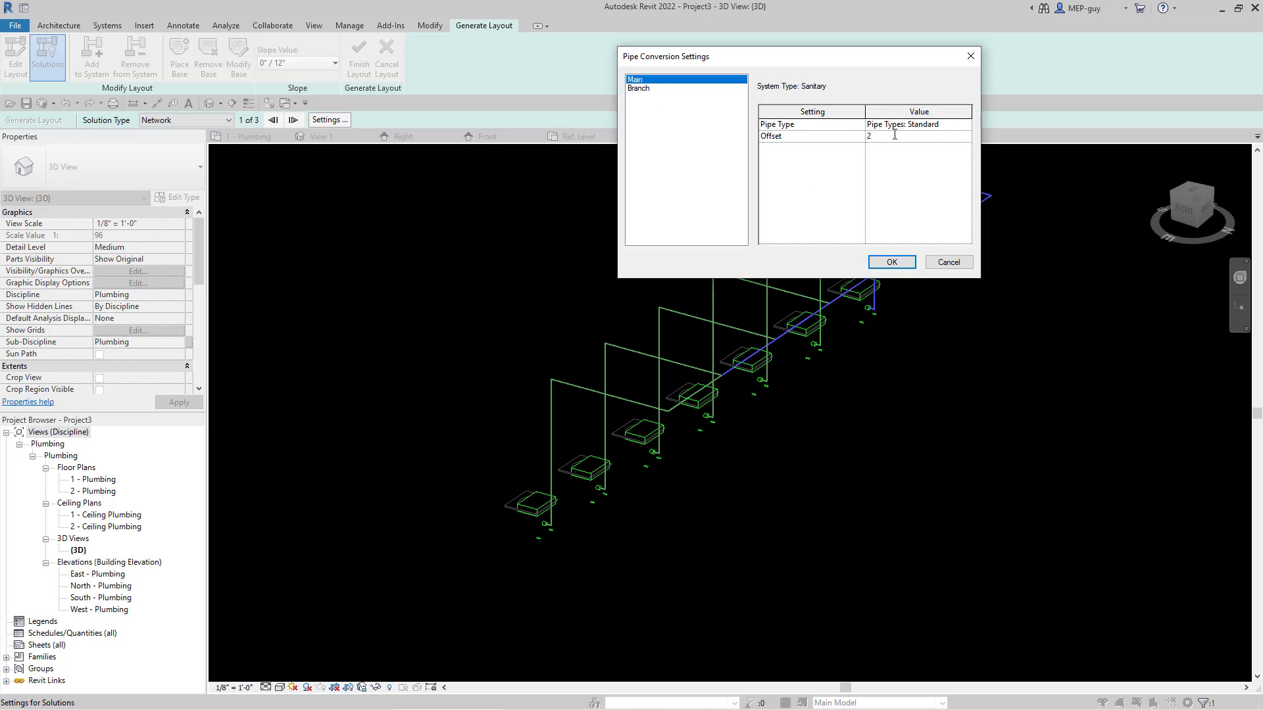
{"action": "left_click", "coordinate": [694, 104]}
{"action": "left_click", "coordinate": [899, 138]}
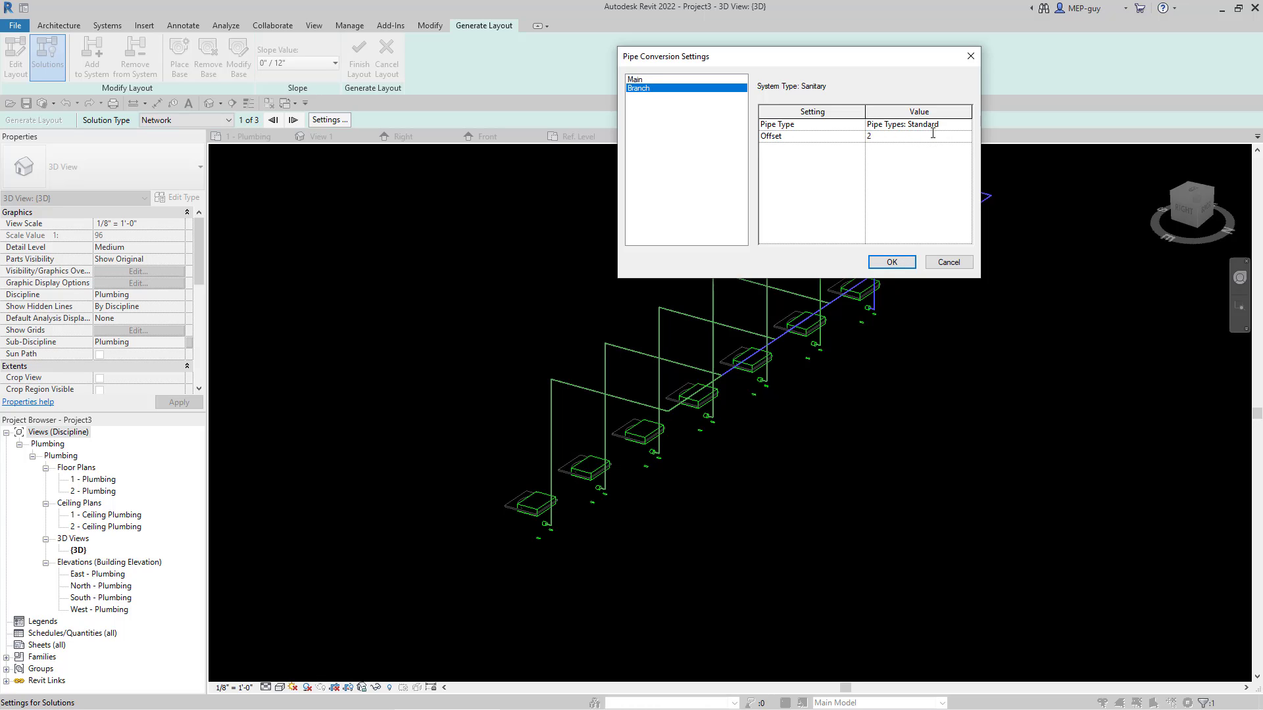
Step: Set the branch and main pipe types to PVC - DWV and finish the generated sanitary layout
{"action": "left_click", "coordinate": [952, 125]}
{"action": "left_click", "coordinate": [965, 125]}
{"action": "left_click", "coordinate": [880, 136]}
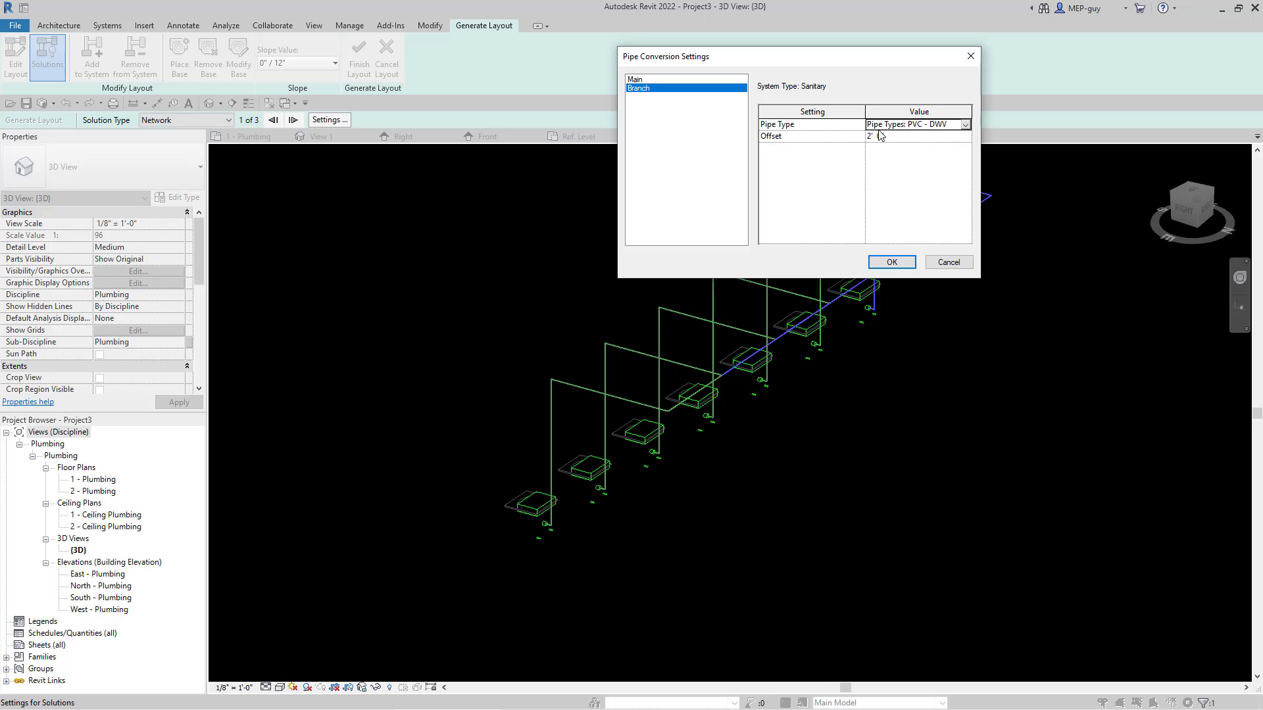
{"action": "left_click", "coordinate": [649, 79]}
{"action": "left_click", "coordinate": [955, 127]}
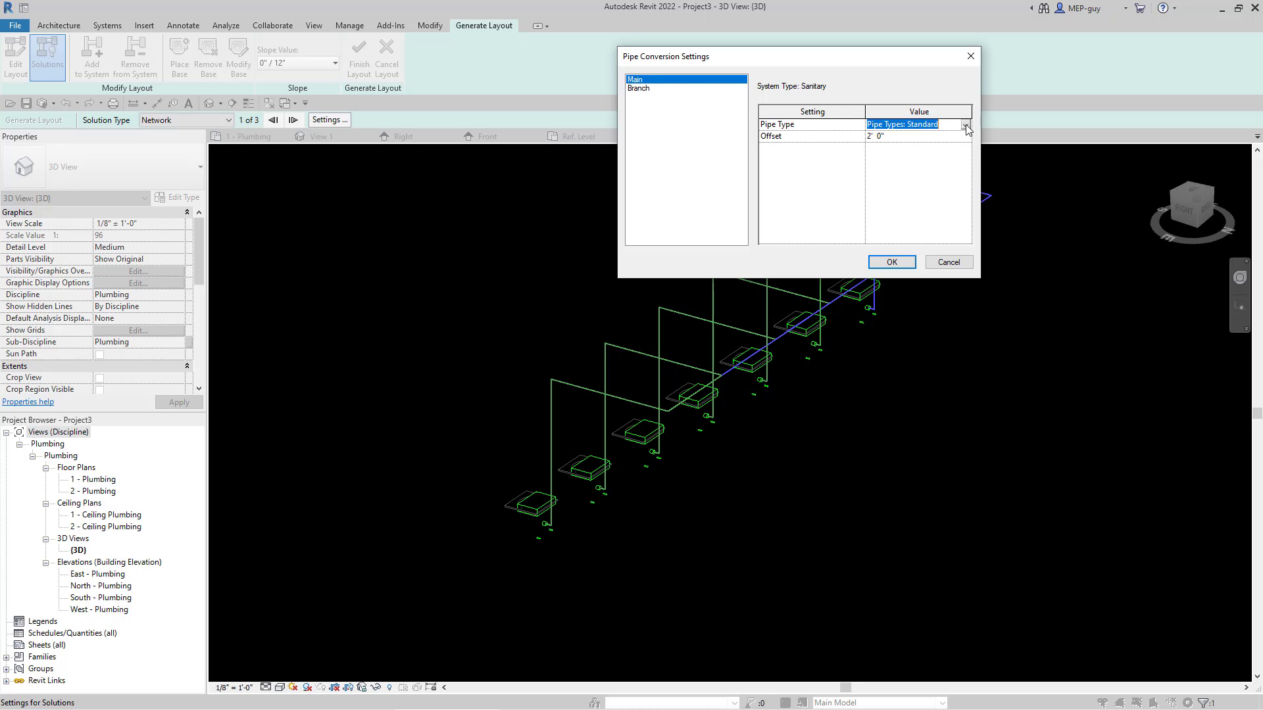
{"action": "left_click", "coordinate": [965, 124]}
{"action": "left_click", "coordinate": [914, 136]}
{"action": "left_click", "coordinate": [891, 262]}
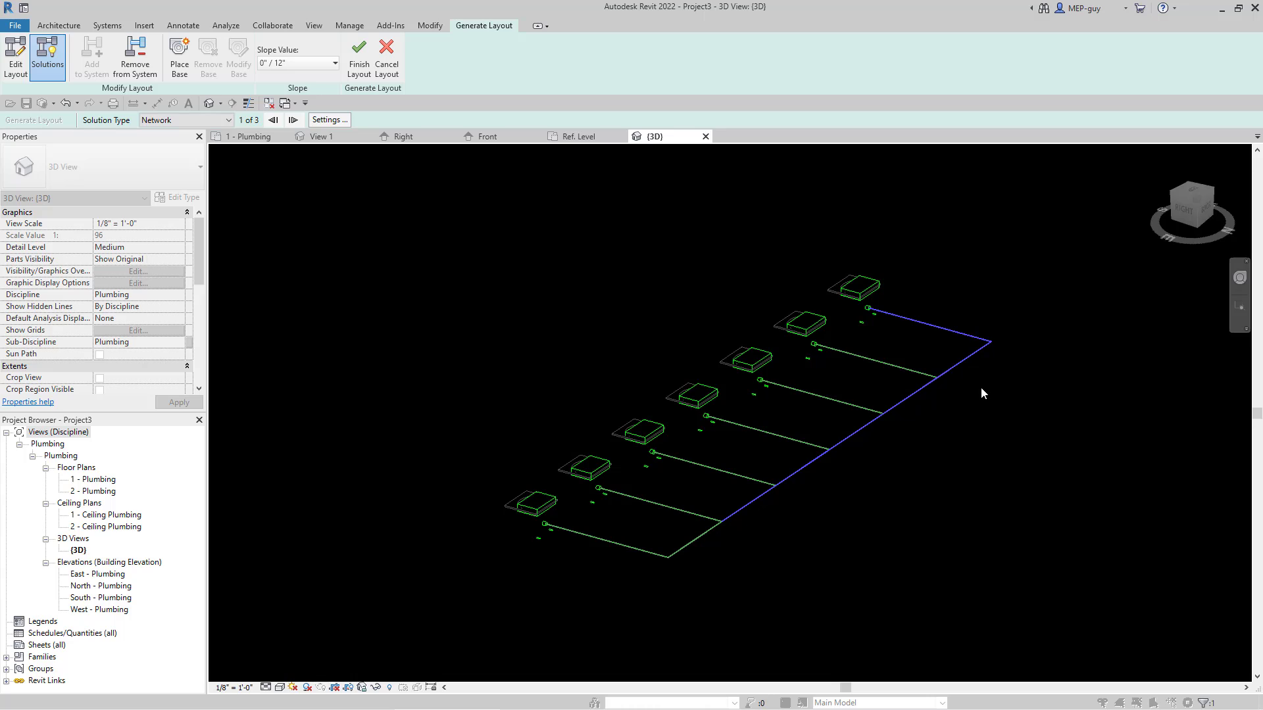
{"action": "left_click", "coordinate": [360, 62]}
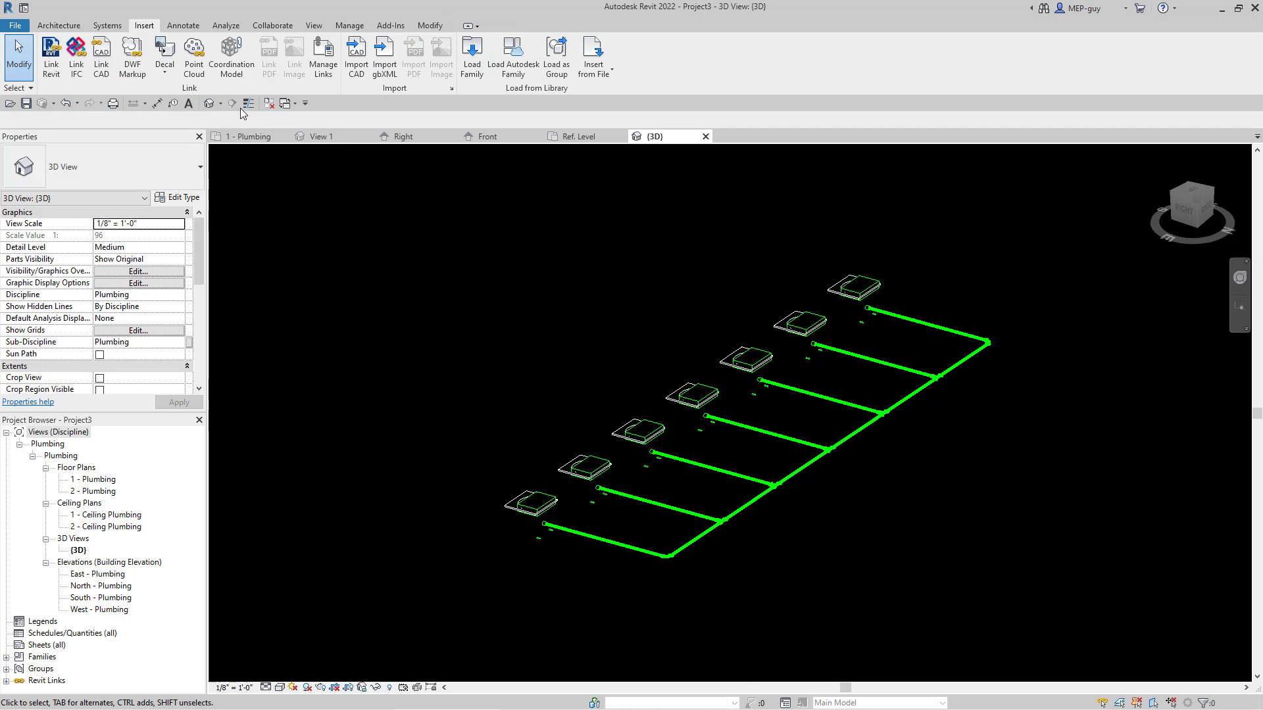
Step: Set the 3D view's detail level to Fine and display the model with thin lines
{"action": "left_click", "coordinate": [248, 104]}
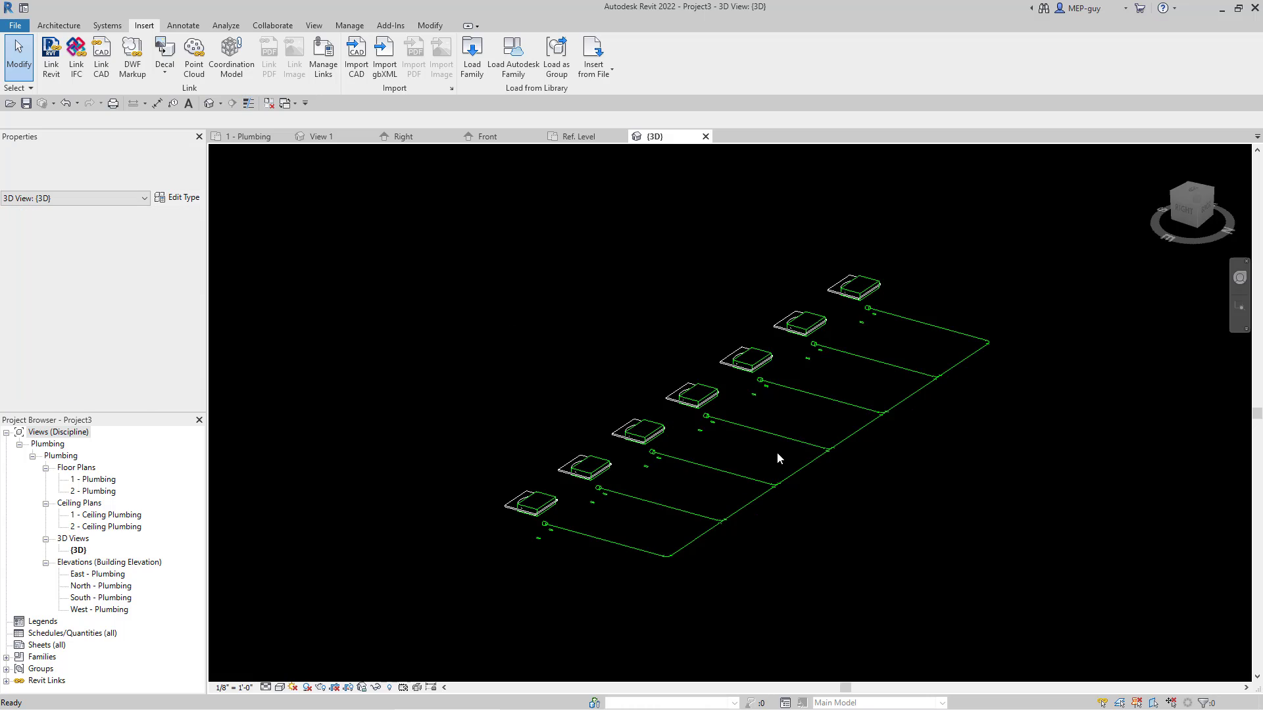
{"action": "scroll", "coordinate": [792, 470], "scroll_direction": "up", "scroll_amount": 2}
{"action": "scroll", "coordinate": [790, 463], "scroll_direction": "up", "scroll_amount": 1}
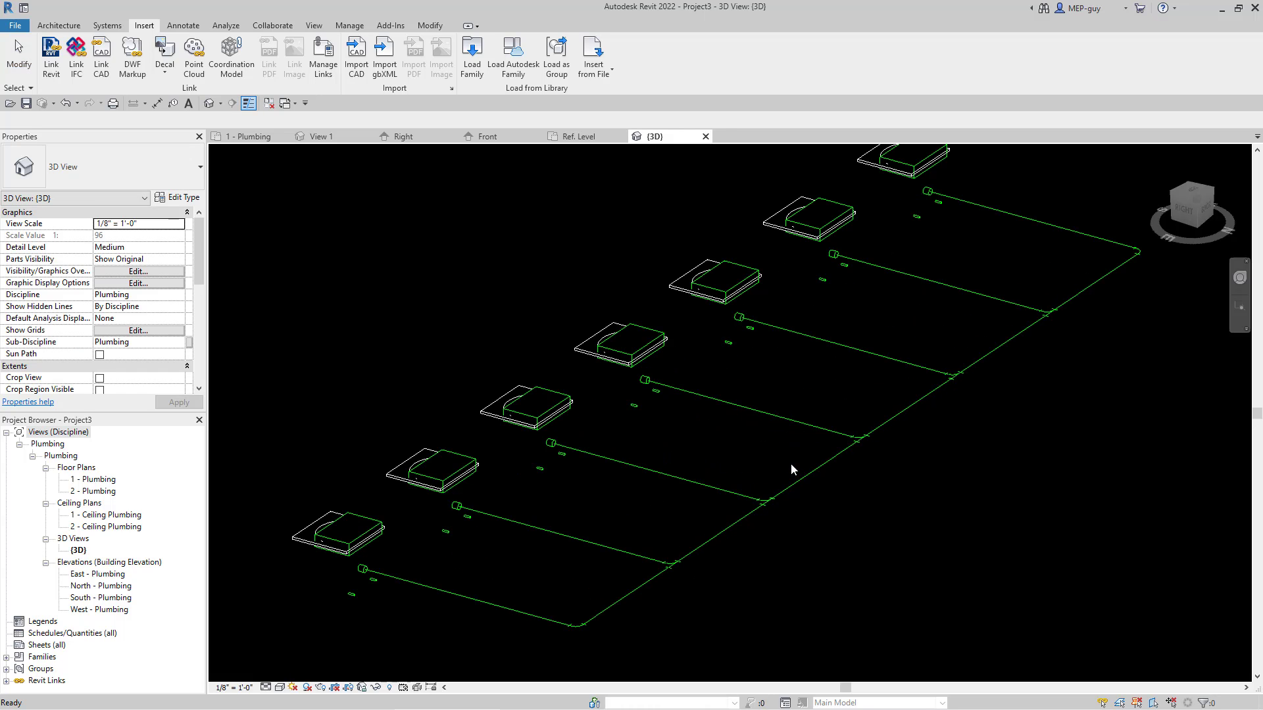
{"action": "left_click", "coordinate": [249, 104]}
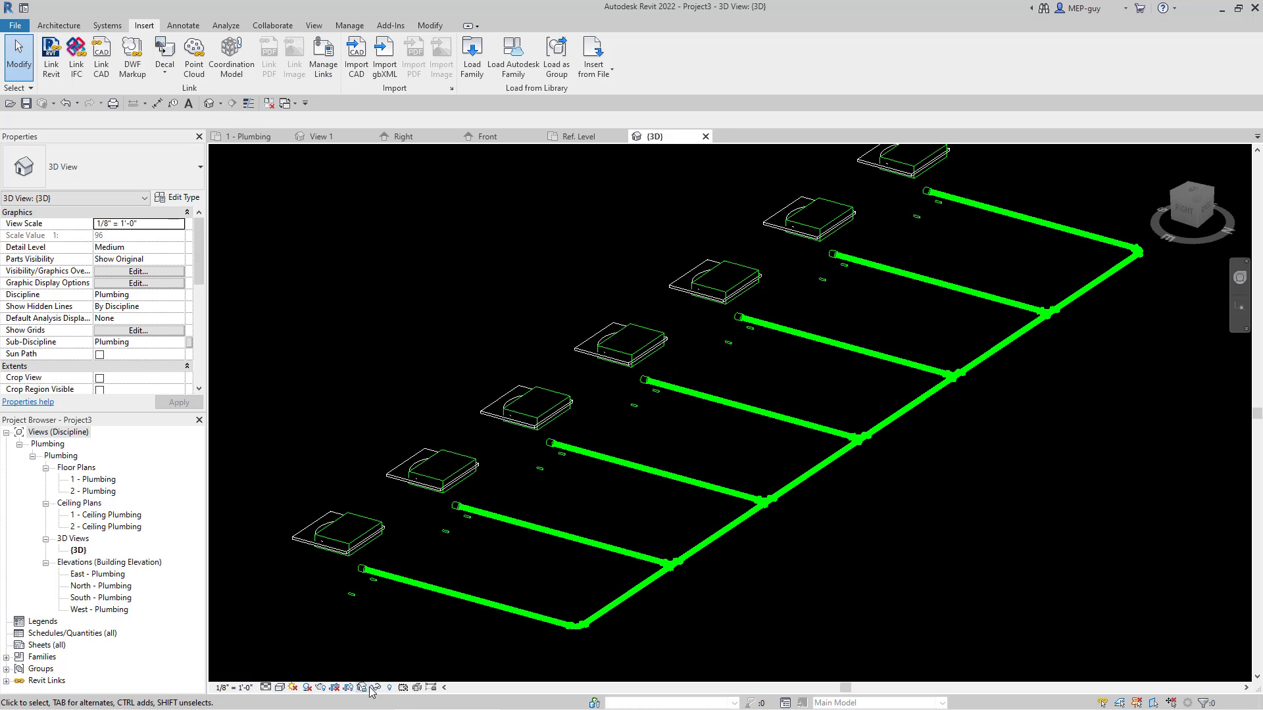
{"action": "left_click", "coordinate": [281, 688]}
{"action": "left_click", "coordinate": [276, 678]}
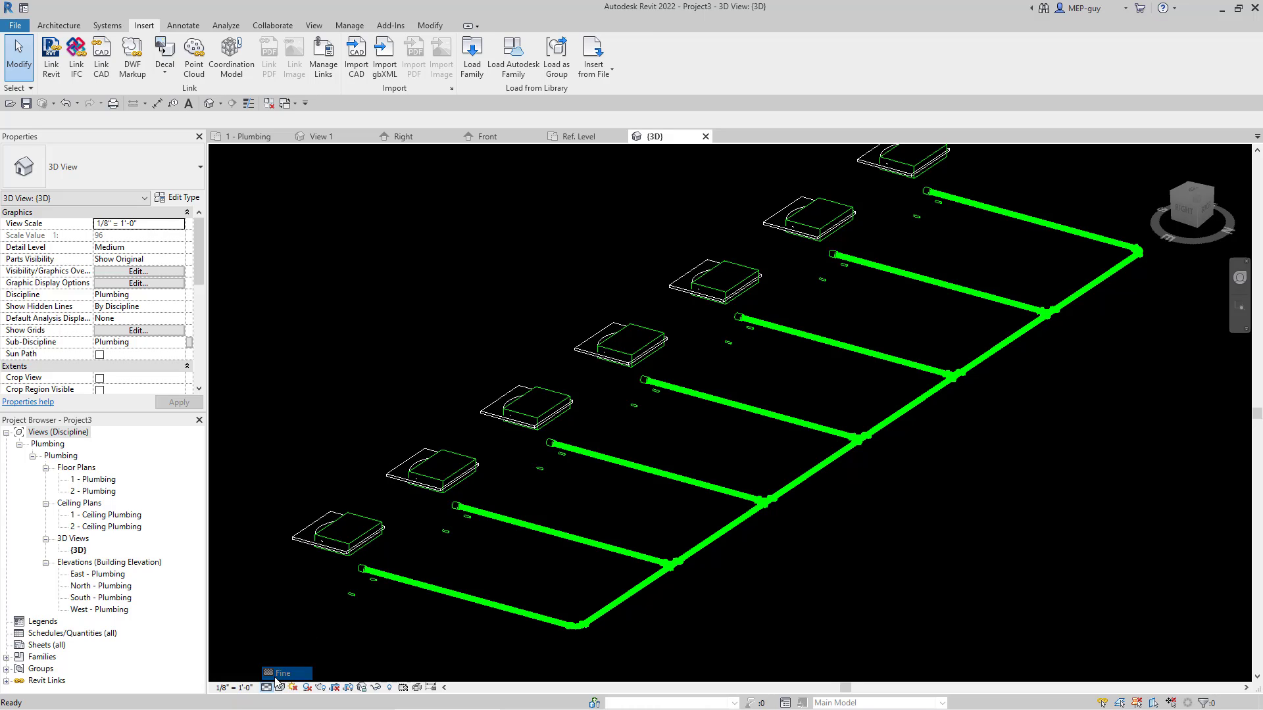
{"action": "left_click", "coordinate": [248, 103]}
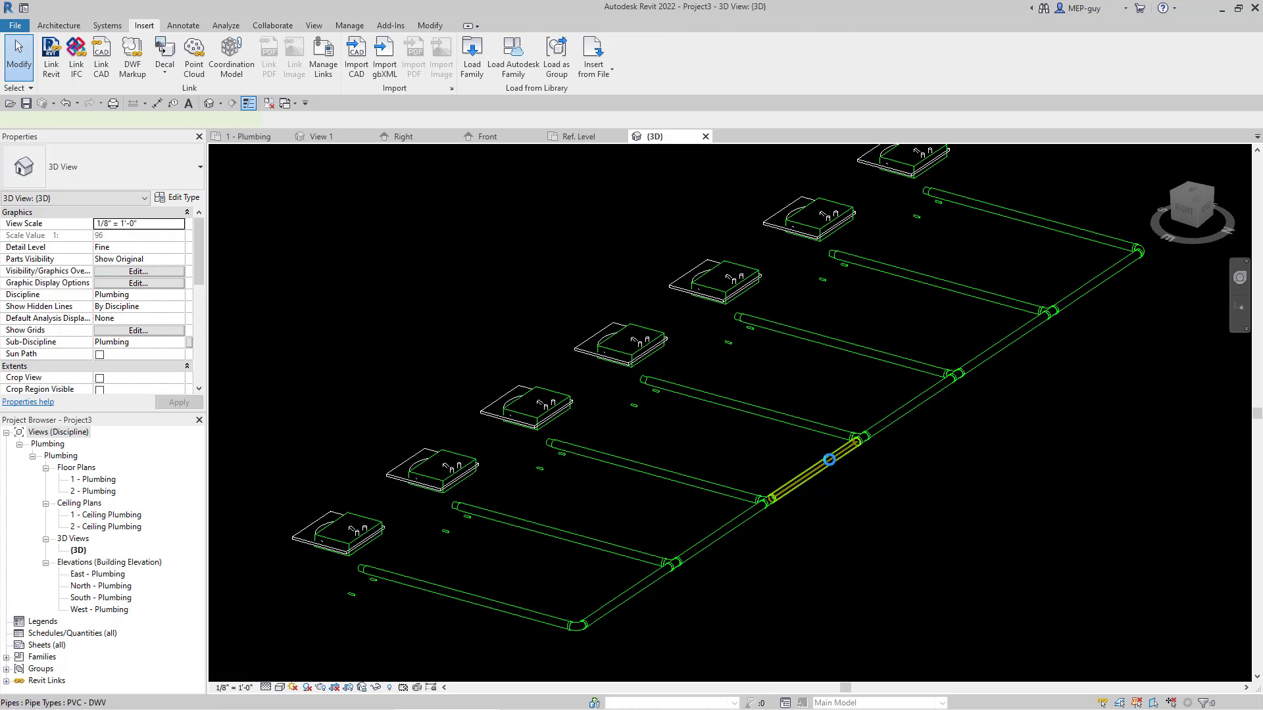
Step: Move the sanitary main pipe run closer to the sinks, shortening the branches, and check it from several angles
{"action": "left_click", "coordinate": [829, 460]}
{"action": "left_click_drag", "start_coordinate": [829, 459], "coordinate": [685, 424]}
{"action": "middle_click_drag", "start_coordinate": [731, 531], "coordinate": [951, 421], "text": "shift"}
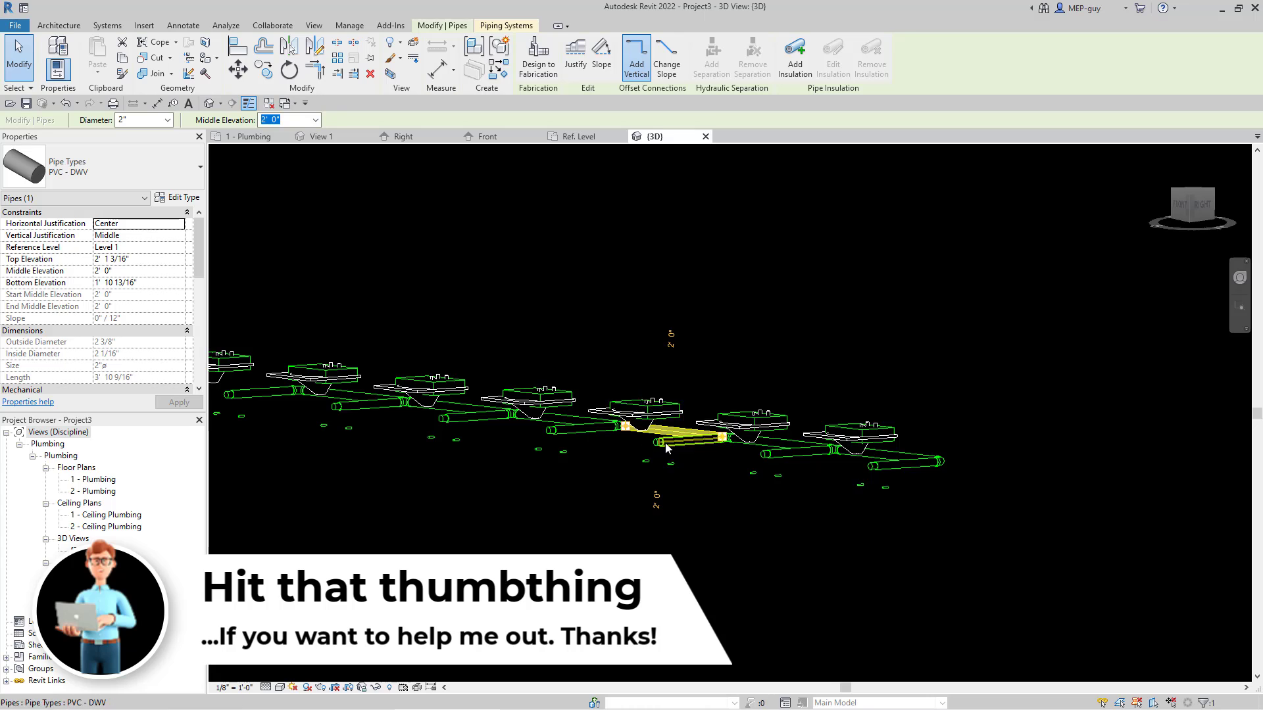
{"action": "middle_click_drag", "start_coordinate": [792, 366], "coordinate": [629, 493], "text": "shift"}
{"action": "scroll", "coordinate": [870, 615], "scroll_direction": "down", "scroll_amount": 2}
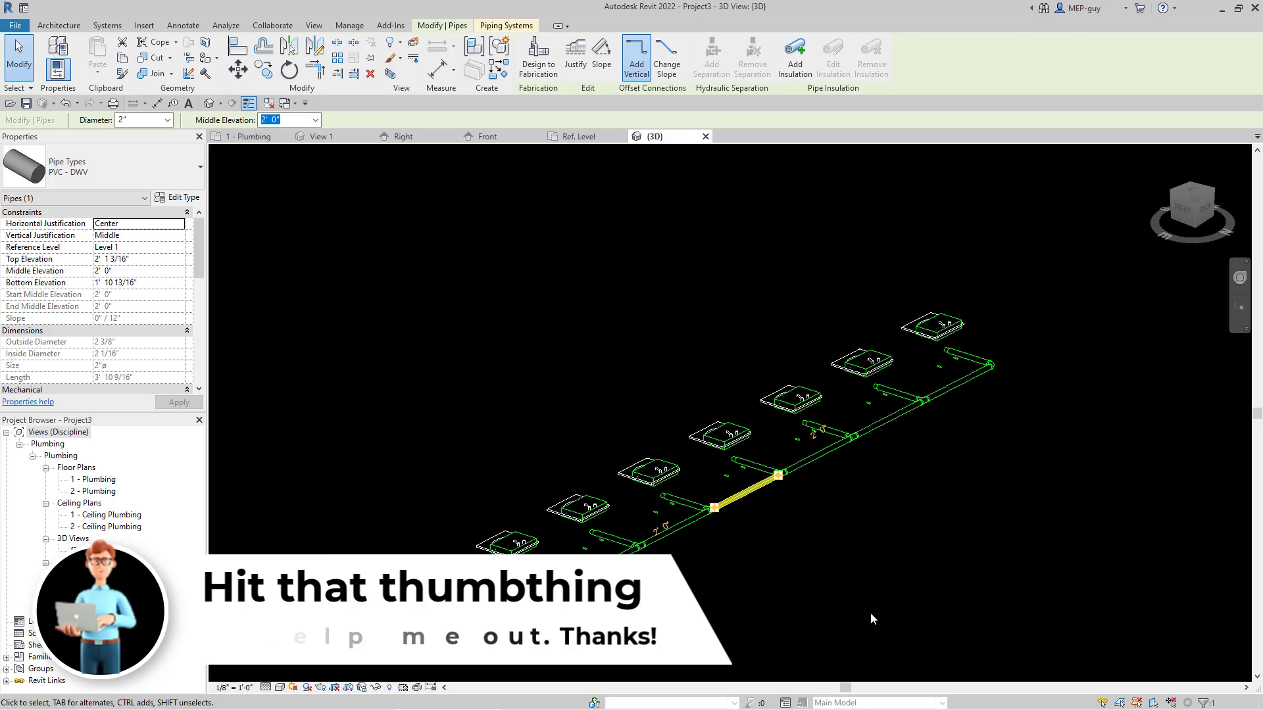
Step: Select everything in the 3D view and filter the selection down to only the plumbing fixtures
{"action": "key", "text": "Escape"}
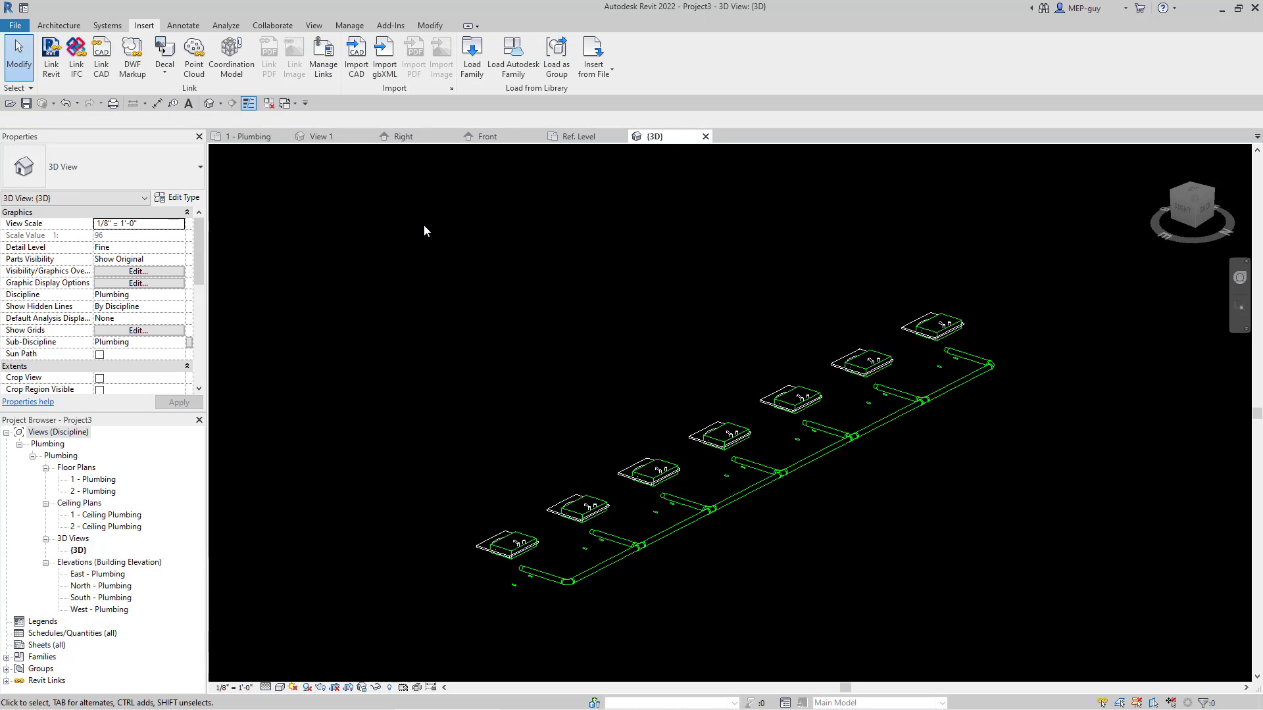
{"action": "left_click_drag", "start_coordinate": [421, 220], "coordinate": [1037, 646]}
{"action": "left_click", "coordinate": [576, 61]}
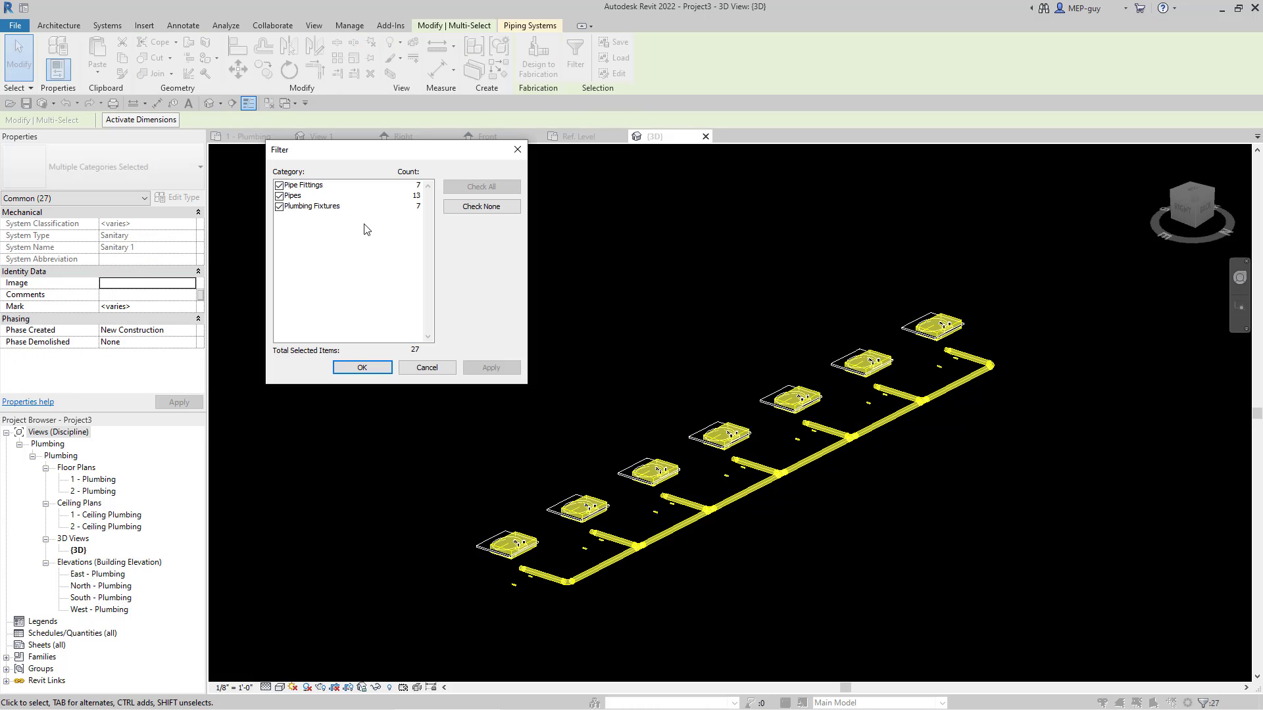
{"action": "left_click", "coordinate": [280, 207]}
{"action": "left_click", "coordinate": [279, 196]}
{"action": "left_click", "coordinate": [279, 207]}
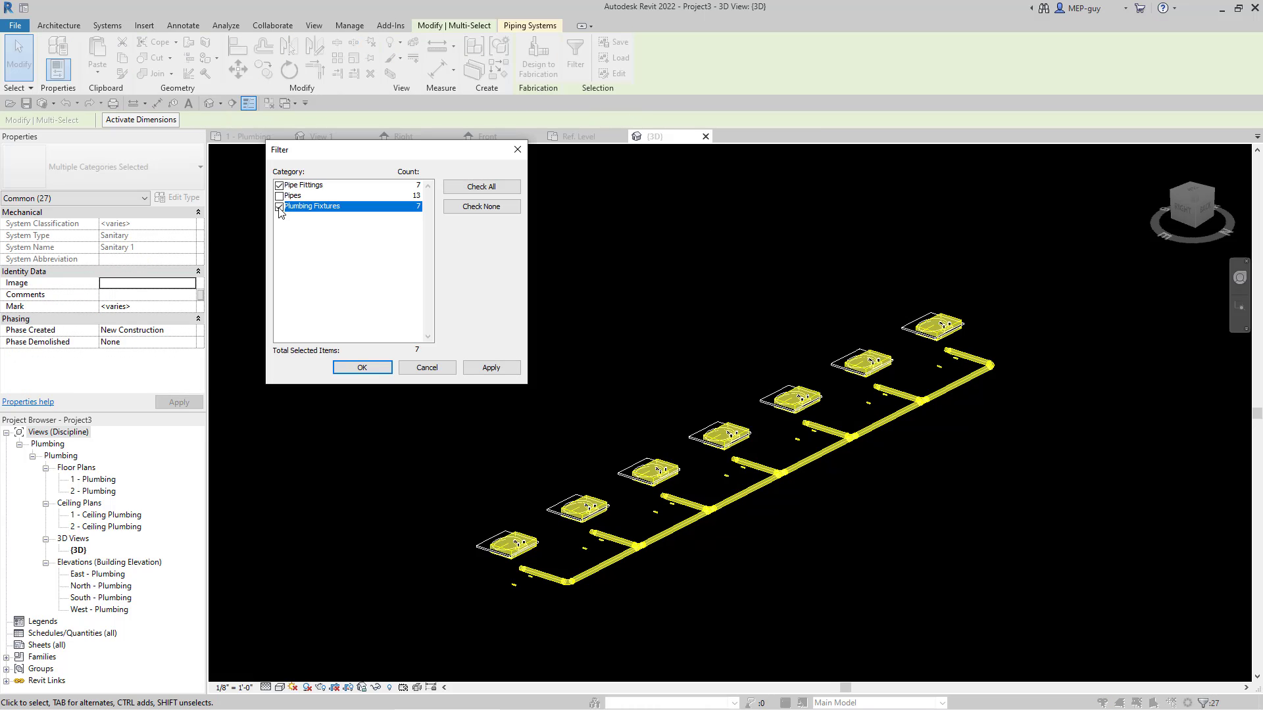
{"action": "left_click", "coordinate": [278, 186]}
{"action": "left_click", "coordinate": [362, 368]}
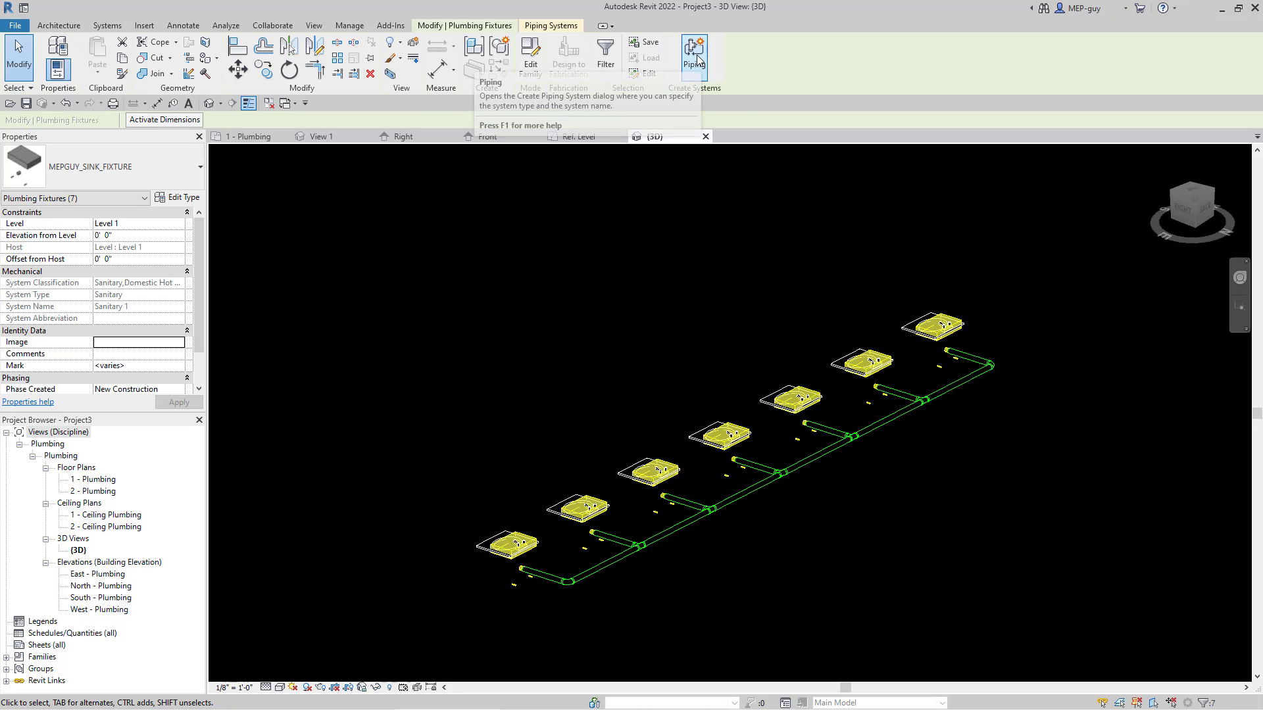
Step: Create a Domestic Hot Water piping system named Domestic Hot Water 1 for the selected sinks
{"action": "left_click", "coordinate": [695, 60]}
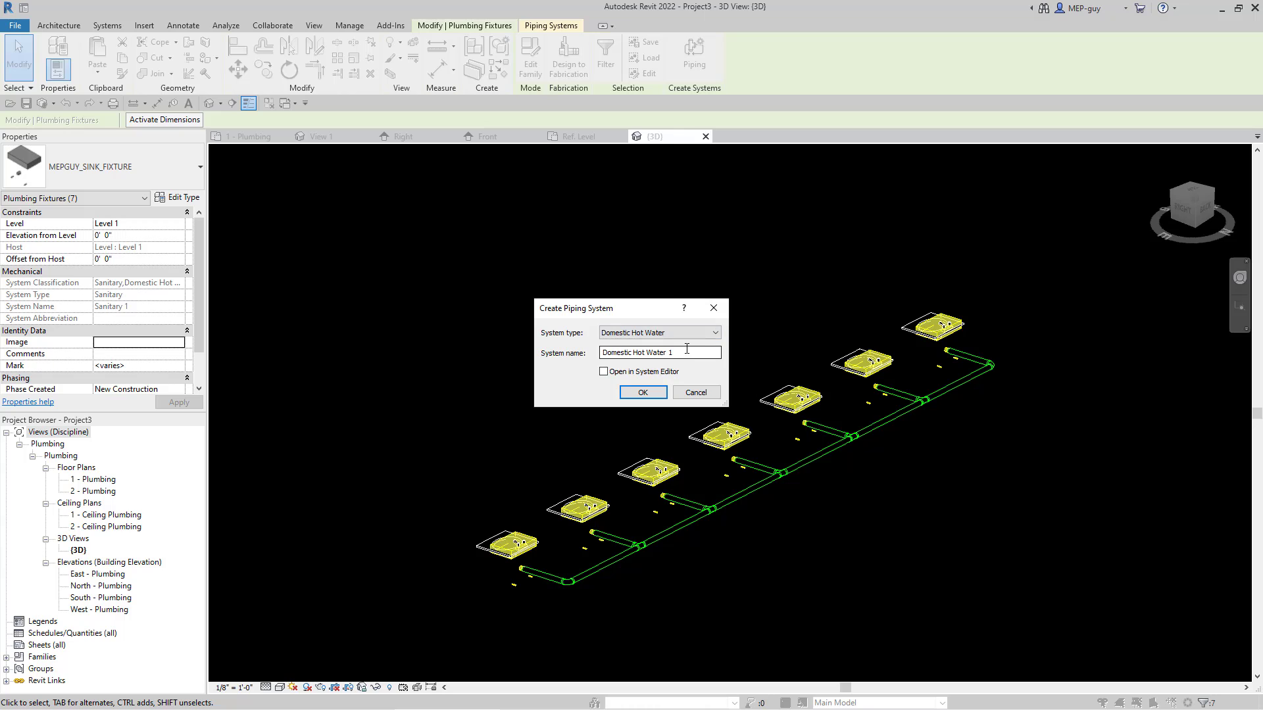
{"action": "left_click", "coordinate": [691, 335]}
{"action": "left_click", "coordinate": [689, 344]}
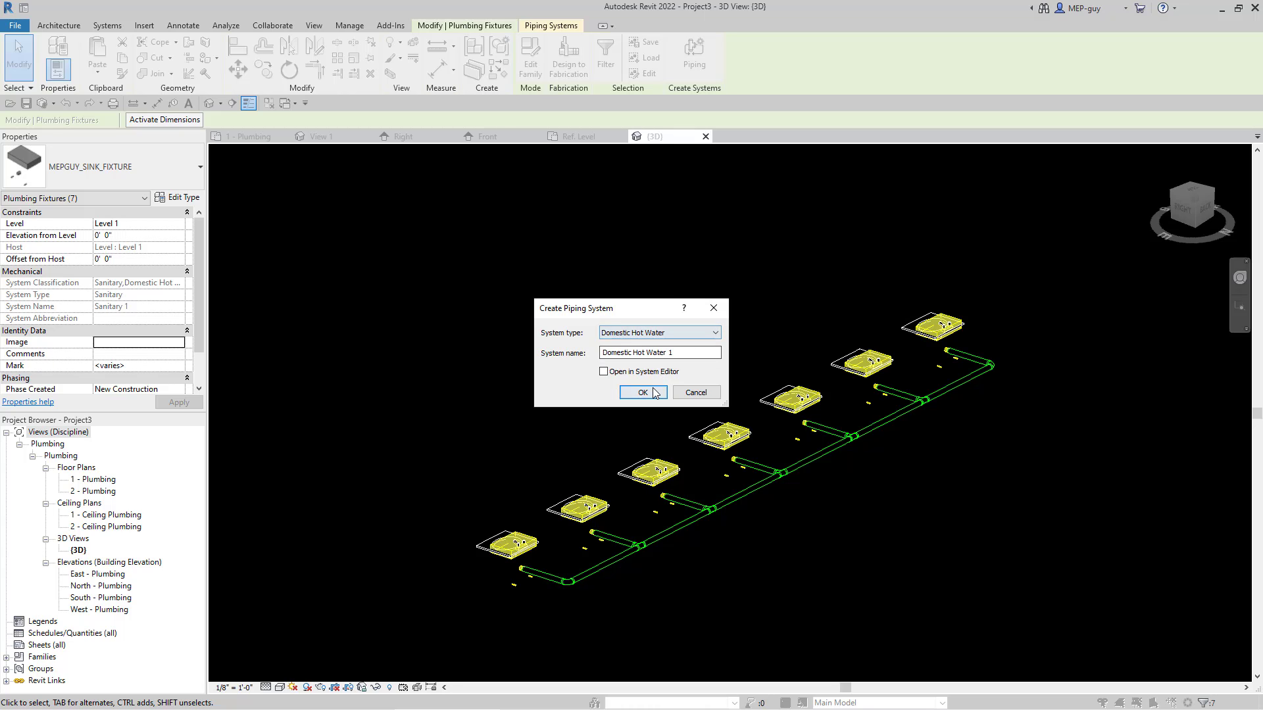
{"action": "left_click", "coordinate": [642, 393]}
Step: Generate a pipe layout for the hot water system with both the main and branch offsets set to 1' 6"
{"action": "left_click", "coordinate": [724, 58]}
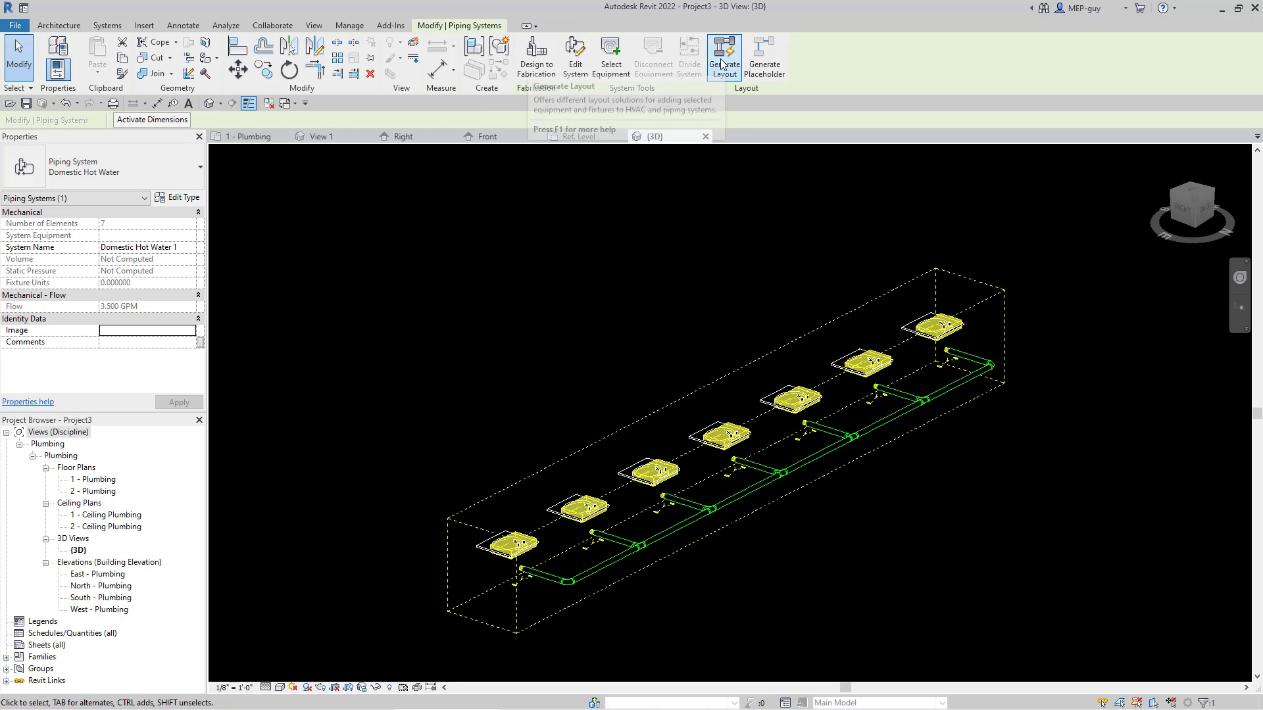
{"action": "left_click", "coordinate": [326, 120]}
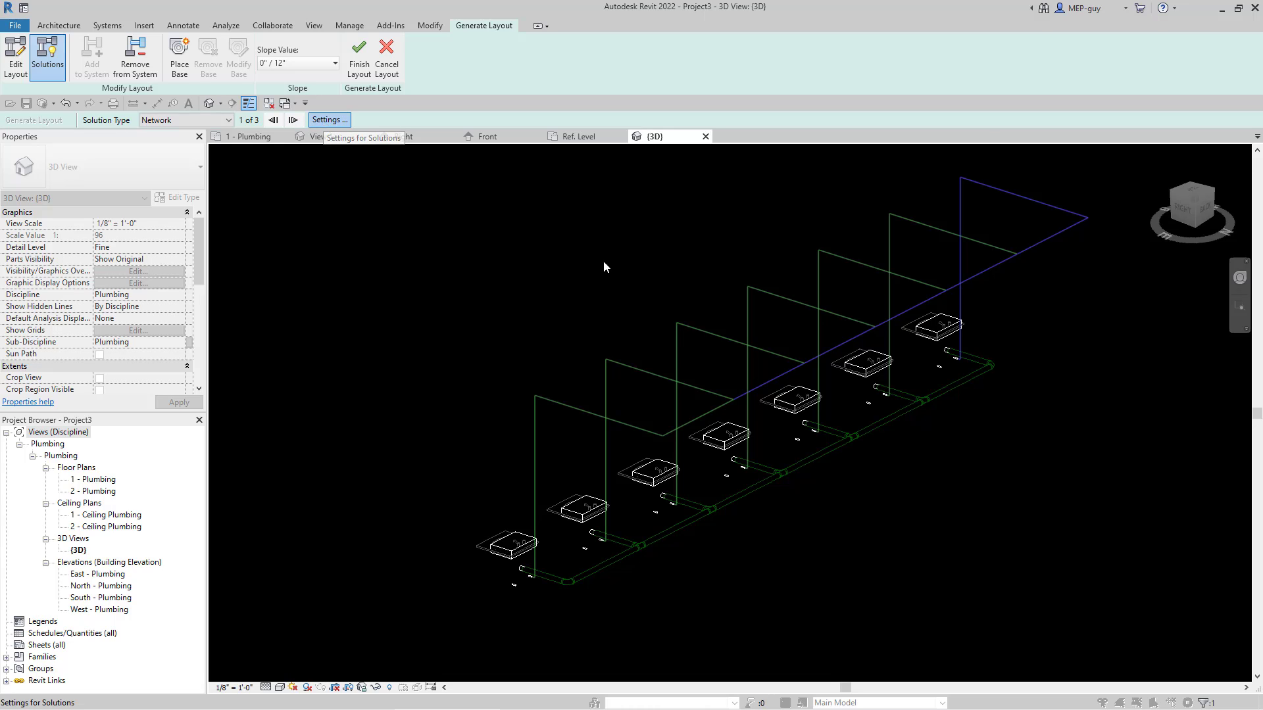
{"action": "left_click", "coordinate": [928, 136]}
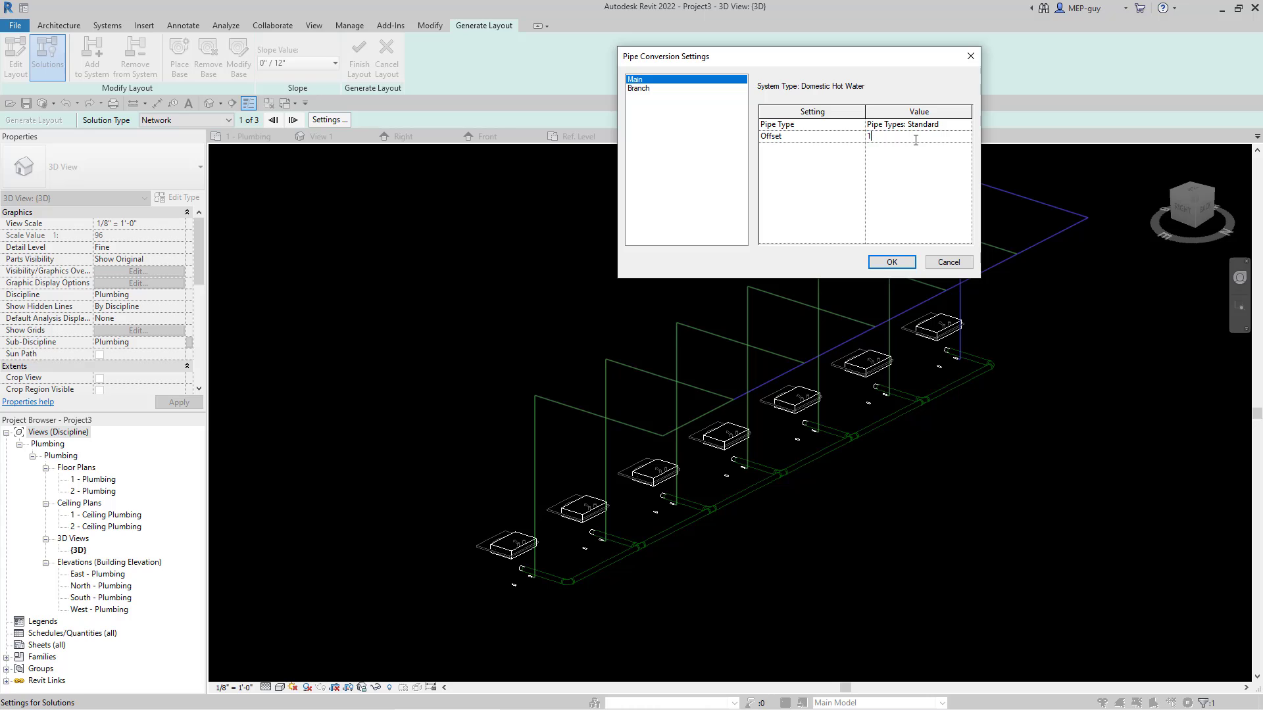
{"action": "key", "text": "Return"}
{"action": "left_click", "coordinate": [677, 89]}
{"action": "left_click", "coordinate": [899, 137]}
{"action": "type", "text": "1'"}
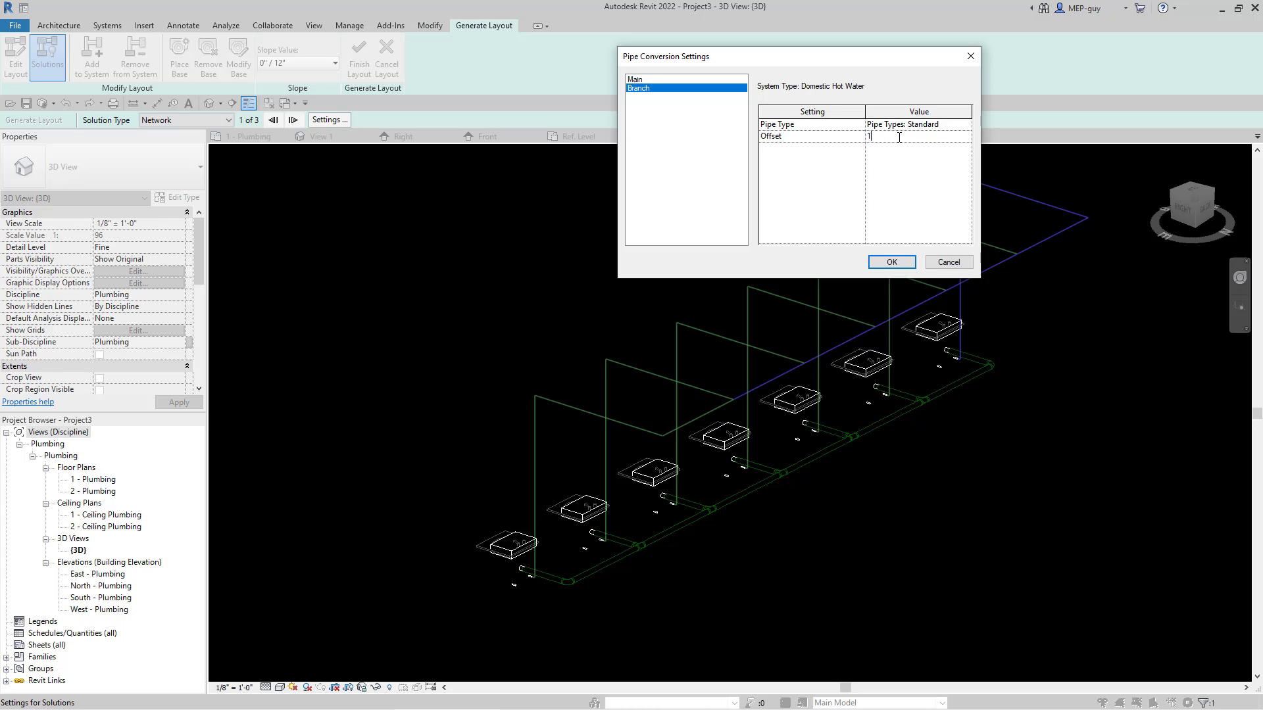
{"action": "type", "text": " 6"}
{"action": "key", "text": "Return"}
{"action": "left_click", "coordinate": [898, 264]}
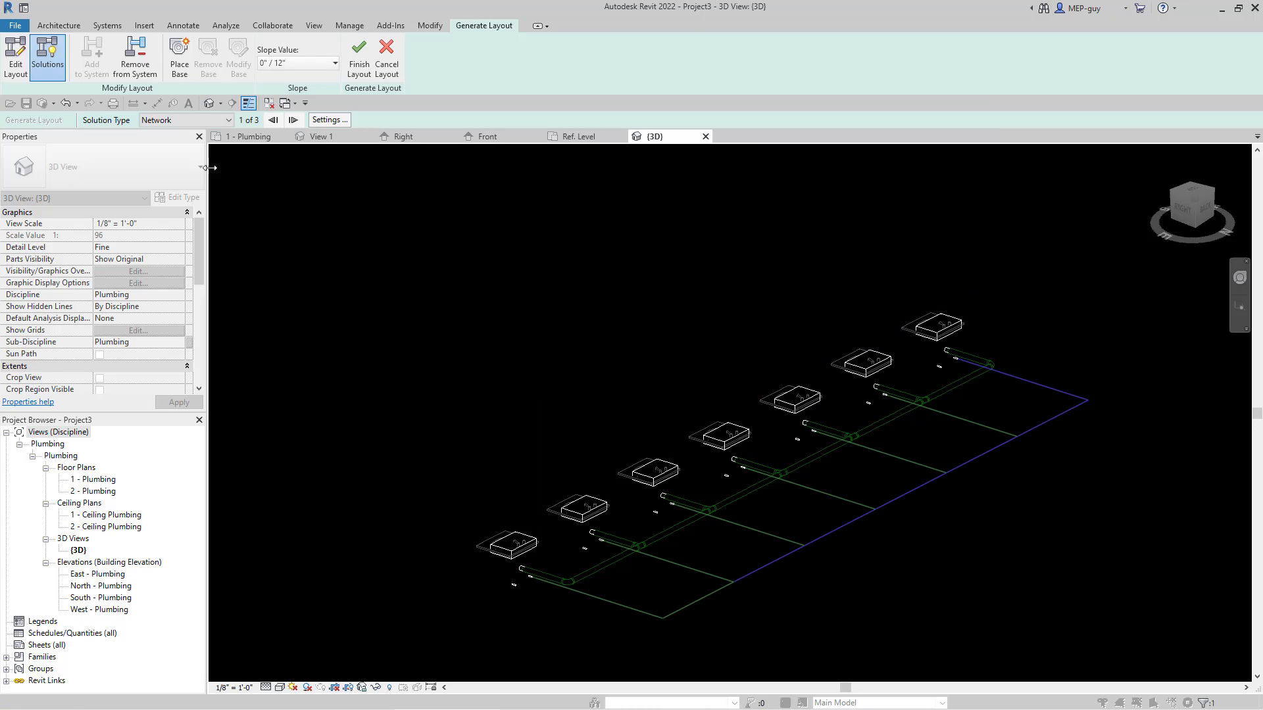
Step: Edit the hot water layout so the main and the end branch segment run close to the sinks, and finish the layout
{"action": "left_click", "coordinate": [15, 59]}
{"action": "left_click", "coordinate": [920, 488]}
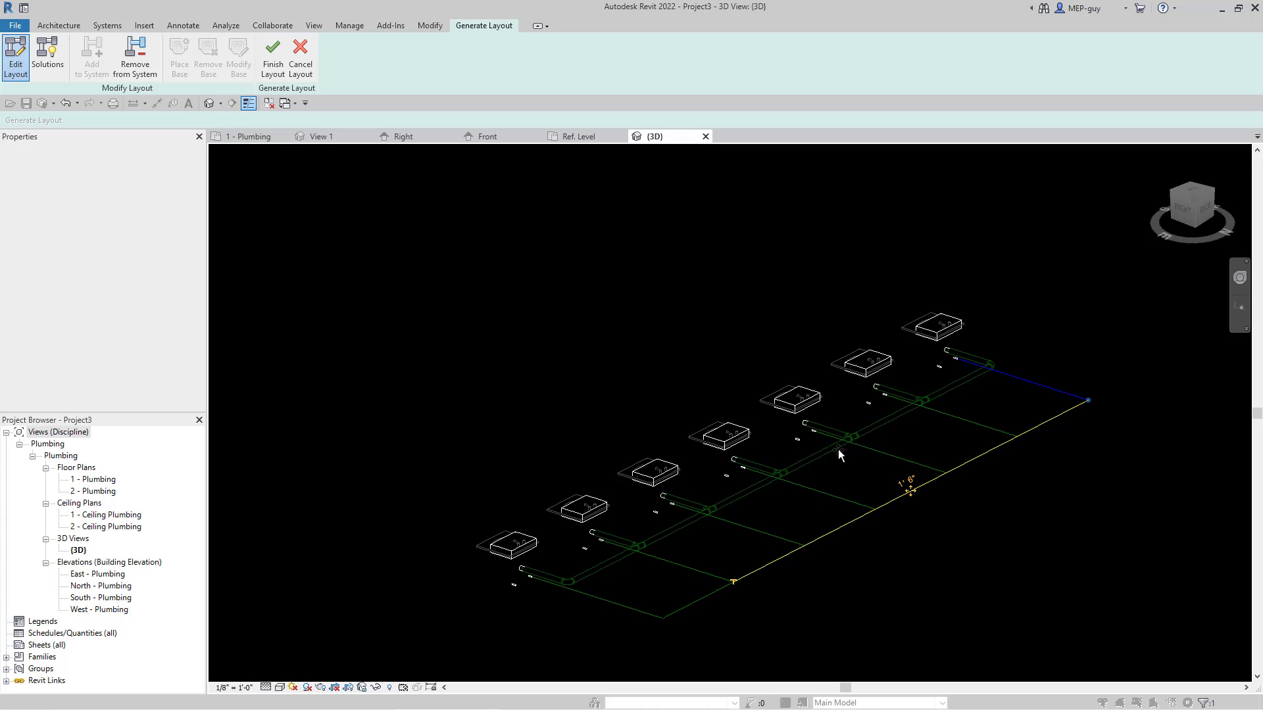
{"action": "left_click_drag", "start_coordinate": [838, 449], "coordinate": [821, 443]}
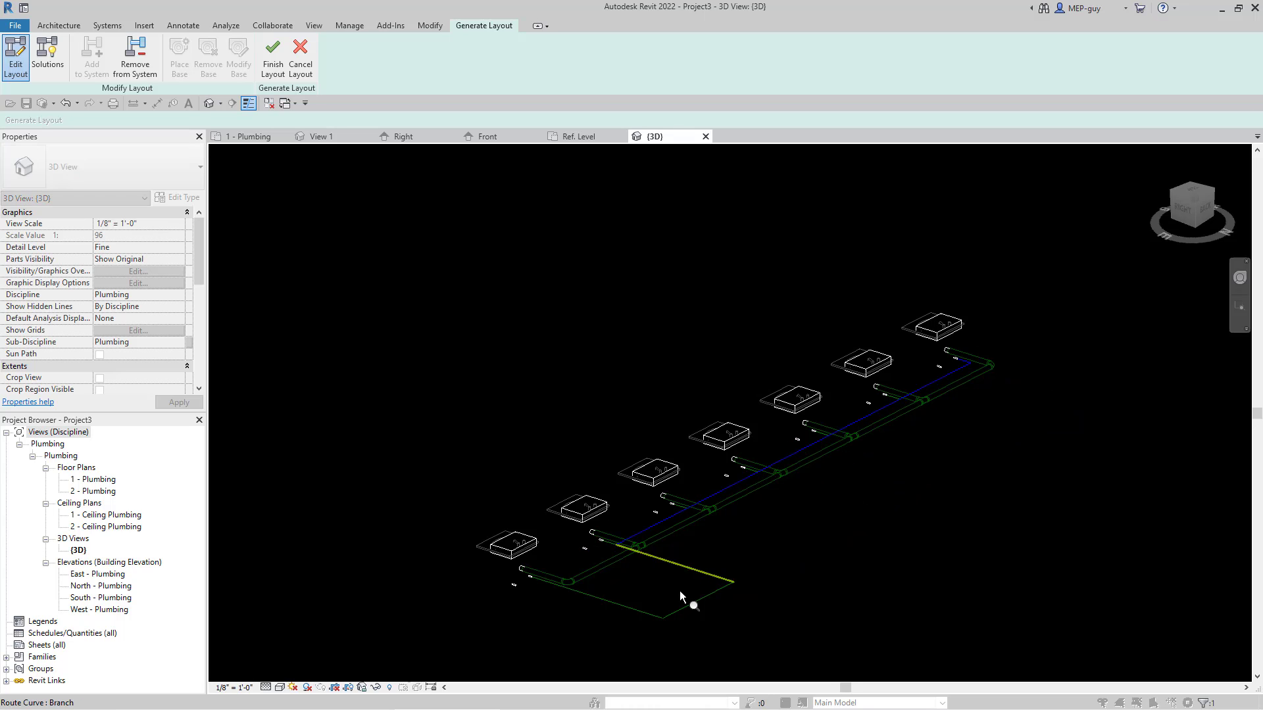
{"action": "left_click", "coordinate": [688, 608]}
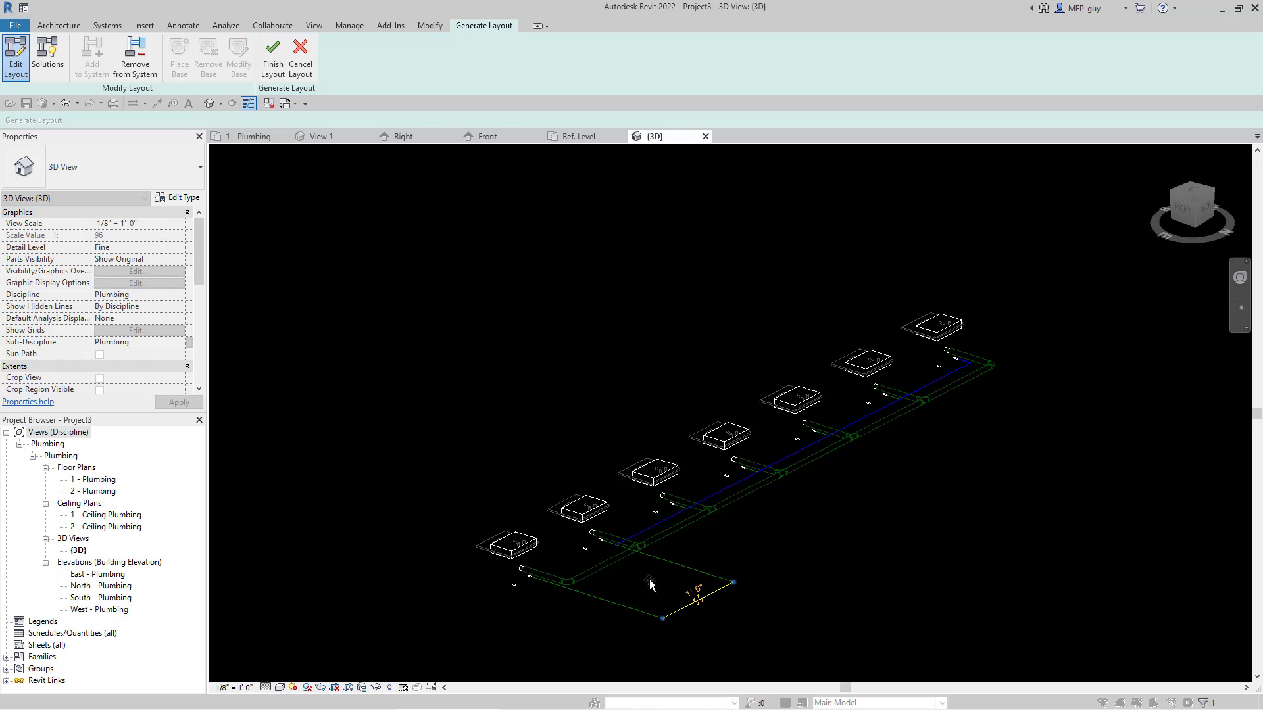
{"action": "left_click_drag", "start_coordinate": [617, 560], "coordinate": [600, 553]}
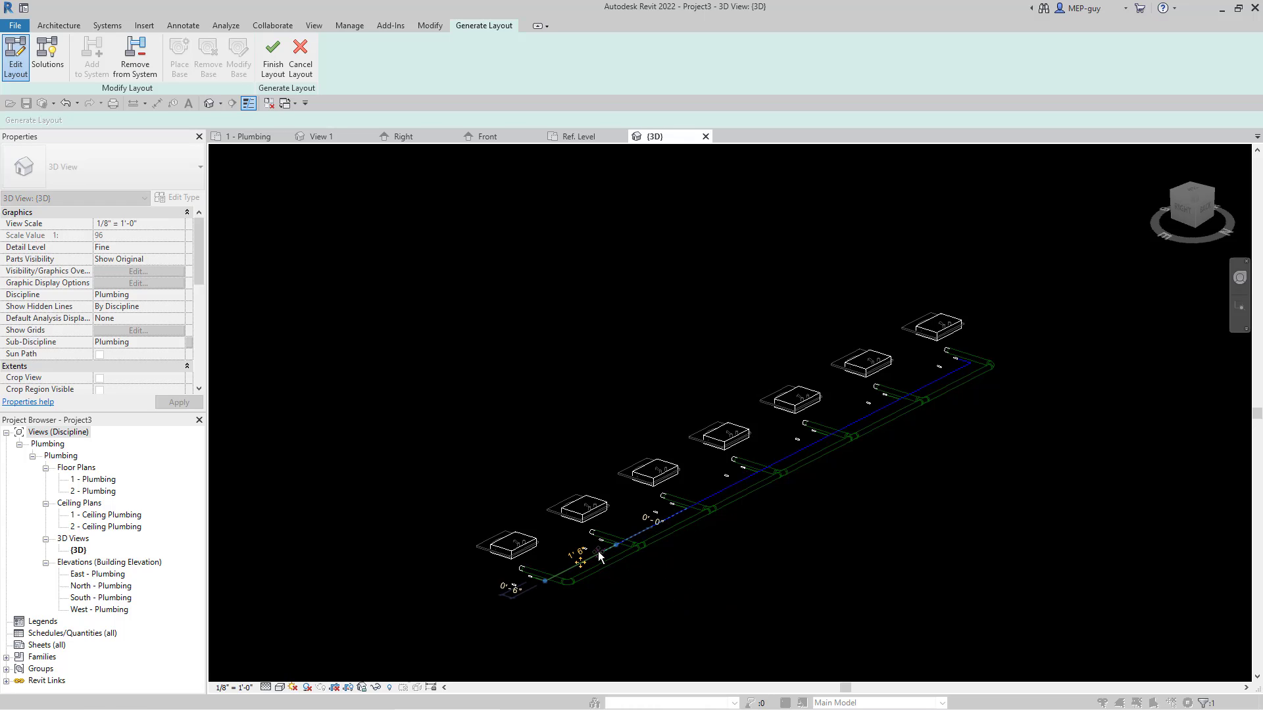
{"action": "left_click", "coordinate": [768, 598]}
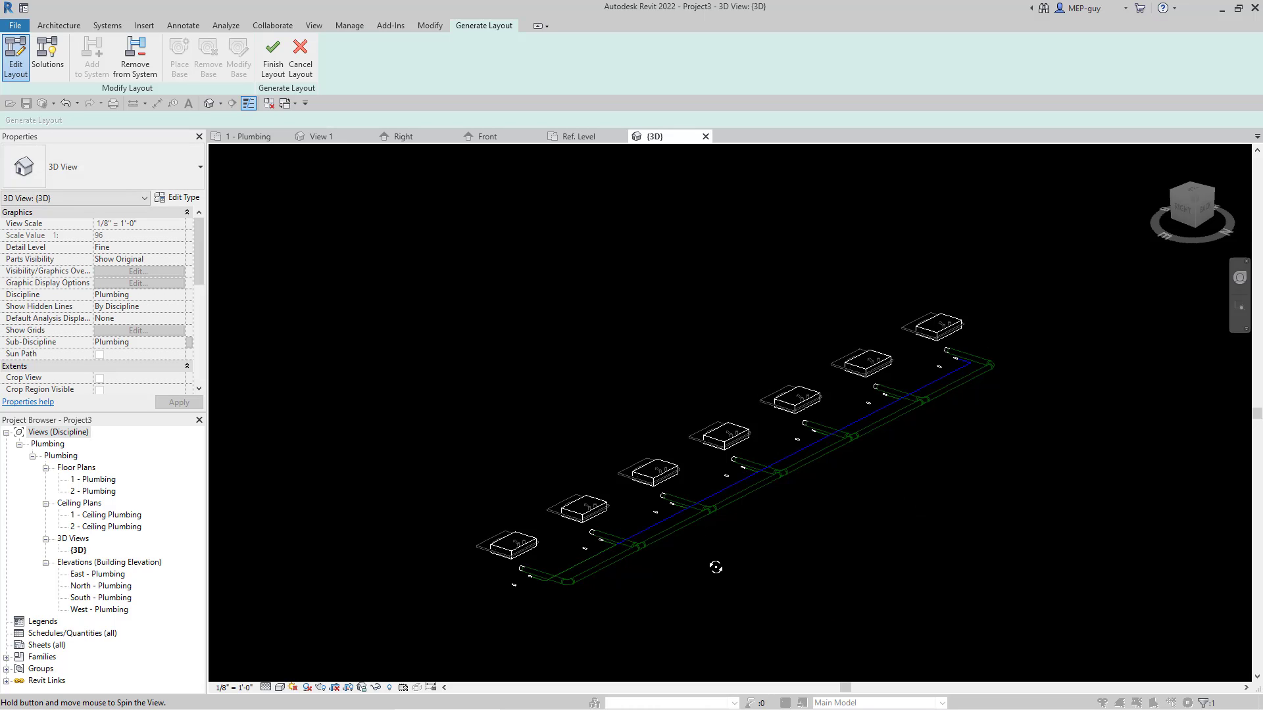
{"action": "mouse_move", "coordinate": [724, 575]}
{"action": "middle_mouse_down", "text": "shift"}
{"action": "mouse_move", "coordinate": [866, 579]}
{"action": "mouse_move", "coordinate": [831, 556]}
{"action": "mouse_move", "coordinate": [737, 559]}
{"action": "middle_mouse_up", "text": "shift"}
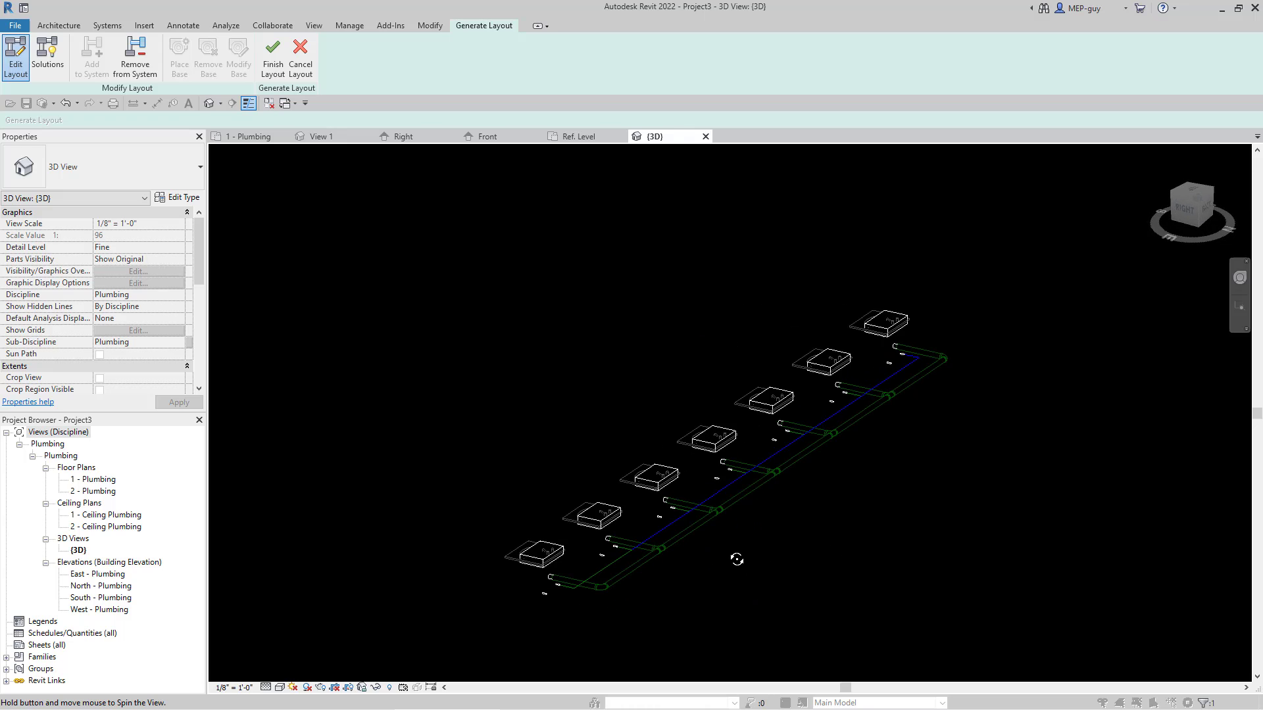
{"action": "left_click", "coordinate": [273, 54]}
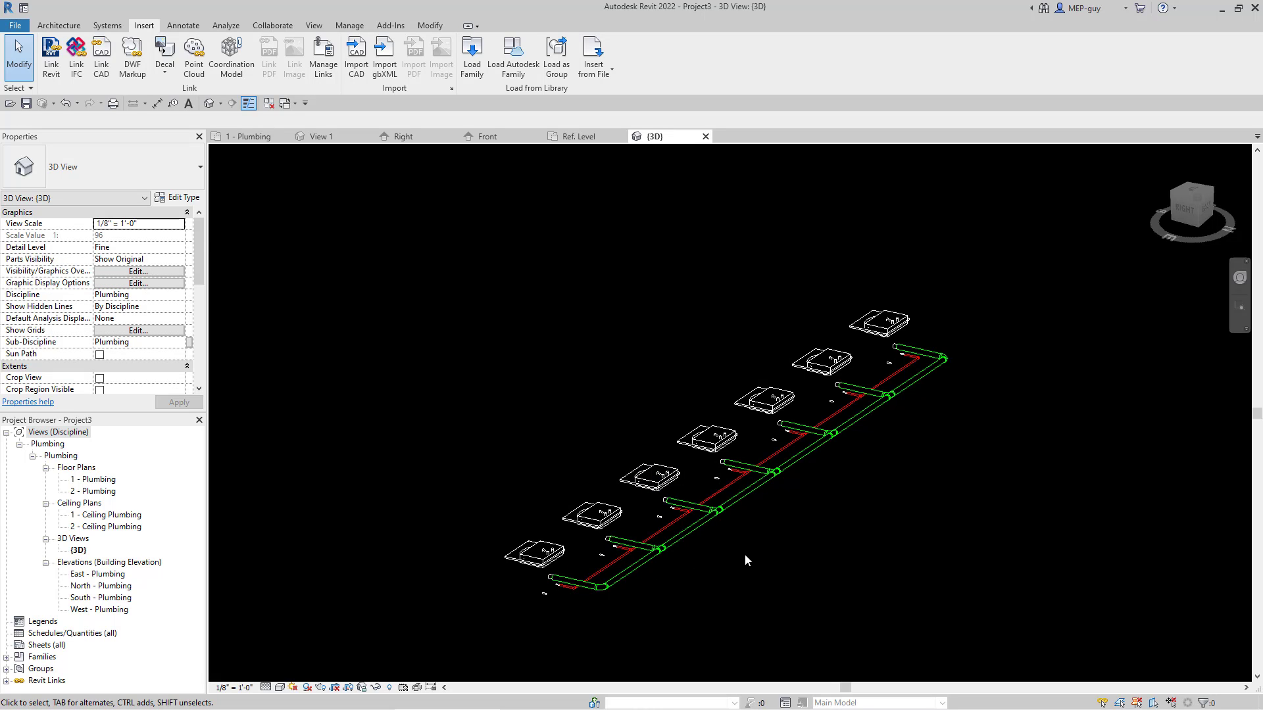
Step: Select only the plumbing fixtures and create a Domestic Cold Water piping system named Domestic Cold Water 1 for them
{"action": "mouse_move", "coordinate": [744, 554]}
{"action": "middle_mouse_down", "text": "shift"}
{"action": "mouse_move", "coordinate": [820, 553]}
{"action": "mouse_move", "coordinate": [920, 448]}
{"action": "mouse_move", "coordinate": [855, 502]}
{"action": "mouse_move", "coordinate": [877, 524]}
{"action": "mouse_move", "coordinate": [738, 535]}
{"action": "middle_mouse_up", "text": "shift"}
{"action": "left_click_drag", "start_coordinate": [451, 268], "coordinate": [1013, 651]}
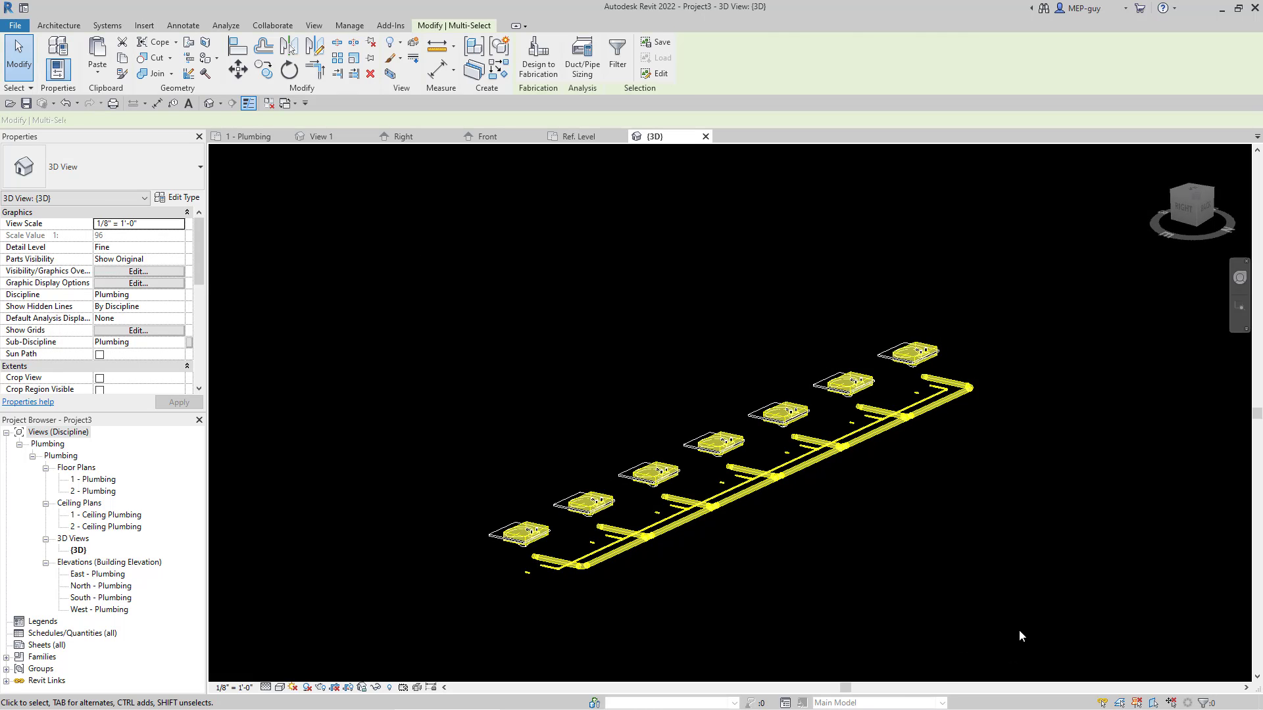
{"action": "left_click", "coordinate": [619, 63]}
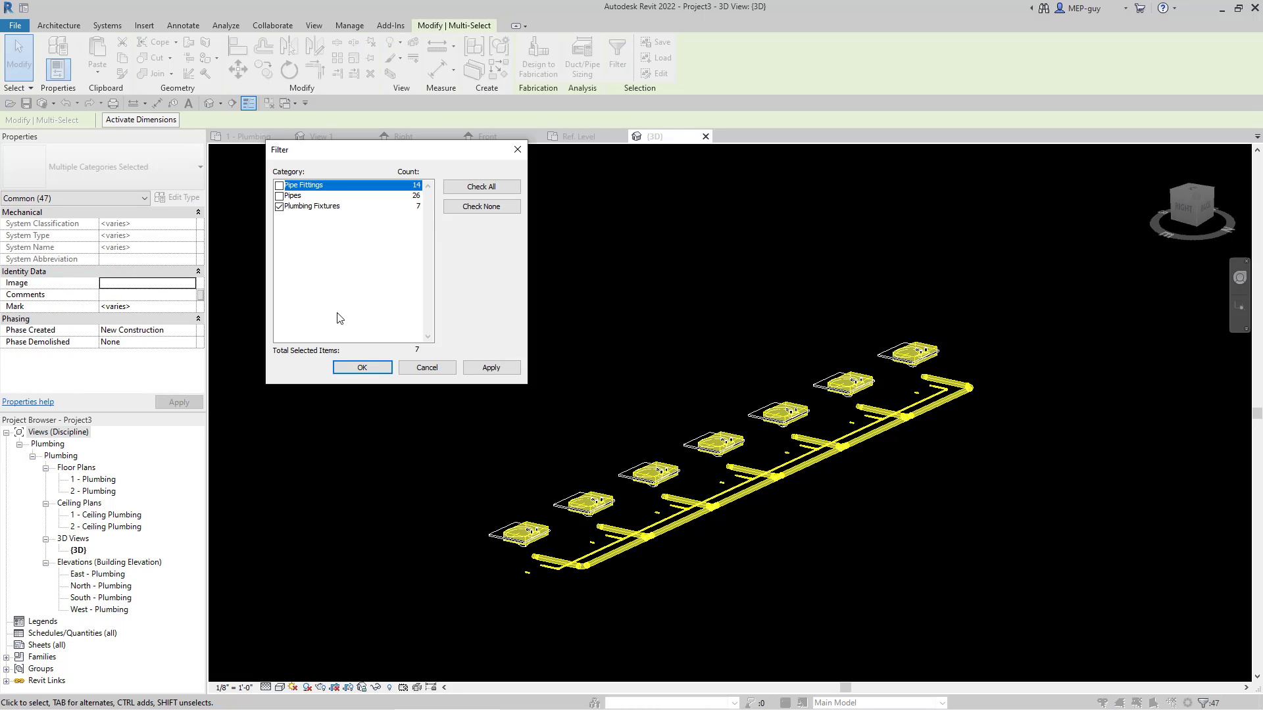
{"action": "left_click", "coordinate": [355, 368]}
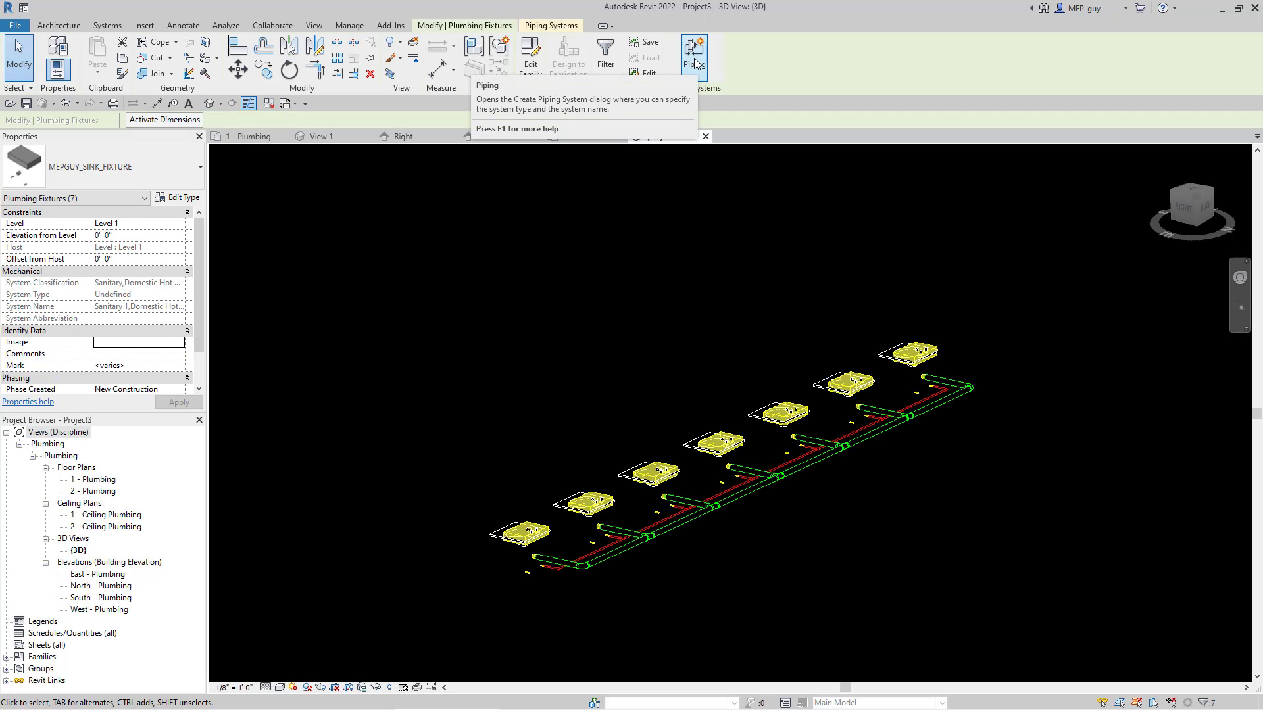
{"action": "left_click", "coordinate": [696, 63]}
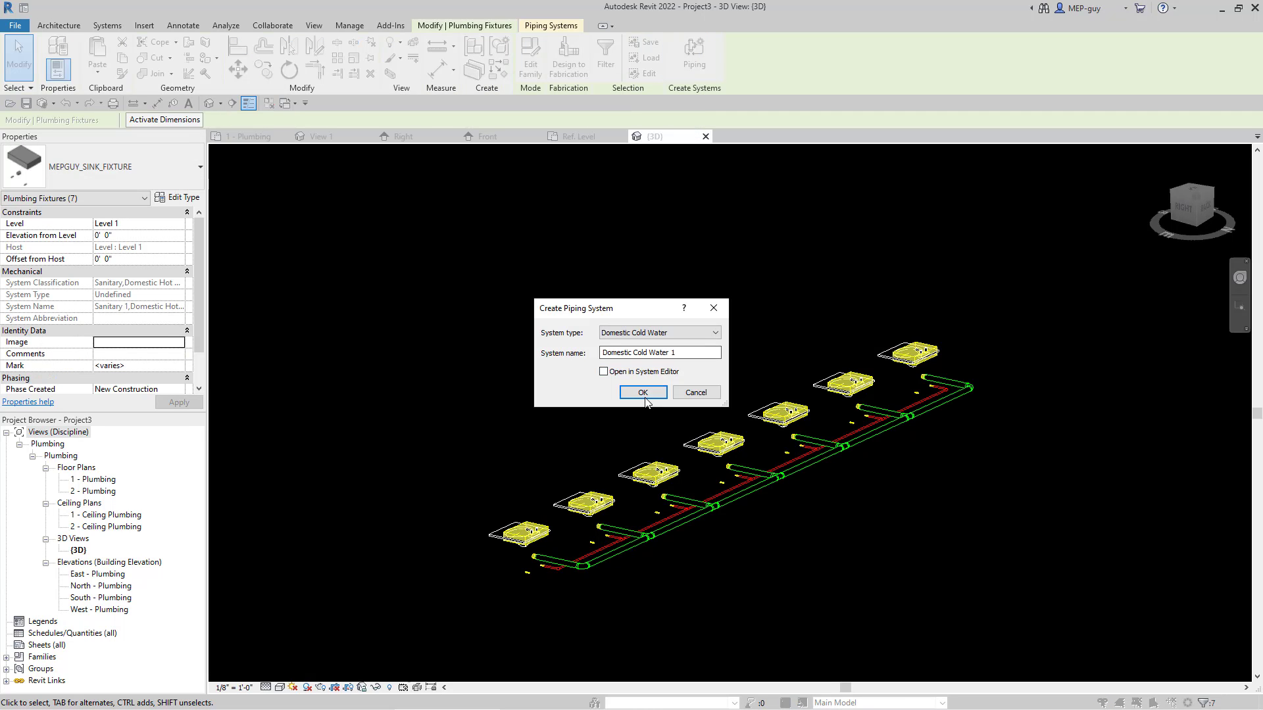
{"action": "left_click", "coordinate": [642, 393]}
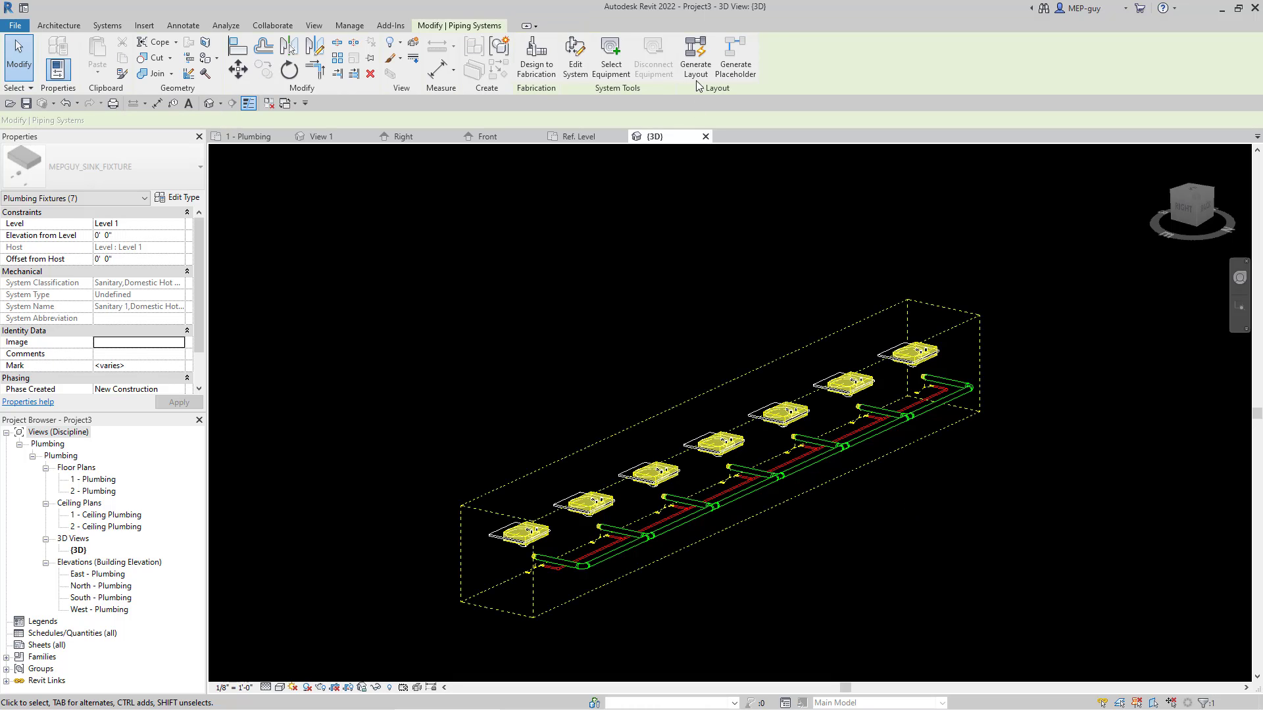
Step: Generate the cold water pipe layout with main and branch offsets of 1' 6" and finish it
{"action": "left_click", "coordinate": [695, 58]}
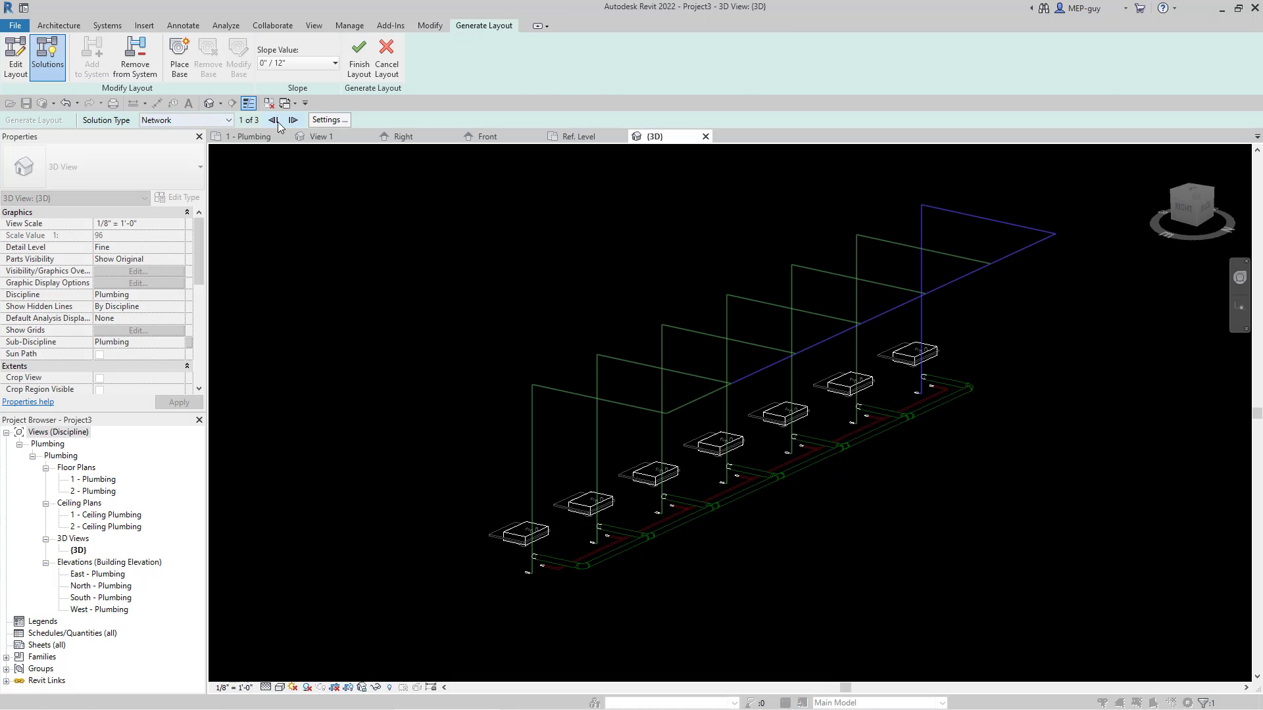
{"action": "left_click", "coordinate": [918, 136]}
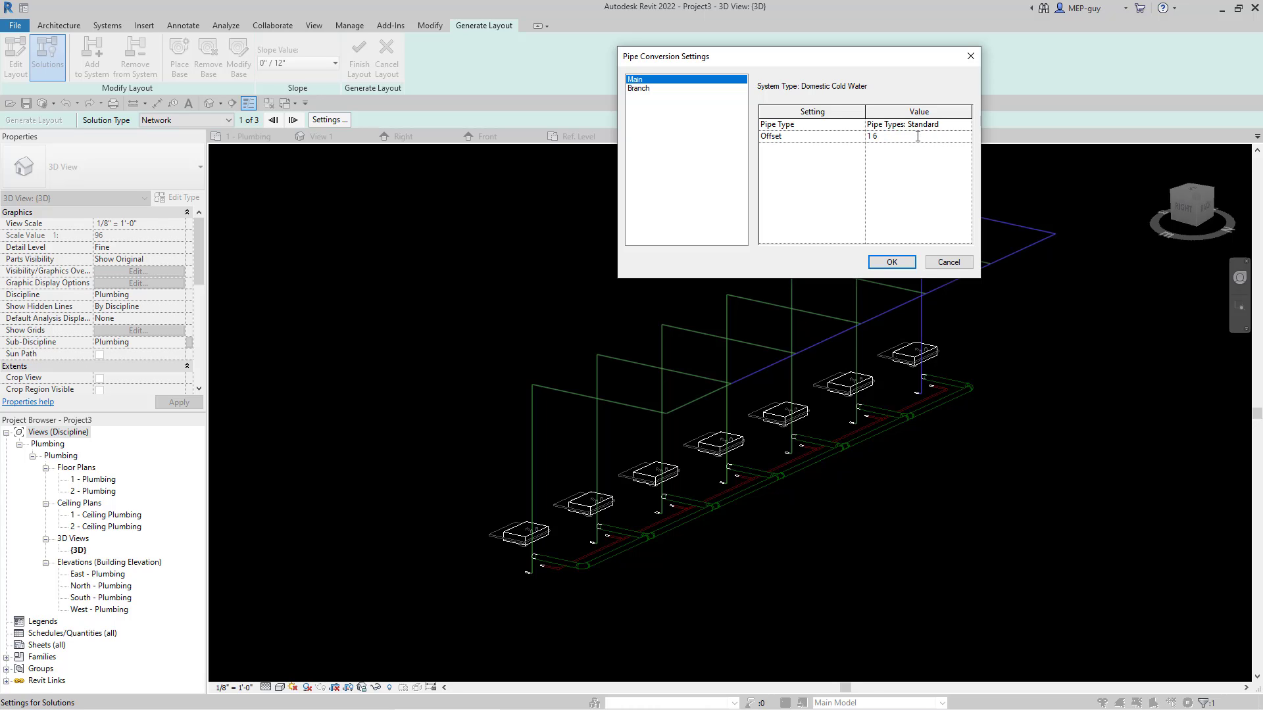
{"action": "left_click", "coordinate": [669, 88]}
{"action": "left_click", "coordinate": [928, 137]}
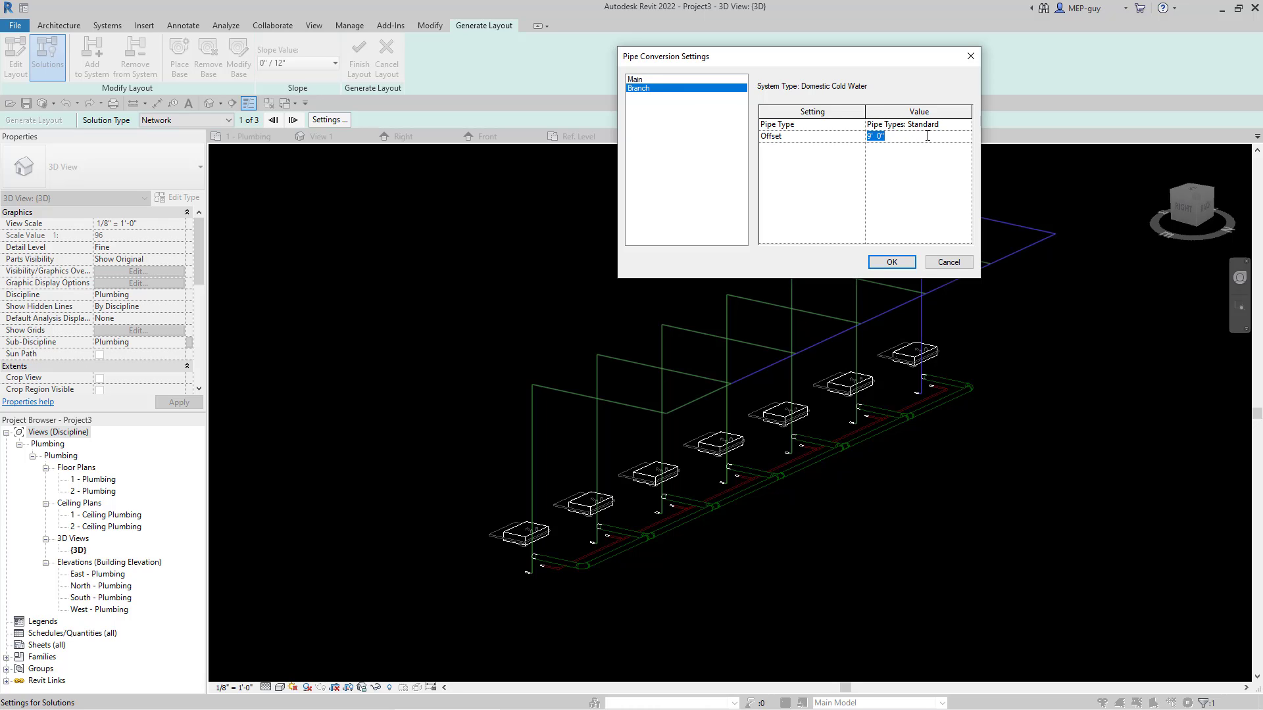
{"action": "type", "text": "1 6"}
{"action": "left_click", "coordinate": [899, 262]}
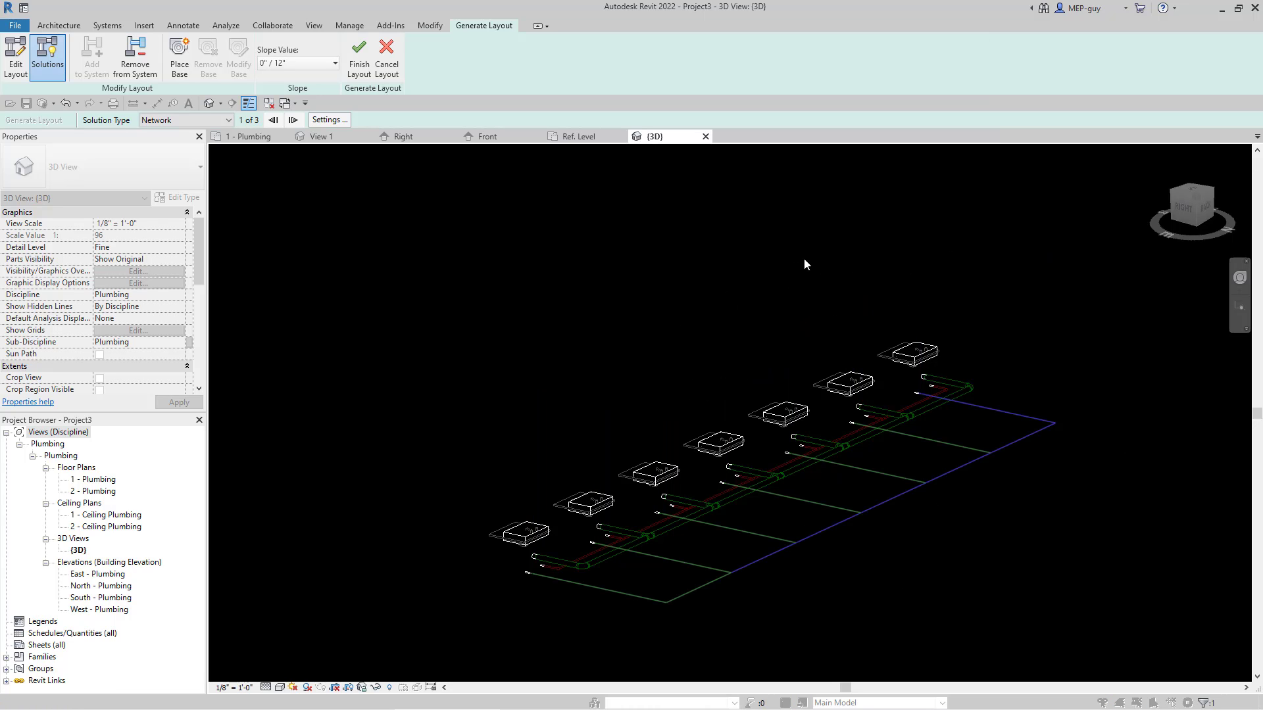
{"action": "left_click", "coordinate": [359, 54]}
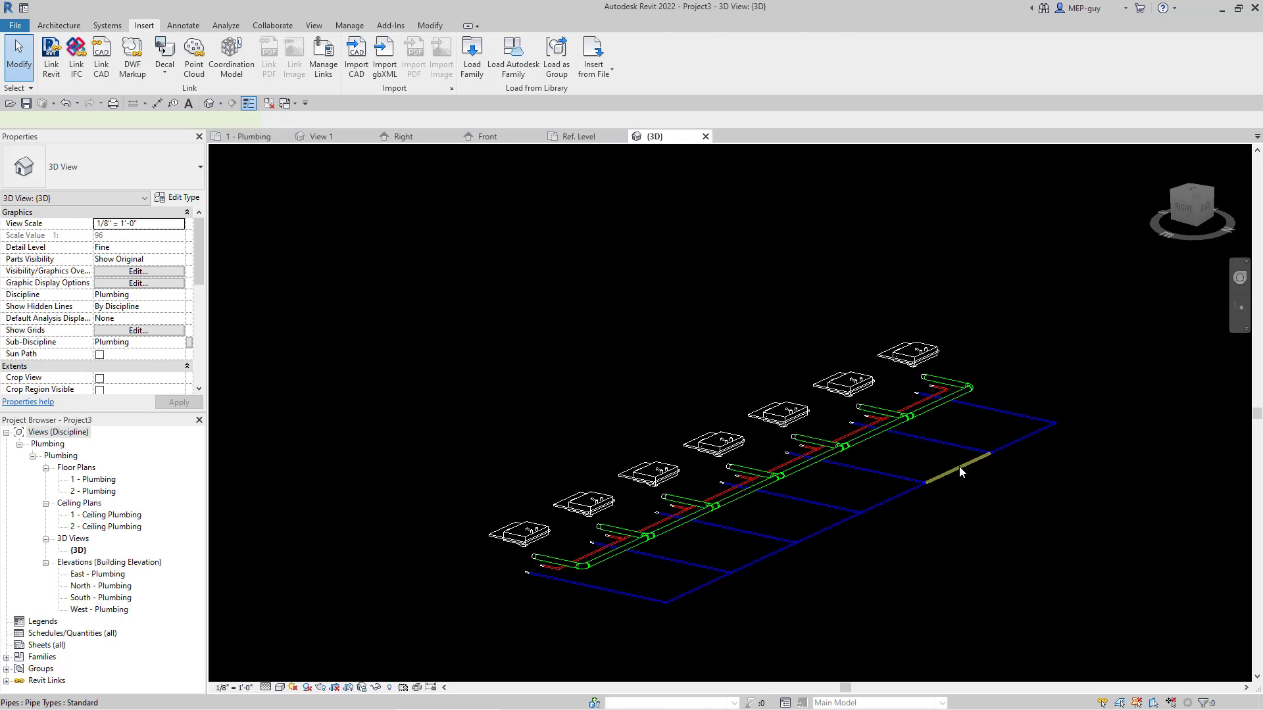
Step: Move the cold water main pipe run toward the sinks, next to the sanitary main
{"action": "left_click", "coordinate": [958, 468]}
{"action": "mouse_move", "coordinate": [958, 469]}
{"action": "left_mouse_down"}
{"action": "mouse_move", "coordinate": [874, 441]}
{"action": "mouse_move", "coordinate": [862, 449]}
{"action": "mouse_move", "coordinate": [973, 487]}
{"action": "left_mouse_up"}
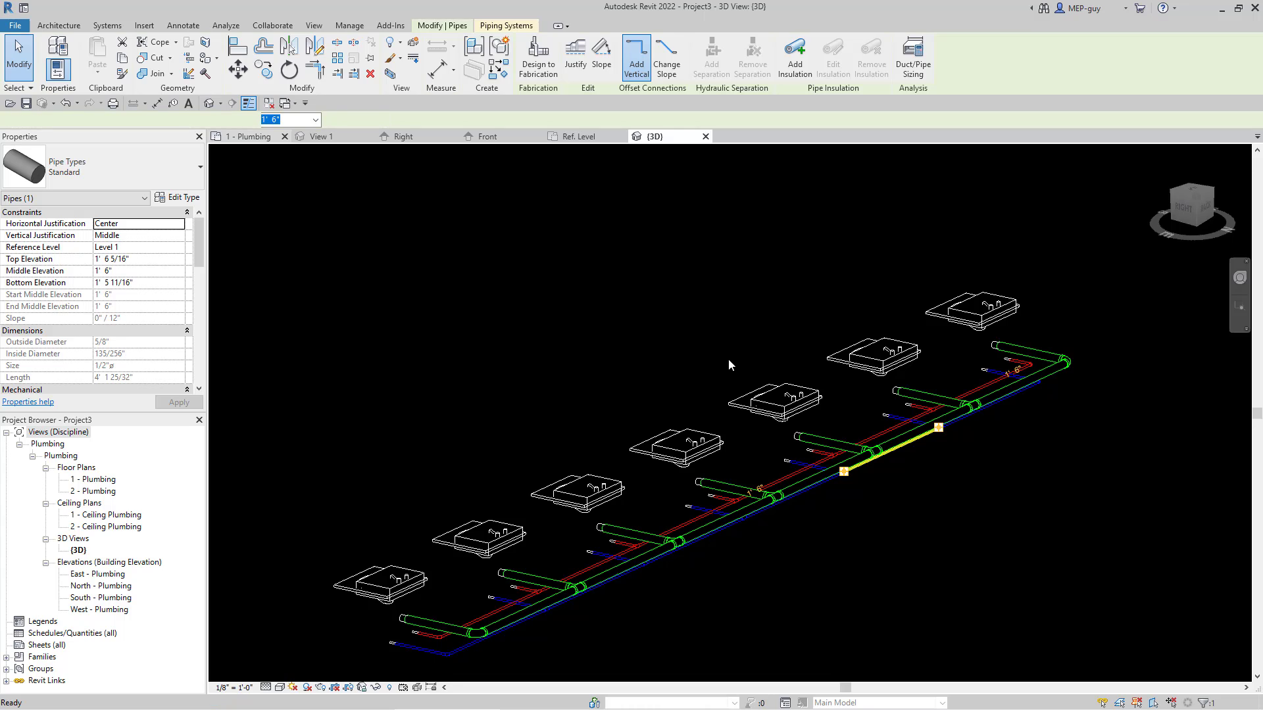
Step: Switch to the 1 - Plumbing floor plan and turn off thin lines to show the pipes at full line weight
{"action": "key", "text": "ctrl+Tab"}
{"action": "scroll", "coordinate": [747, 515], "scroll_direction": "up", "scroll_amount": 2}
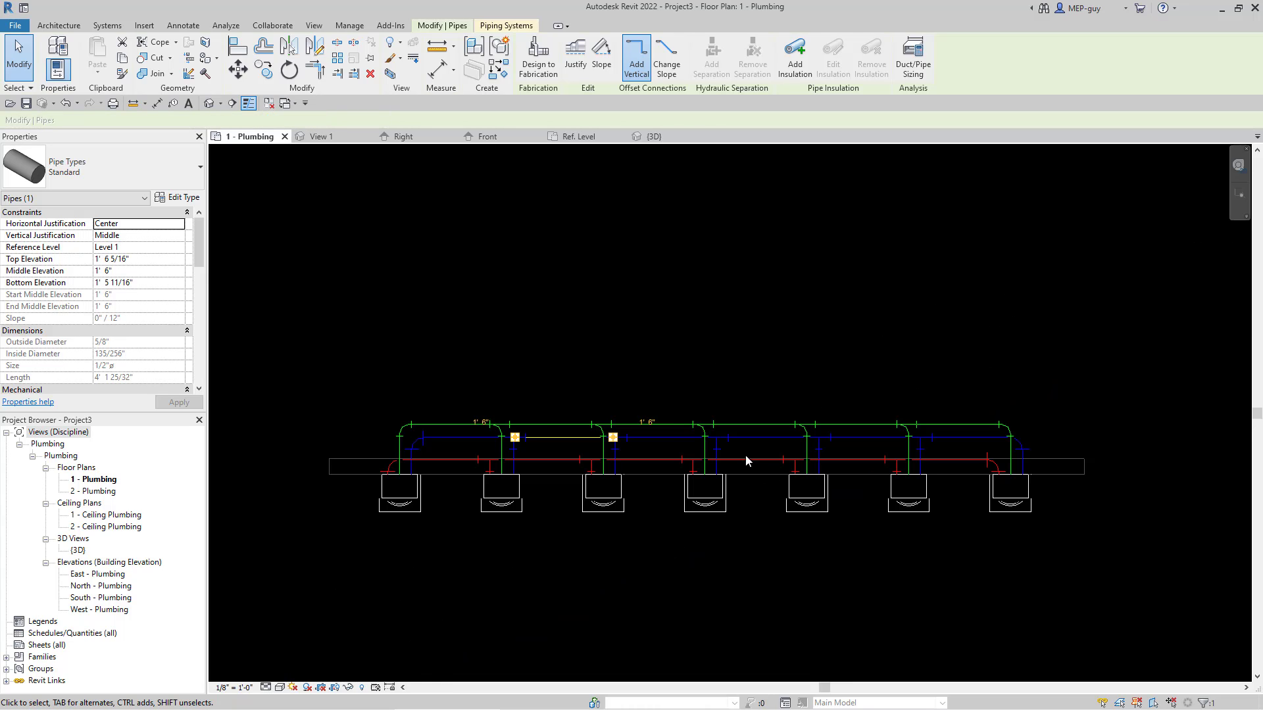
{"action": "key", "text": "Escape"}
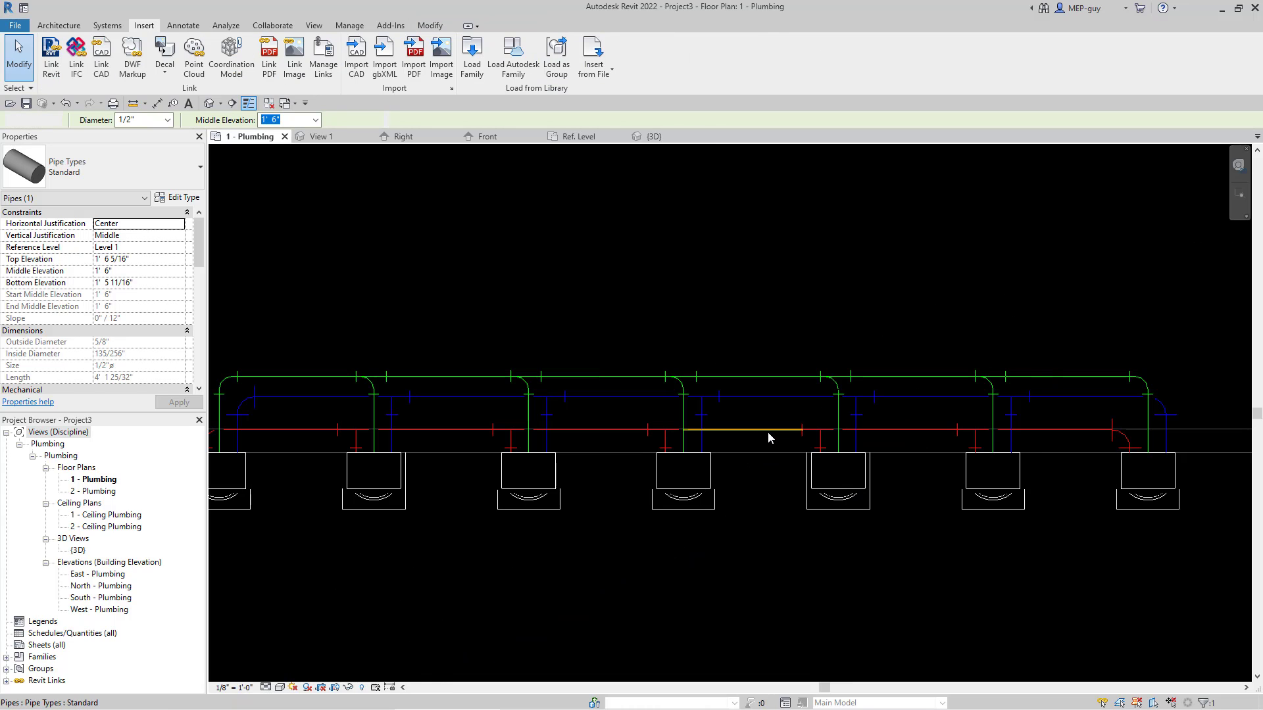
{"action": "left_click", "coordinate": [248, 104]}
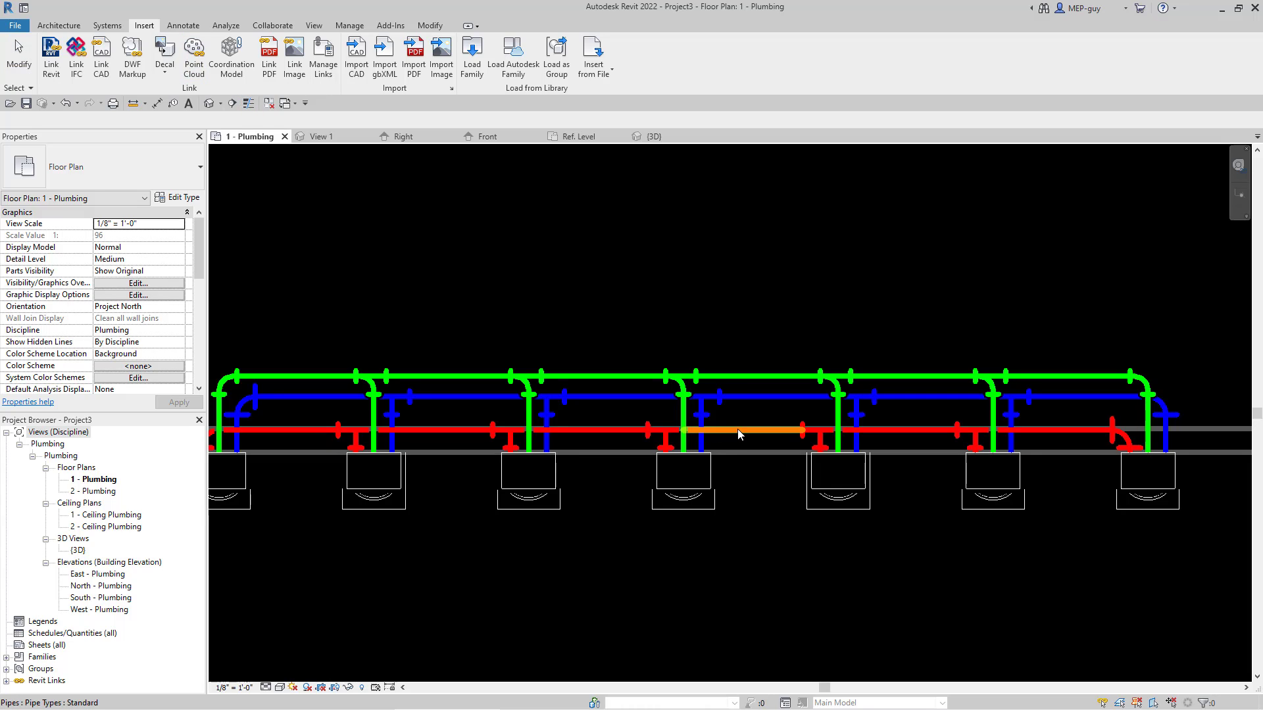
Step: Nudge the hot water main run slightly away from the sinks in the floor plan
{"action": "left_click", "coordinate": [777, 437]}
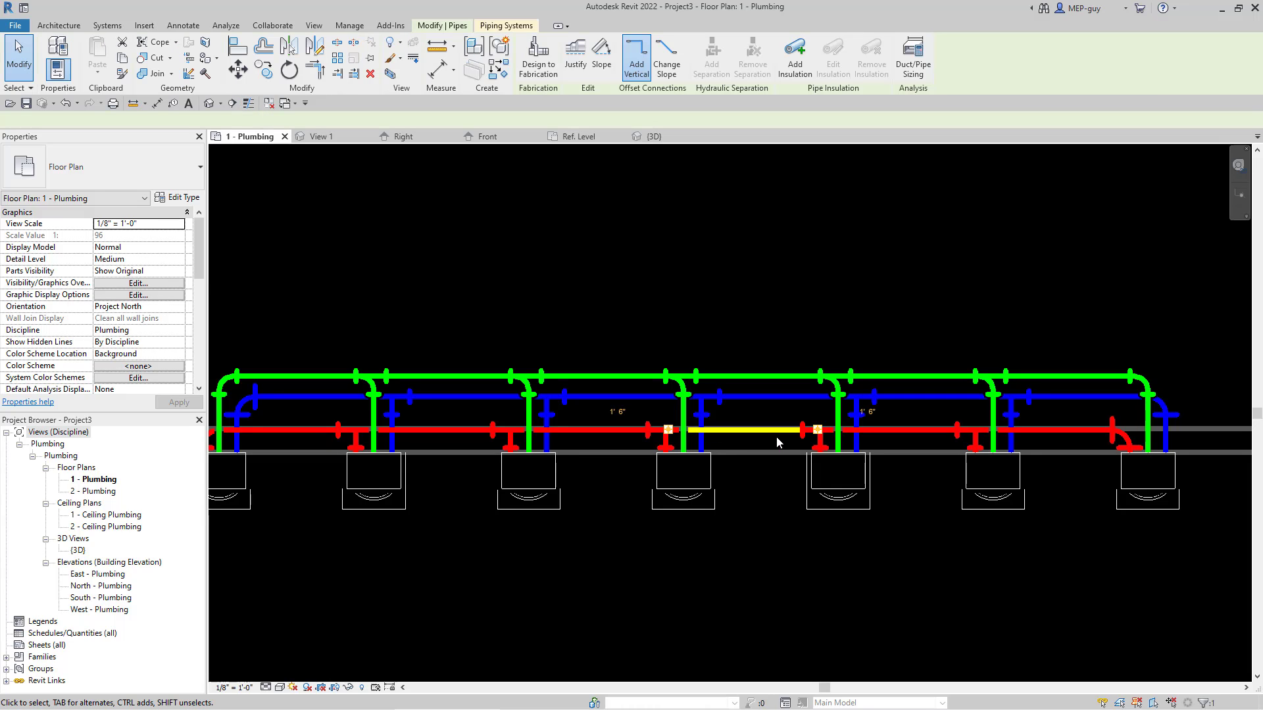
{"action": "key", "text": "Up"}
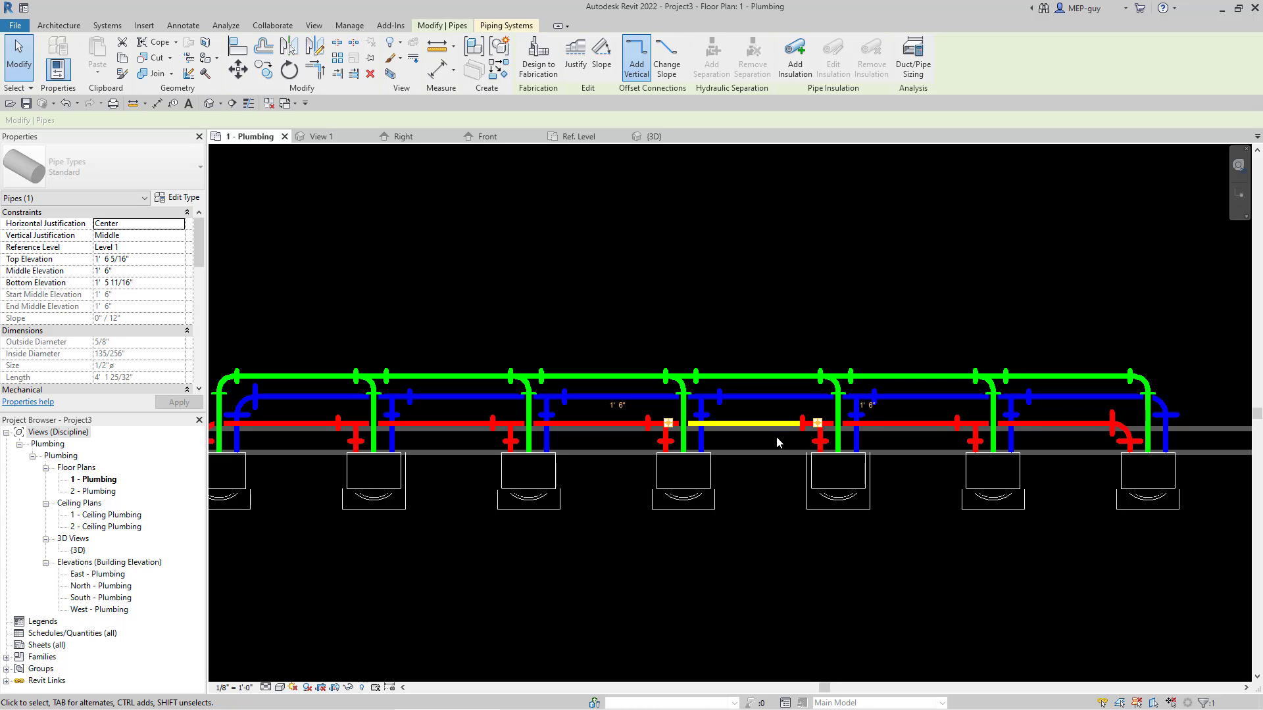
{"action": "key", "text": "Up"}
Step: Nudge the cold water main run slightly toward the sinks in the floor plan
{"action": "left_click", "coordinate": [773, 396]}
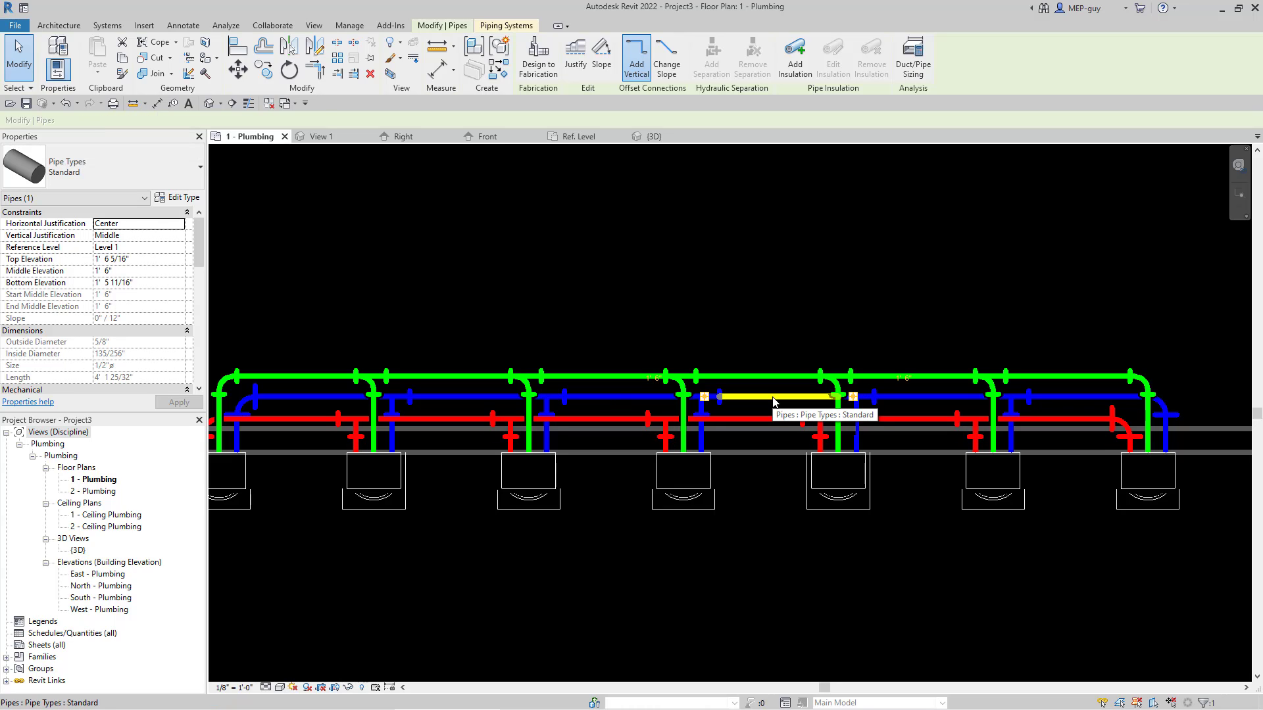
{"action": "key", "text": "Down"}
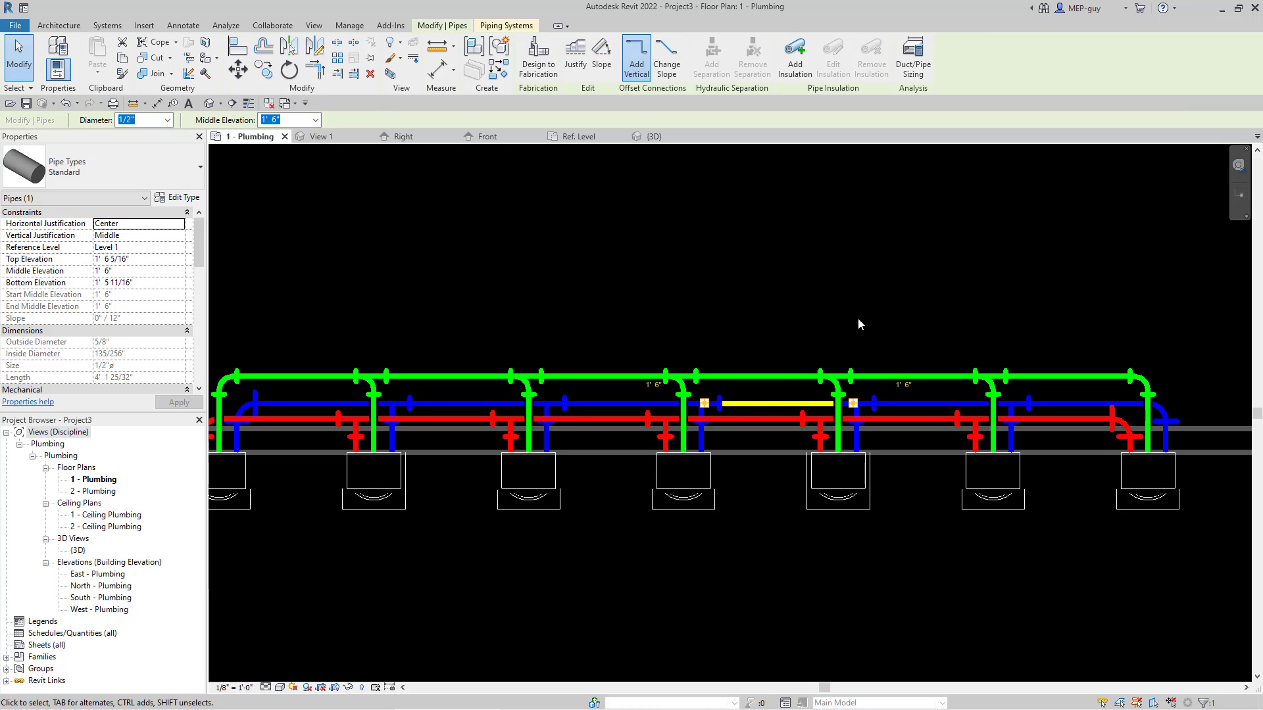
{"action": "key", "text": "Escape"}
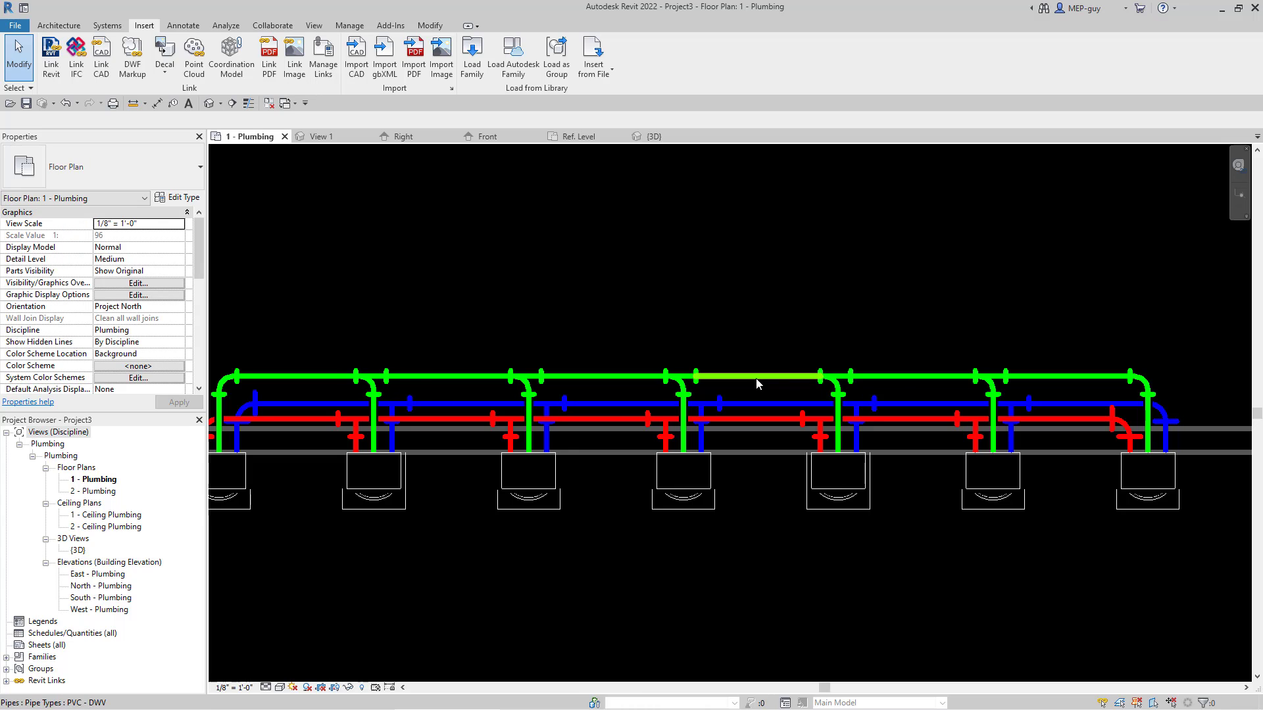
Step: Flip the five intermediate sanitary tees on the sanitary main so their branches sweep toward the right-hand end of the run
{"action": "left_click", "coordinate": [378, 383]}
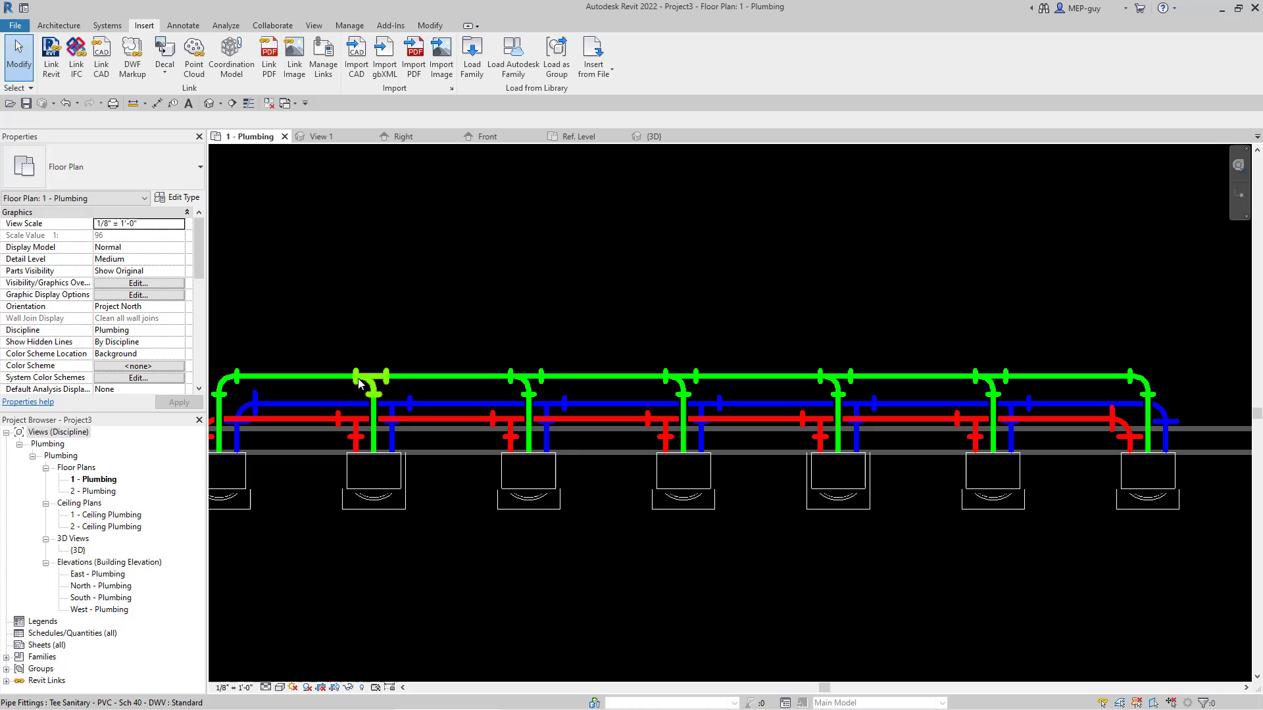
{"action": "left_click", "coordinate": [529, 383]}
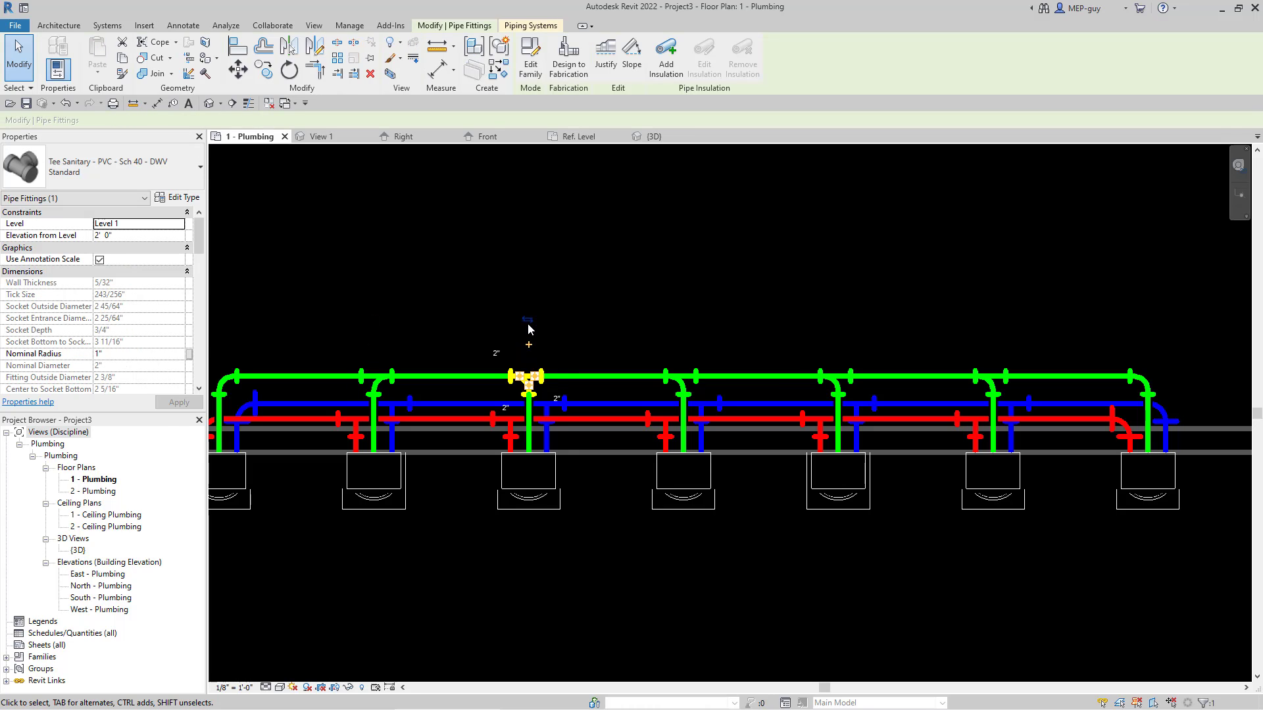
{"action": "left_click", "coordinate": [683, 380]}
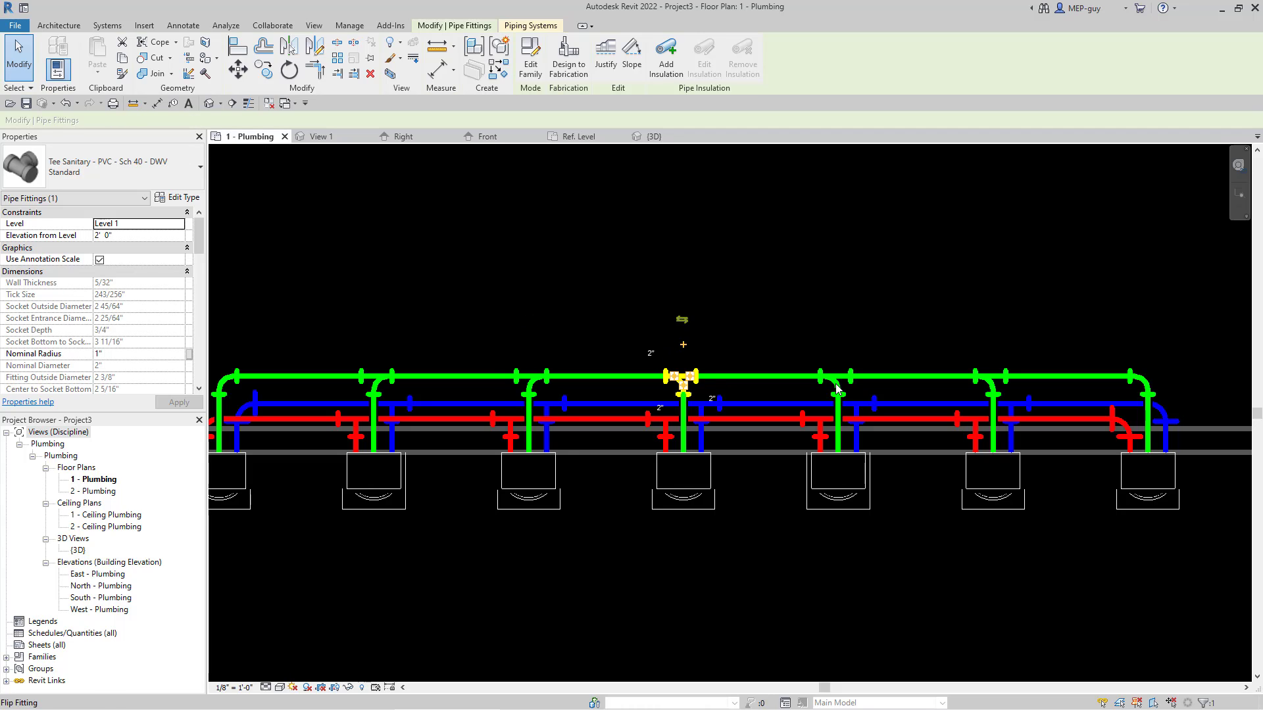
{"action": "left_click", "coordinate": [835, 381]}
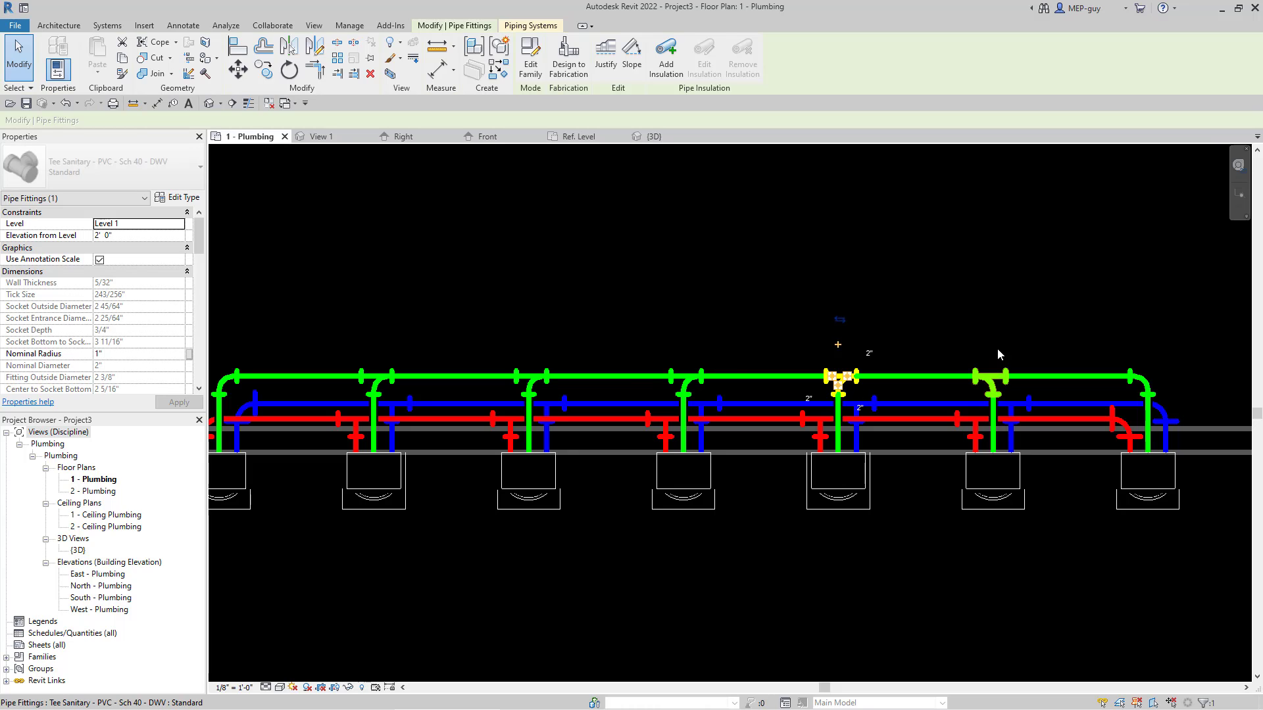
{"action": "left_click", "coordinate": [992, 380]}
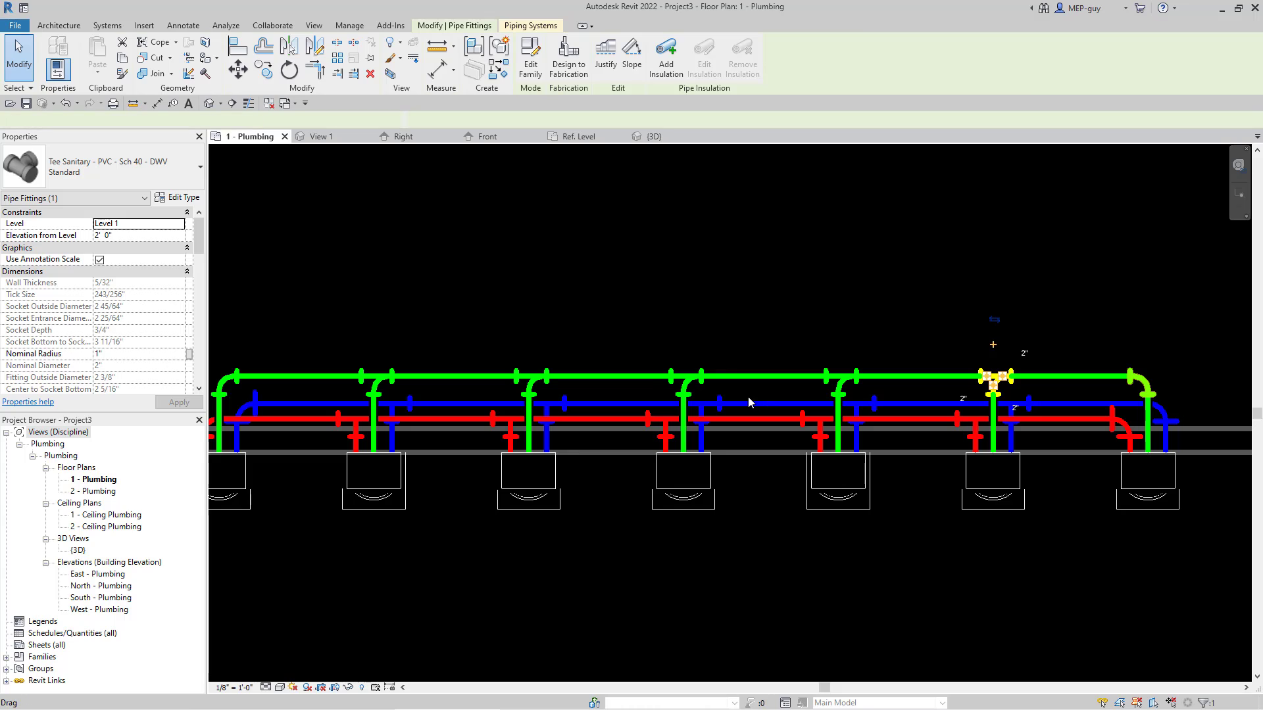
Step: Convert the sanitary elbow at the right-hand end of the main into a tee and flip it to match the others
{"action": "scroll", "coordinate": [748, 399], "scroll_direction": "down", "scroll_amount": 1}
{"action": "scroll", "coordinate": [1076, 382], "scroll_direction": "up", "scroll_amount": 3}
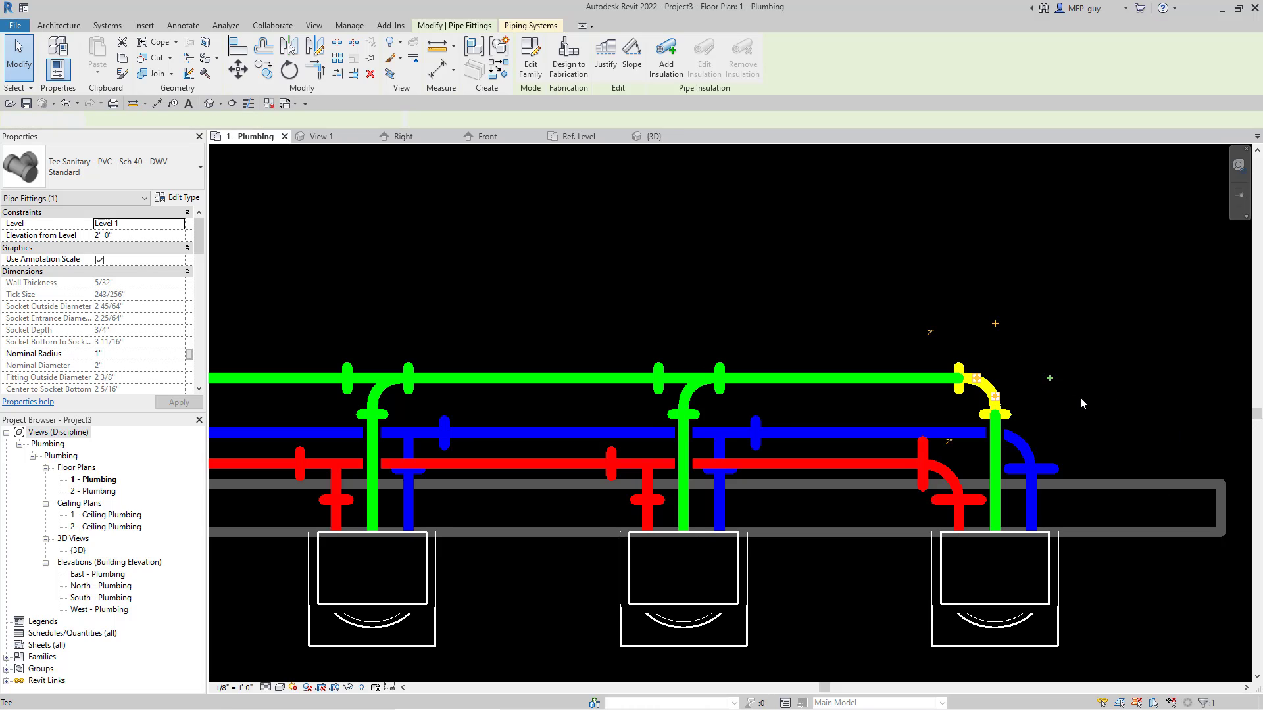
{"action": "left_click", "coordinate": [1080, 397]}
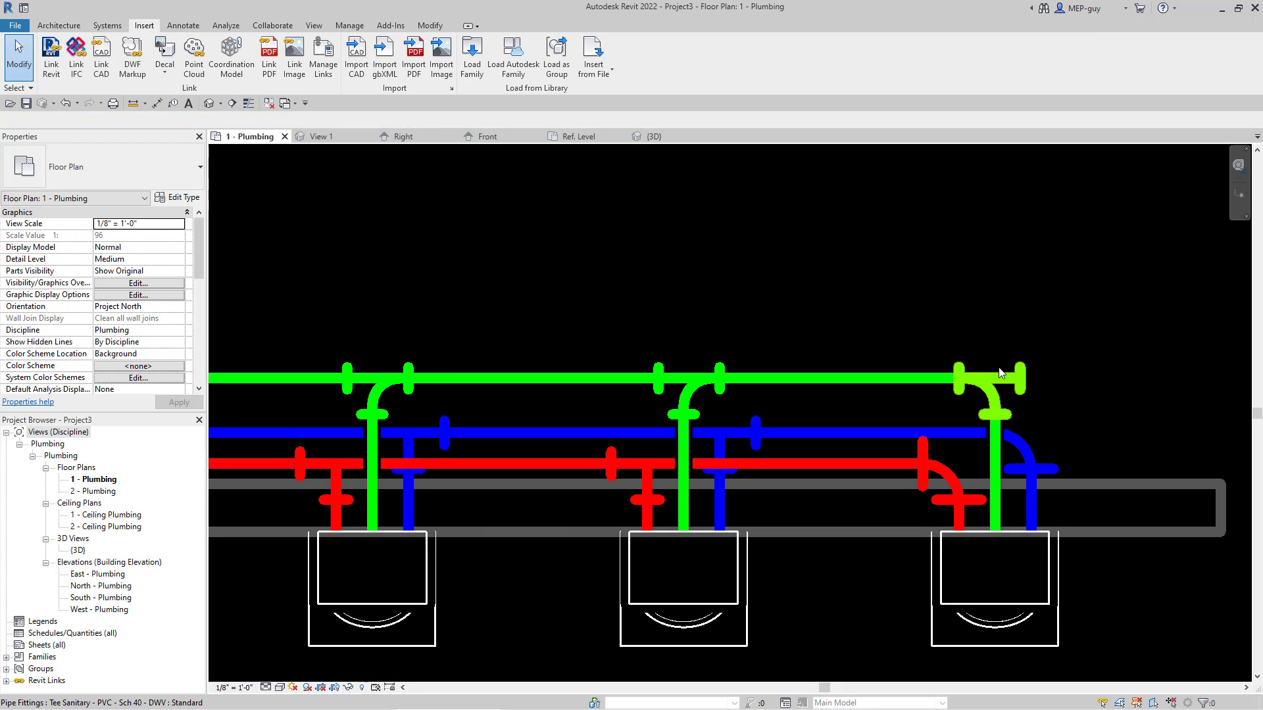
{"action": "left_click", "coordinate": [981, 380]}
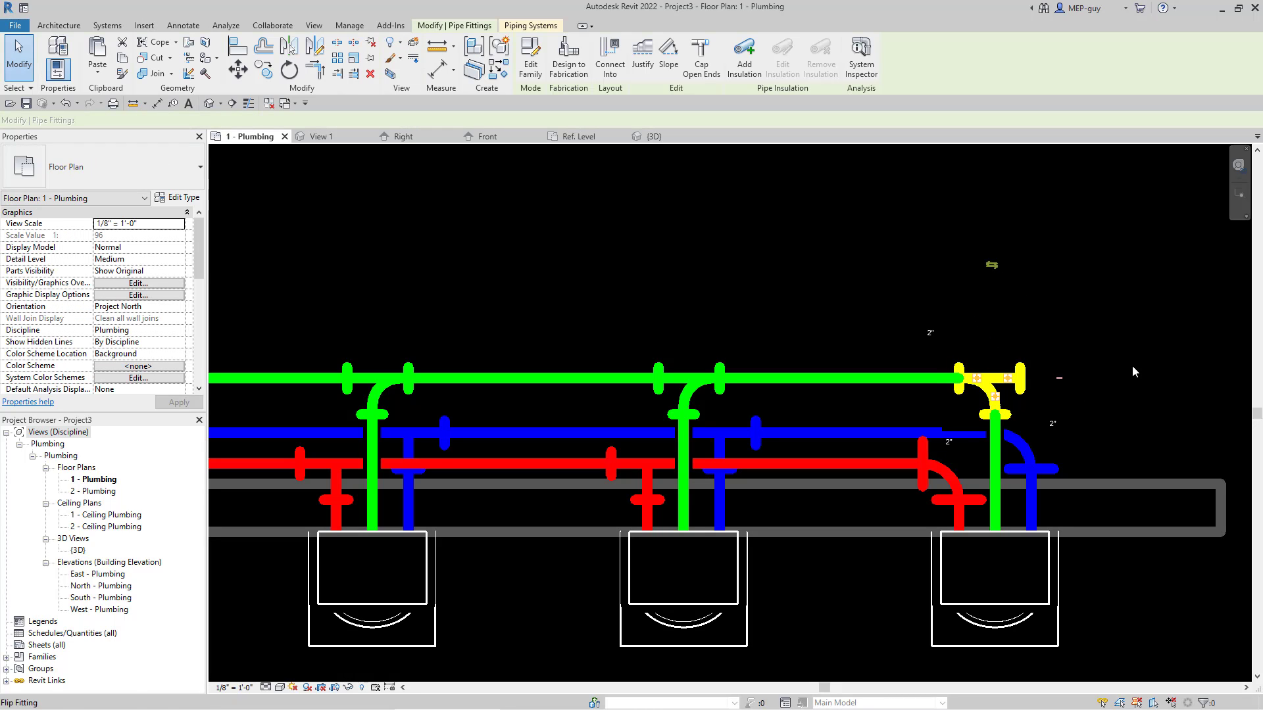
{"action": "left_click", "coordinate": [997, 271]}
Step: Extend a 2" PVC - DWV pipe from the end tee's open outlet past the last sink and drop it to a -2' 0" middle elevation
{"action": "right_click", "coordinate": [1017, 384]}
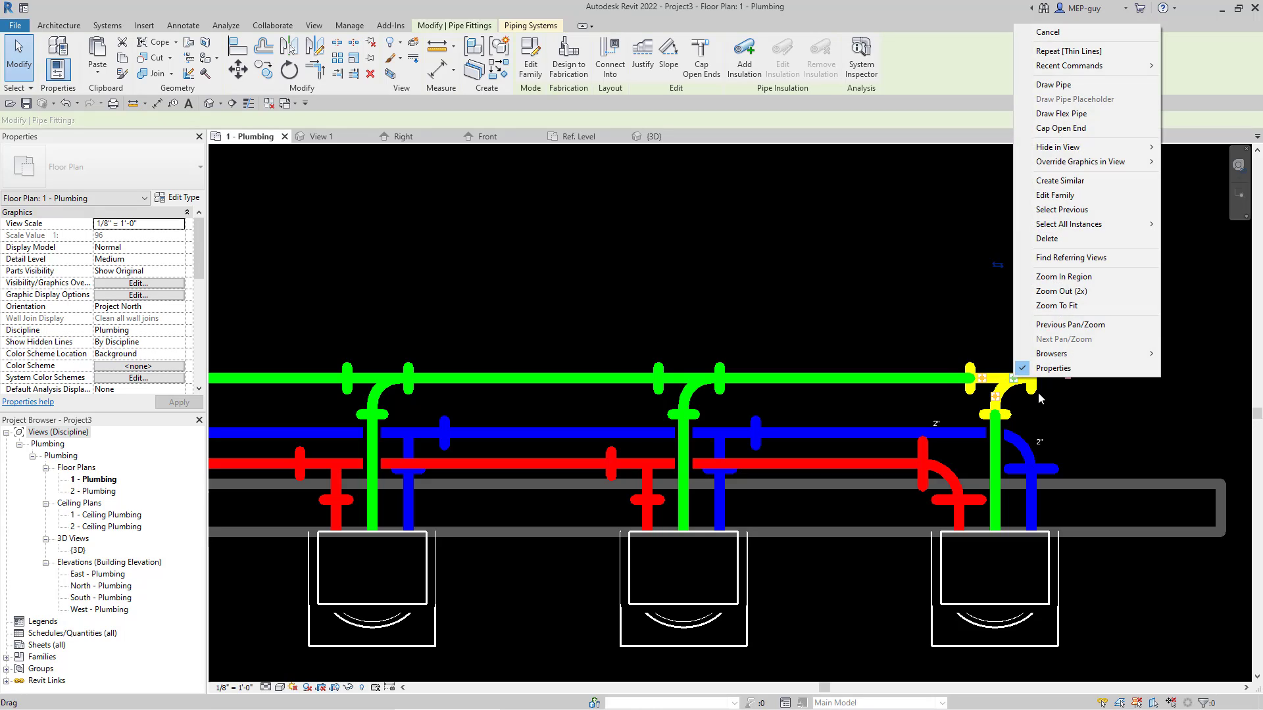
{"action": "left_click", "coordinate": [1116, 369]}
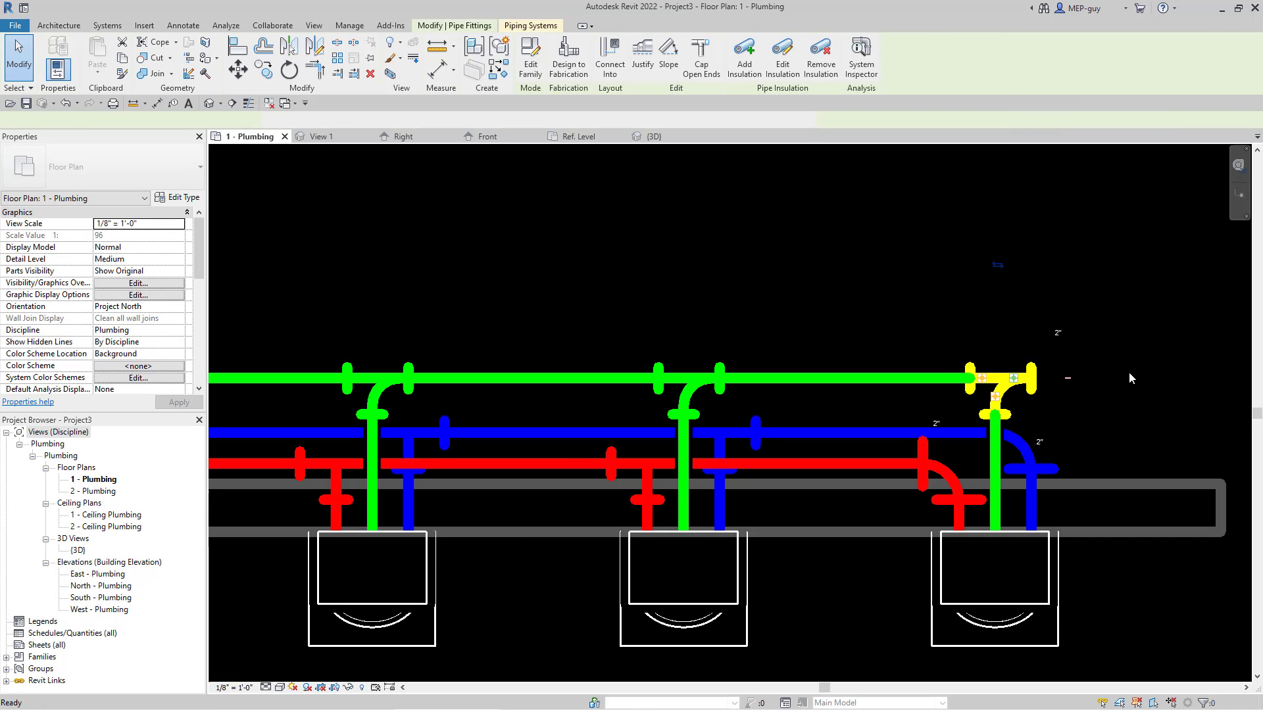
{"action": "left_click", "coordinate": [1158, 405]}
{"action": "left_click", "coordinate": [304, 121]}
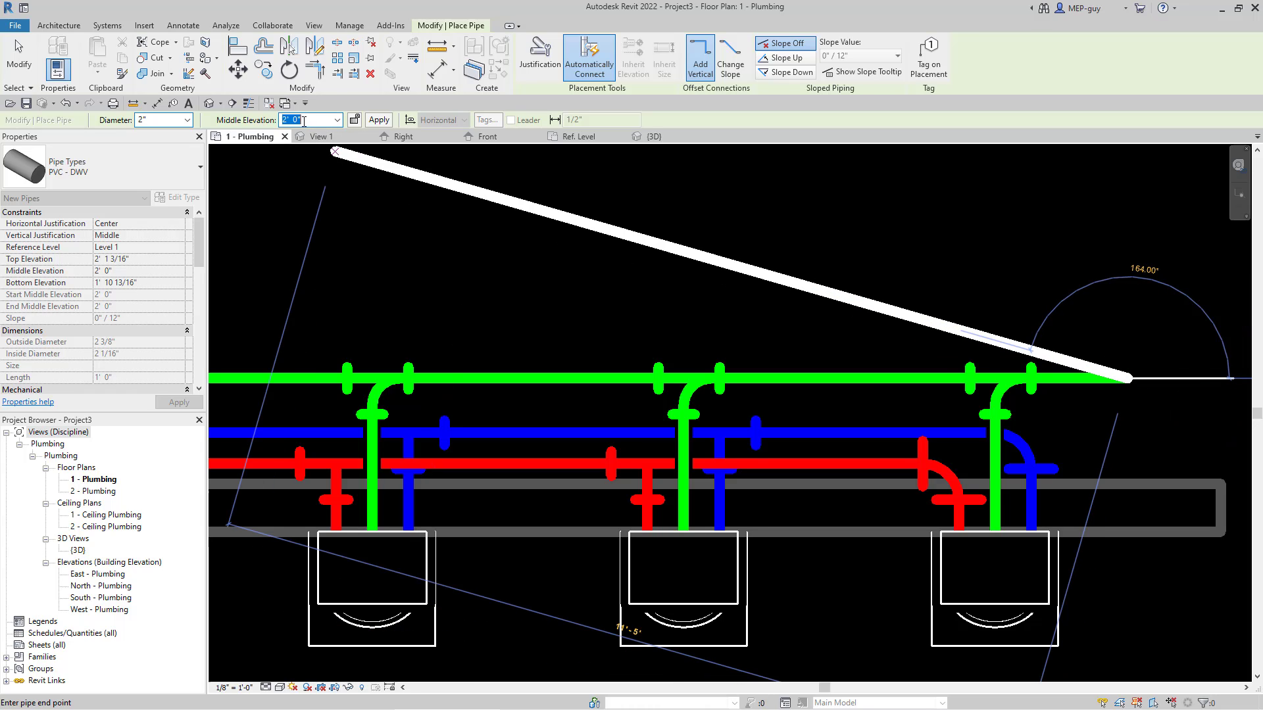
{"action": "type", "text": "-2"}
{"action": "key", "text": "Return"}
{"action": "scroll", "coordinate": [1090, 556], "scroll_direction": "down", "scroll_amount": 5}
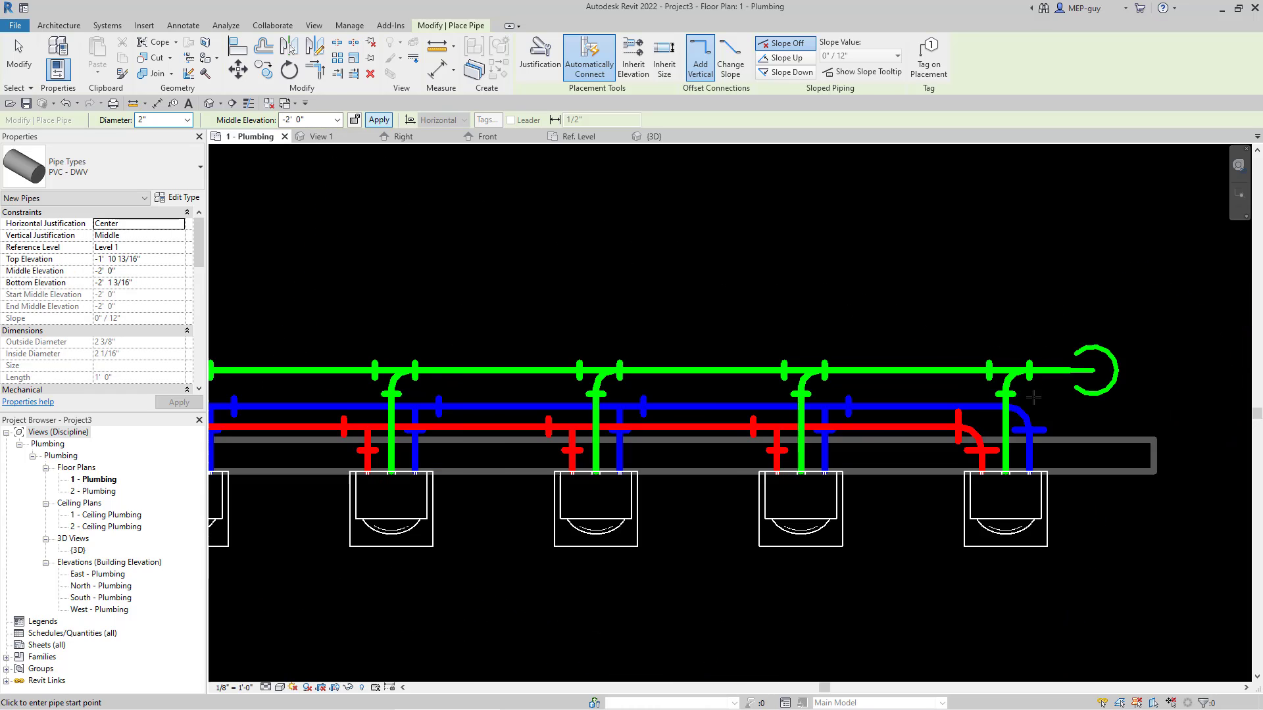
{"action": "key", "text": "Escape"}
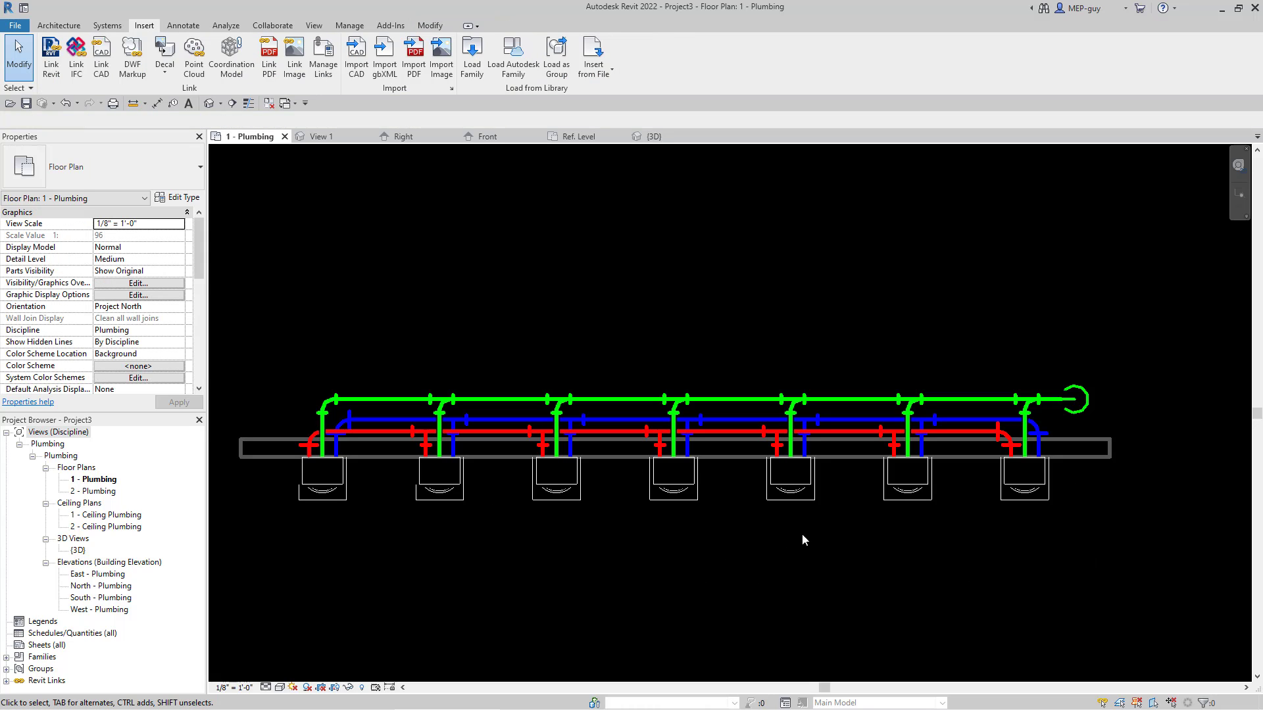
Step: Switch to the {3D} view and examine the sink piping and sanitary drop from the fixture side
{"action": "left_click", "coordinate": [654, 136]}
{"action": "scroll", "coordinate": [815, 283], "scroll_direction": "down", "scroll_amount": 1}
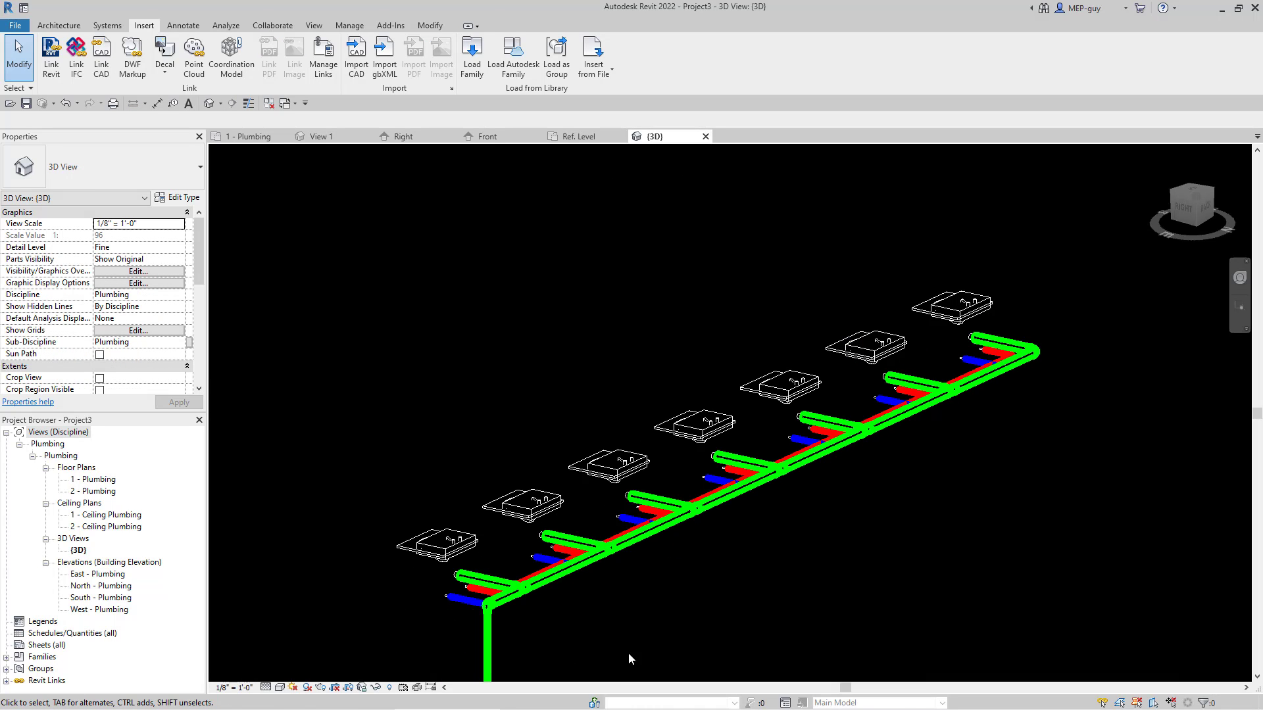
{"action": "middle_click_drag", "start_coordinate": [628, 653], "coordinate": [868, 552], "text": "shift"}
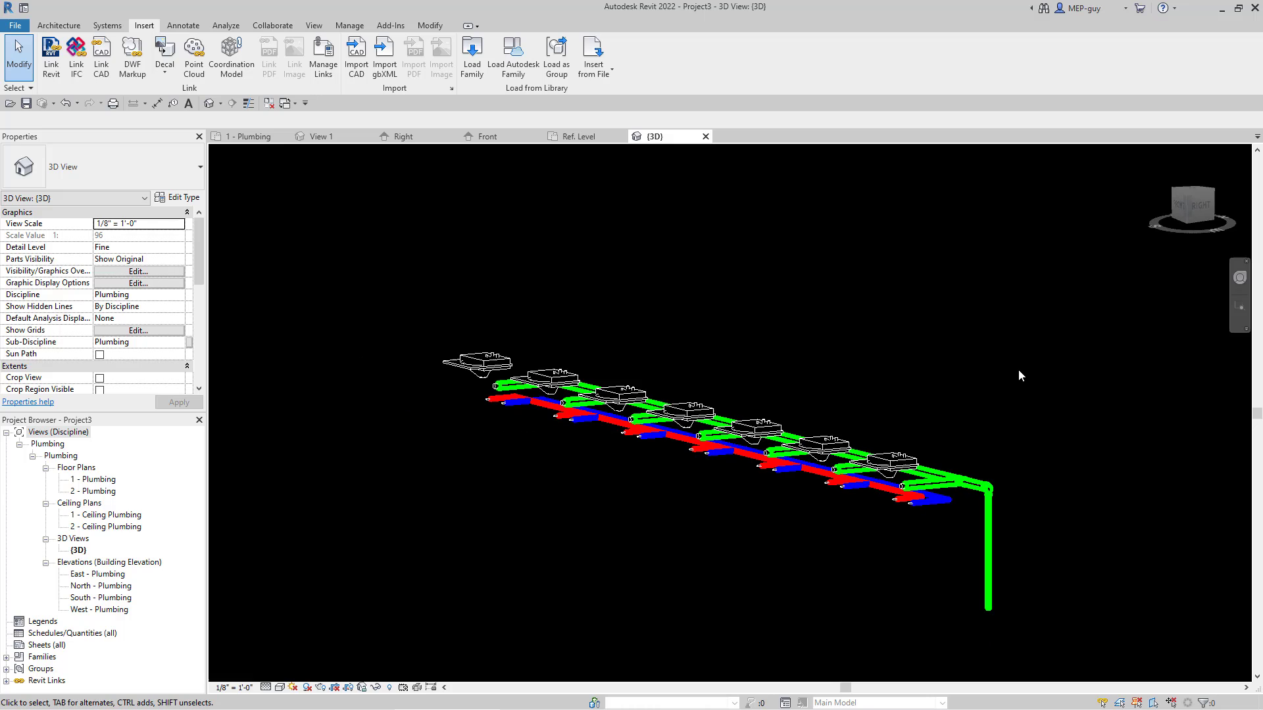
{"action": "middle_click_drag", "start_coordinate": [999, 383], "coordinate": [1023, 384], "text": "shift"}
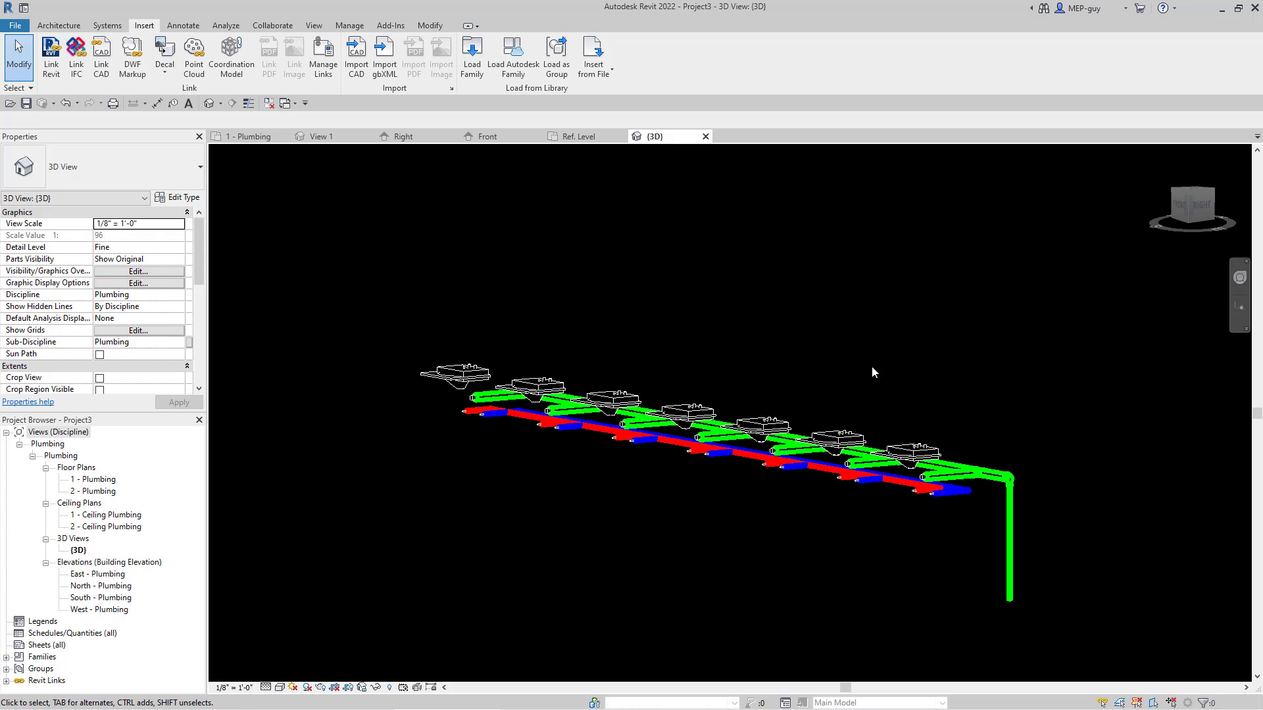
{"action": "scroll", "coordinate": [874, 372], "scroll_direction": "up", "scroll_amount": 2}
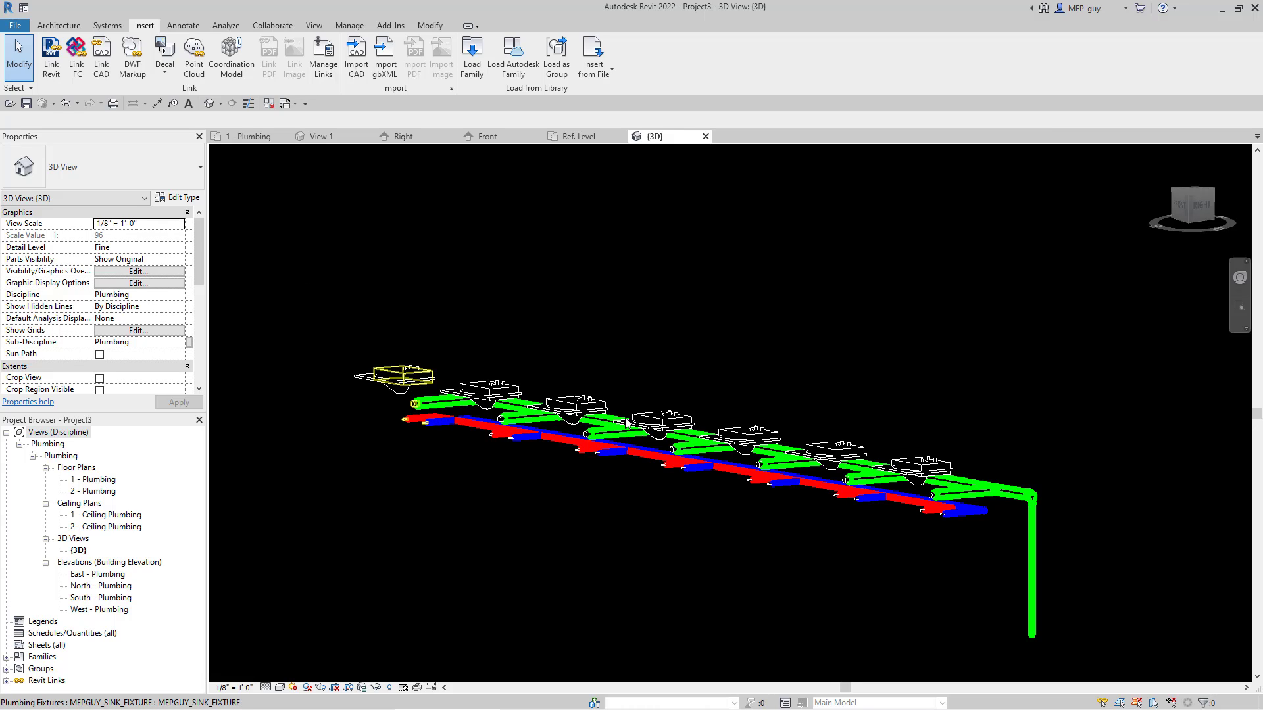
Step: Set the sink fixture type's WATER CONNECTION HEIGHT to 1' 0" and apply it to the model
{"action": "left_click", "coordinate": [402, 375]}
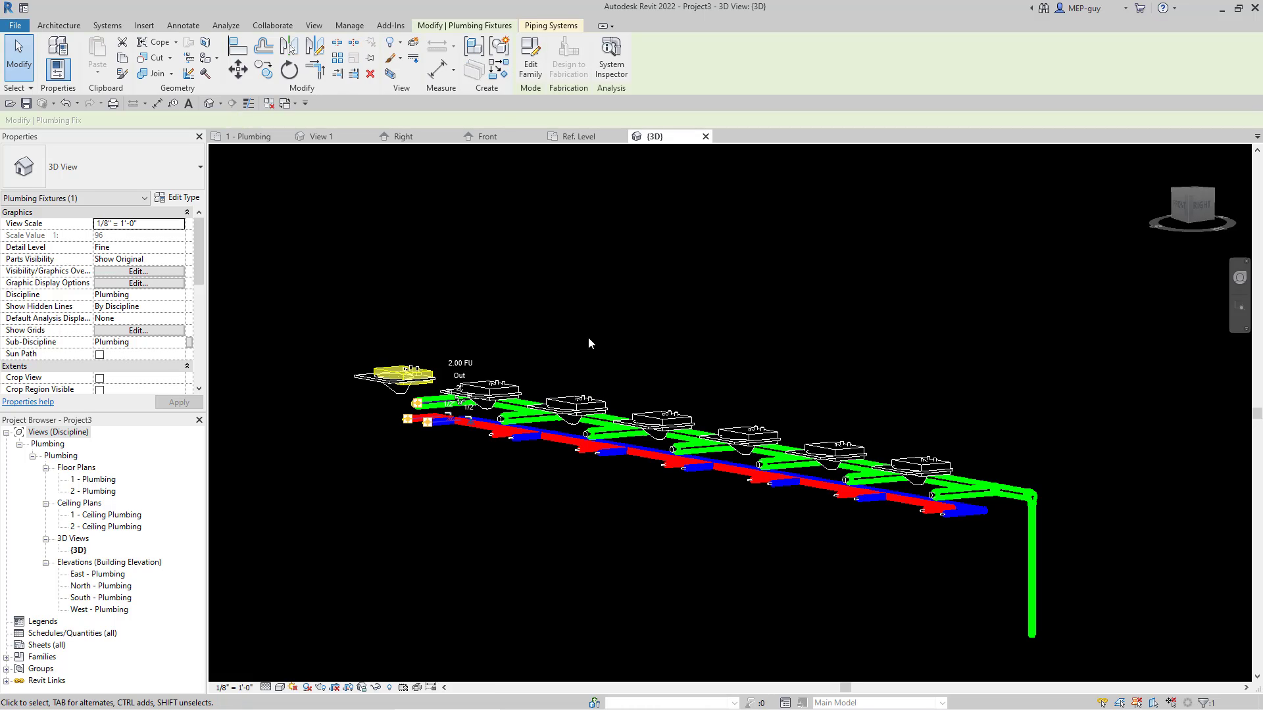
{"action": "left_click", "coordinate": [184, 198]}
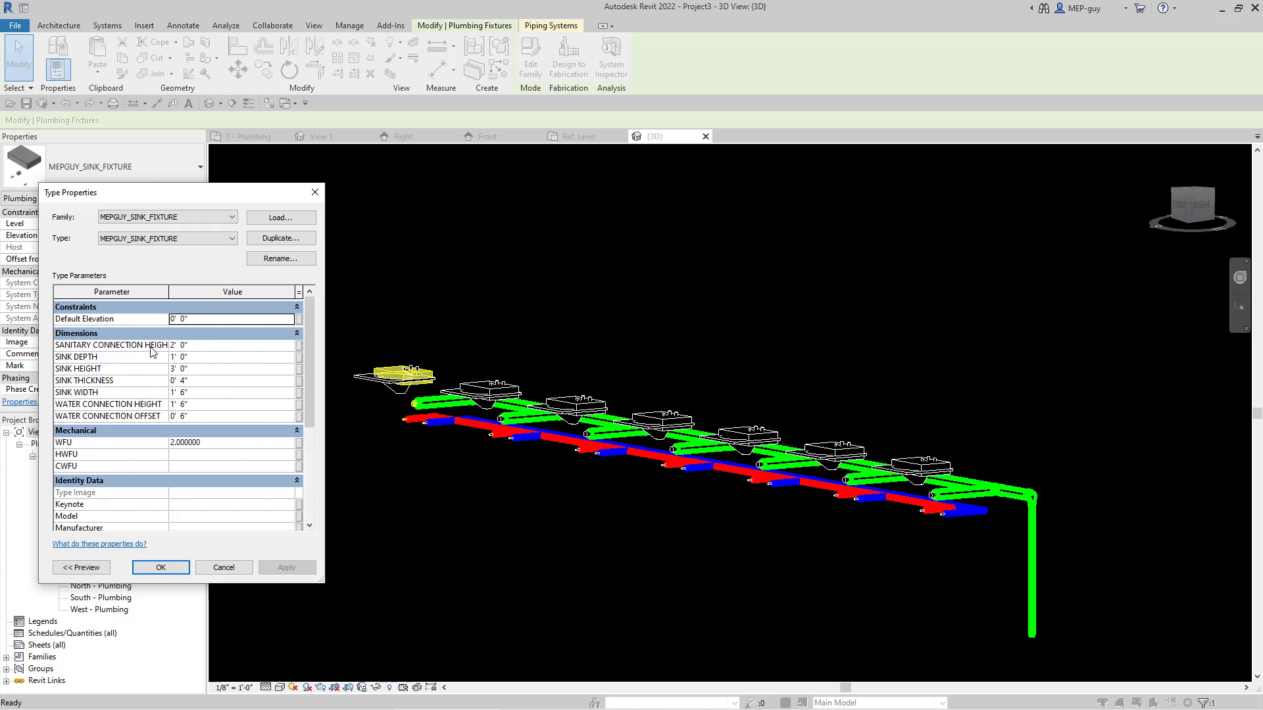
{"action": "left_click_drag", "start_coordinate": [170, 290], "coordinate": [224, 290]}
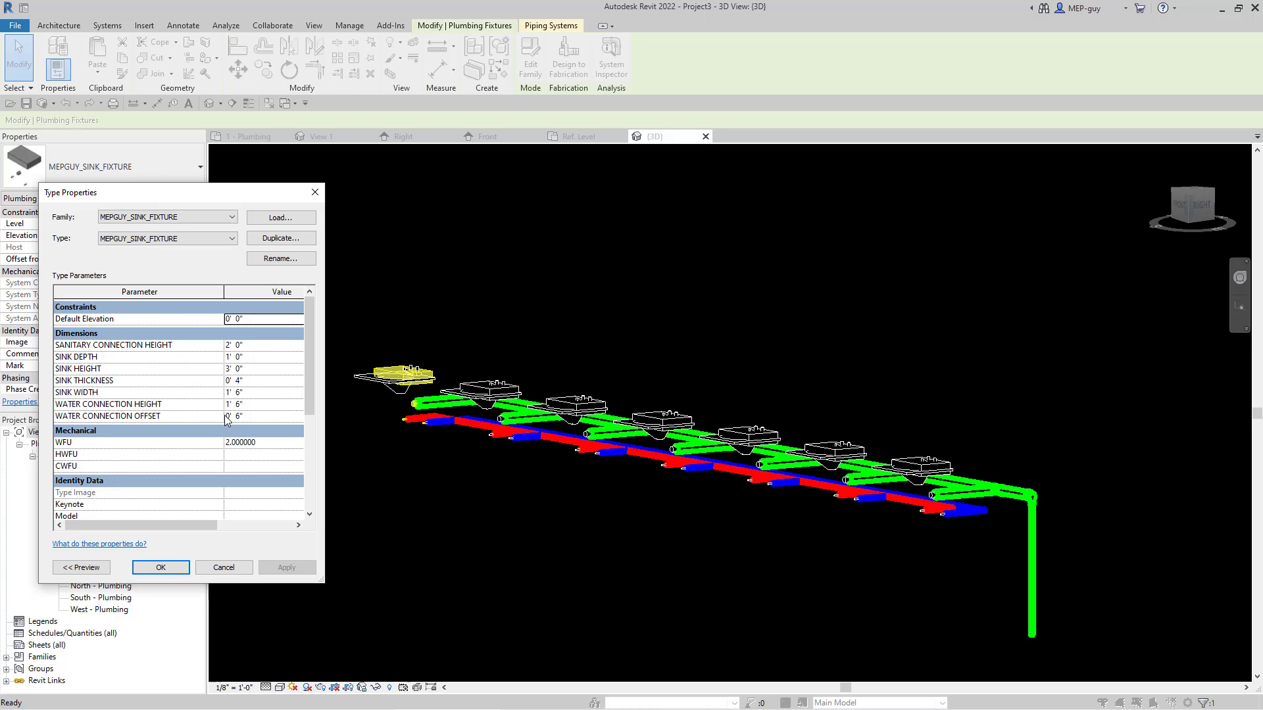
{"action": "left_click", "coordinate": [258, 404]}
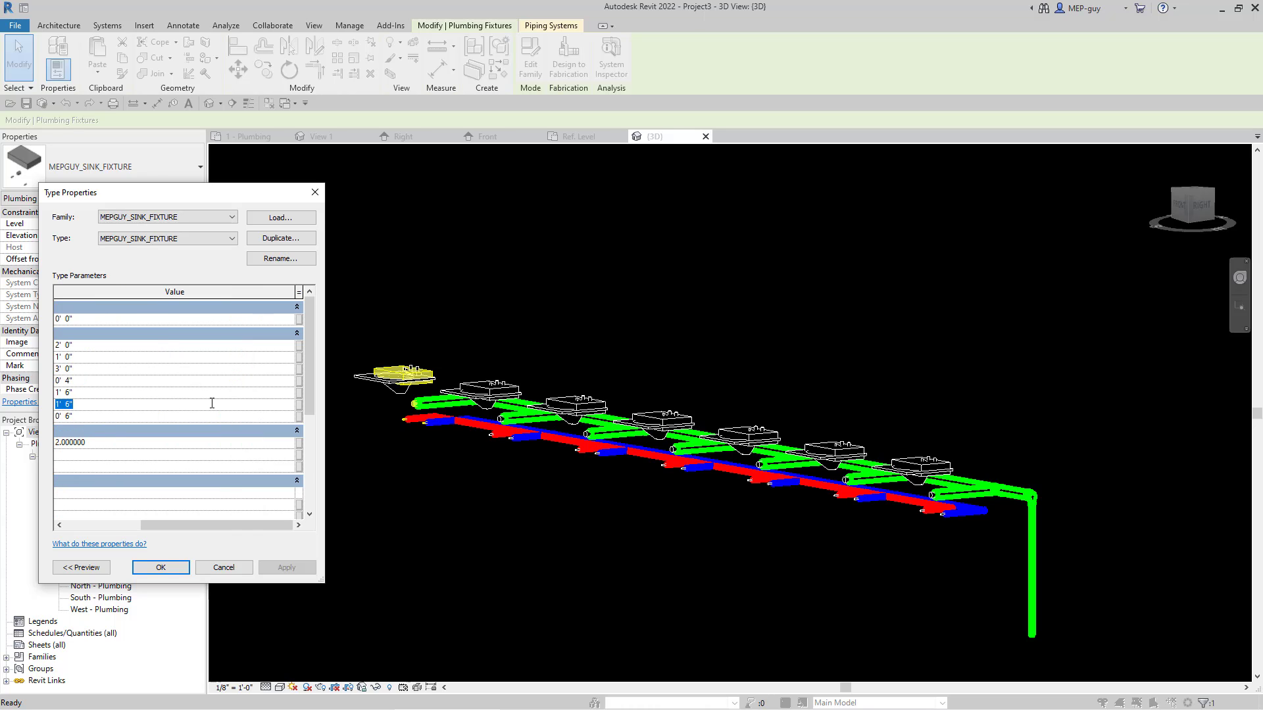
{"action": "left_click", "coordinate": [257, 406]}
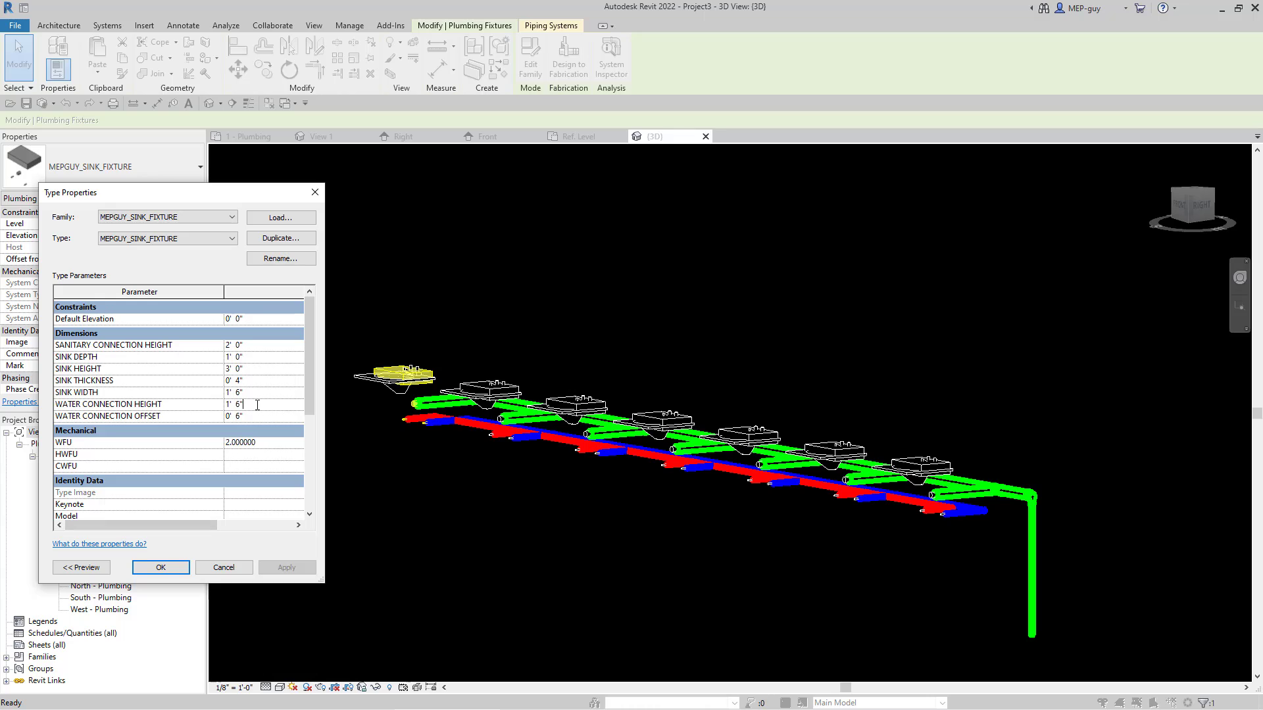
{"action": "type", "text": "1"}
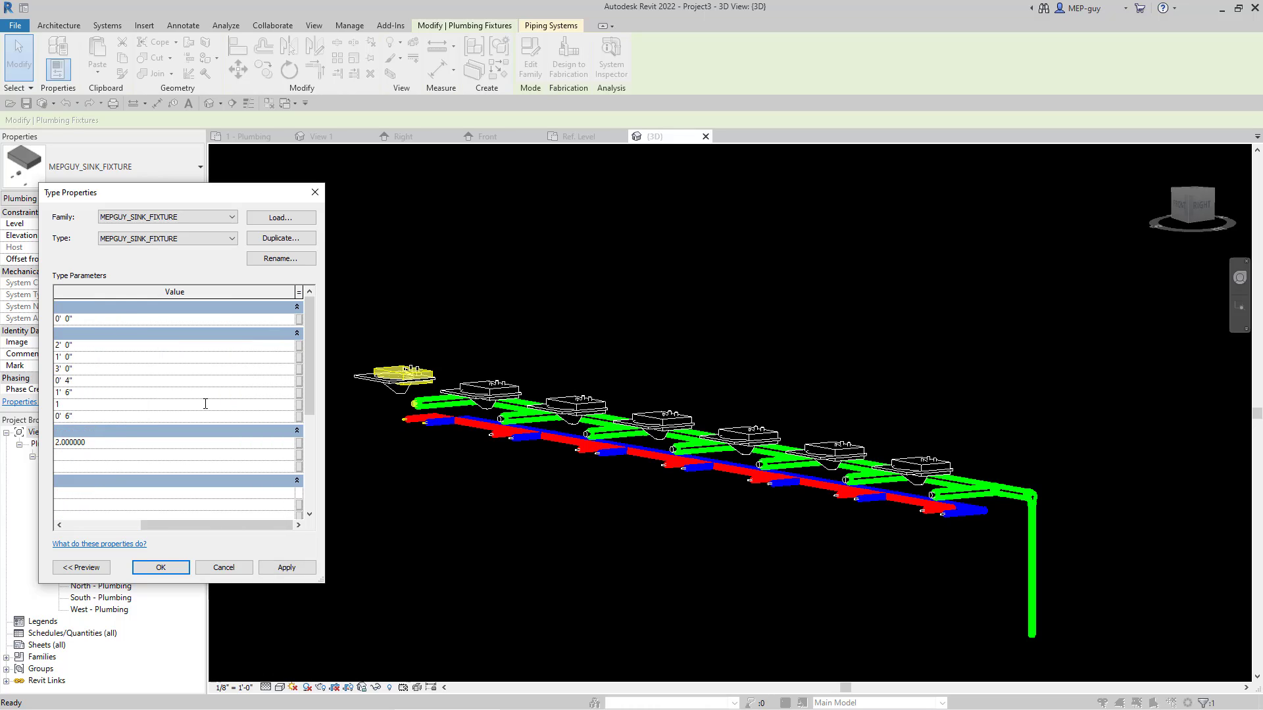
{"action": "left_click", "coordinate": [286, 567]}
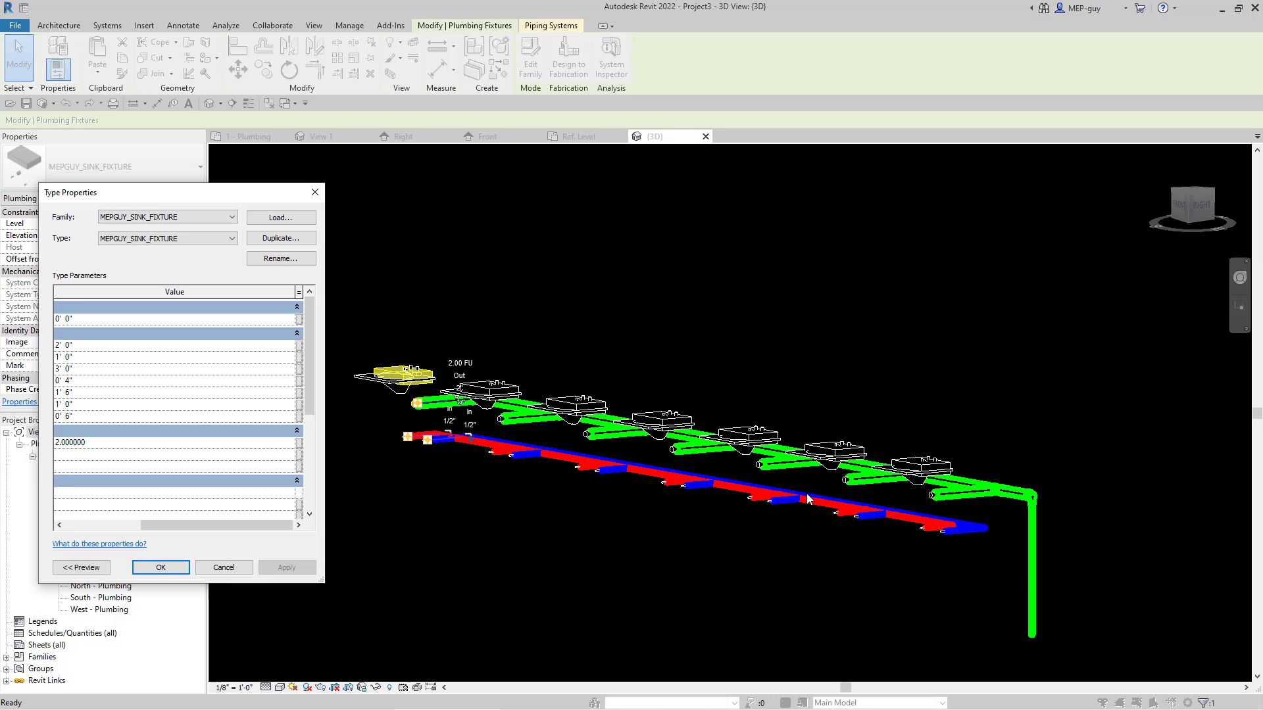
Step: Set the sink fixture type's SANITARY CONNECTION HEIGHT to 1' 6", apply it, then close the type properties and deselect the sink
{"action": "left_click_drag", "start_coordinate": [184, 525], "coordinate": [121, 525]}
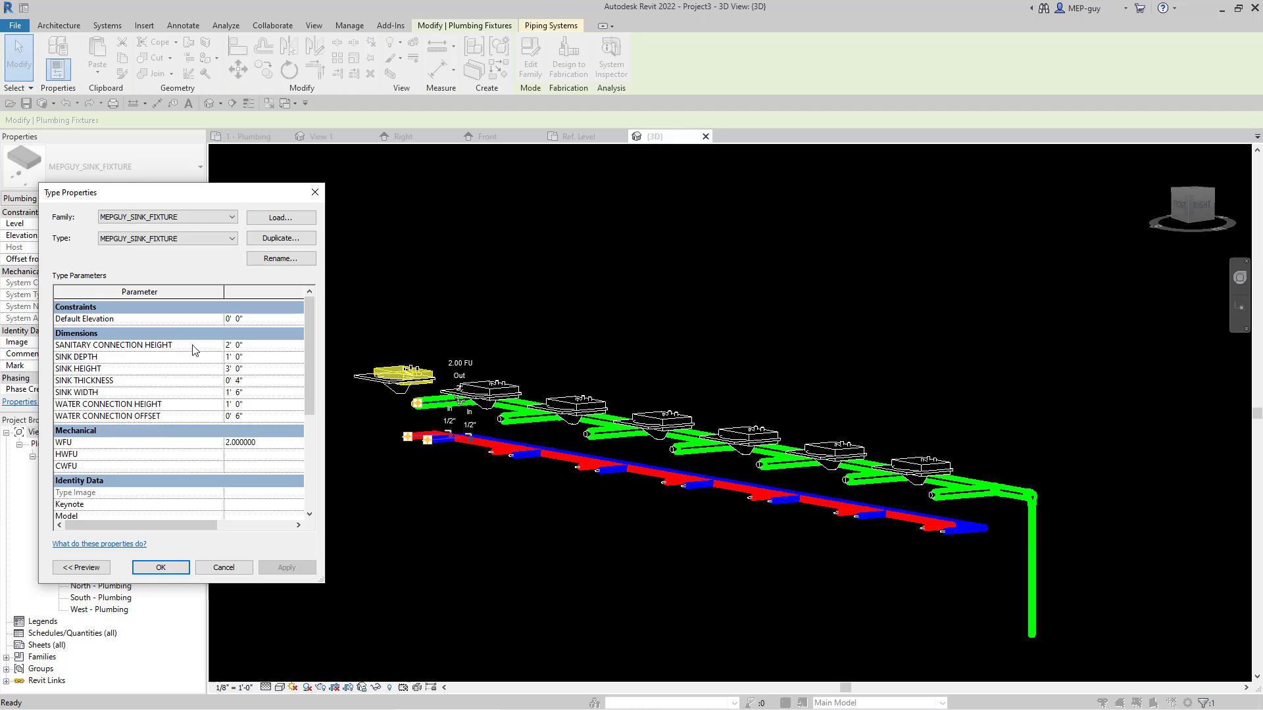
{"action": "left_click", "coordinate": [262, 345]}
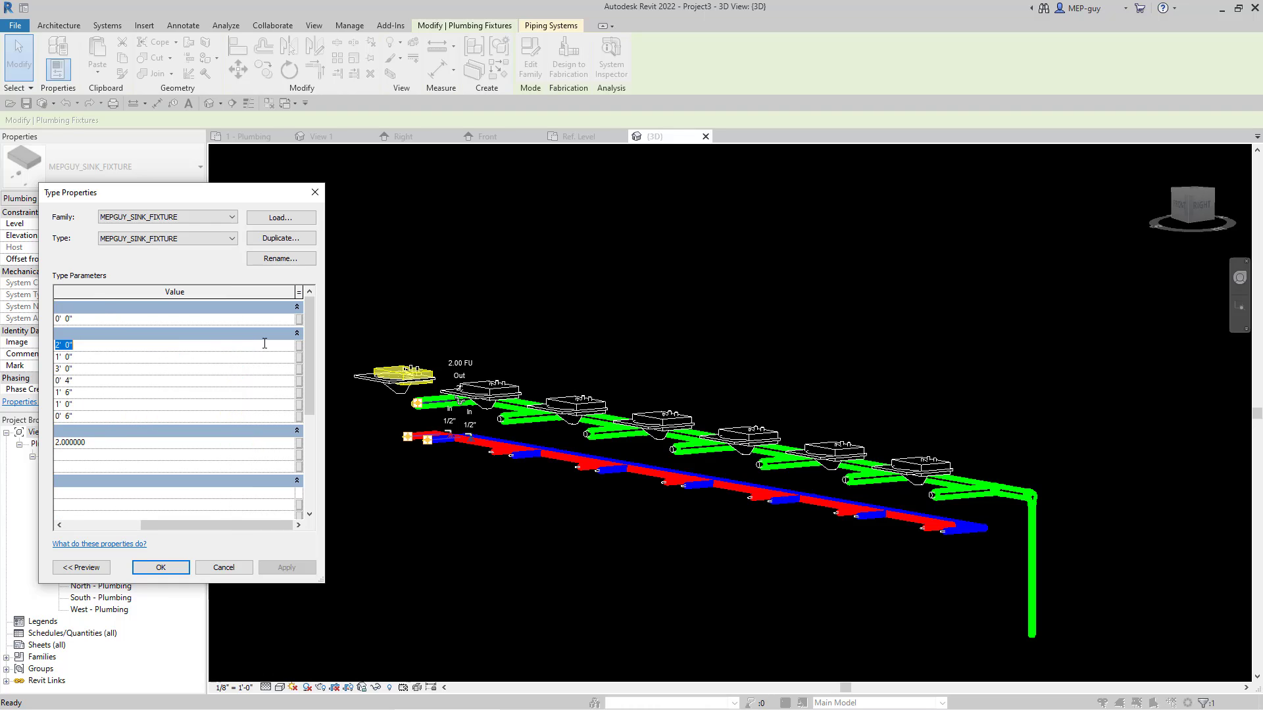
{"action": "type", "text": "1"}
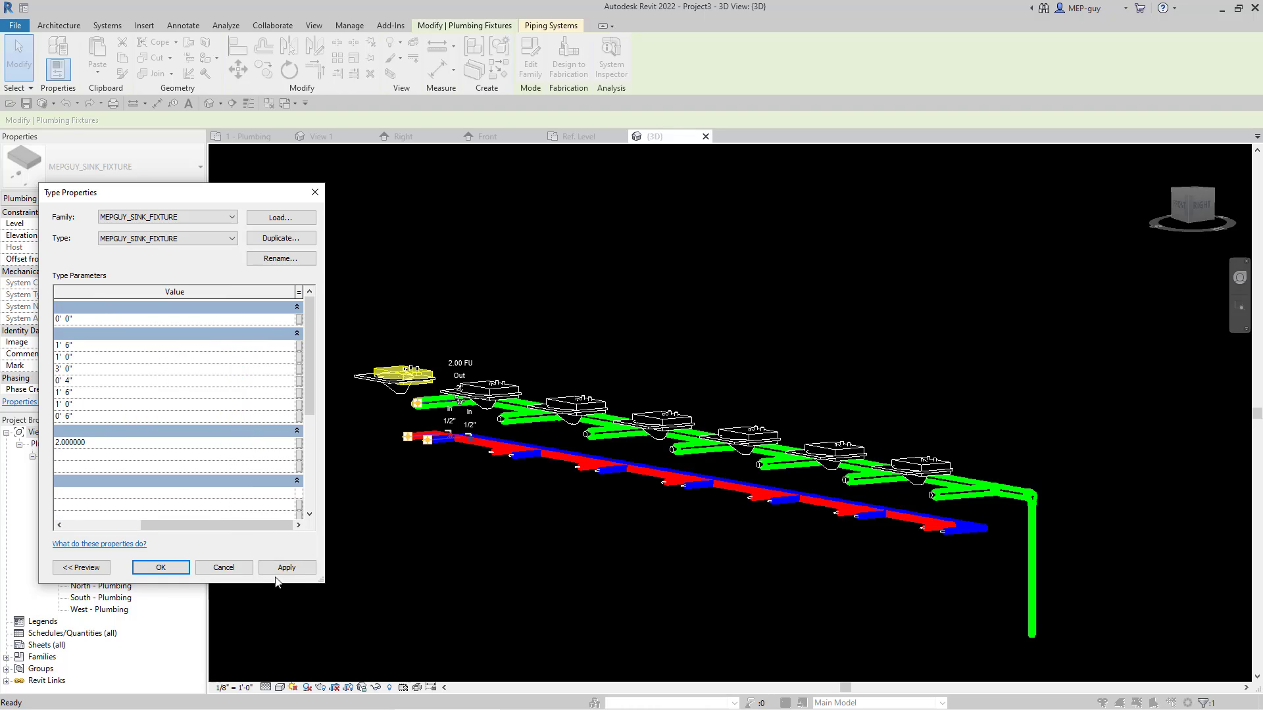
{"action": "left_click", "coordinate": [287, 567]}
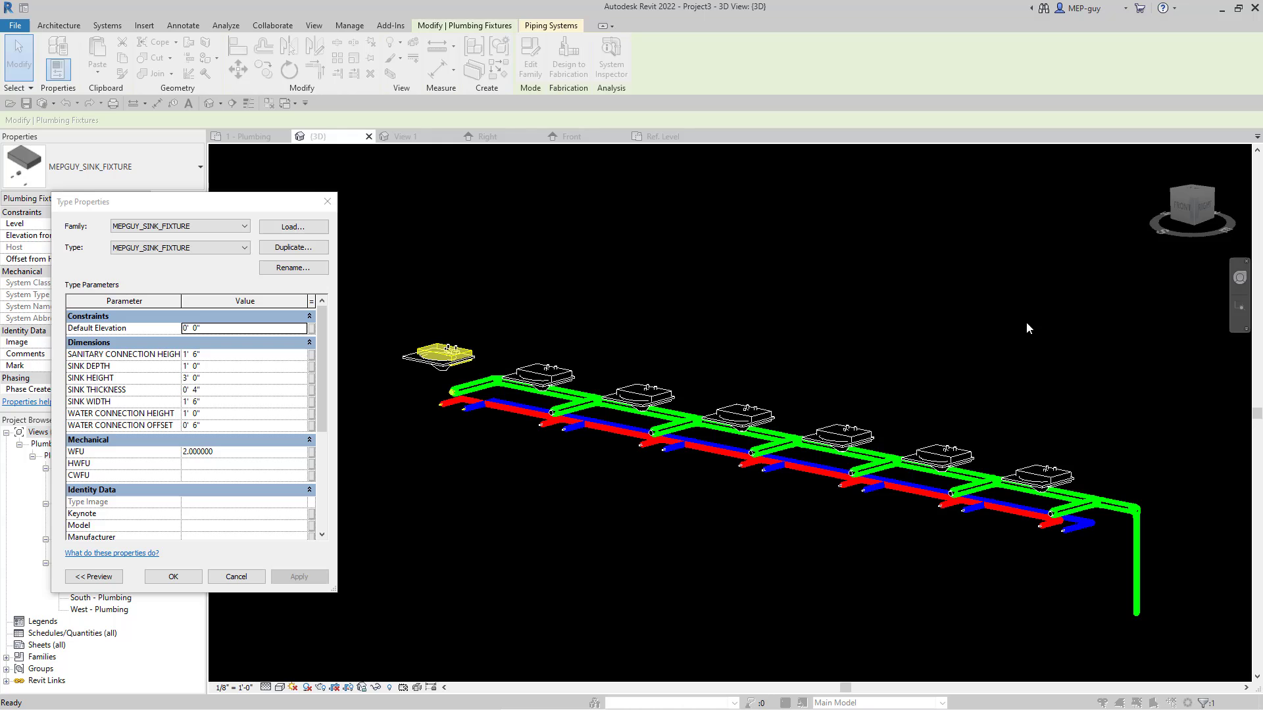
{"action": "left_click", "coordinate": [236, 577]}
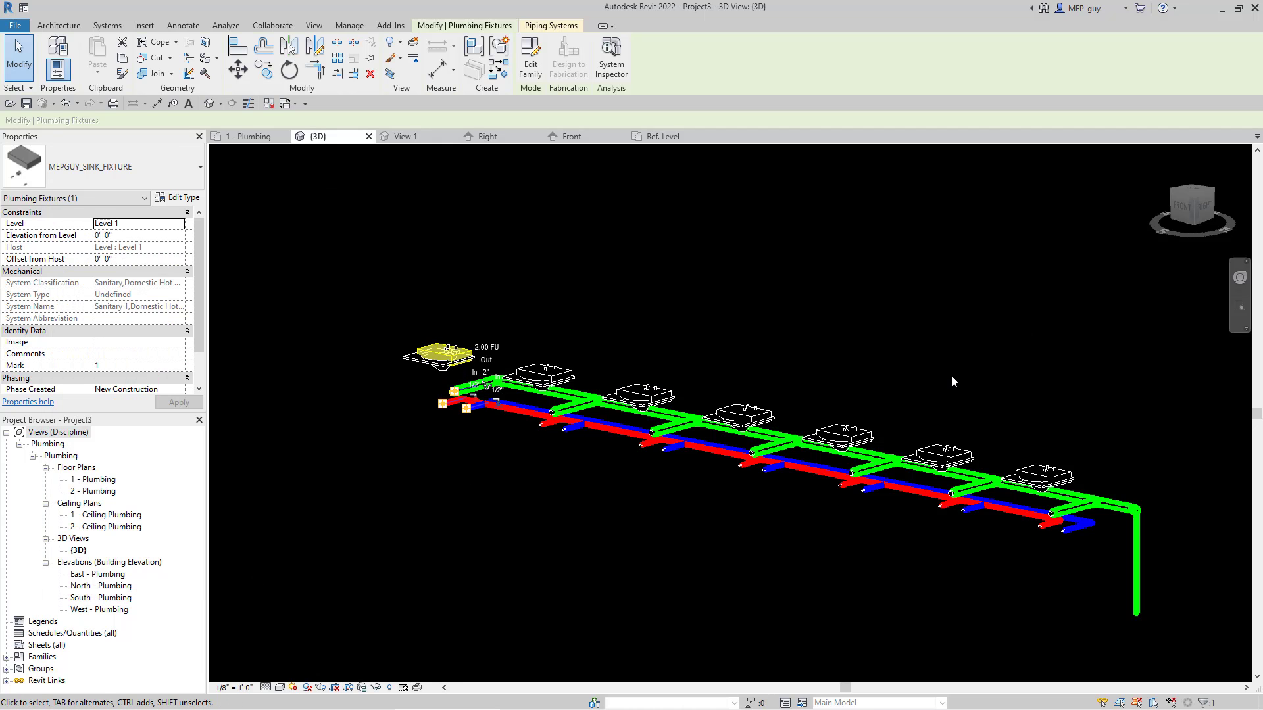
{"action": "left_click", "coordinate": [963, 393]}
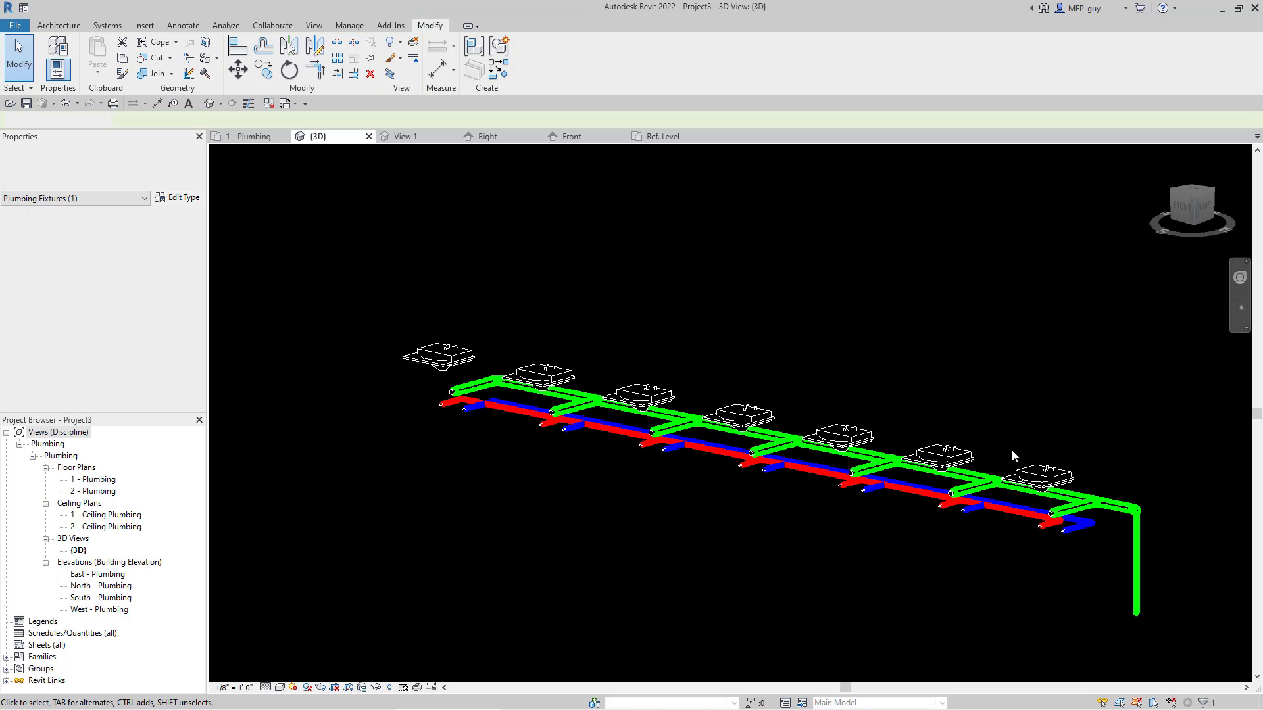
{"action": "scroll", "coordinate": [673, 402], "scroll_direction": "up", "scroll_amount": 5}
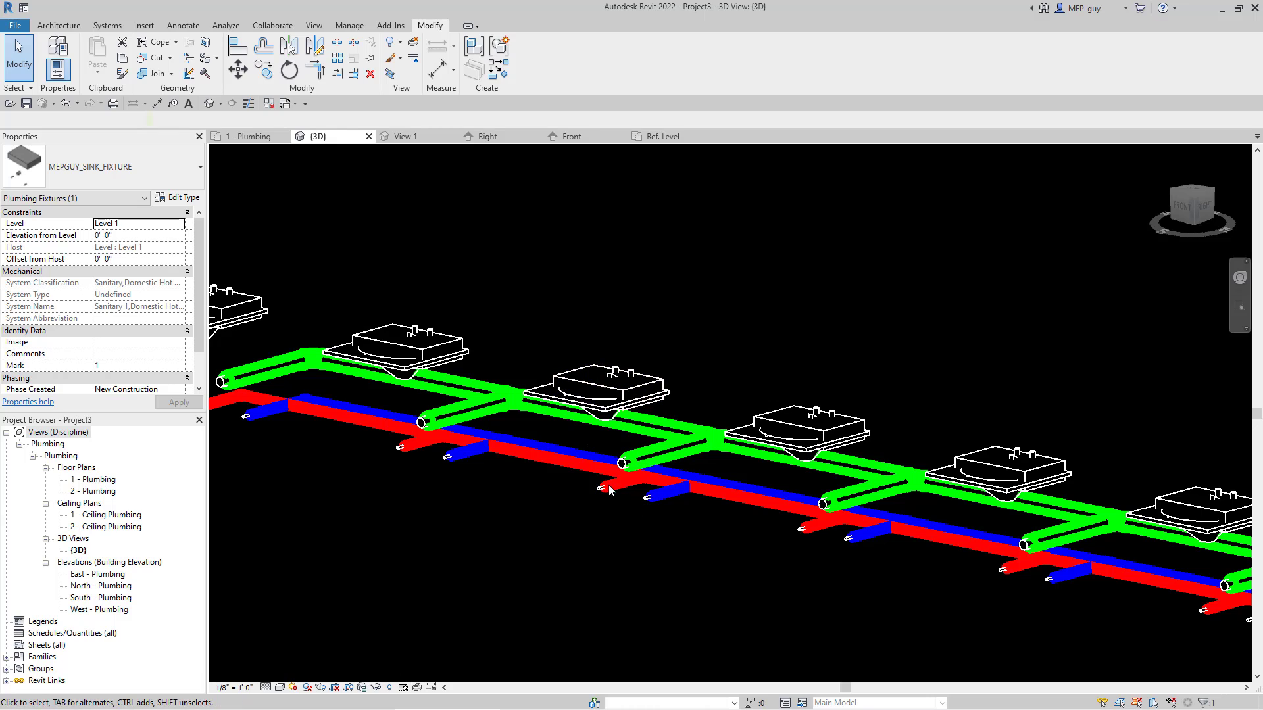
{"action": "scroll", "coordinate": [609, 402], "scroll_direction": "down", "scroll_amount": 4}
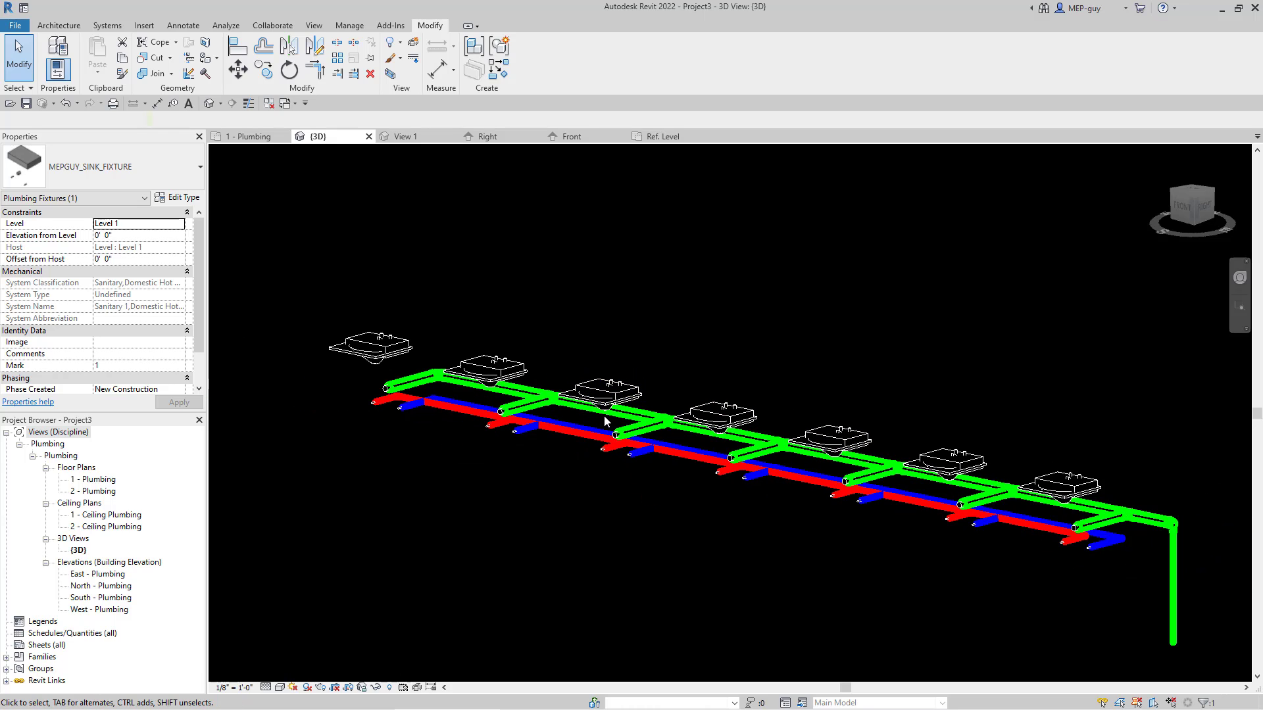
Step: Open the sink fixture family from the 1 - Plumbing plan in its 3D view and select only its three extrusions, excluding the connector elements
{"action": "left_click", "coordinate": [234, 136]}
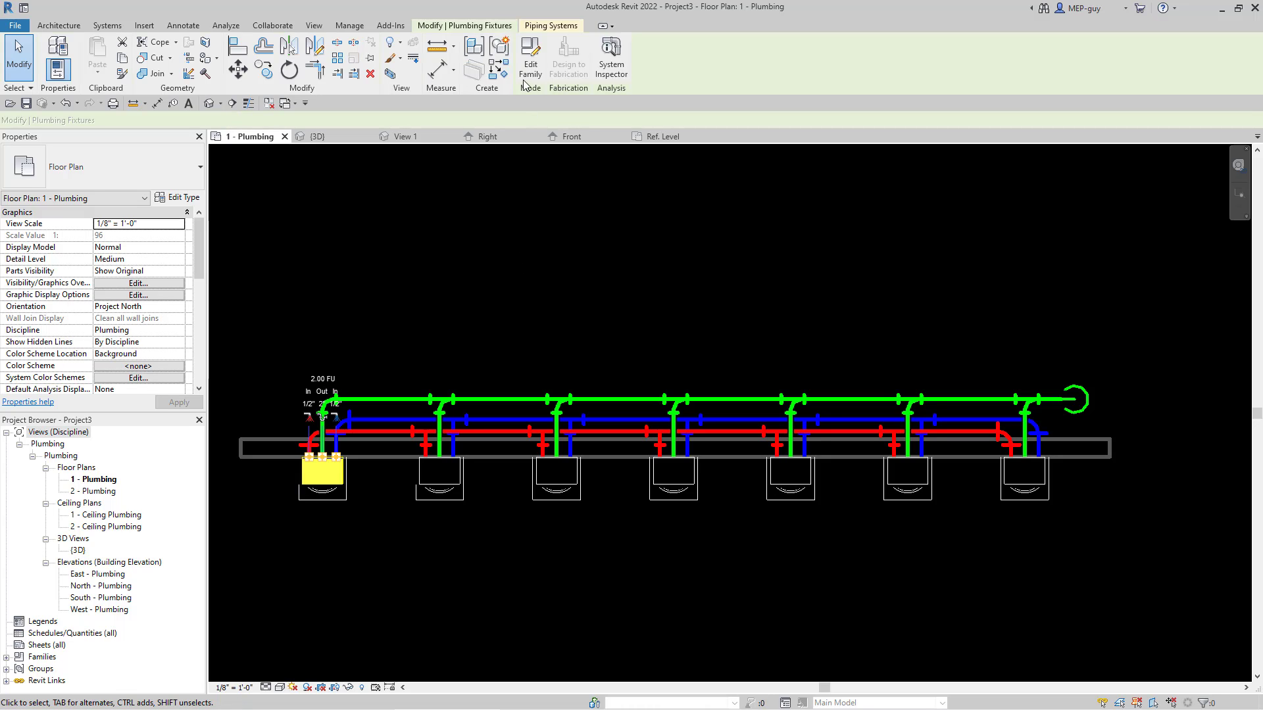
{"action": "left_click", "coordinate": [531, 64]}
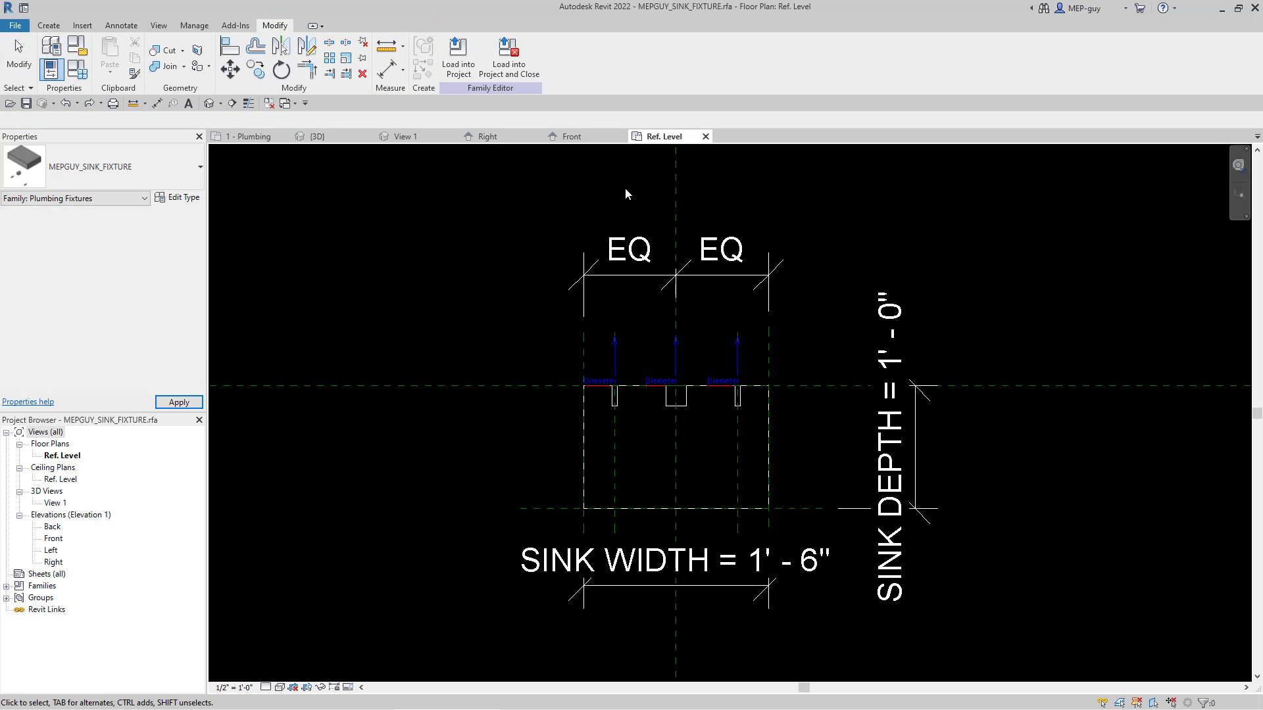
{"action": "left_click", "coordinate": [414, 137]}
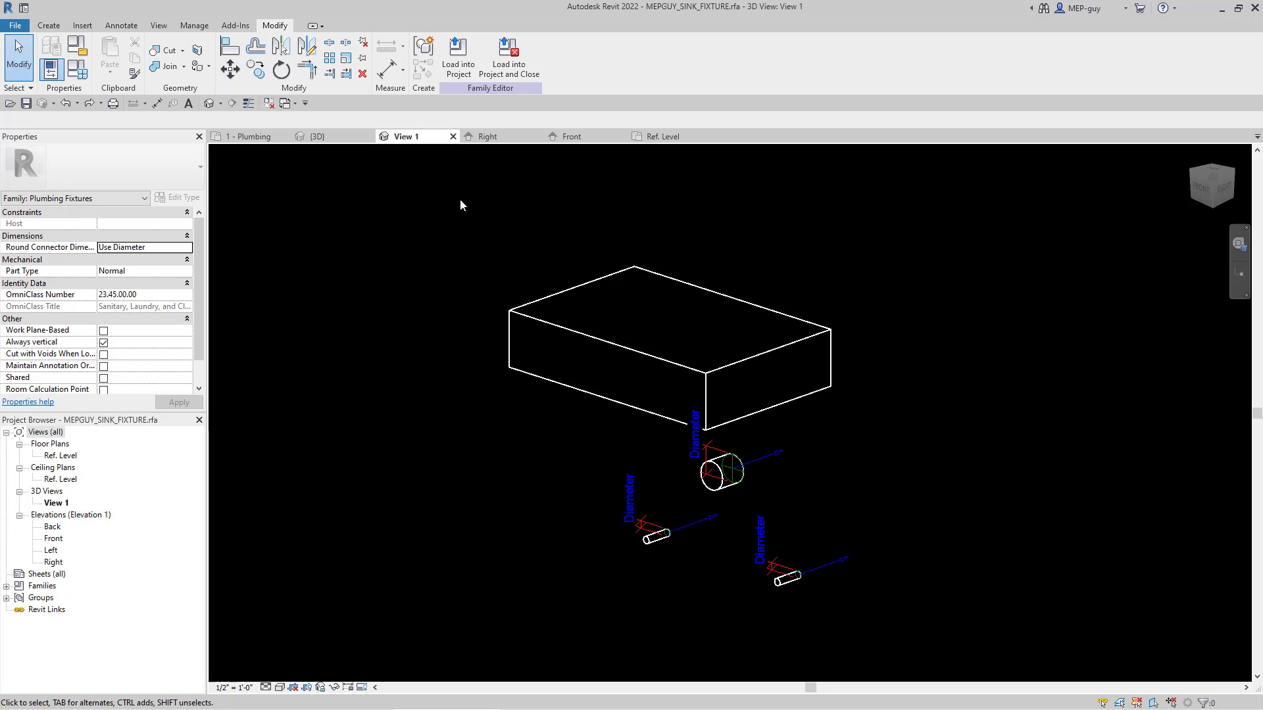
{"action": "left_click_drag", "start_coordinate": [460, 199], "coordinate": [993, 633]}
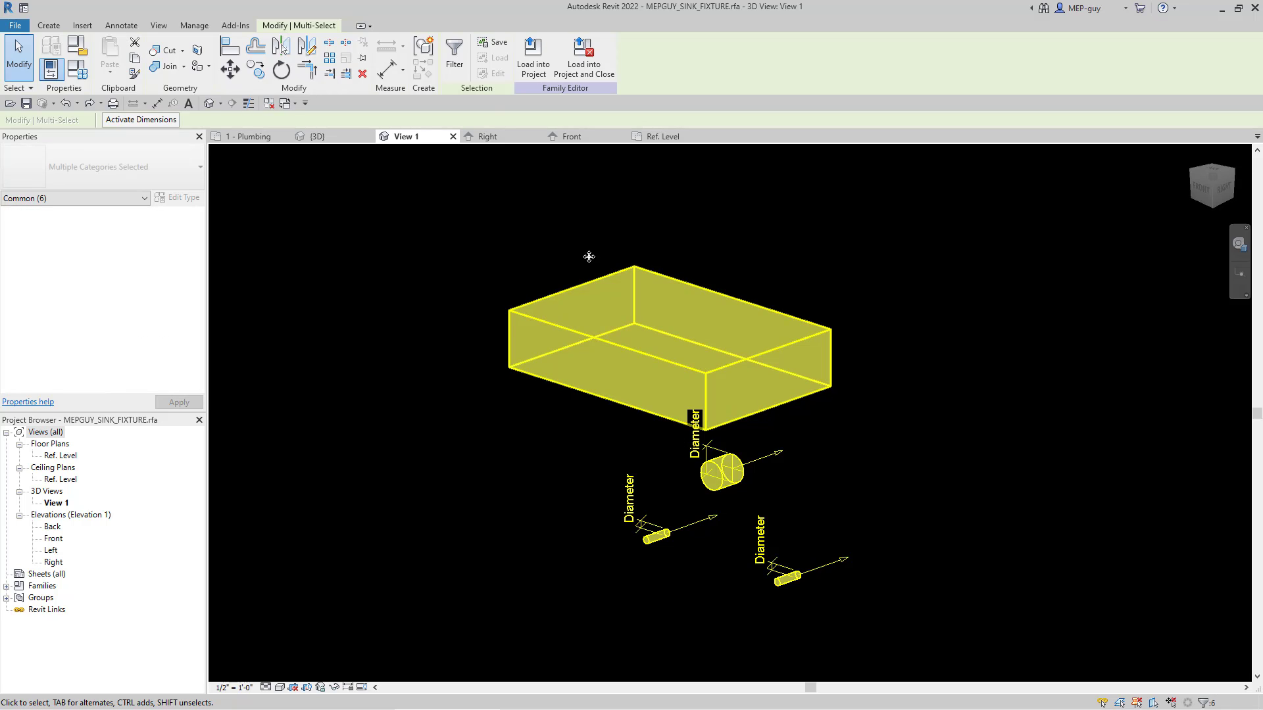
{"action": "left_click", "coordinate": [454, 52]}
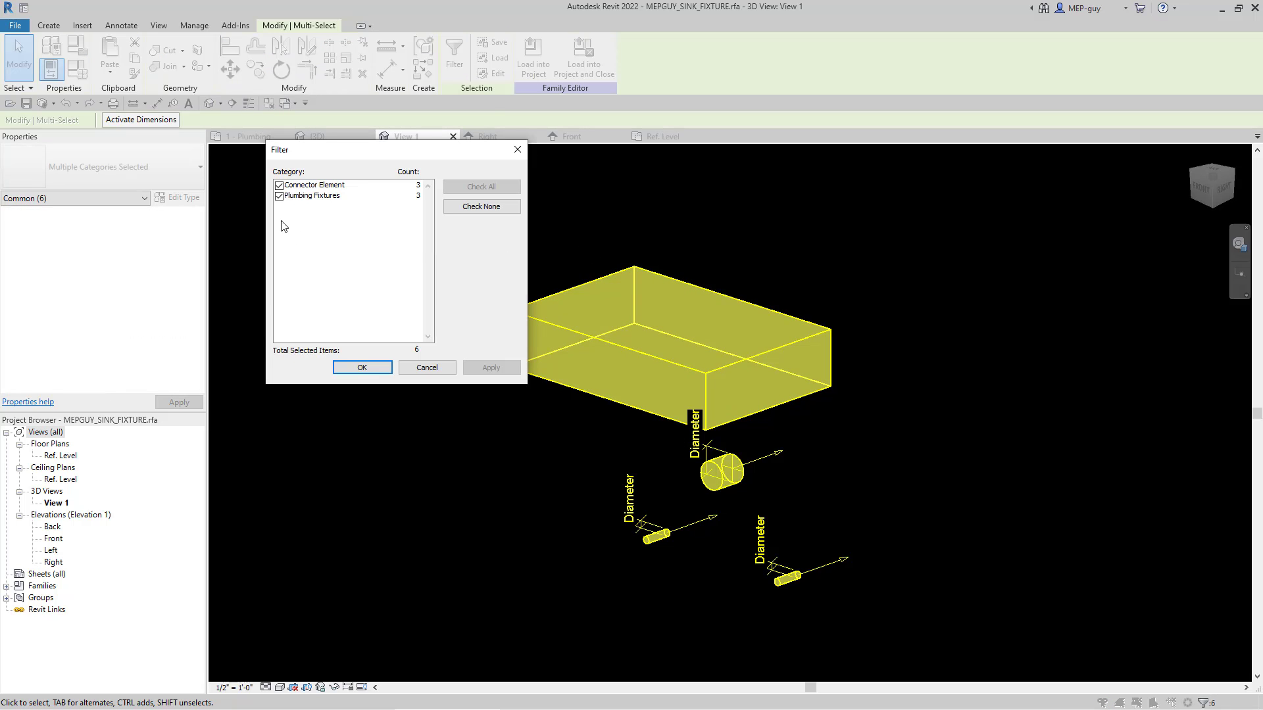
{"action": "left_click", "coordinate": [280, 186]}
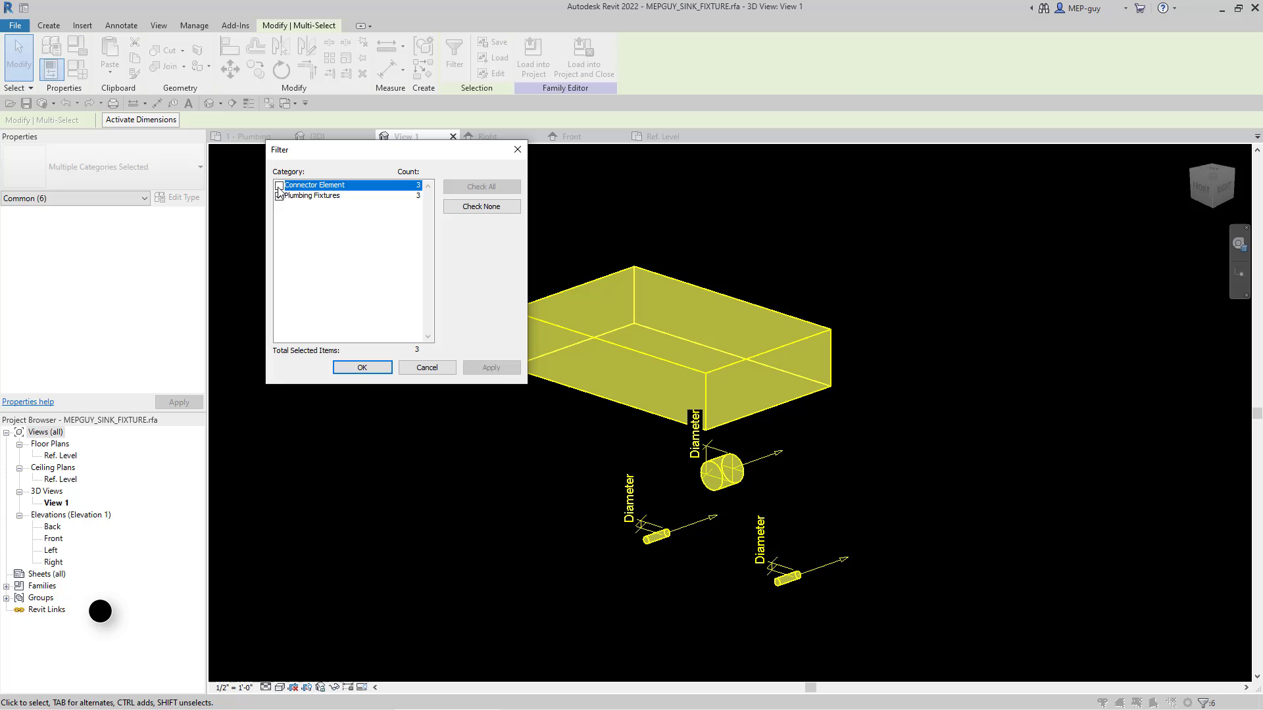
{"action": "left_click", "coordinate": [361, 369]}
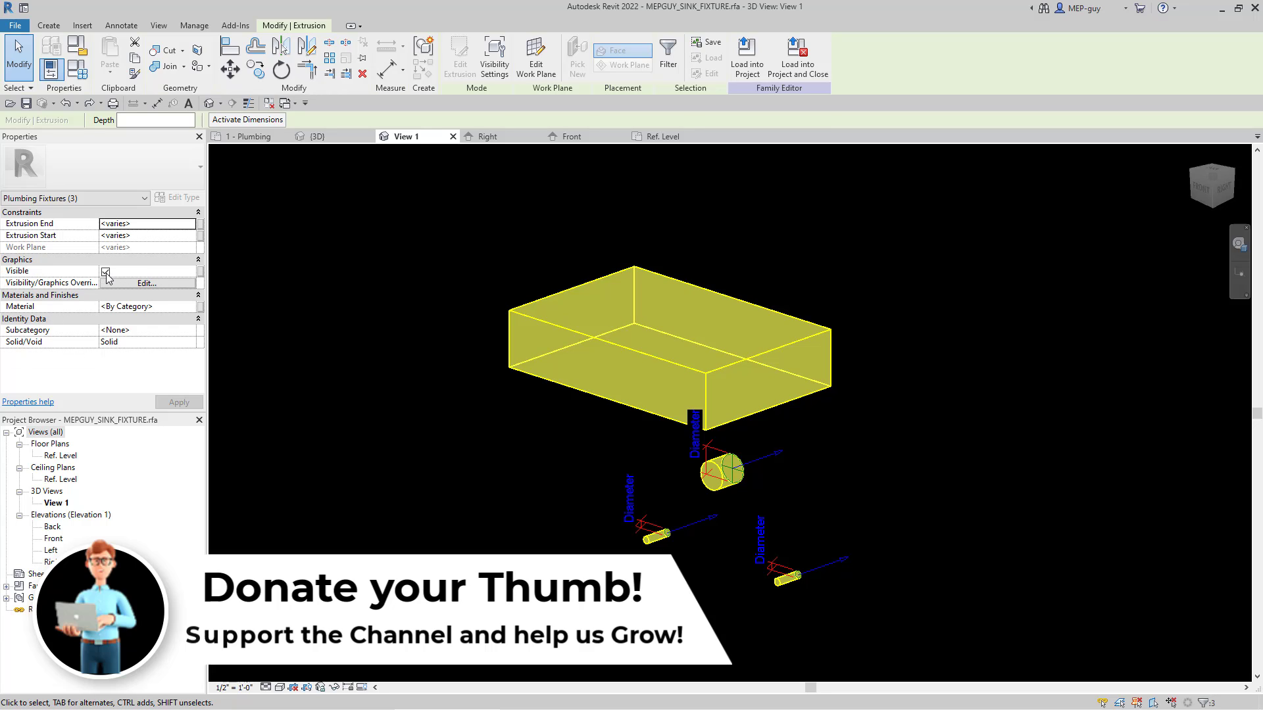
Step: Associate the extrusions' Visible property with a new type parameter FIXTURE VISIBLE, grouped under Visibility
{"action": "left_click", "coordinate": [202, 272]}
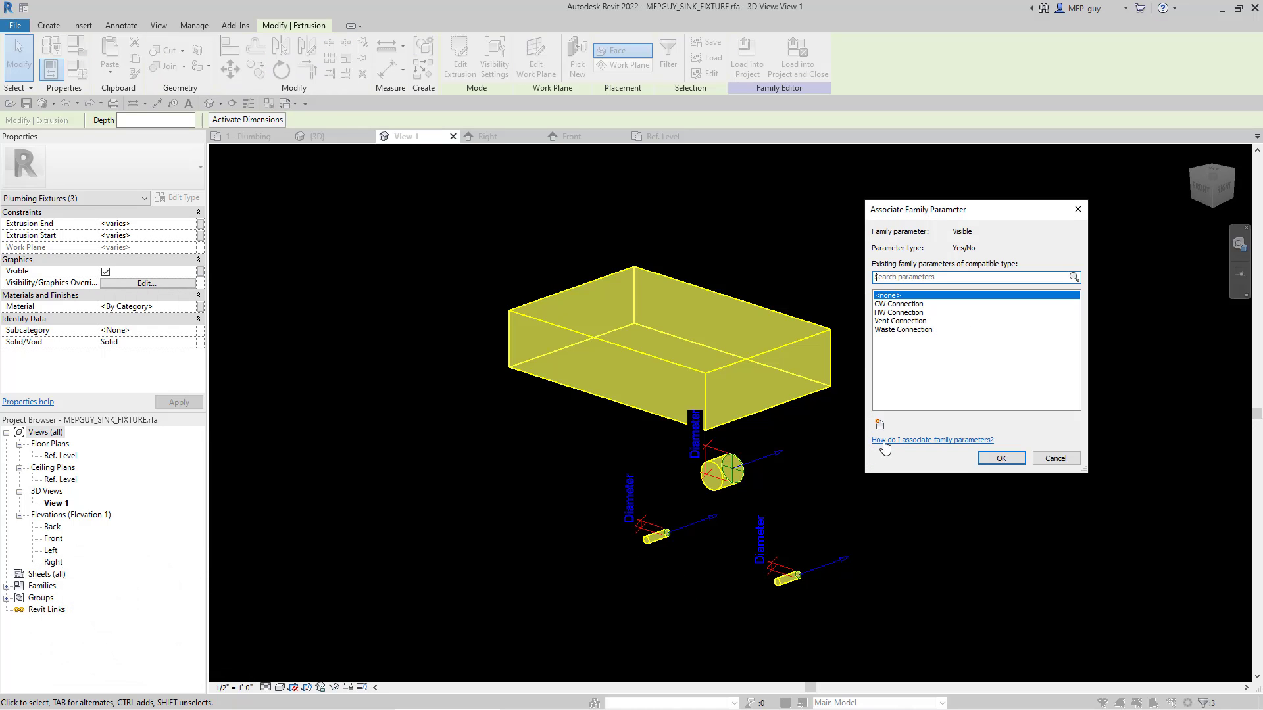
{"action": "left_click", "coordinate": [881, 425]}
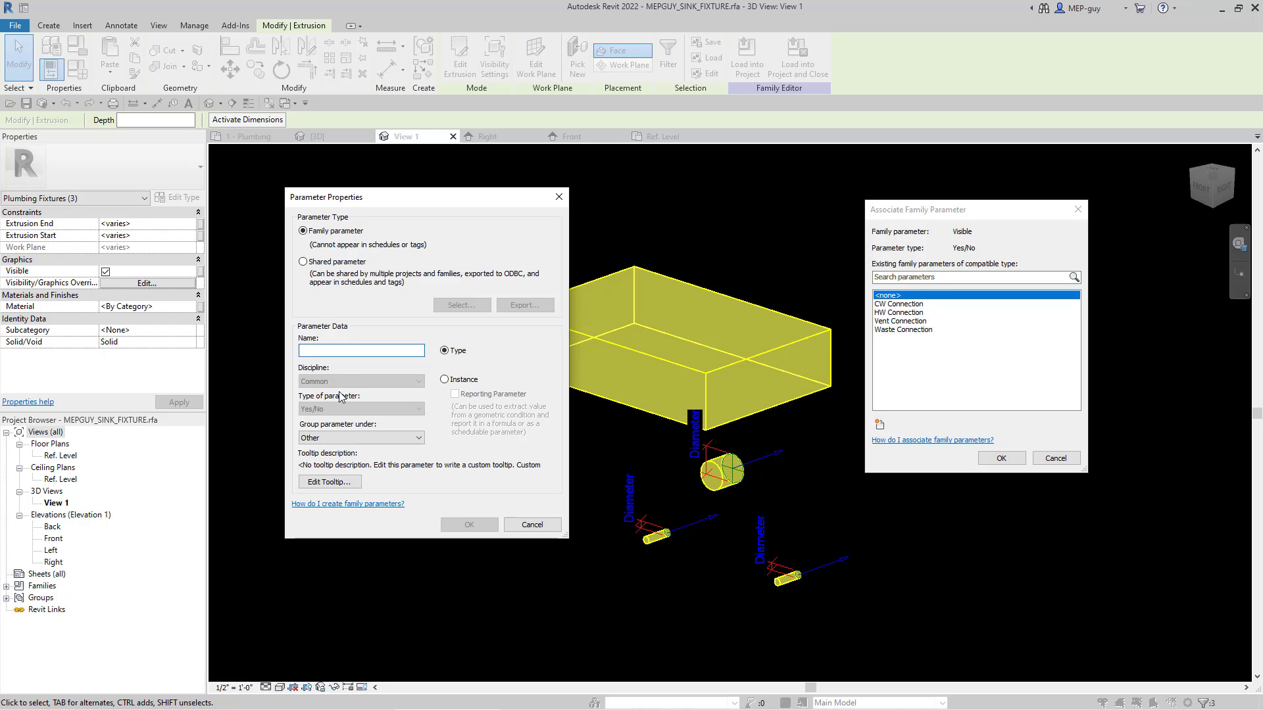
{"action": "type", "text": "FIXTURE VISIBLE"}
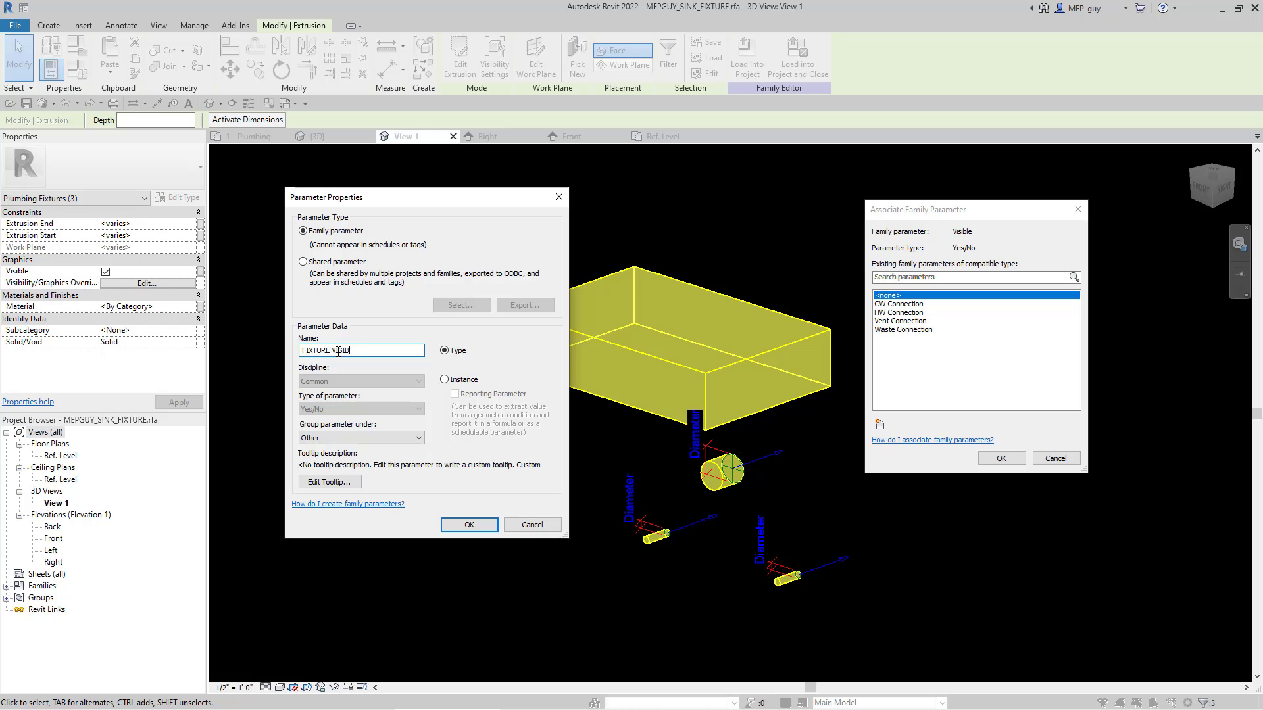
{"action": "left_click", "coordinate": [404, 438]}
{"action": "left_click", "coordinate": [317, 698]}
{"action": "left_click", "coordinate": [484, 523]}
{"action": "left_click", "coordinate": [1002, 459]}
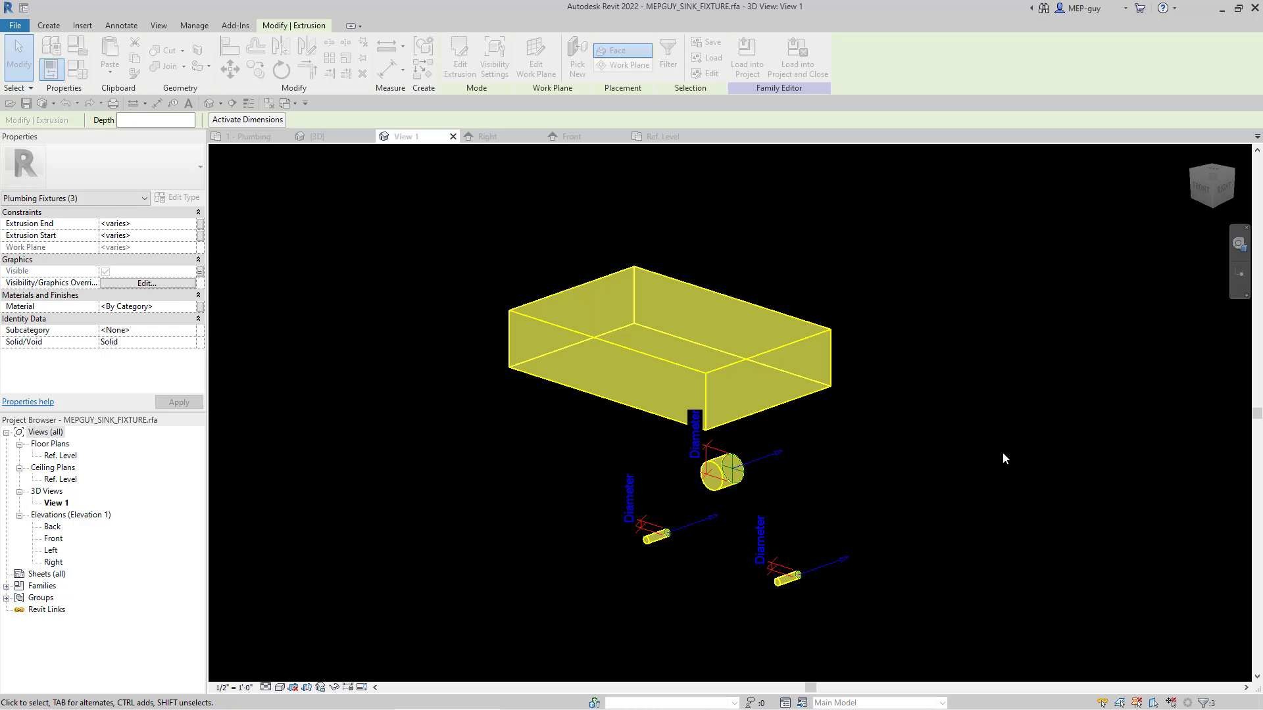
Step: Review the FIXTURE VISIBLE parameter in the family types and load the family into the project, overwriting the existing version
{"action": "left_click", "coordinate": [78, 68]}
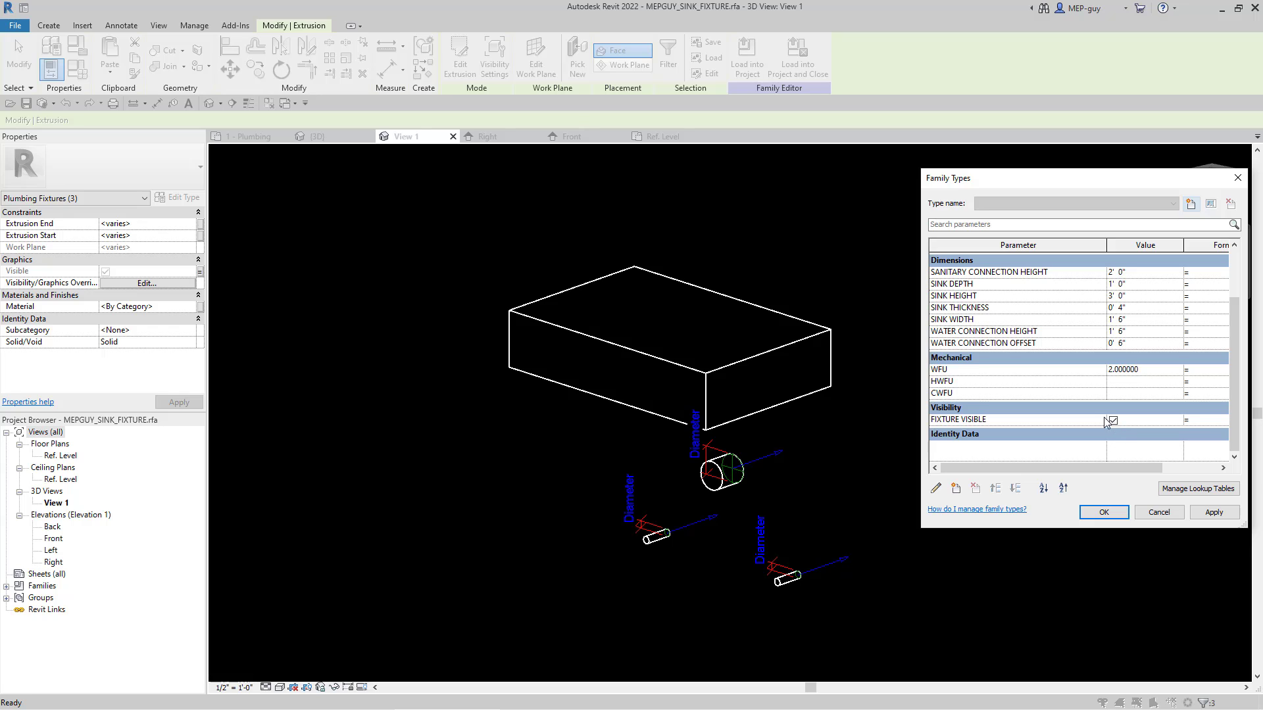
{"action": "left_click", "coordinate": [1112, 512]}
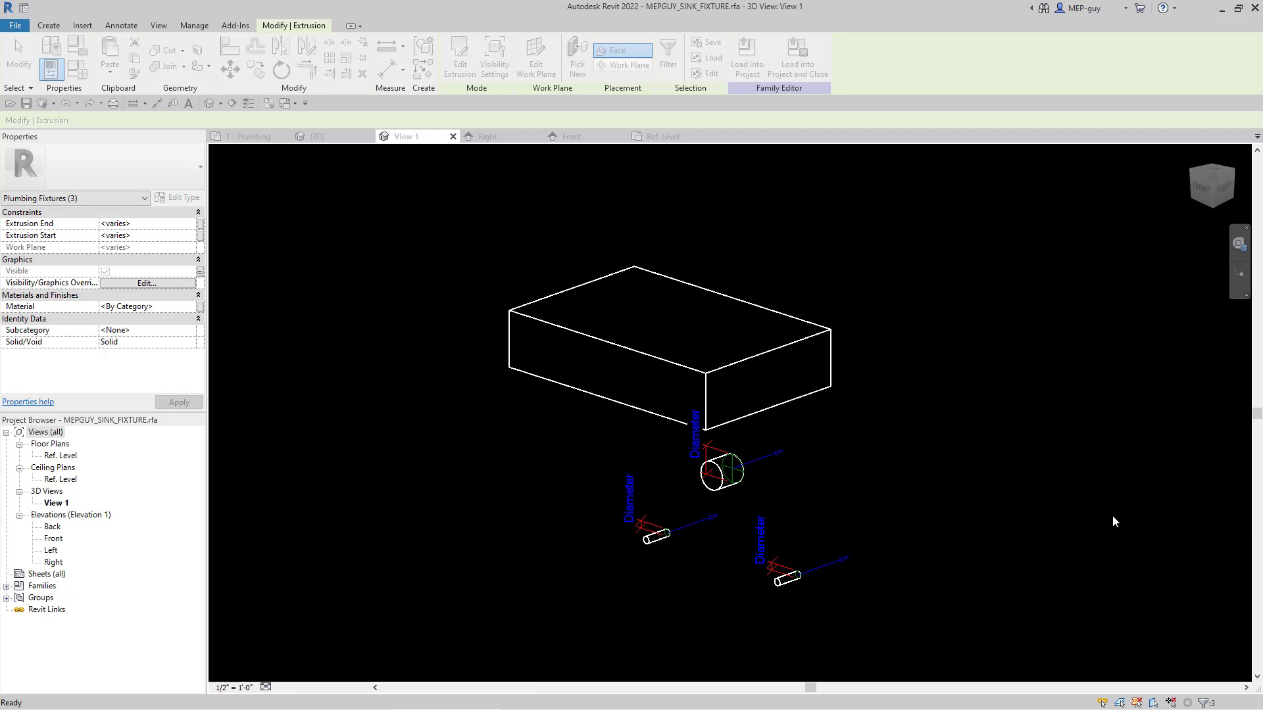
{"action": "left_click", "coordinate": [1114, 522]}
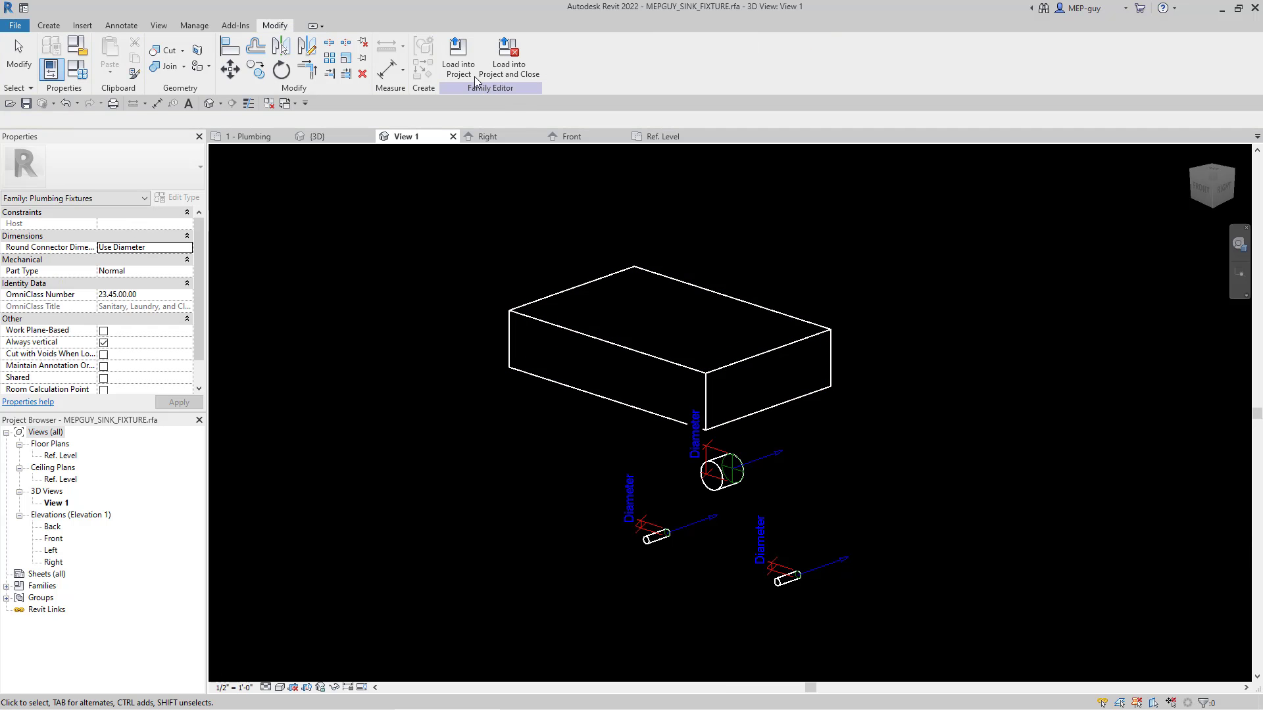
{"action": "left_click", "coordinate": [459, 54]}
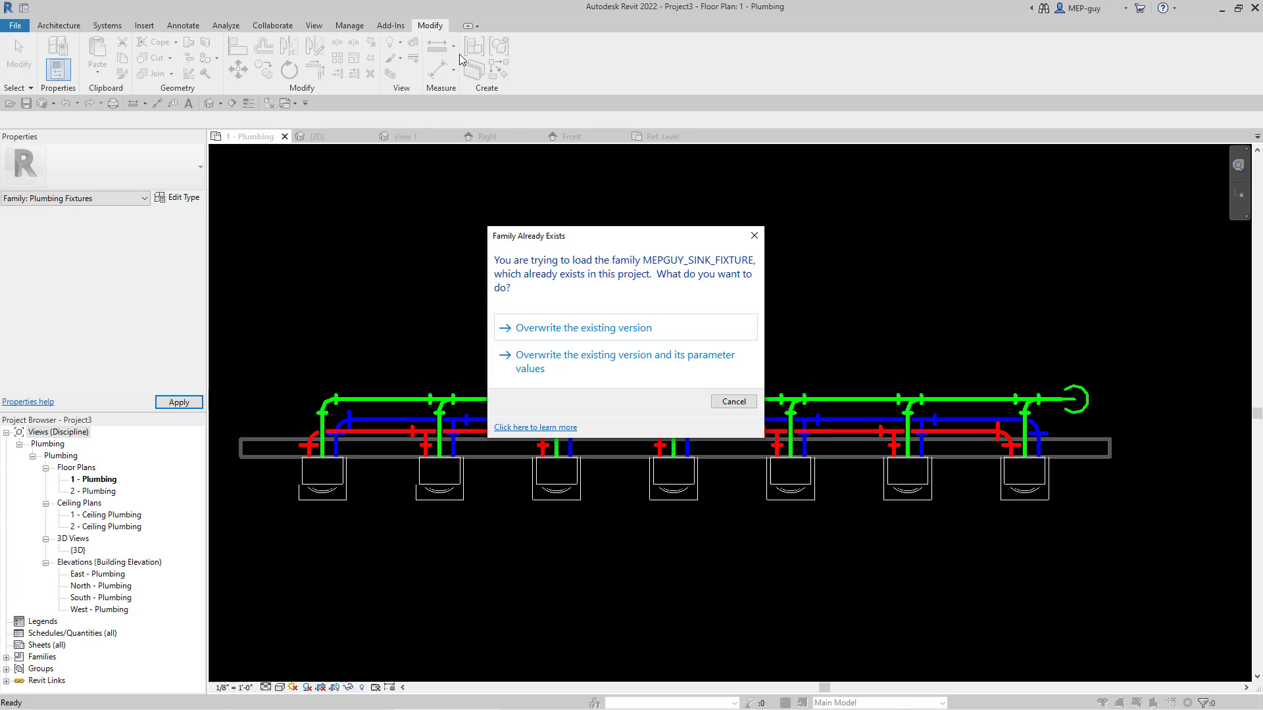
{"action": "left_click", "coordinate": [604, 329]}
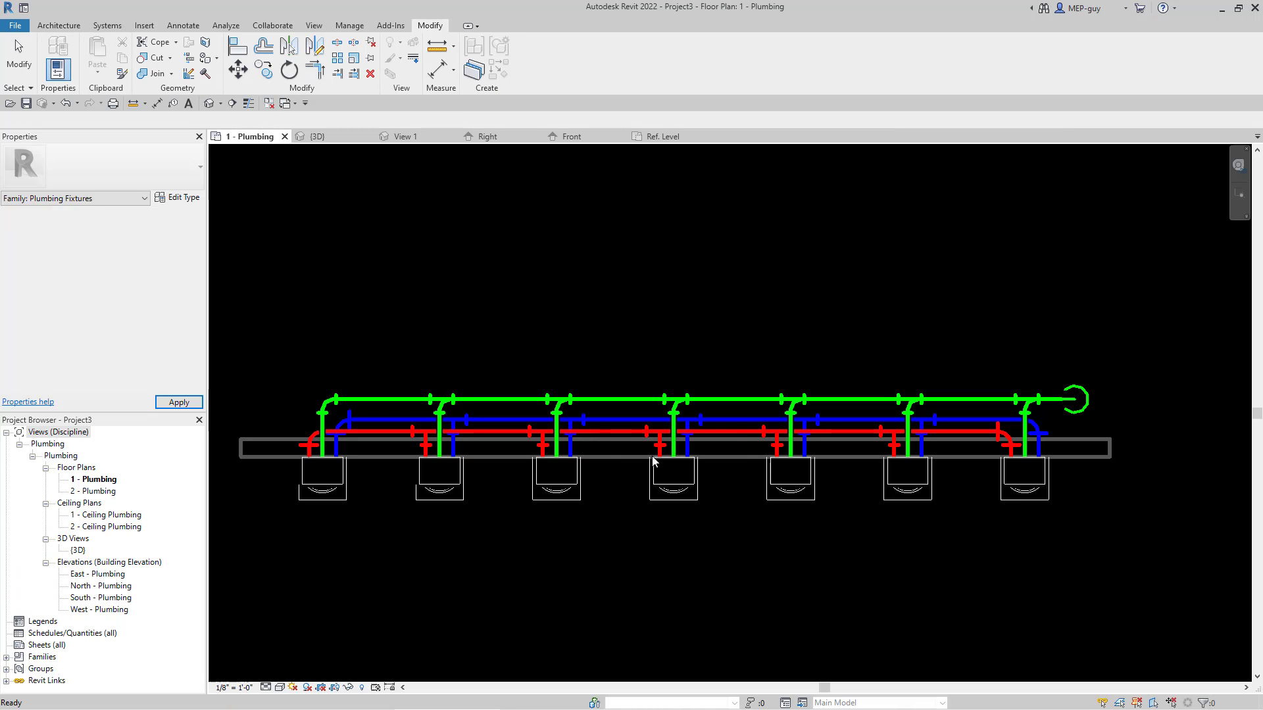
Step: Turn off FIXTURE VISIBLE in the type properties of the first sink fixture in the plan and apply it
{"action": "left_click", "coordinate": [336, 490]}
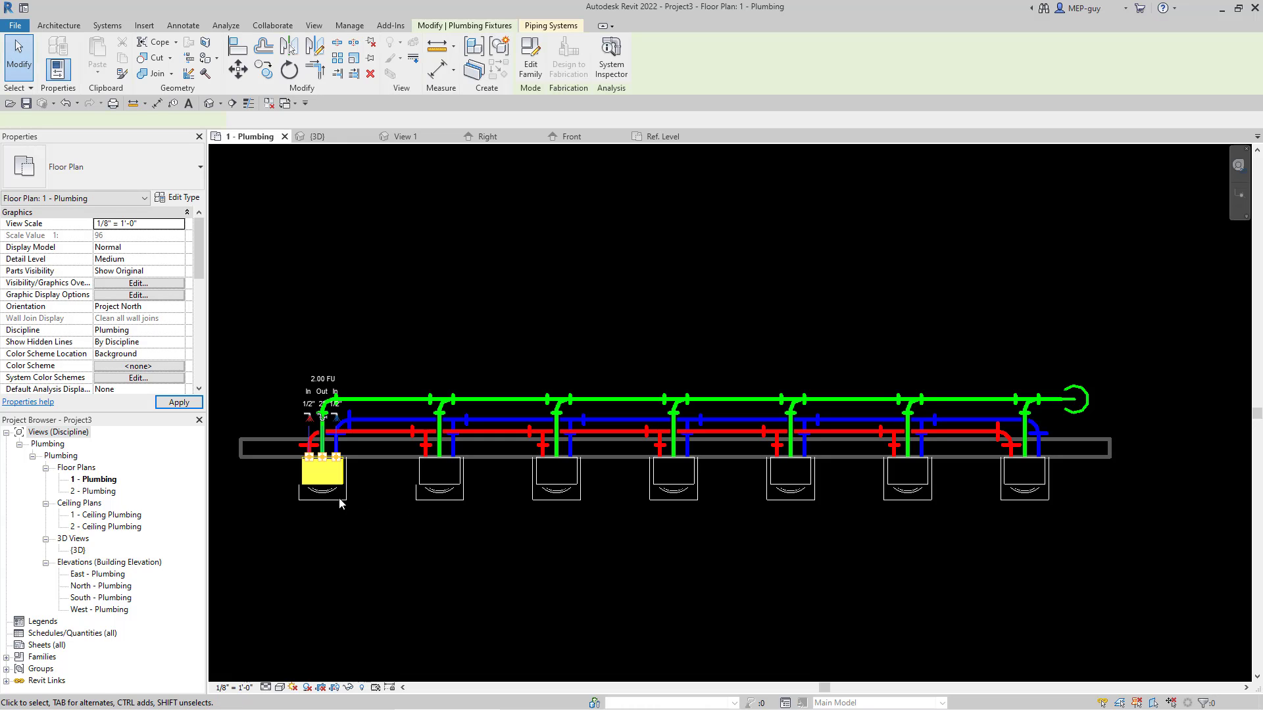
{"action": "left_click", "coordinate": [177, 198]}
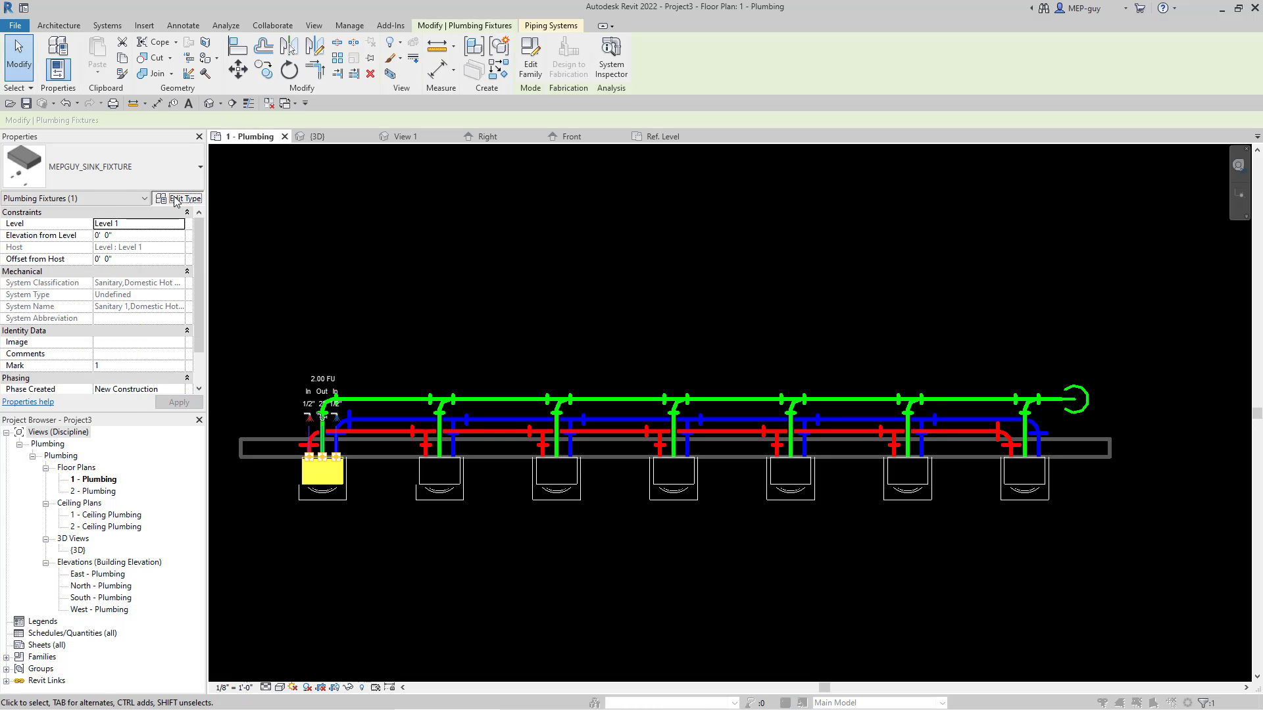
{"action": "scroll", "coordinate": [182, 391], "scroll_direction": "down", "scroll_amount": 5}
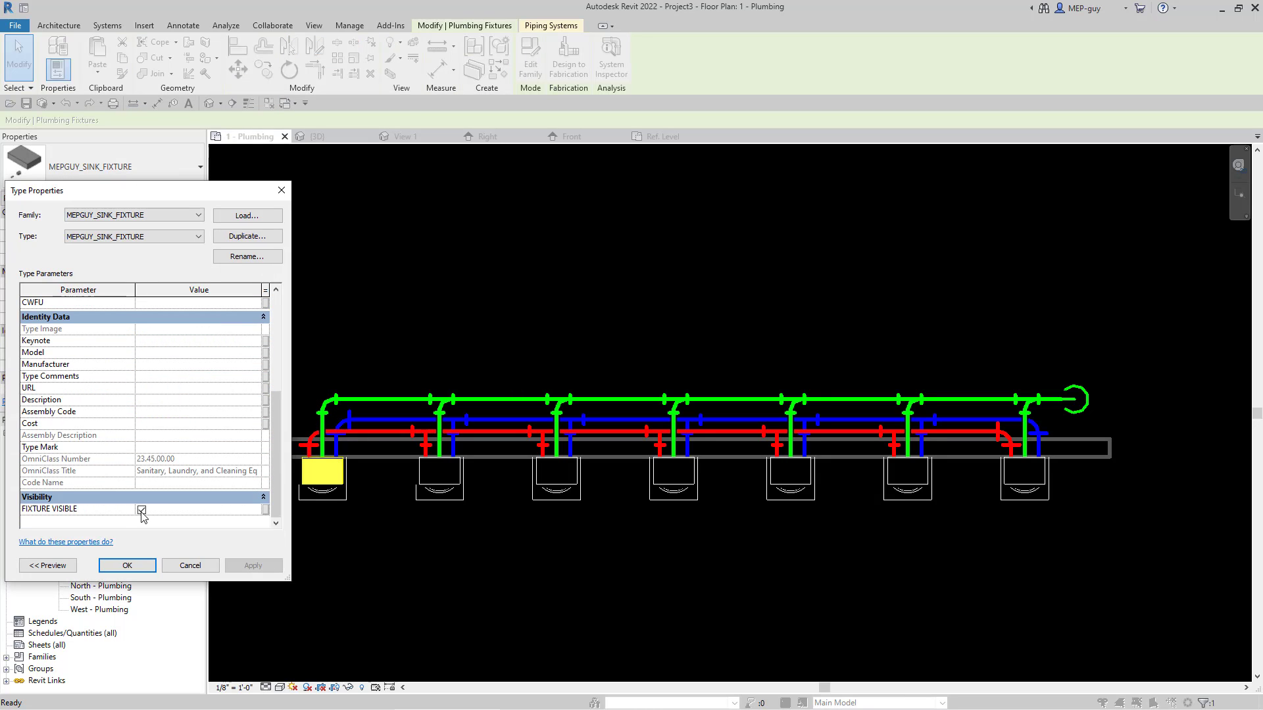
{"action": "left_click", "coordinate": [142, 510]}
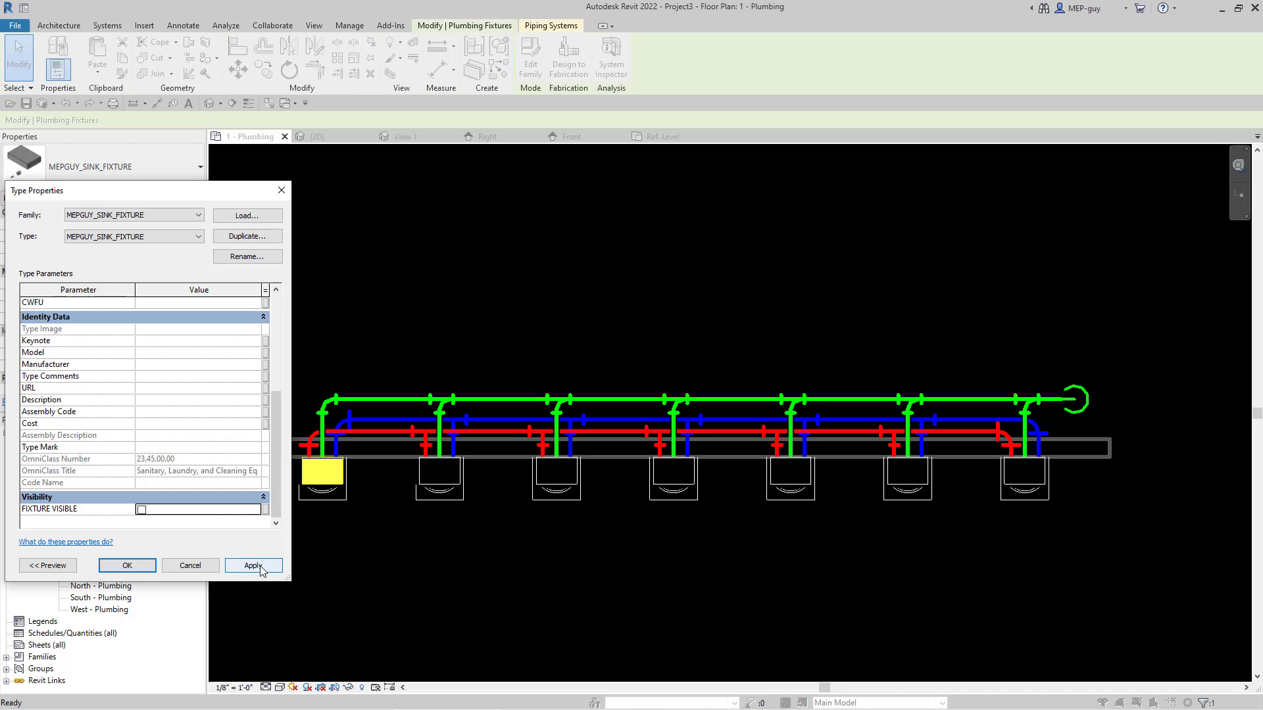
{"action": "left_click", "coordinate": [253, 567]}
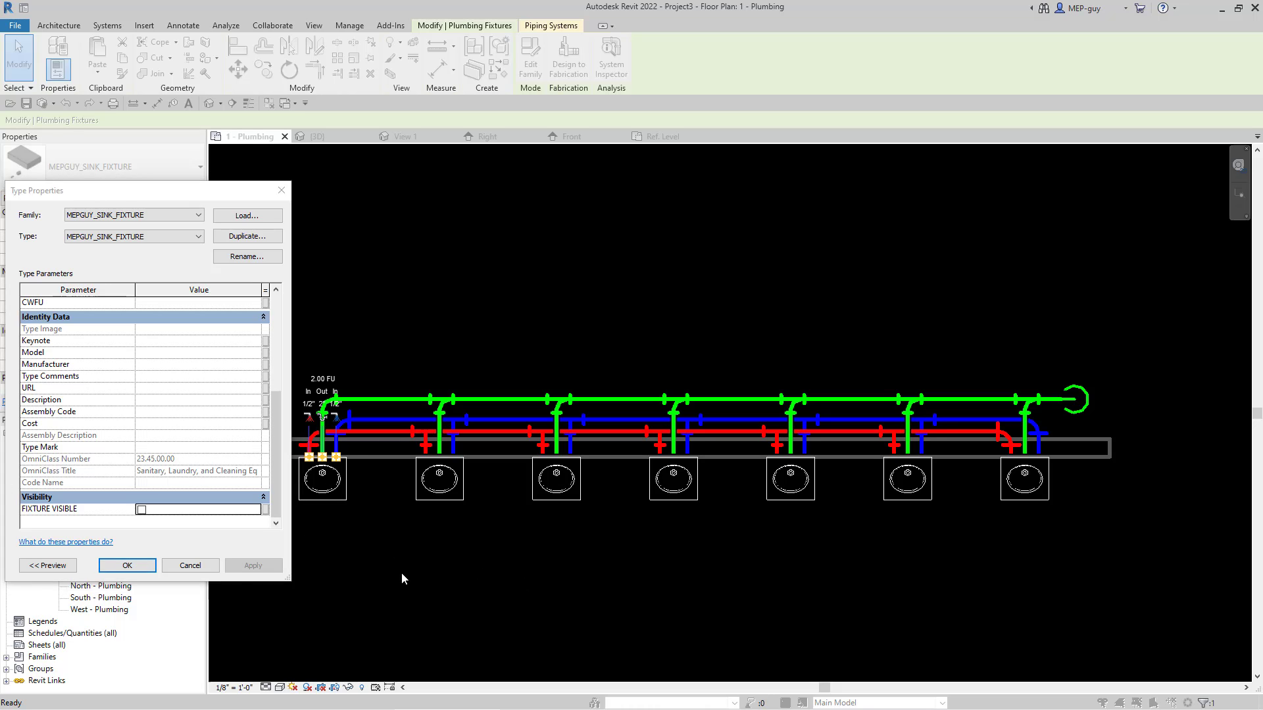
Step: Turn FIXTURE VISIBLE back on for the sink fixture type, apply it and close the type properties
{"action": "left_click", "coordinate": [142, 510]}
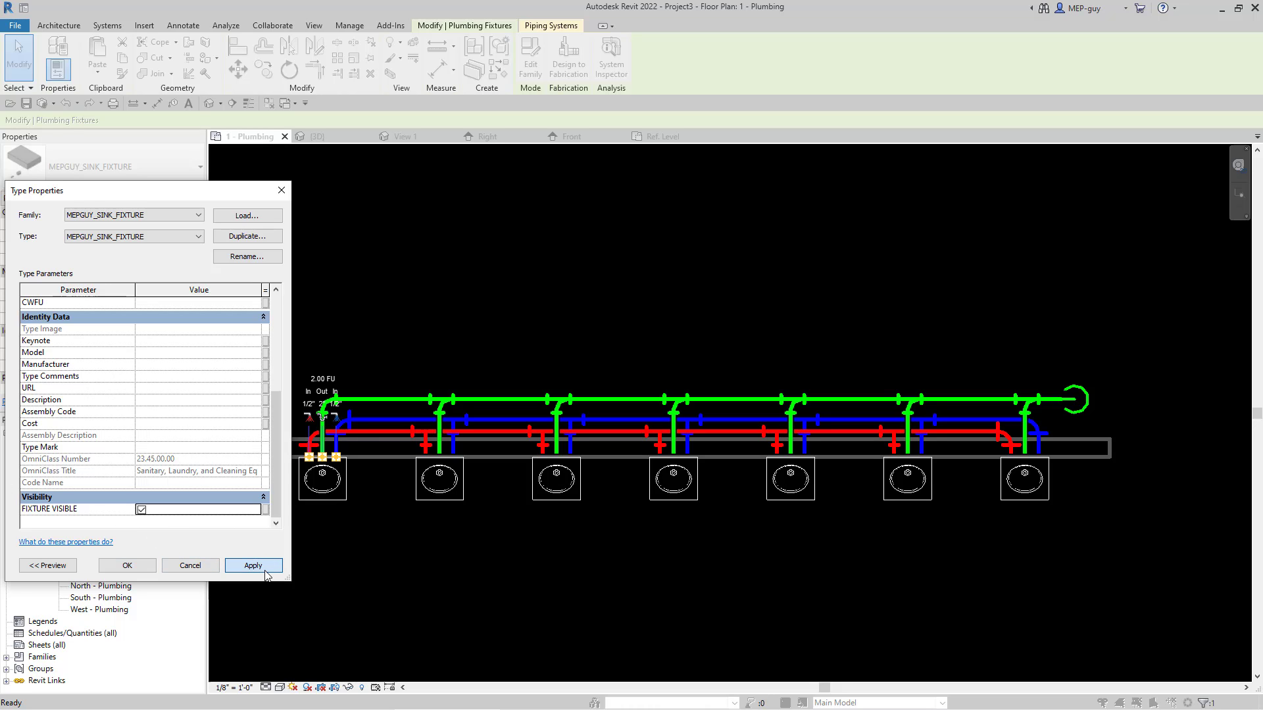
{"action": "left_click", "coordinate": [253, 565]}
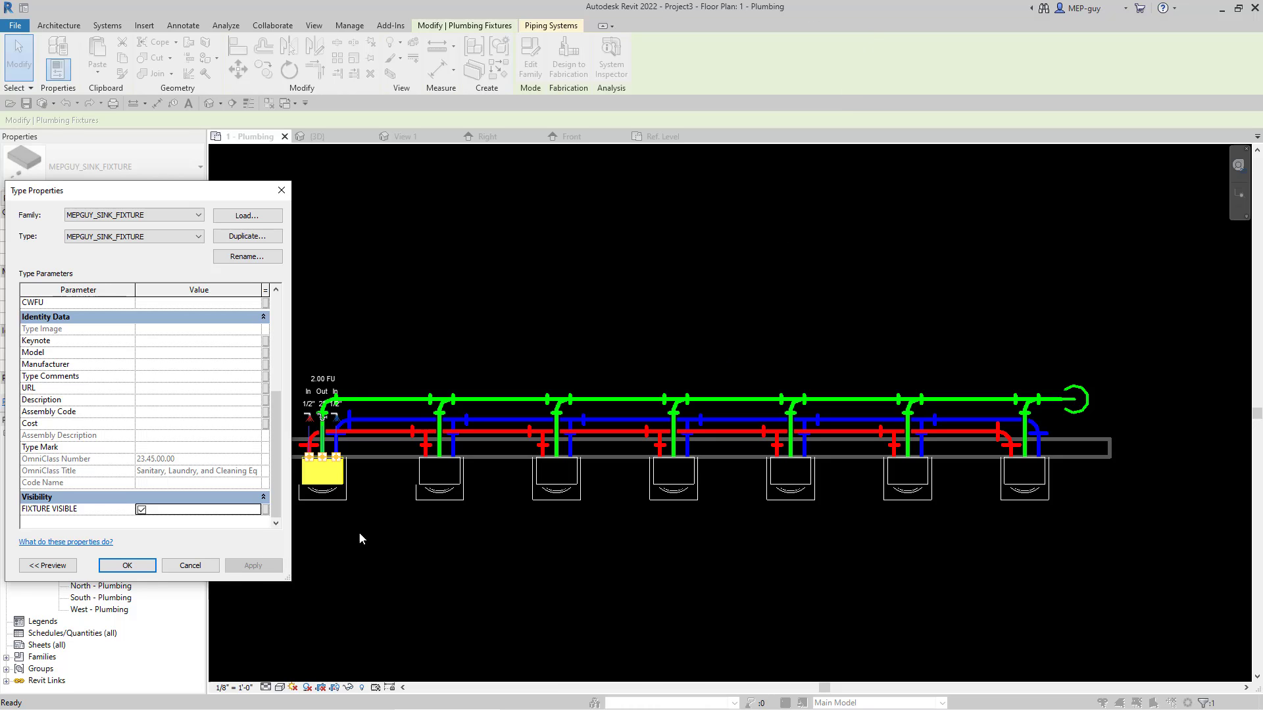
{"action": "left_click", "coordinate": [132, 567]}
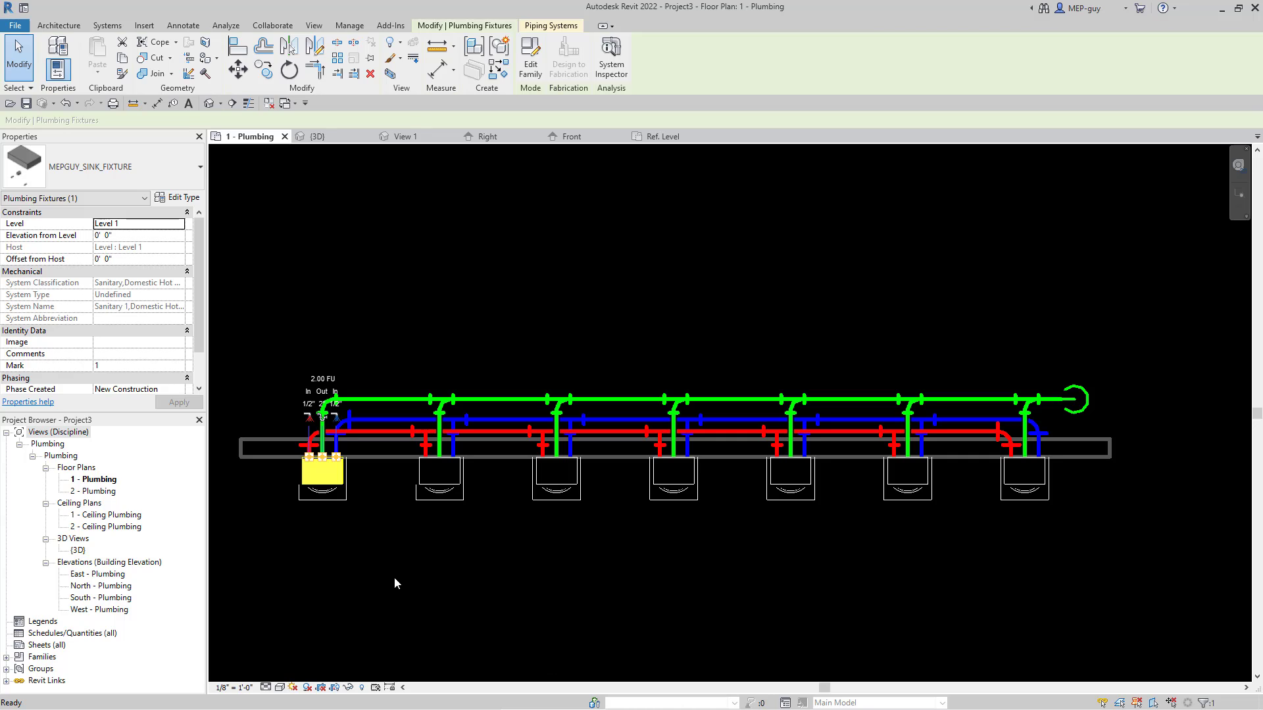
Step: Copy the first sink fixture to the empty area directly below it in the plan and deselect the copy
{"action": "left_click", "coordinate": [268, 77]}
{"action": "left_click", "coordinate": [384, 500]}
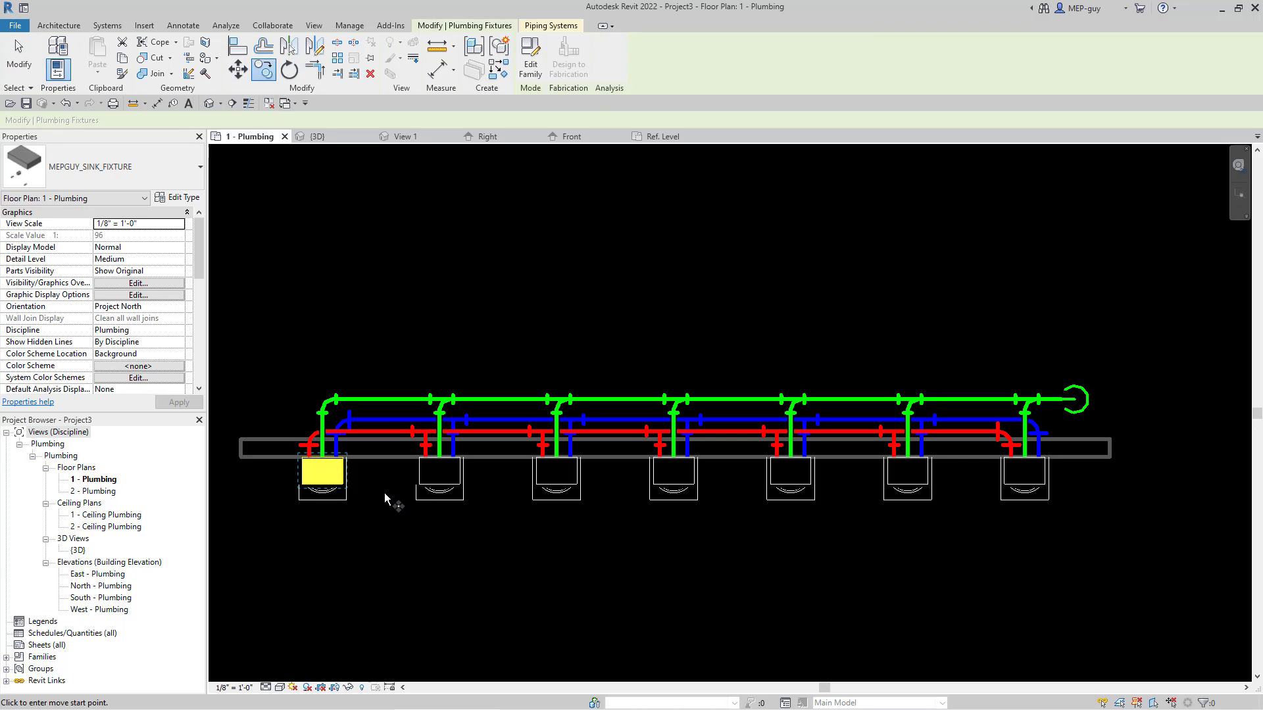
{"action": "left_click", "coordinate": [431, 597]}
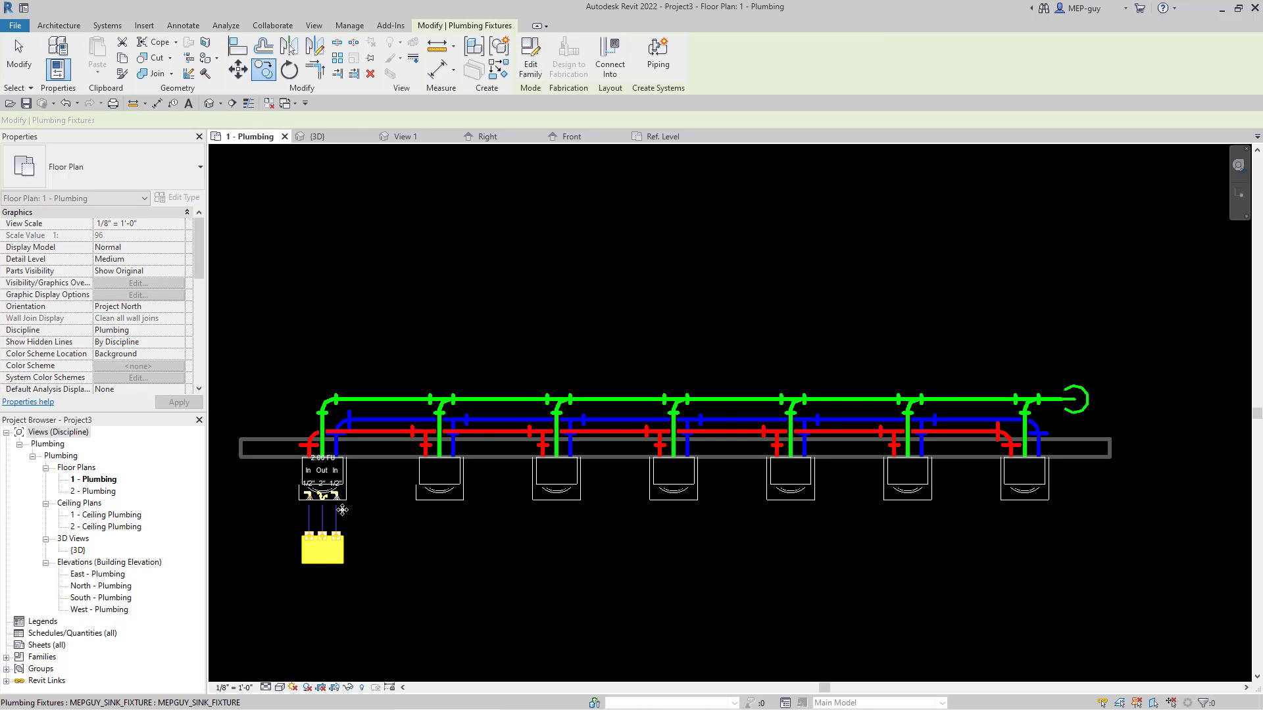
{"action": "scroll", "coordinate": [371, 460], "scroll_direction": "up", "scroll_amount": 1}
{"action": "left_click", "coordinate": [365, 485]}
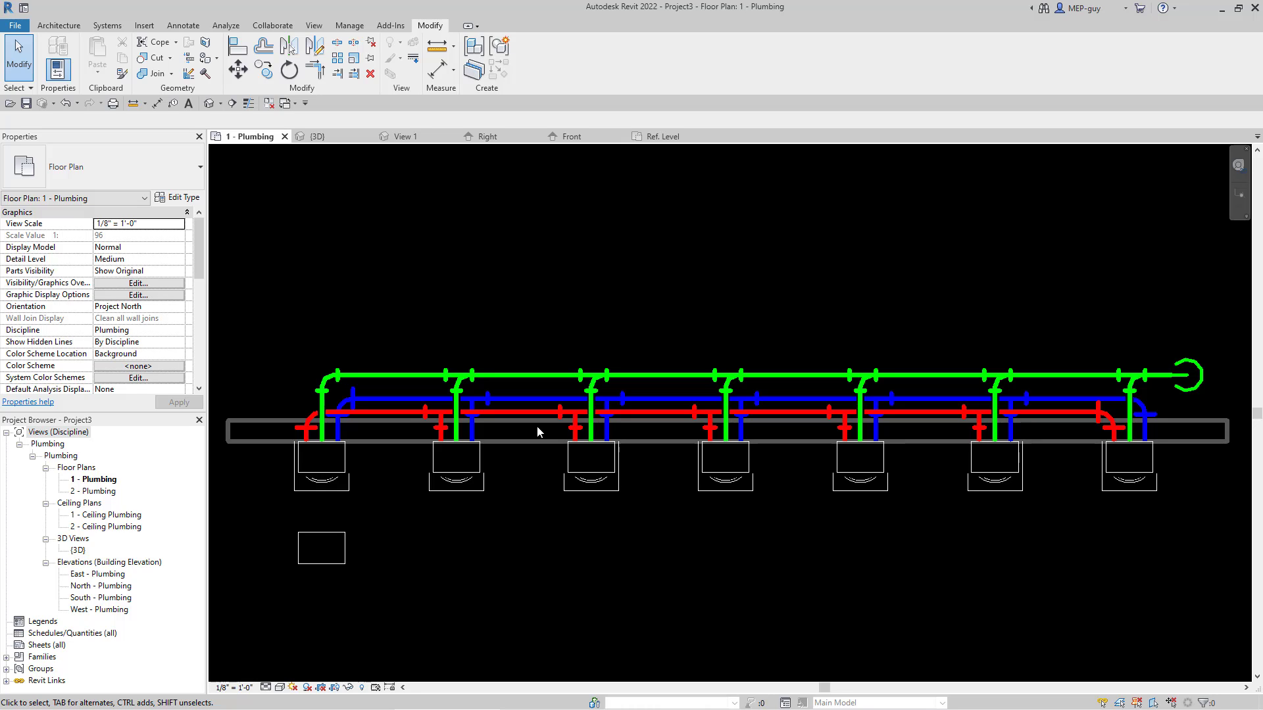
Step: Rename the type of the sink copy below the first fixture to L-1 in its type properties
{"action": "scroll", "coordinate": [697, 473], "scroll_direction": "down", "scroll_amount": 3}
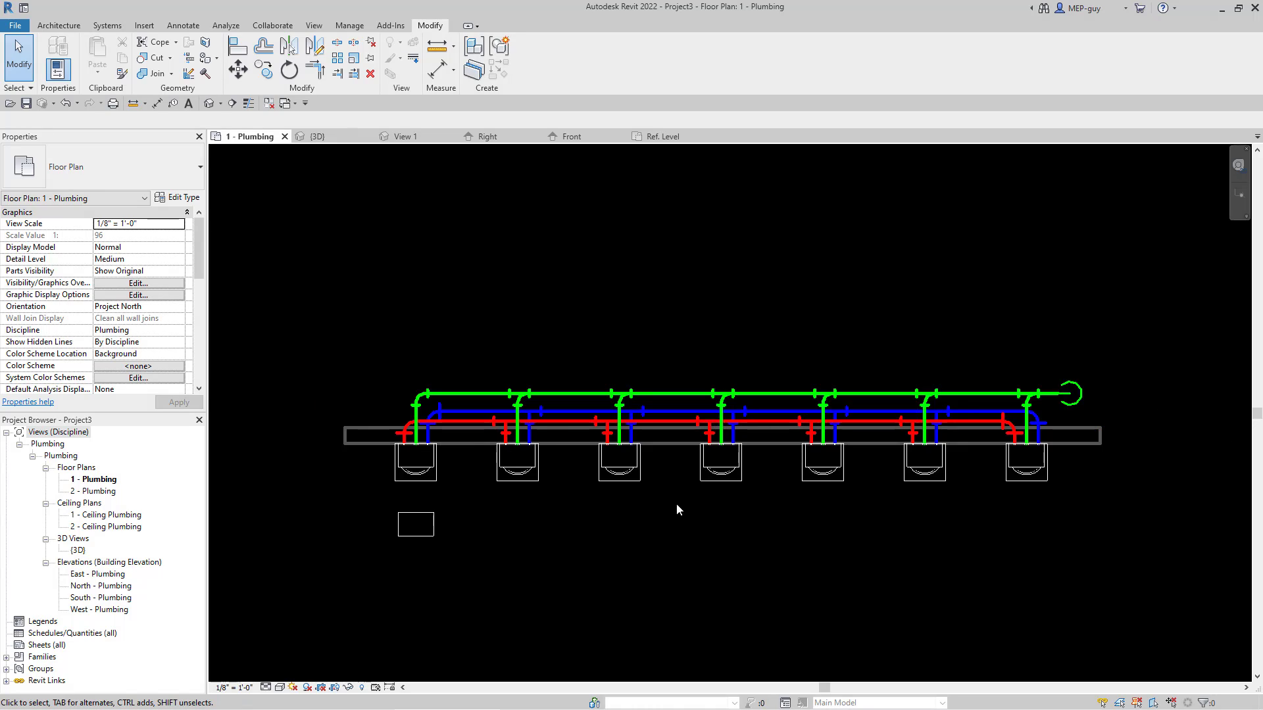
{"action": "scroll", "coordinate": [767, 535], "scroll_direction": "up", "scroll_amount": 1}
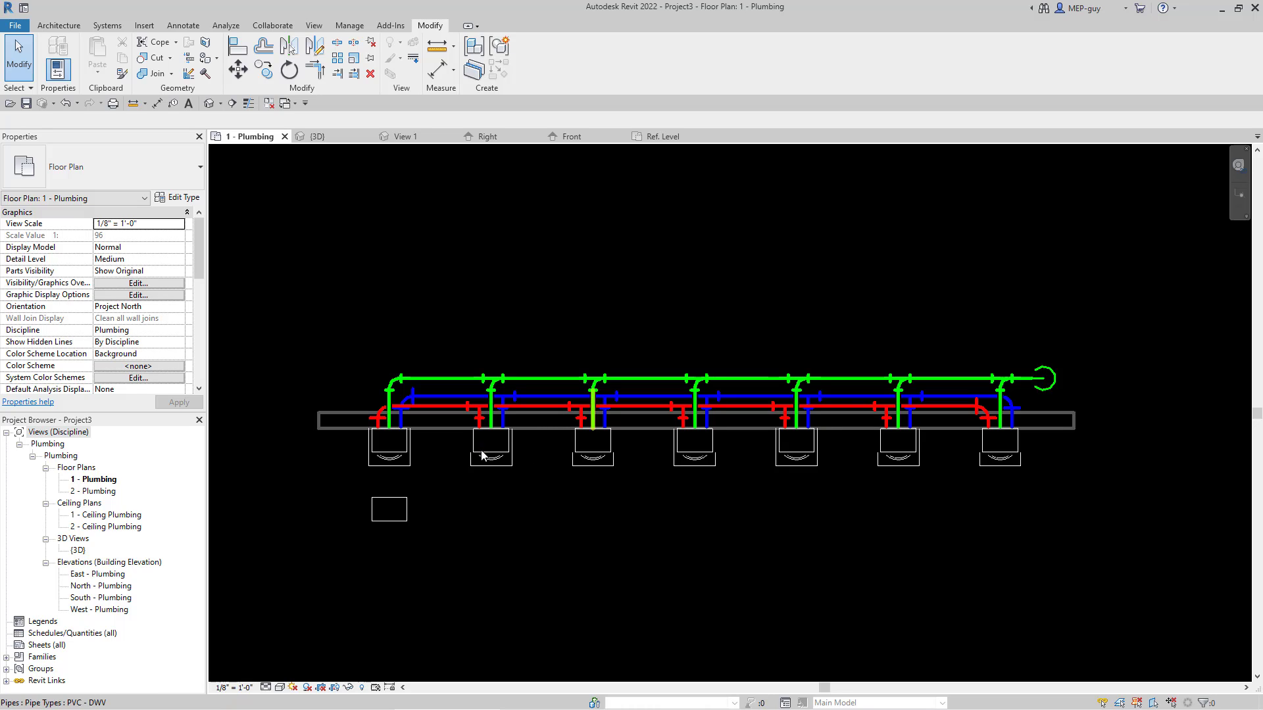
{"action": "scroll", "coordinate": [452, 522], "scroll_direction": "up", "scroll_amount": 1}
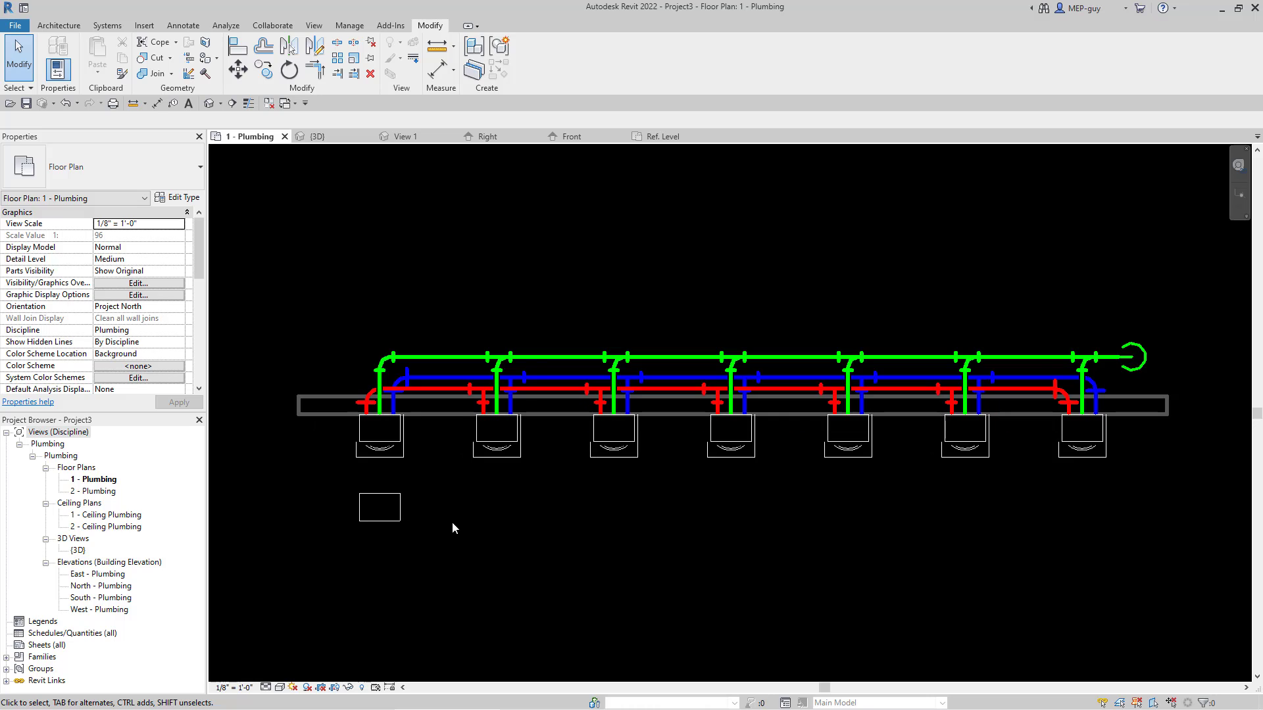
{"action": "middle_click_drag", "start_coordinate": [490, 510], "coordinate": [496, 485]}
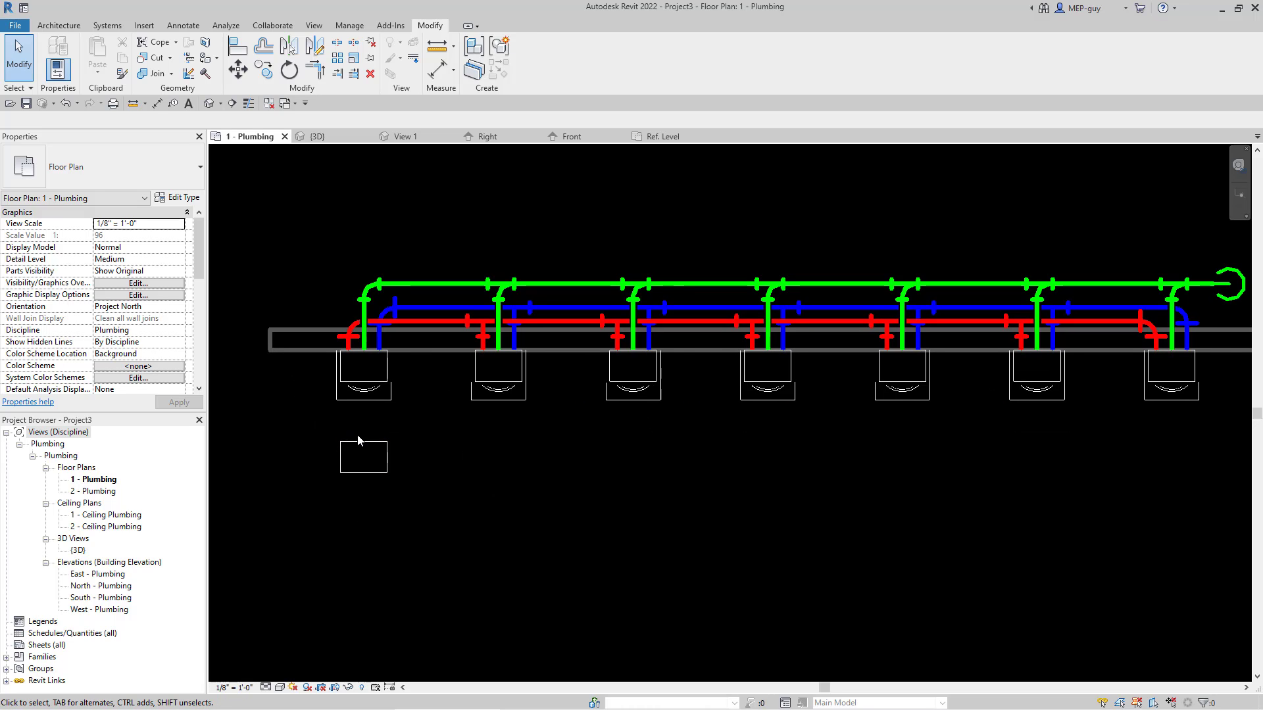
{"action": "left_click", "coordinate": [434, 469]}
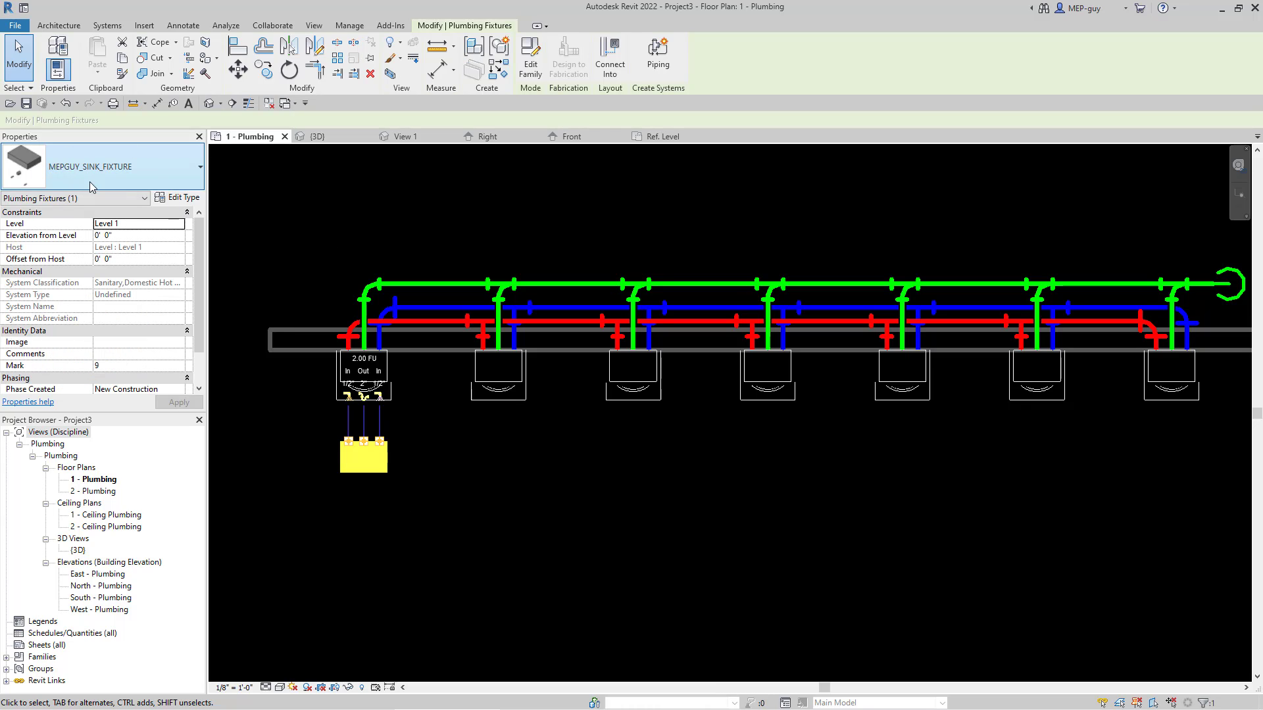
{"action": "left_click", "coordinate": [181, 199]}
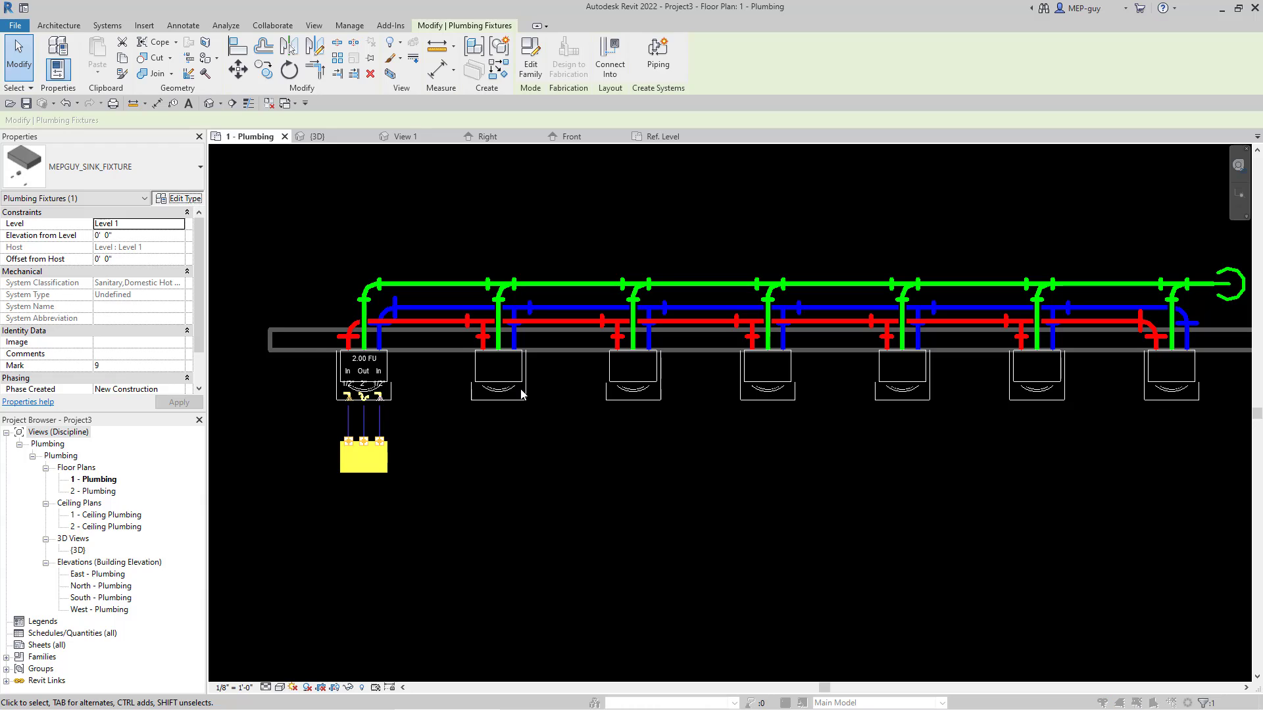
{"action": "left_click_drag", "start_coordinate": [106, 192], "coordinate": [621, 192]}
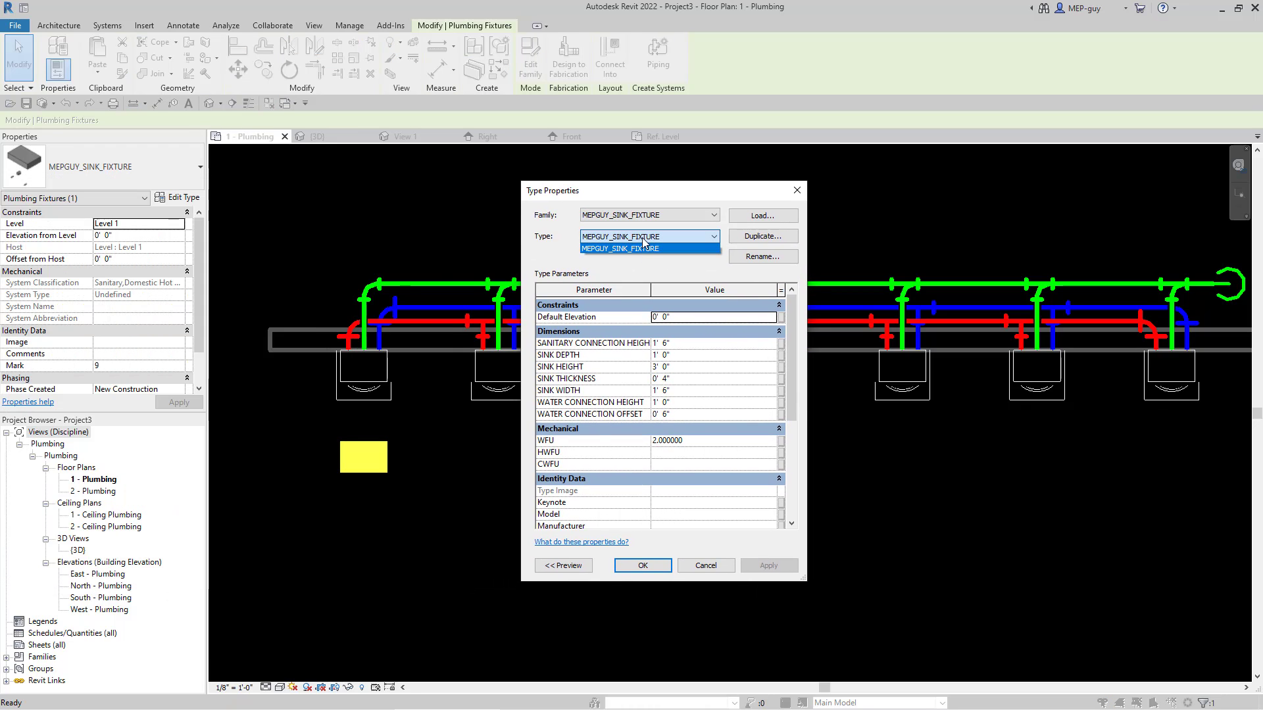
{"action": "left_click", "coordinate": [765, 255]}
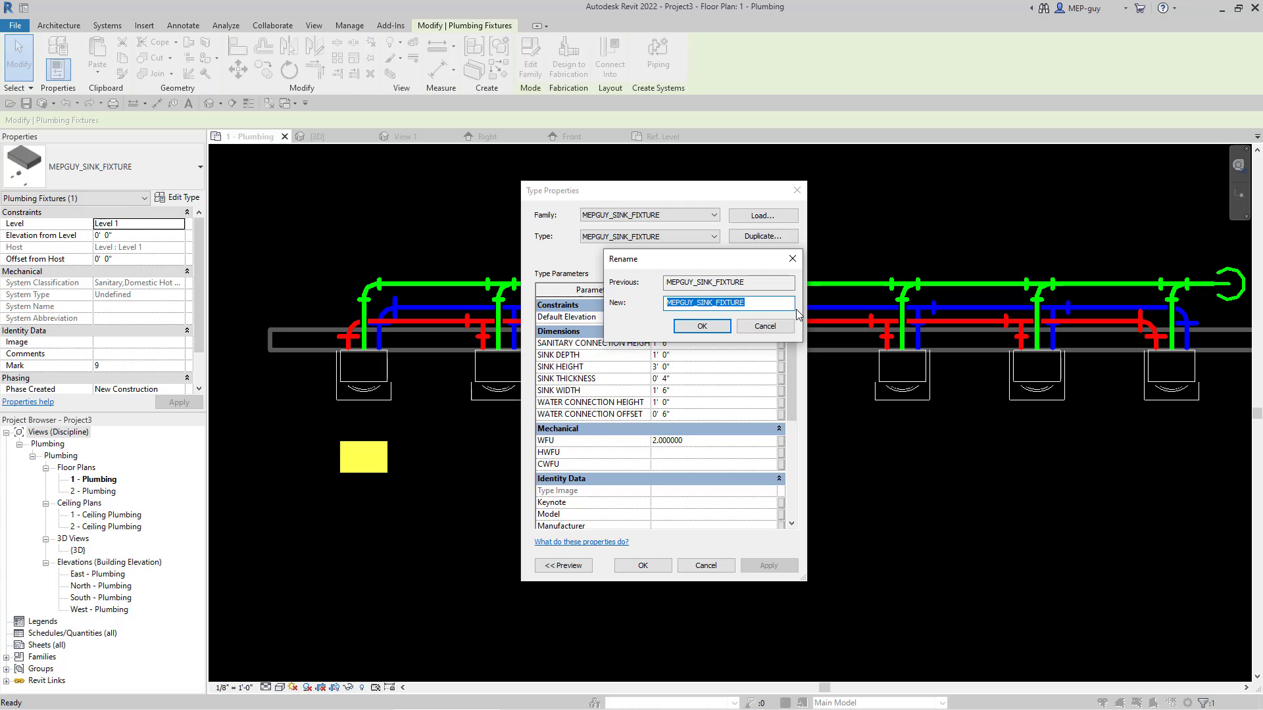
{"action": "type", "text": "L-1"}
{"action": "left_click", "coordinate": [717, 329]}
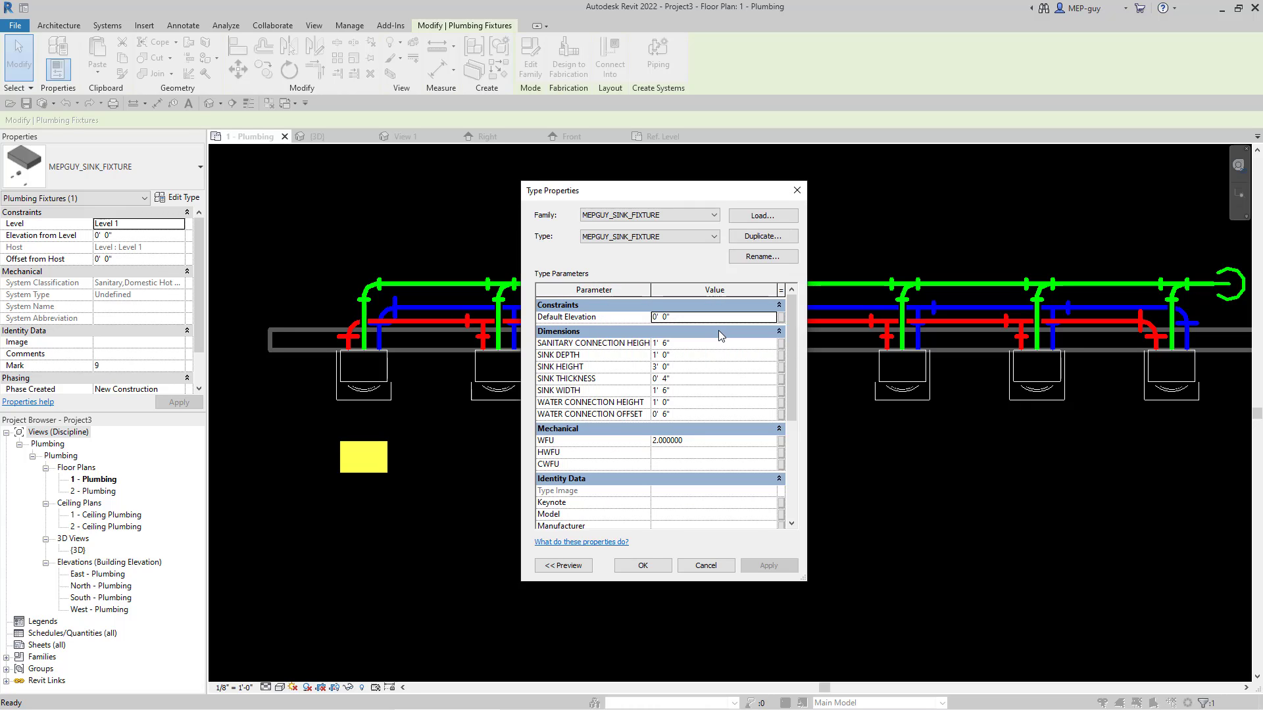
Step: Duplicate type L-1 as a new type named SK-1 and apply it to the selected sink copy
{"action": "left_click", "coordinate": [763, 236]}
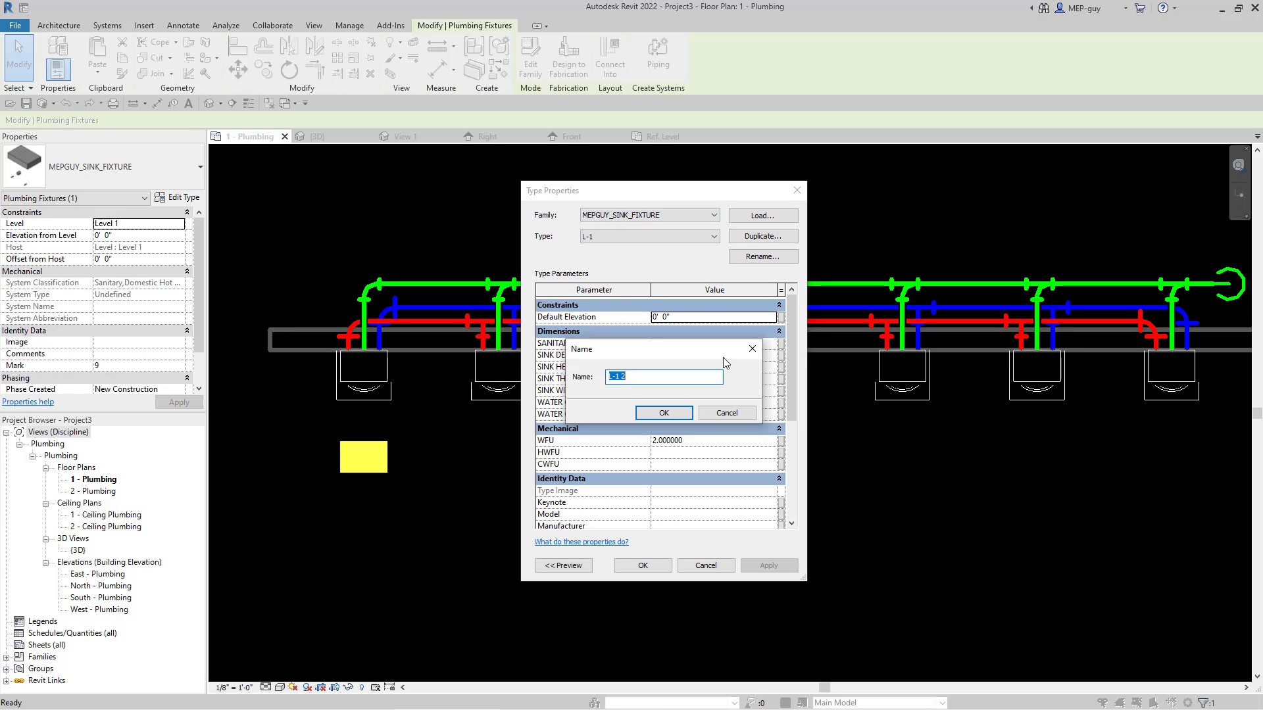
{"action": "type", "text": "SK-1"}
{"action": "left_click", "coordinate": [664, 413]}
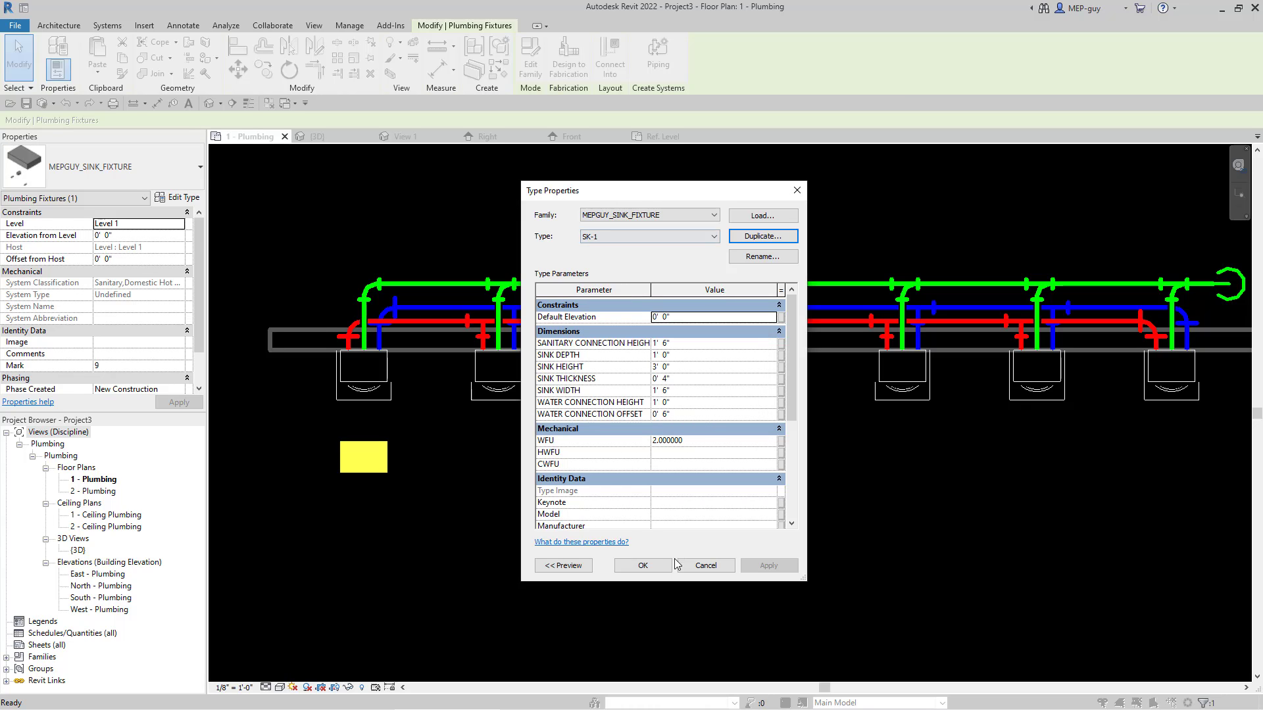
{"action": "left_click", "coordinate": [642, 565]}
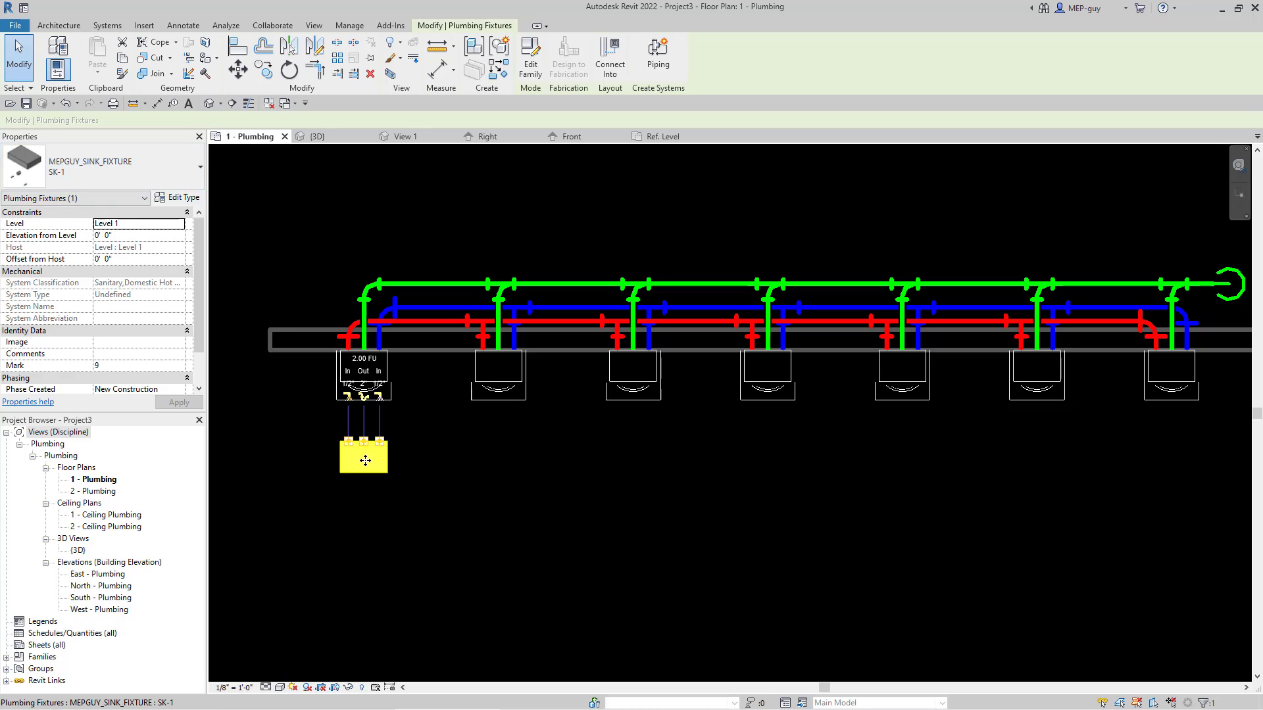
Step: Copy the SK-1 sink to the empty space beside it, below the second fixture, and change the new copy's type to L-1
{"action": "left_click_drag", "start_coordinate": [368, 462], "coordinate": [492, 462], "text": "ctrl"}
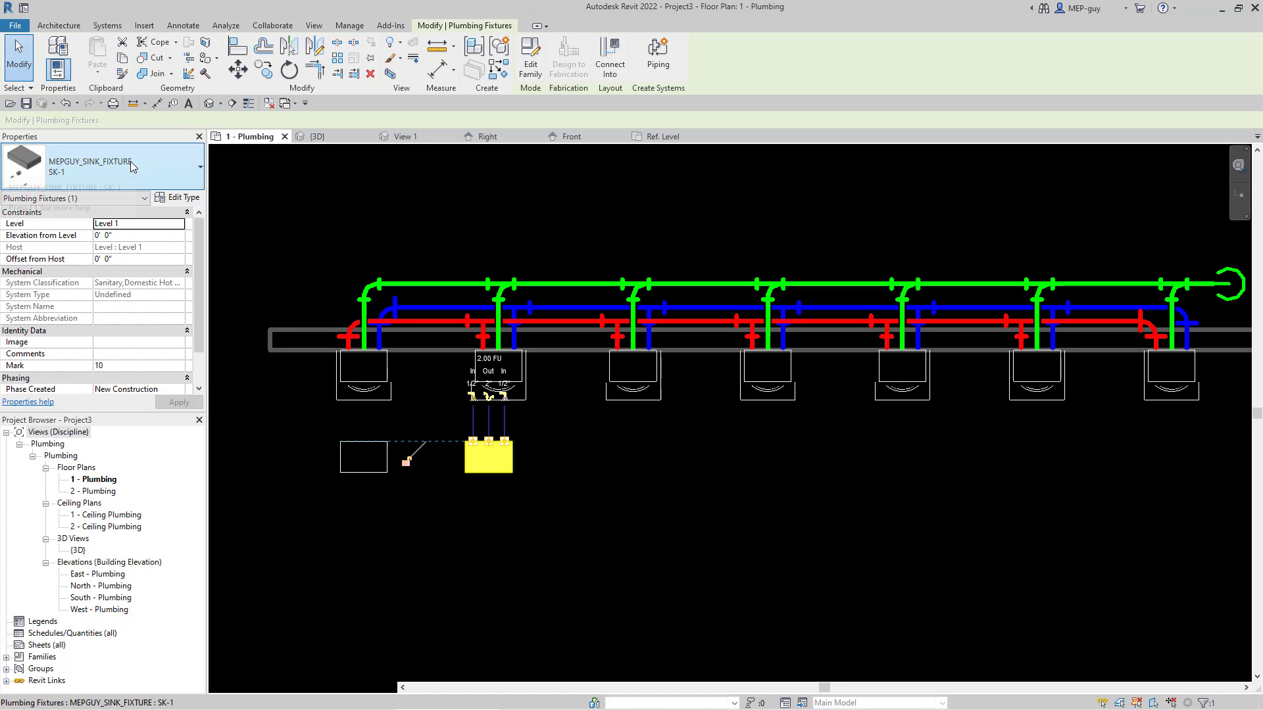
{"action": "left_click", "coordinate": [183, 198]}
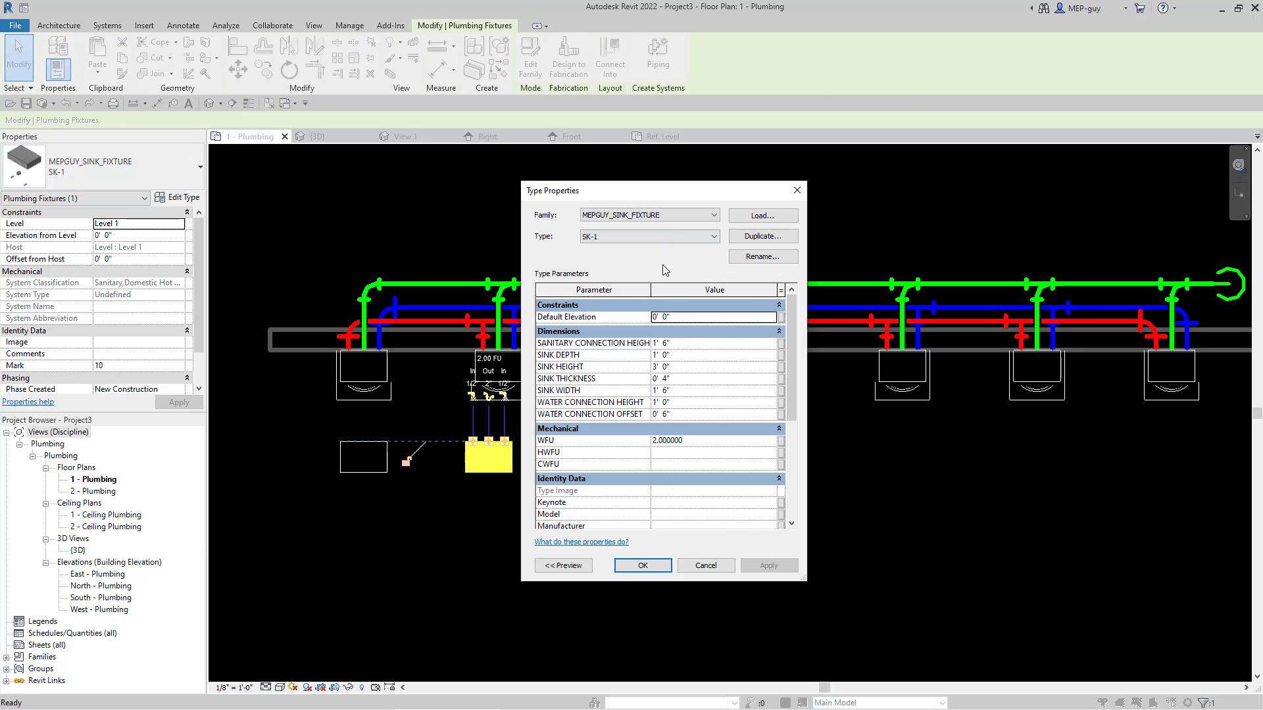
{"action": "left_click", "coordinate": [642, 238]}
{"action": "left_click", "coordinate": [605, 250]}
{"action": "left_click", "coordinate": [661, 566]}
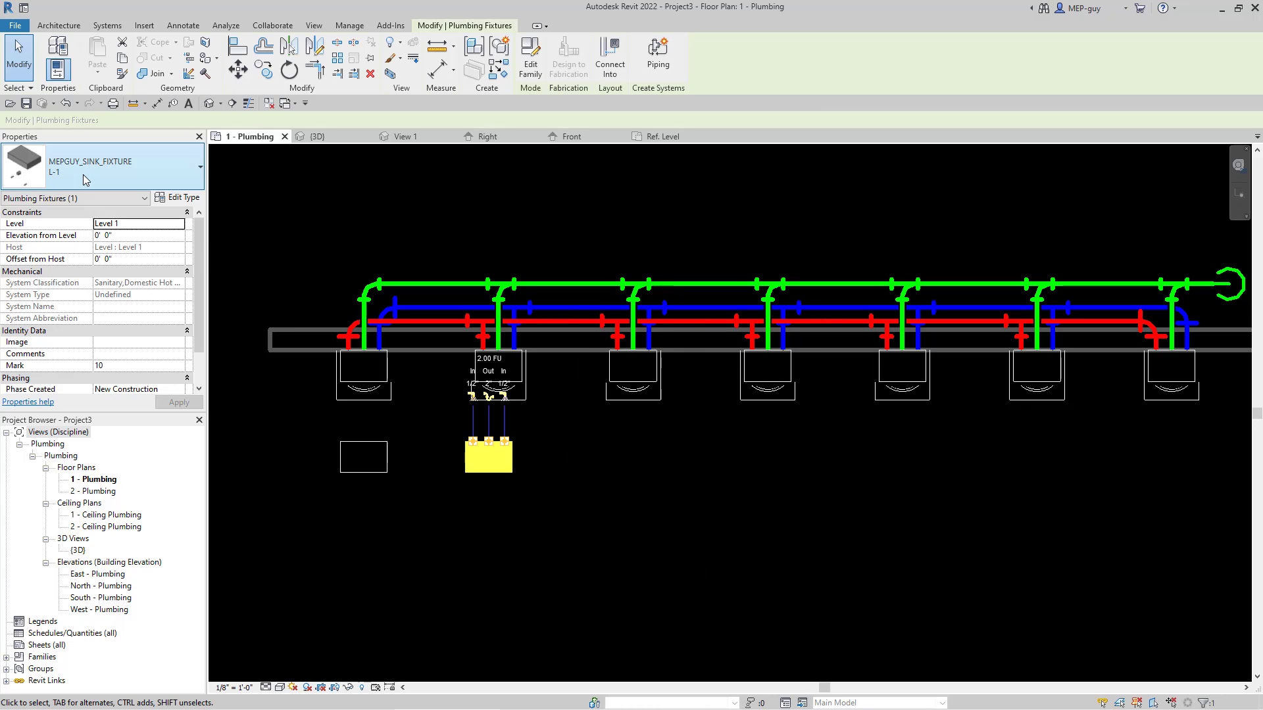
Step: Examine the instance properties of the SK-1 sink below the first fixture, then deselect it
{"action": "left_click", "coordinate": [379, 447]}
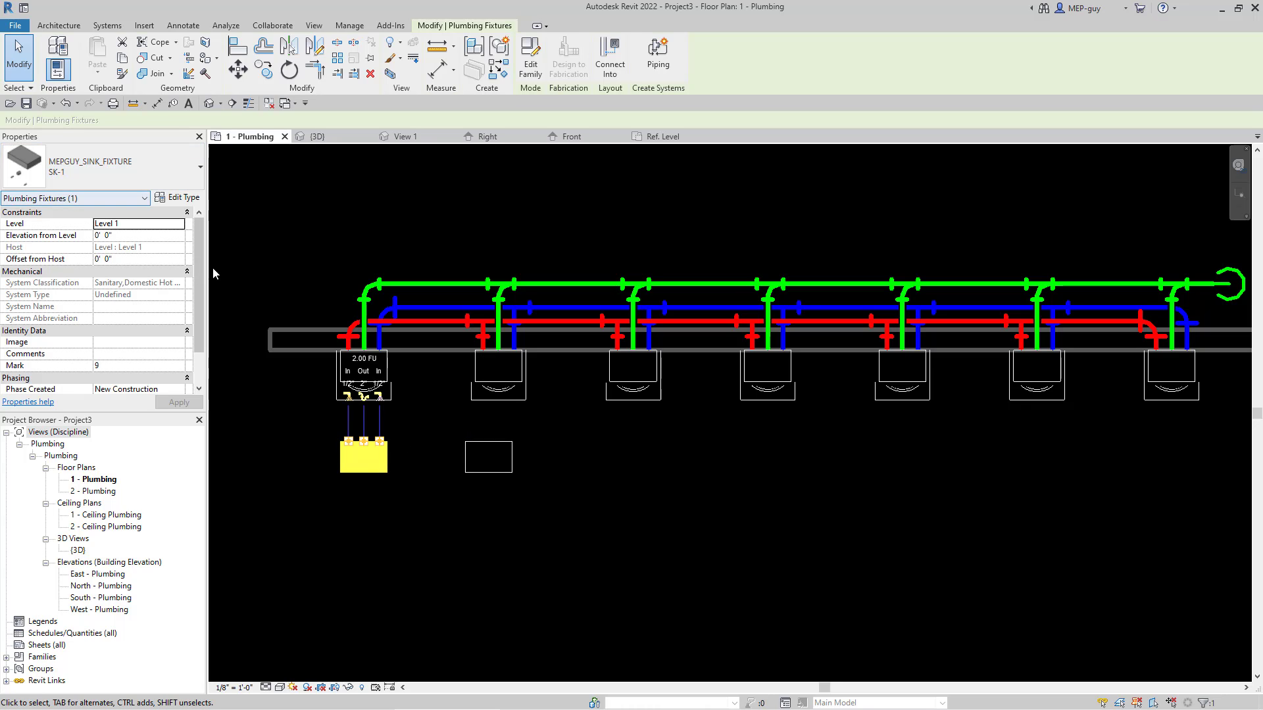
{"action": "scroll", "coordinate": [201, 261], "scroll_direction": "down", "scroll_amount": 3}
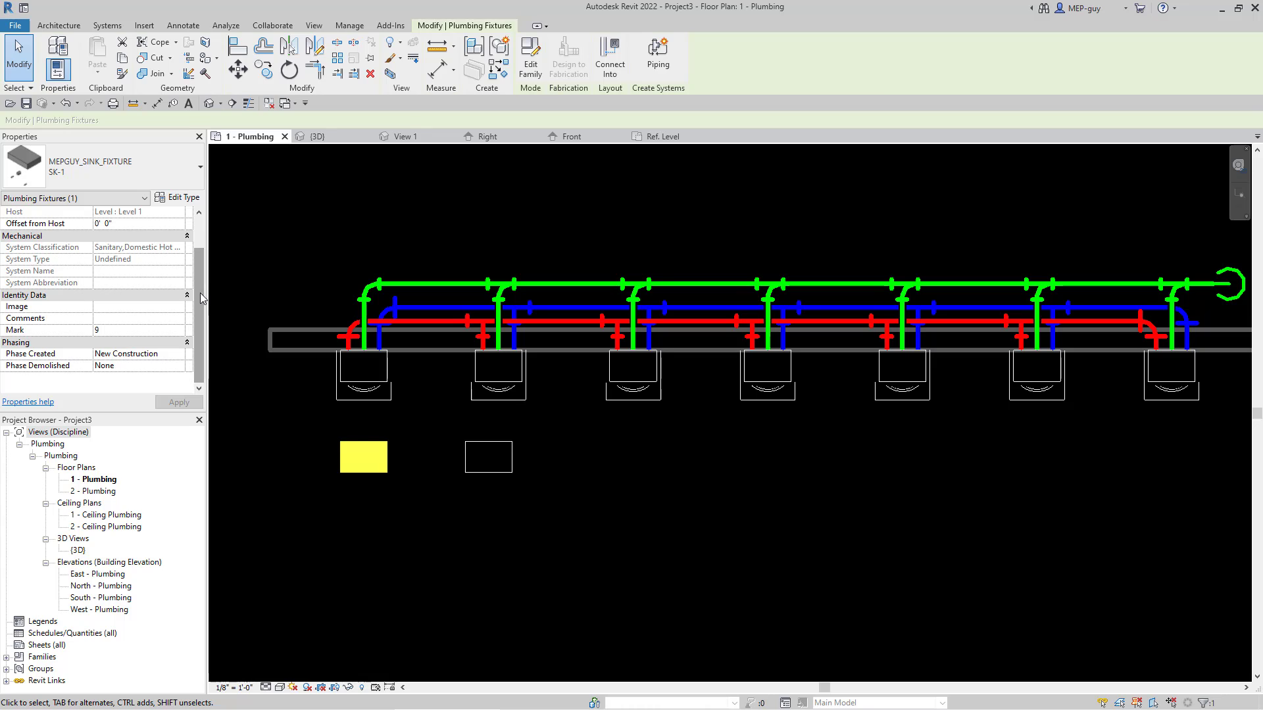
{"action": "scroll", "coordinate": [98, 295], "scroll_direction": "up", "scroll_amount": 3}
{"action": "scroll", "coordinate": [109, 299], "scroll_direction": "down", "scroll_amount": 2}
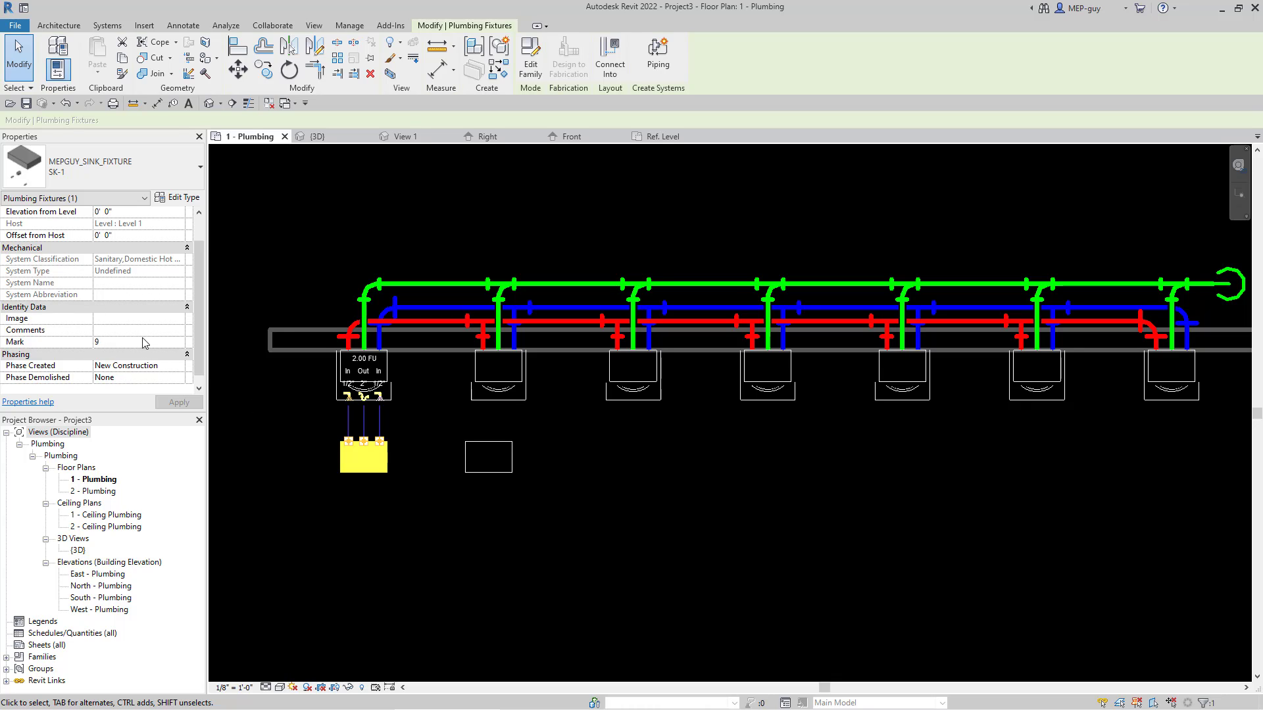
{"action": "scroll", "coordinate": [130, 331], "scroll_direction": "up", "scroll_amount": 2}
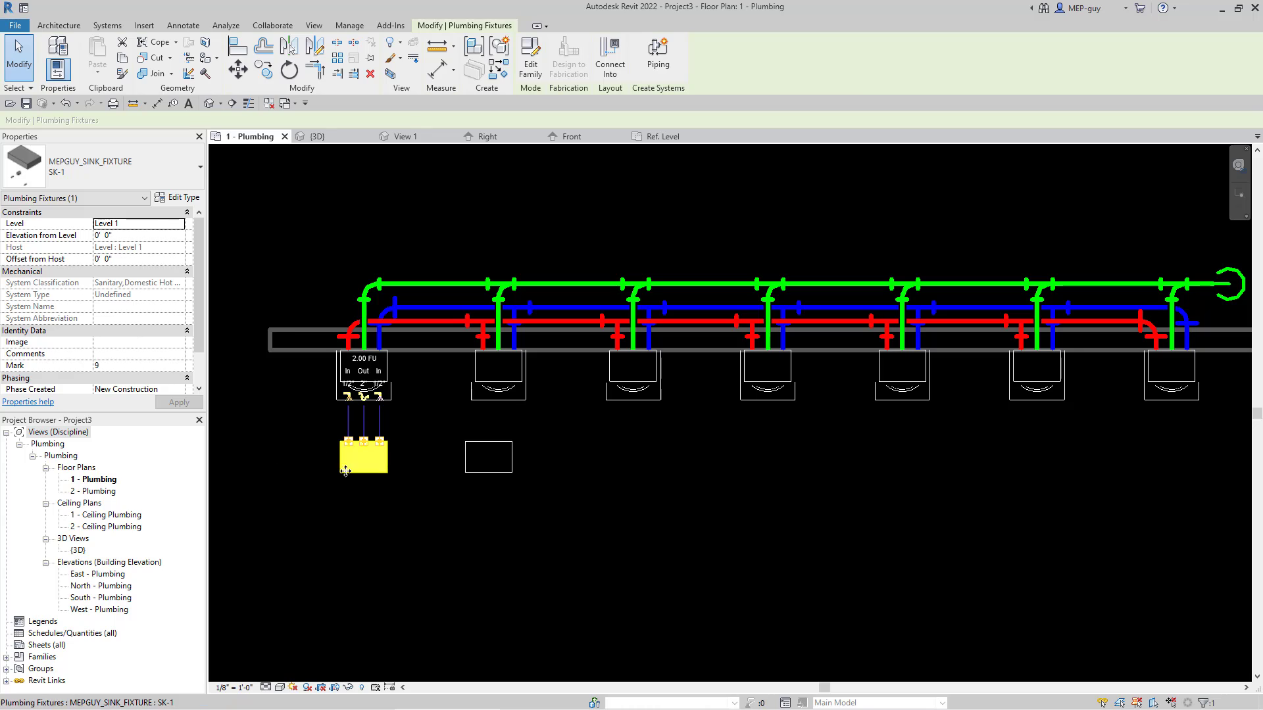
{"action": "left_click", "coordinate": [400, 500]}
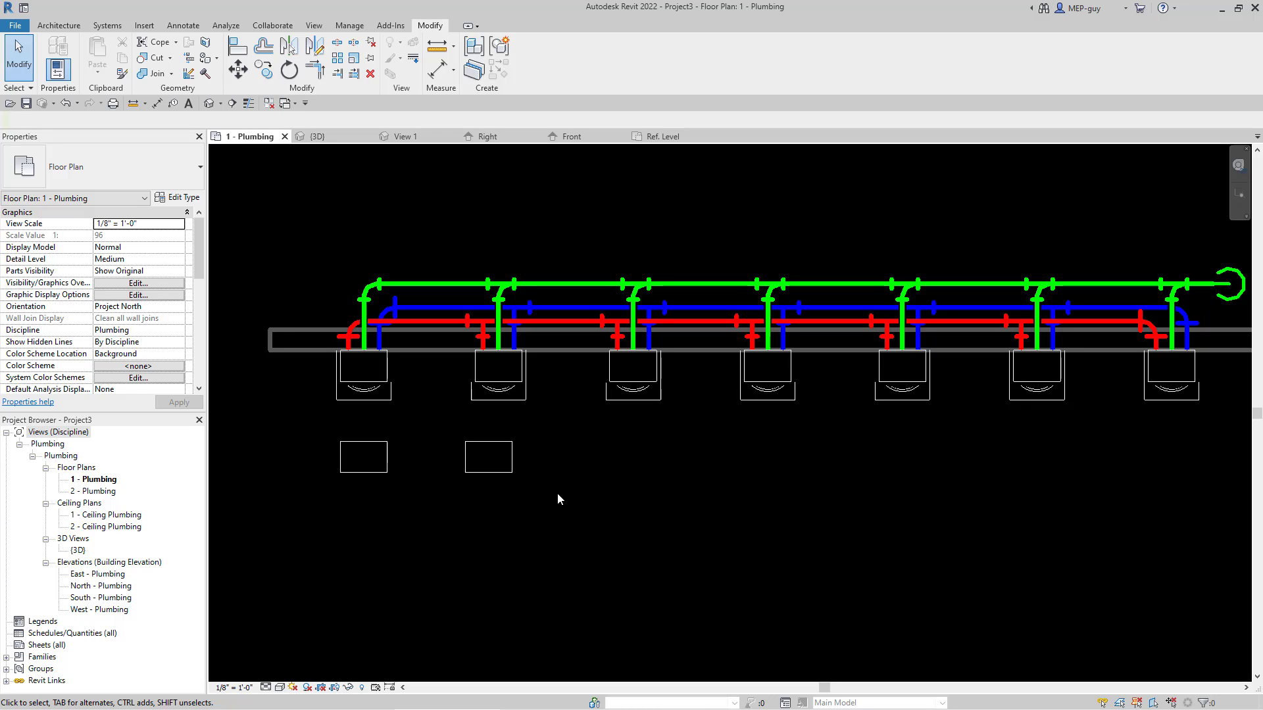
Step: Review the type parameters of the L-1 sink copy, including FIXTURE VISIBLE, then close the type properties and deselect the sink
{"action": "left_click", "coordinate": [506, 474]}
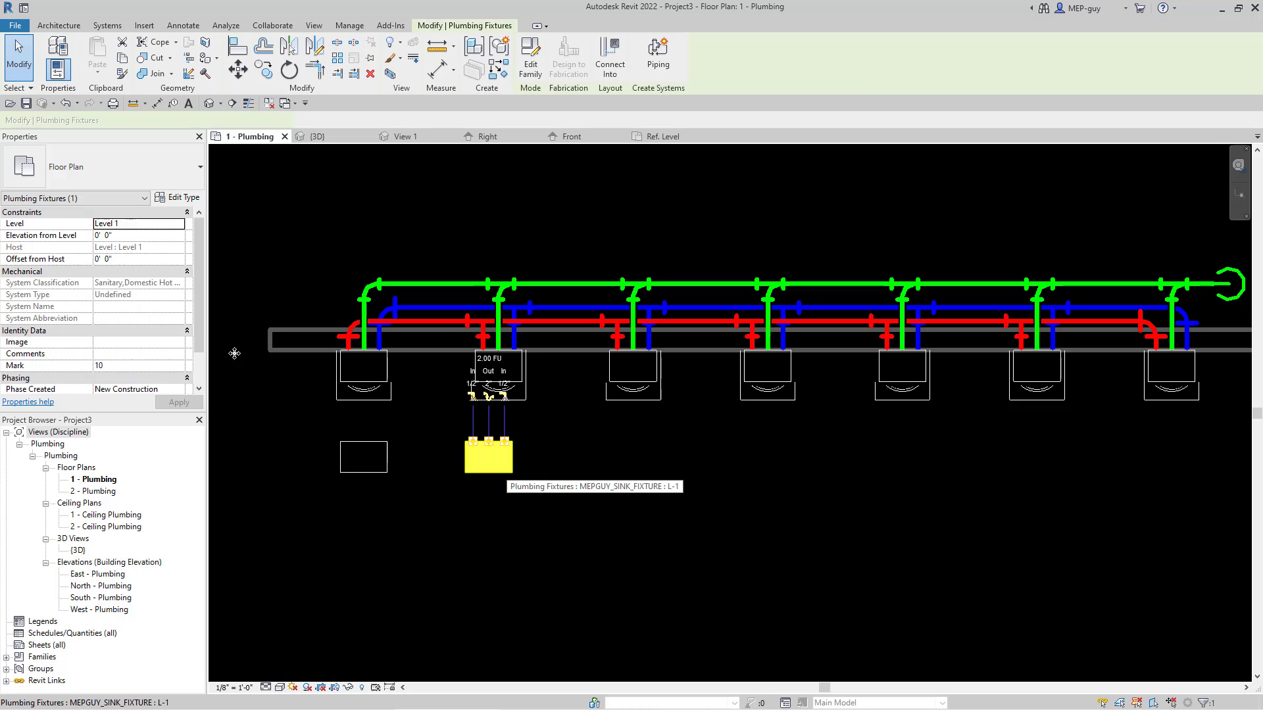
{"action": "scroll", "coordinate": [134, 288], "scroll_direction": "down", "scroll_amount": 1}
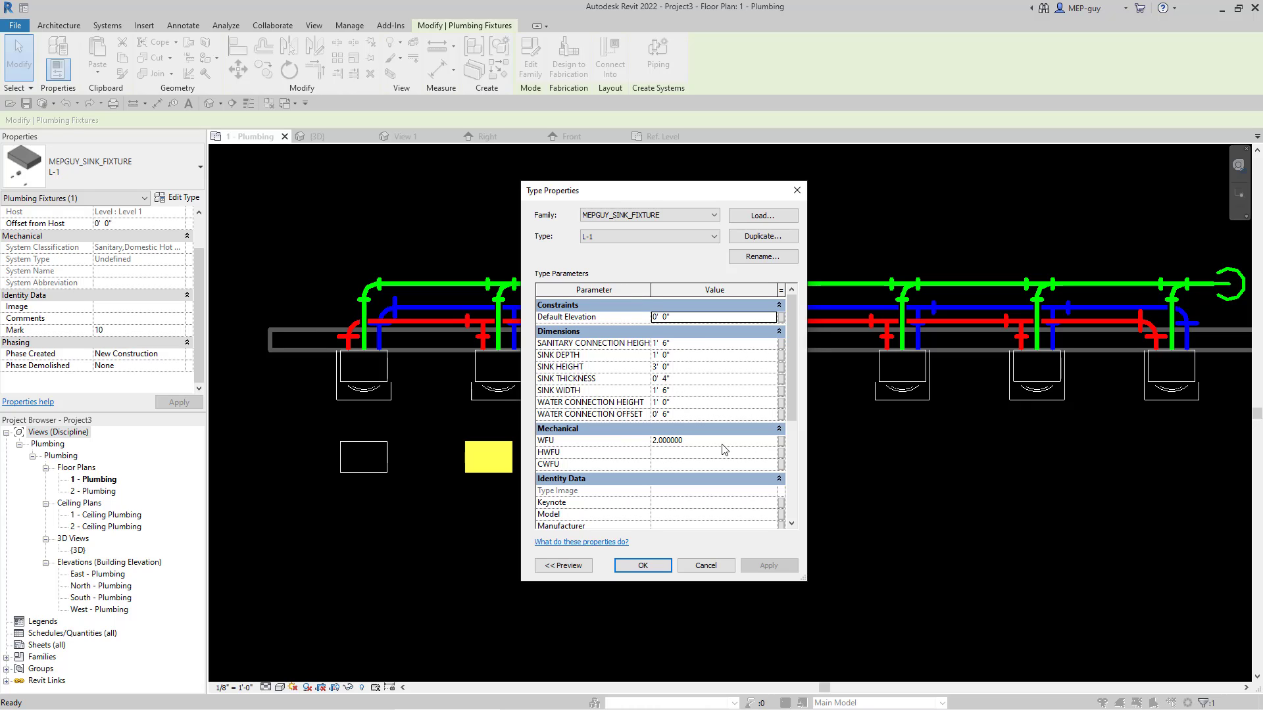
{"action": "left_click_drag", "start_coordinate": [789, 363], "coordinate": [804, 469]}
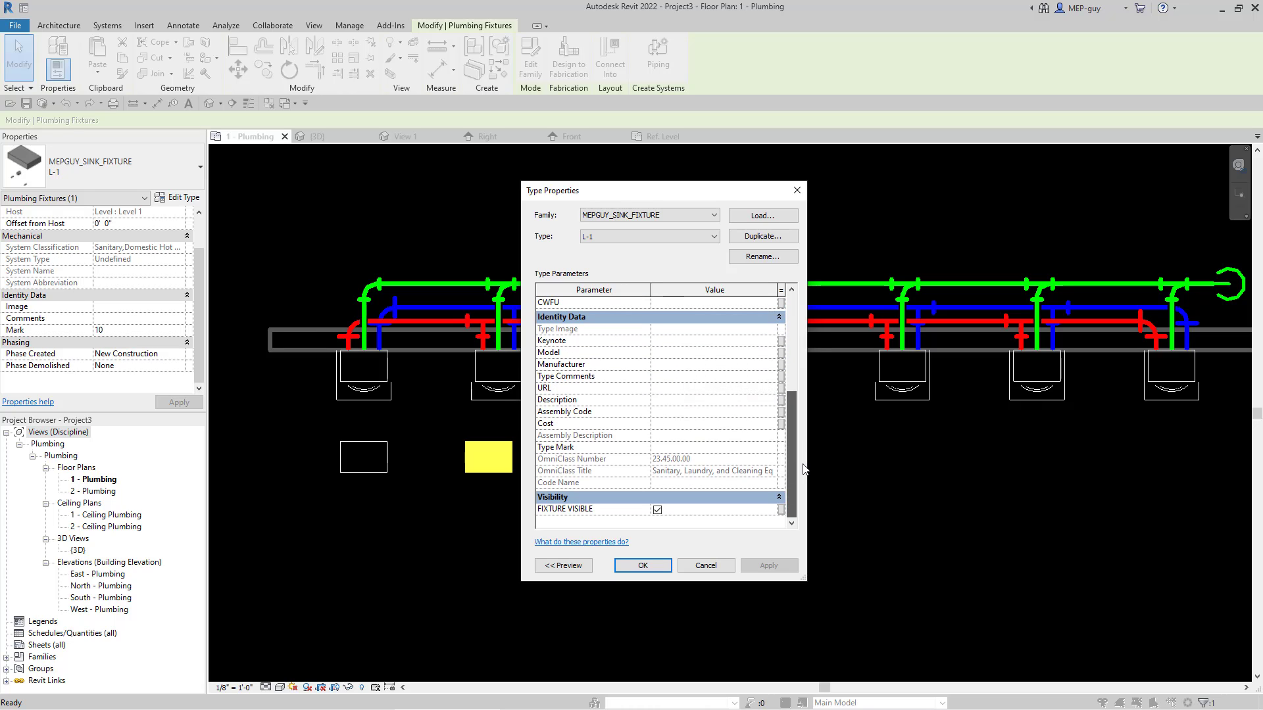
{"action": "left_click_drag", "start_coordinate": [790, 423], "coordinate": [792, 306]}
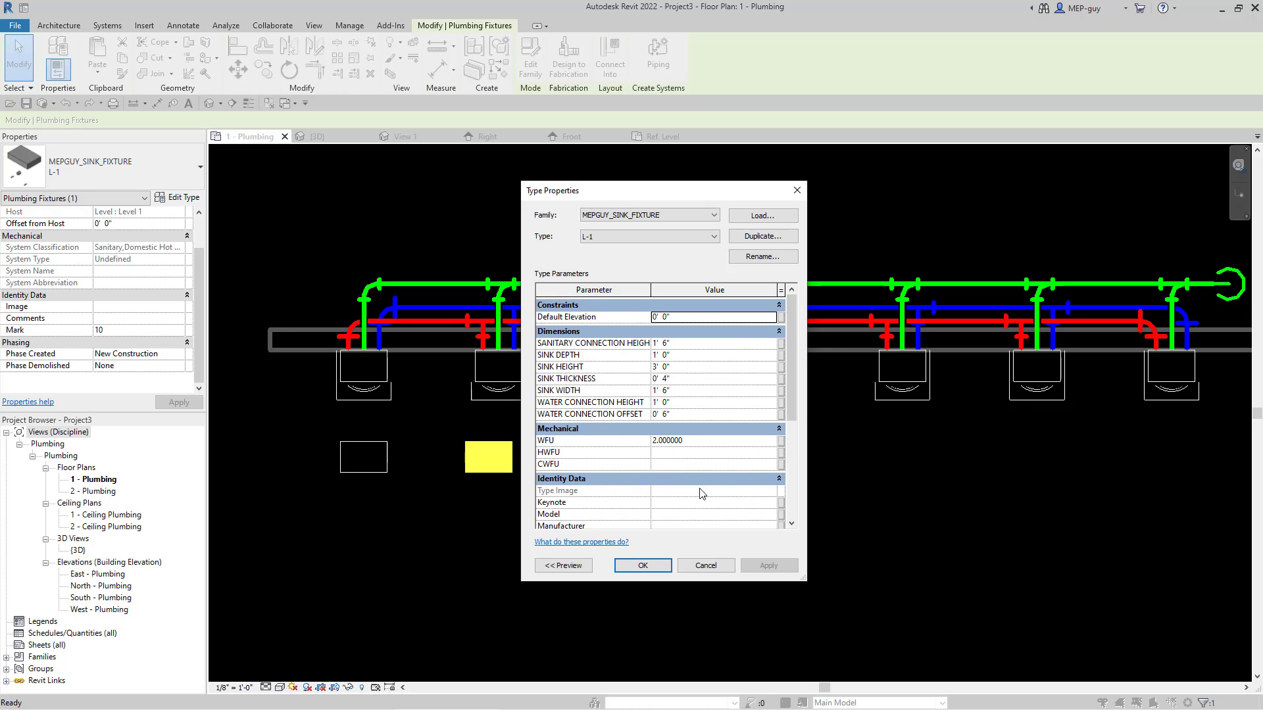
{"action": "scroll", "coordinate": [756, 459], "scroll_direction": "down", "scroll_amount": 5}
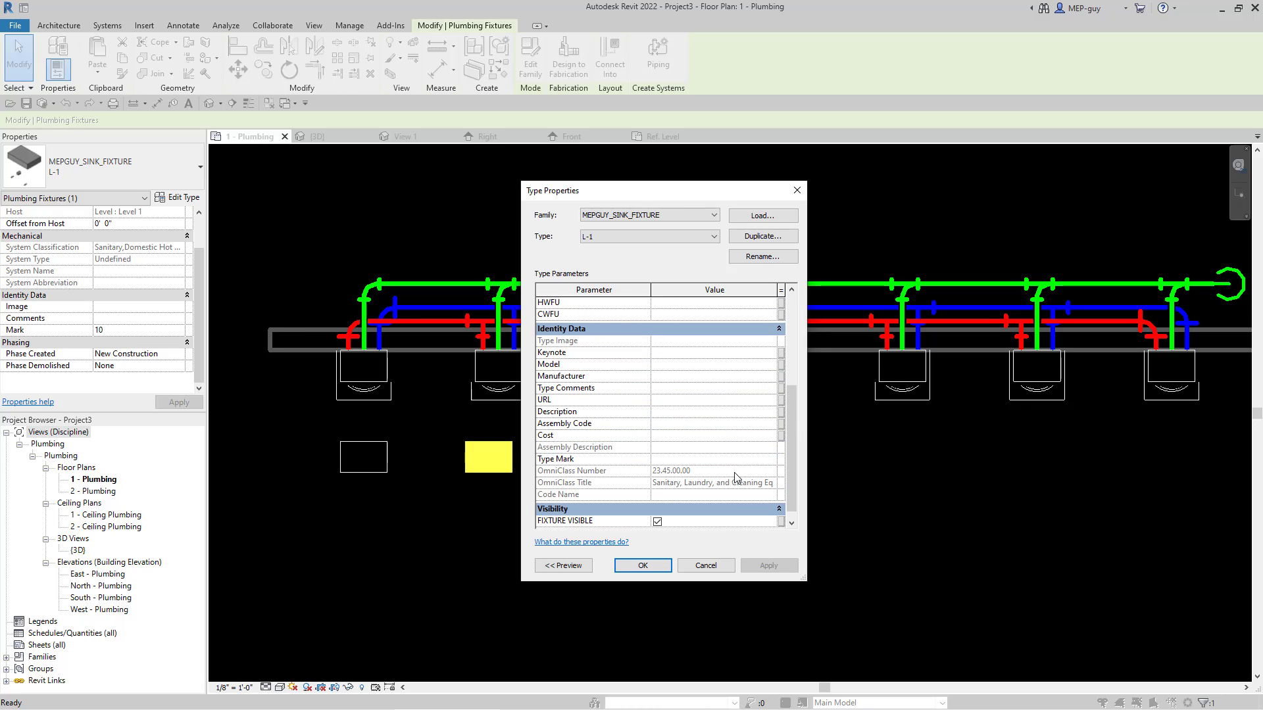
{"action": "left_click", "coordinate": [643, 566]}
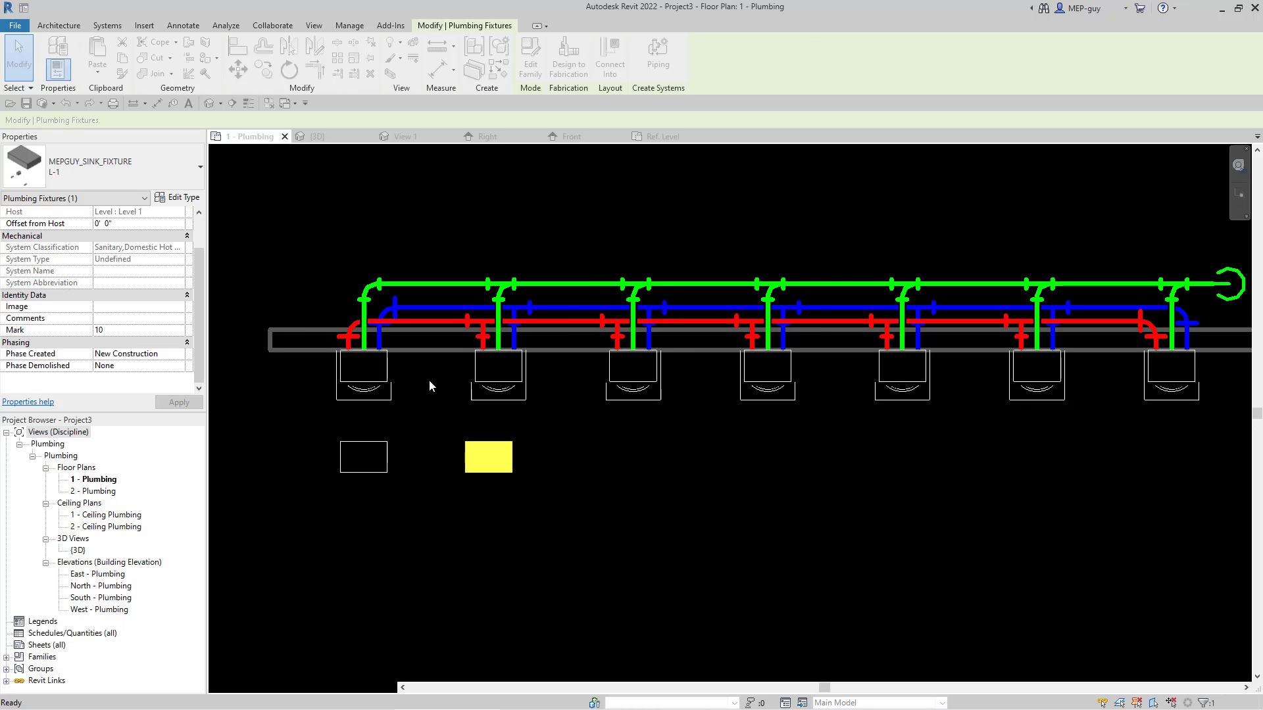
{"action": "left_click", "coordinate": [650, 565]}
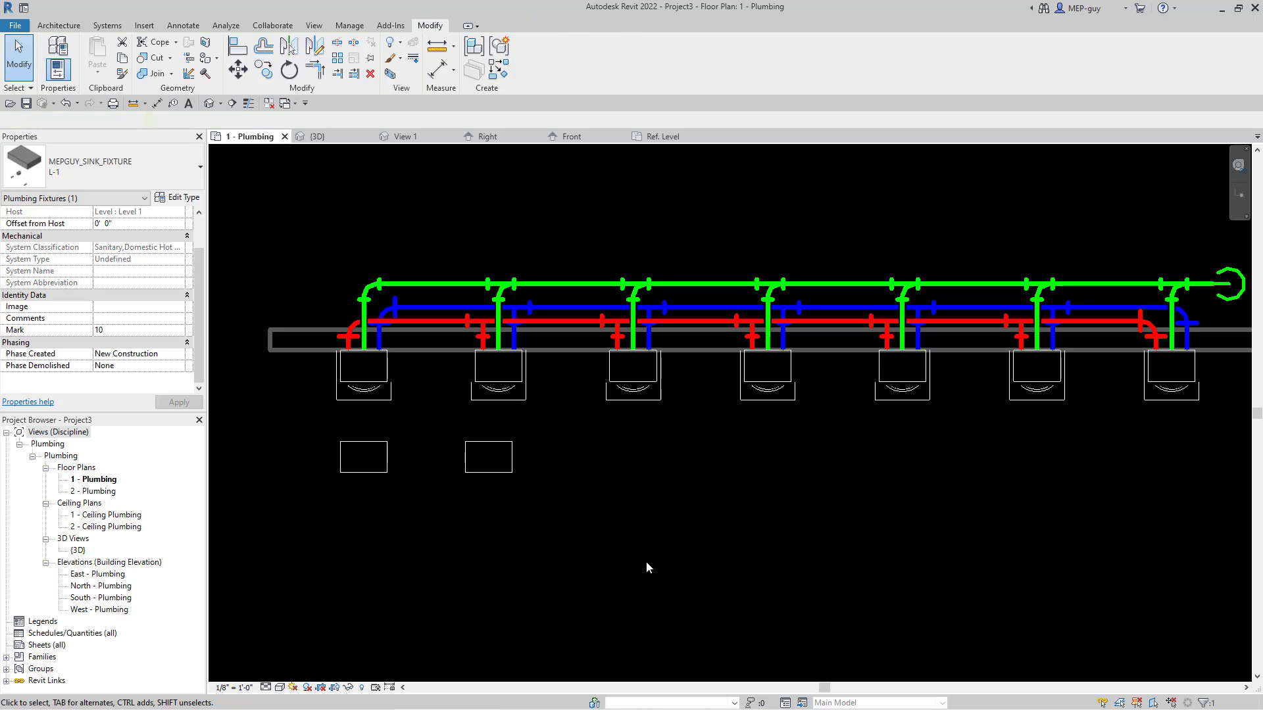
{"action": "scroll", "coordinate": [531, 387], "scroll_direction": "up", "scroll_amount": 2}
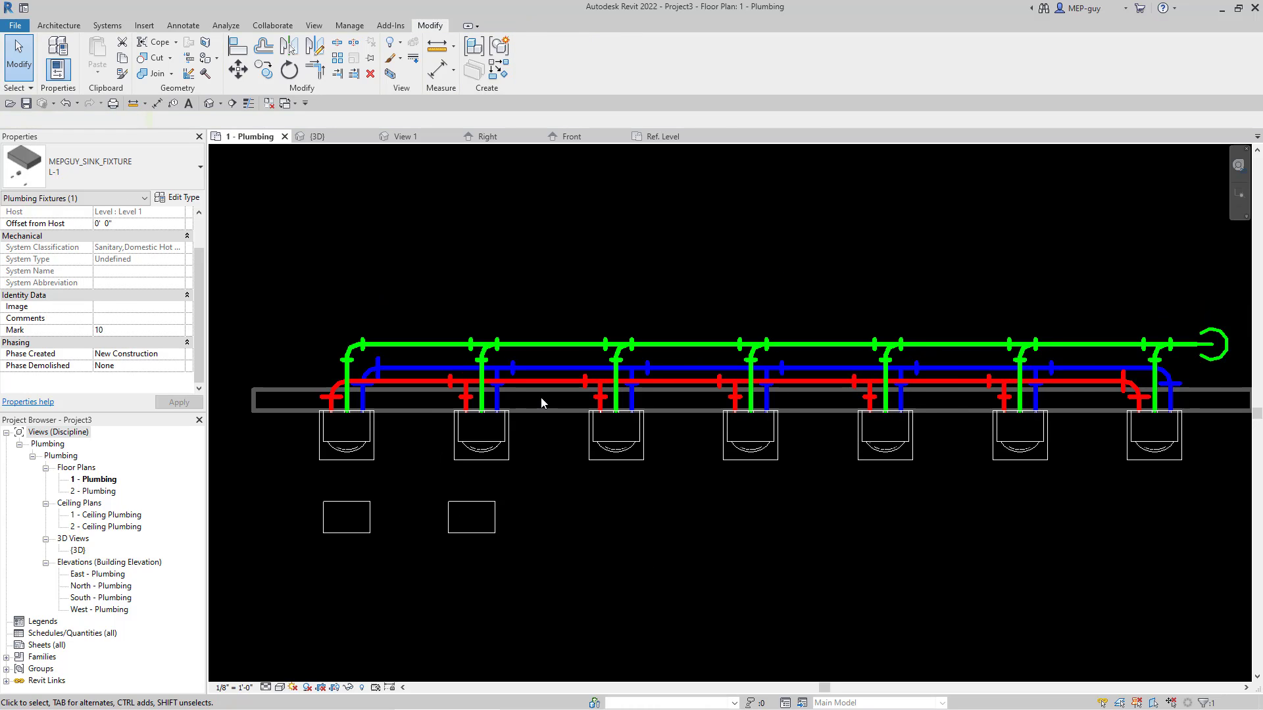